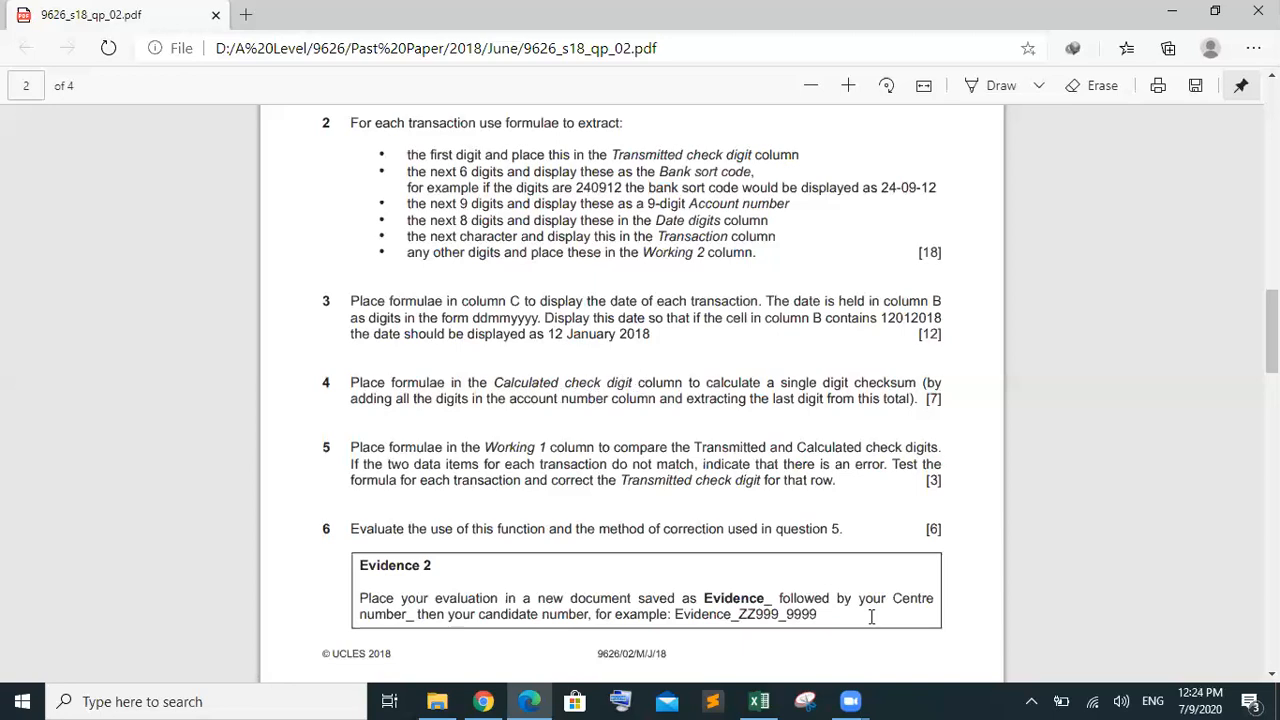
Bring the Transactions spreadsheet forward and review E5's MID account-number formula before returning to G5
mouse_move(770, 697)
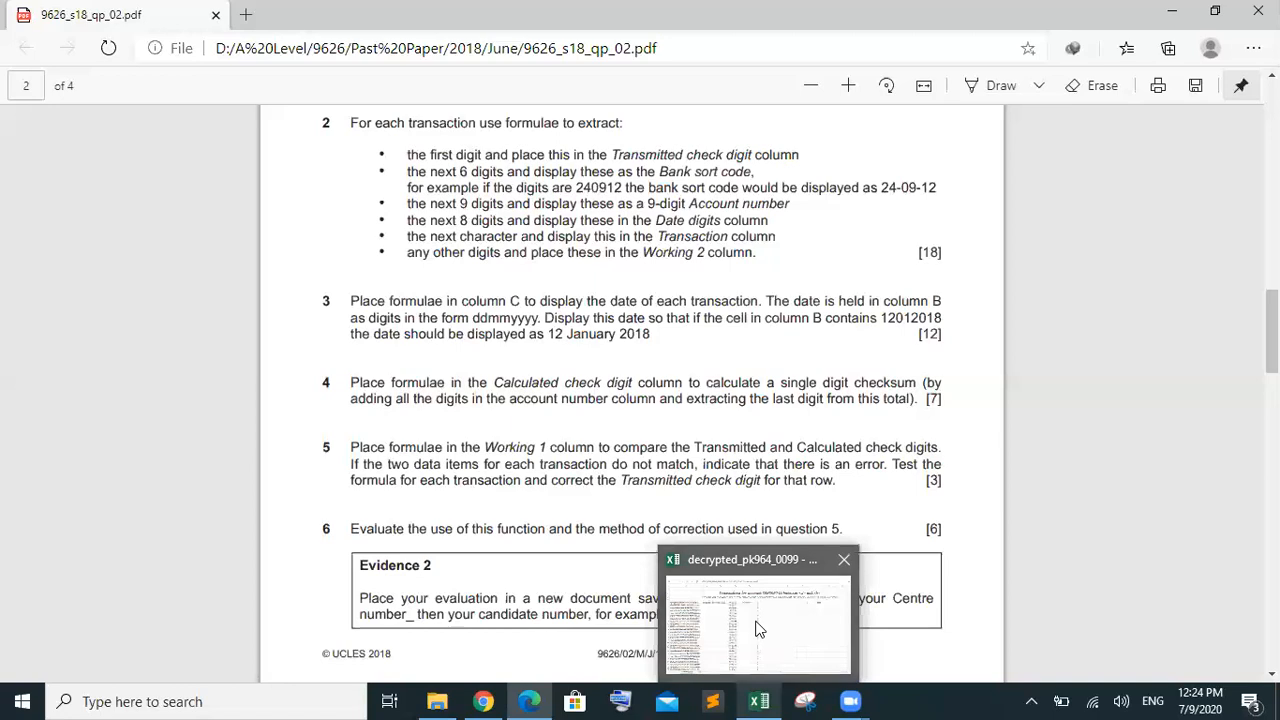
left_click(757, 620)
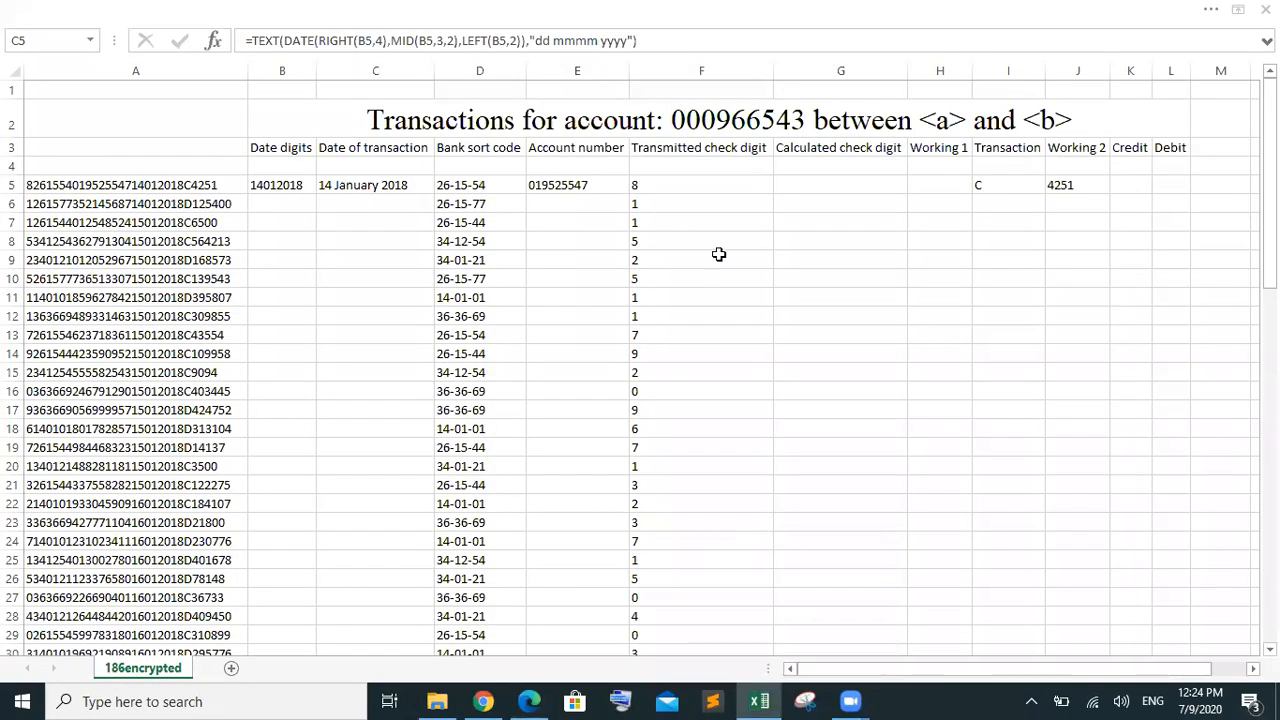
left_click(822, 185)
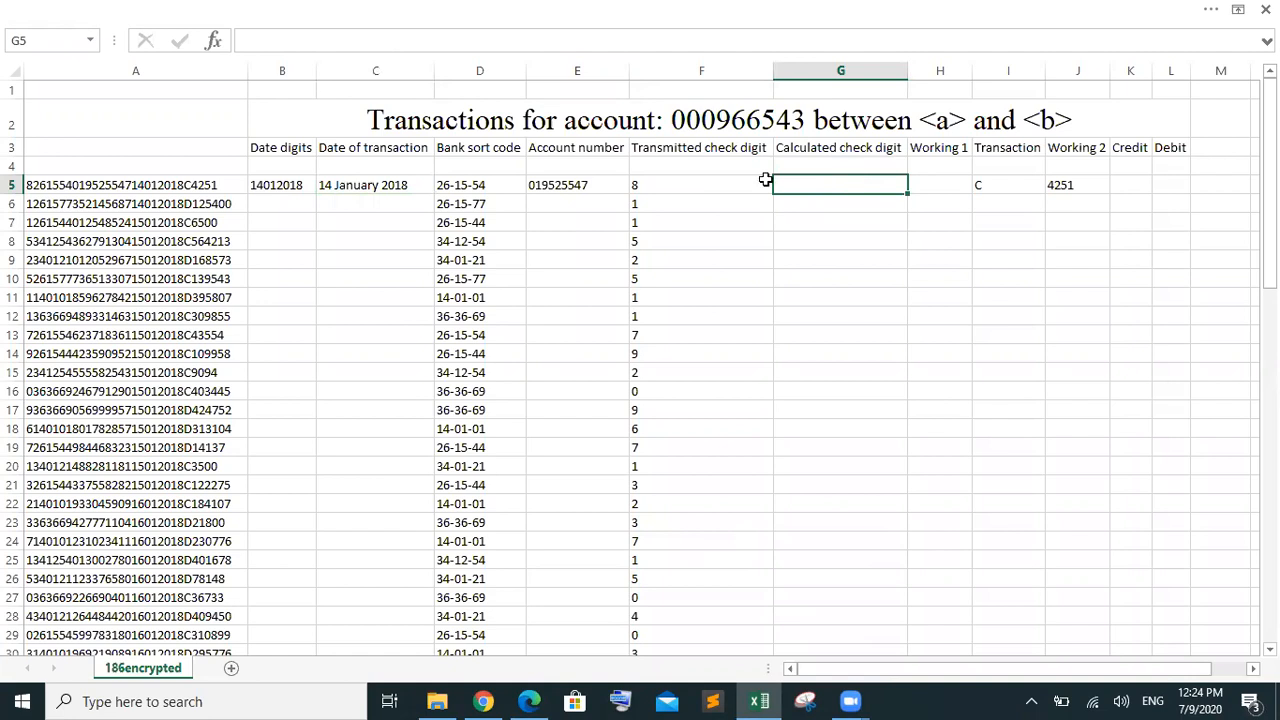
left_click(566, 184)
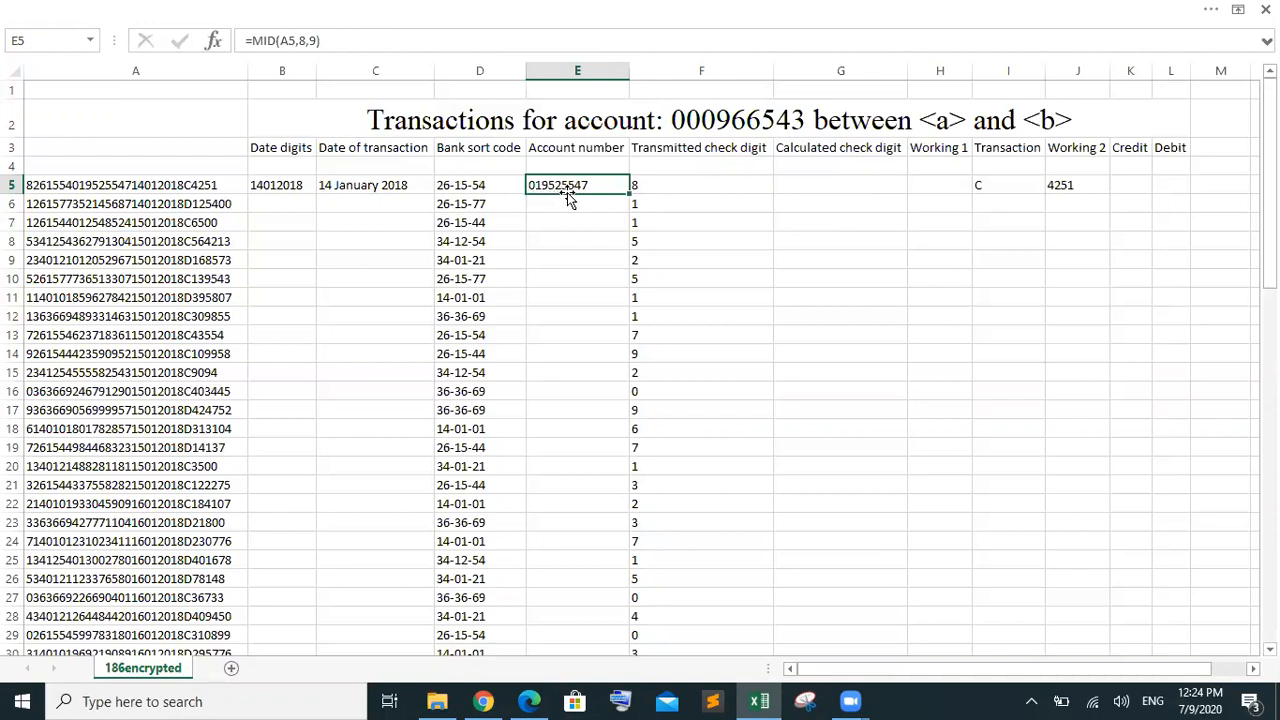
left_click(844, 185)
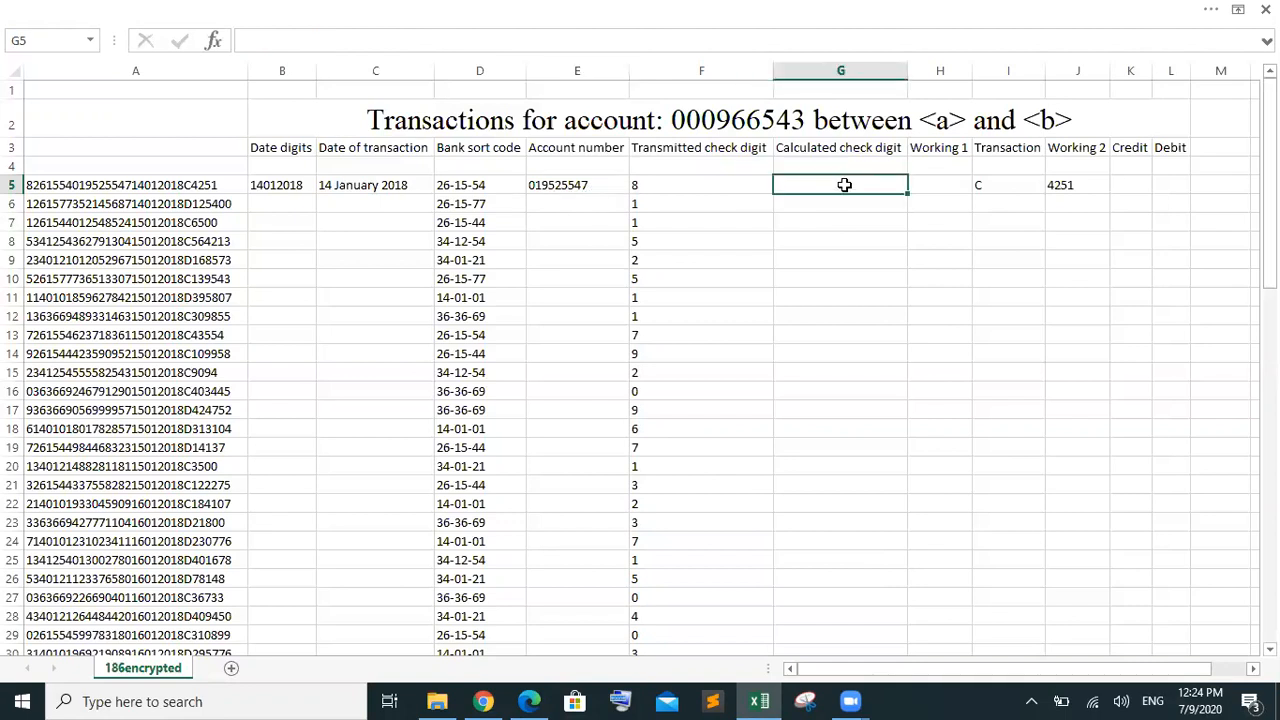
Enter =LEFT(E5,1)+MID(E5,2,1) in G5 so it shows 1
double_click(844, 185)
type("=le")
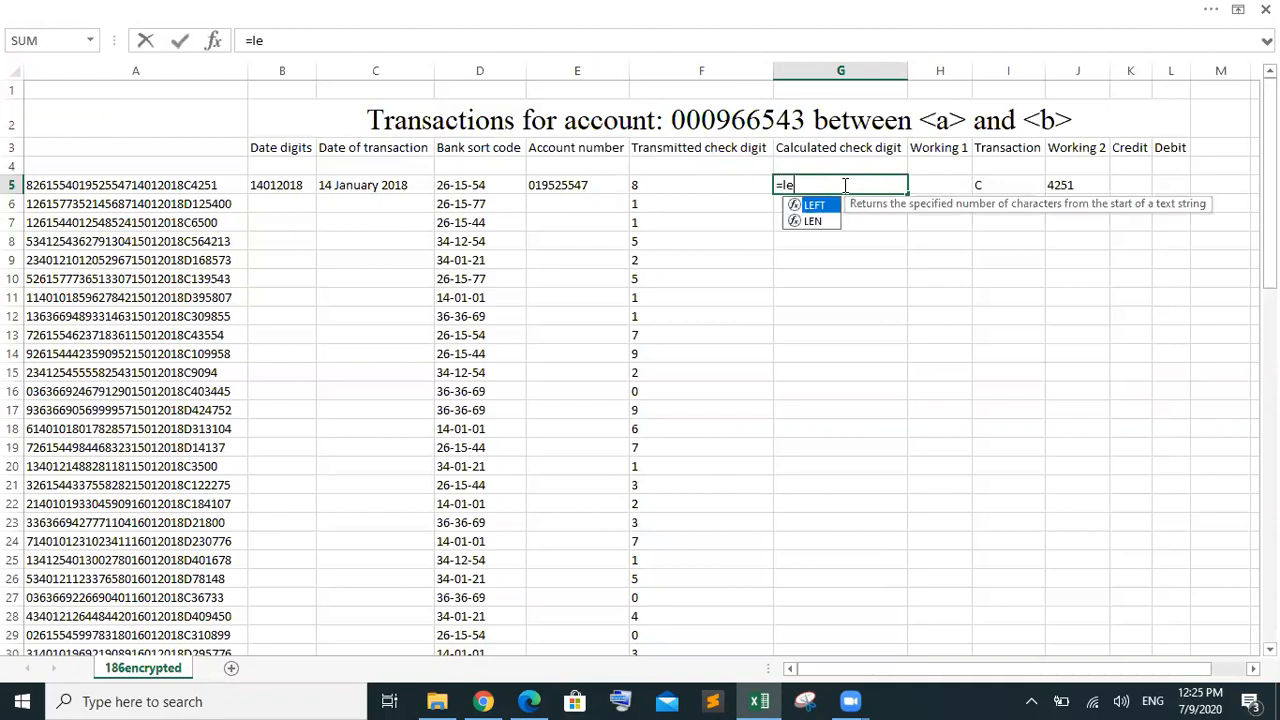
key("Tab")
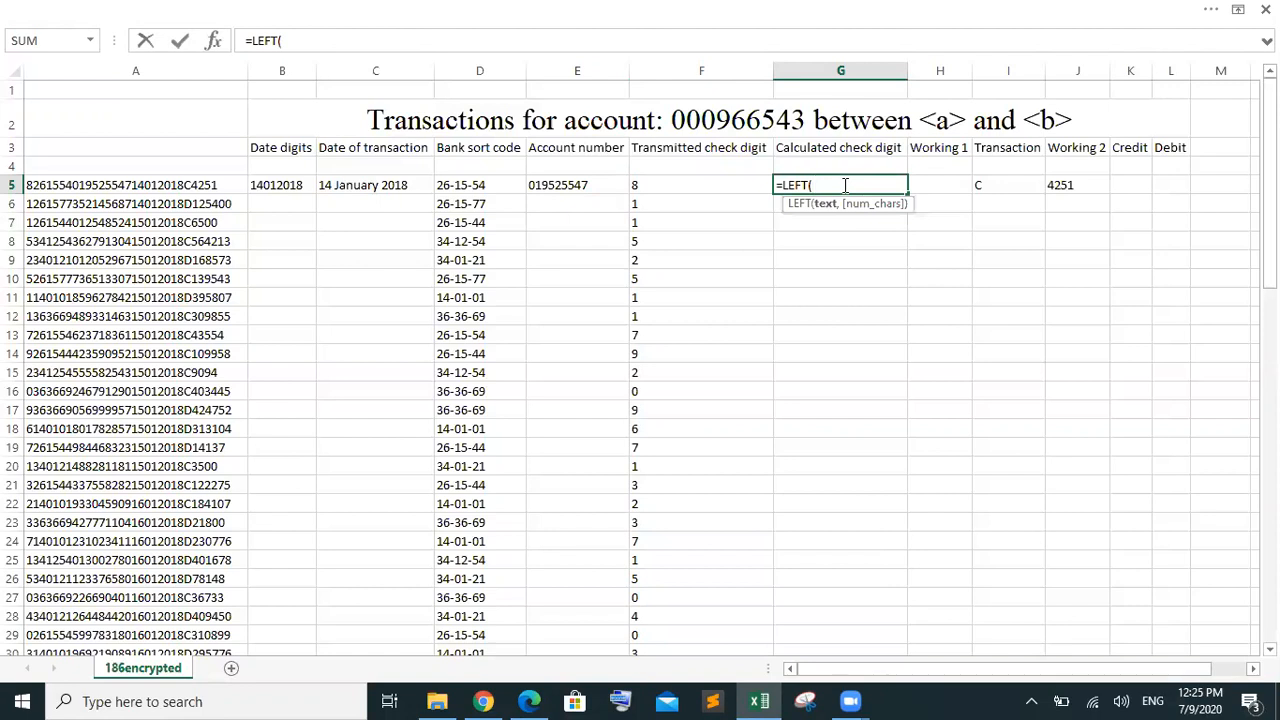
left_click(577, 185)
type(",")
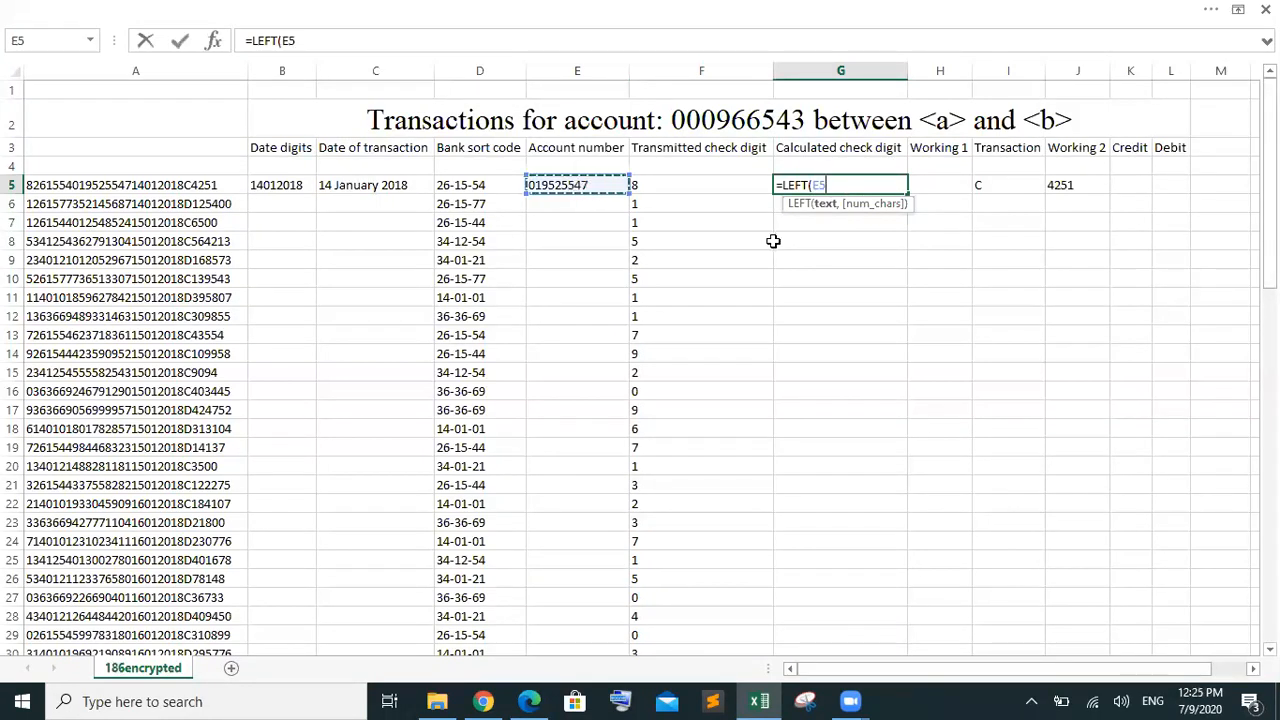
type("1")
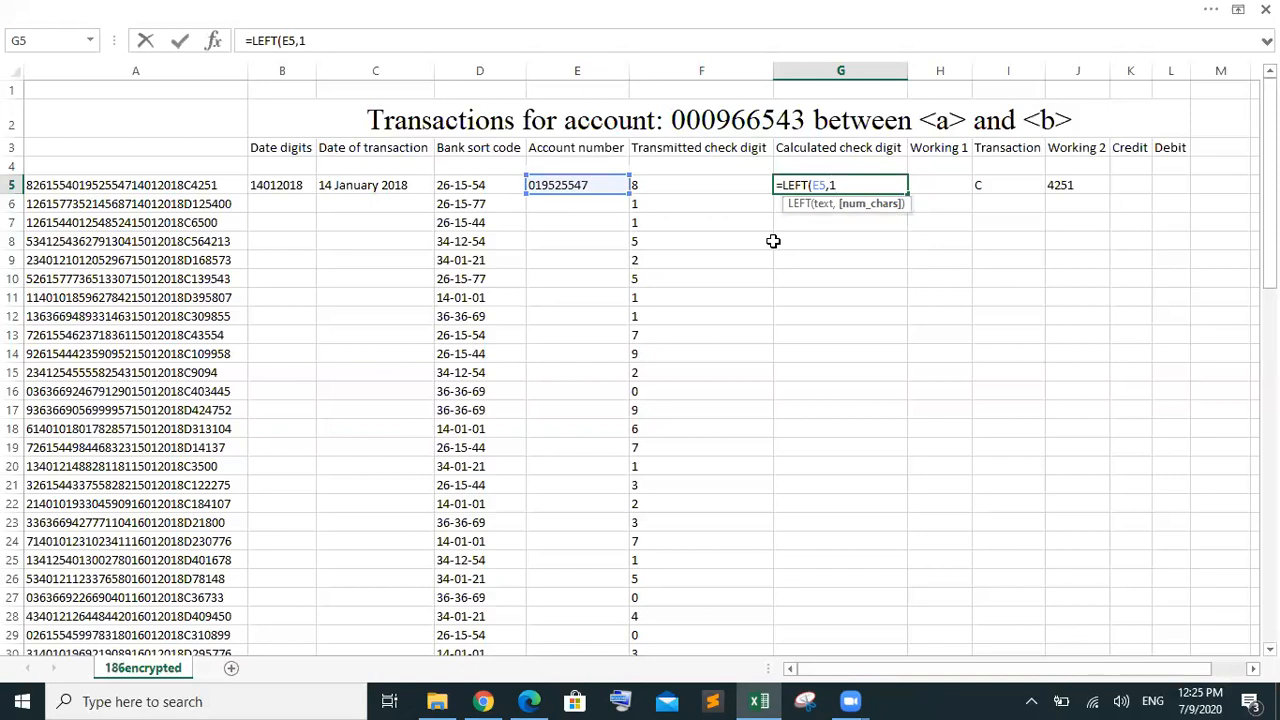
type(")+")
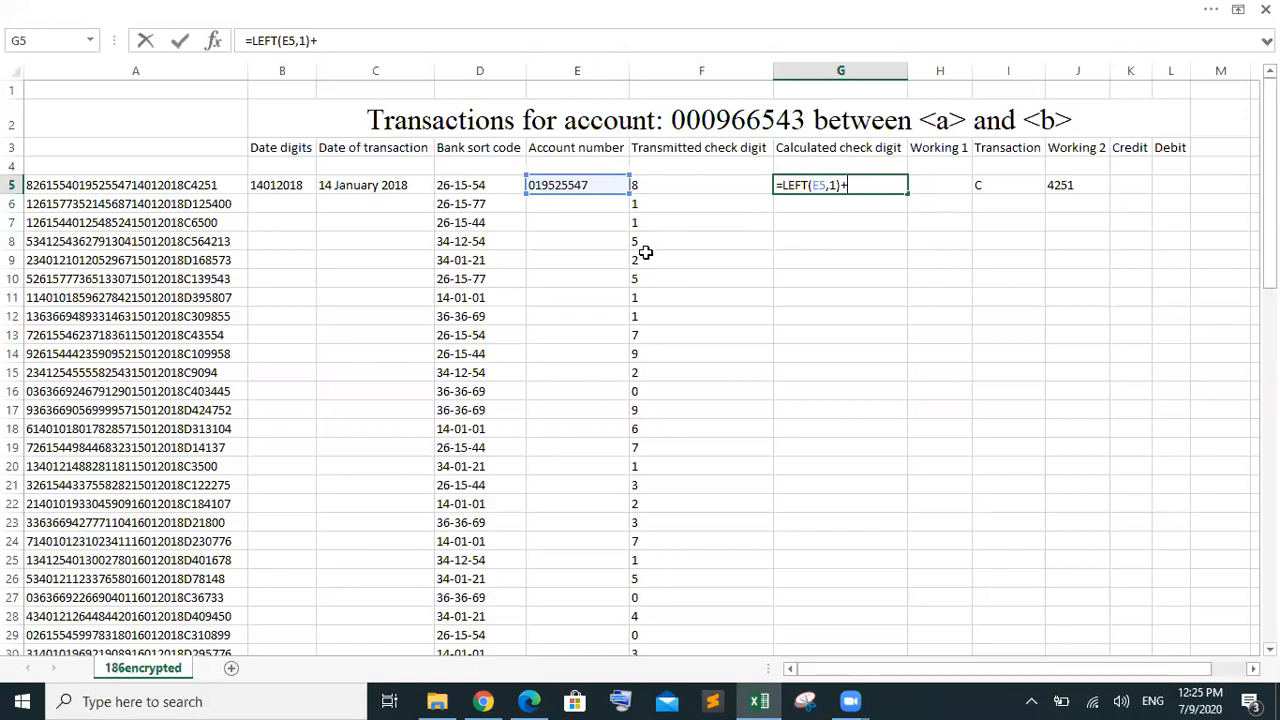
type("md")
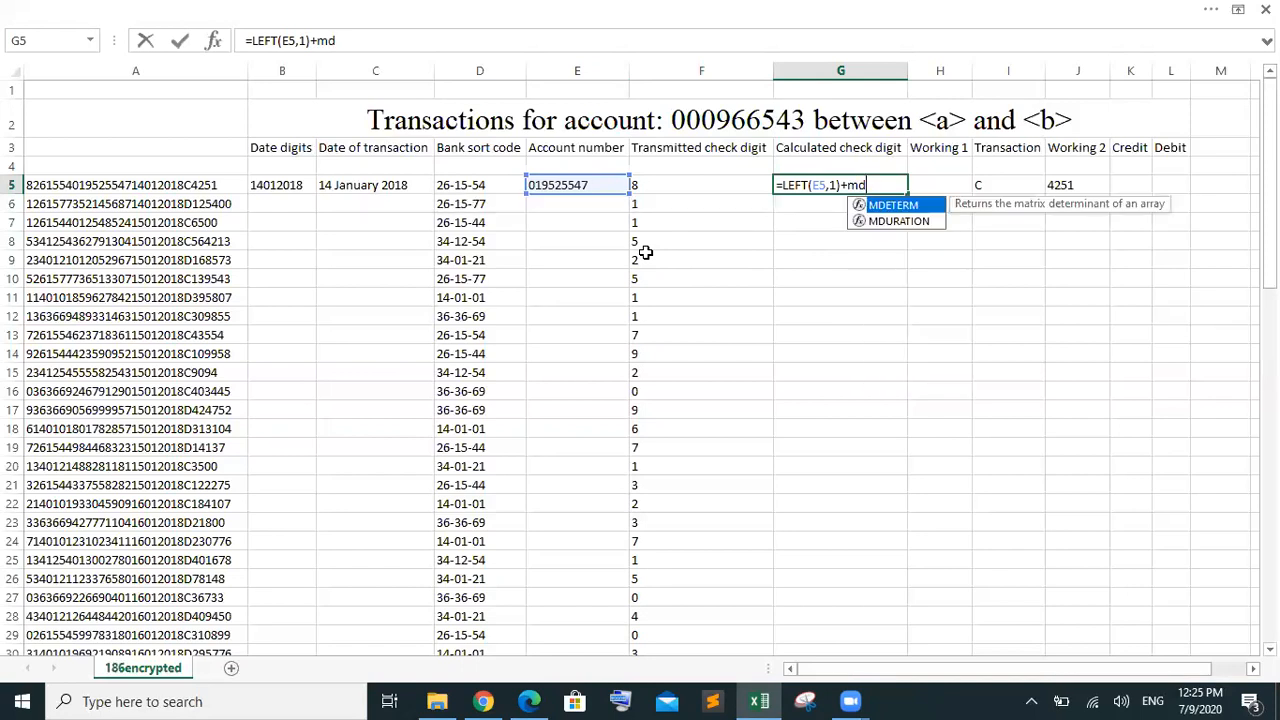
key("BackSpace")
type("i")
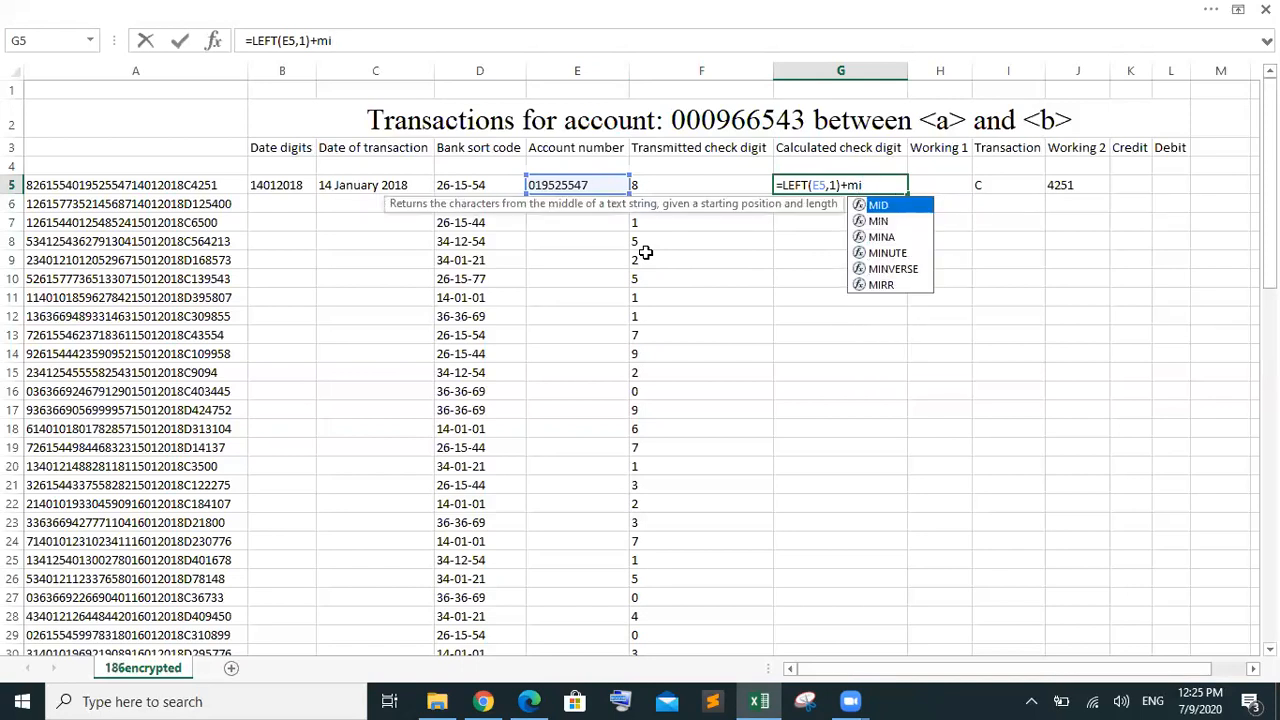
key("Tab")
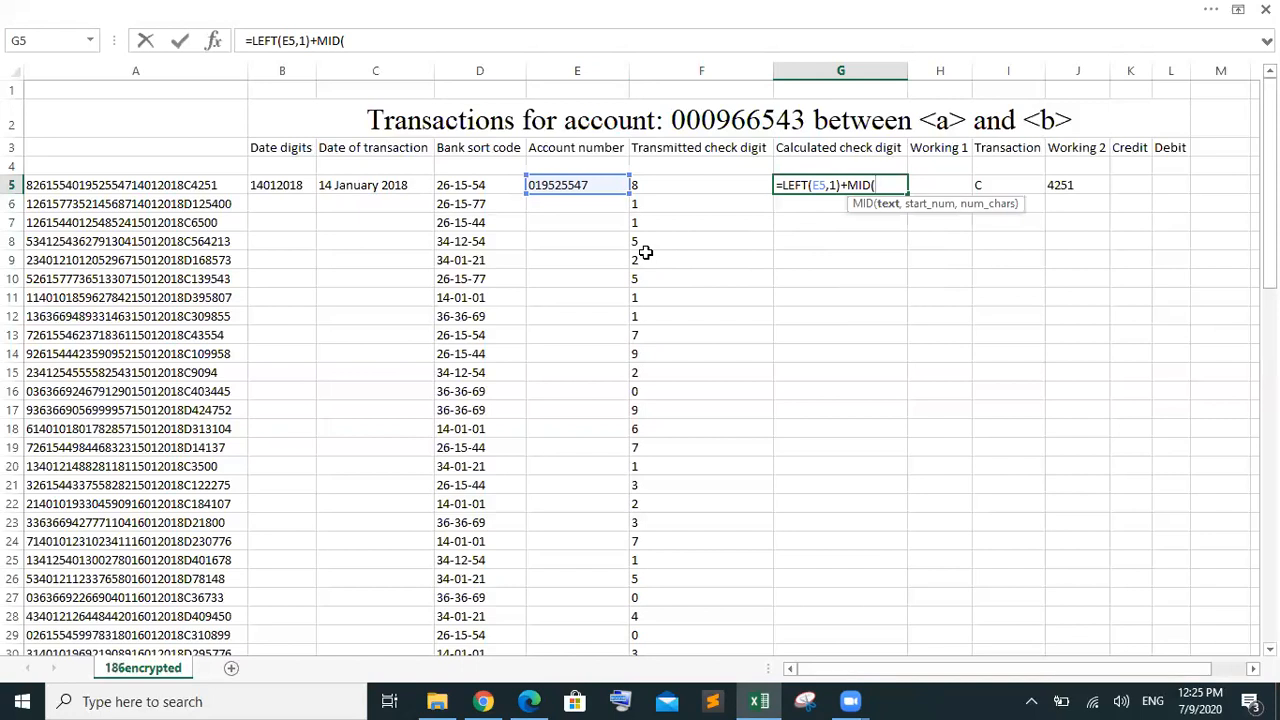
type("e")
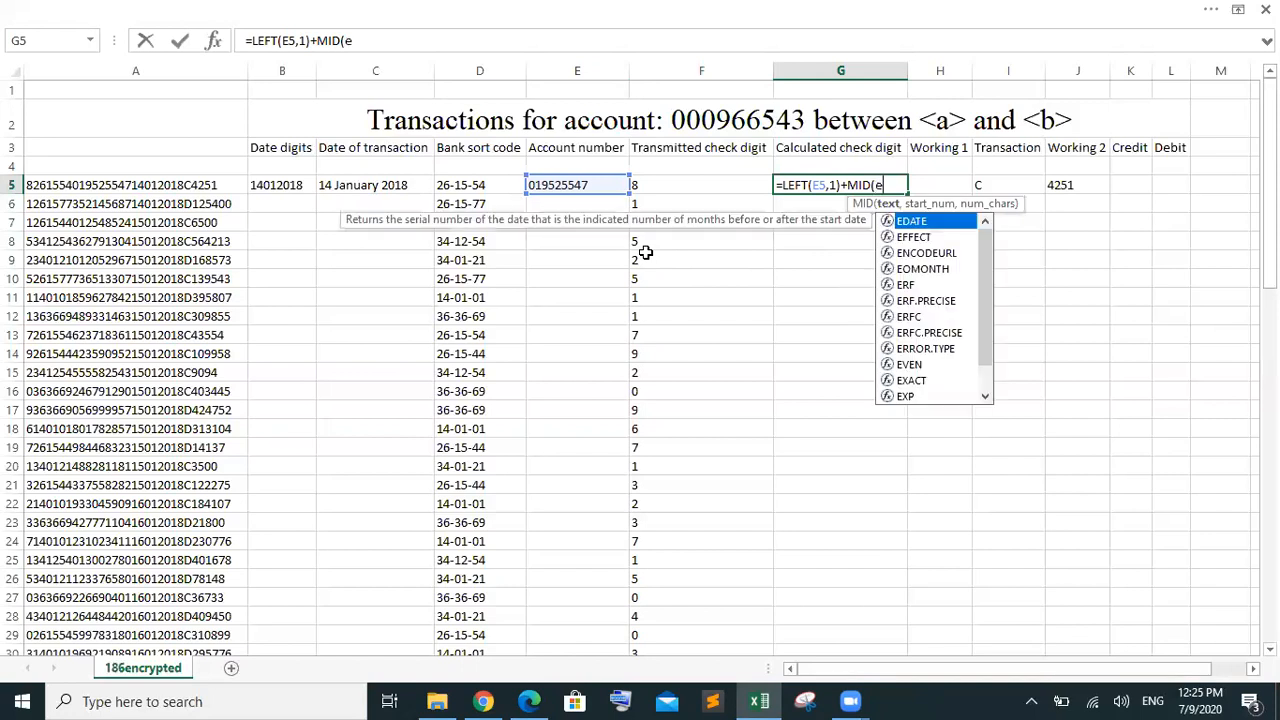
type("5,")
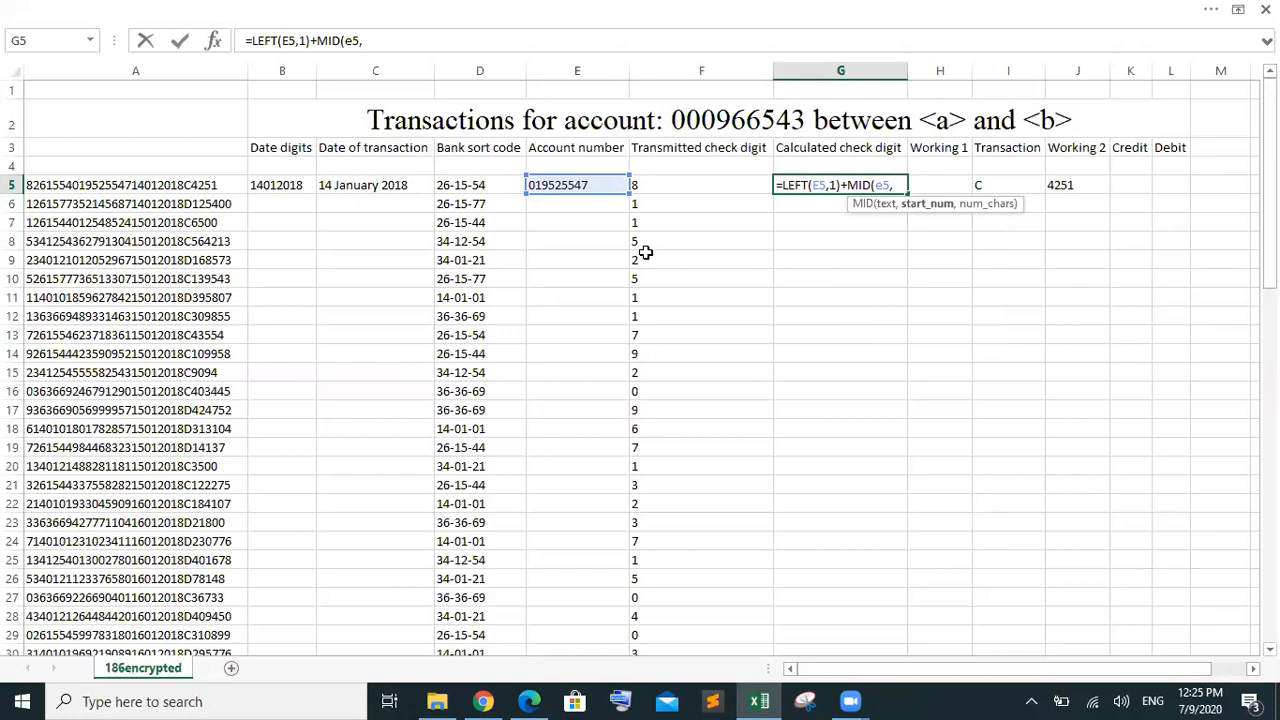
type("2,1")
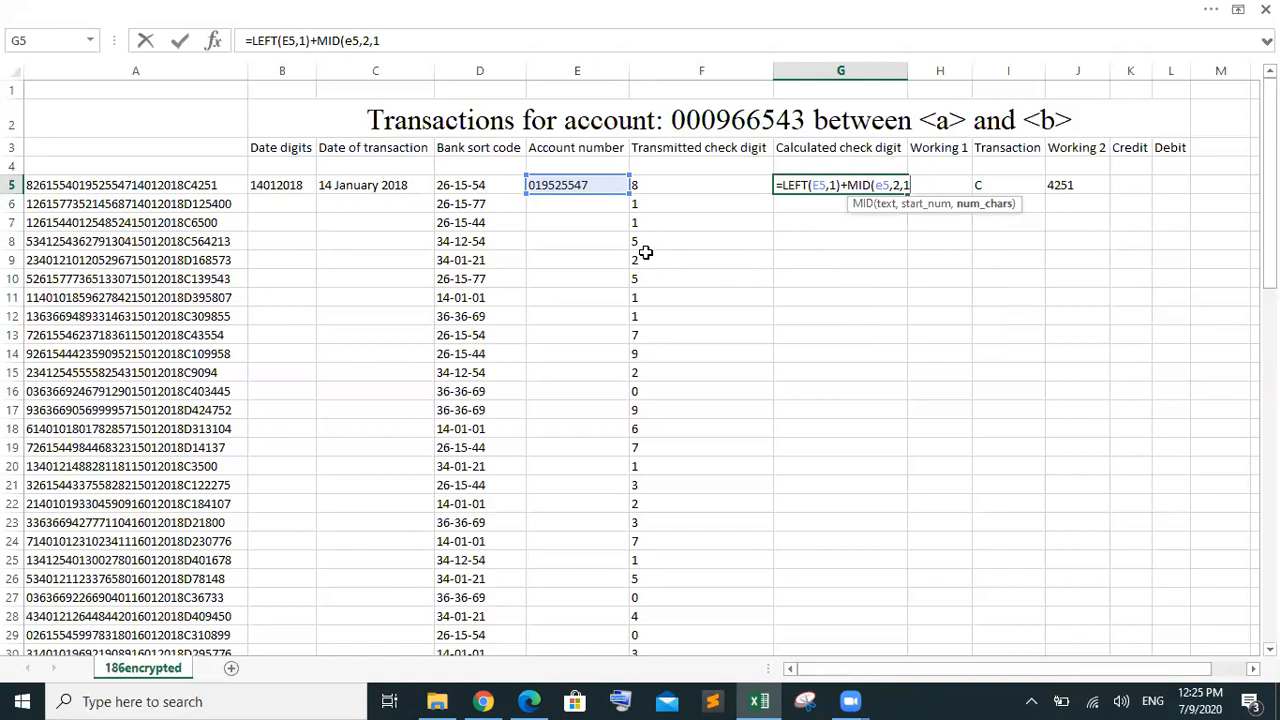
type(")")
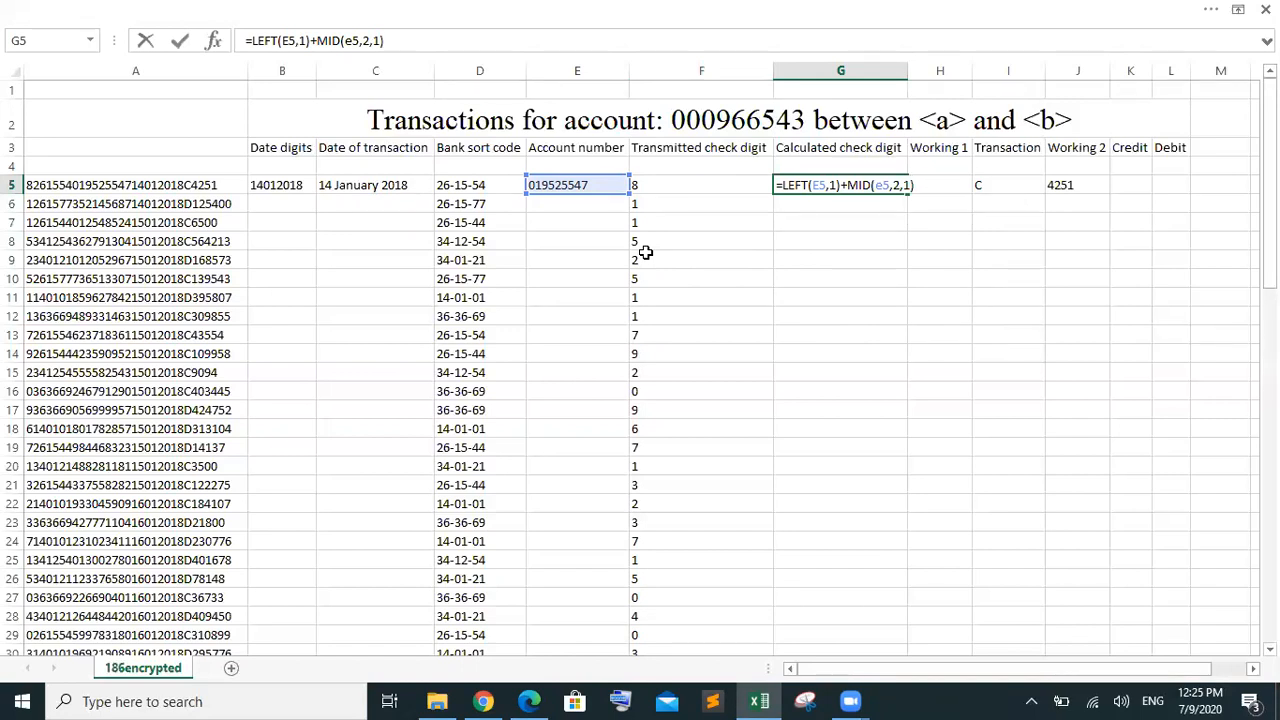
type("+")
key("BackSpace")
key("Return")
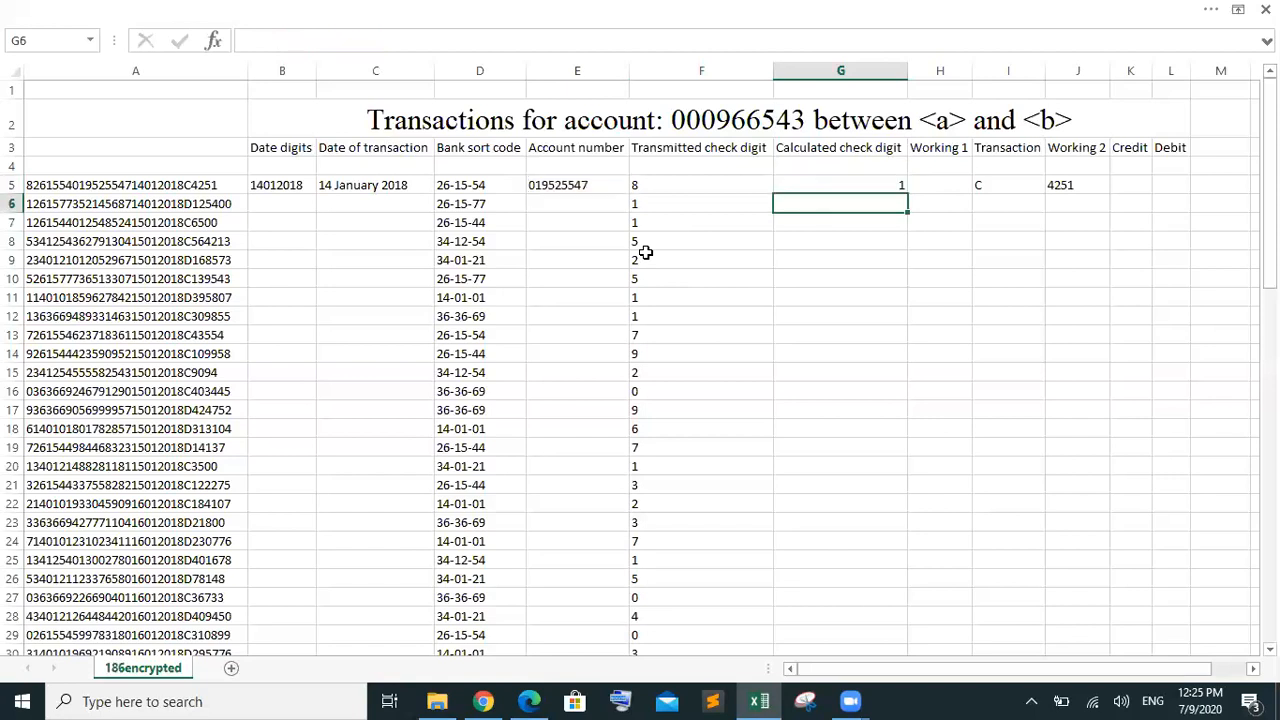
Reopen G5's formula and append a copied MID(E5,3,1) term for the third digit
left_click(829, 183)
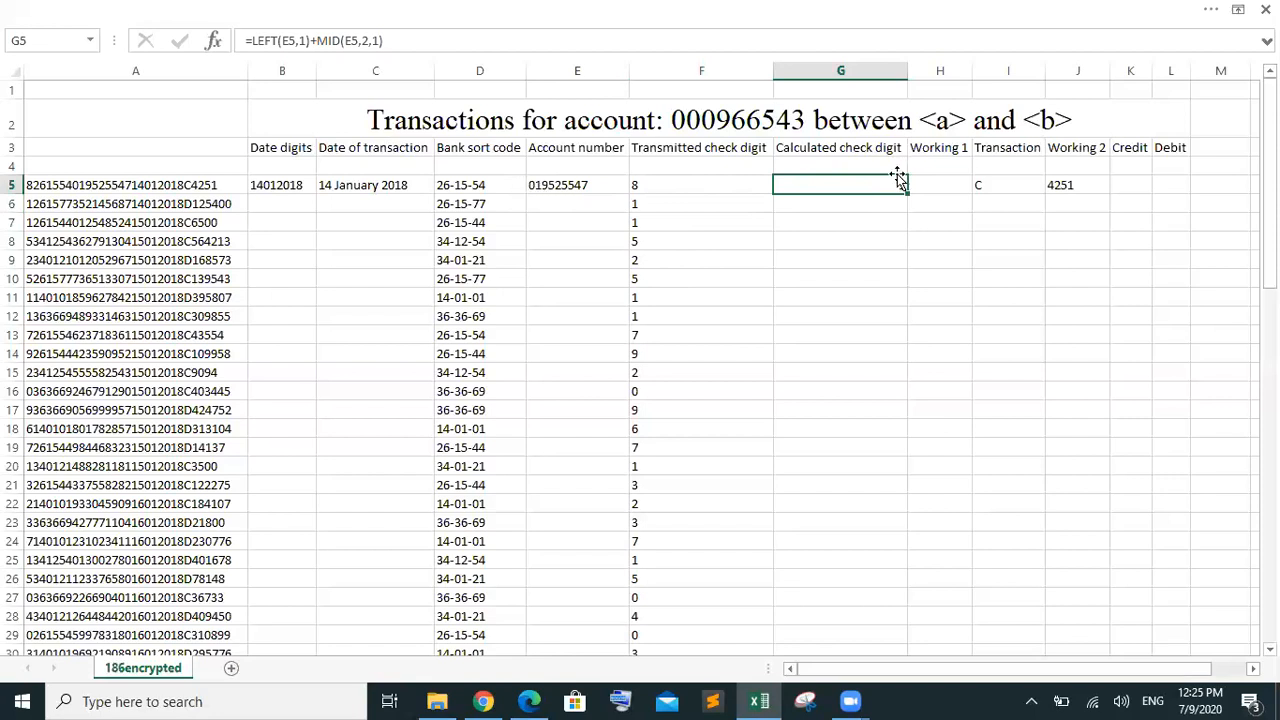
key("Up")
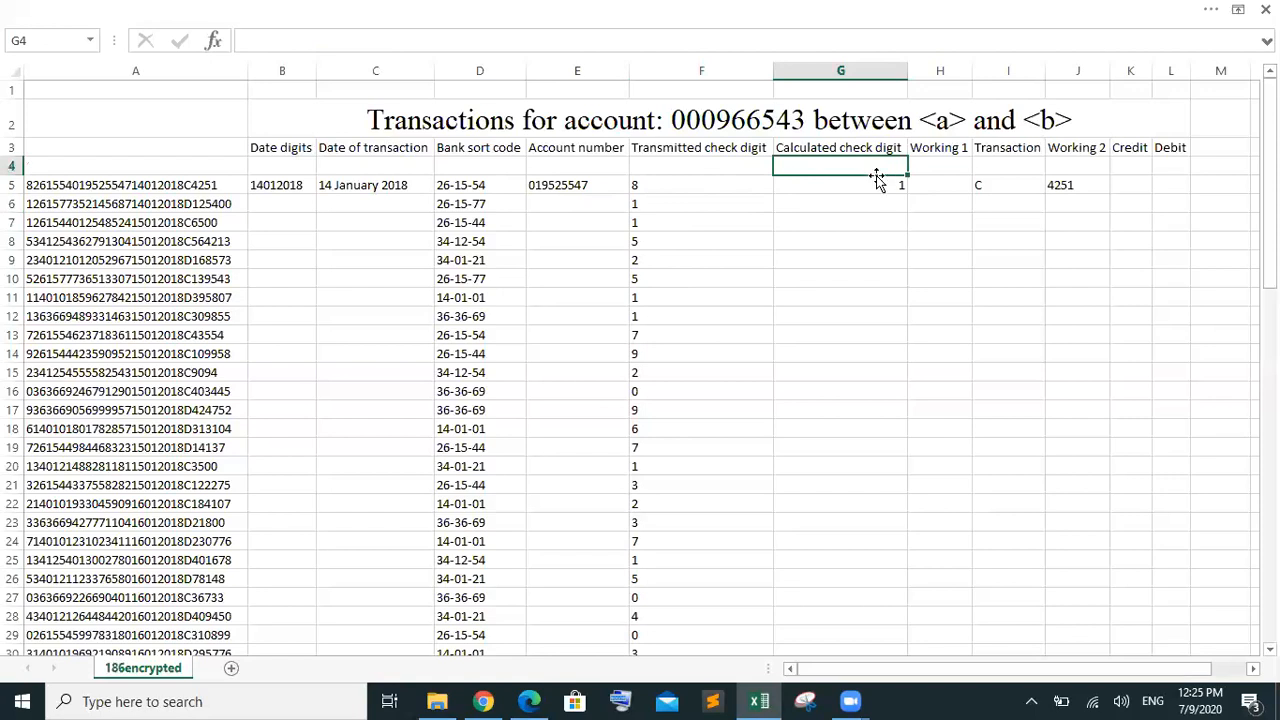
double_click(880, 182)
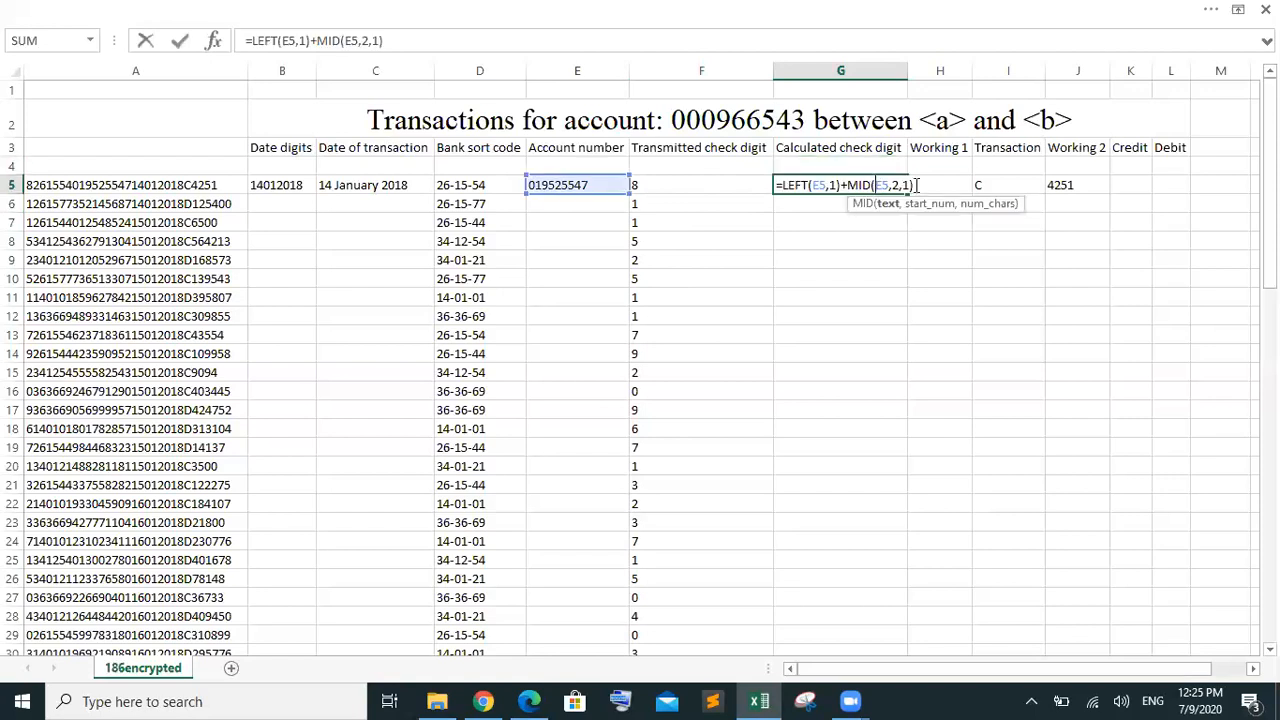
mouse_move(916, 185)
left_mouse_down()
mouse_move(839, 185)
mouse_move(945, 185)
mouse_move(912, 185)
left_mouse_up()
left_click(914, 185)
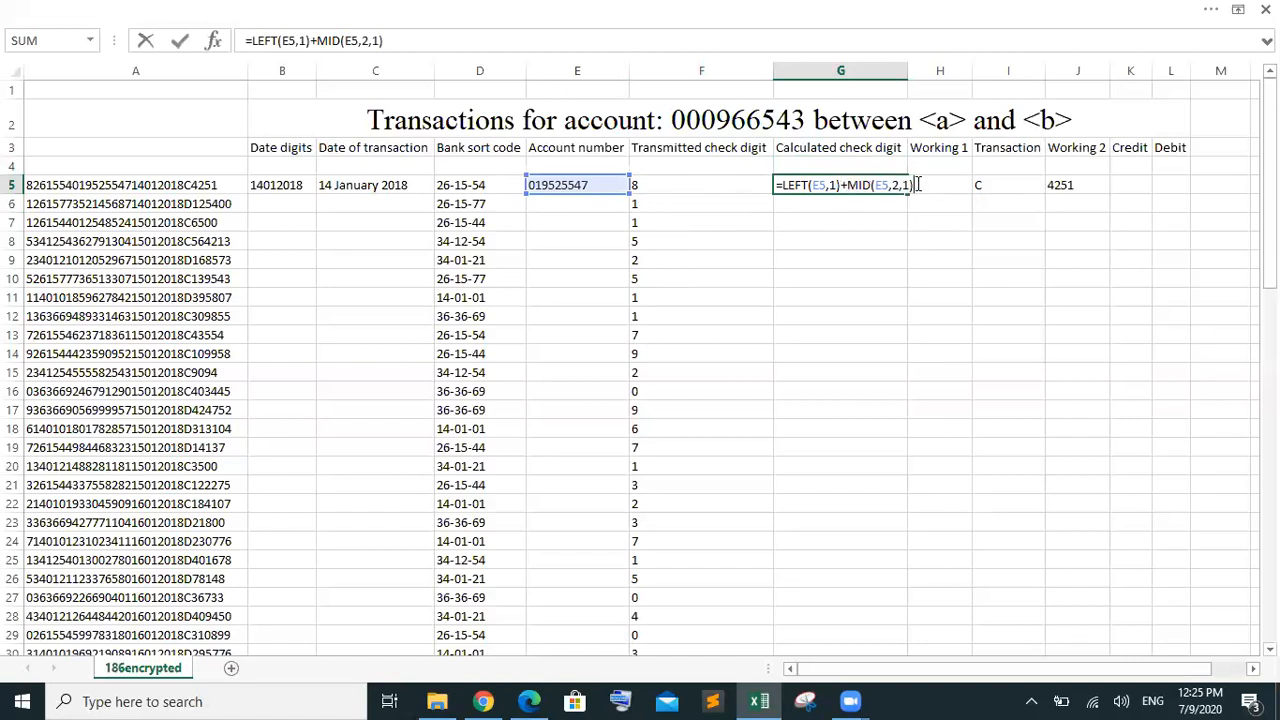
type("+MID(E5,2,1)")
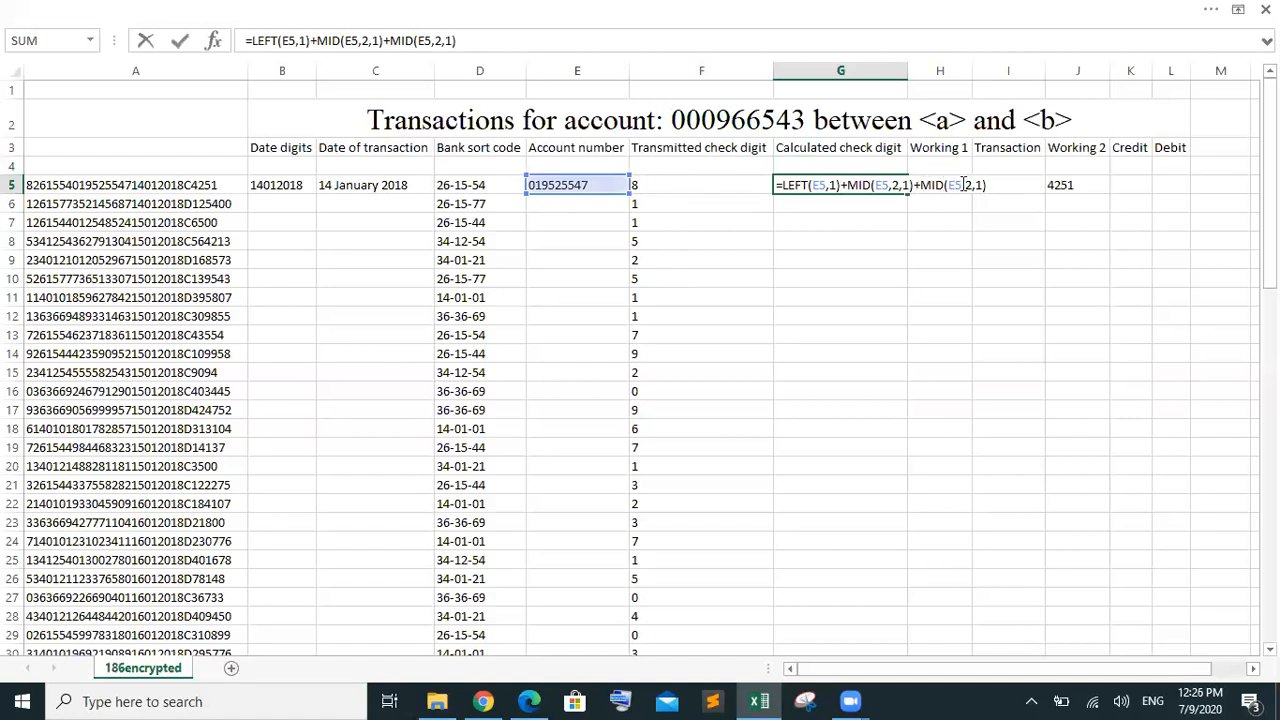
left_click(970, 185)
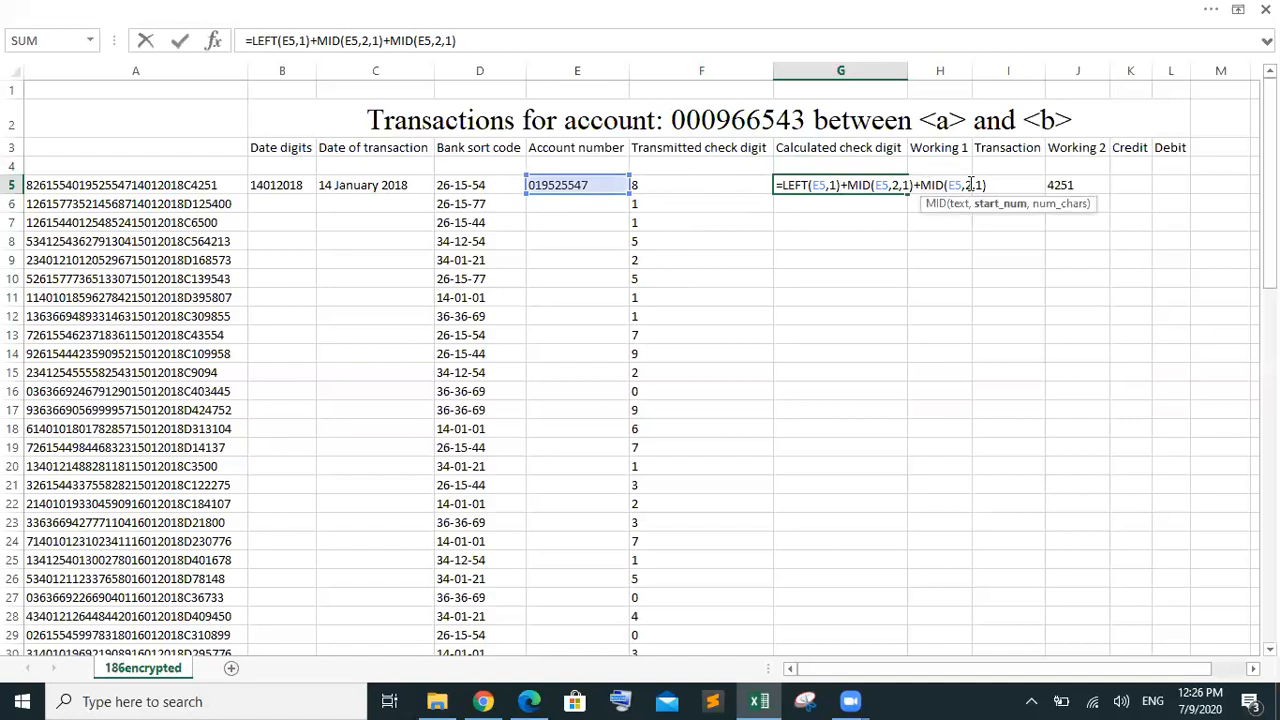
key("BackSpace")
type("3")
Append MID terms with start positions 4 and 5 for the next two digits
key("Right")
key("Right")
key("Right")
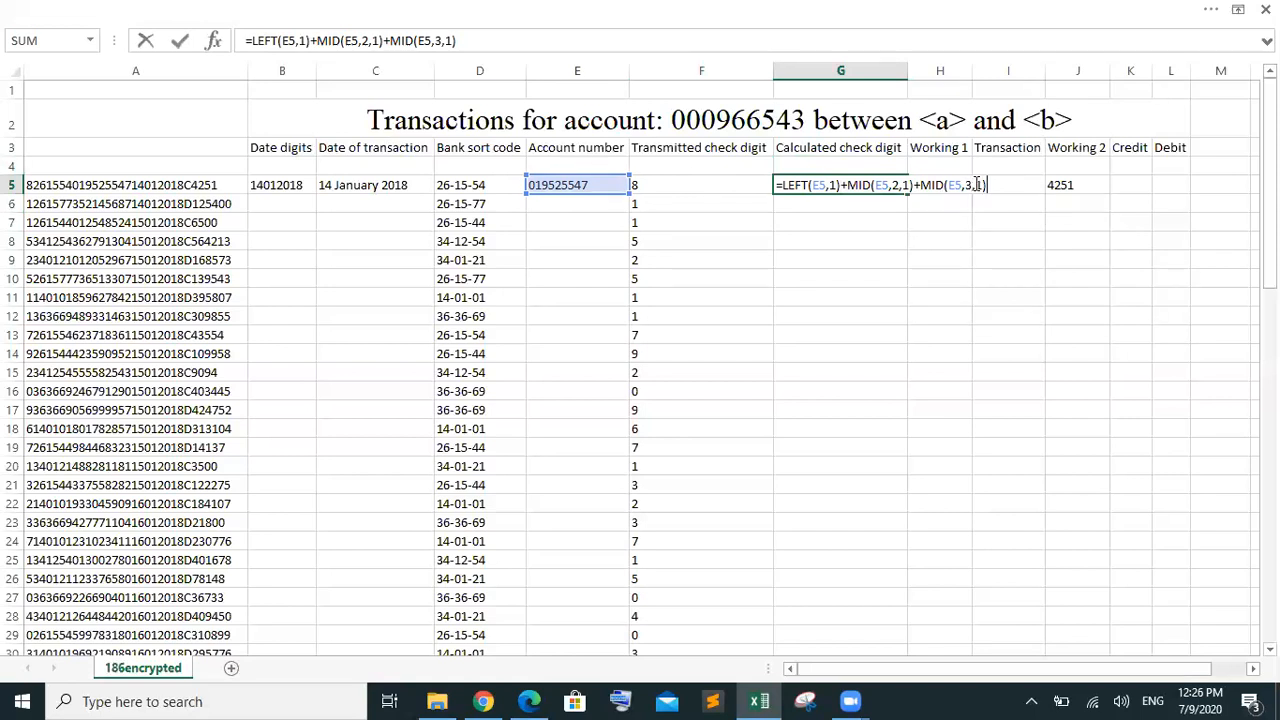
type("+MID(E5,2,1)")
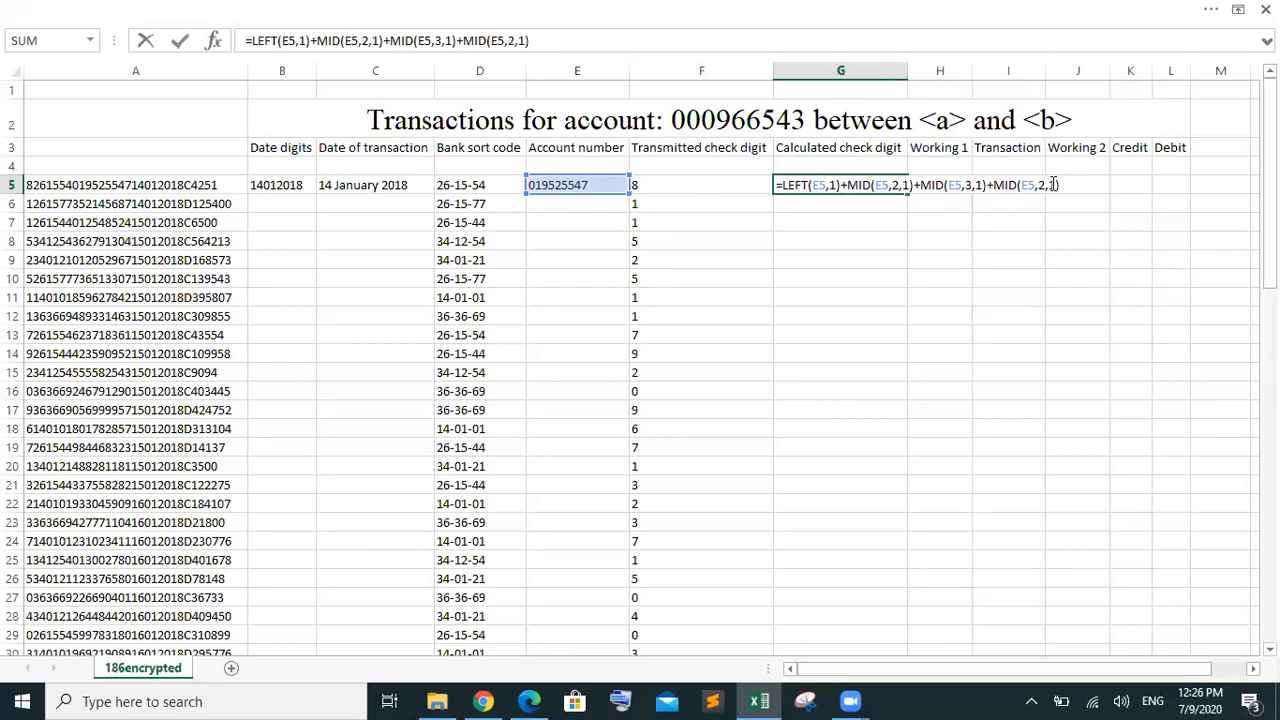
left_click(1043, 185)
key("BackSpace")
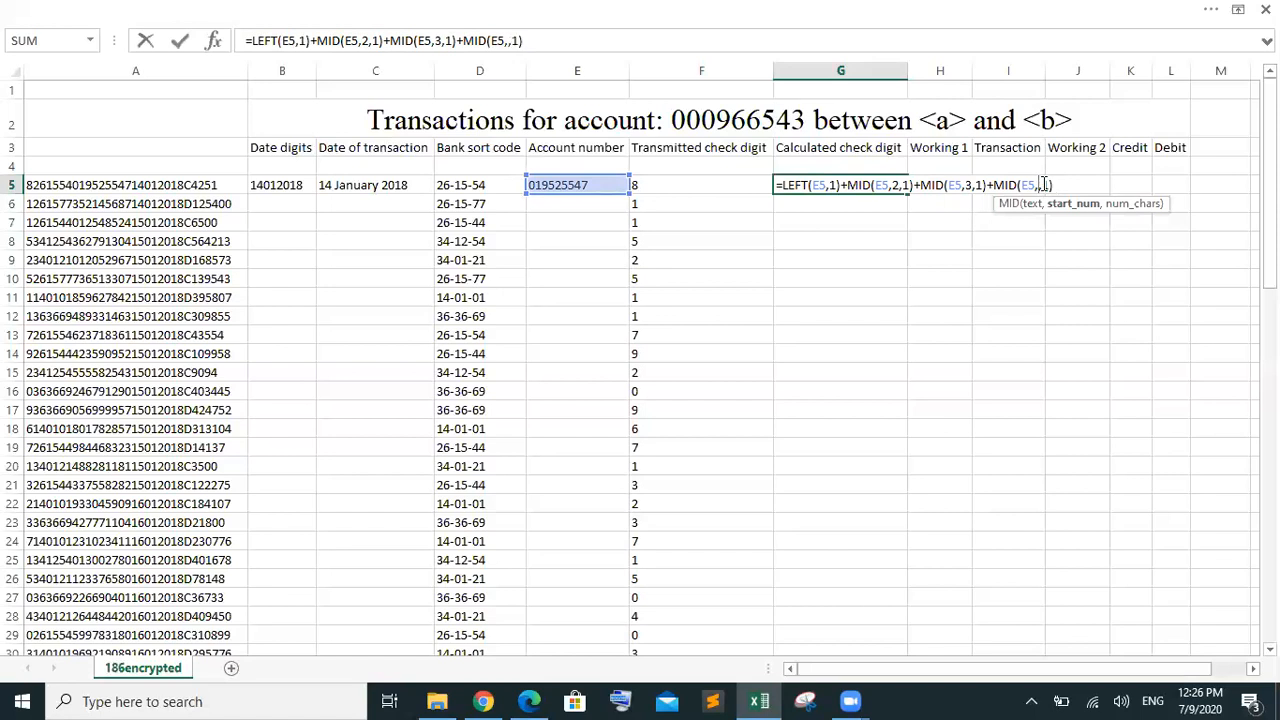
type("4")
left_click(1076, 184)
type("+MID(E5,2,1)")
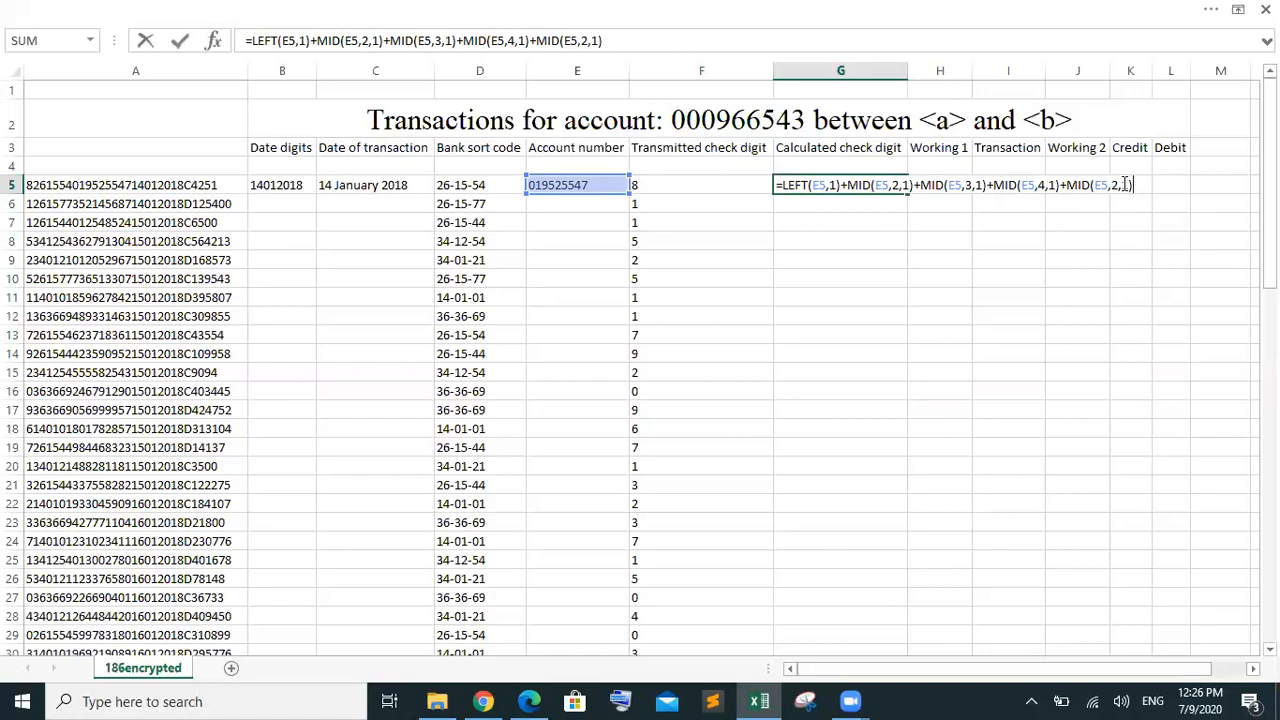
left_click(1122, 184)
key("Left")
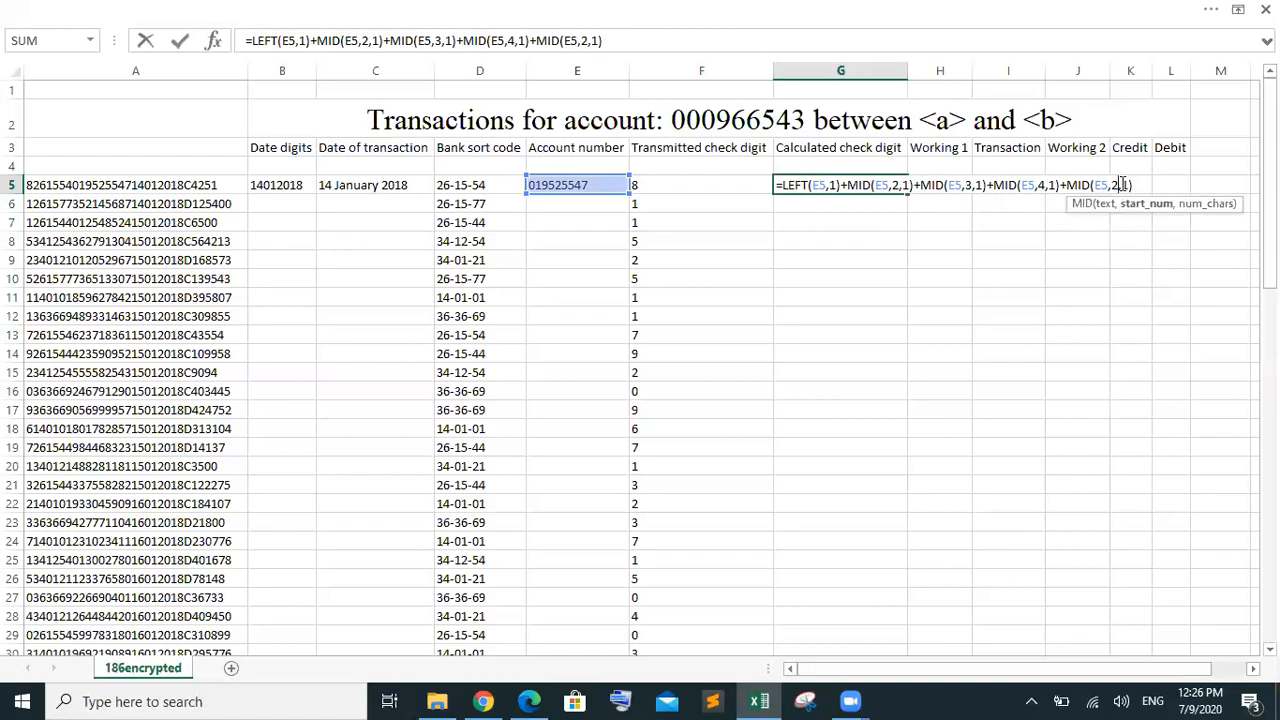
key("BackSpace")
type("5")
Append a MID(E5,6,1) term for the sixth digit
key("Right")
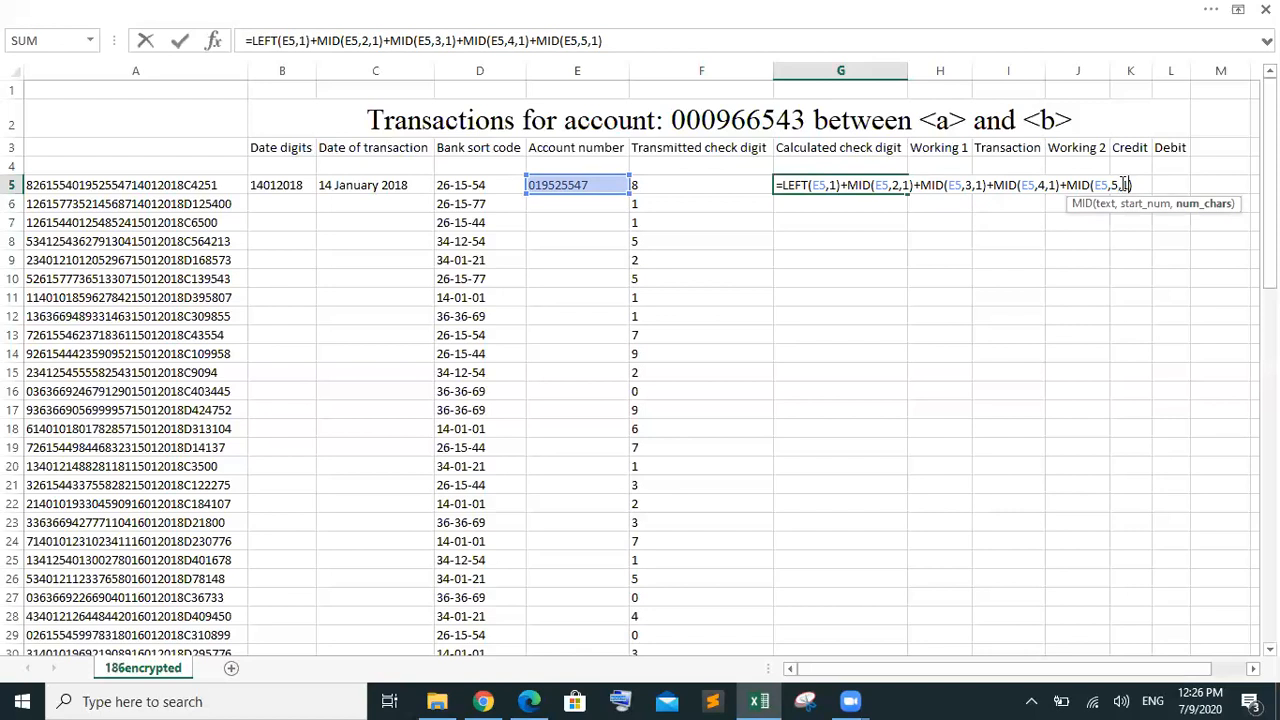
key("Right")
key("Right")
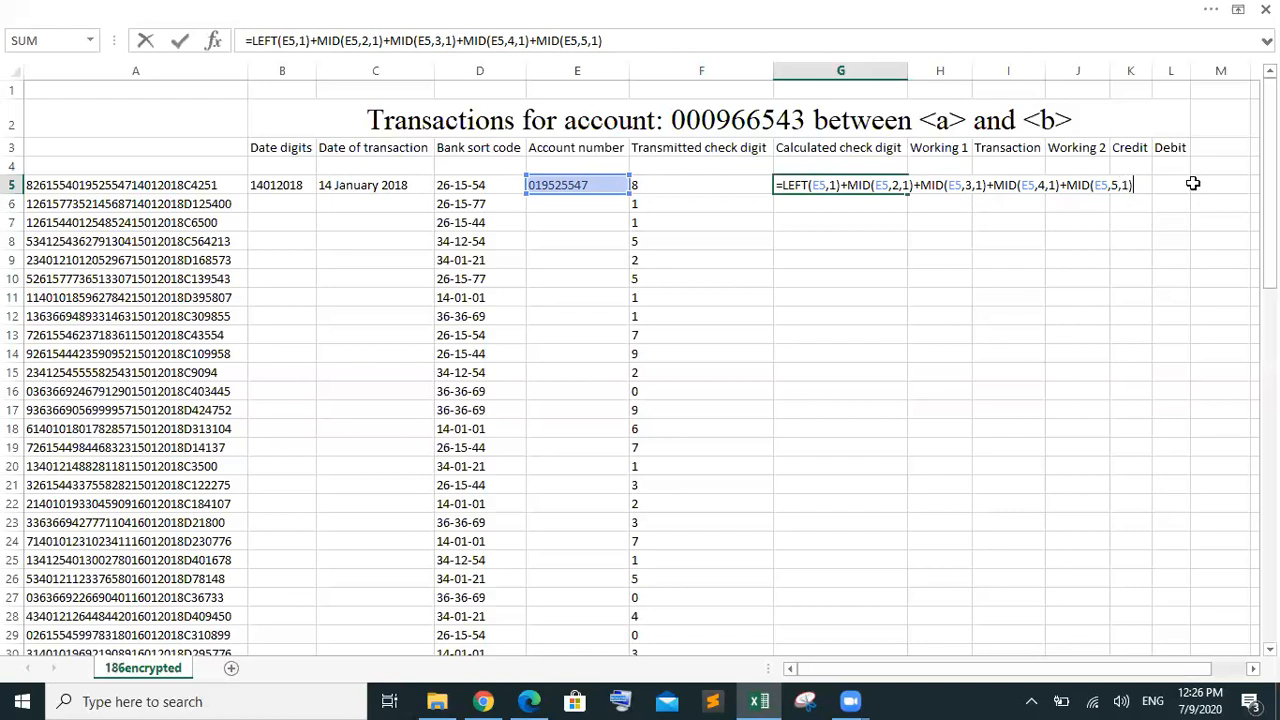
type("+MID(E5,2,1)")
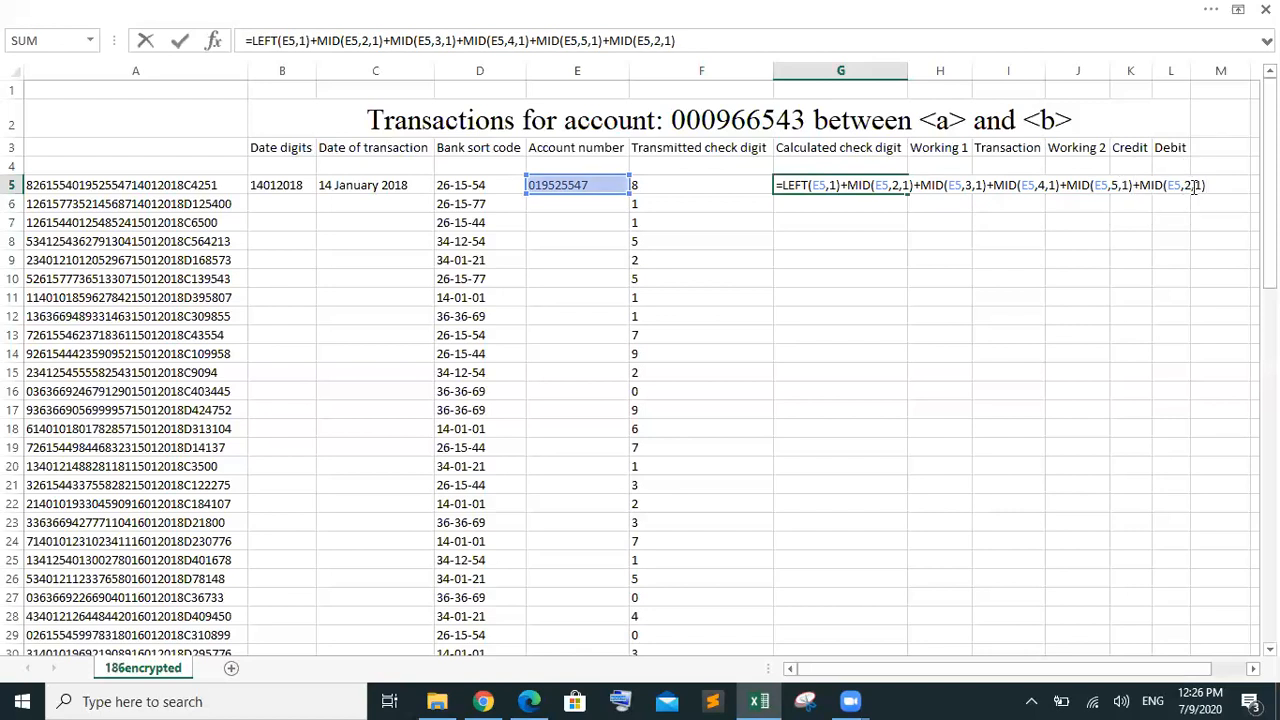
left_click(1193, 187)
key("BackSpace")
type("6")
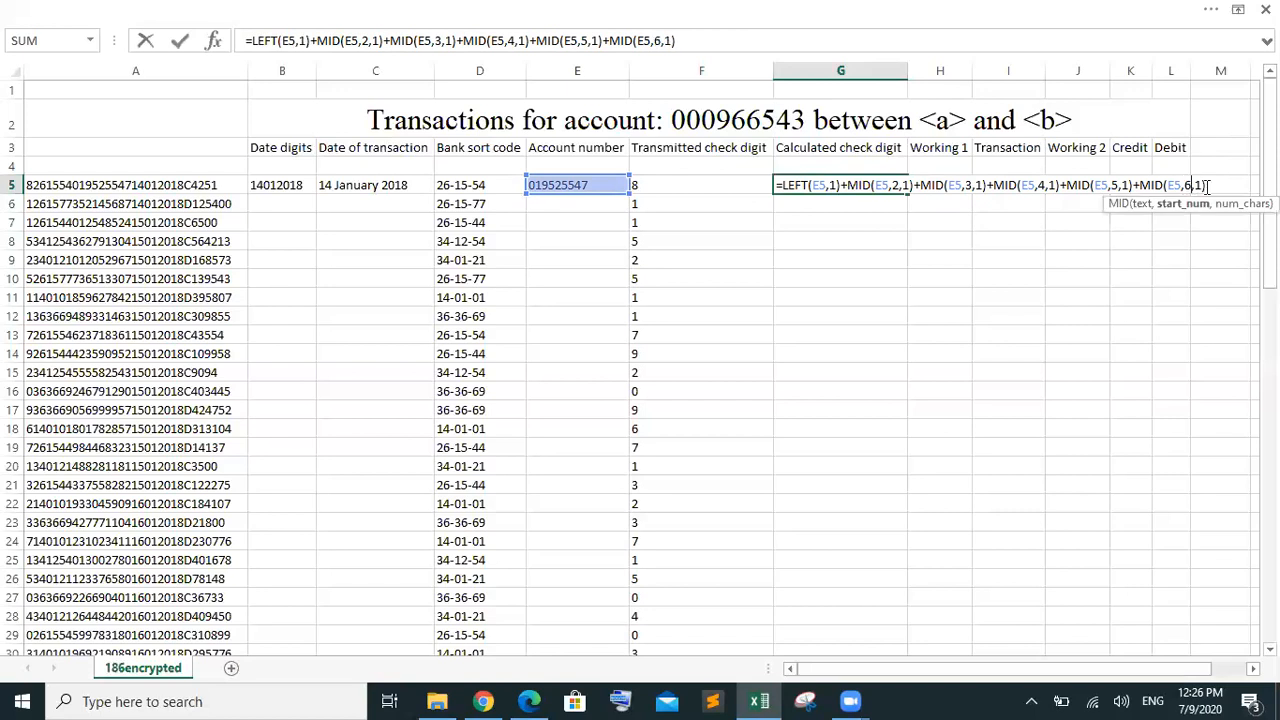
left_click(1207, 186)
Append MID terms with start positions 7 and 8 to G5's formula
type("+MID(E5,2,1)")
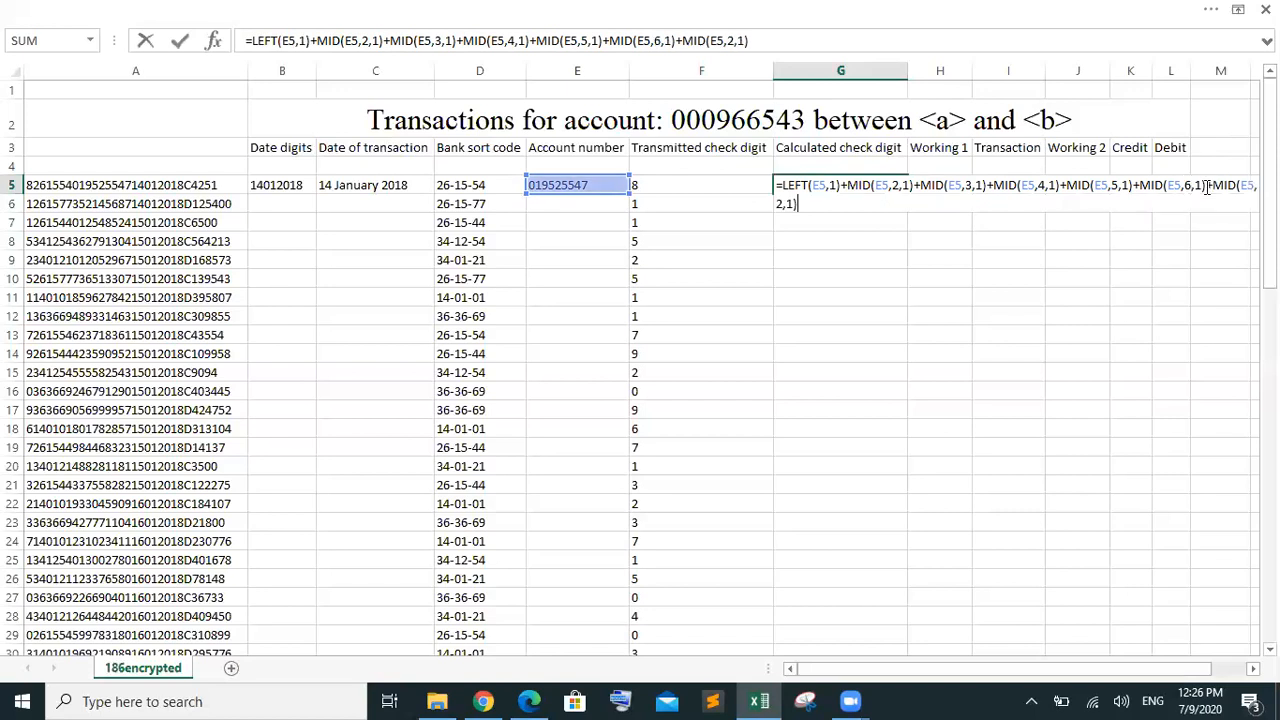
left_click(781, 204)
key("BackSpace")
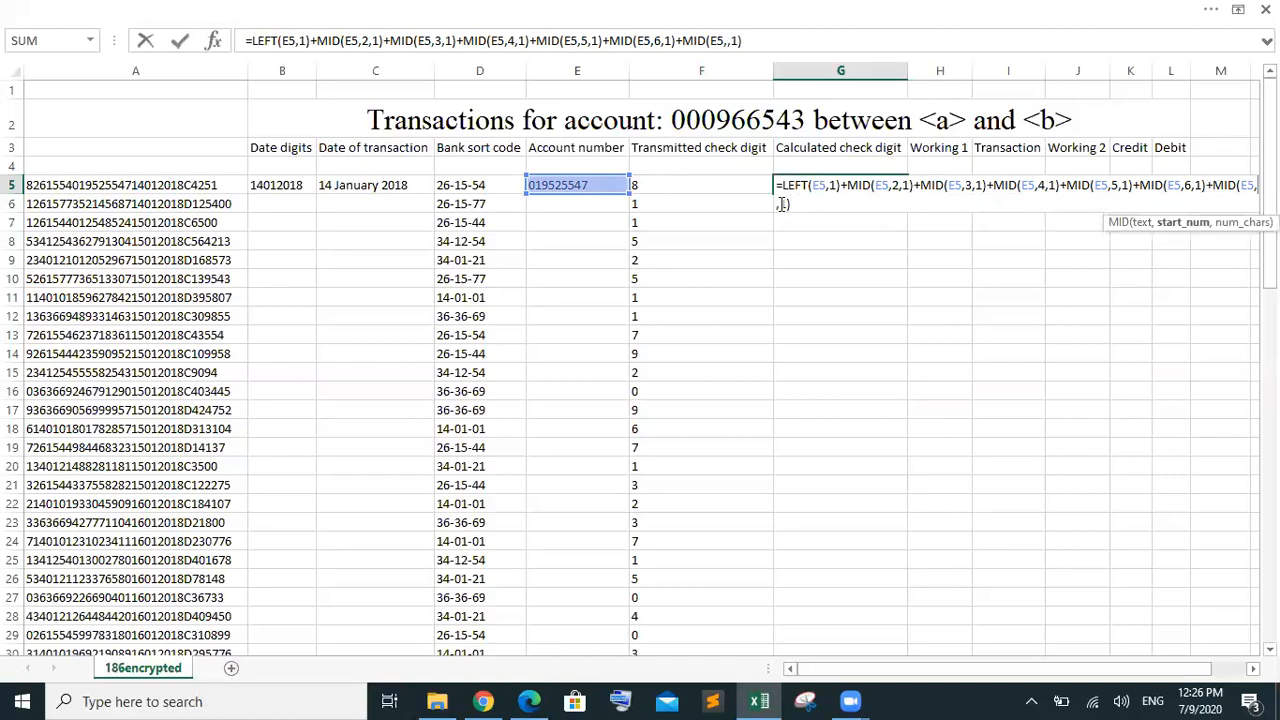
type("7")
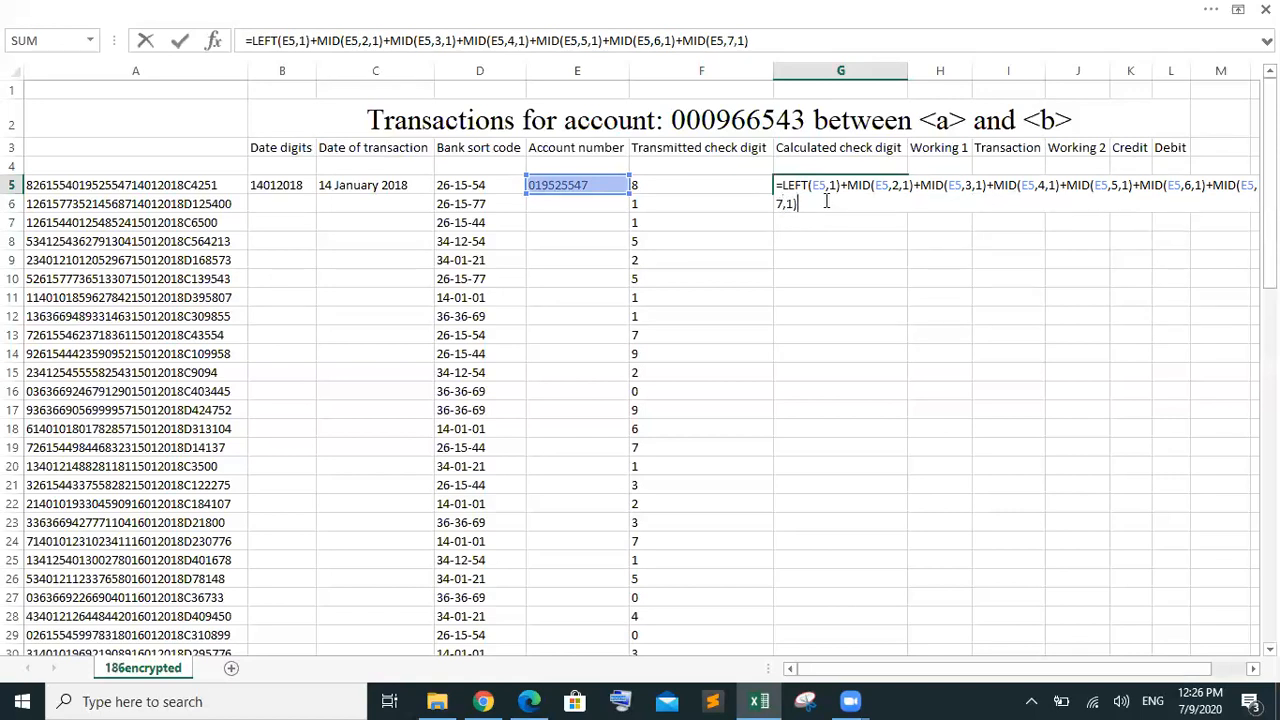
type("+MID(E5,2,1)")
left_click(857, 204)
key("BackSpace")
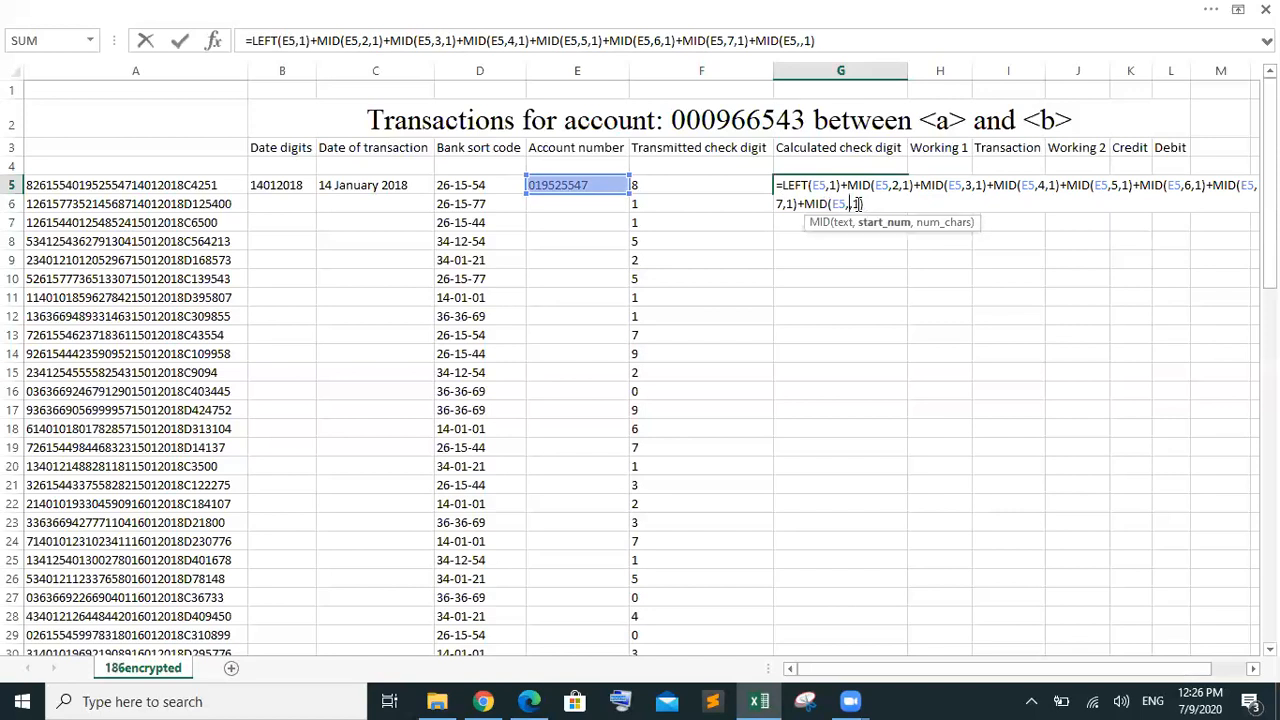
type("8")
key("Right")
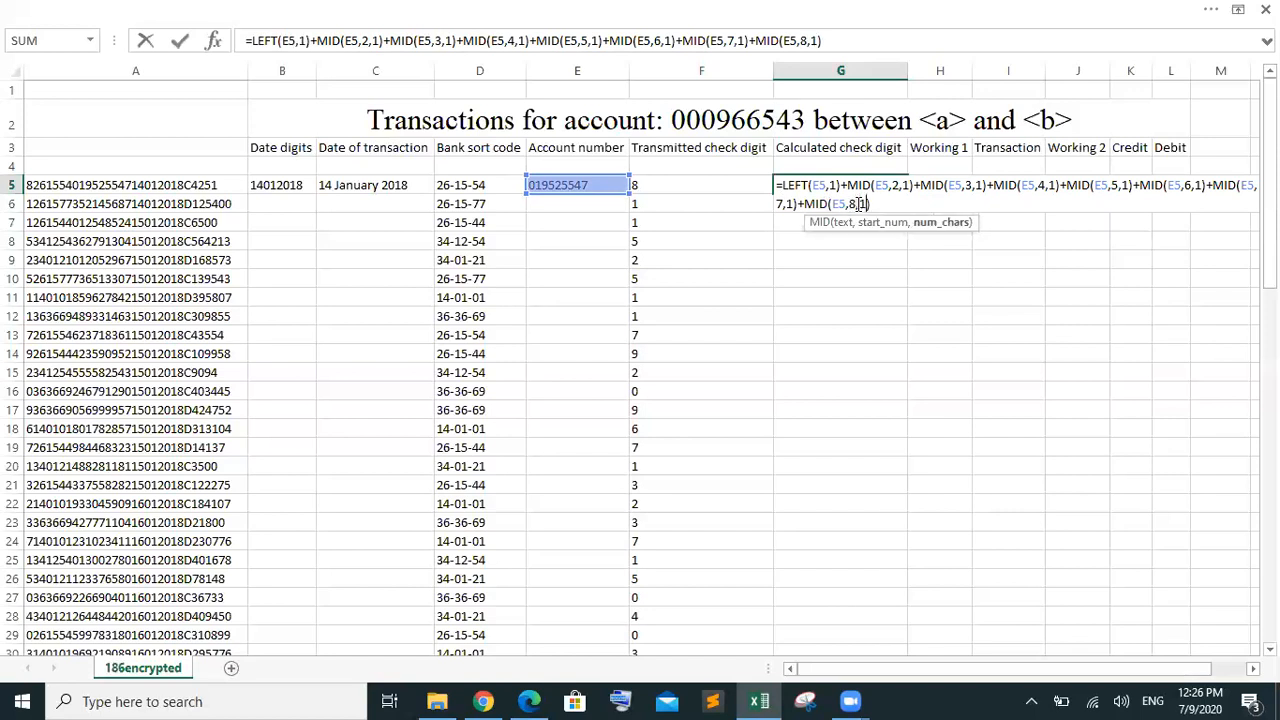
key("Right")
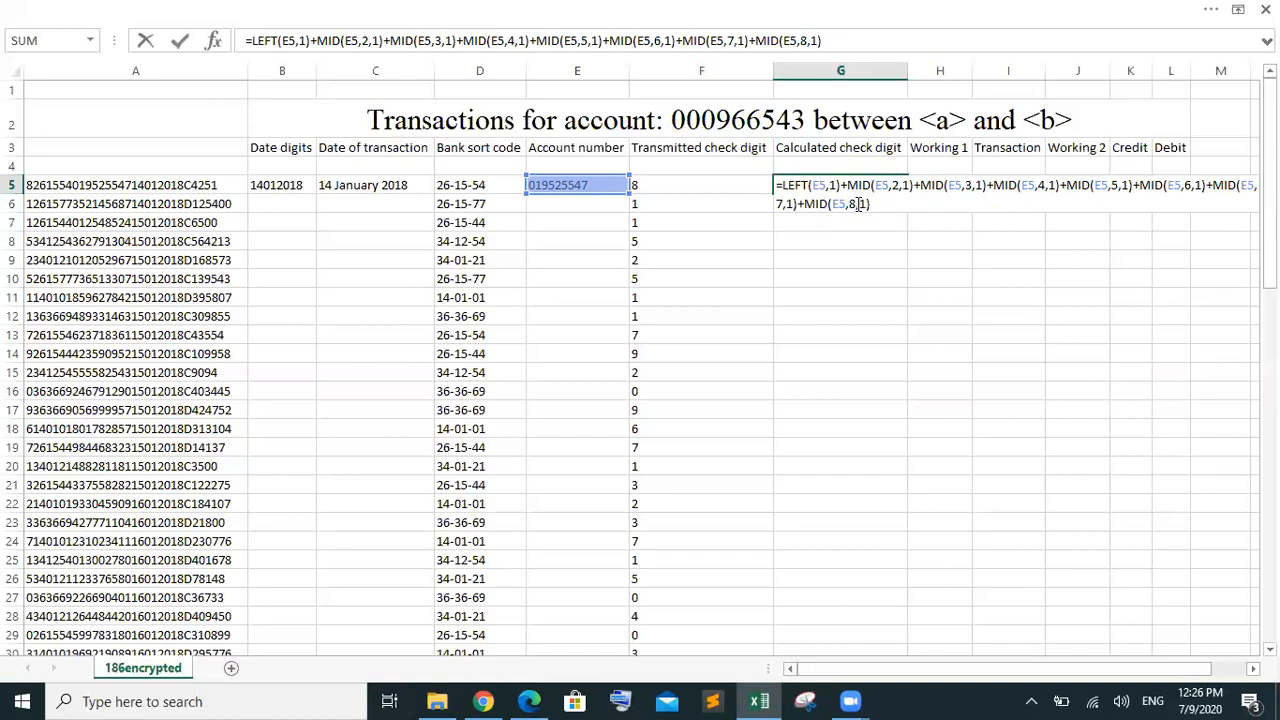
Finish the sum with +RIGHT(E5,1) and commit it, giving 38
type("+")
type("ri")
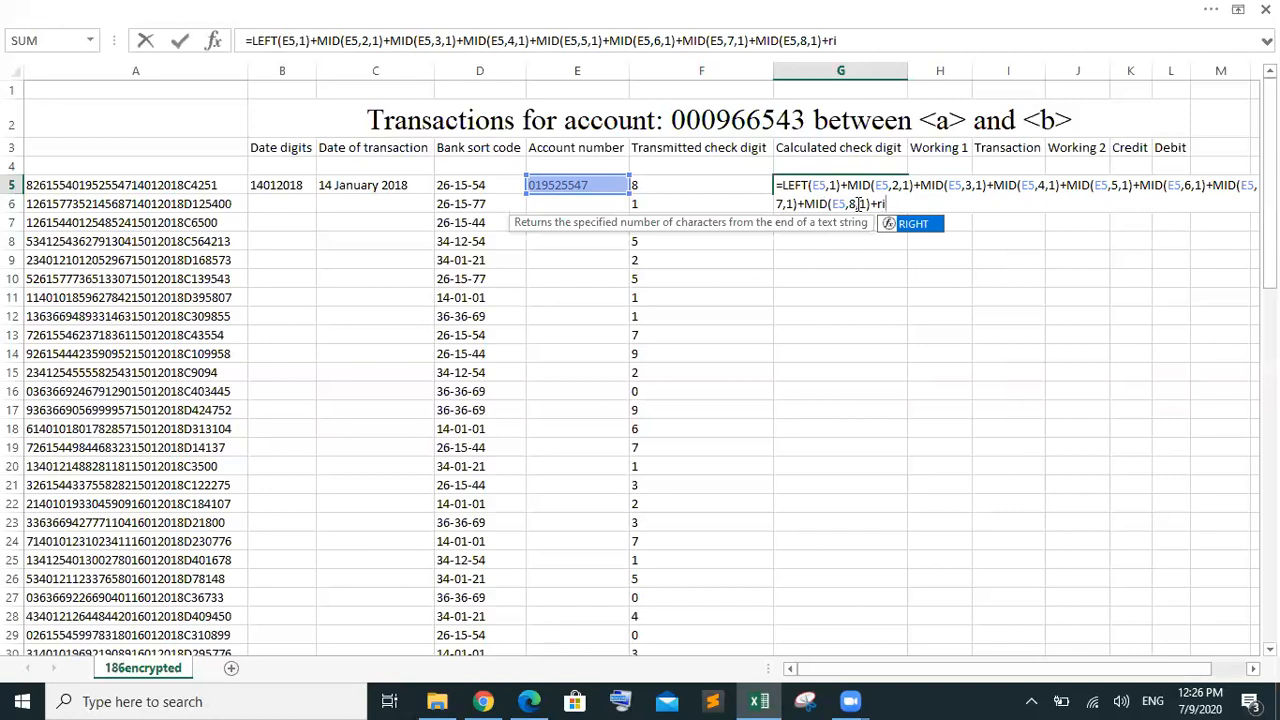
key("Tab")
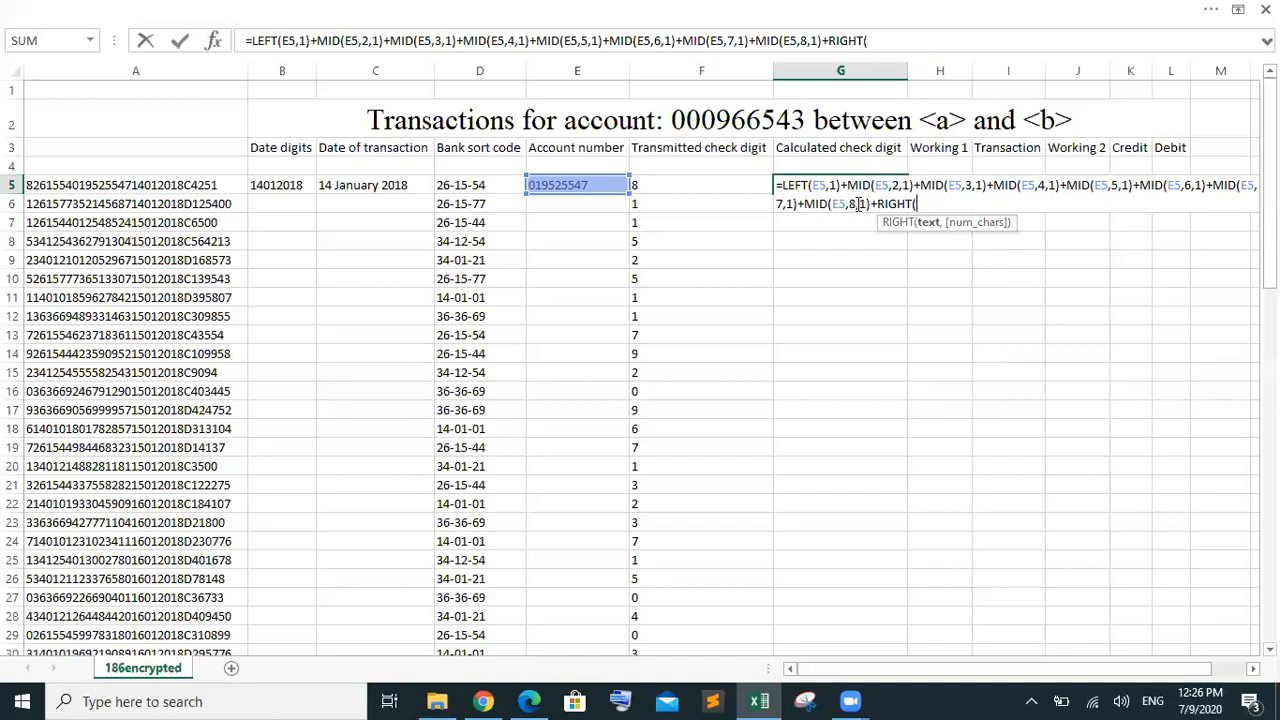
type("e5,1")
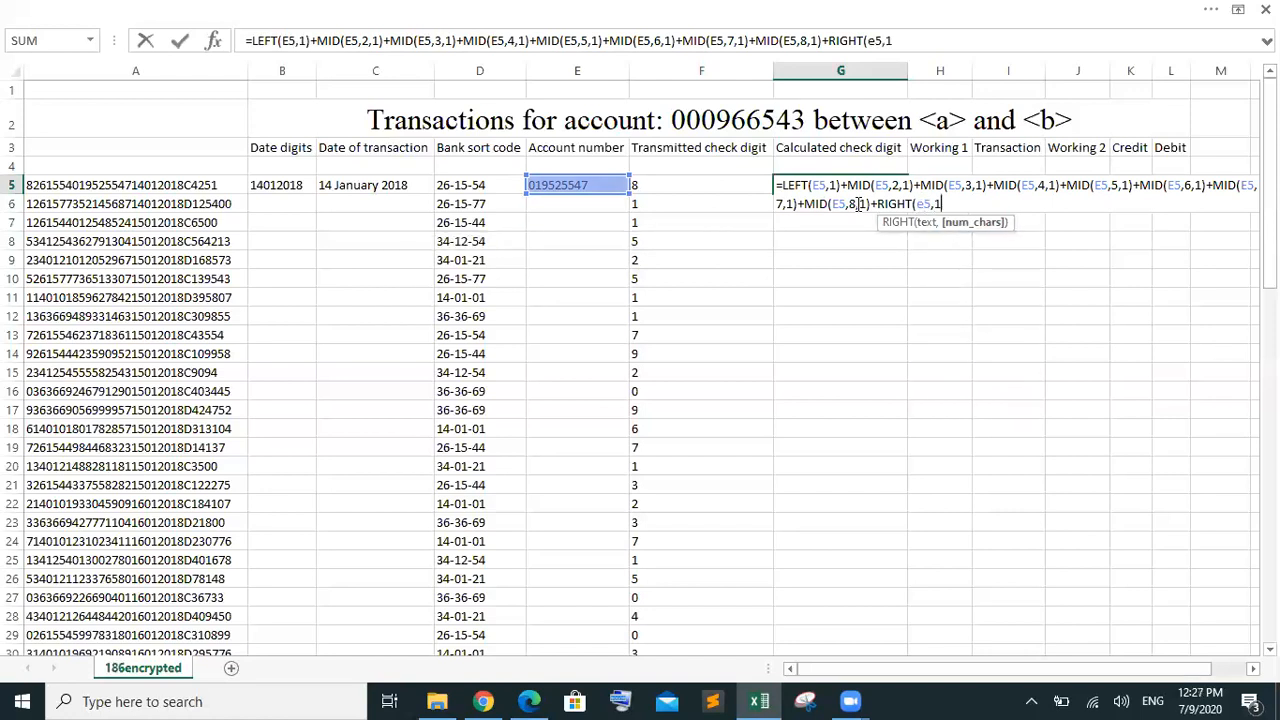
type(")")
key("Return")
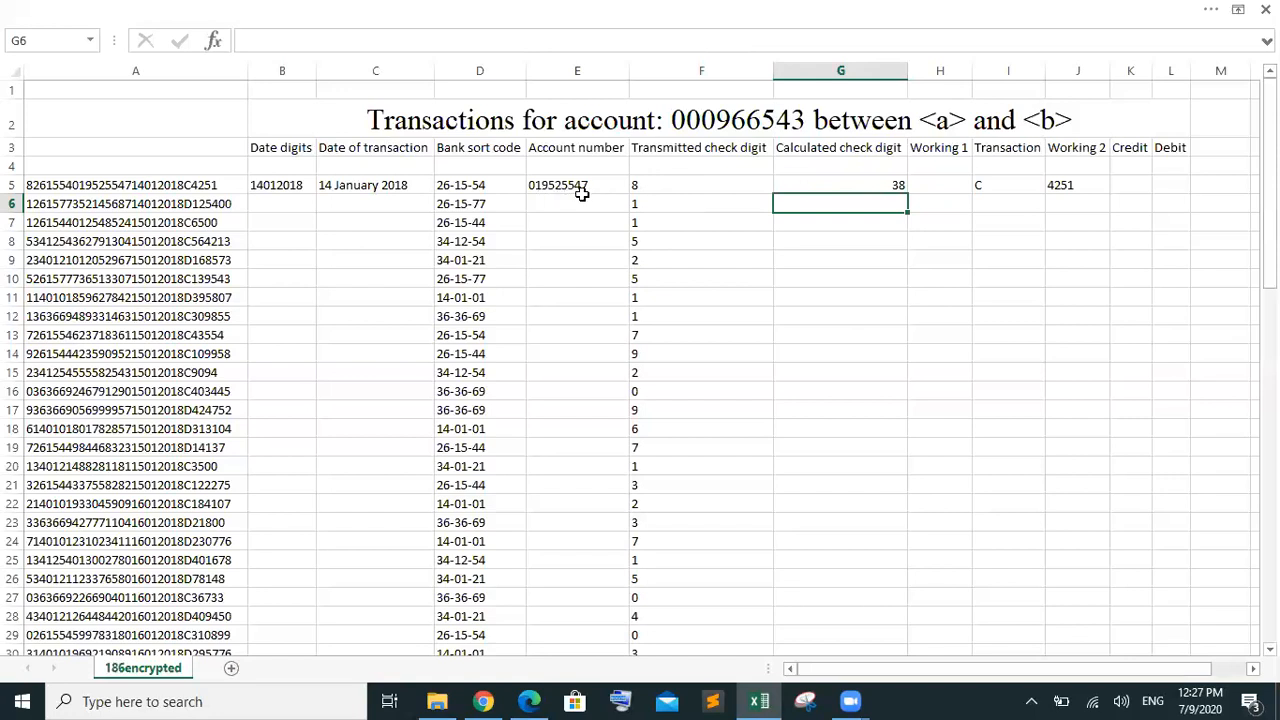
Inspect E5's account number and G5's nine-digit sum formula, then switch to the question paper PDF
left_click(588, 185)
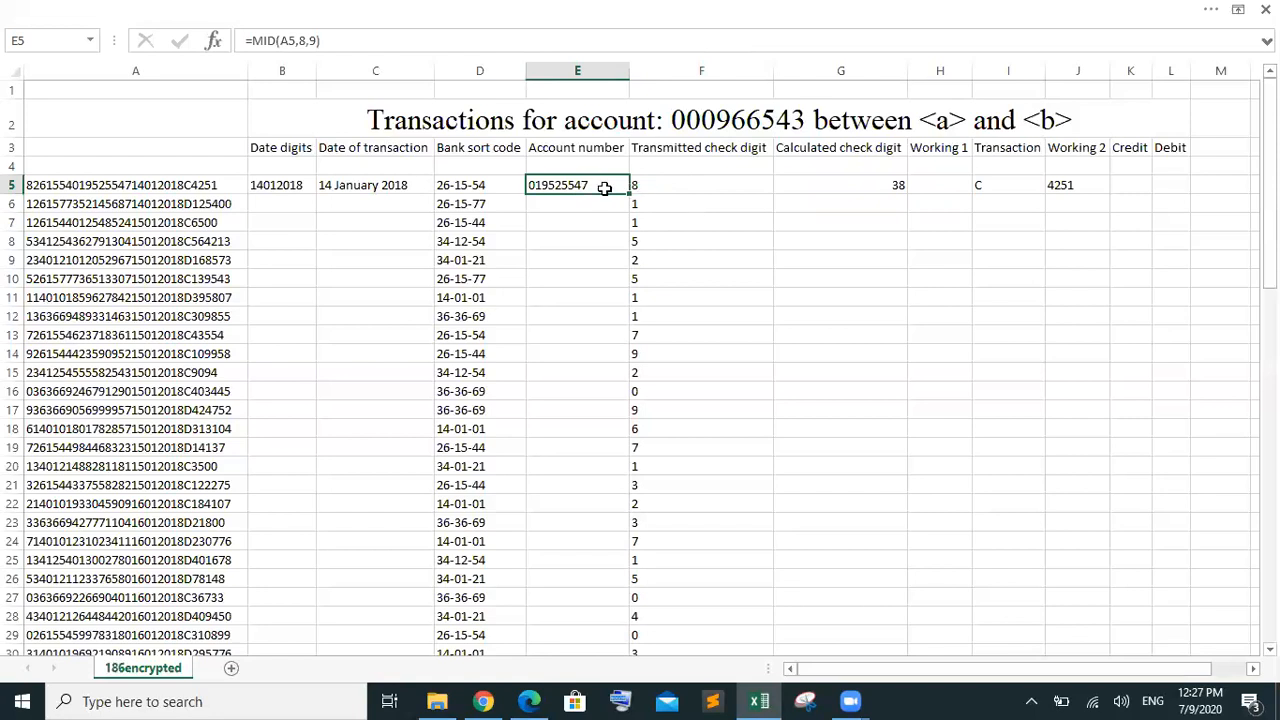
left_click(876, 181)
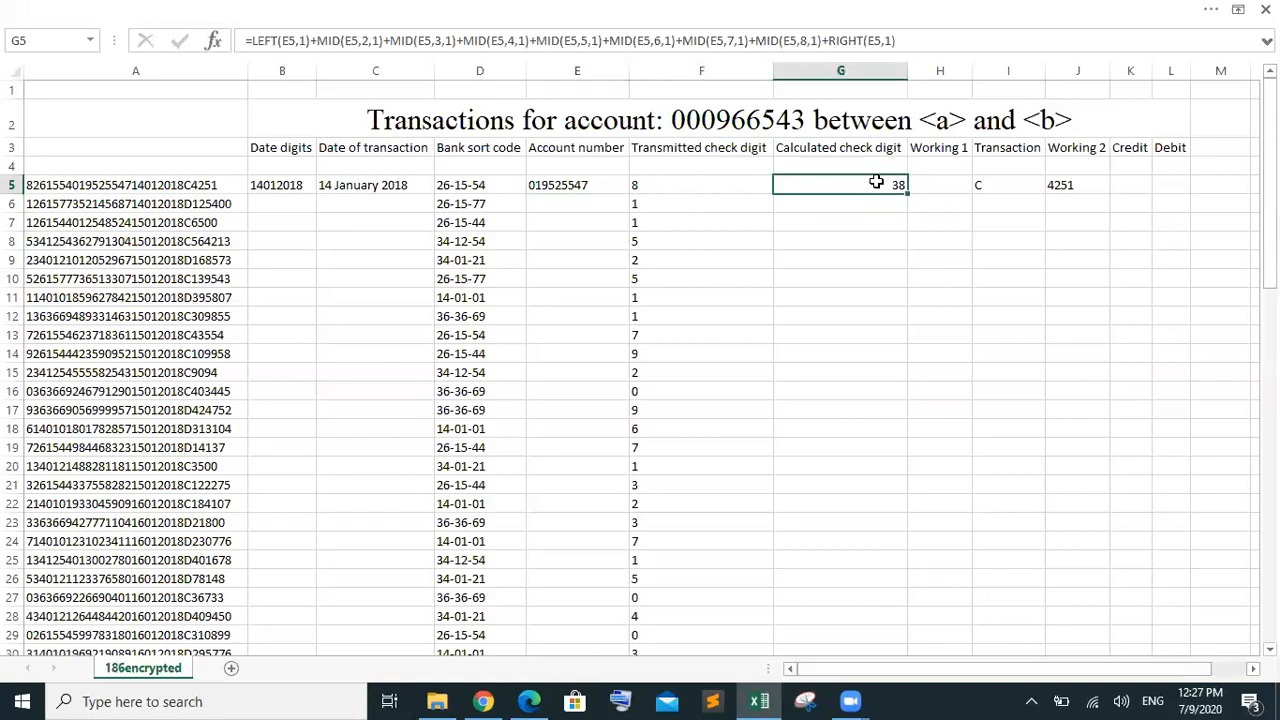
double_click(876, 181)
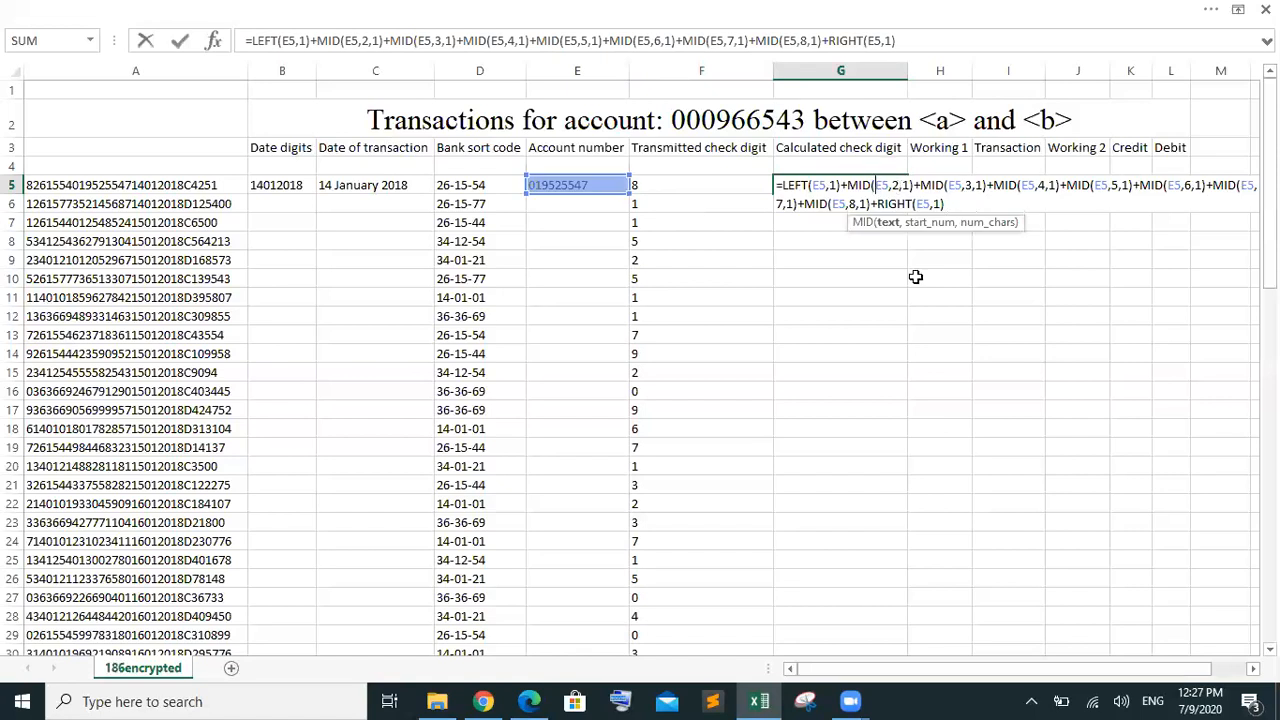
key("Escape")
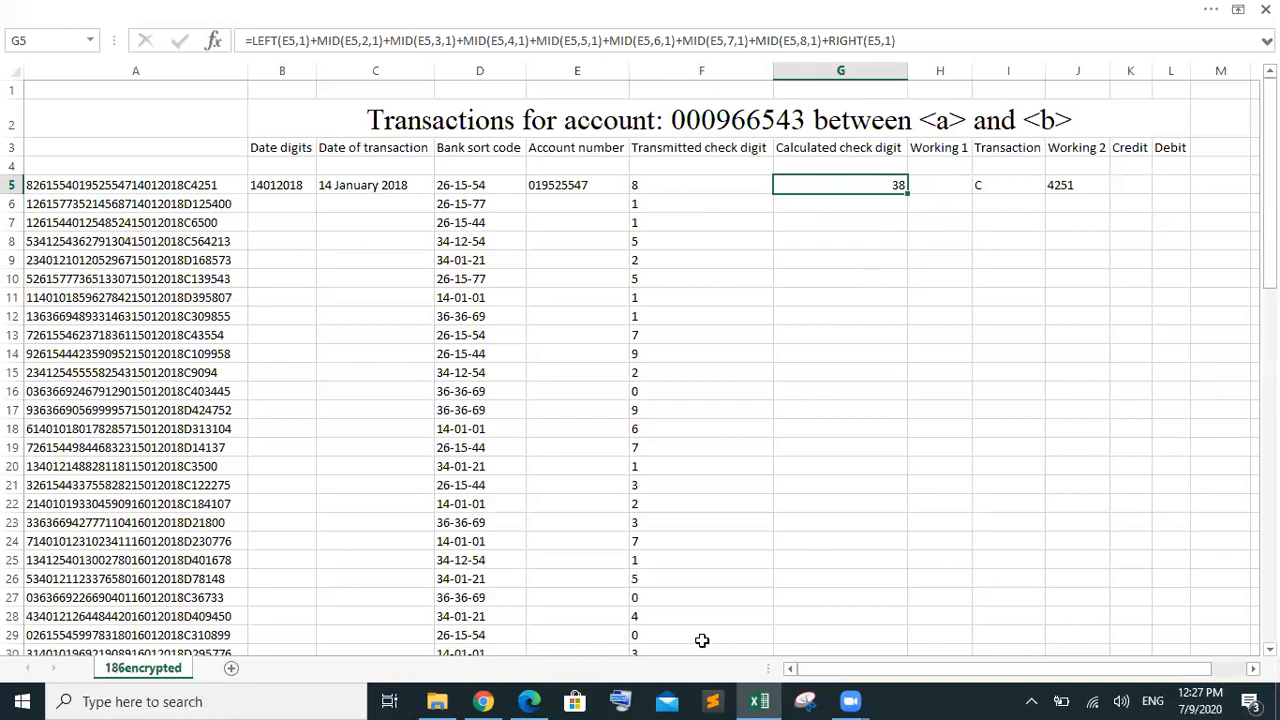
mouse_move(547, 697)
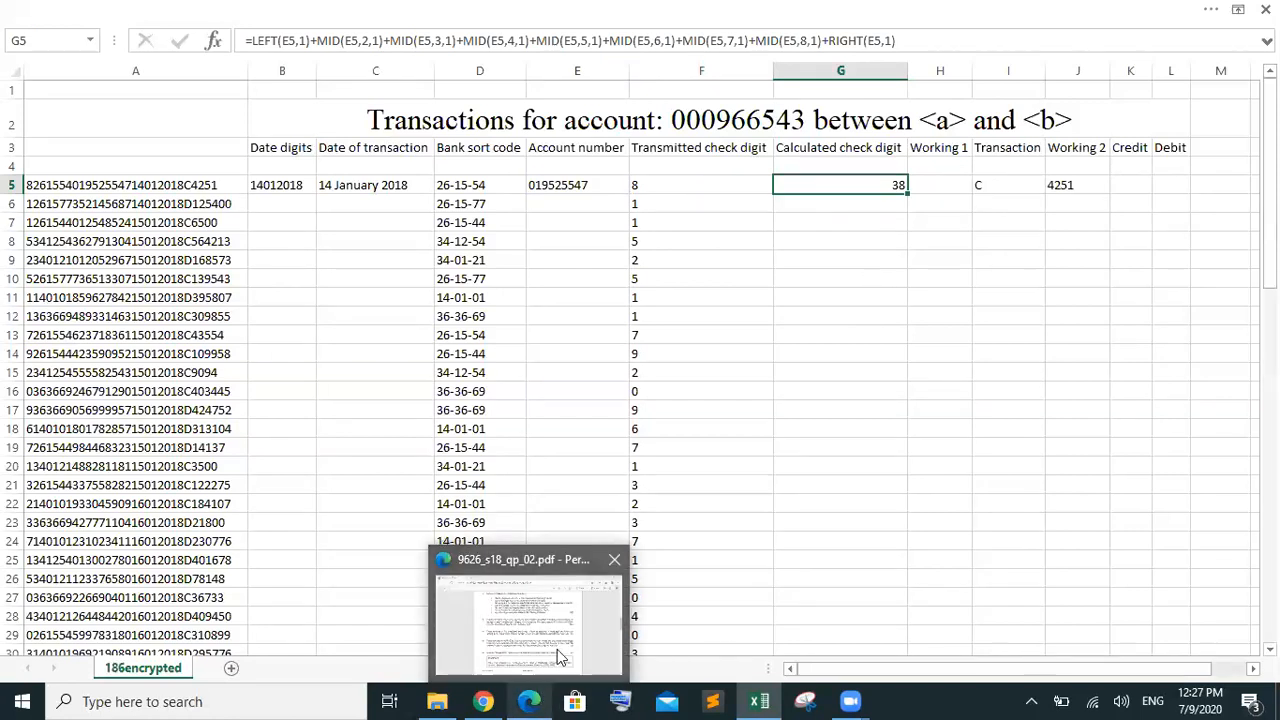
left_click(563, 645)
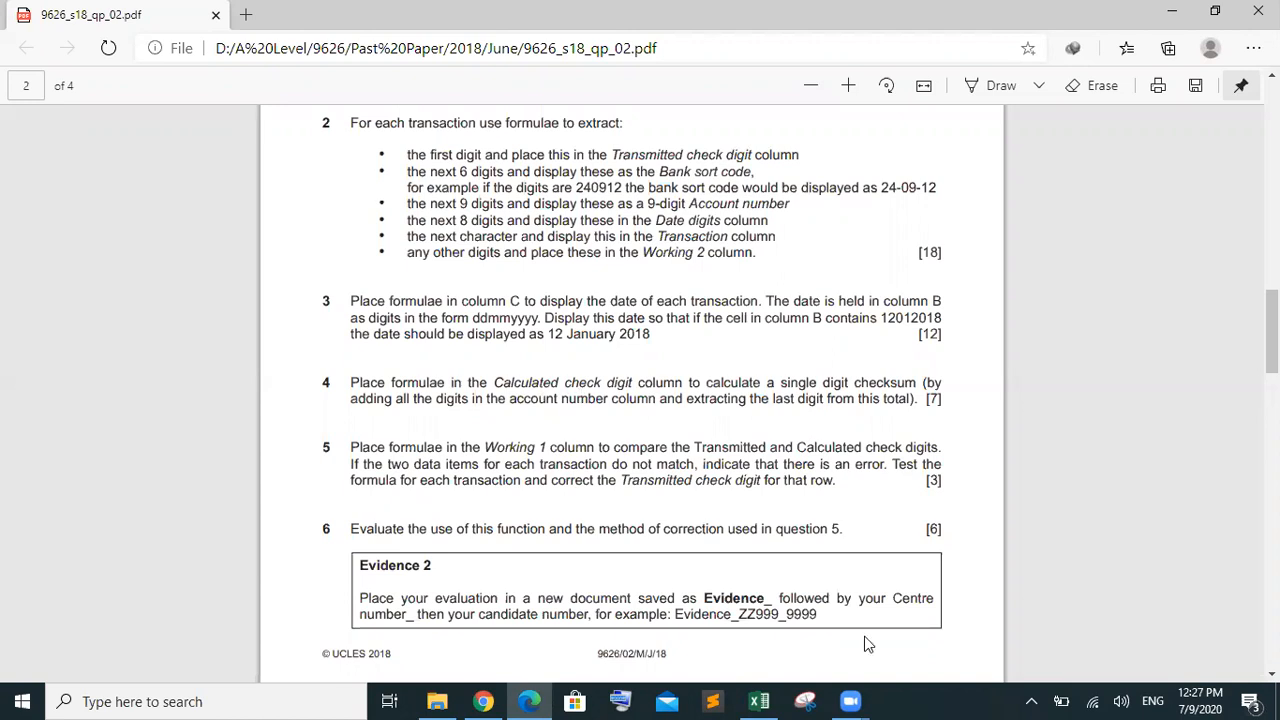
After rereading question 4's single-digit checksum rule, switch back to the Excel spreadsheet
mouse_move(810, 700)
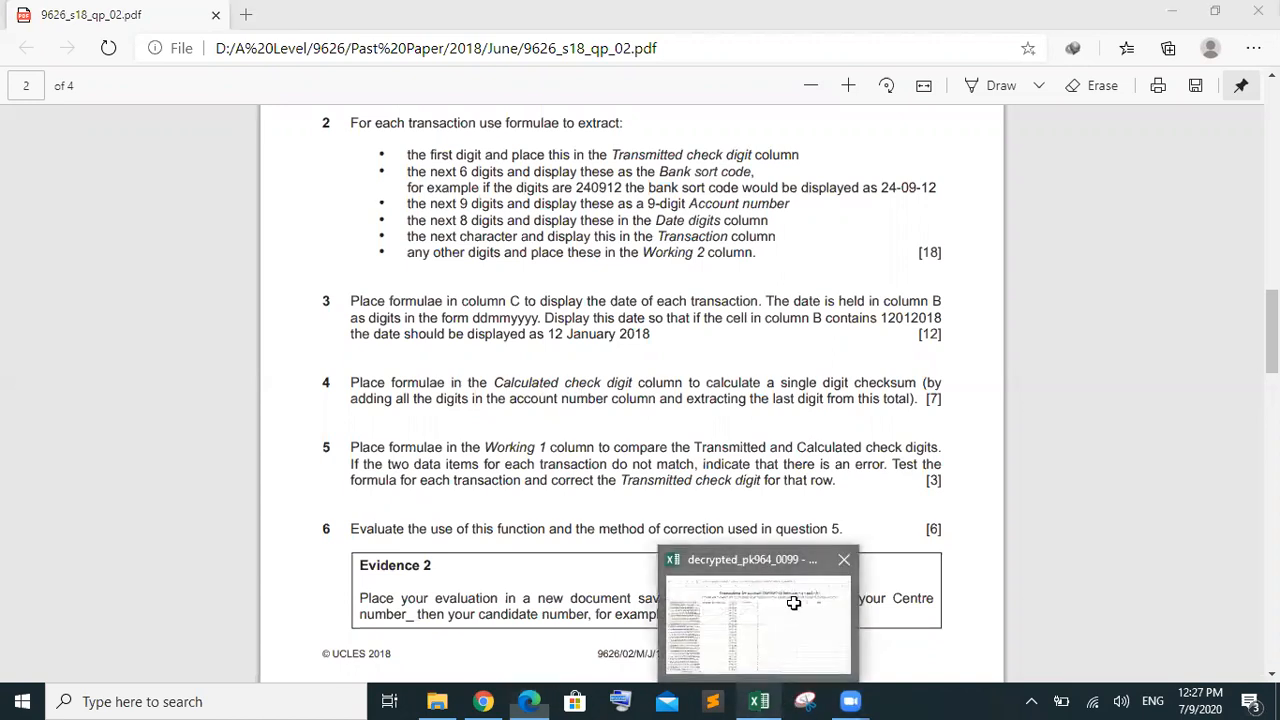
left_click(840, 610)
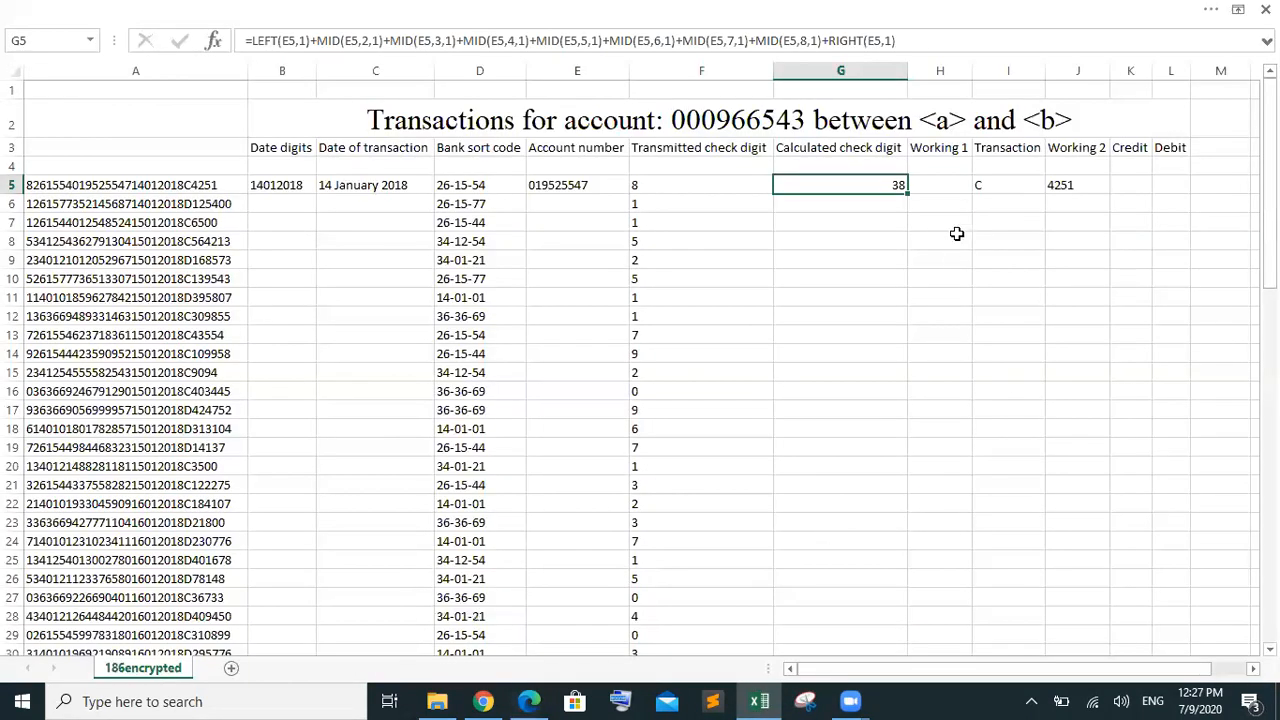
Wrap G5's nine-digit sum in RIGHT(…,1) so it keeps only the last digit, 8
double_click(886, 186)
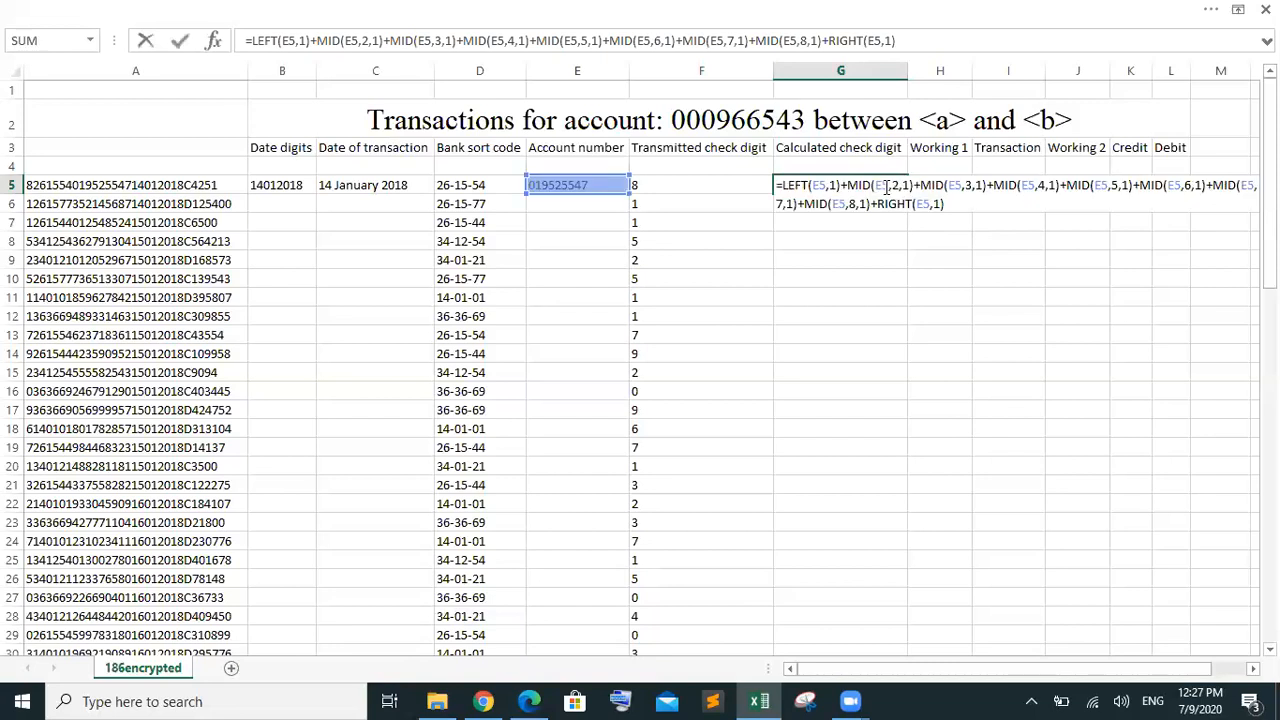
left_click(952, 203)
type("ri")
key("Tab")
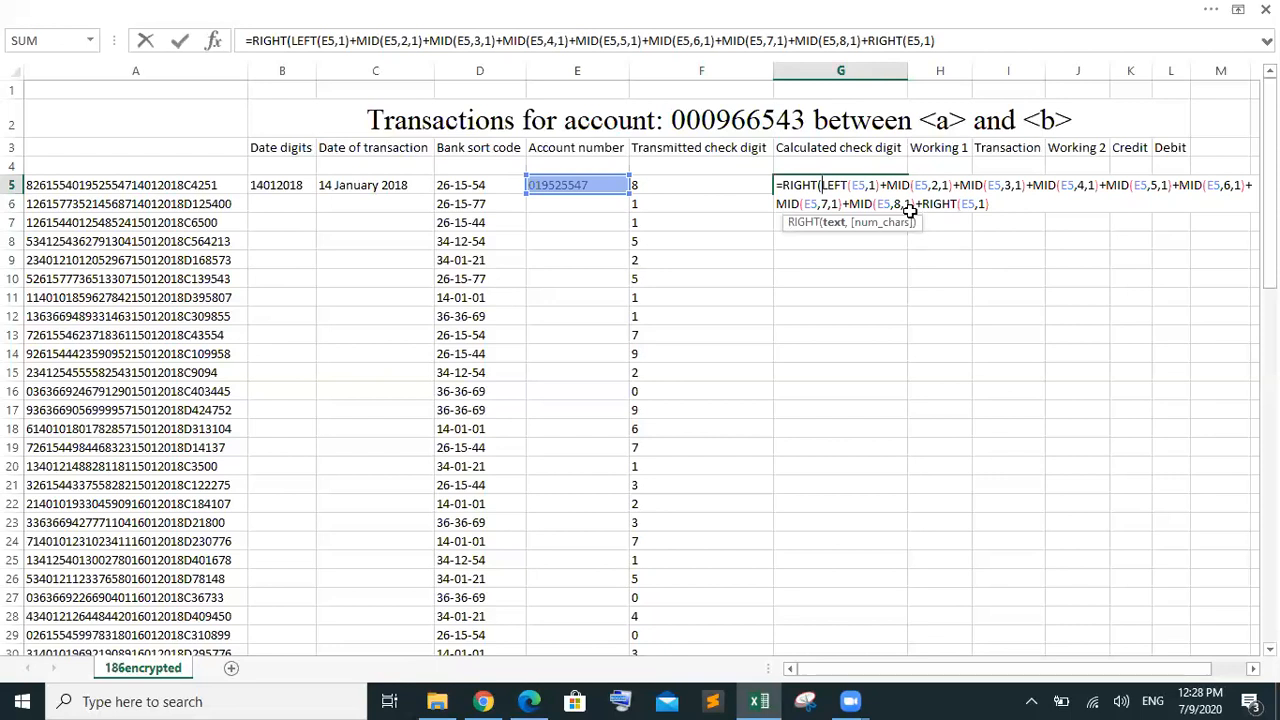
left_click(1010, 201)
type(",")
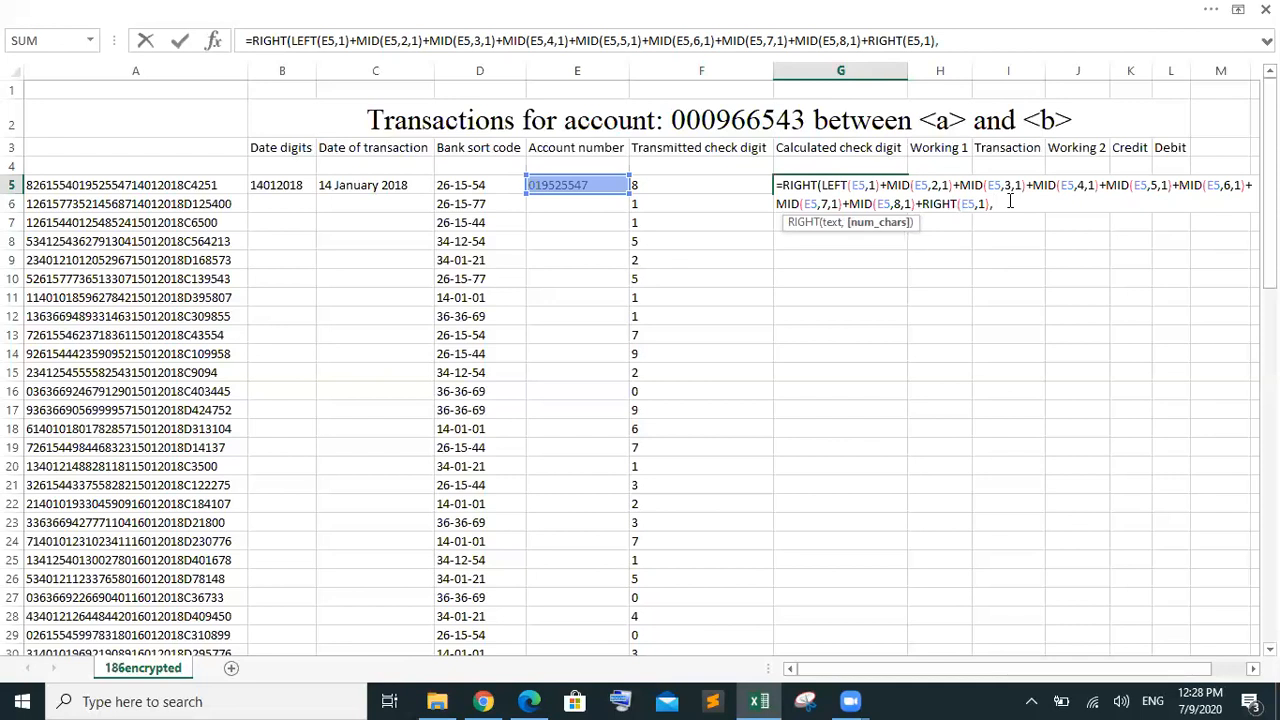
type("1)")
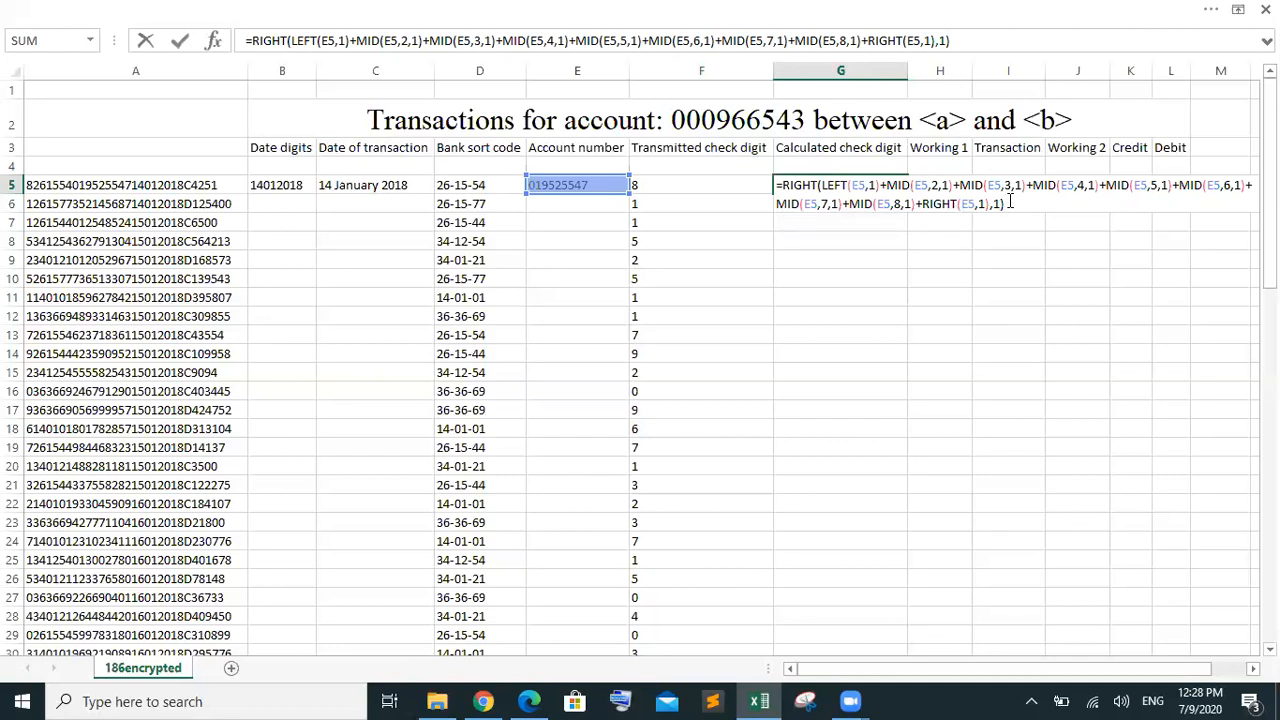
key("Return")
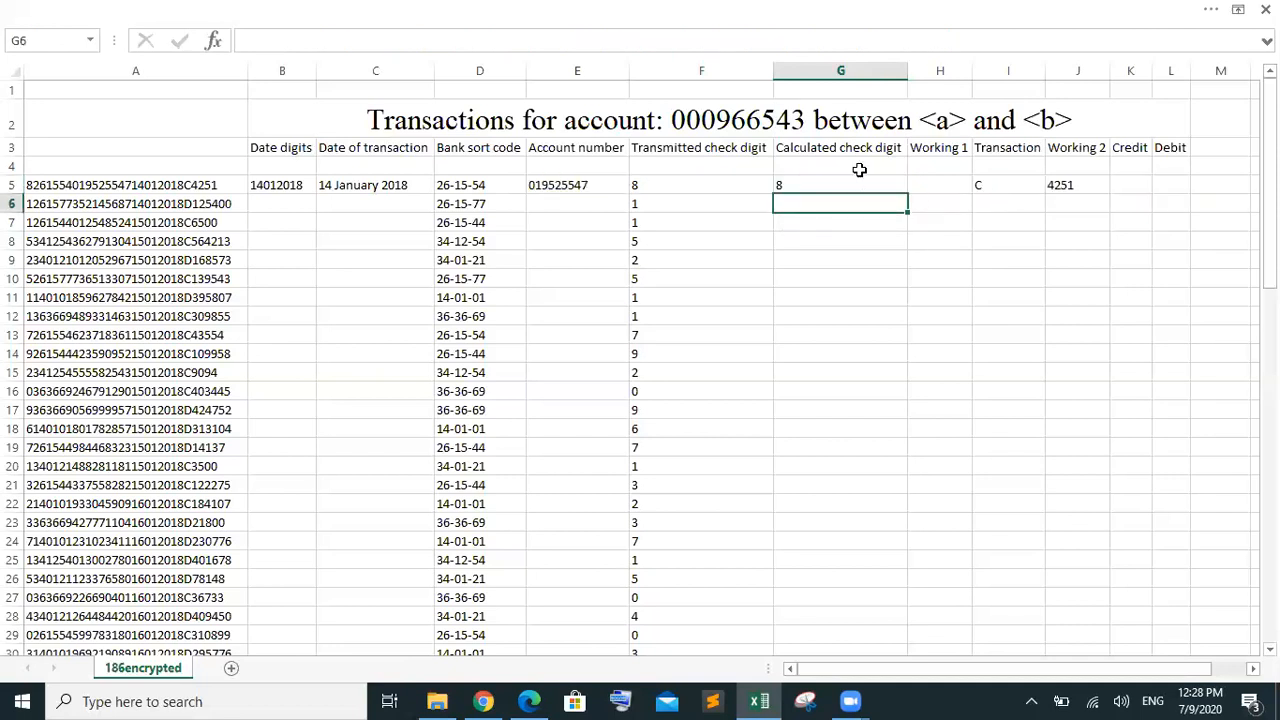
Fill G5's check-digit formula down to G80, undoing an overshooting first fill
left_click(861, 182)
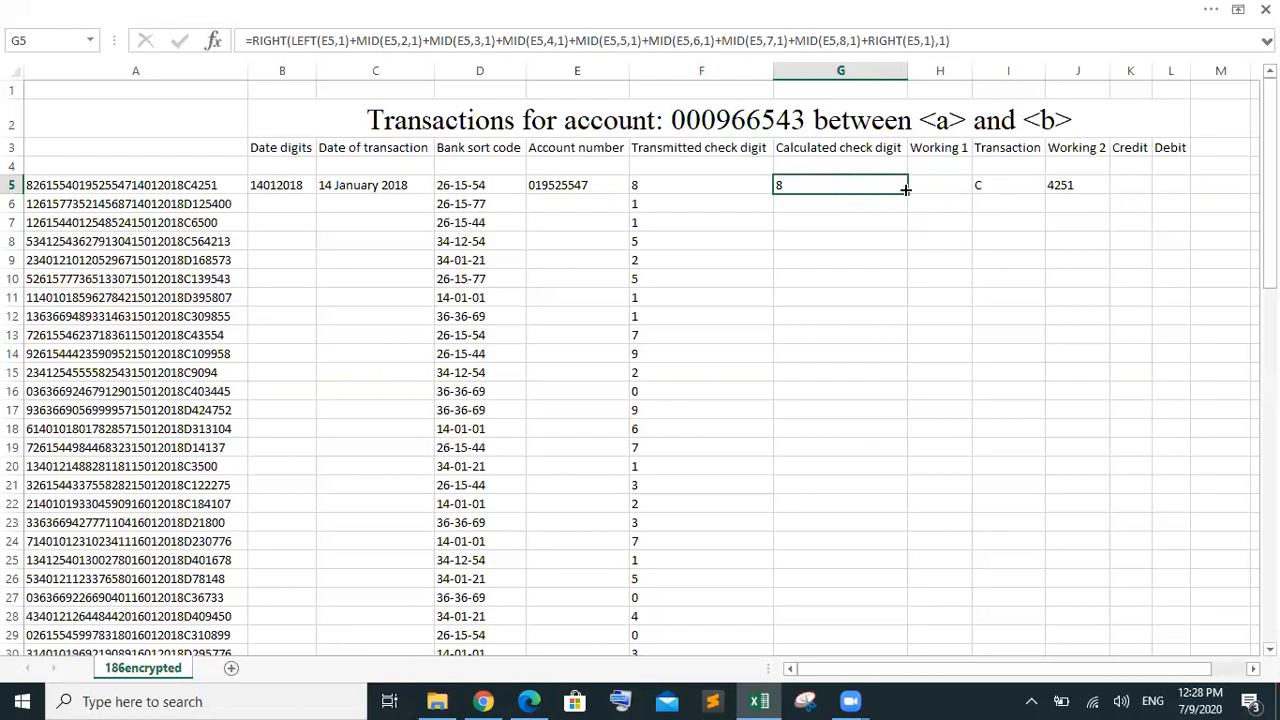
left_click_drag(905, 189, 896, 549)
mouse_move(896, 555)
left_mouse_down()
mouse_move(914, 680)
mouse_move(889, 579)
left_mouse_up()
key("ctrl+z")
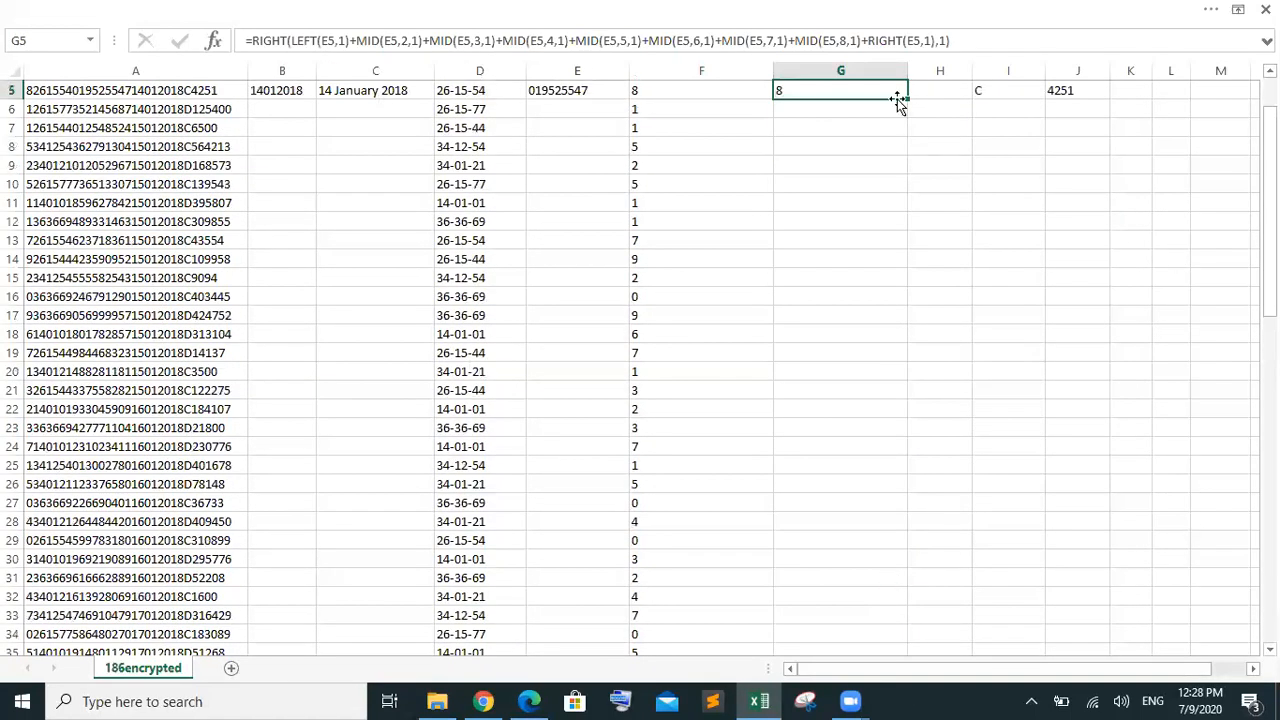
left_click_drag(905, 100, 862, 631)
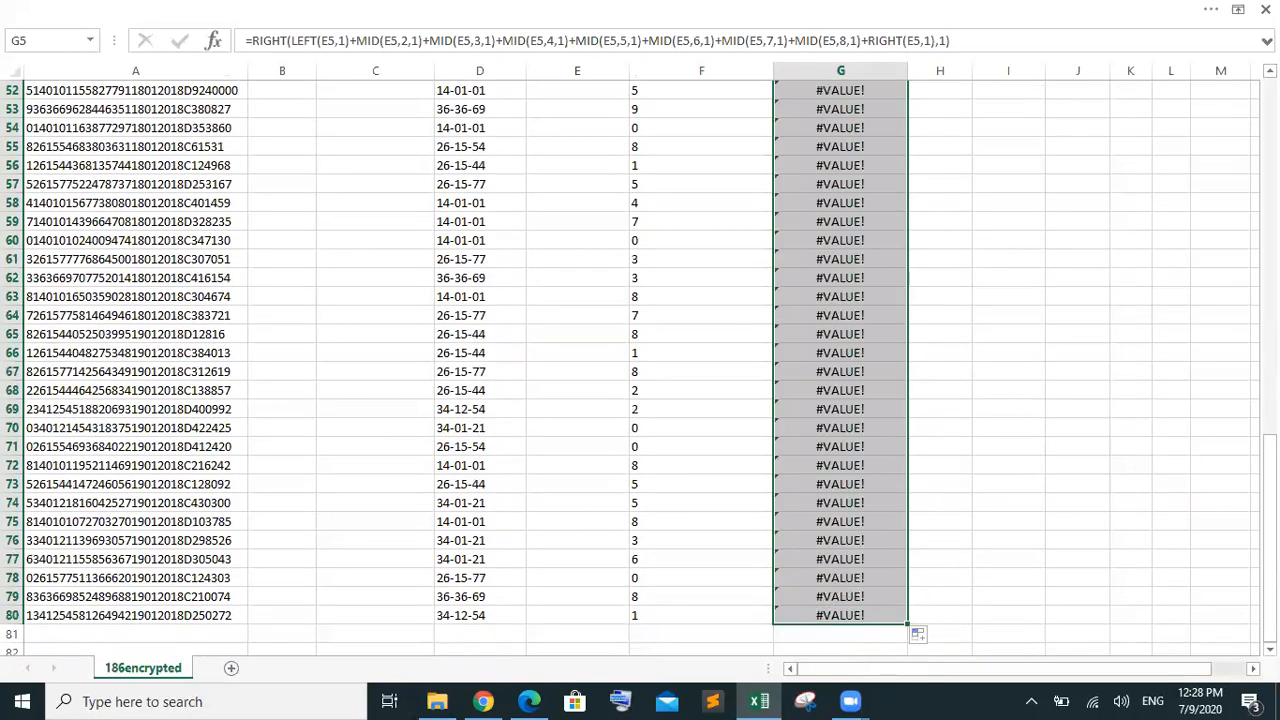
scroll(929, 224, "up", 17)
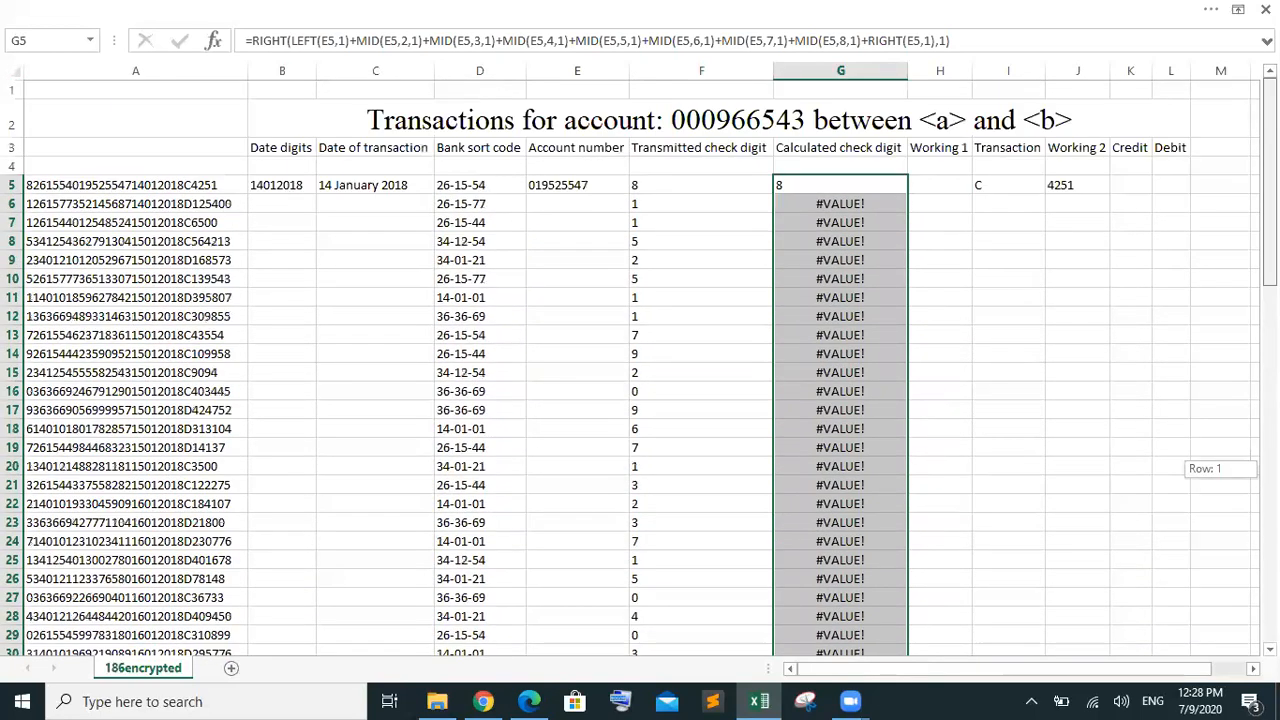
left_click(843, 207)
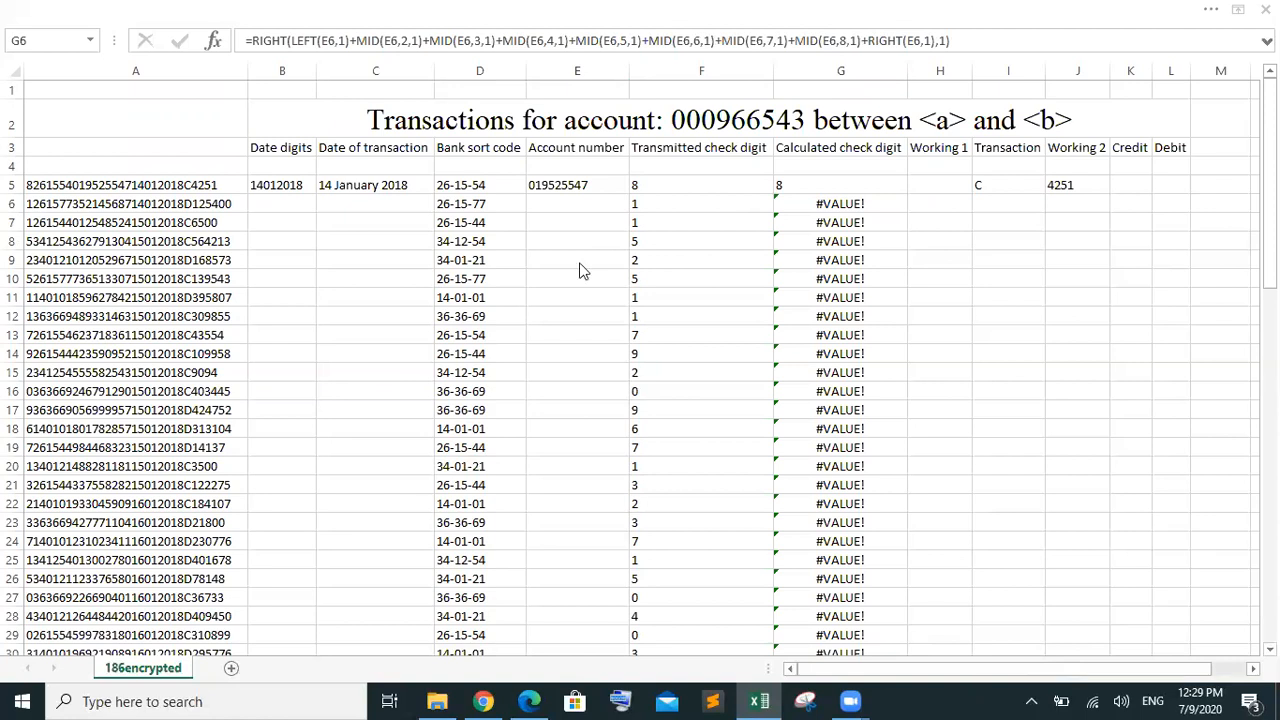
left_click(335, 22)
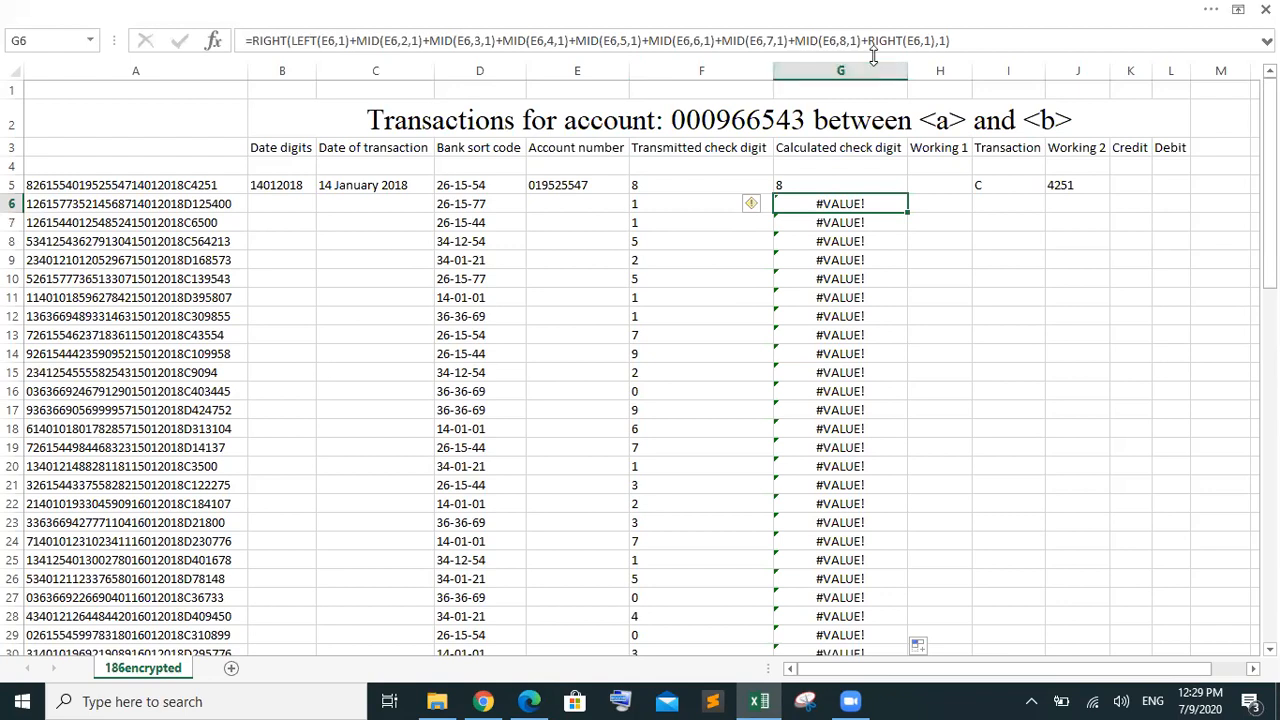
Fill E5's account number formula down column E to row 80
left_click(577, 186)
left_click_drag(628, 199, 562, 131)
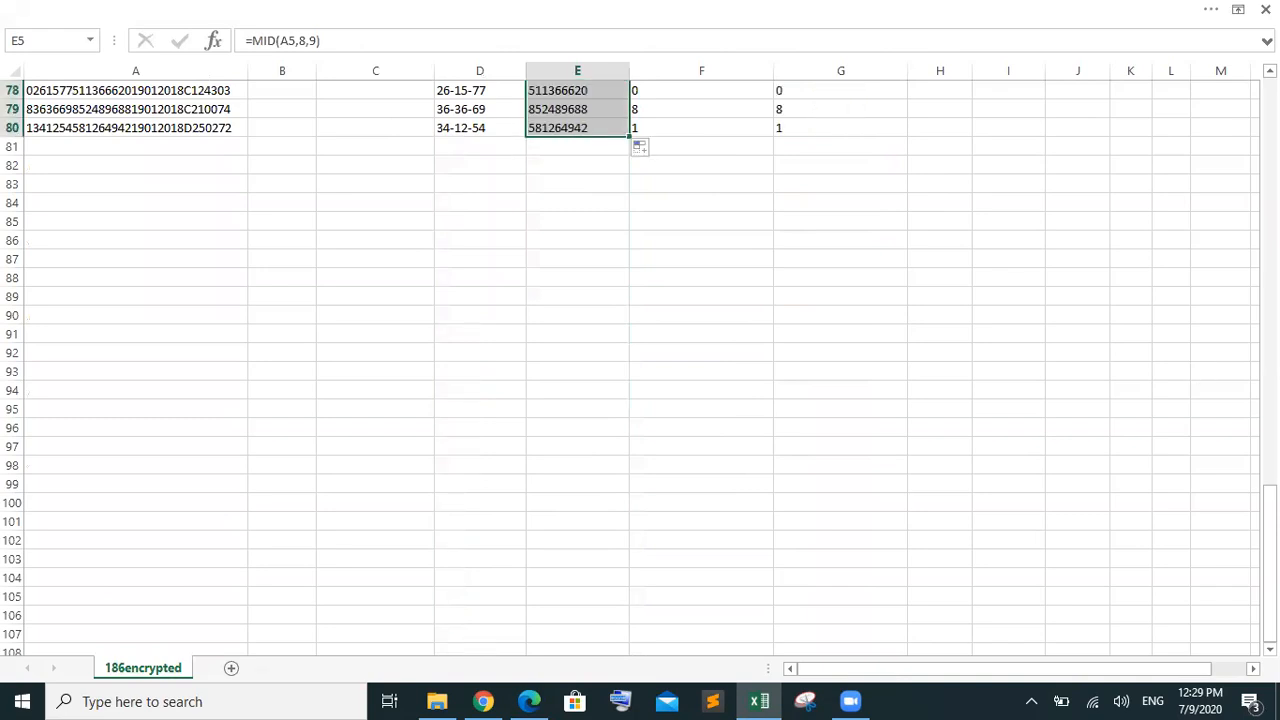
left_click_drag(1268, 535, 1227, 201)
scroll(1224, 160, "up", 4)
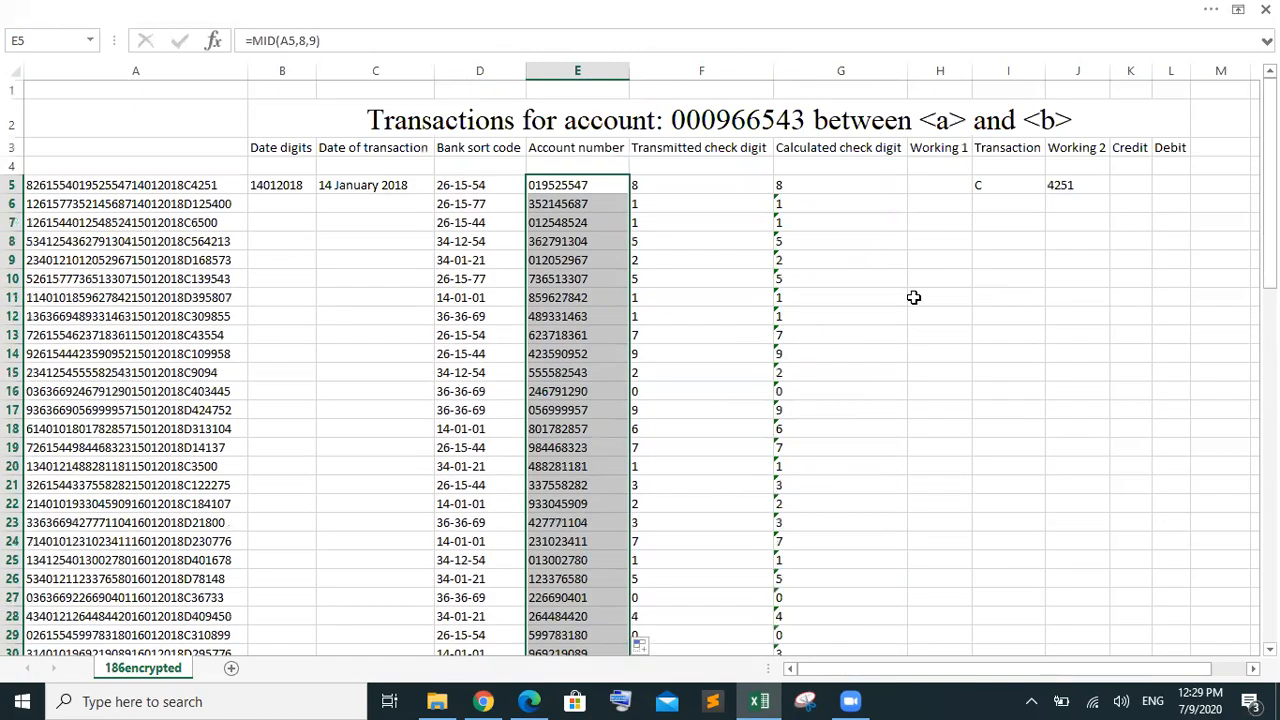
left_click(913, 297)
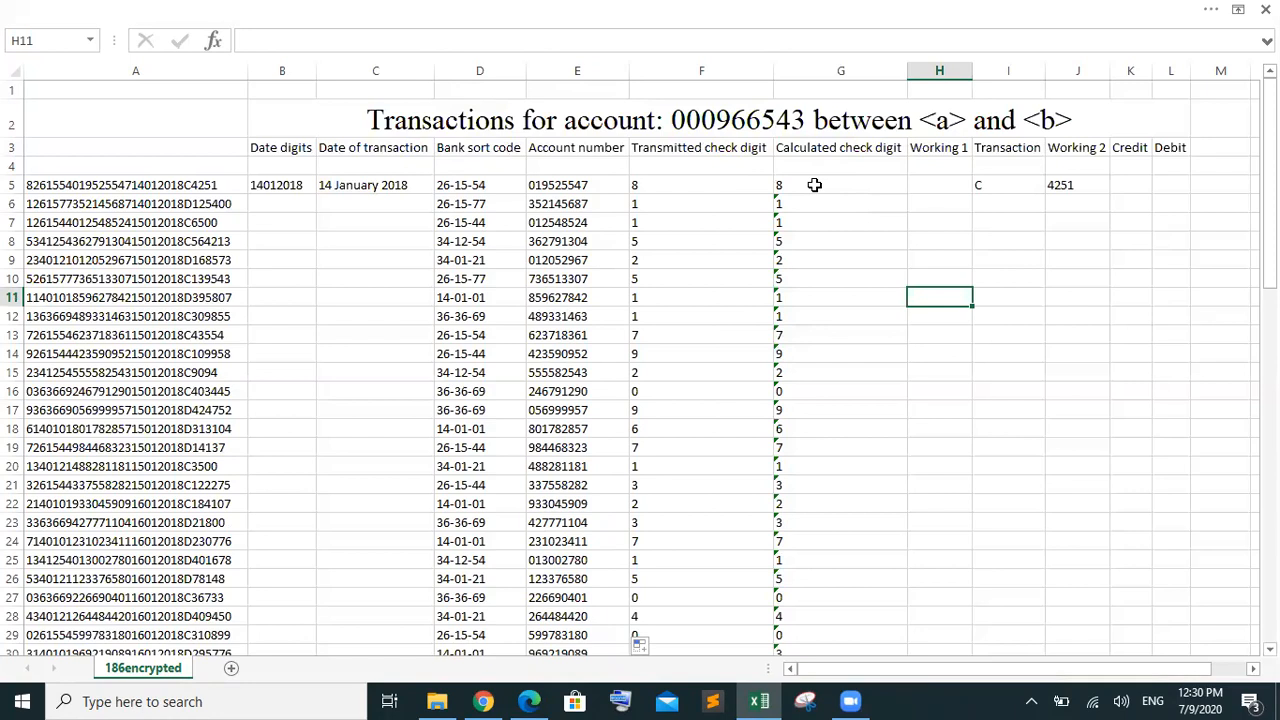
left_click(530, 701)
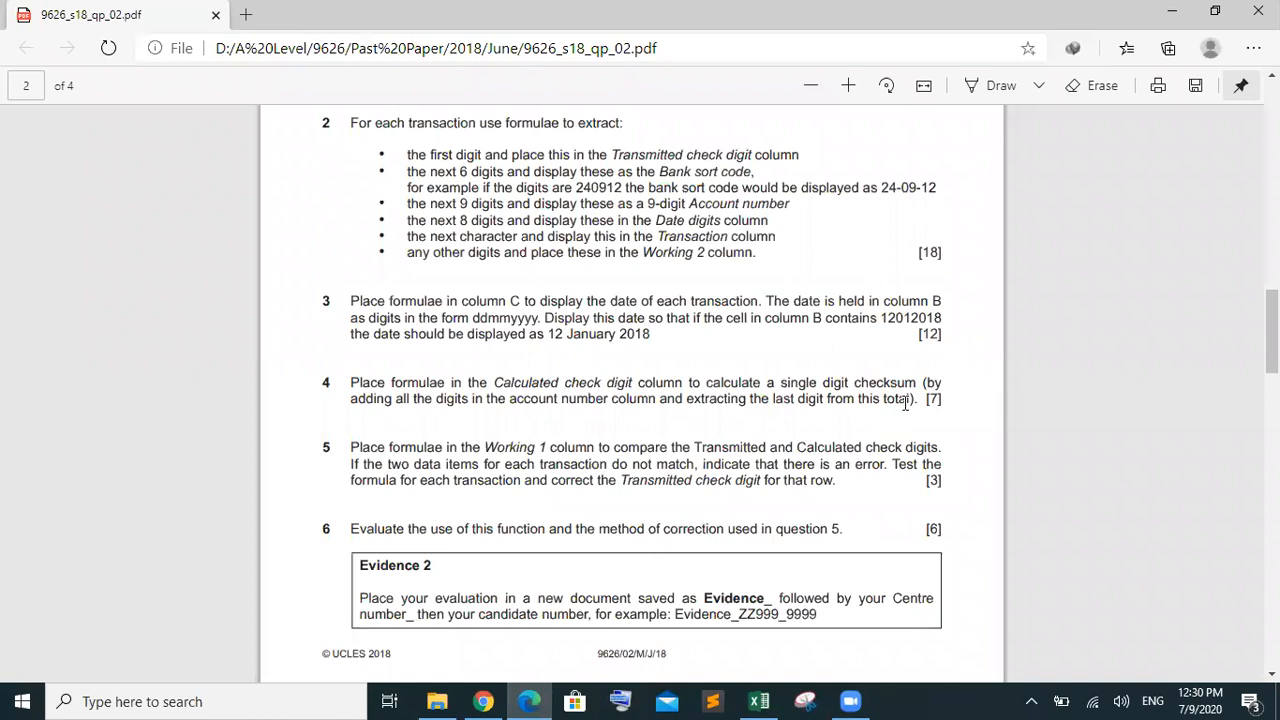
scroll(767, 390, "down", 1)
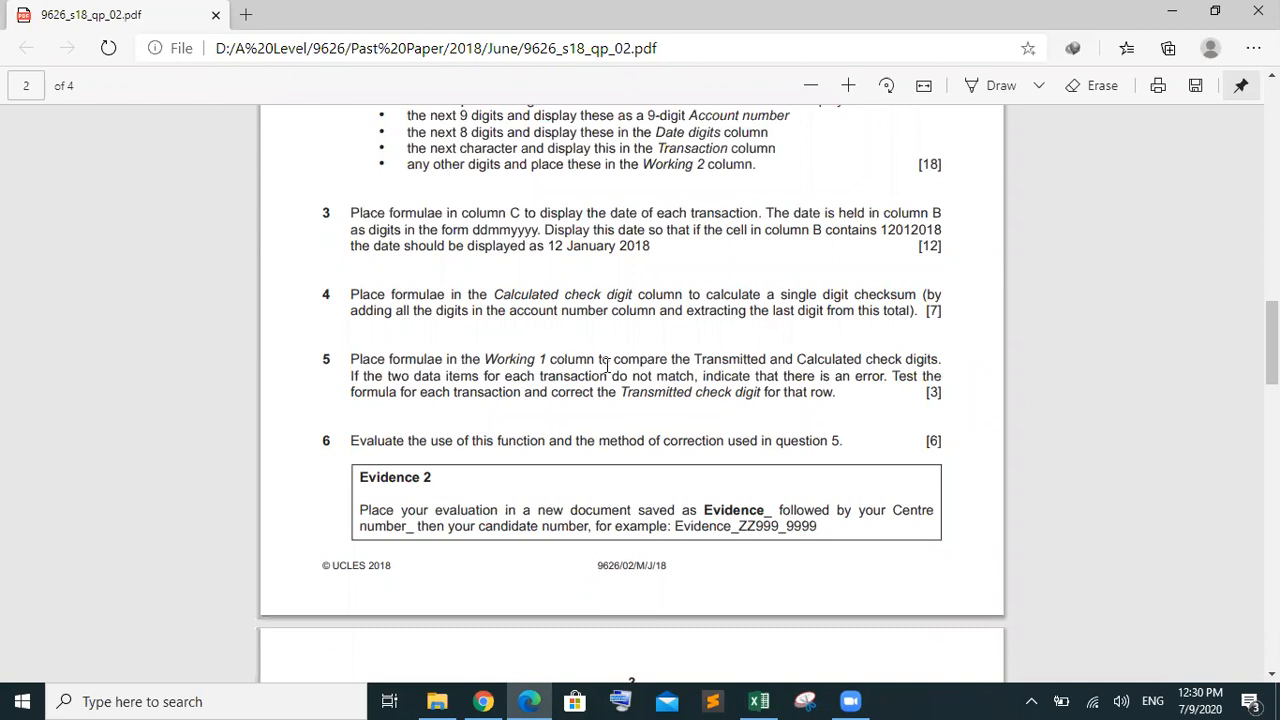
left_click_drag(730, 358, 796, 357)
left_click(763, 362)
left_click_drag(768, 362, 702, 362)
left_click_drag(798, 360, 902, 360)
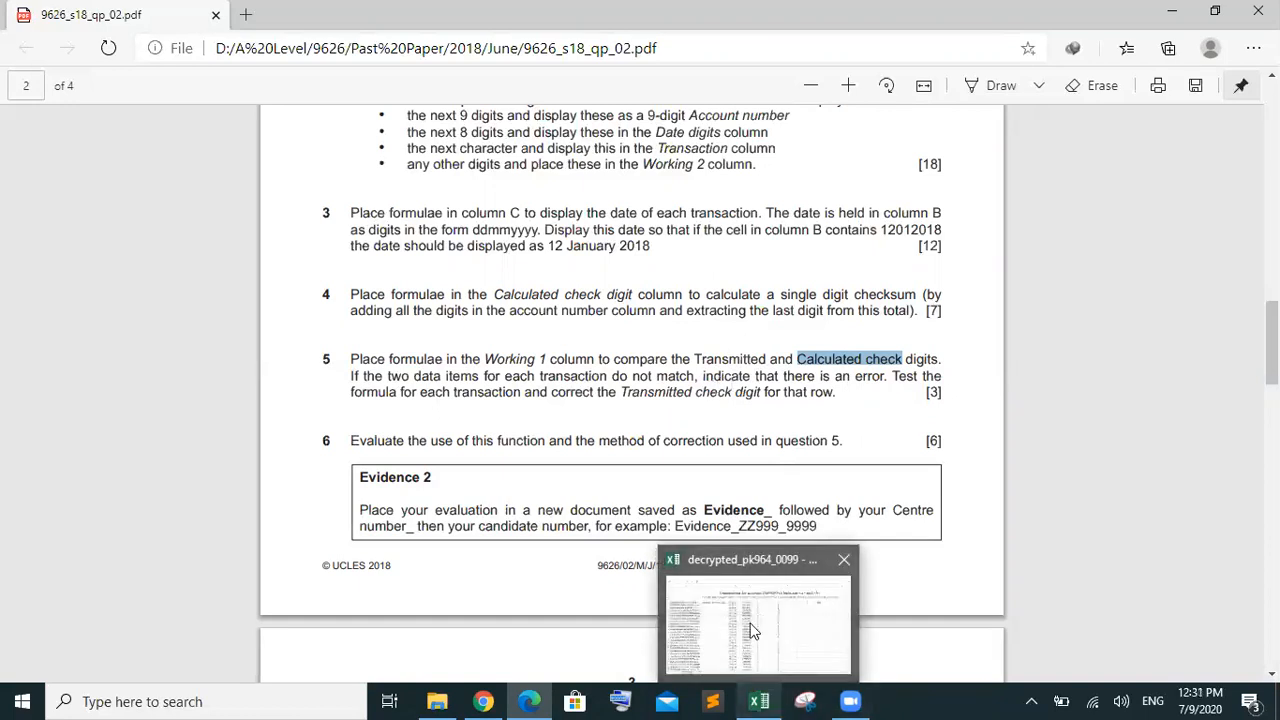
left_click(768, 700)
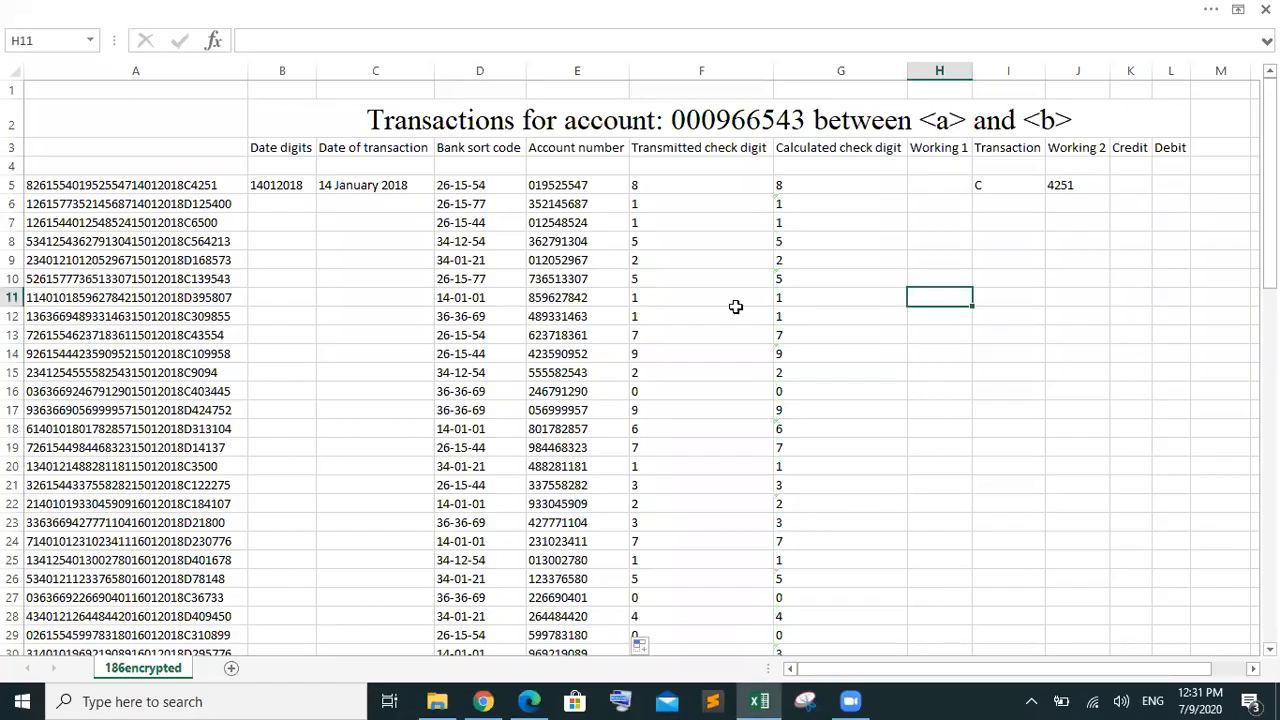
Enter =IF(F5<>G5,"Error","") in Working 1 cell H5 to flag mismatched check digits
left_click(929, 187)
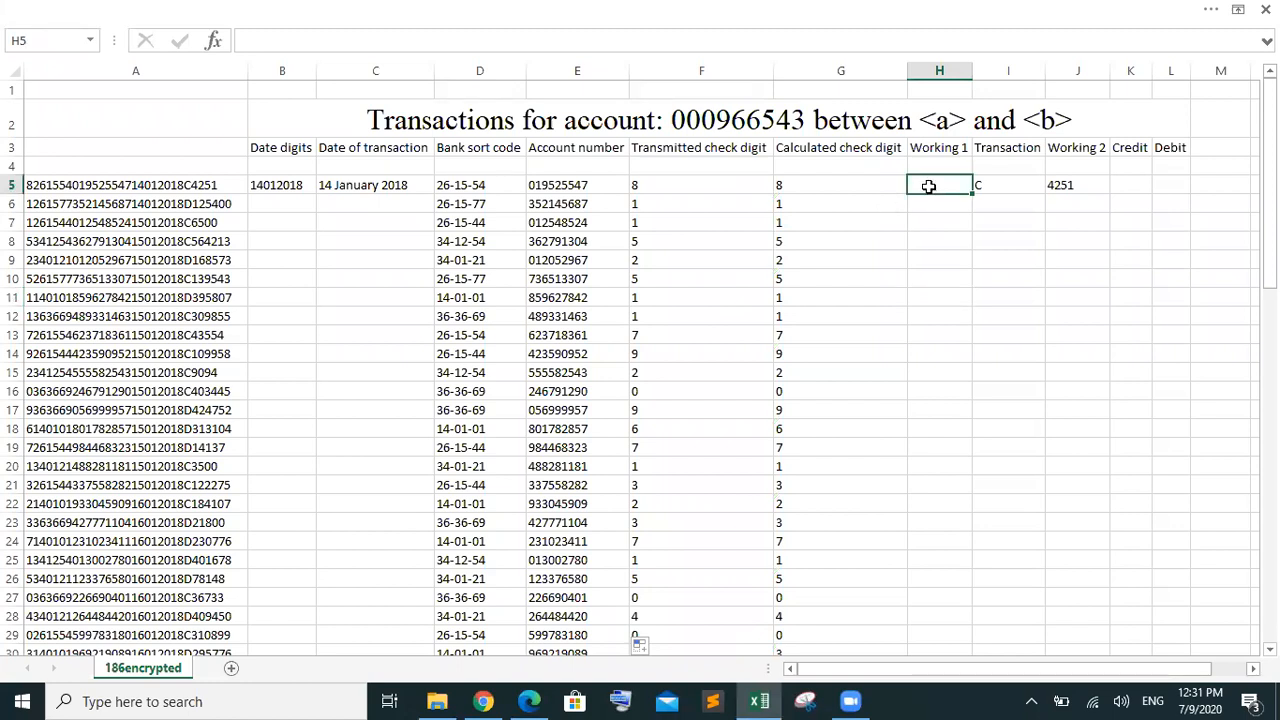
left_click(1082, 187)
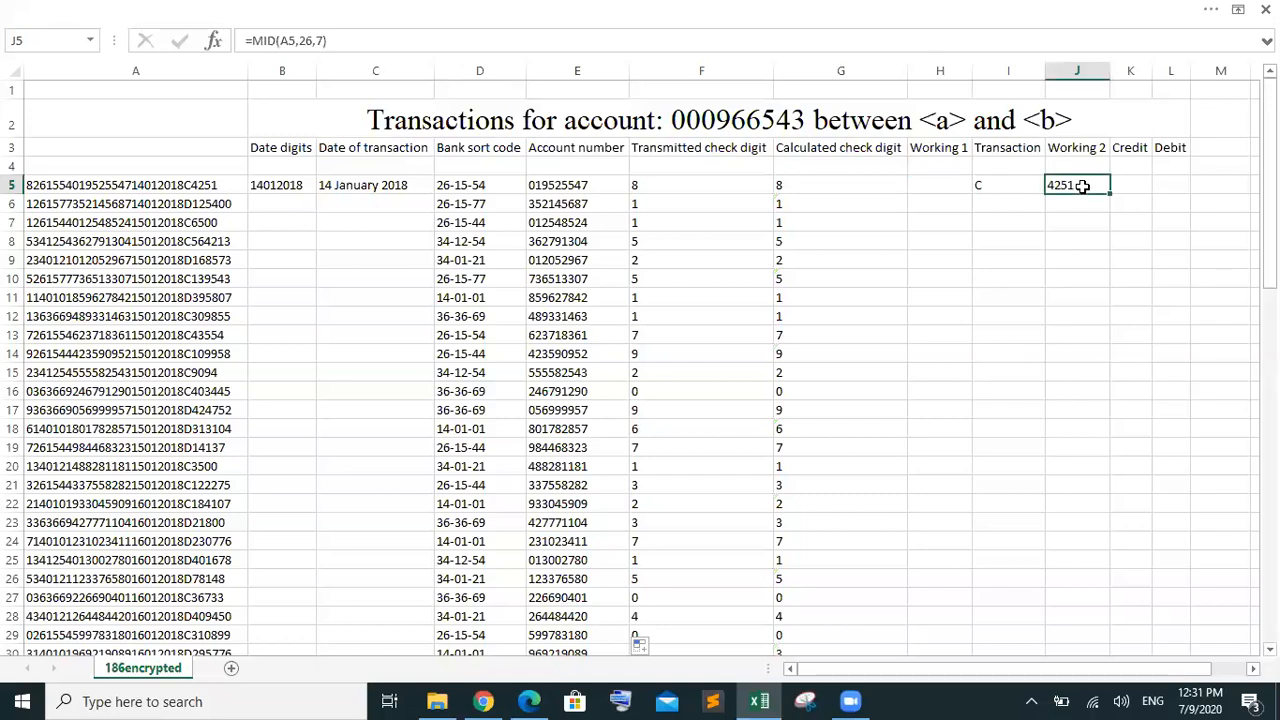
left_click(929, 188)
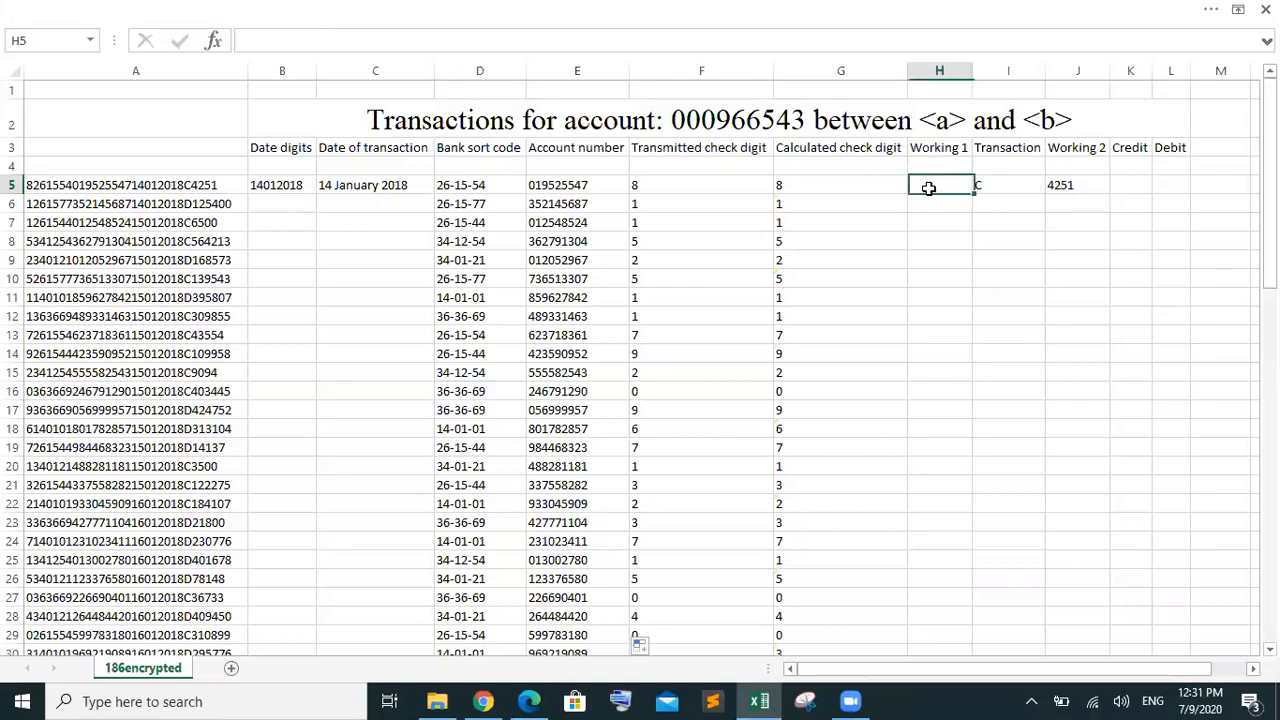
type("i")
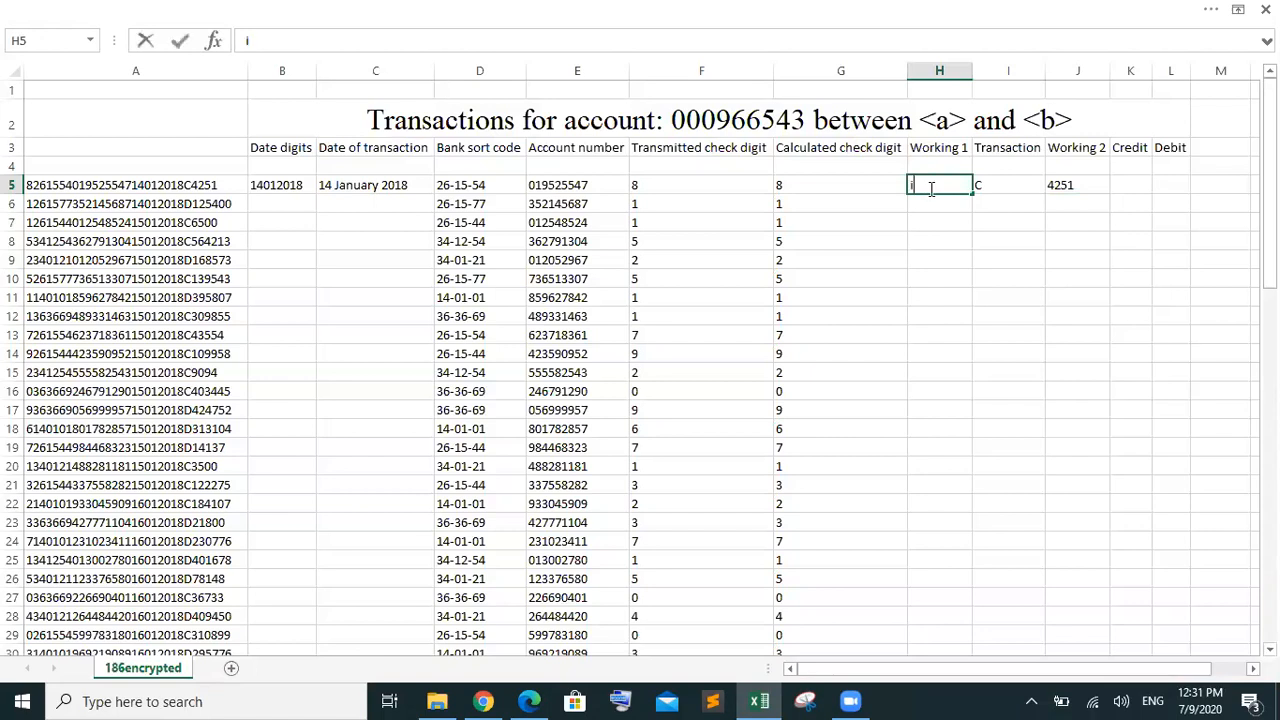
key("BackSpace")
key("BackSpace")
type("=i")
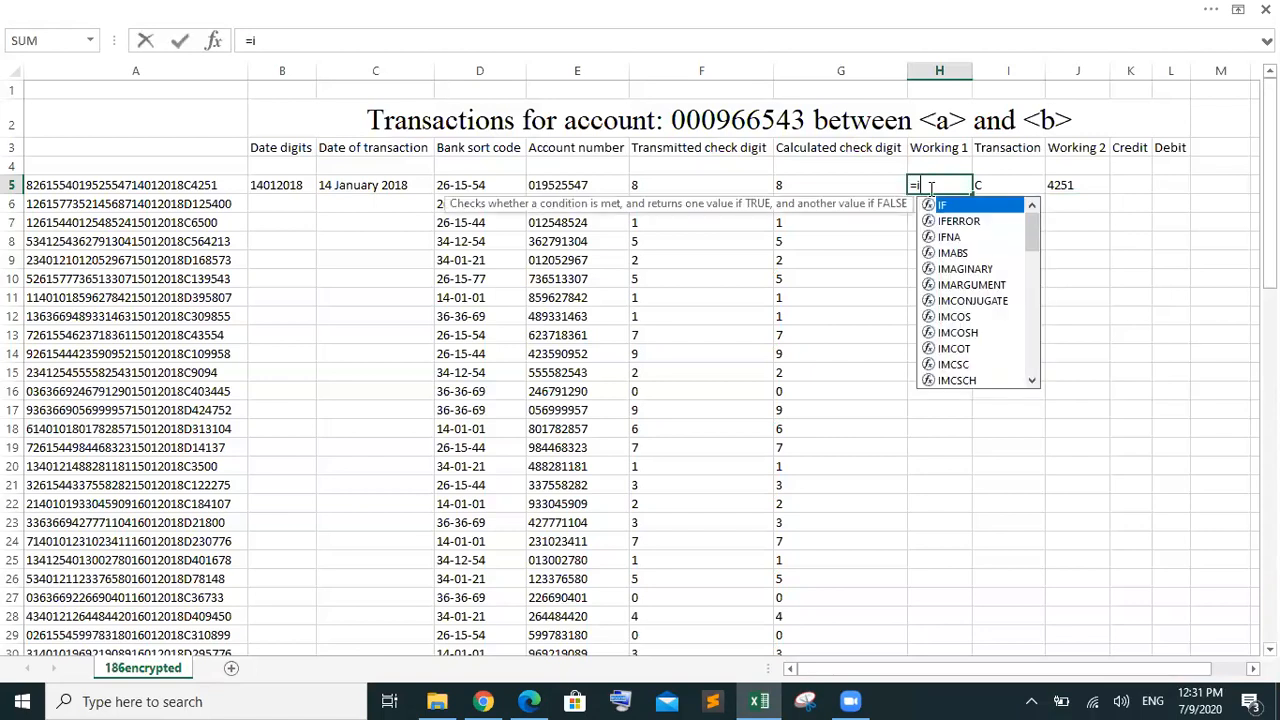
key("Tab")
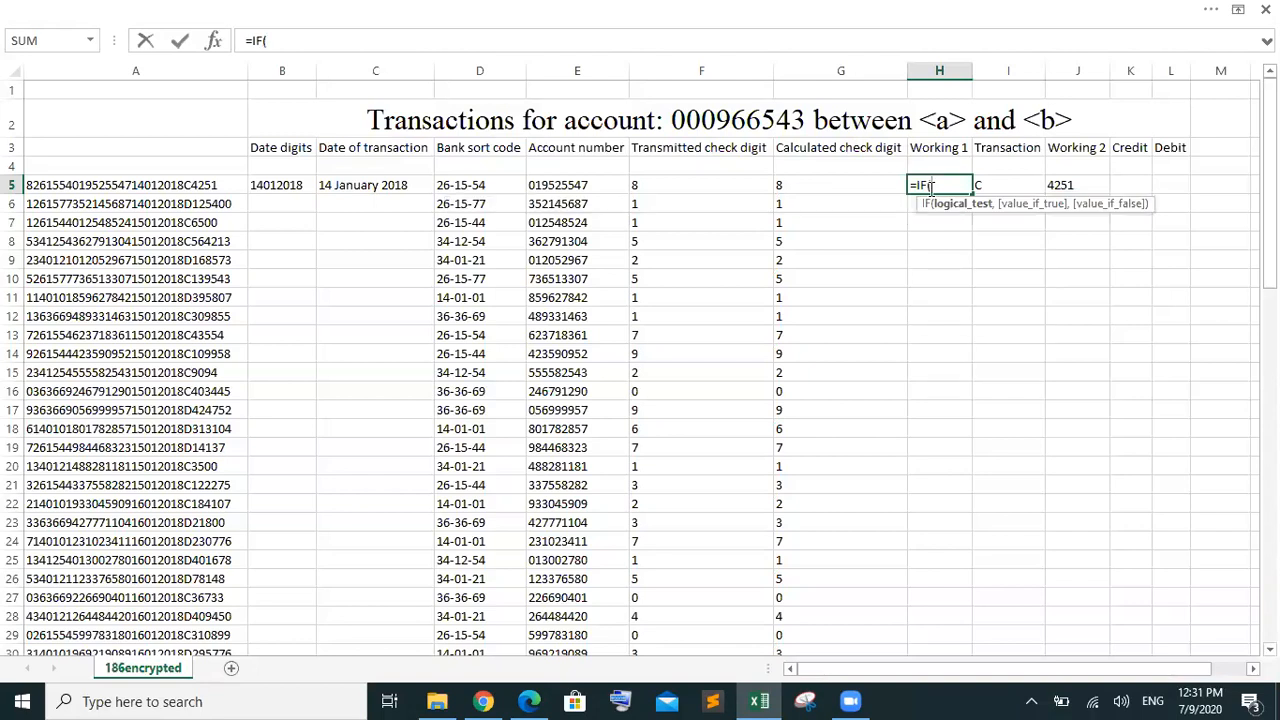
left_click(722, 185)
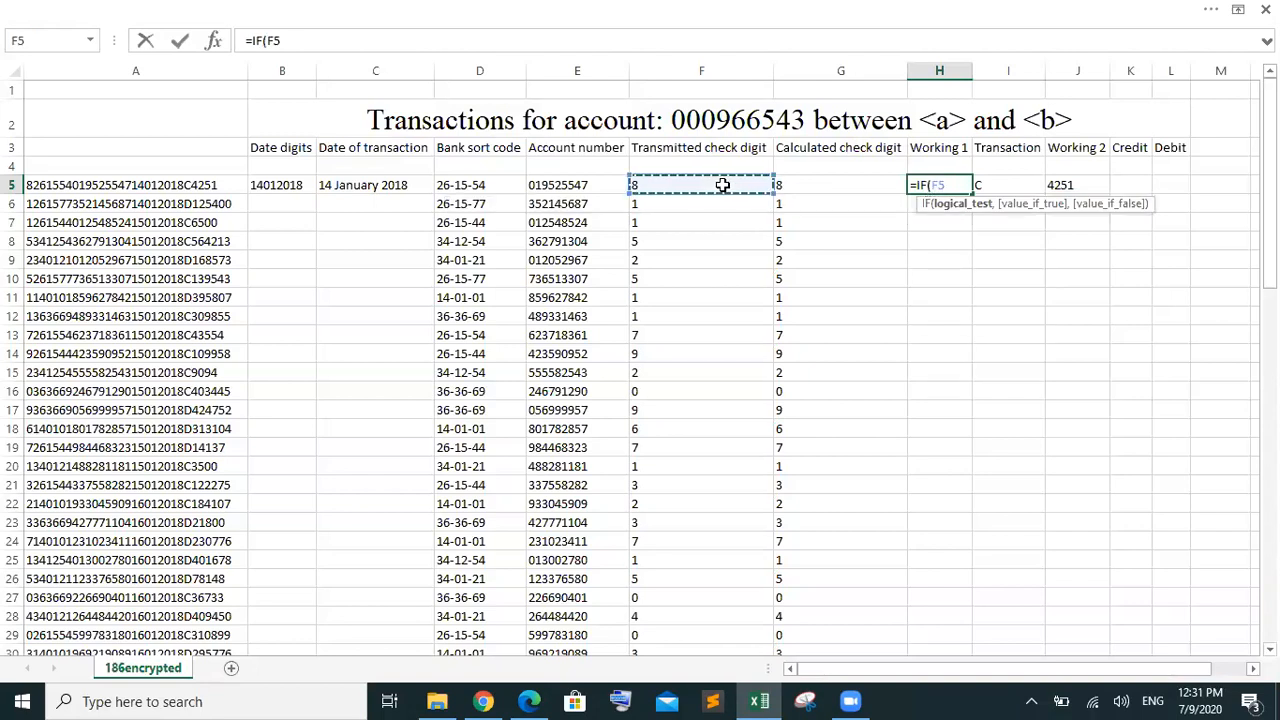
type("<>")
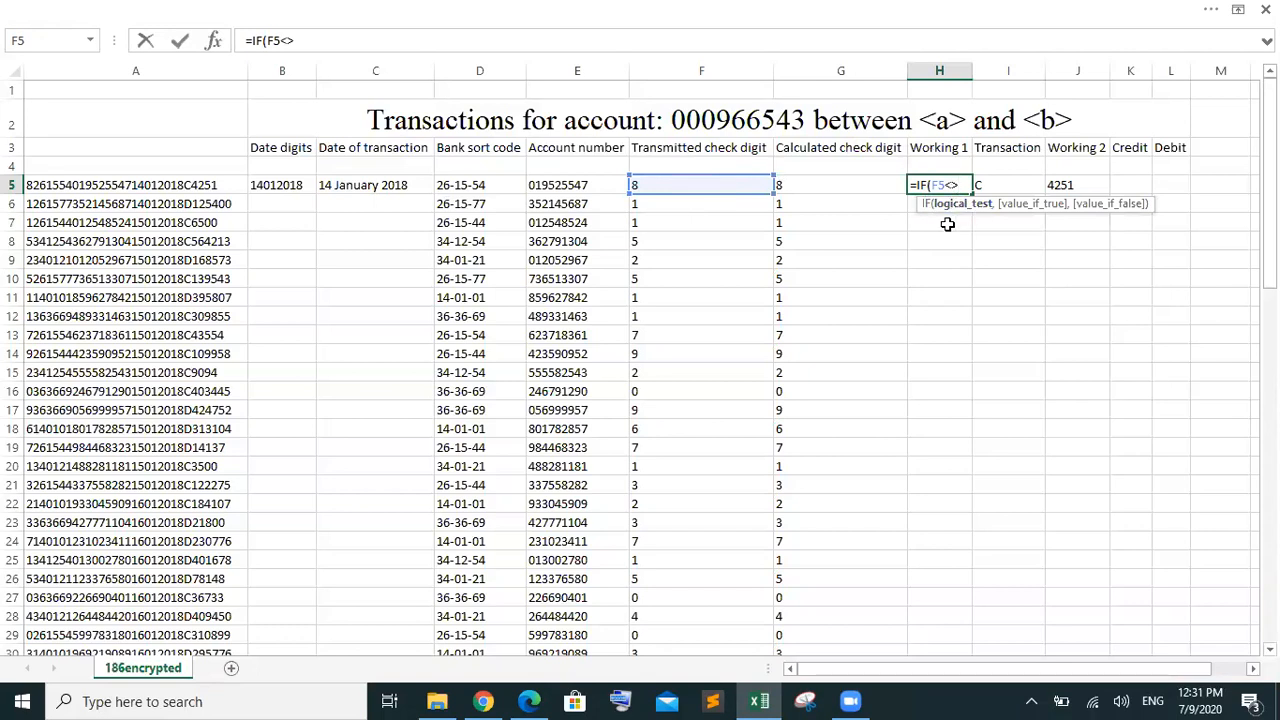
left_click(838, 188)
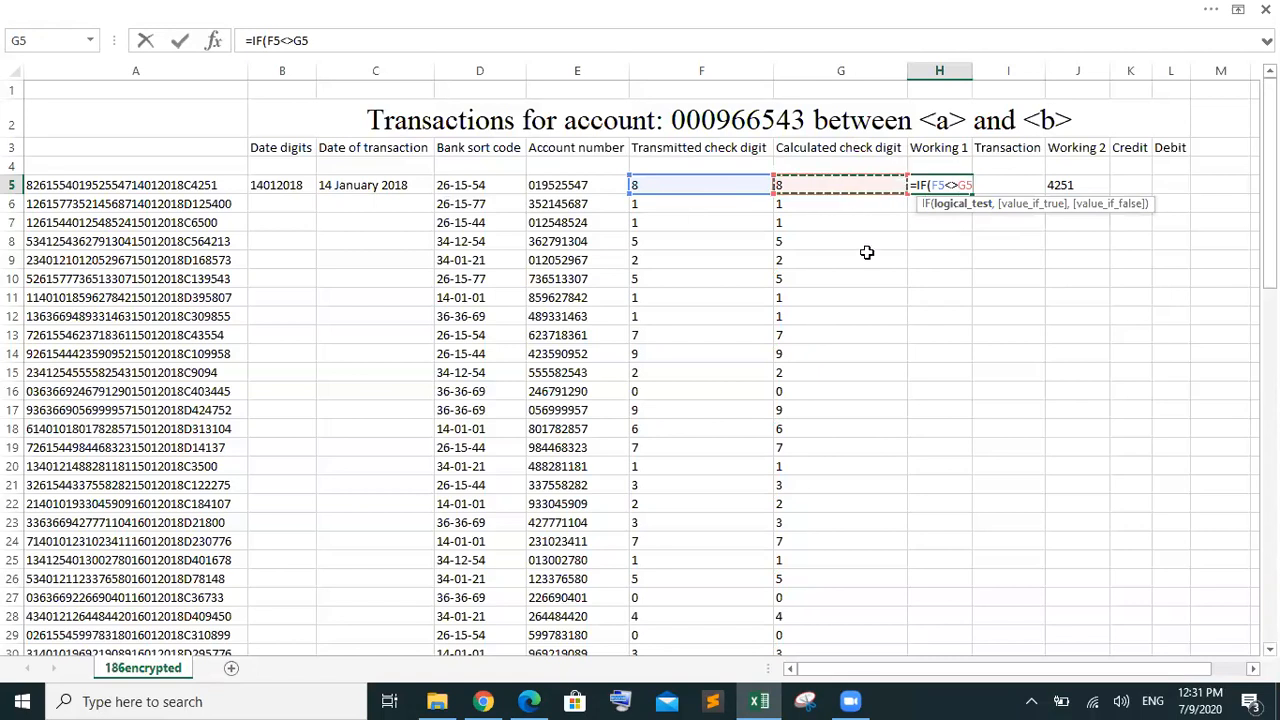
type(",\"E")
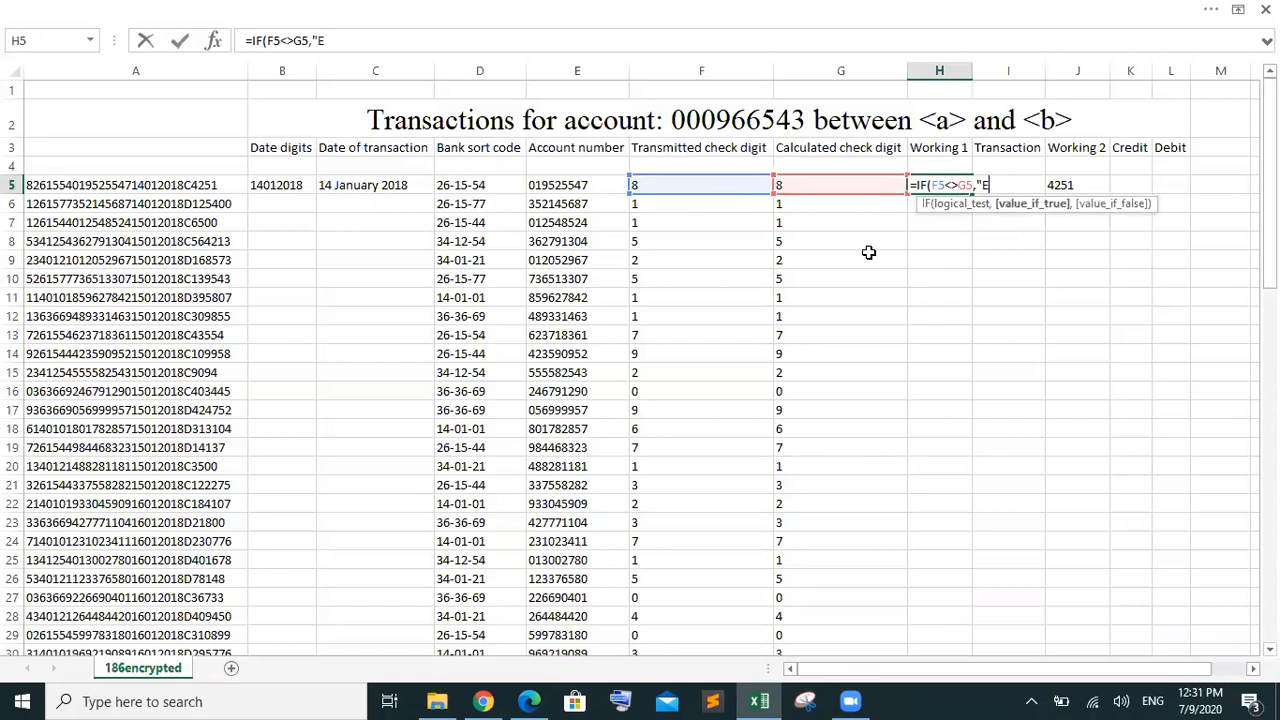
type("rror\",\"\")")
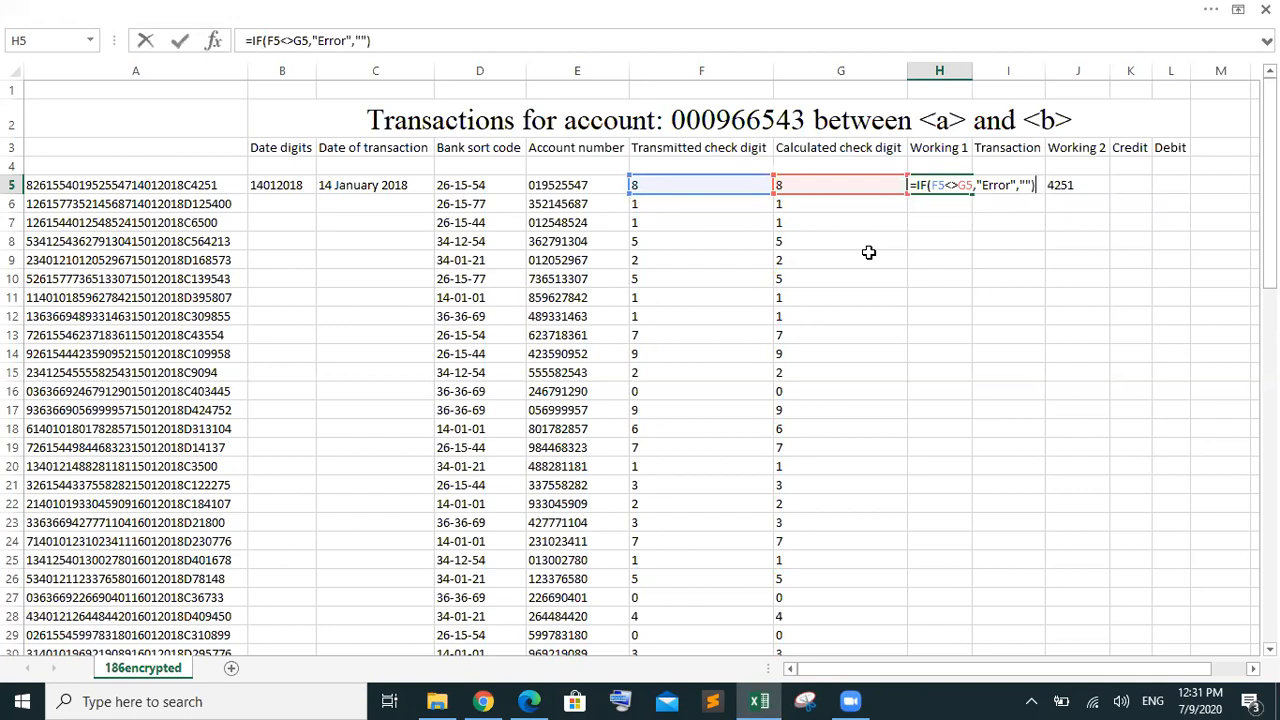
key("Return")
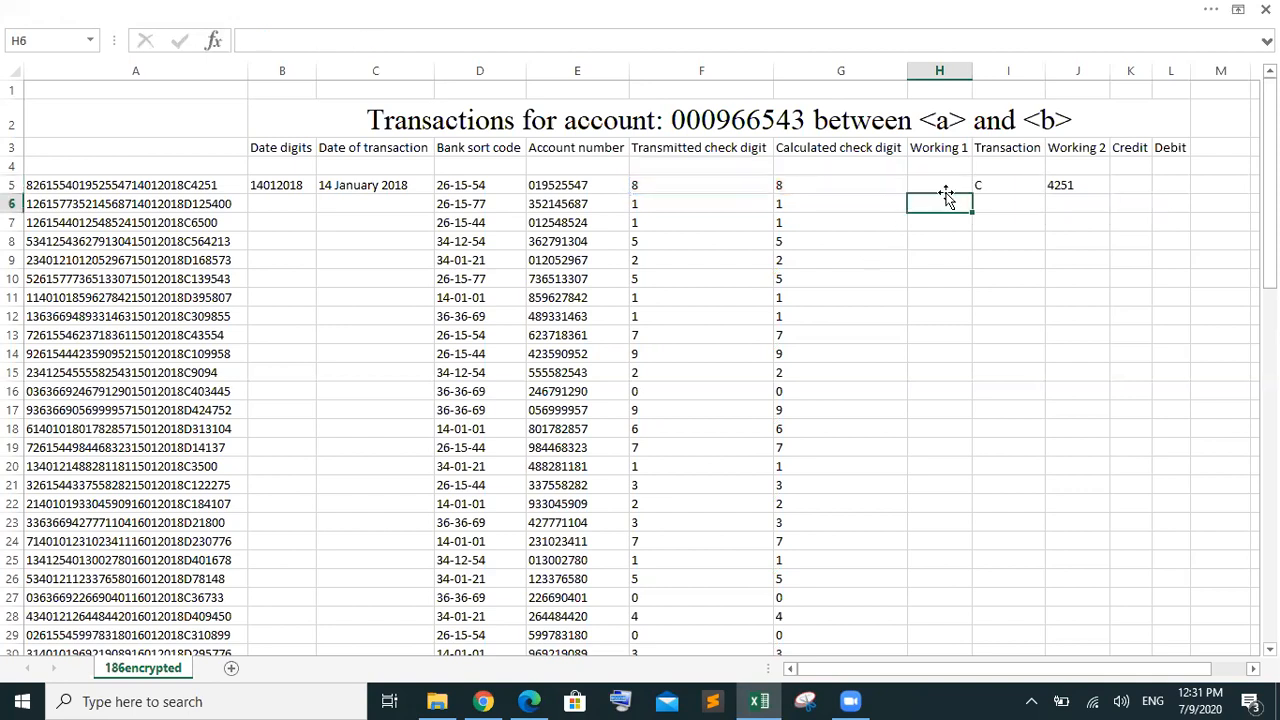
Fill H5's error-flag formula down to row 80 and check that row 38 shows Error
left_click(946, 187)
mouse_move(975, 195)
left_mouse_down()
mouse_move(997, 454)
mouse_move(974, 557)
mouse_move(984, 685)
mouse_move(957, 571)
mouse_move(943, 580)
mouse_move(940, 477)
left_mouse_up()
left_click_drag(1269, 550, 1269, 265)
left_click(925, 521)
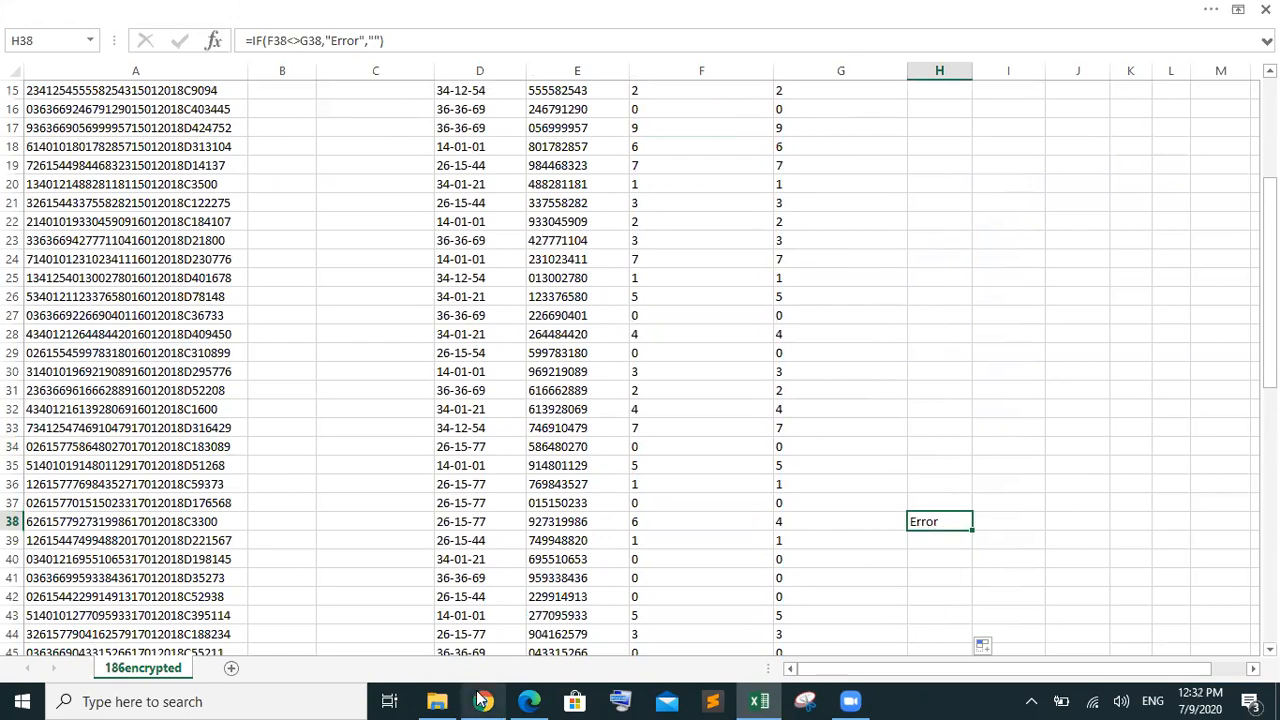
Highlight 'Transmitted check digit' in question 5 of the exam paper, then return to Excel
mouse_move(520, 700)
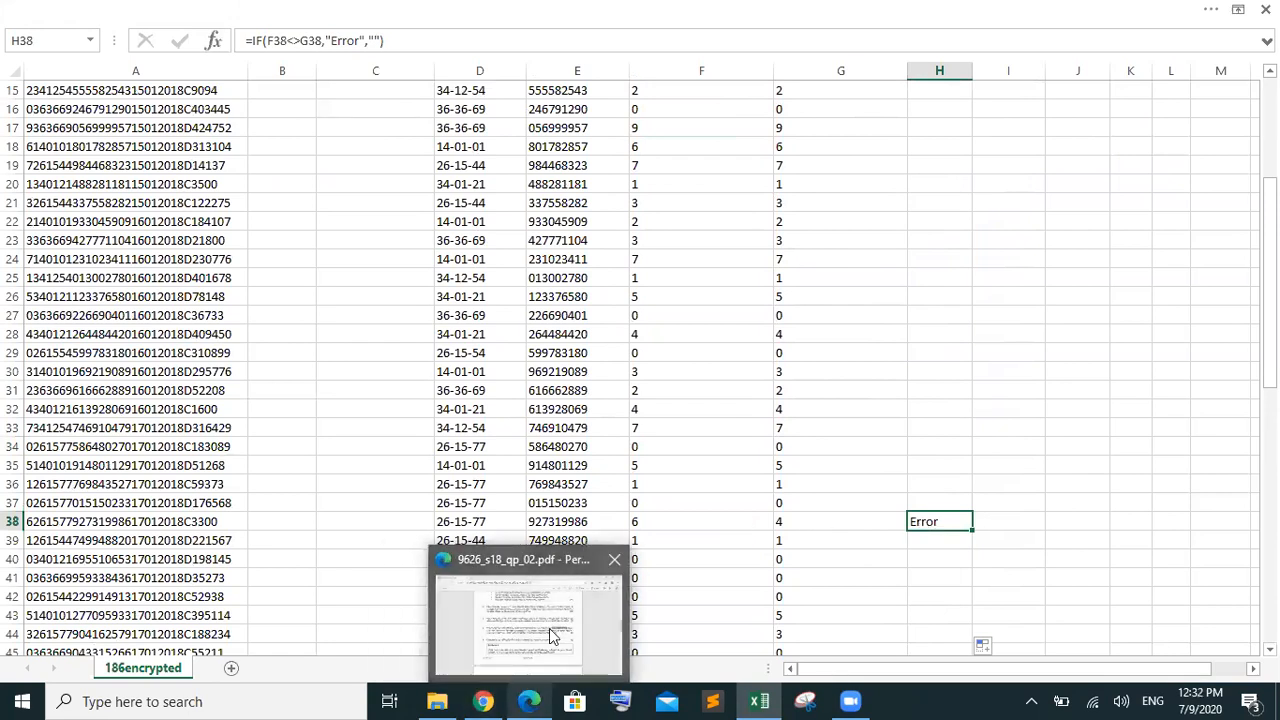
left_click(549, 628)
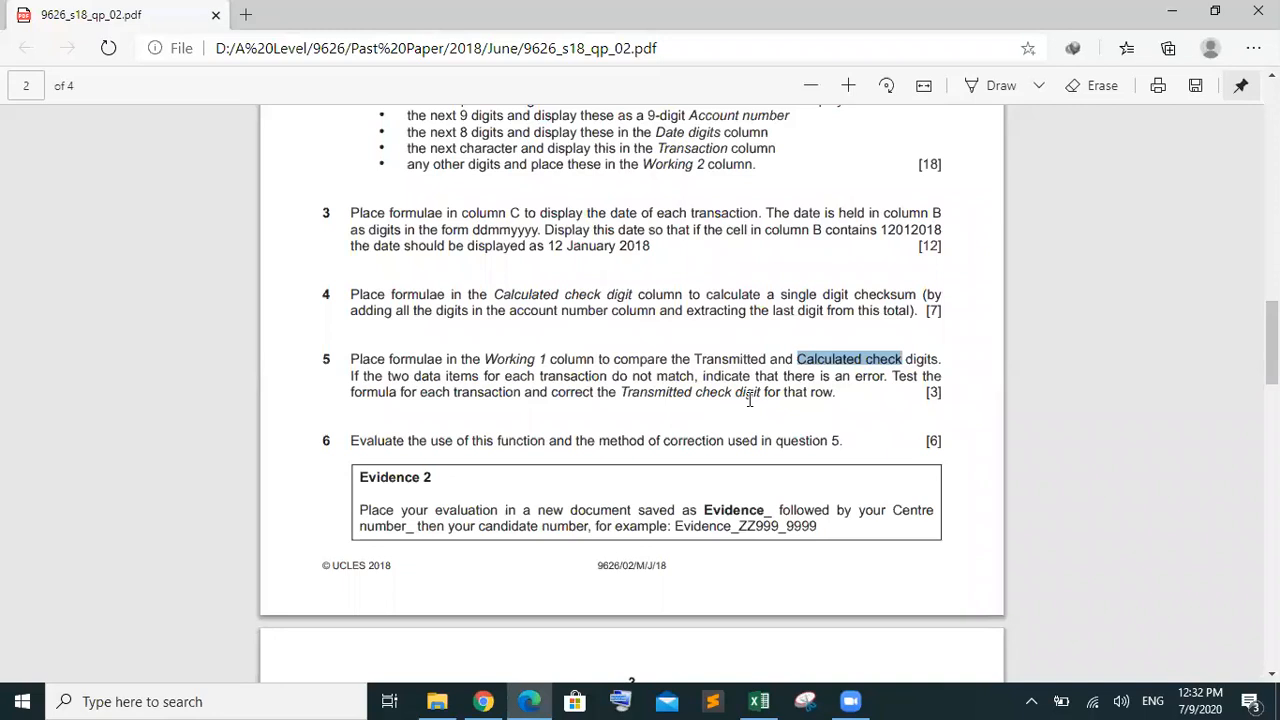
left_click_drag(763, 393, 621, 394)
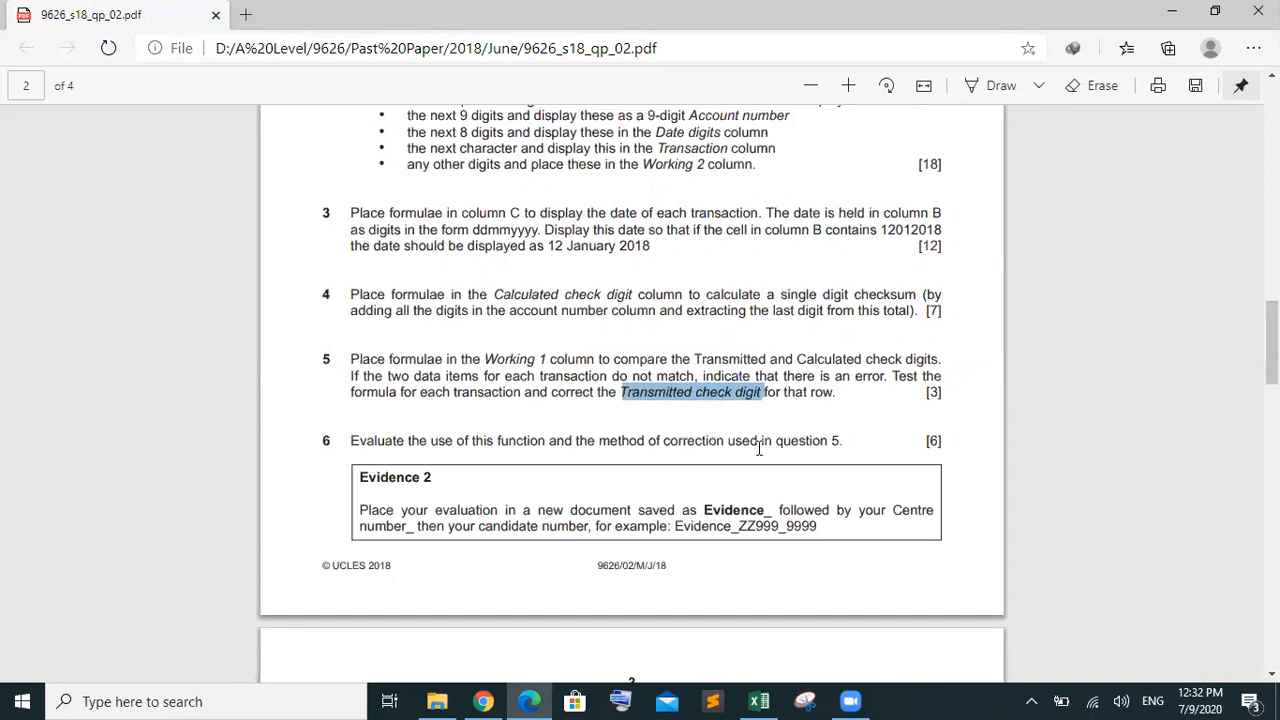
mouse_move(759, 701)
left_click(770, 666)
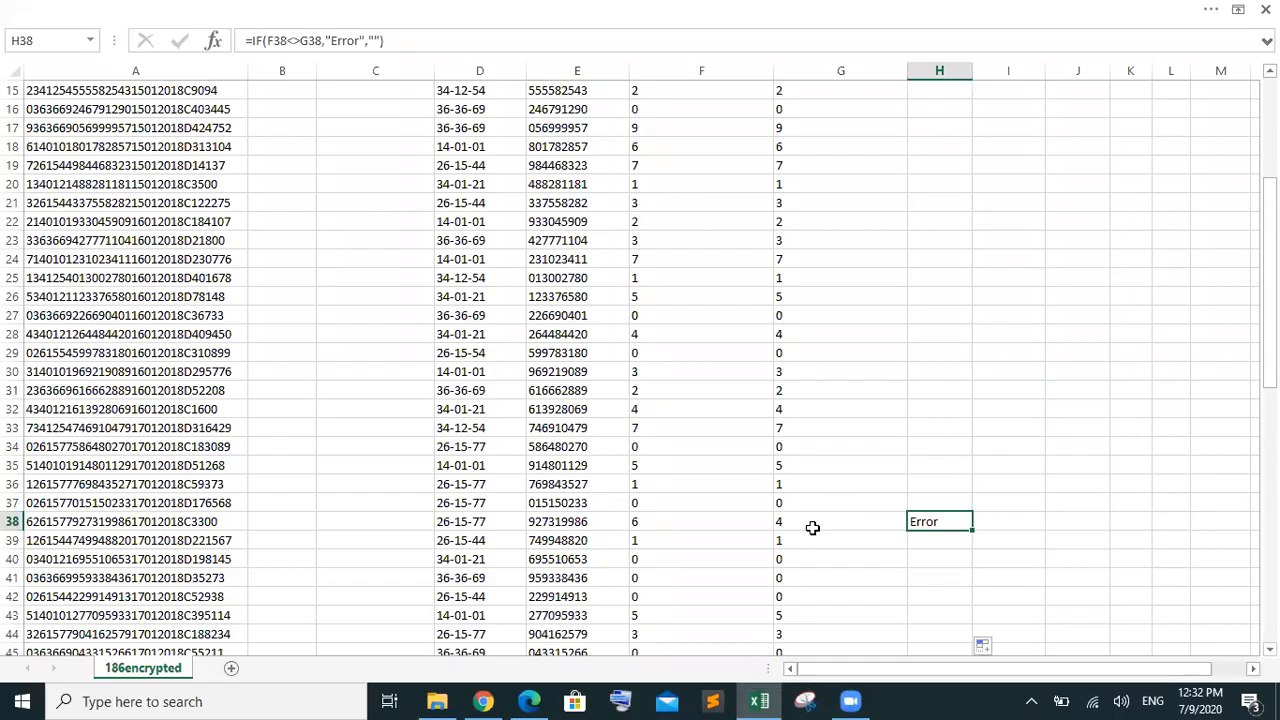
Replace F38's =LEFT(A38,1) formula with the plain value 4
left_click(688, 522)
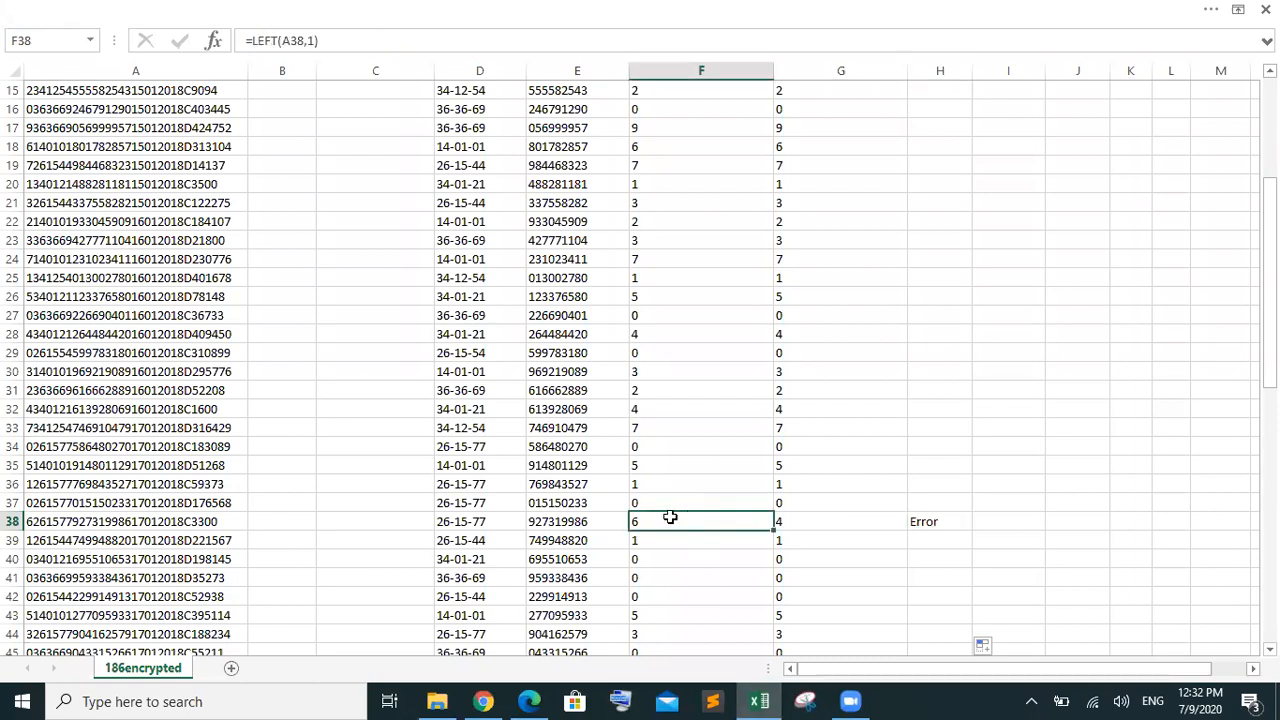
left_click(330, 41)
left_click_drag(330, 41, 243, 41)
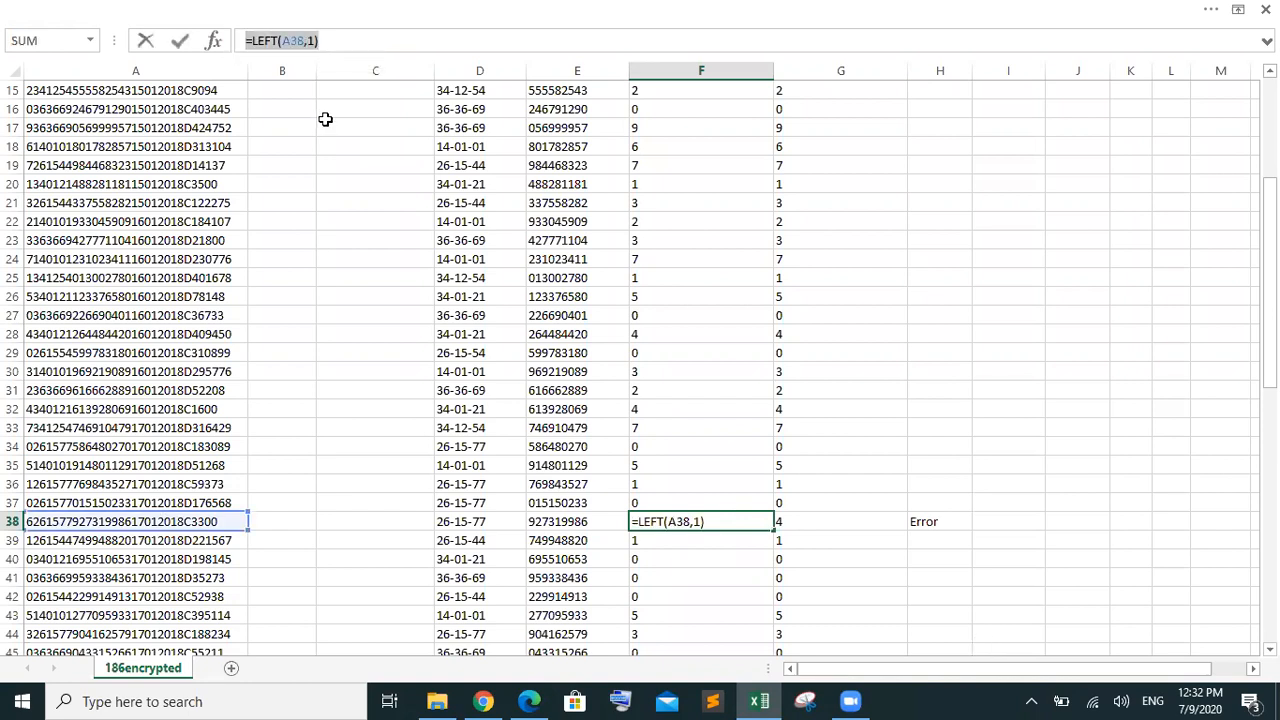
type("4")
left_click(956, 391)
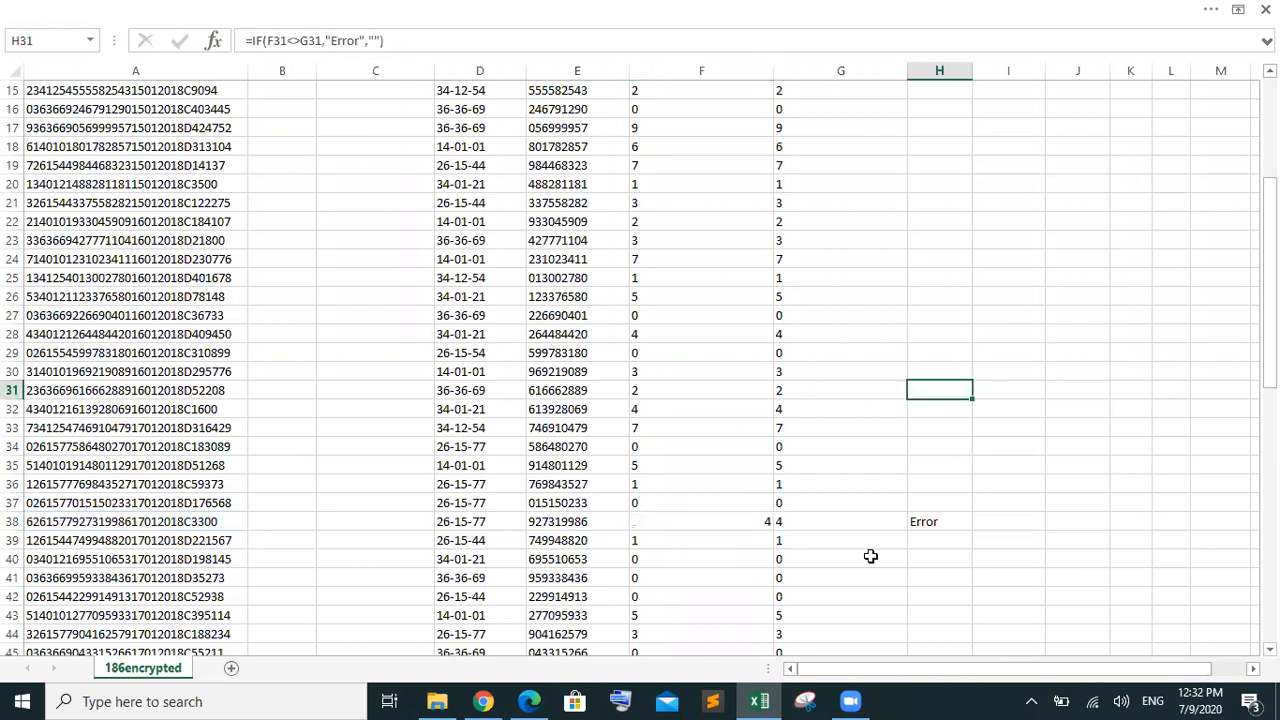
Format F38 as Text through the Home tab's Number Format list
left_click(759, 523)
left_click(838, 522)
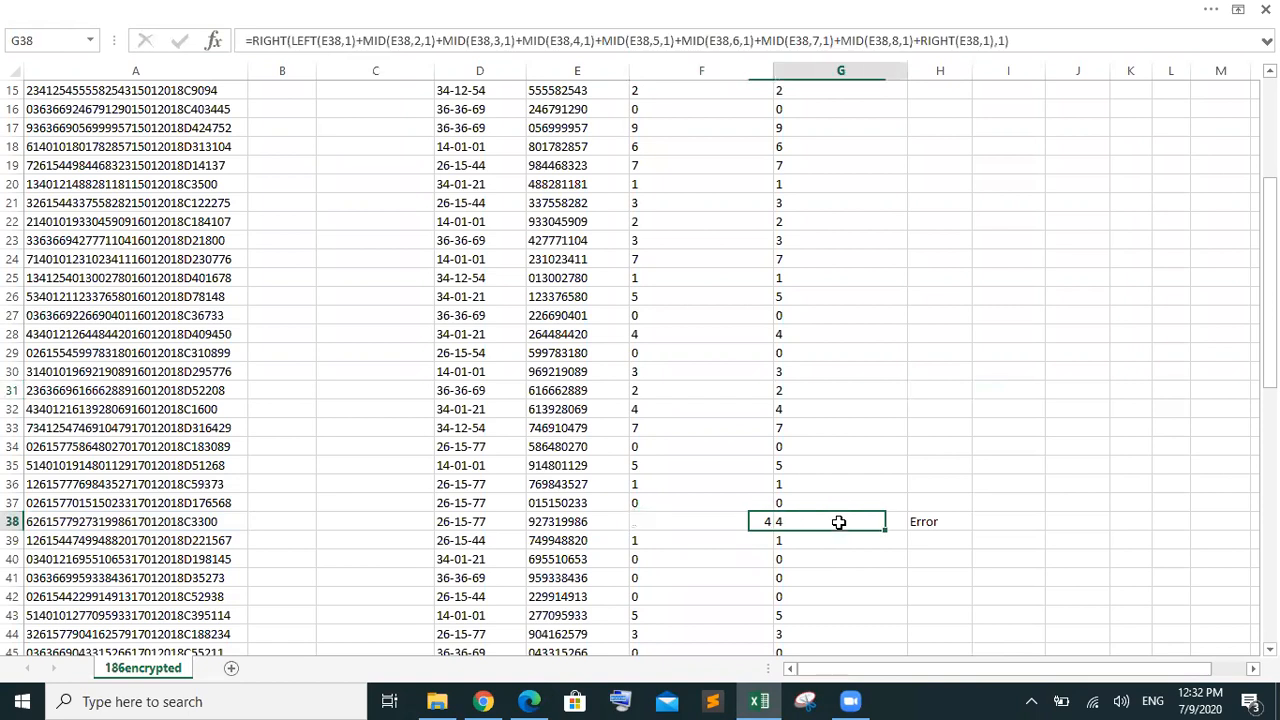
left_click(724, 522)
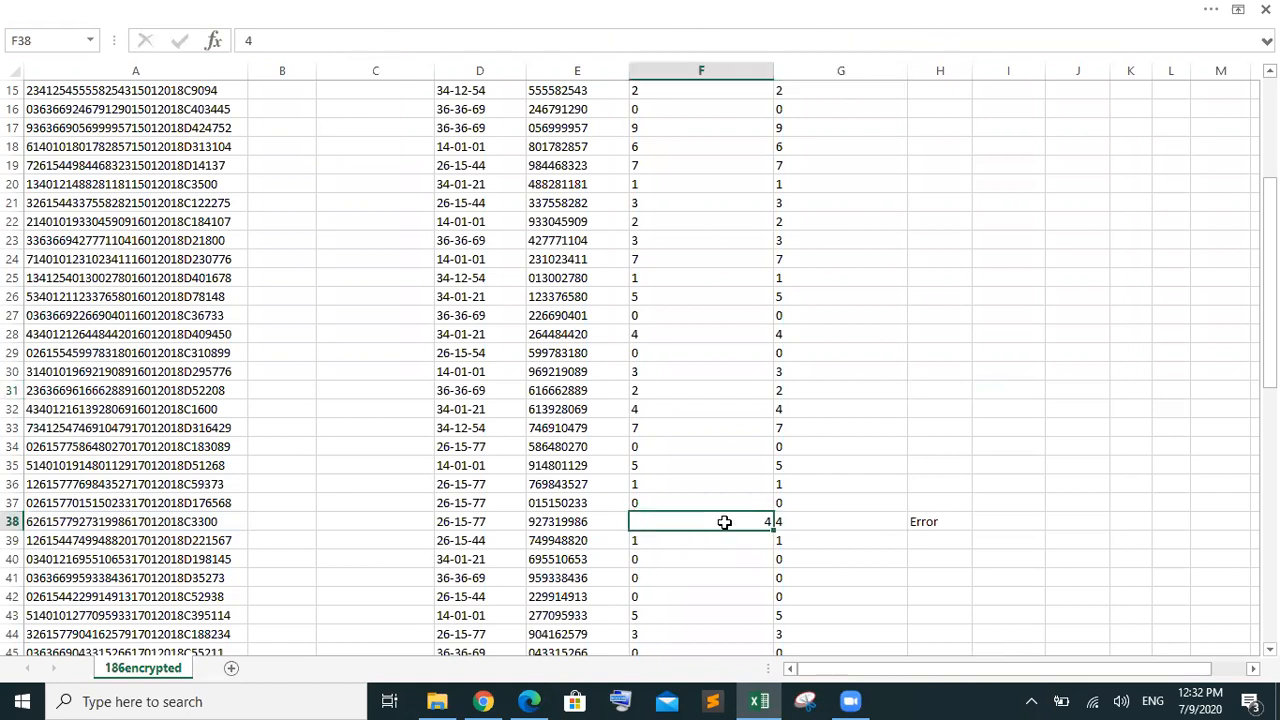
double_click(287, 20)
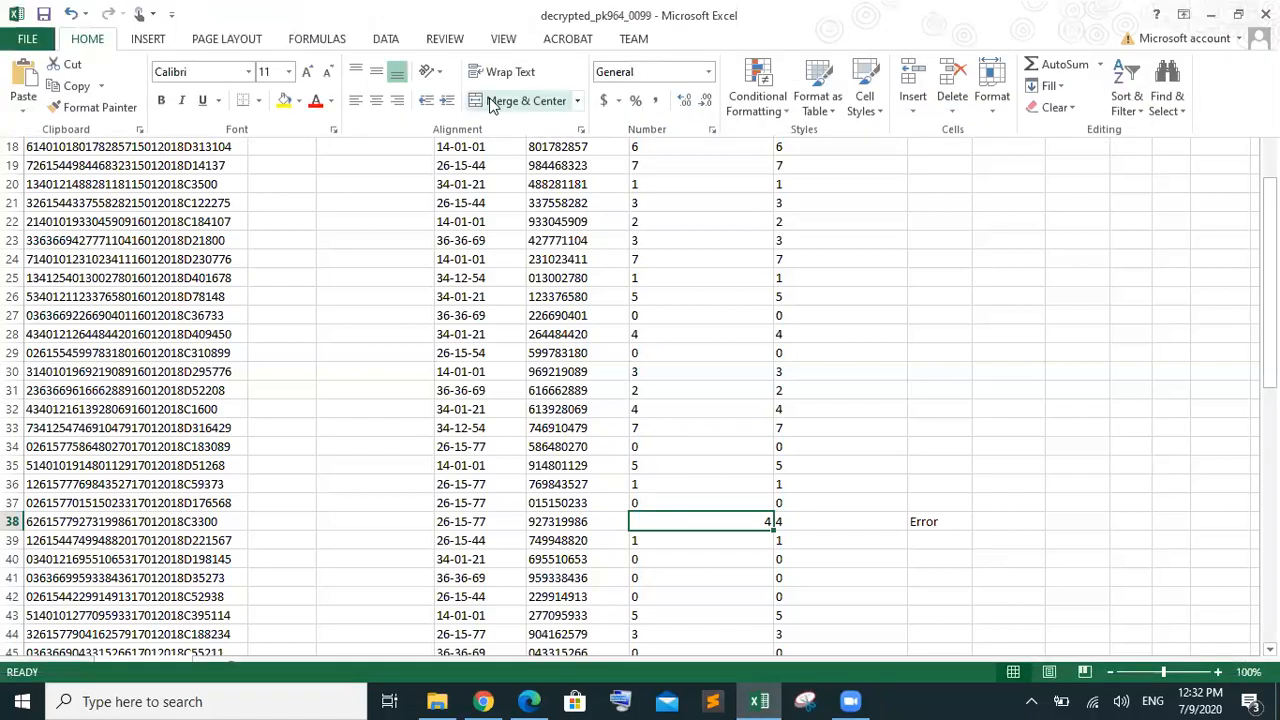
left_click(708, 73)
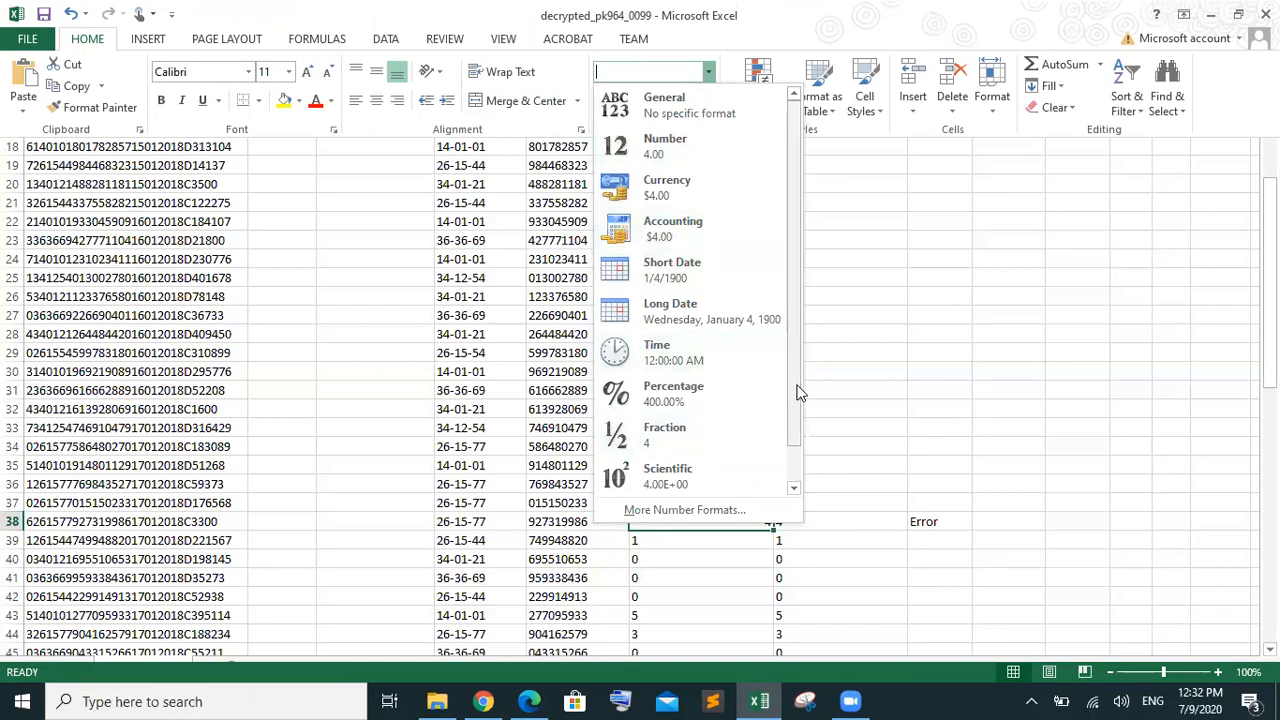
left_click_drag(793, 390, 795, 441)
left_click(720, 478)
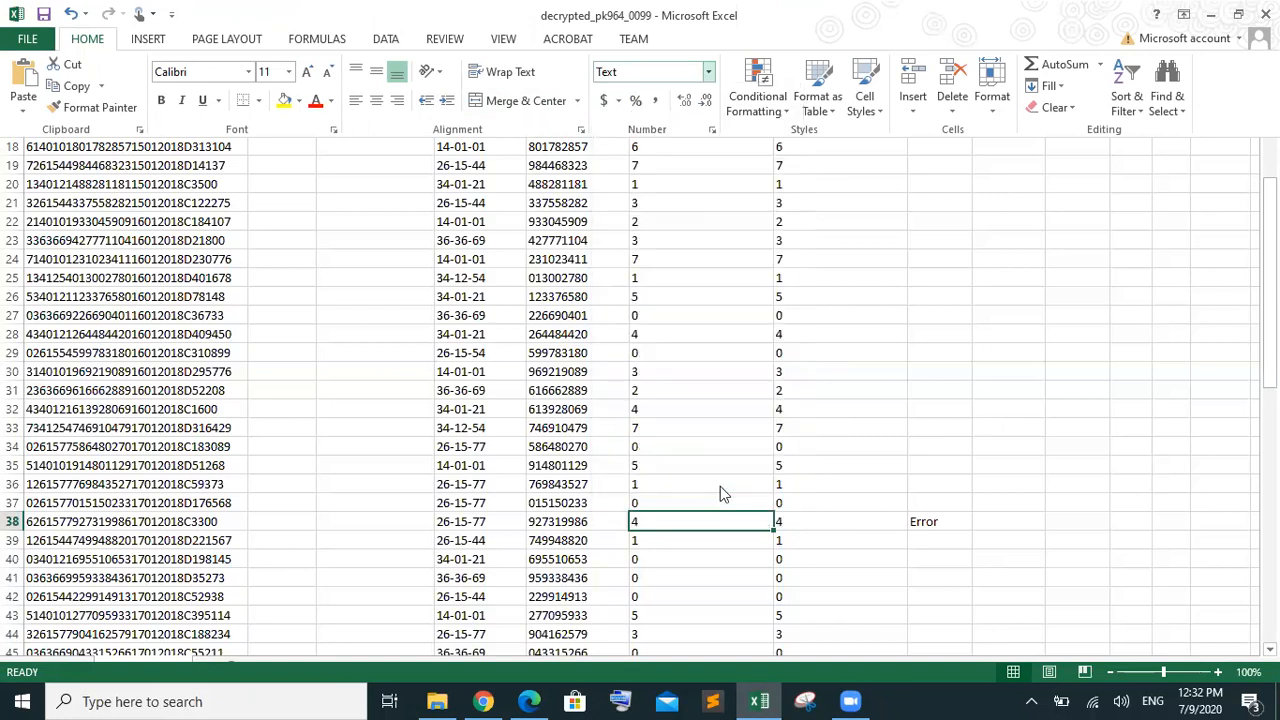
key("ctrl+shift+F1")
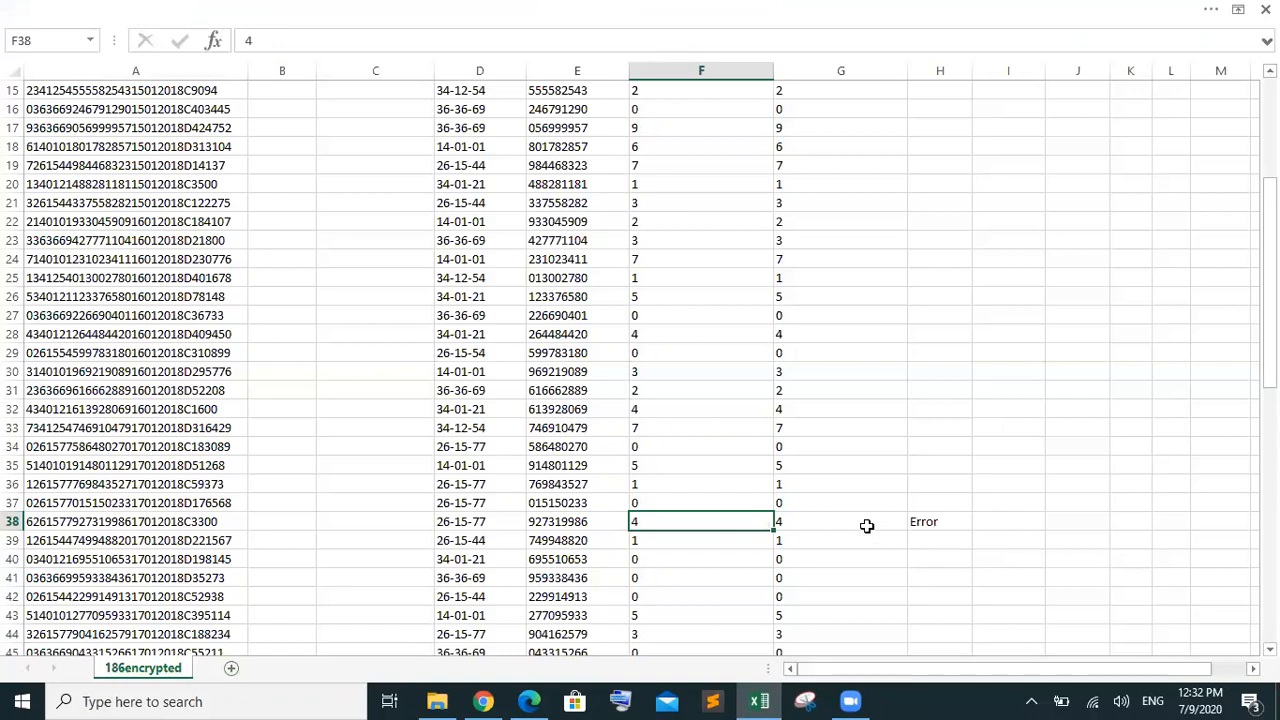
Compare F38, G38 and H38, then open H38's IF formula for editing
left_click(863, 524)
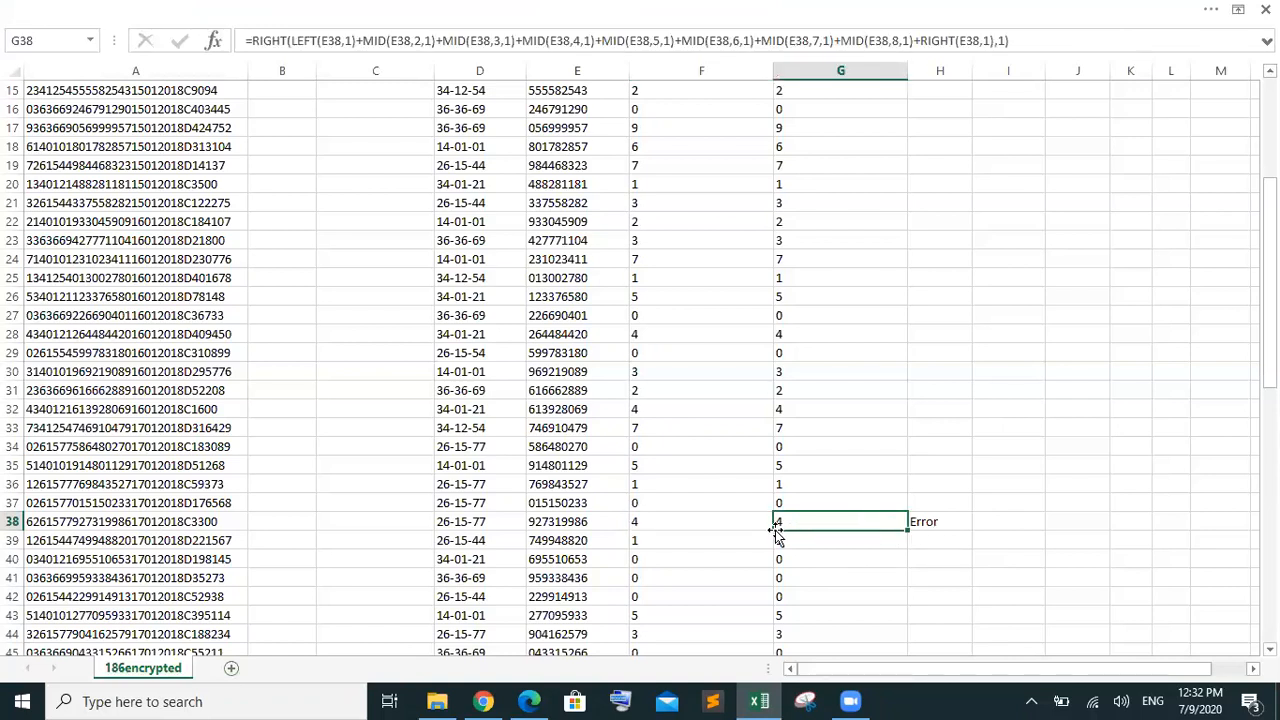
left_click(702, 524)
left_click(925, 520)
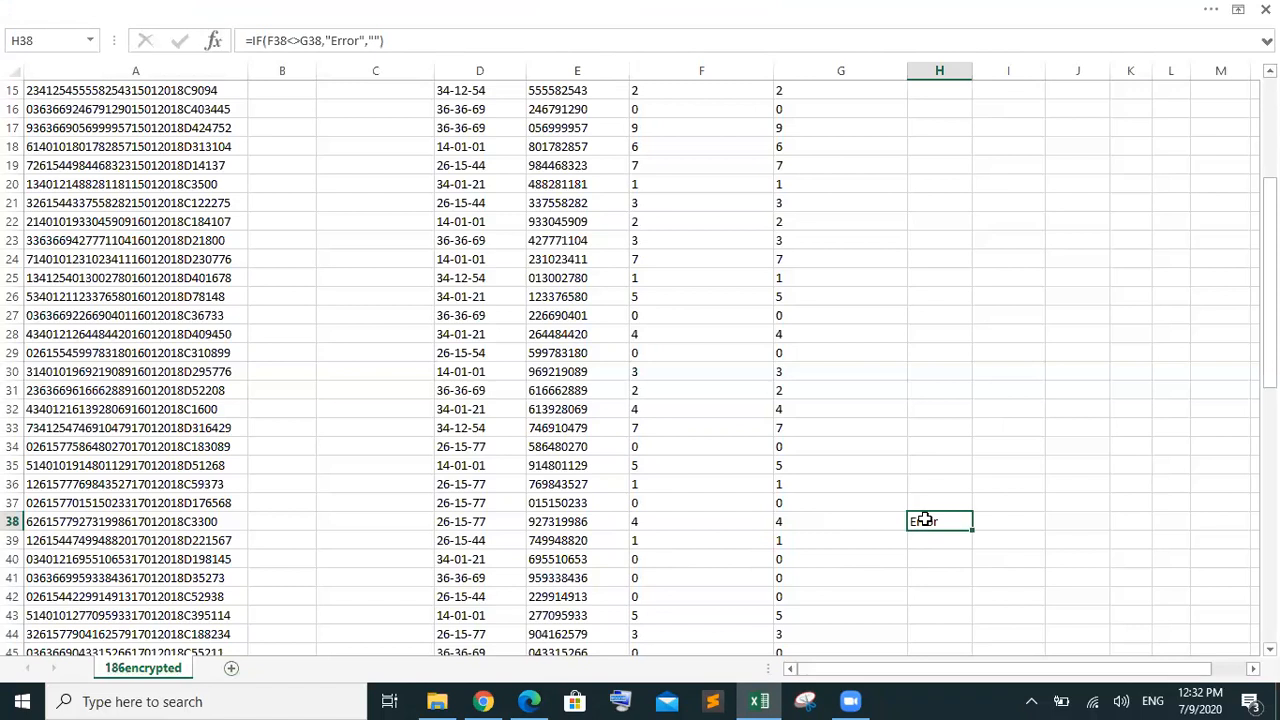
left_click(709, 521)
left_click(913, 525)
left_click(700, 526)
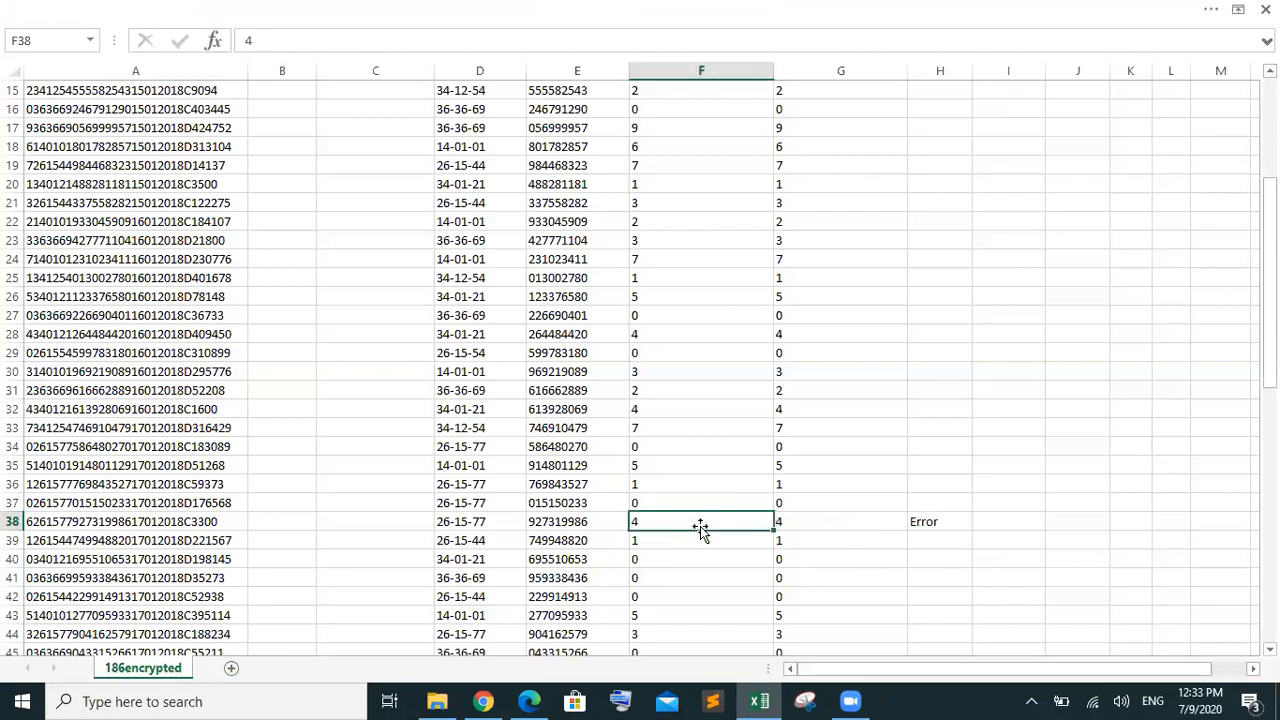
left_click(938, 521)
double_click(938, 521)
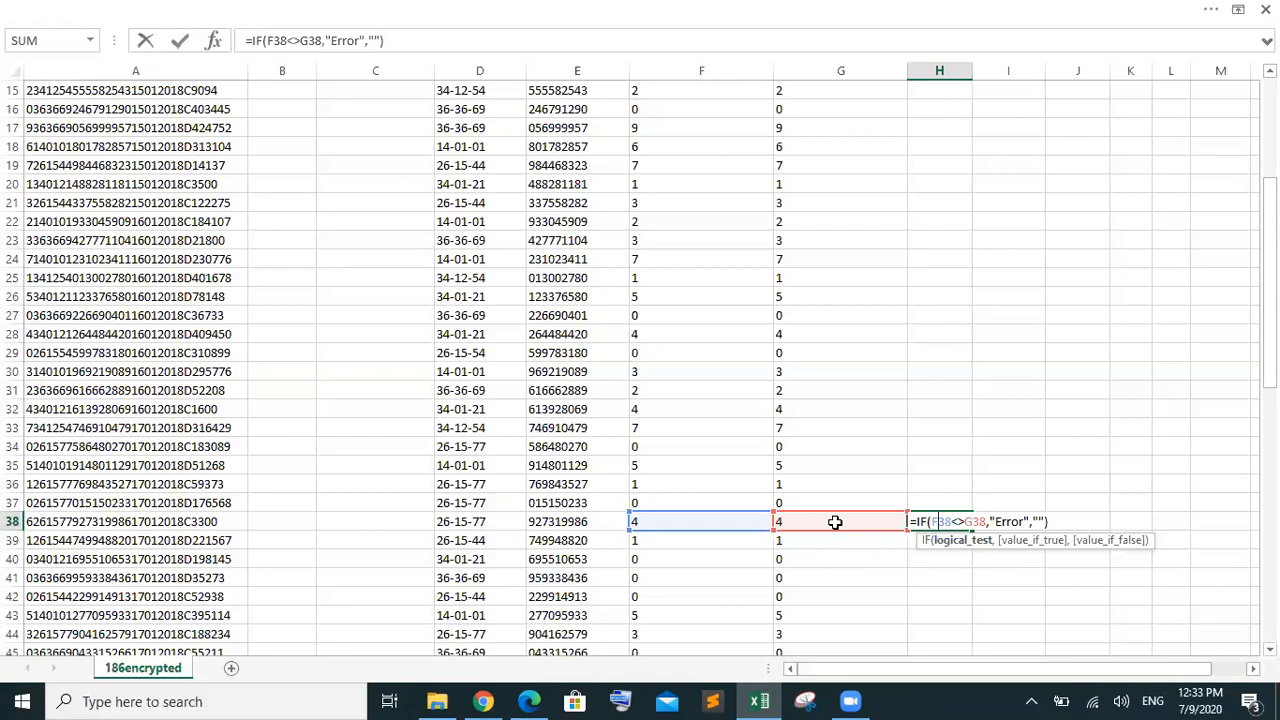
left_click(1062, 447)
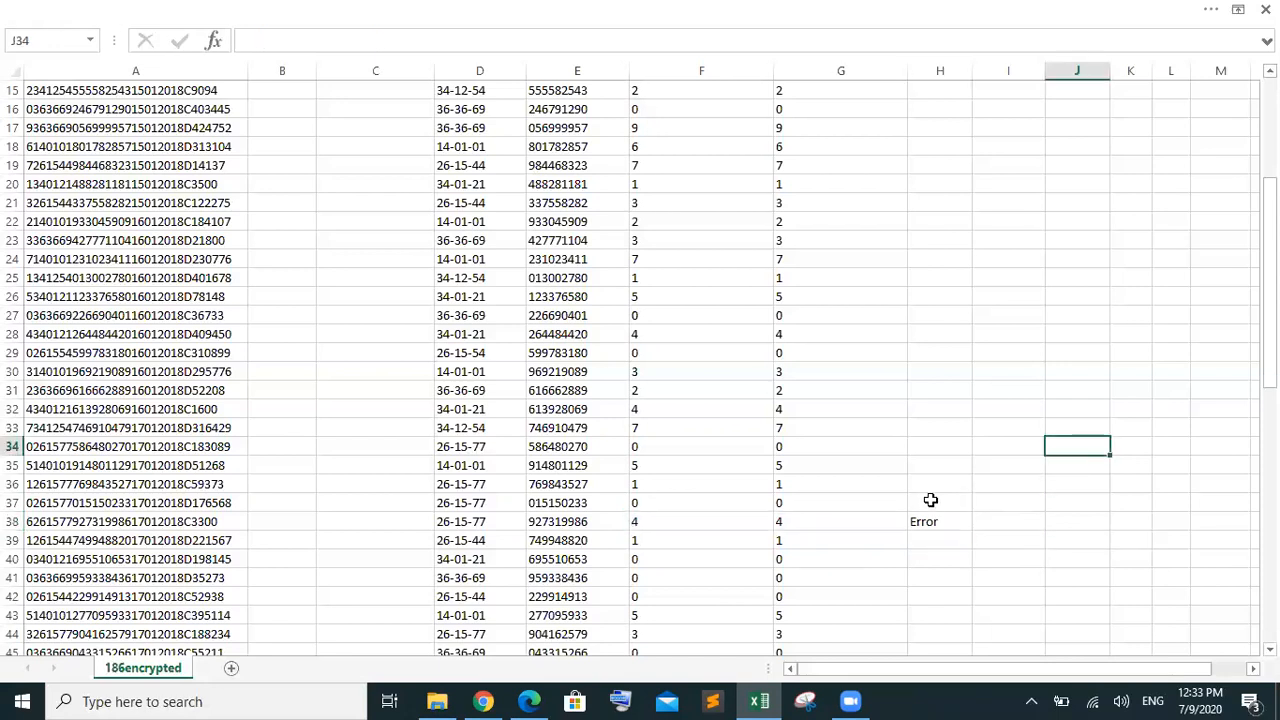
left_click(927, 504)
left_click(929, 522)
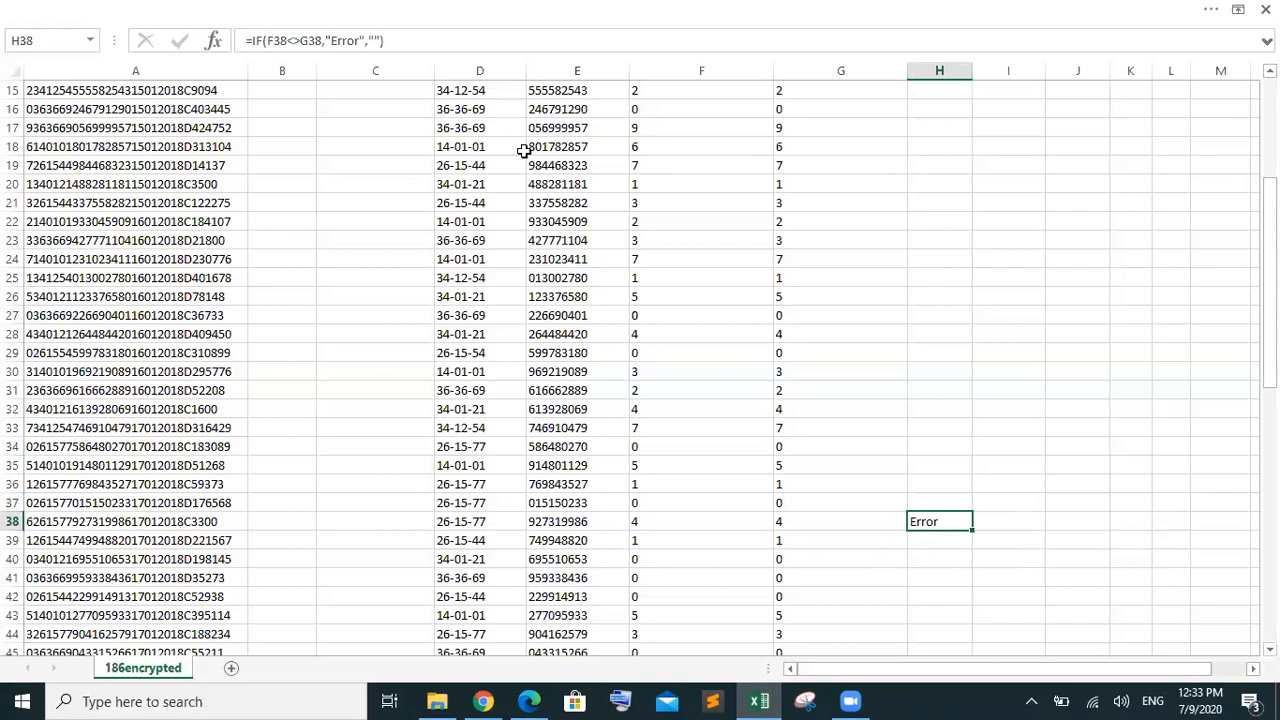
left_click(693, 527)
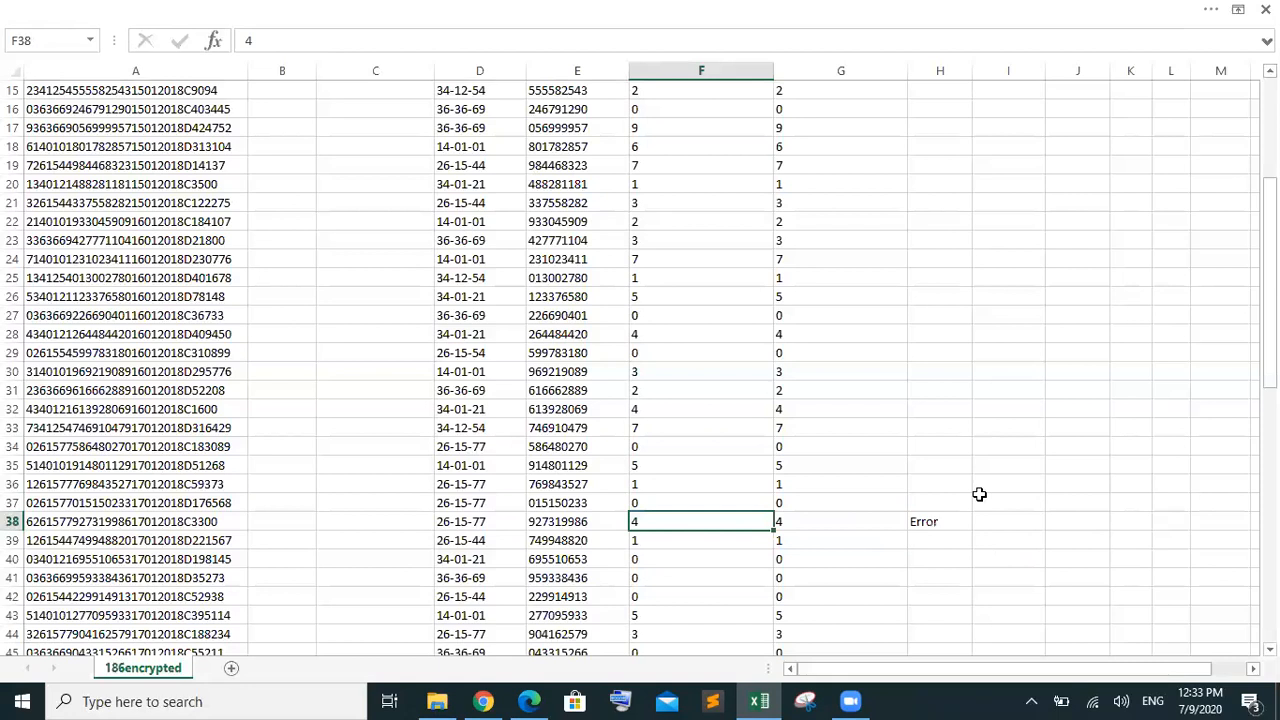
left_click(958, 502)
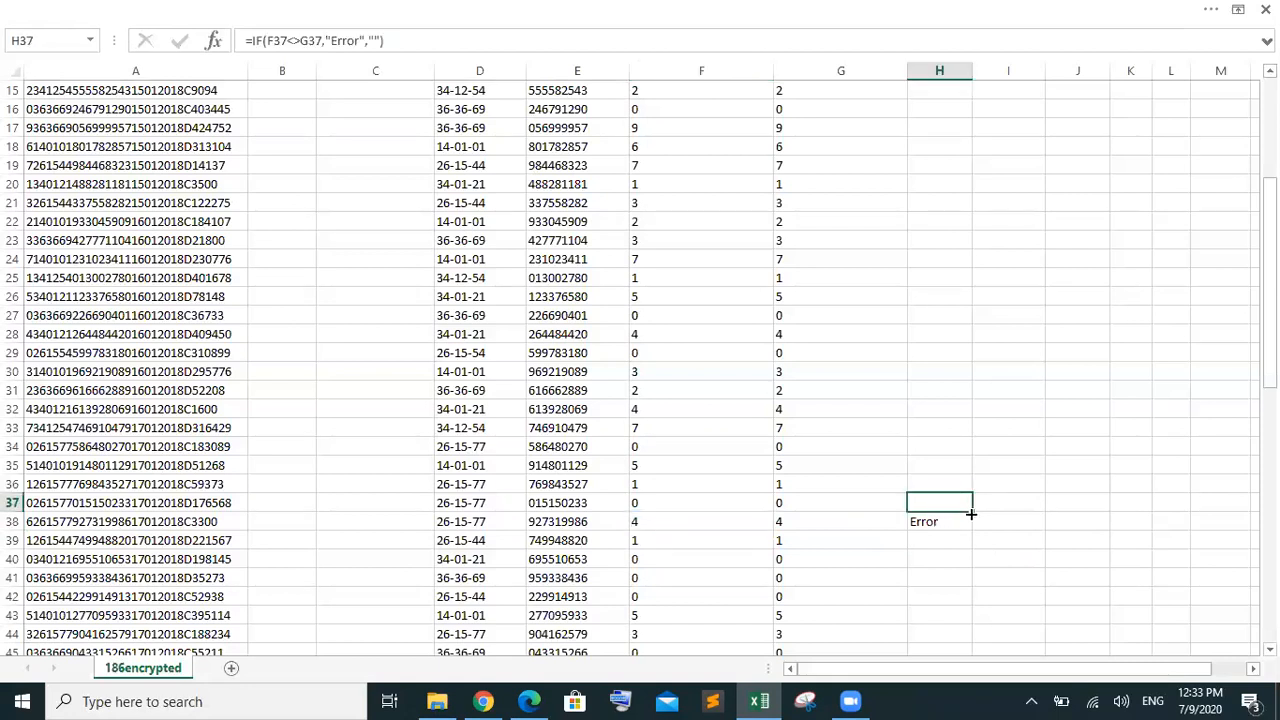
left_click_drag(970, 528, 970, 530)
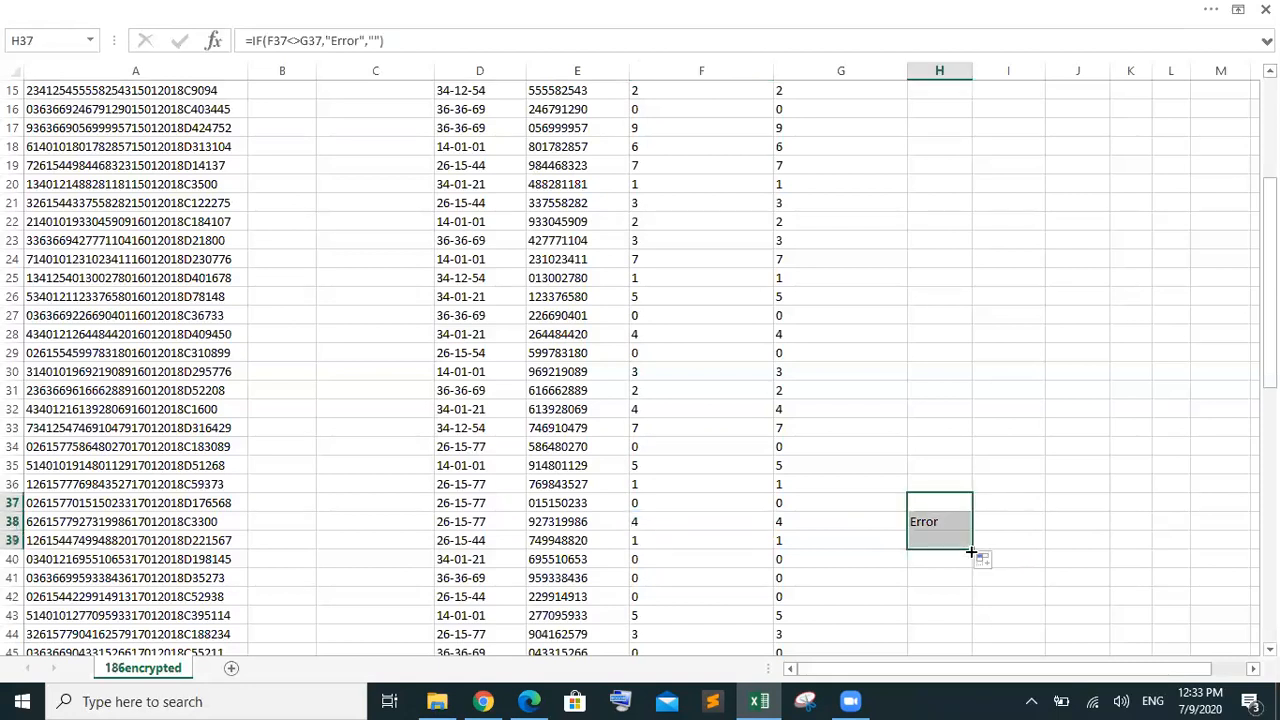
left_click(1026, 503)
left_click(929, 523)
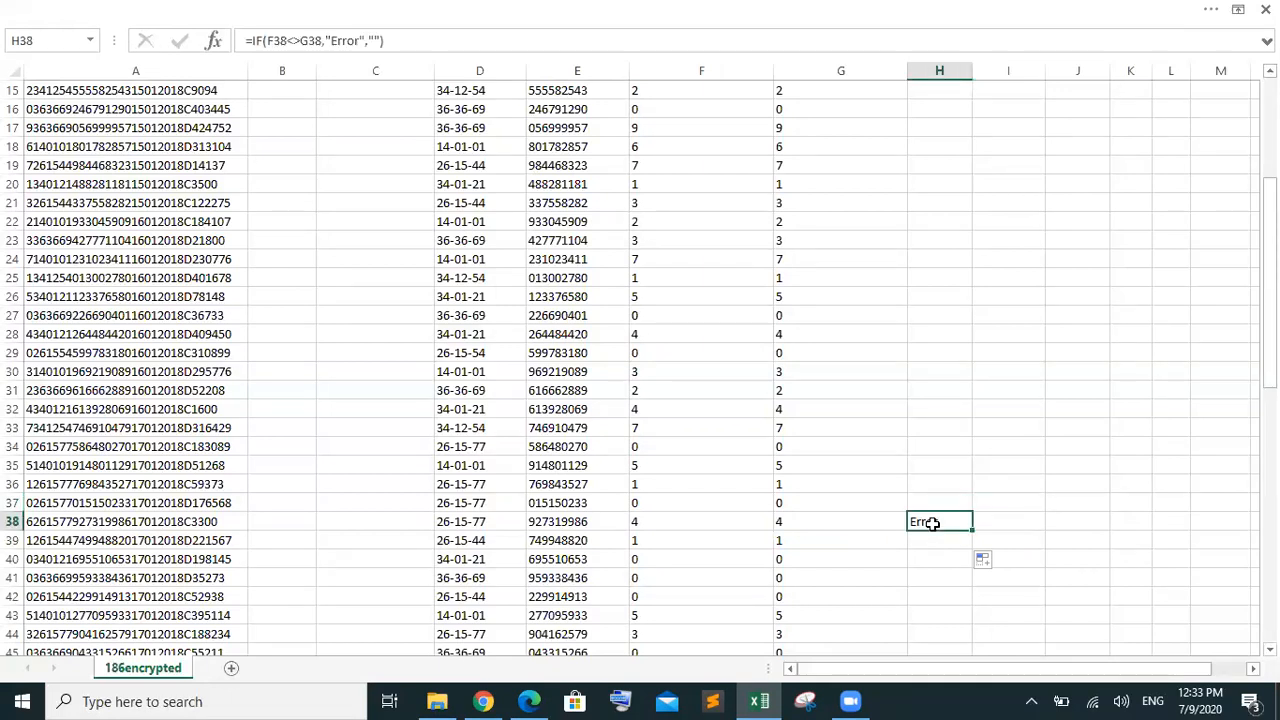
left_click(728, 522)
left_click(836, 523)
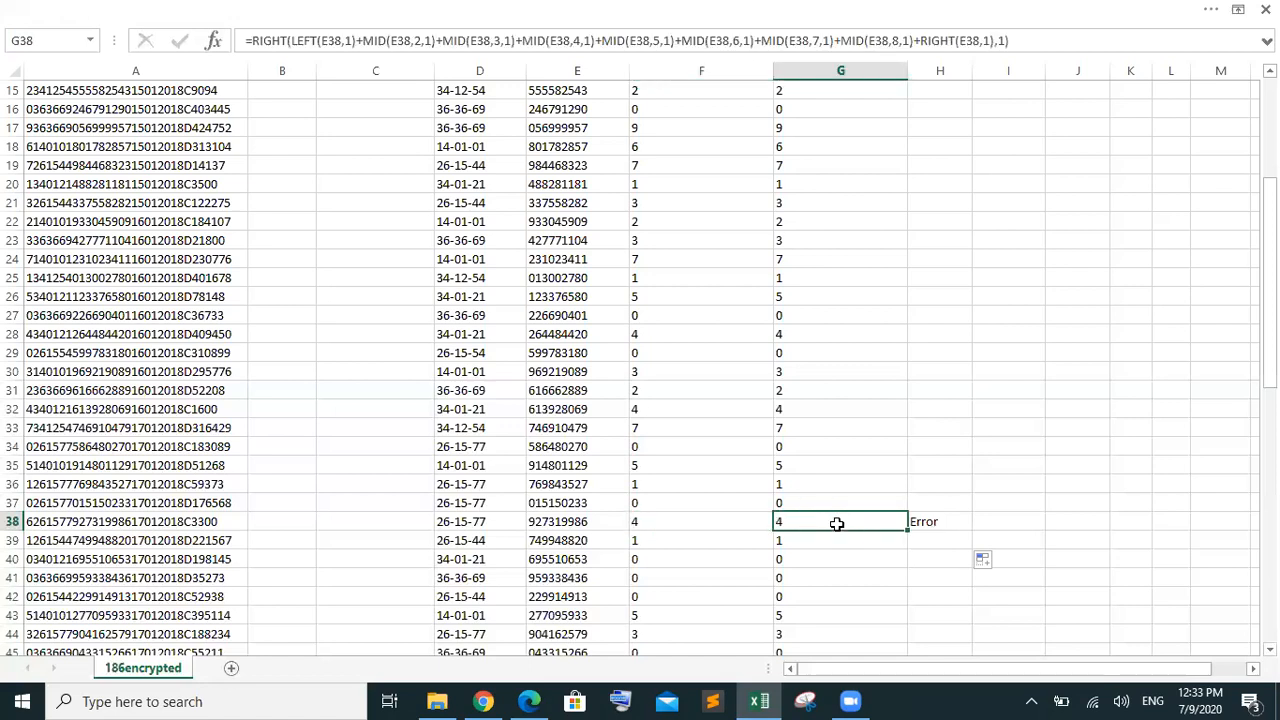
left_click(714, 523)
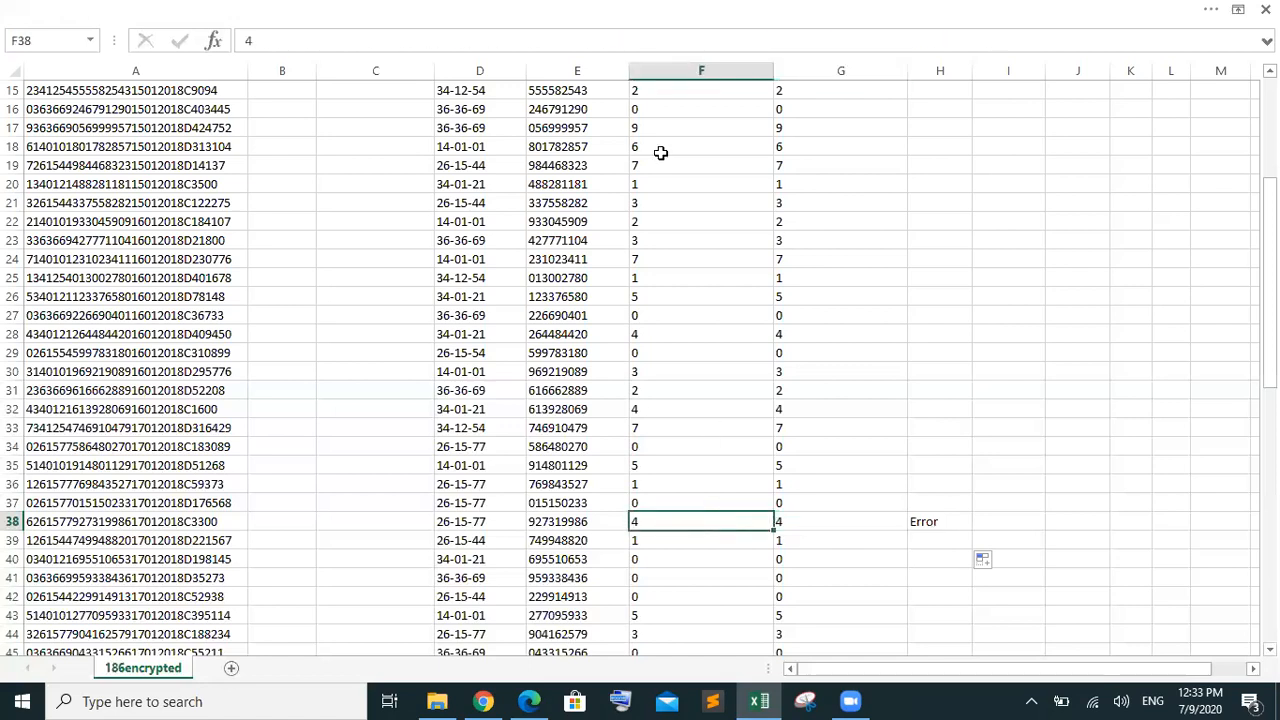
left_click(568, 18)
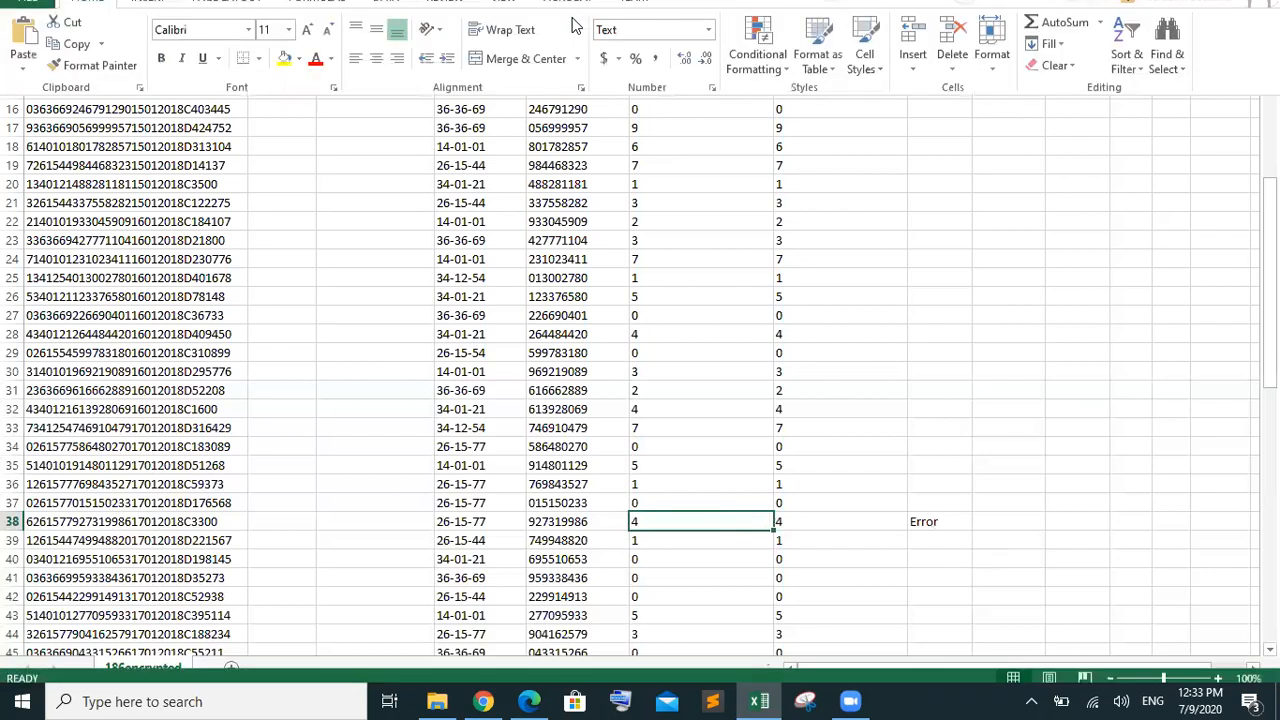
left_click(708, 72)
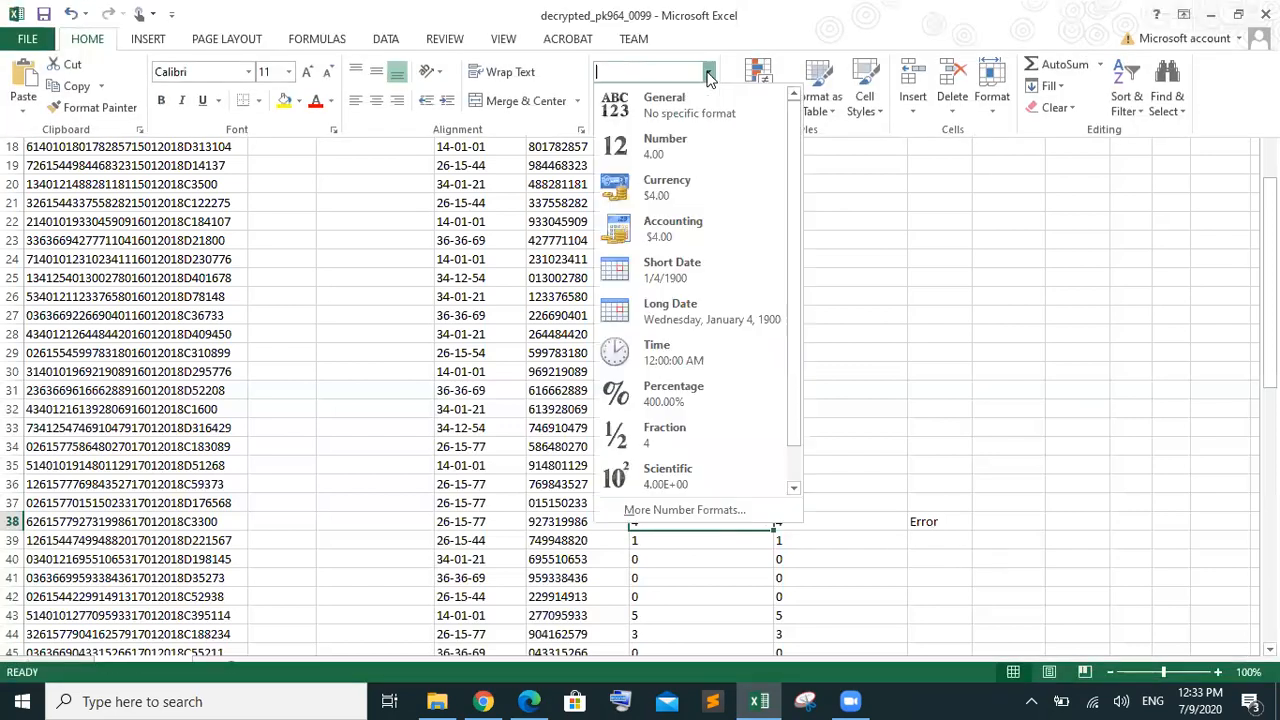
left_click(690, 145)
left_click(1031, 466)
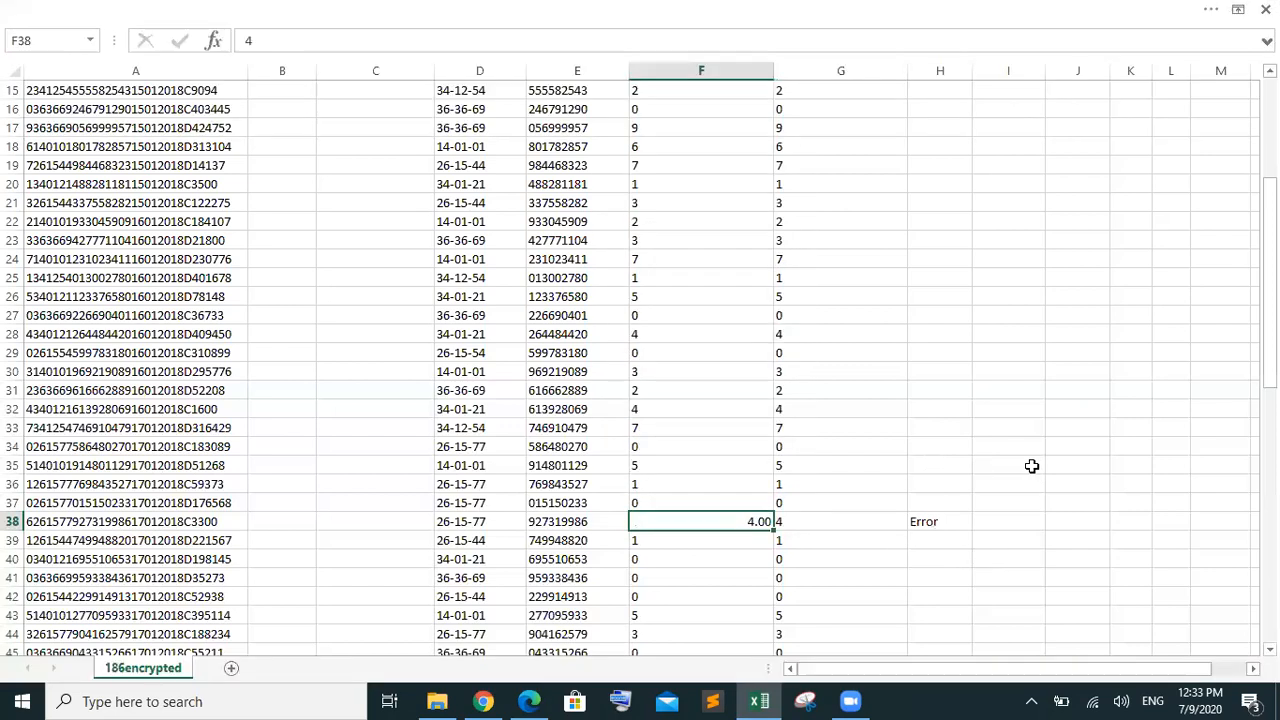
left_click(1012, 576)
left_click(704, 520)
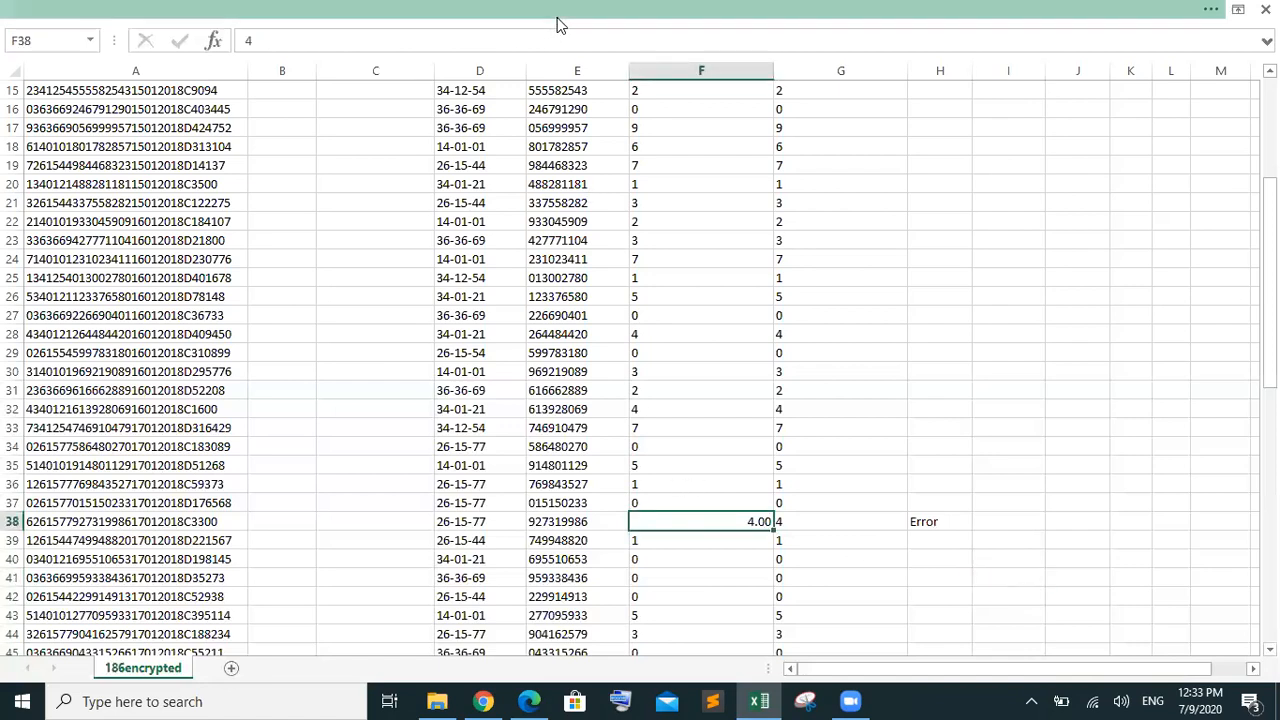
left_click(557, 18)
left_click(708, 72)
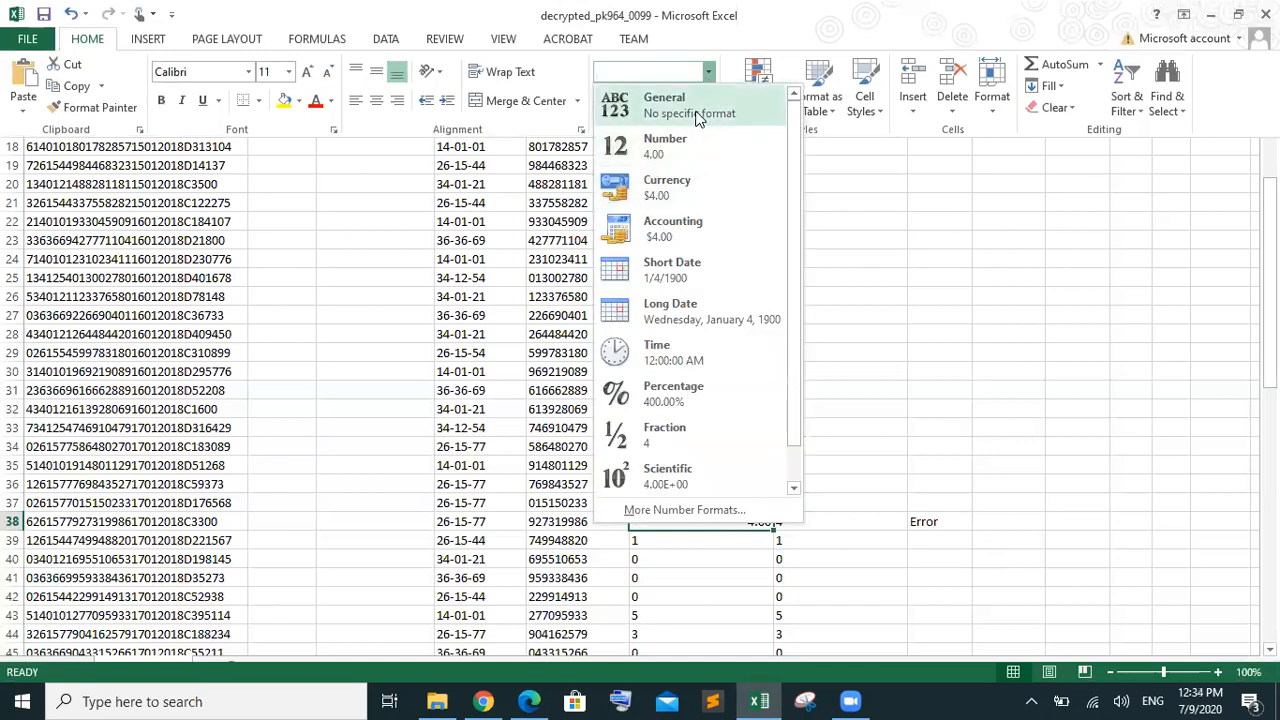
left_click(794, 455)
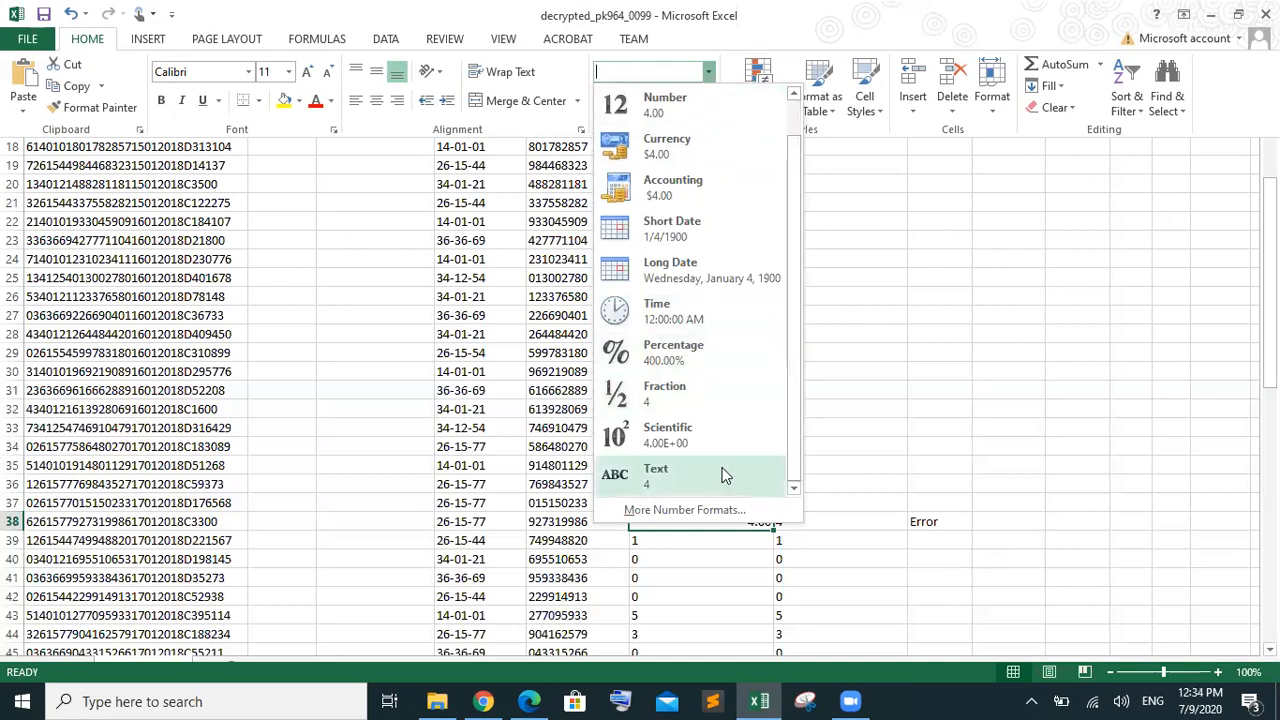
left_click(703, 484)
key("ctrl+shift+F1")
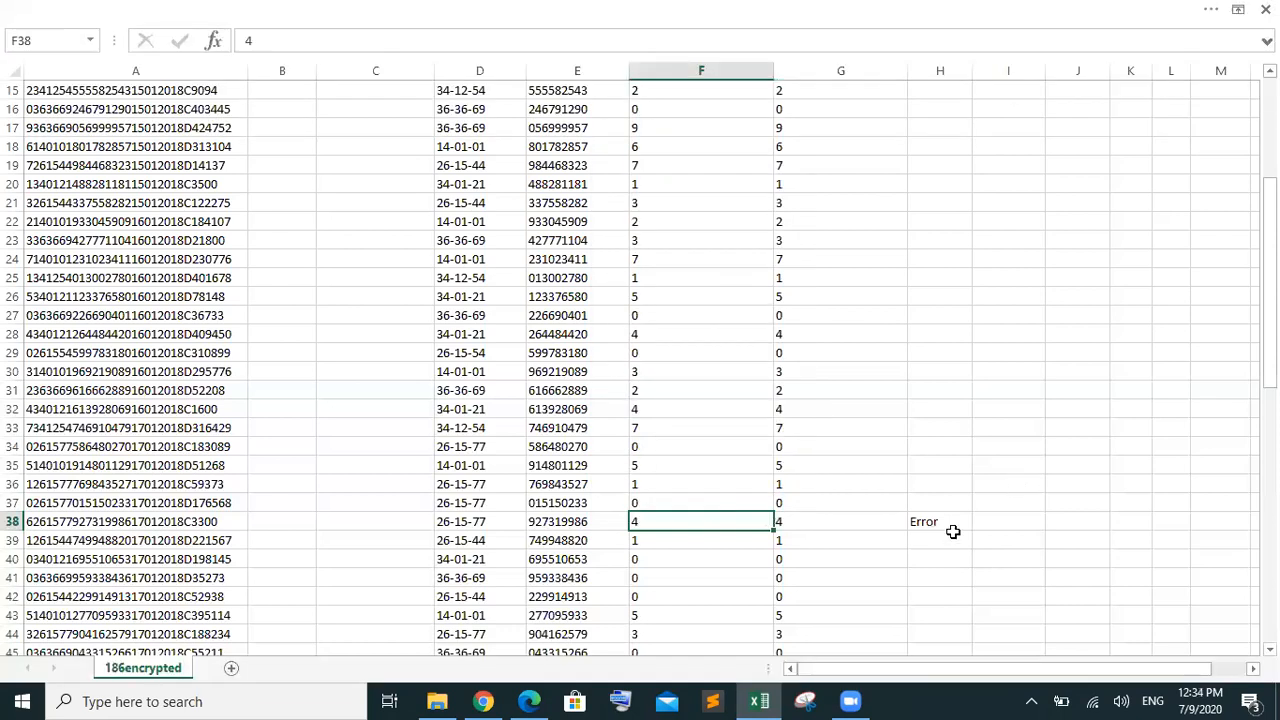
left_click(945, 537)
Try replacing <> with = in H38's formula, then cancel the edit
left_click(943, 520)
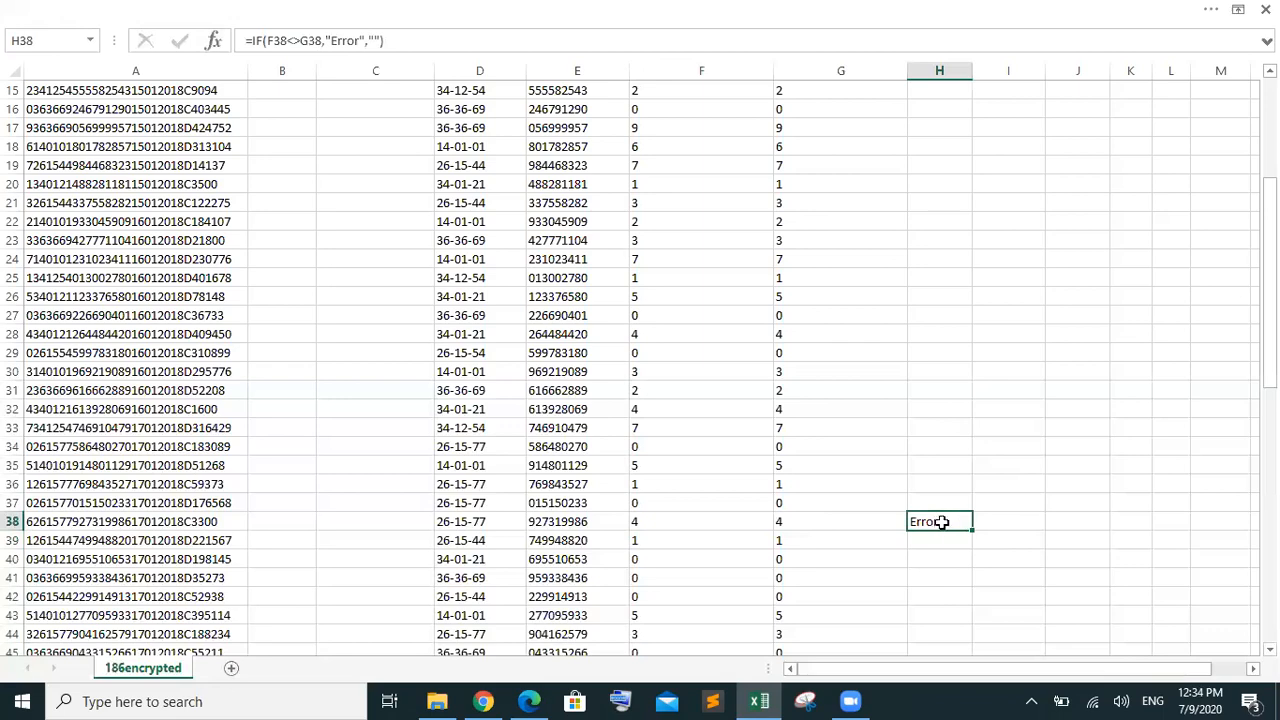
left_click_drag(1269, 282, 1269, 180)
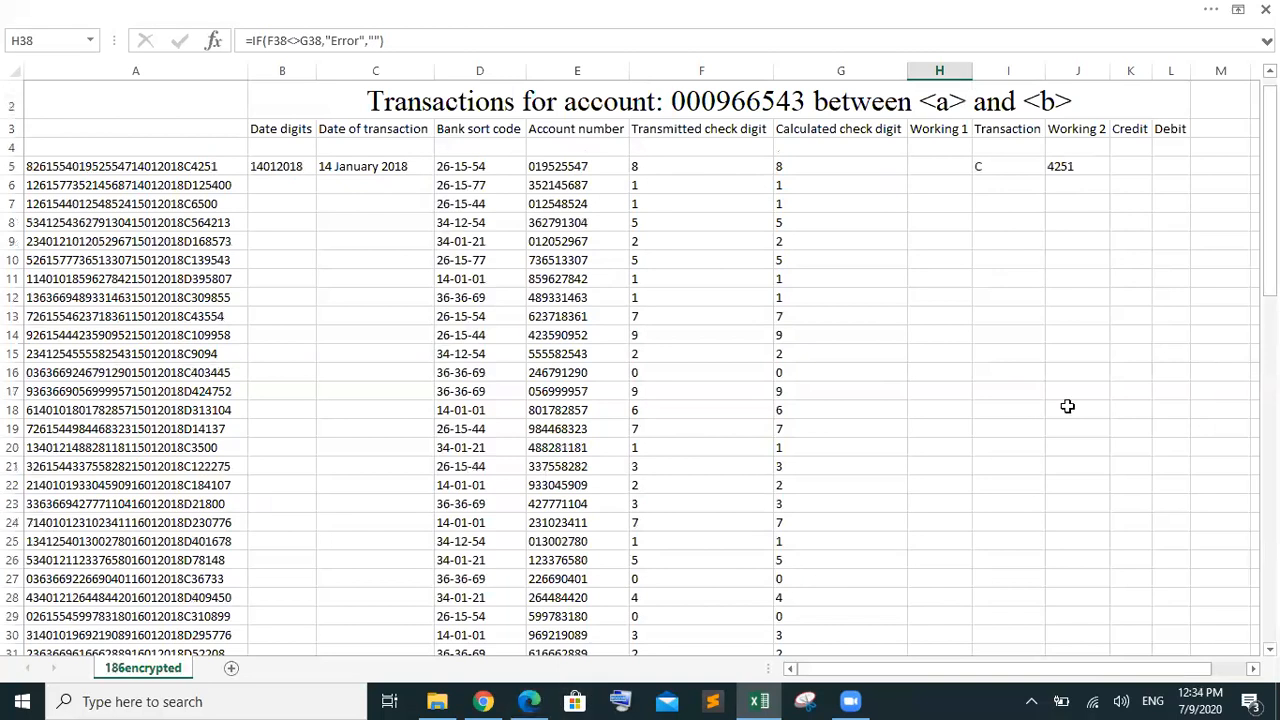
left_click_drag(1269, 180, 1269, 290)
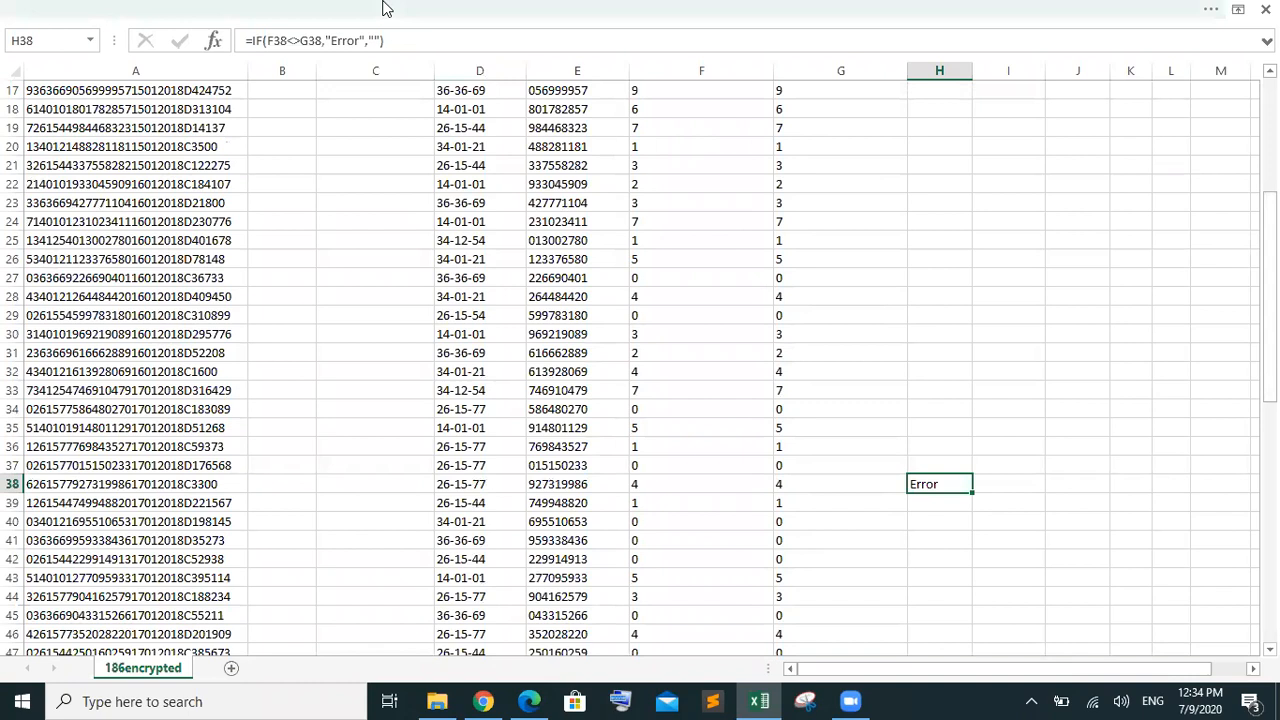
left_click(300, 41)
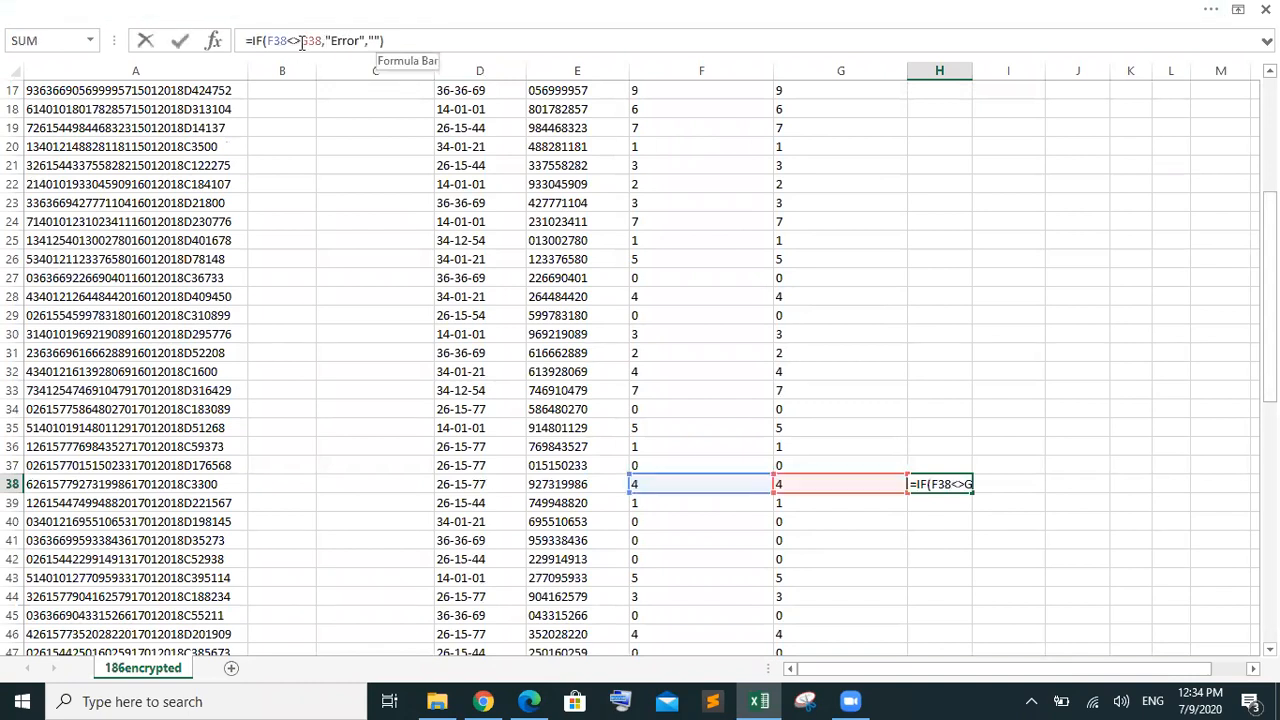
key("BackSpace")
key("BackSpace")
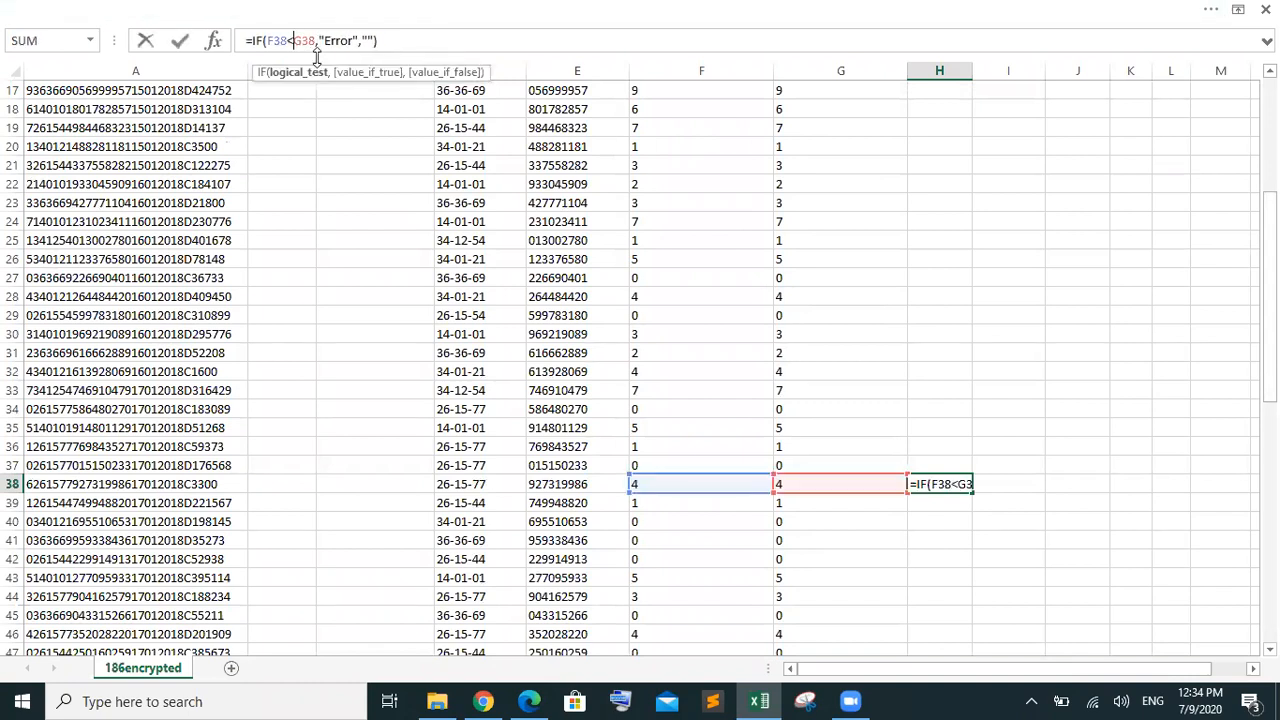
type("=")
left_click(1112, 367)
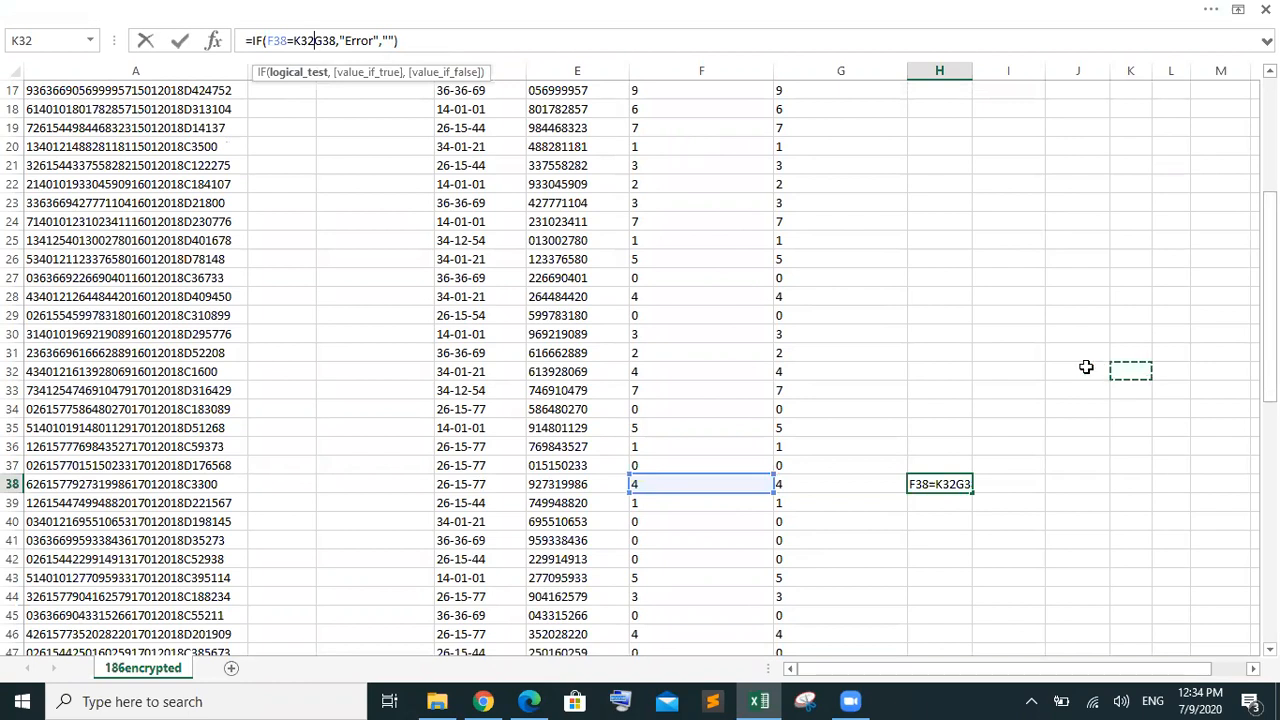
key("Escape")
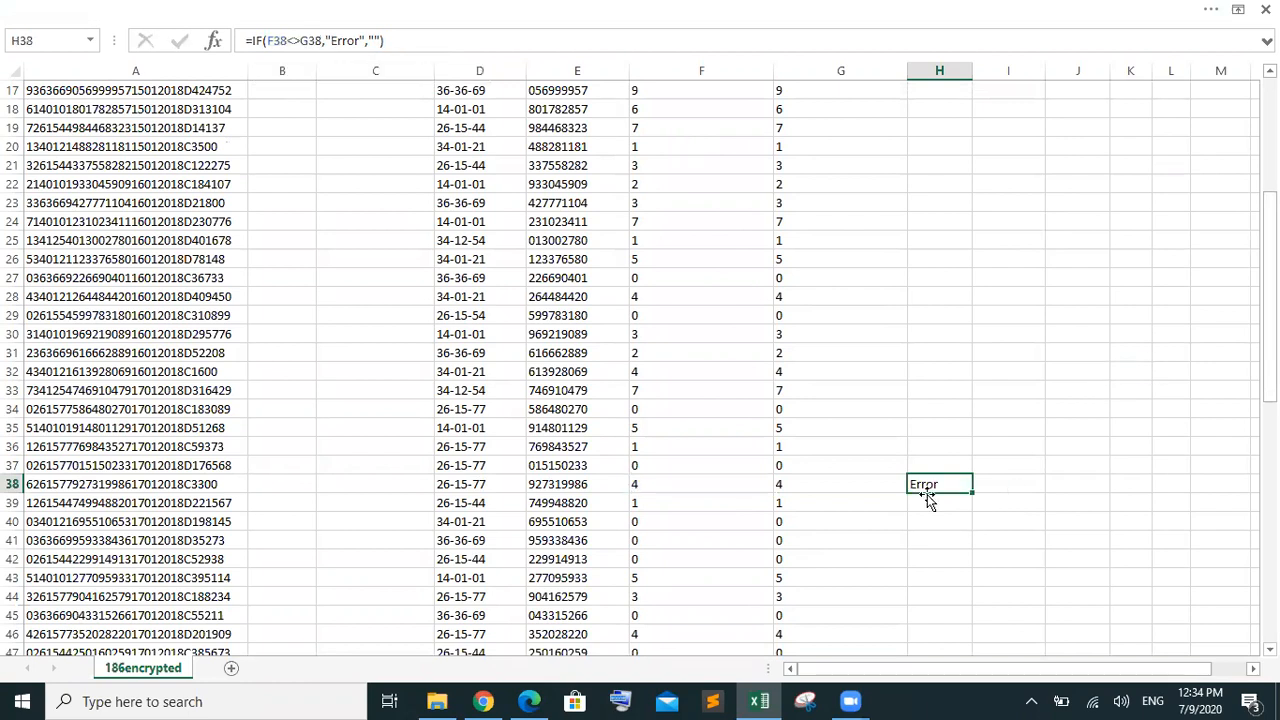
Change H38's formula to =IF(F38=G38,"Error","") and commit it
double_click(931, 484)
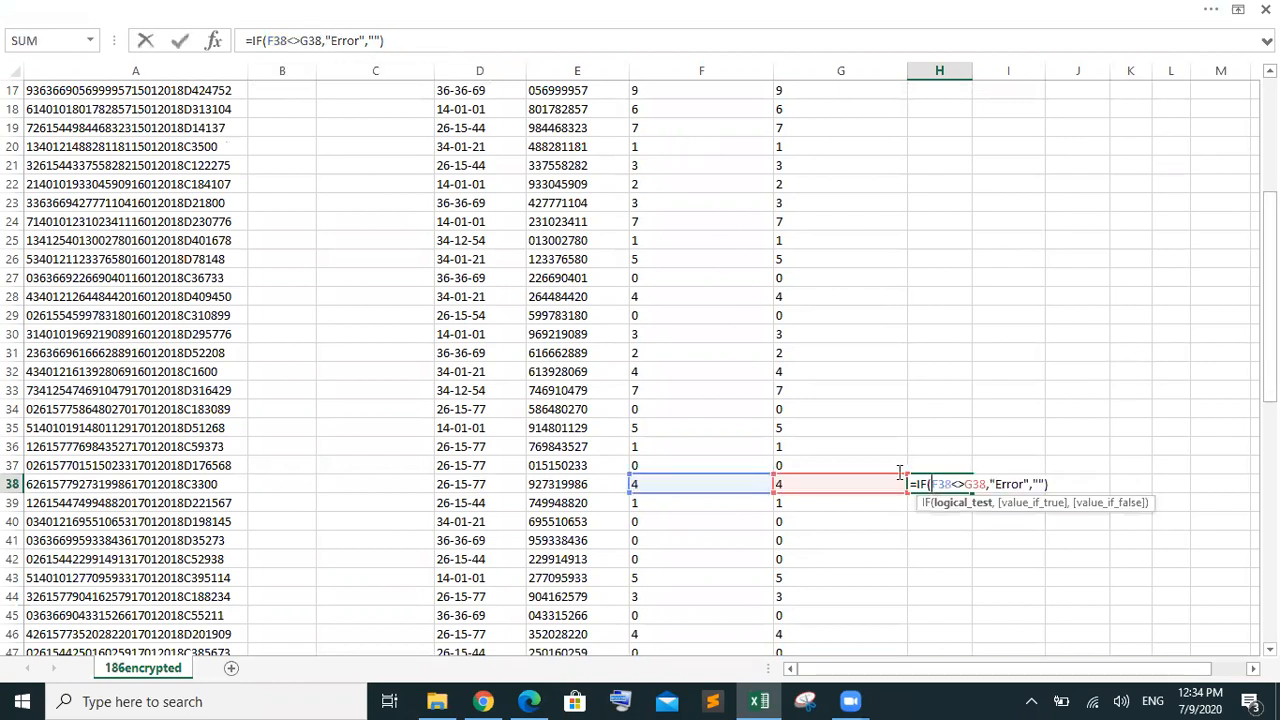
left_click(303, 40)
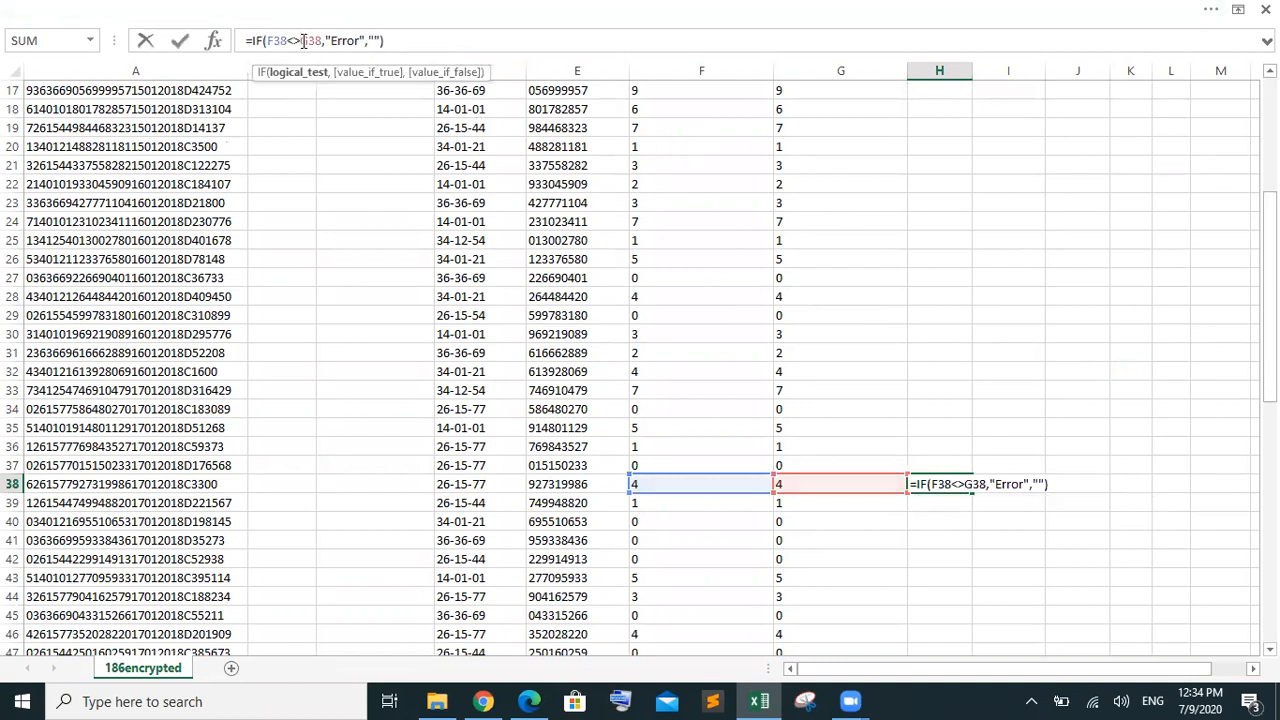
key("BackSpace")
key("BackSpace")
key("F1")
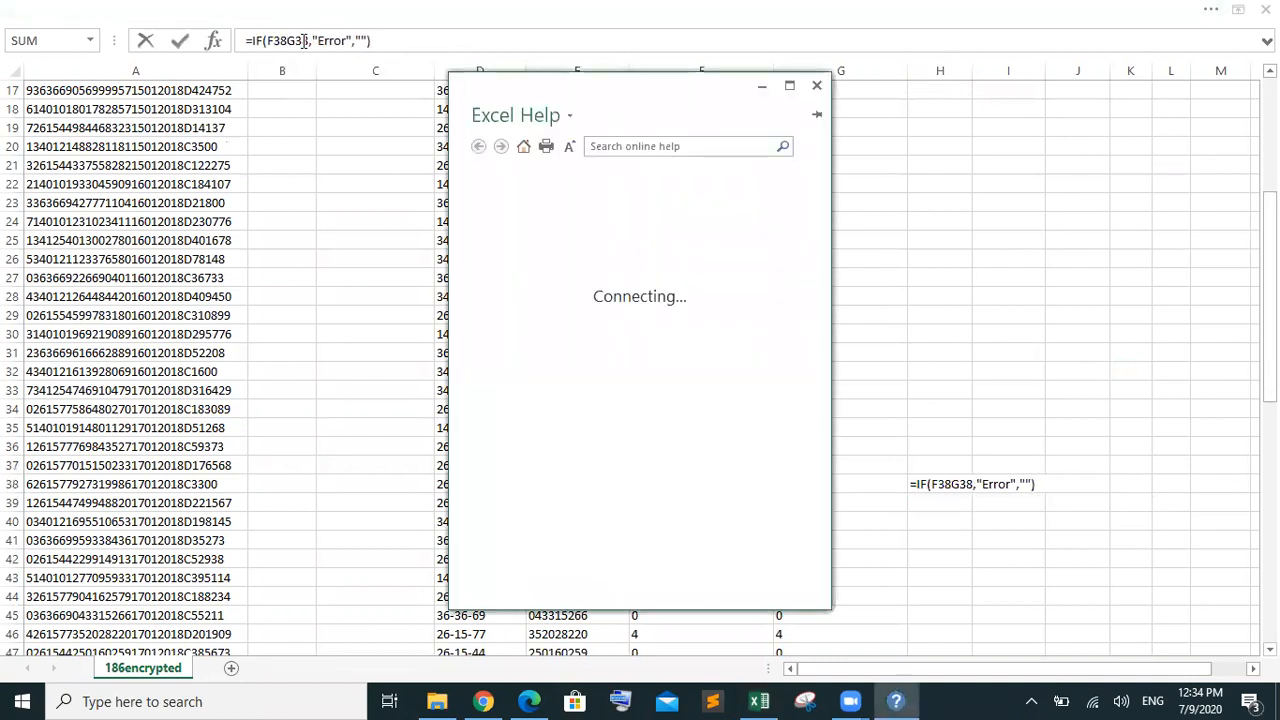
left_click(816, 85)
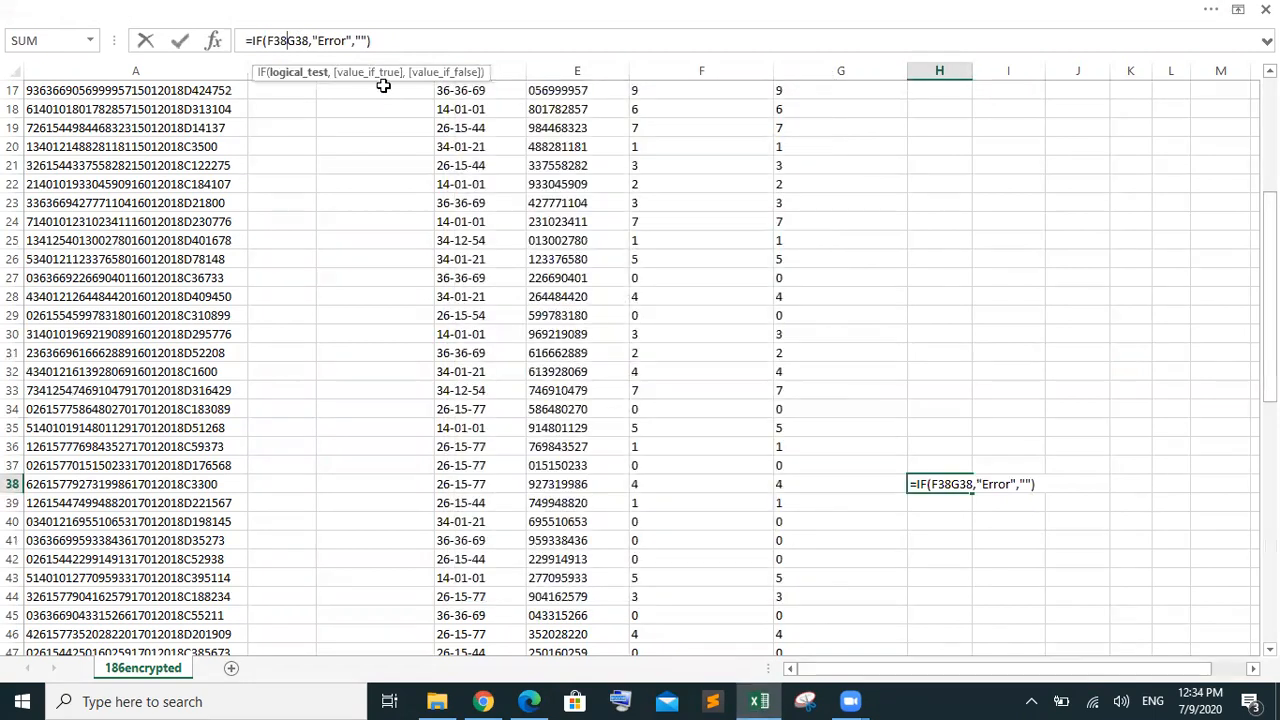
type("=")
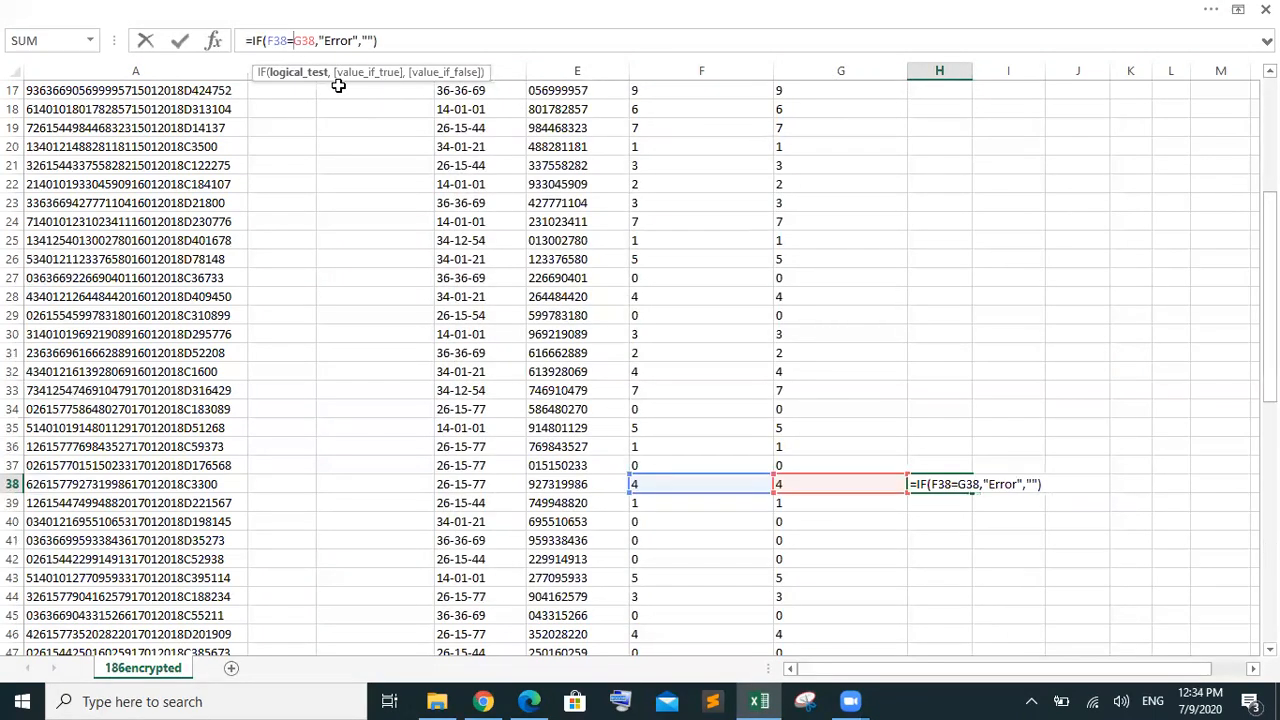
key("Return")
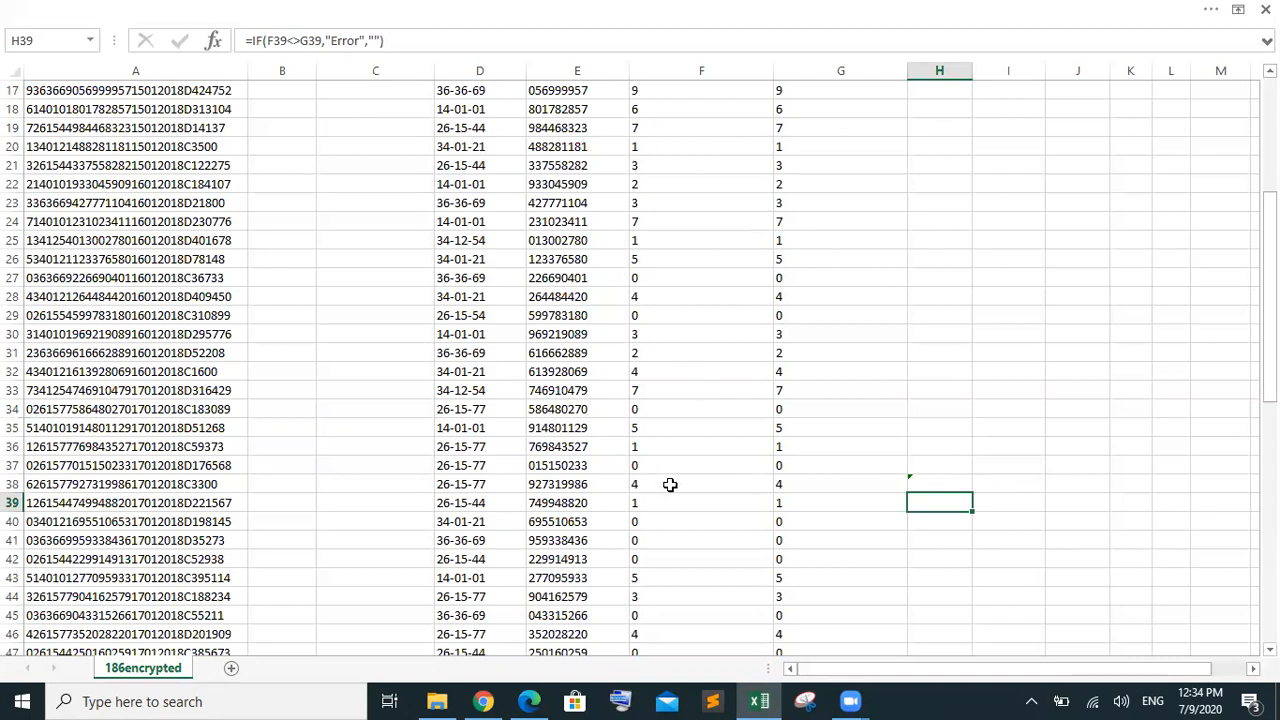
Format G38 as Text using the Number Format list
left_click(670, 484)
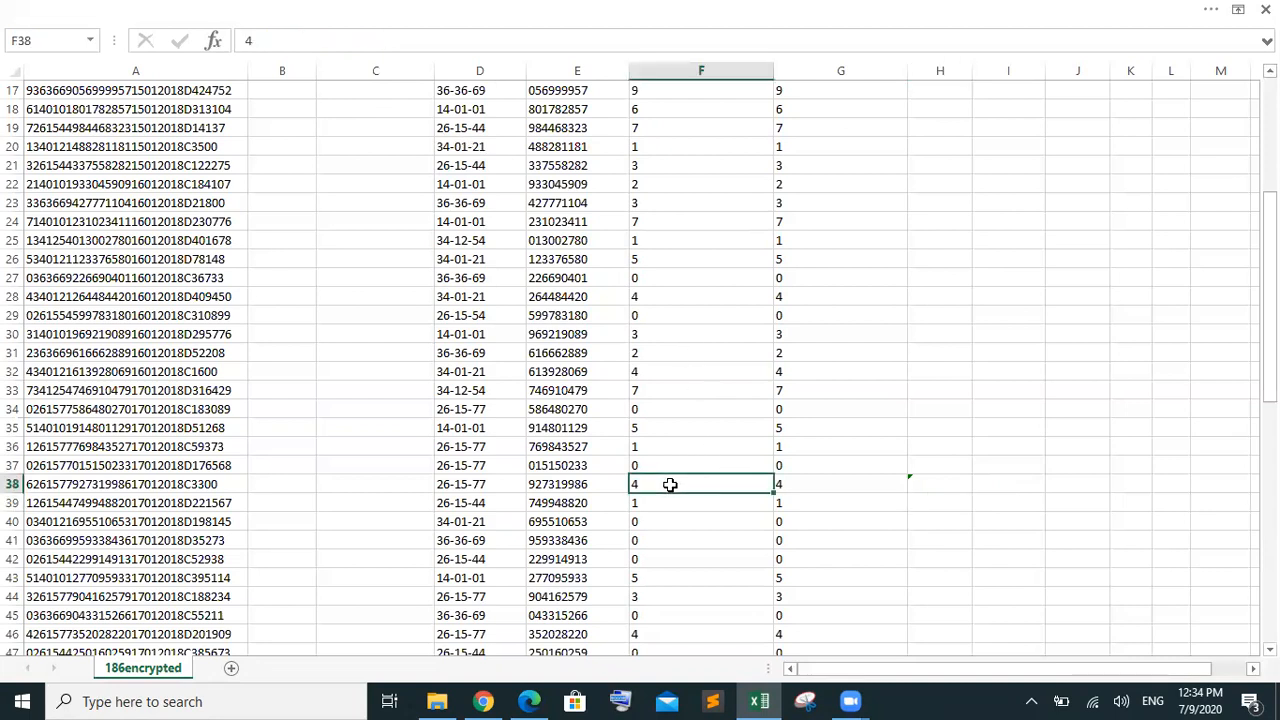
left_click(810, 488)
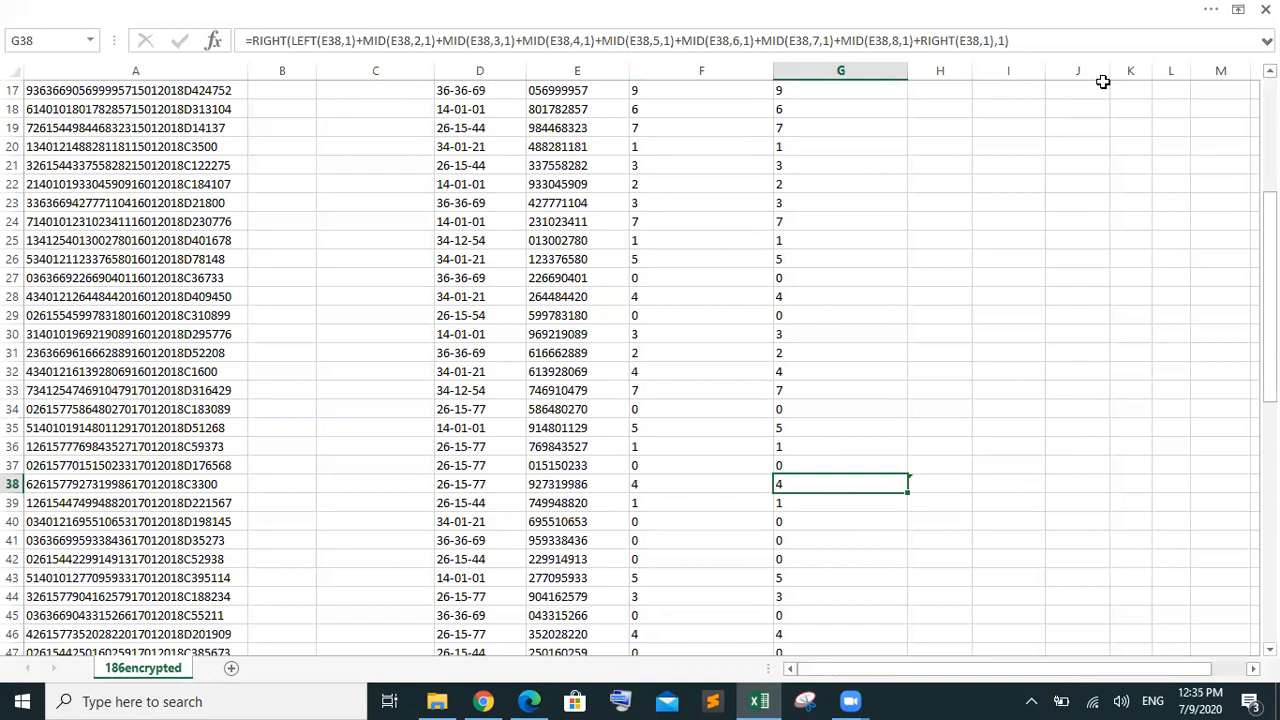
left_click(531, 18)
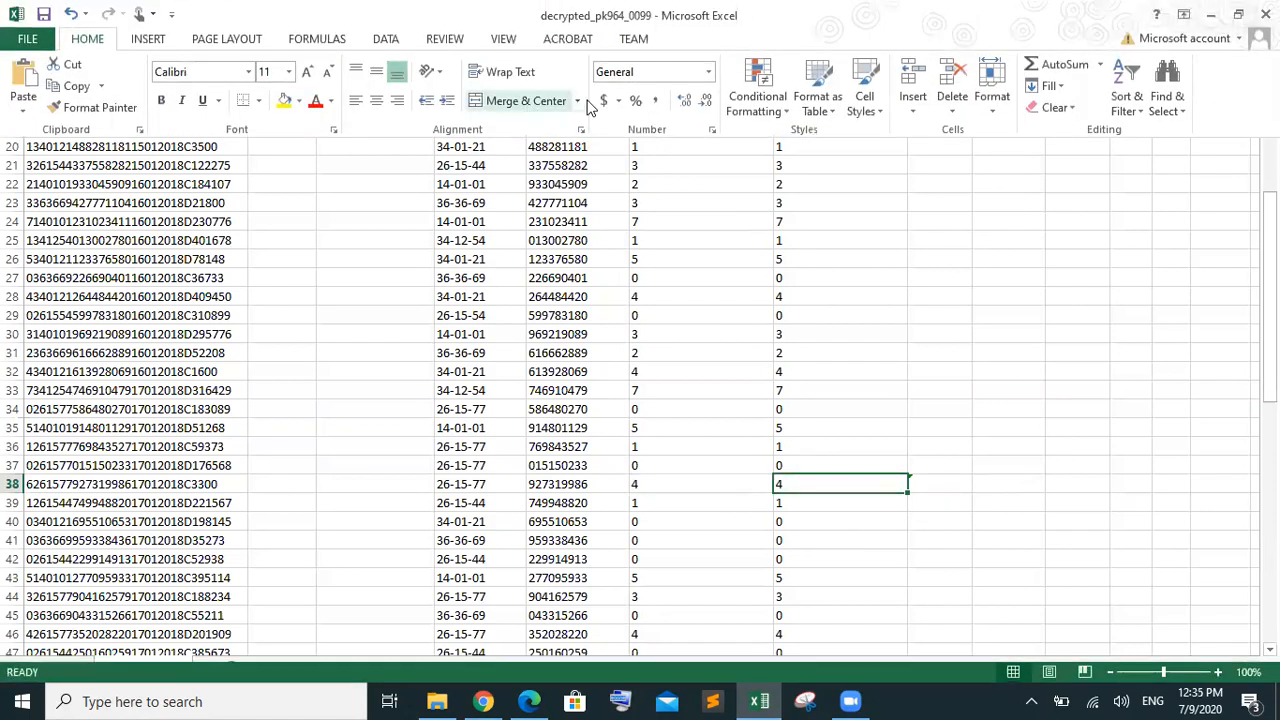
left_click(709, 73)
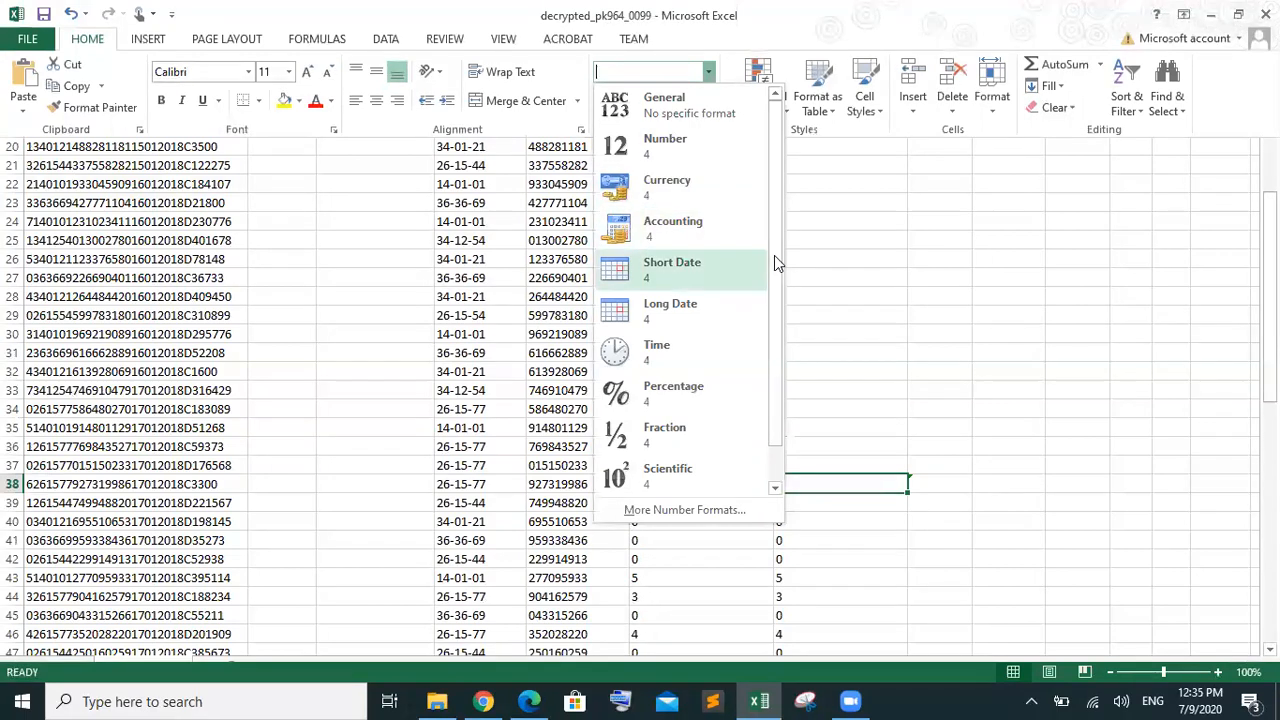
scroll(755, 390, "down", 1)
left_click(682, 478)
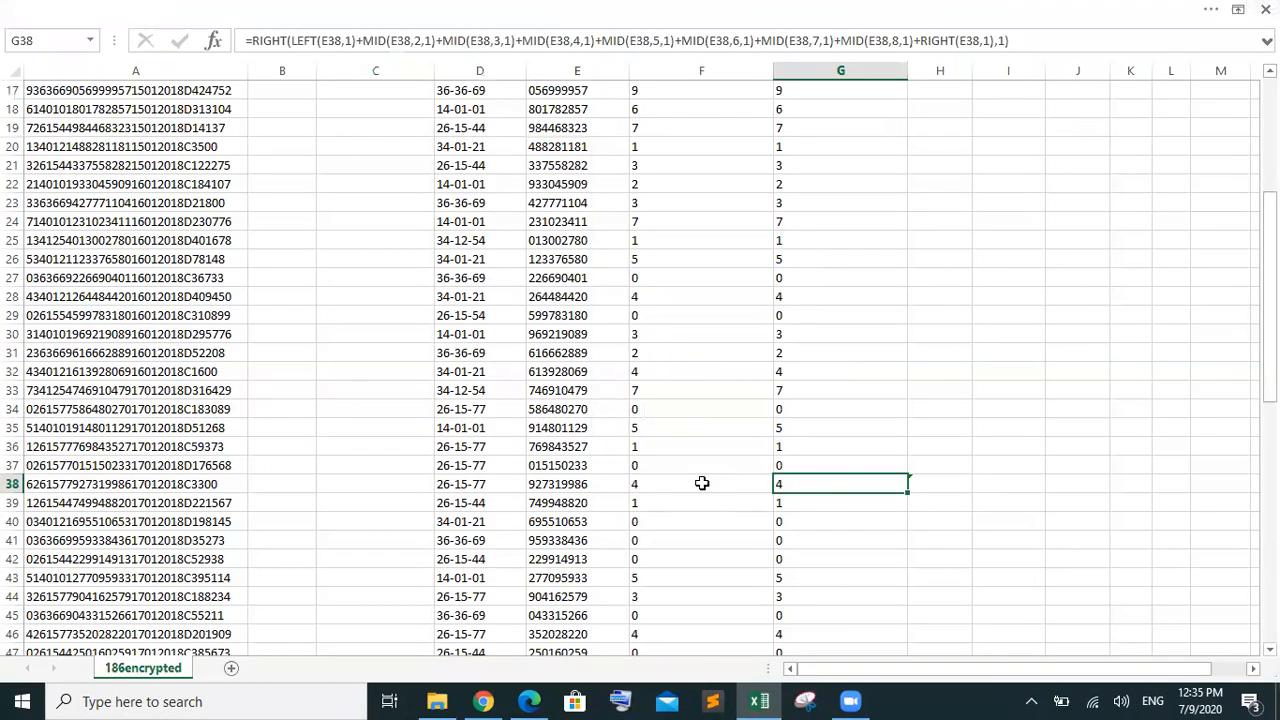
Format F38 as Text as well
left_click(702, 483)
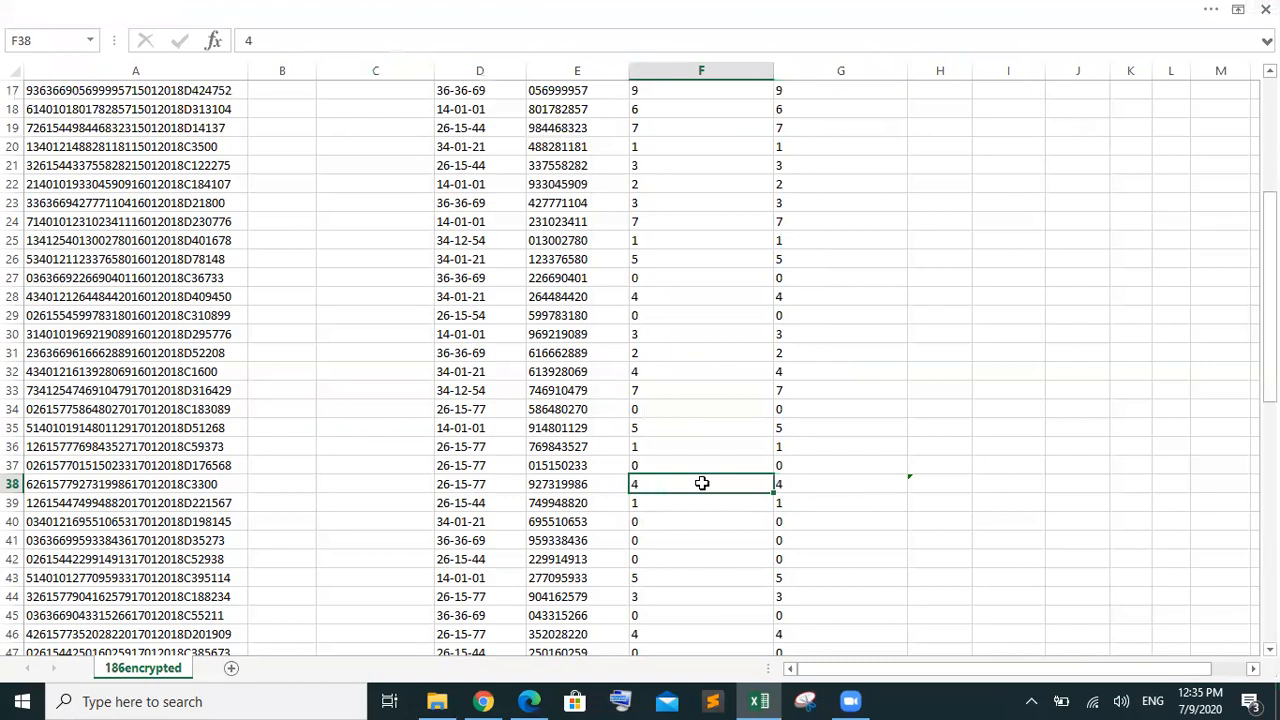
left_click(738, 14)
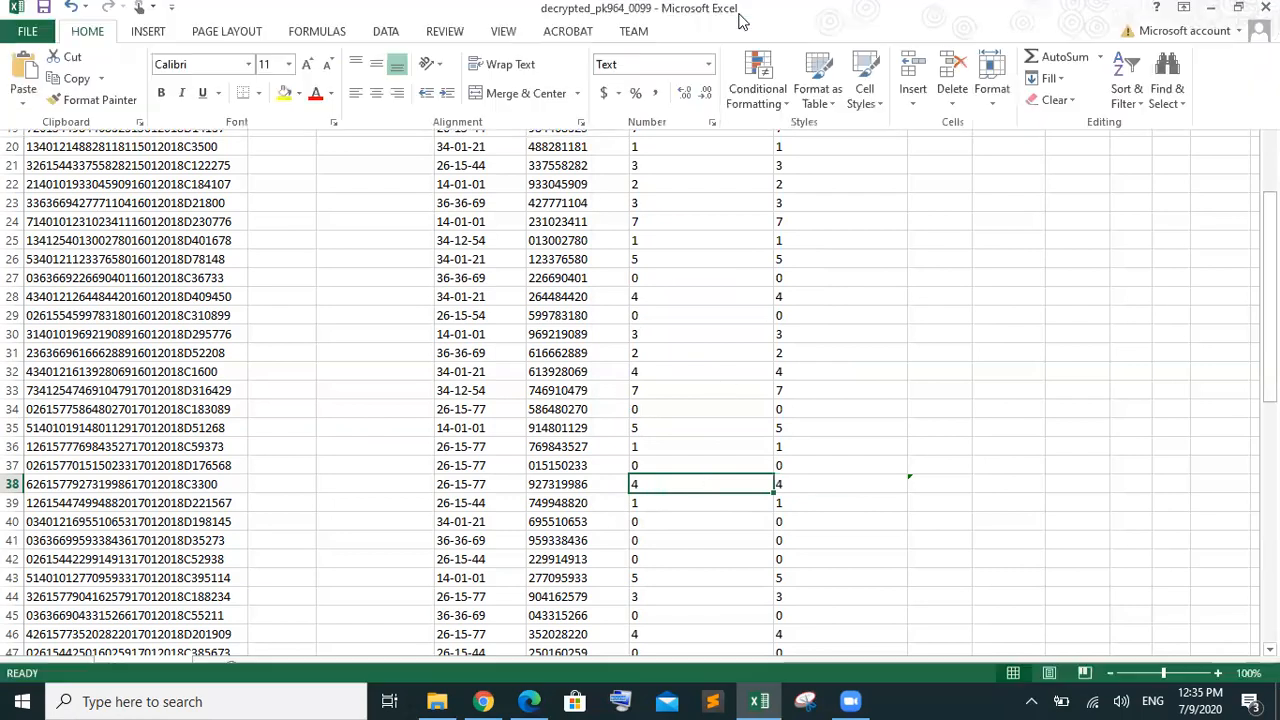
left_click(708, 72)
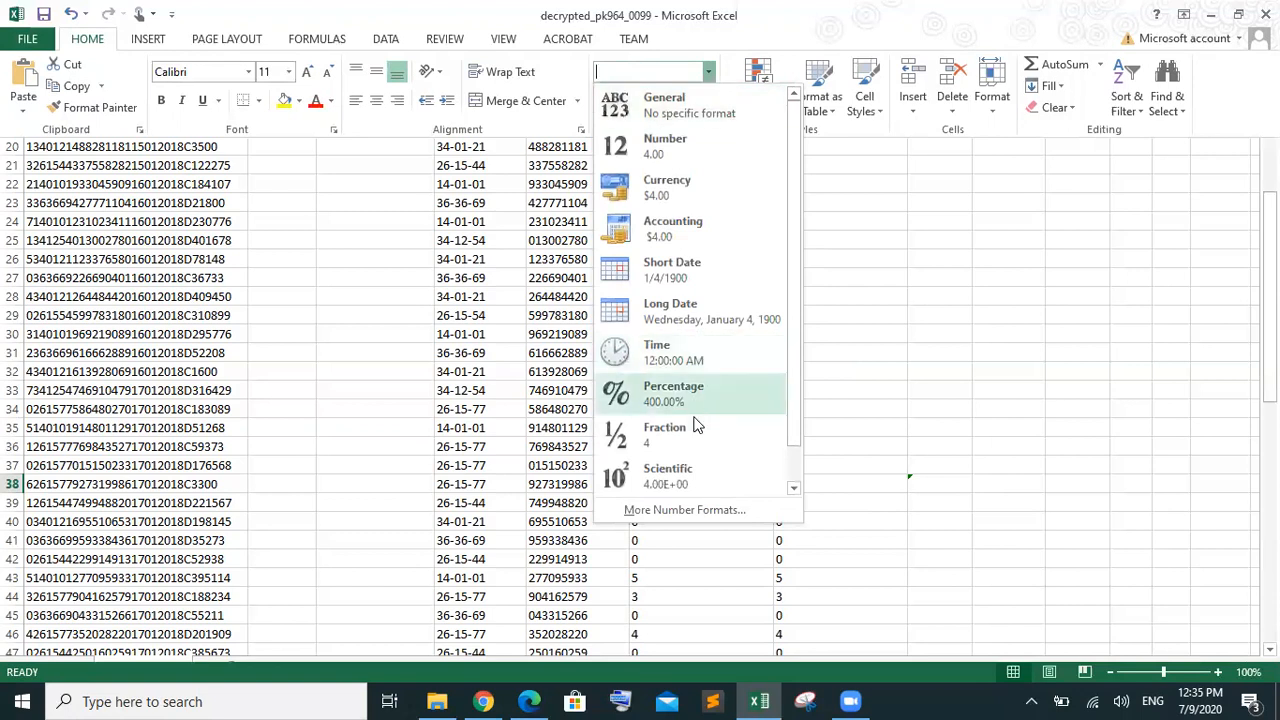
left_click(793, 488)
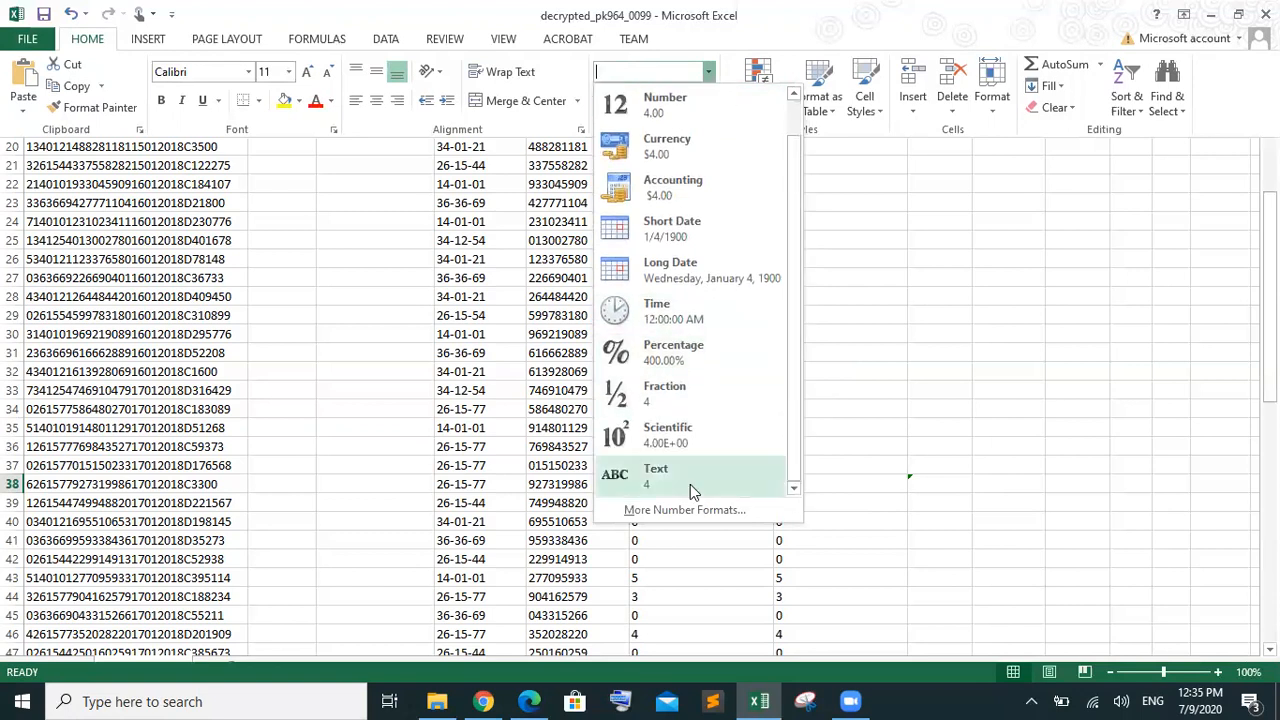
left_click(690, 484)
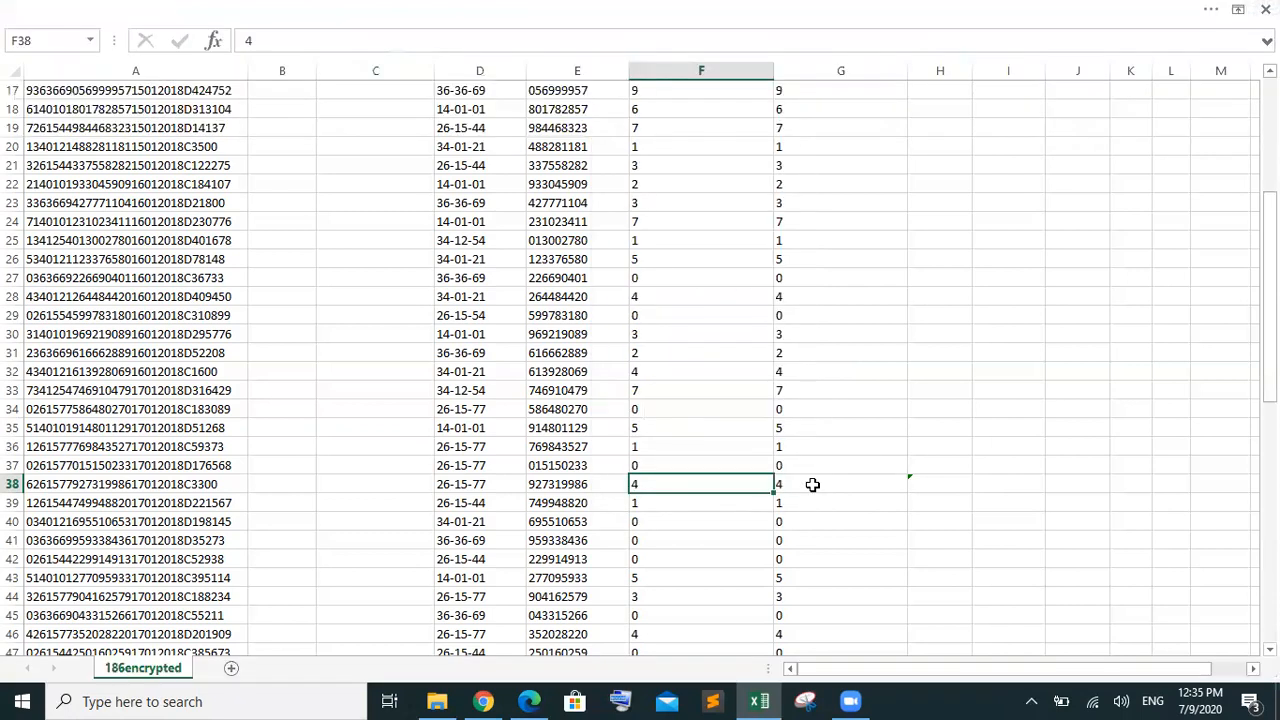
Compare F38 and G38, then open H38's inconsistent-formula warning options
left_click(812, 484)
left_click(642, 488)
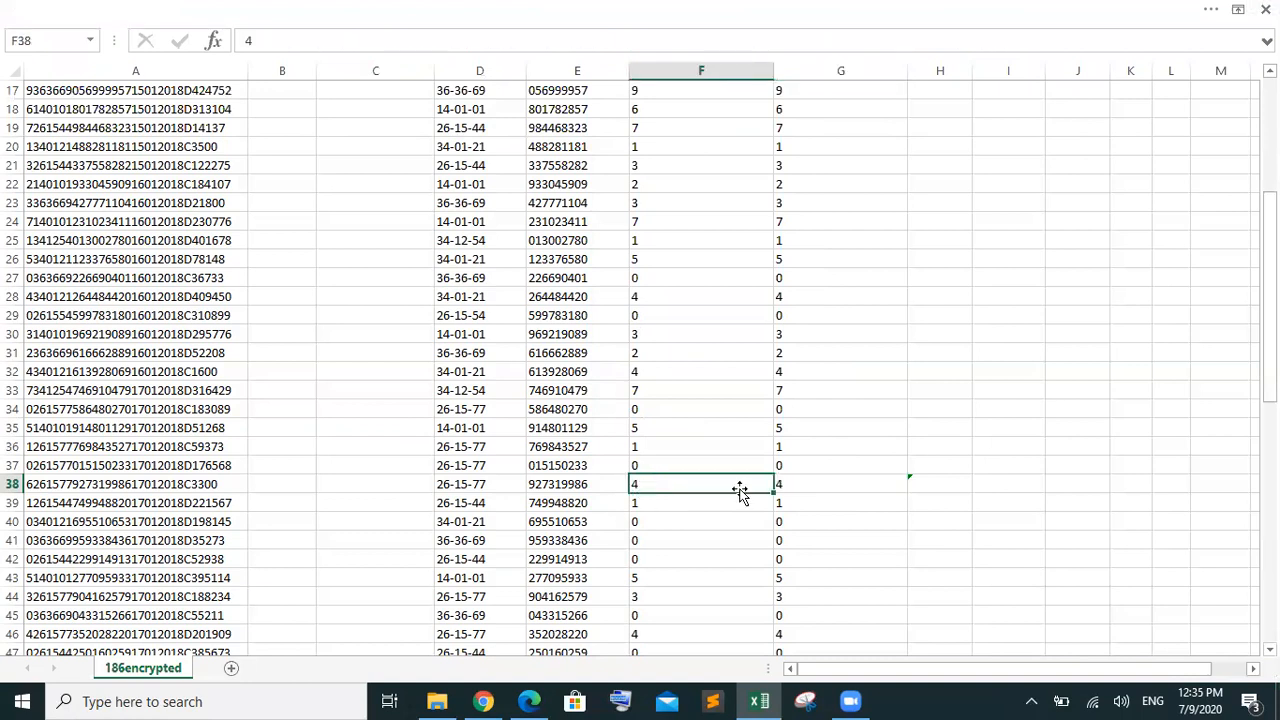
left_click(803, 488)
left_click(692, 488)
left_click(786, 488)
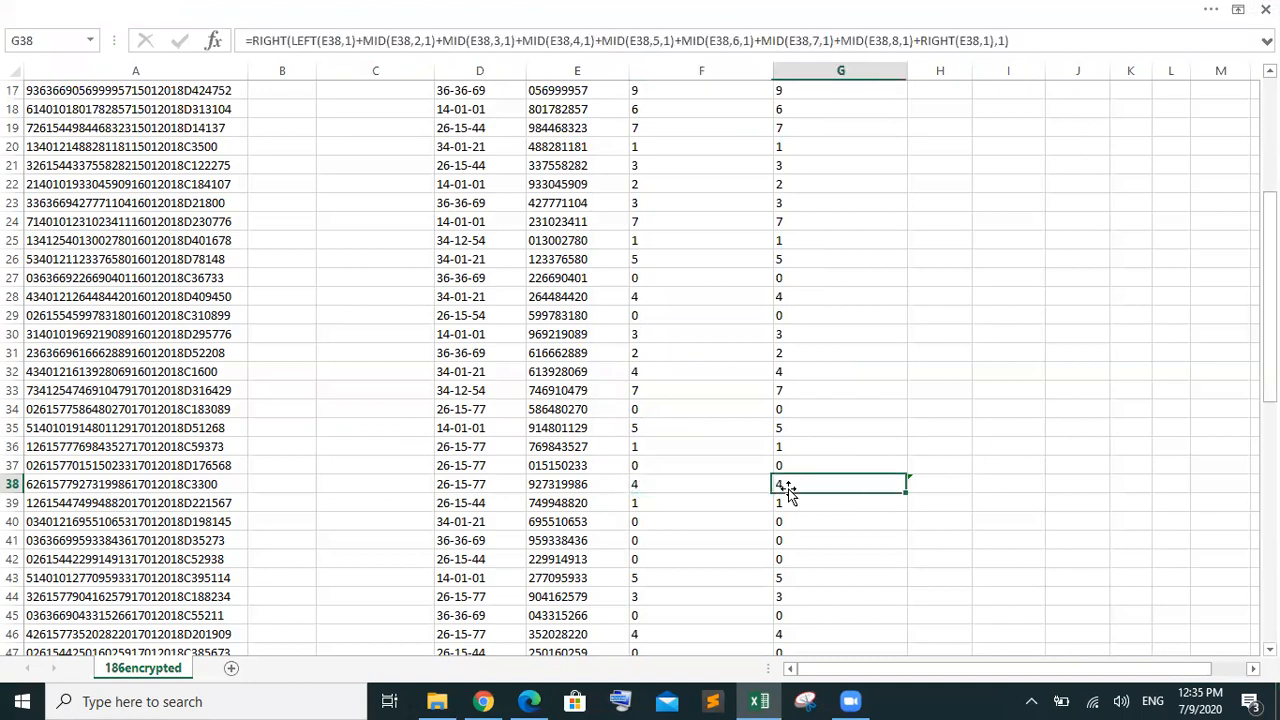
left_click(938, 484)
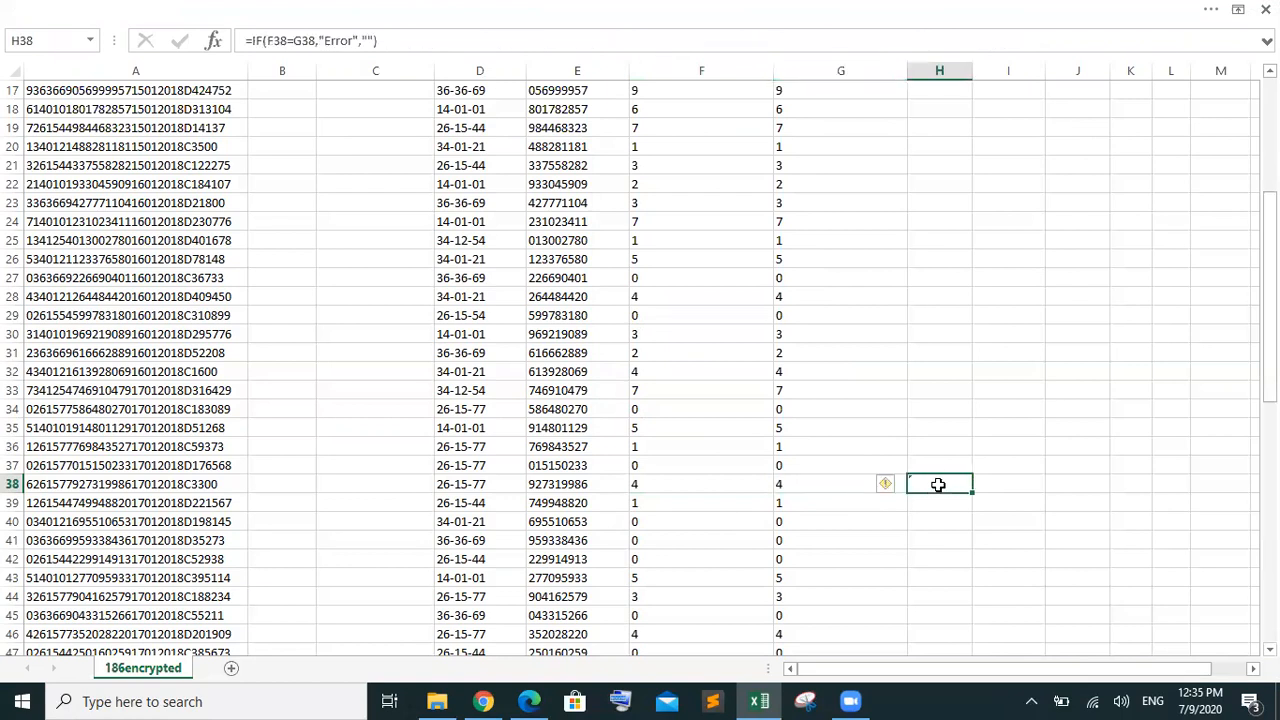
left_click(890, 488)
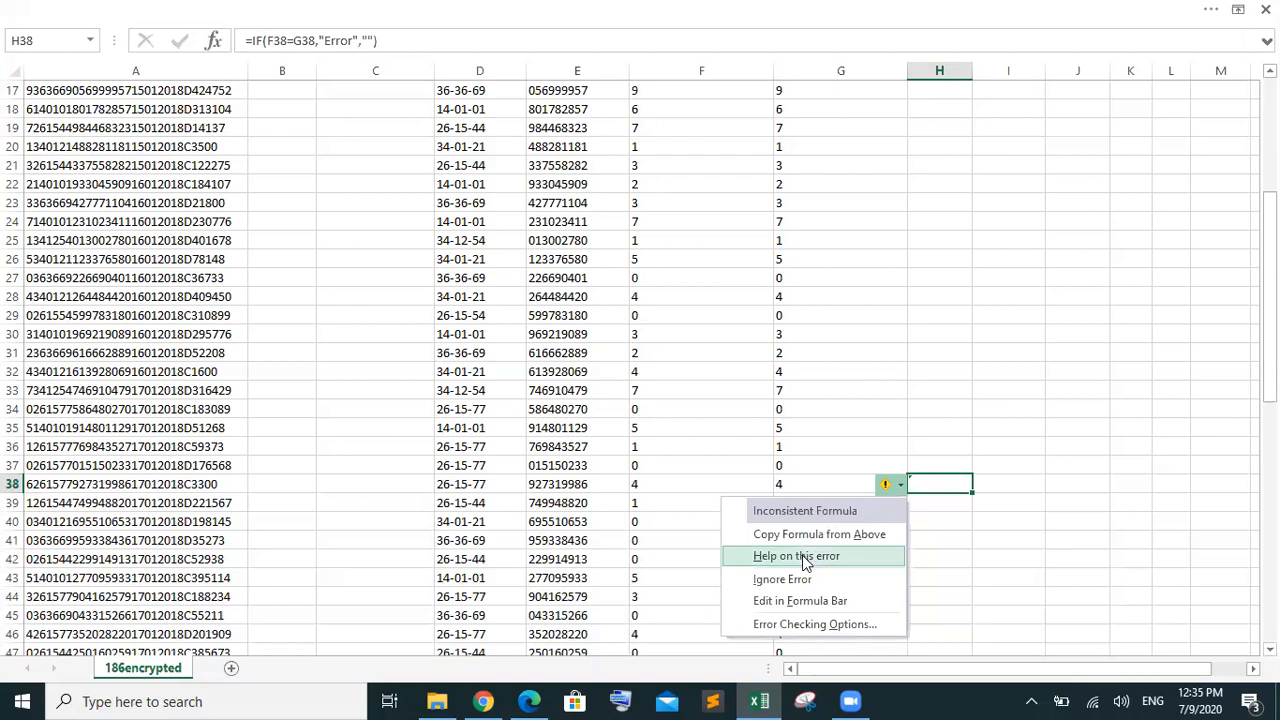
Check the inconsistent-formula help, then fill F38's value 4 right into G38
left_click(805, 562)
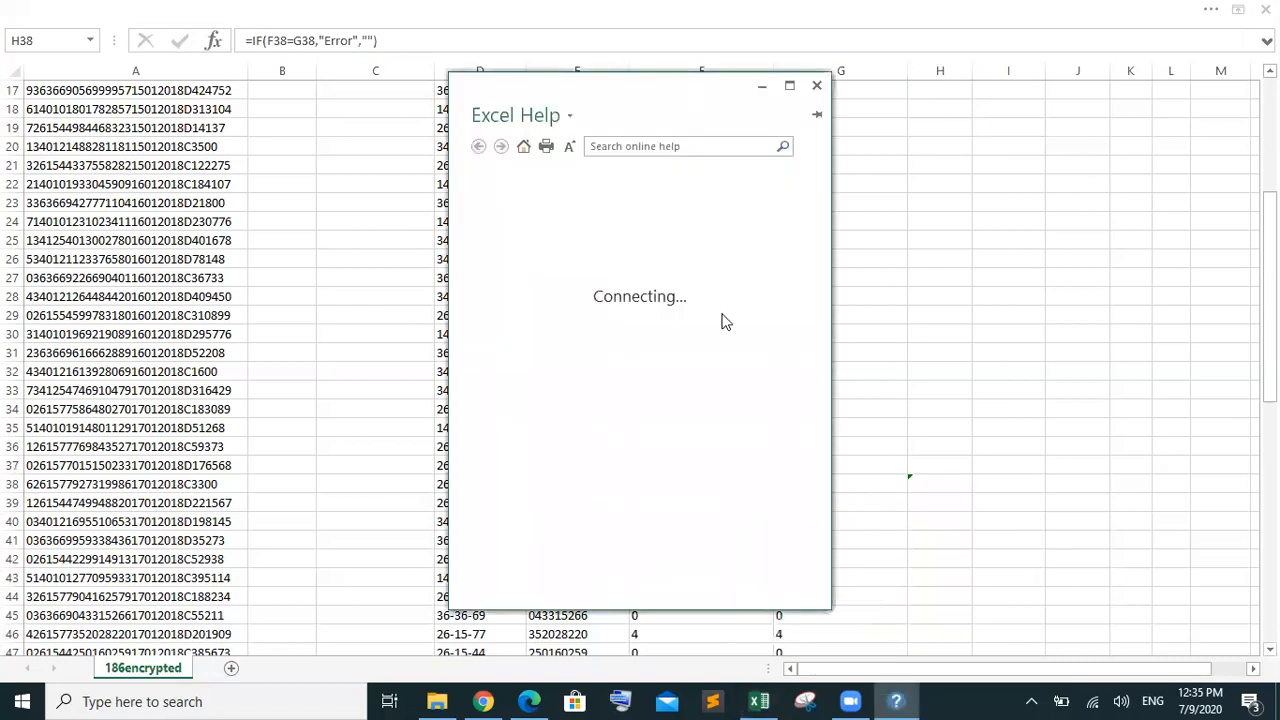
left_click(816, 86)
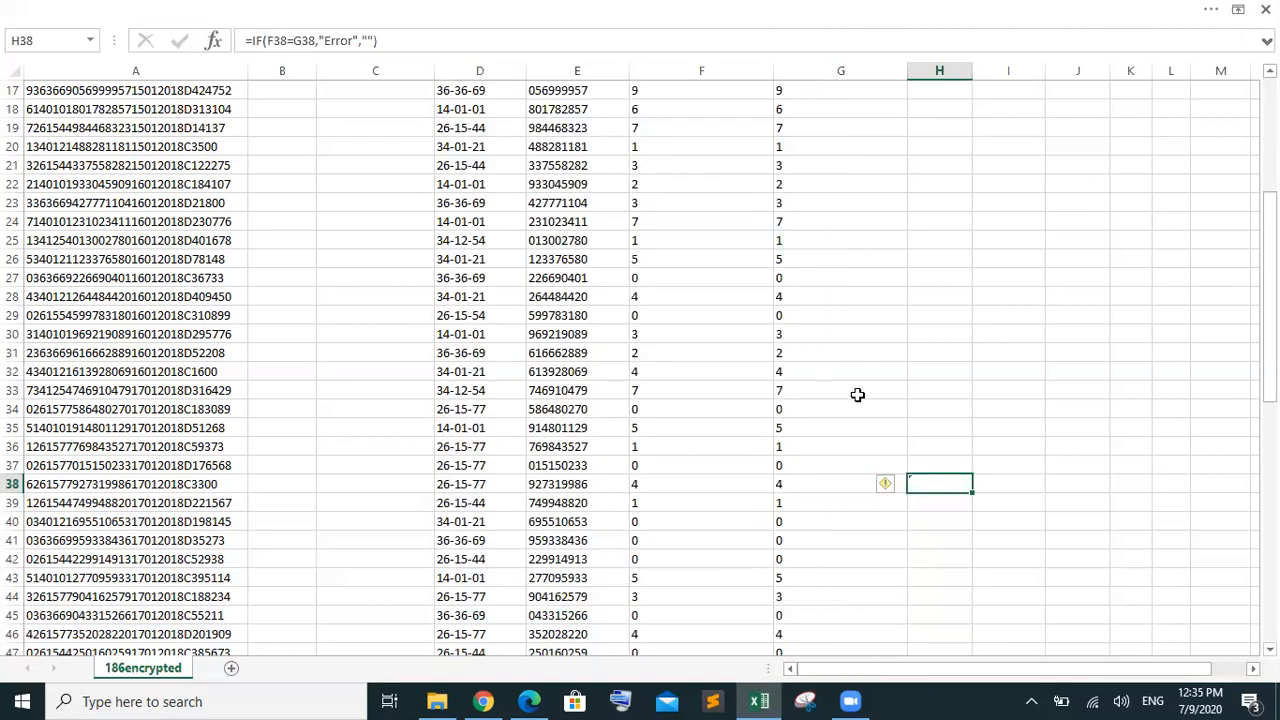
left_click(822, 495)
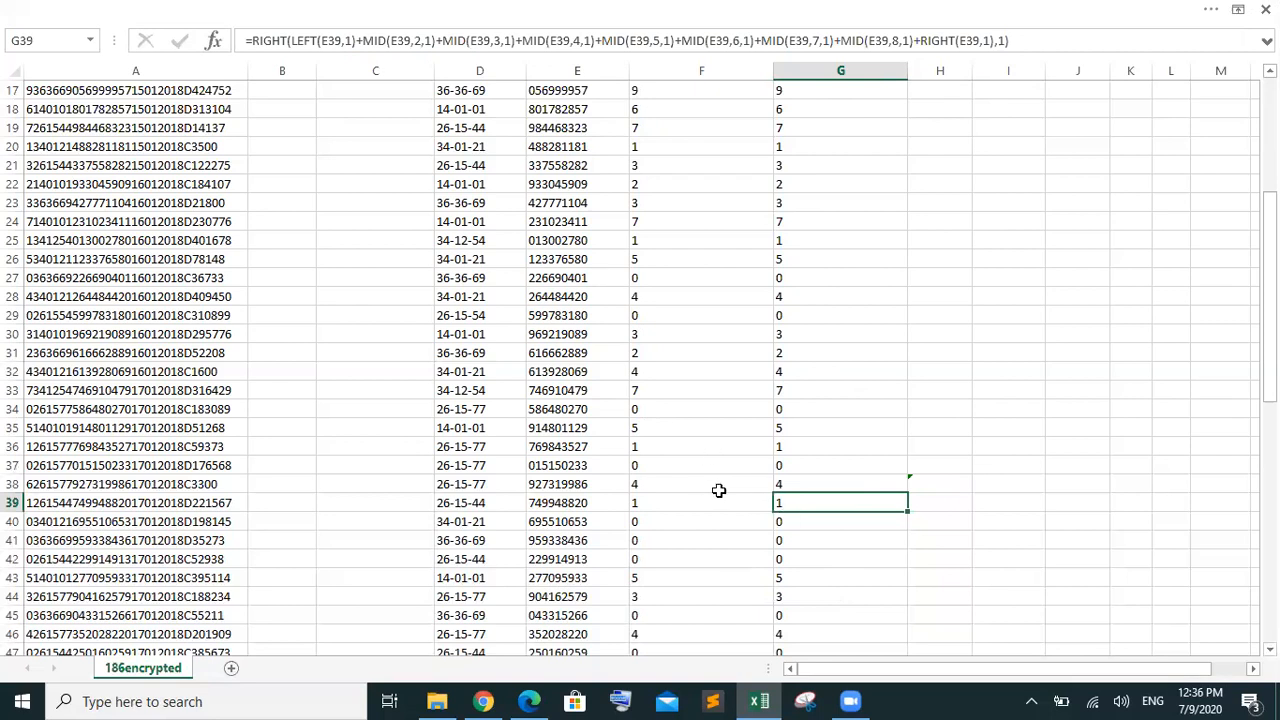
left_click(730, 486)
left_click_drag(778, 487, 814, 491)
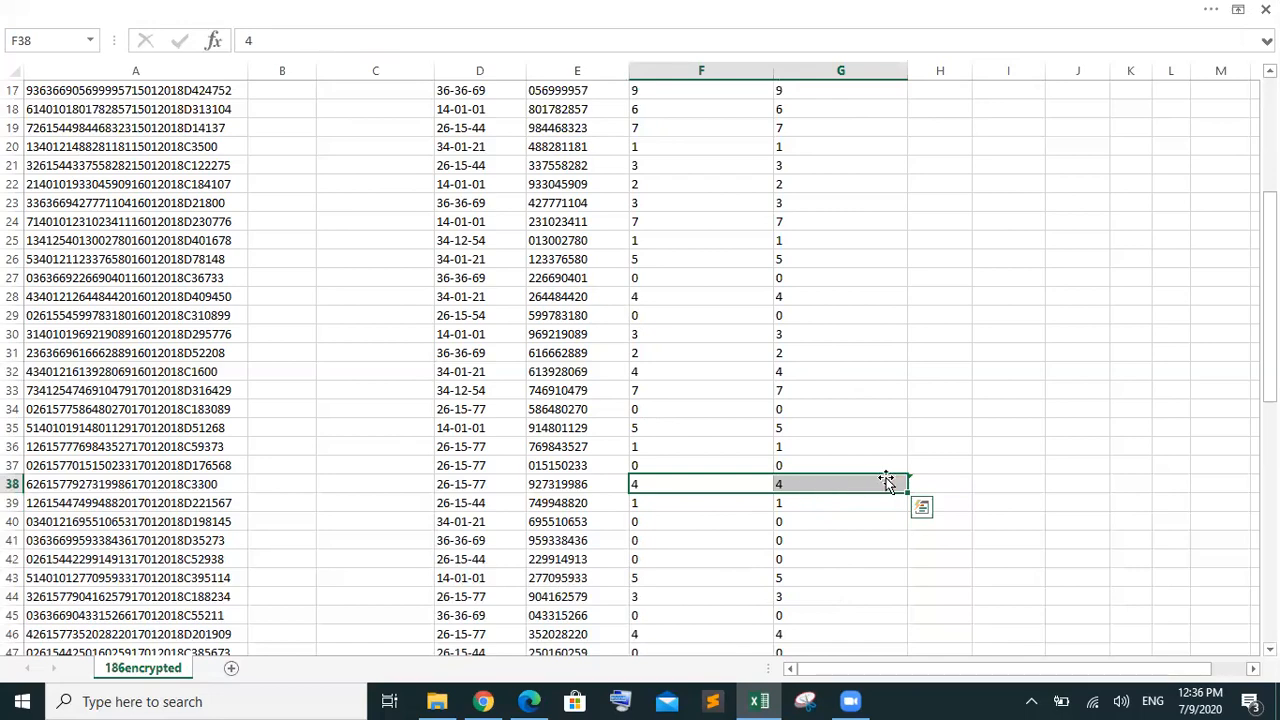
left_click_drag(1269, 312, 1221, 160)
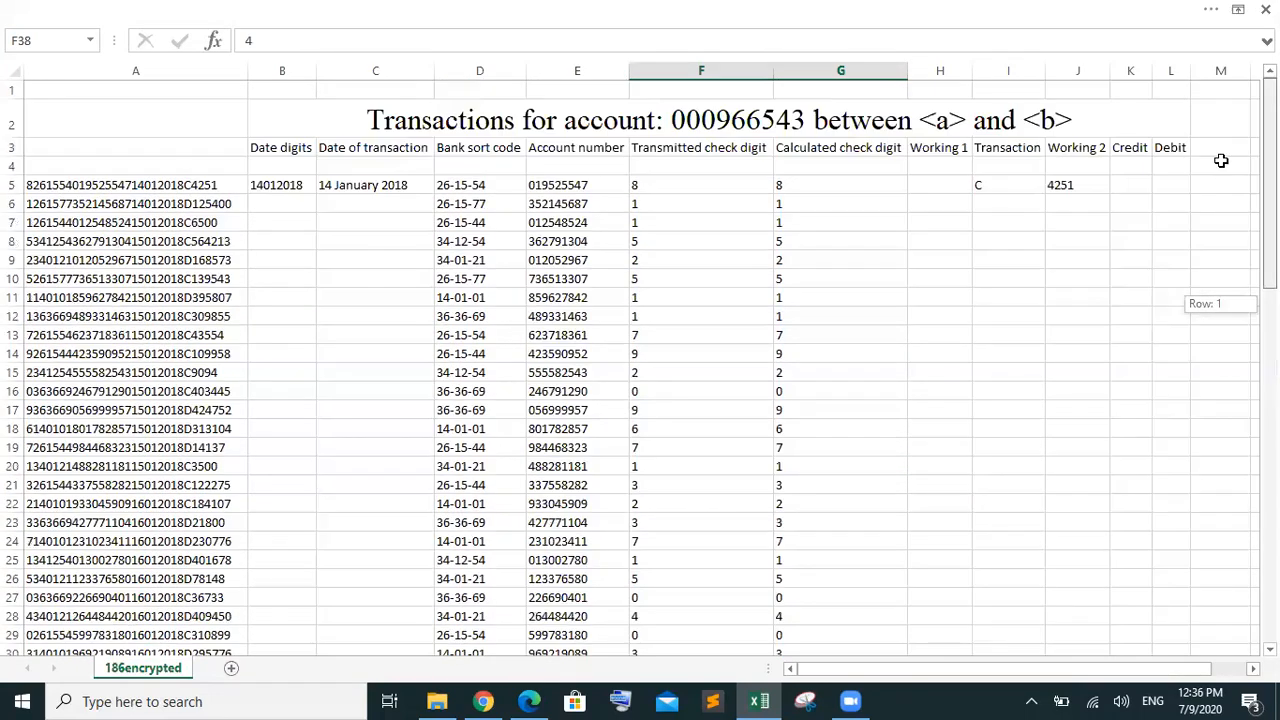
Compare the IF error formulas in H5 and H38, then switch to the question paper PDF
left_click(930, 185)
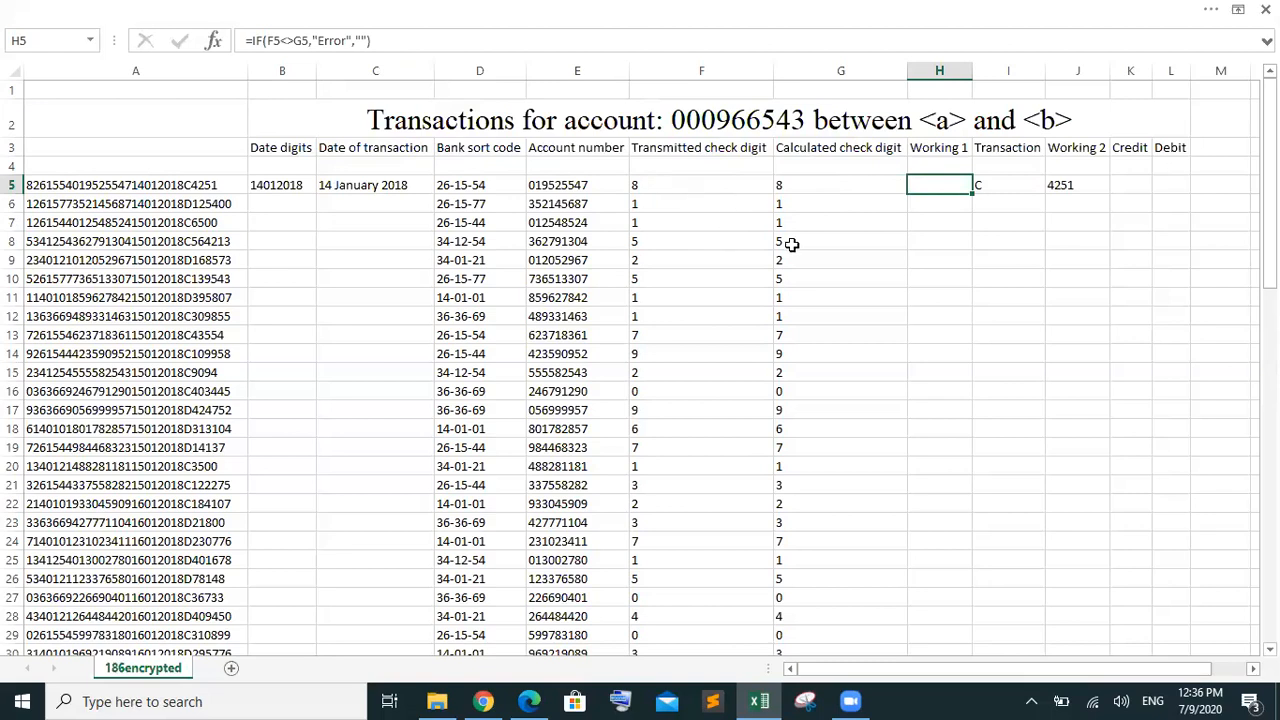
scroll(1018, 391, "down", 7)
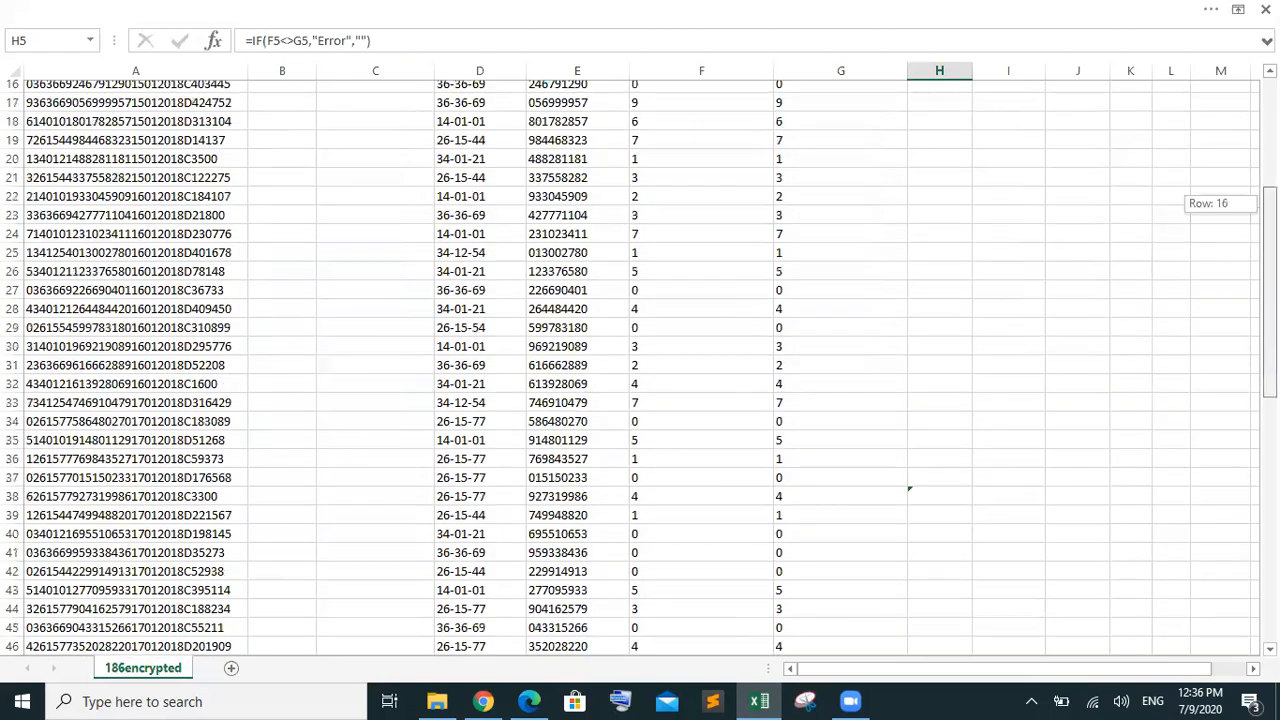
left_click(913, 390)
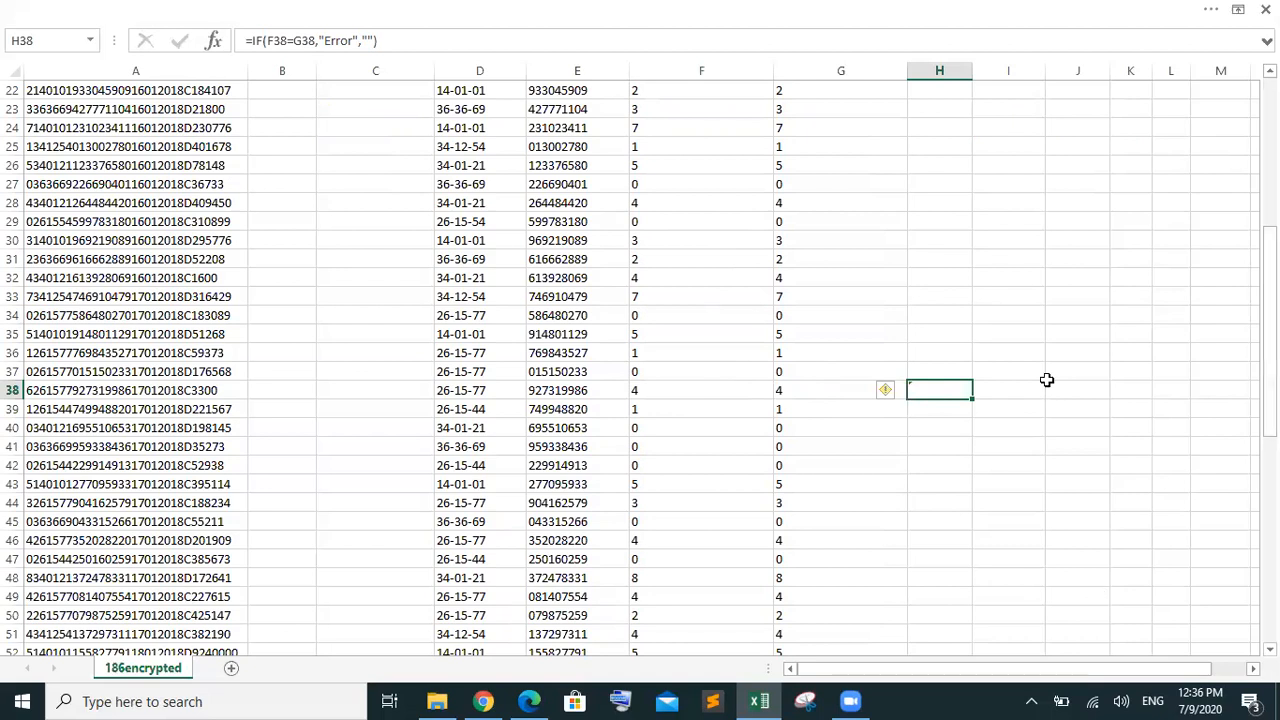
left_click_drag(1270, 265, 1270, 386)
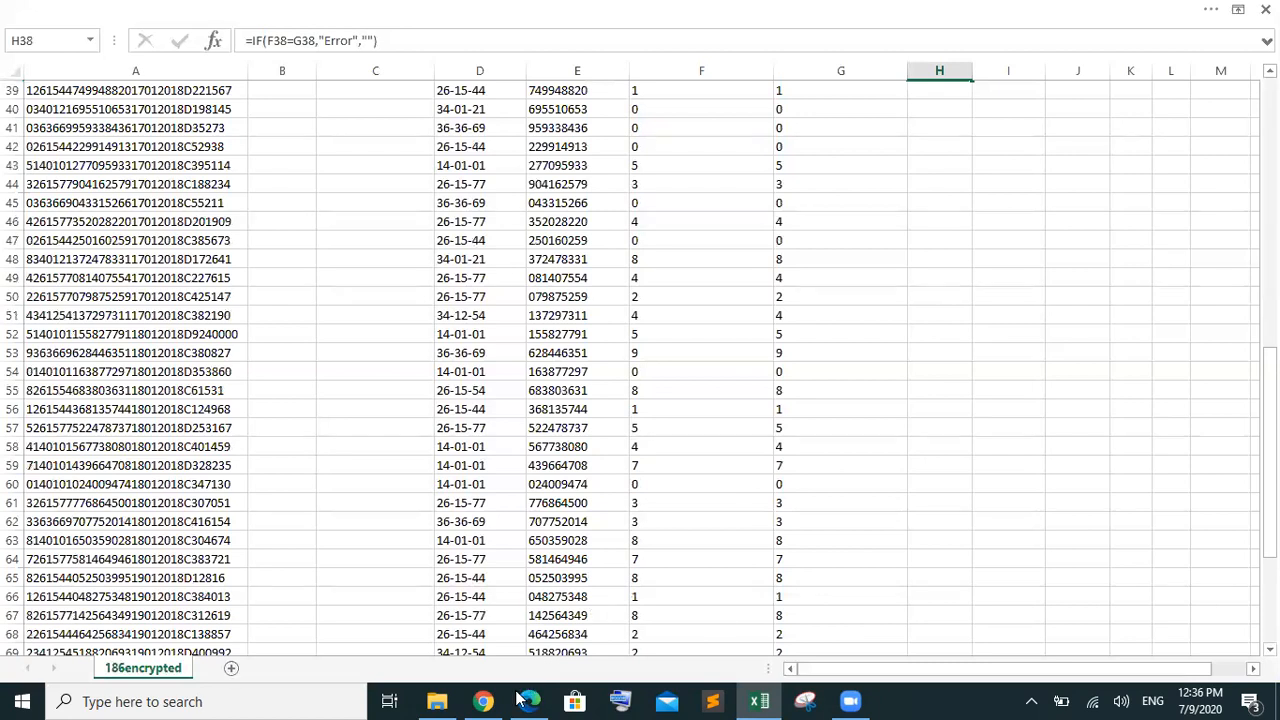
left_click(529, 701)
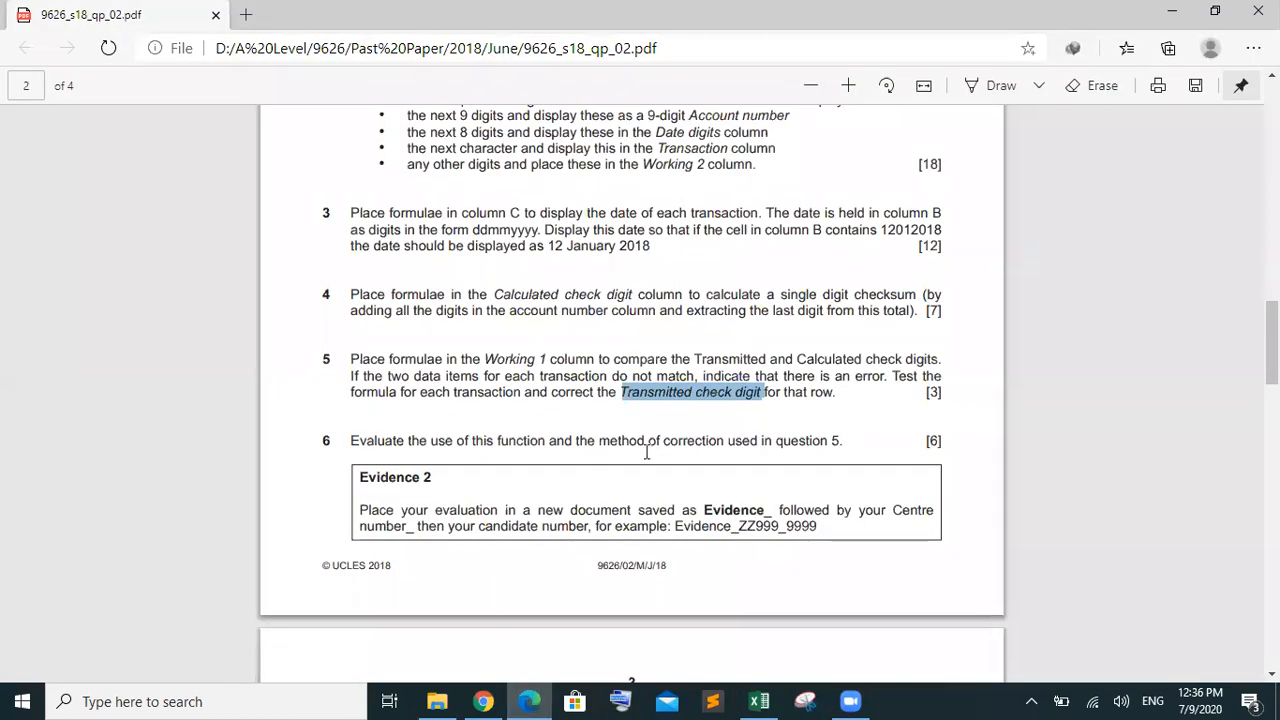
Clear the highlight on question 5's wording in the PDF
left_click(447, 474)
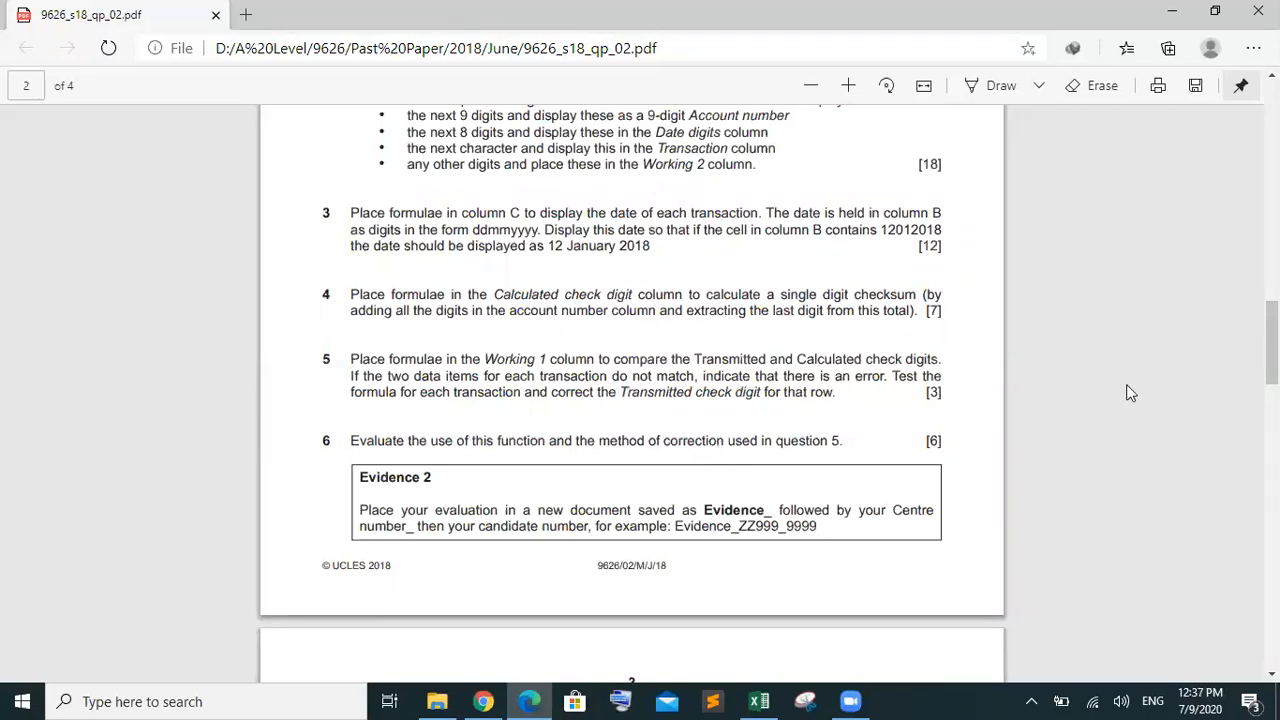
left_click(769, 699)
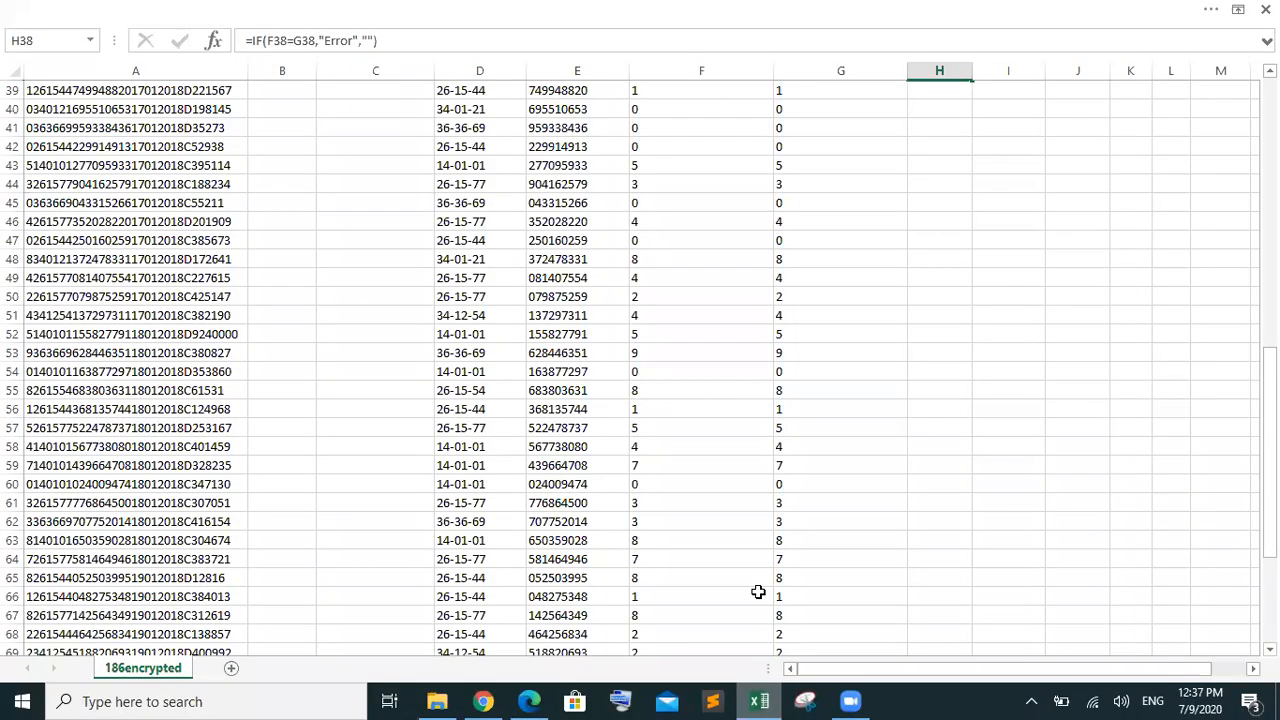
left_click_drag(1270, 471, 1270, 499)
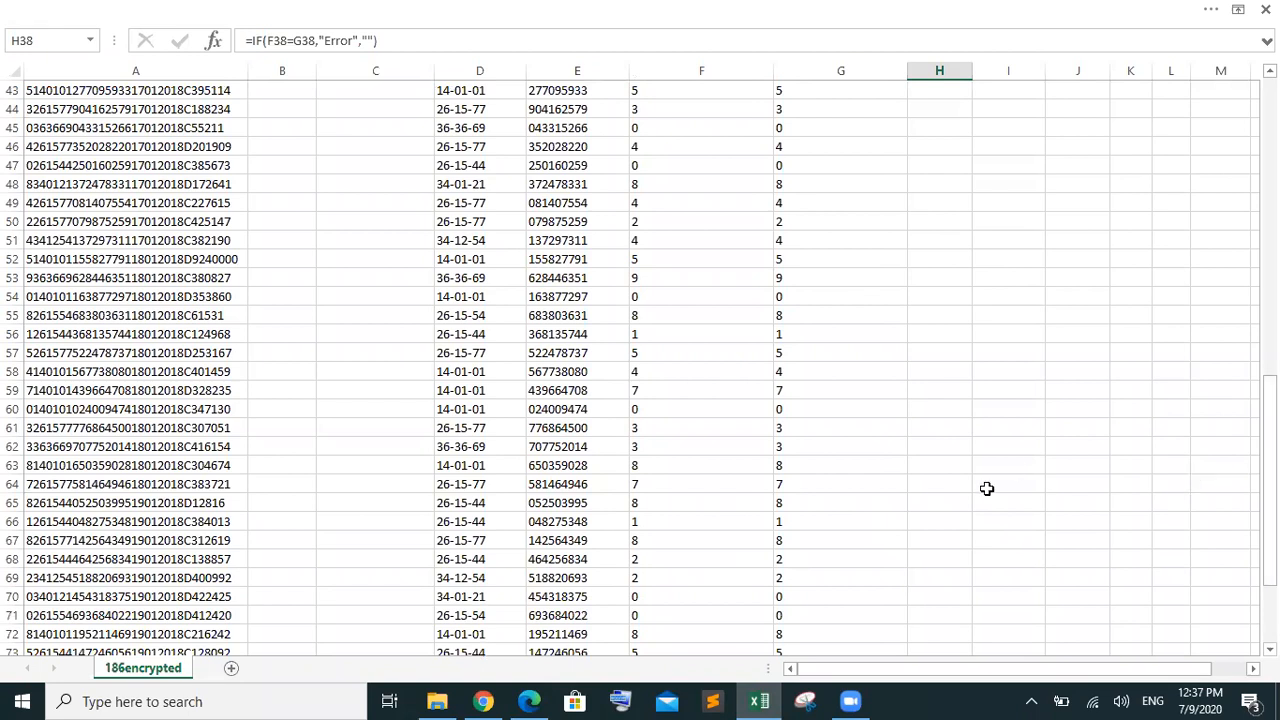
left_click(705, 368)
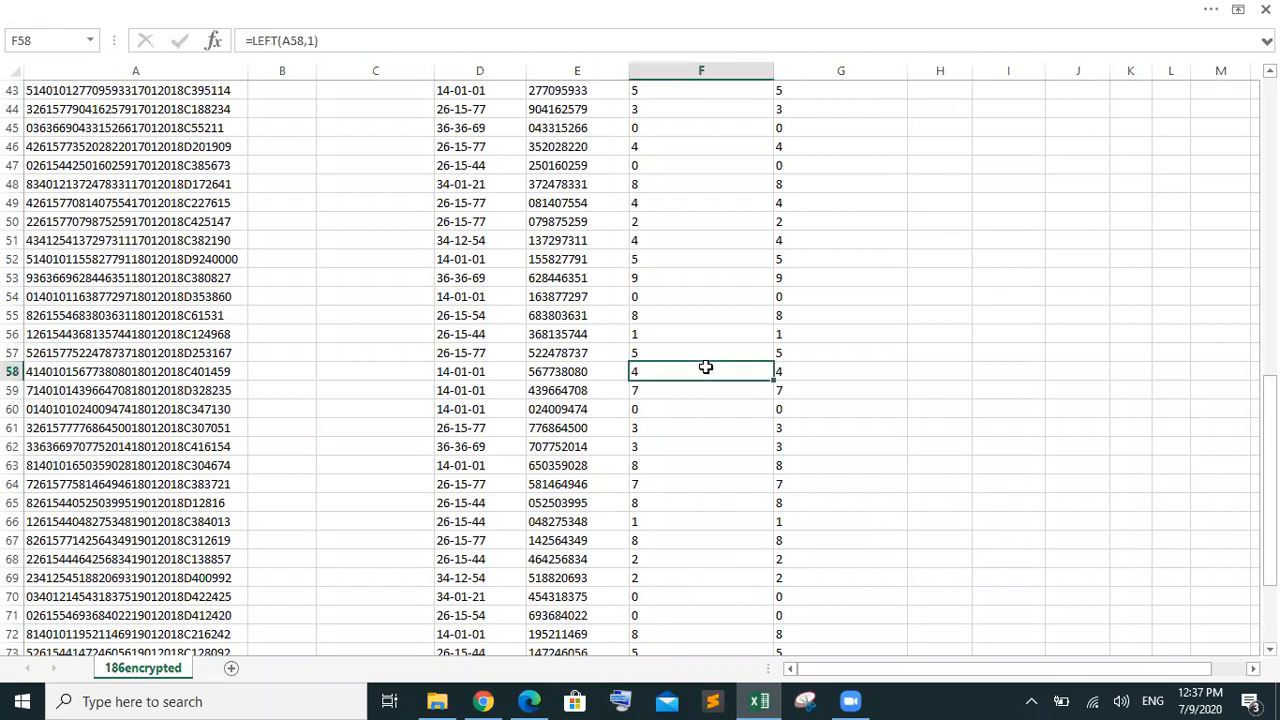
left_click_drag(1269, 398, 1269, 404)
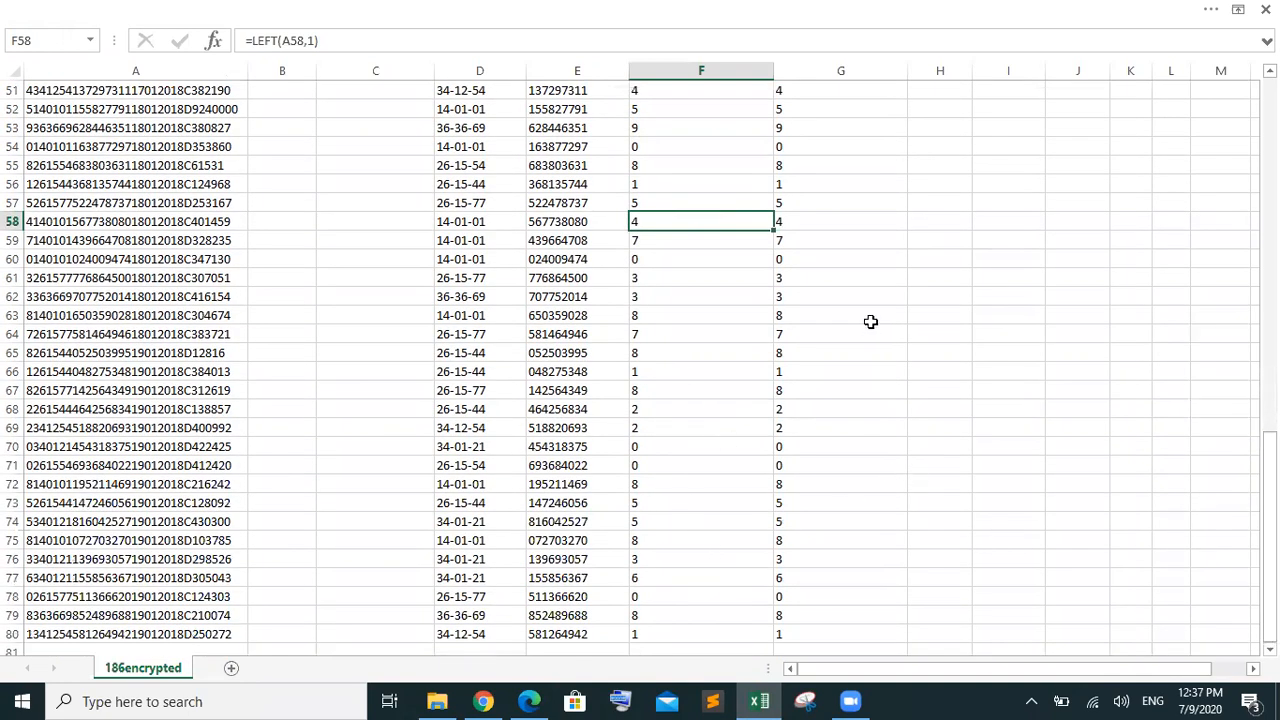
left_click(812, 224)
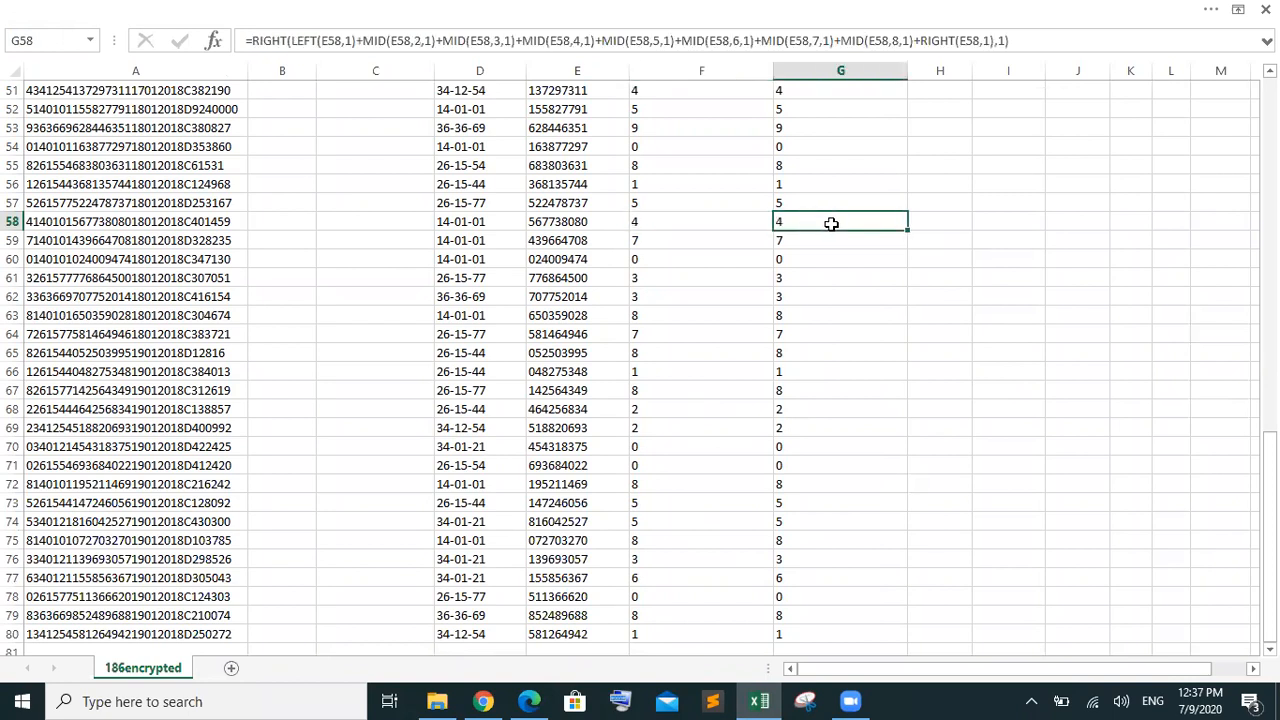
left_click(930, 224)
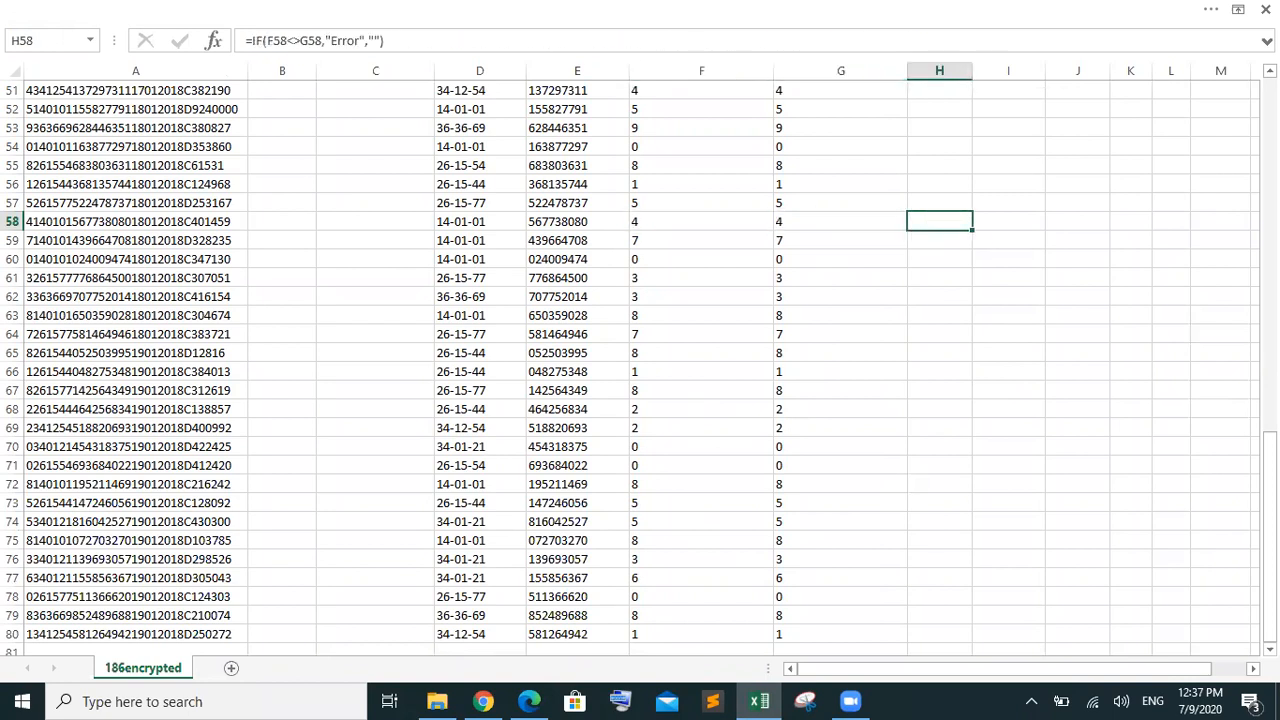
left_click(686, 85)
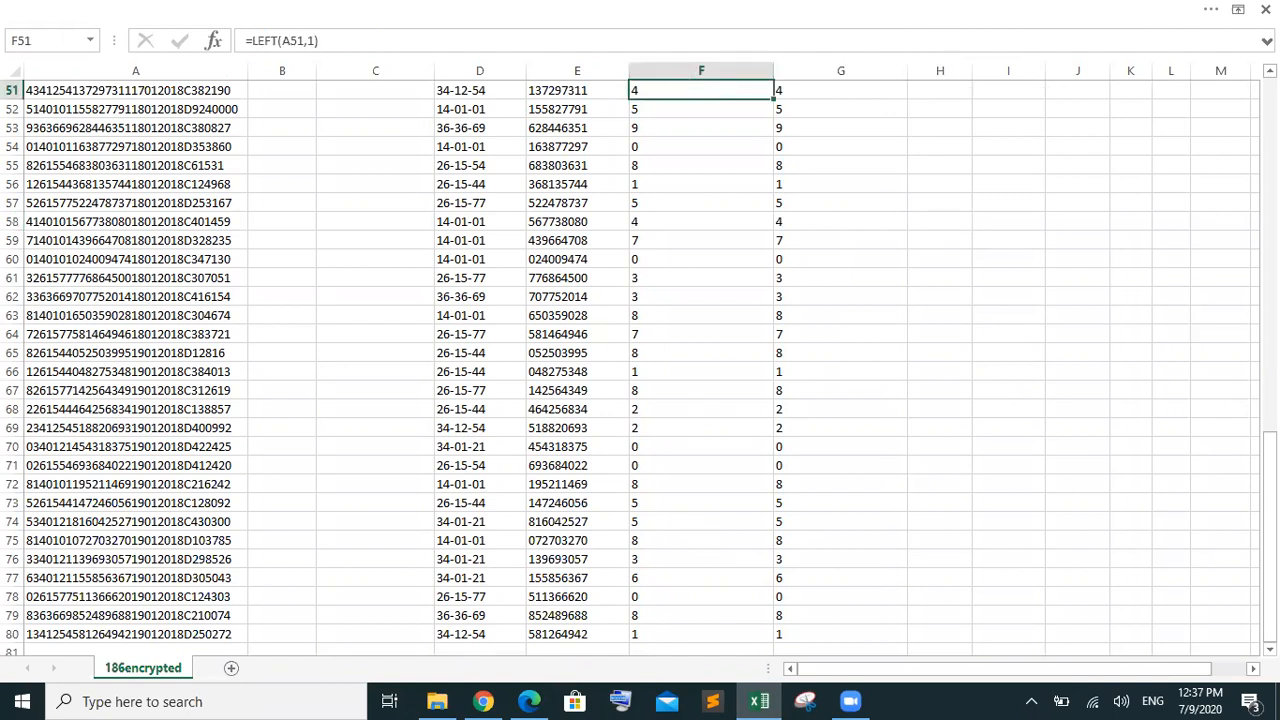
left_click_drag(1269, 540, 1269, 448)
left_click(710, 278)
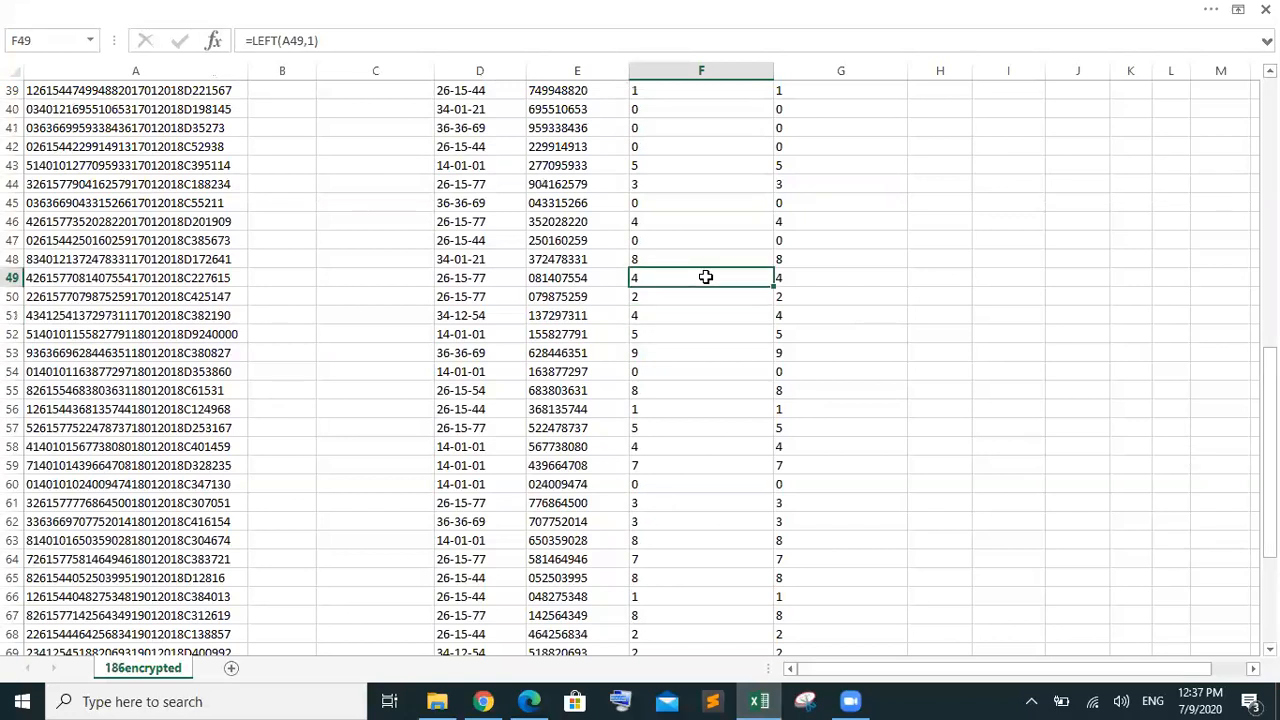
left_click(720, 222)
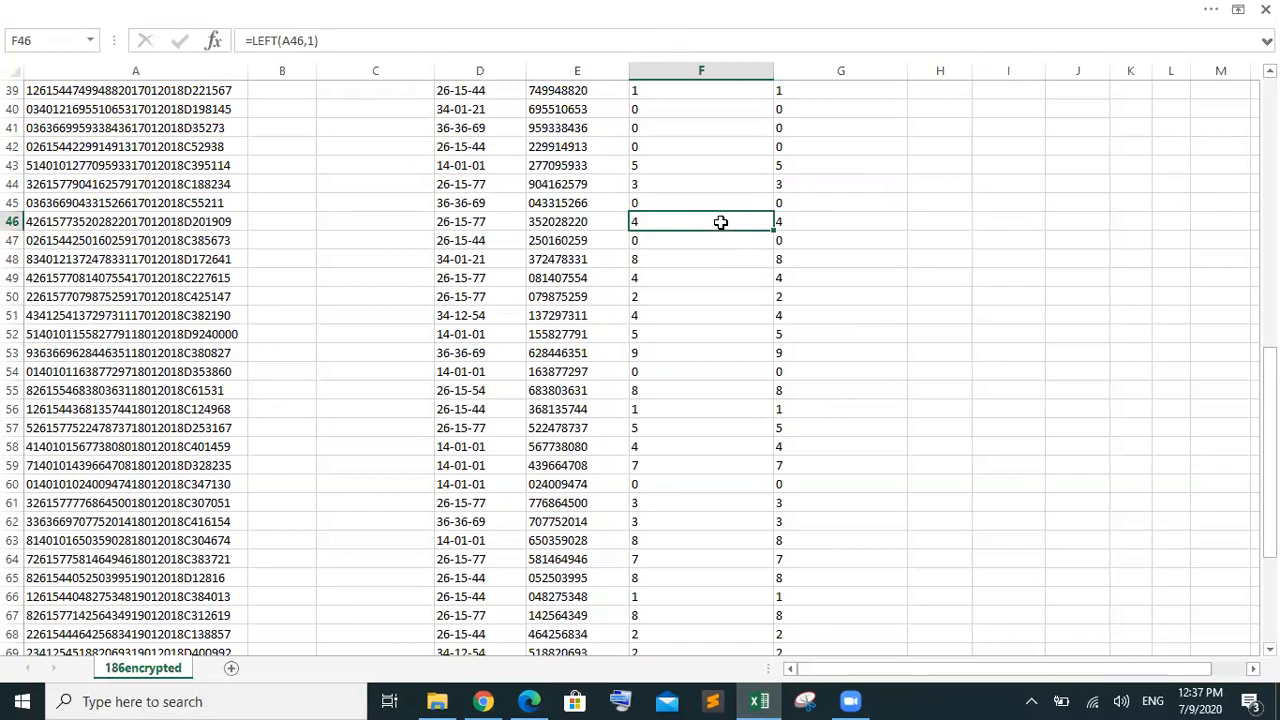
left_click_drag(1268, 360, 931, 289)
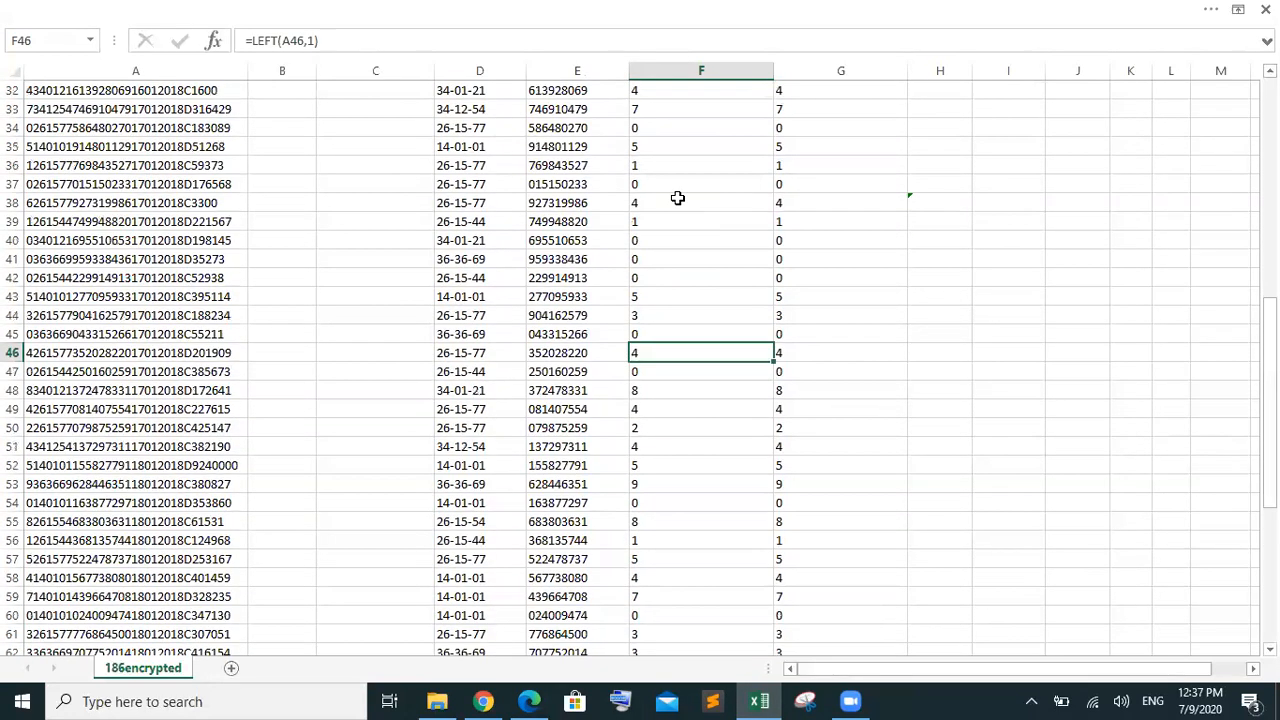
left_click(677, 198)
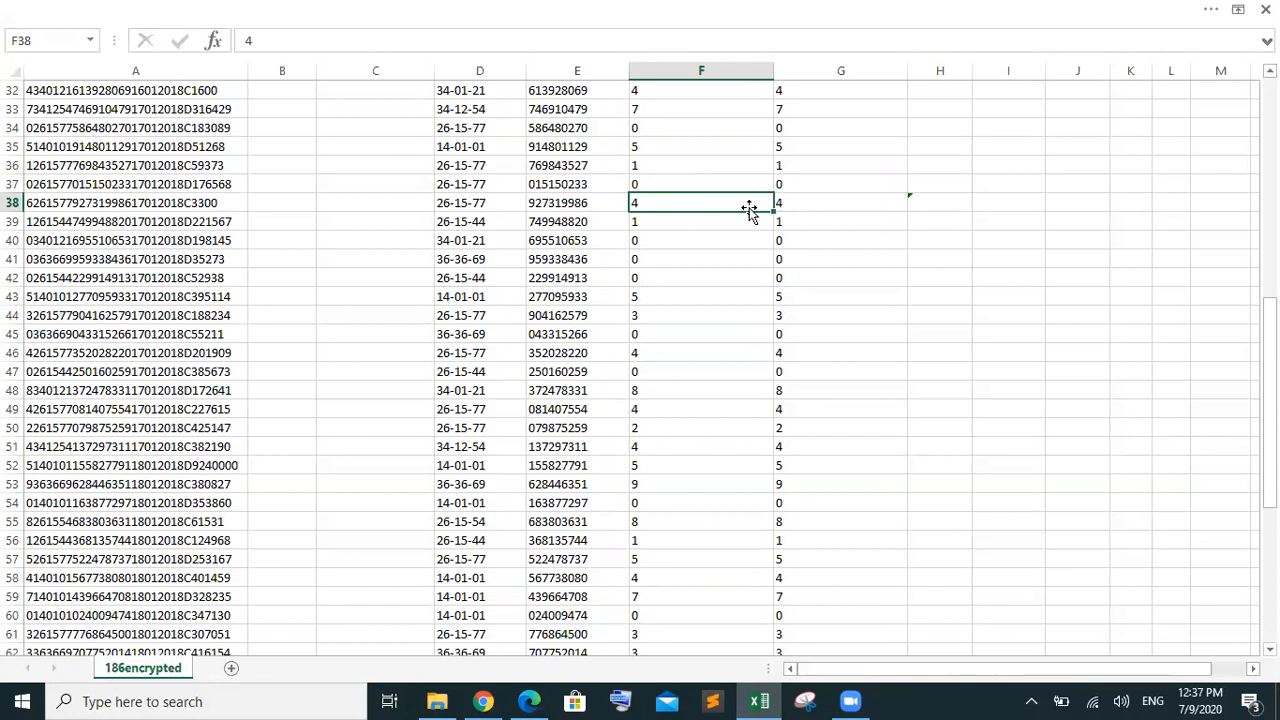
double_click(734, 210)
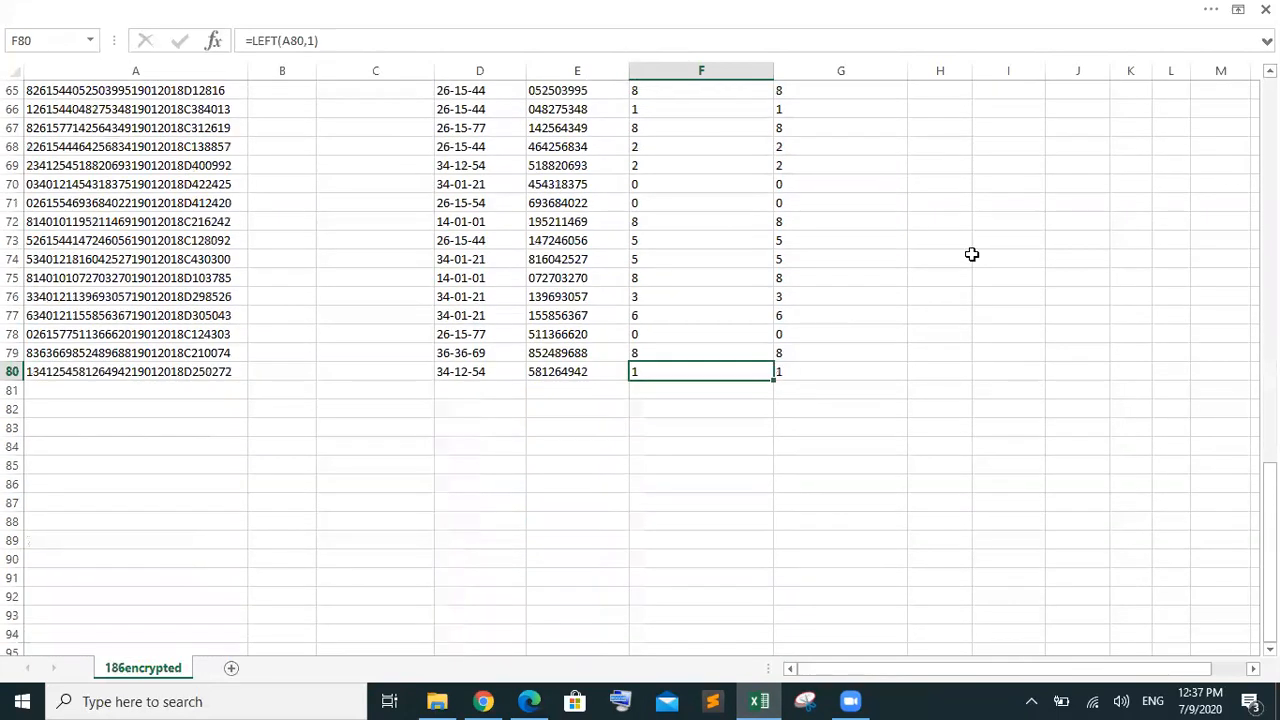
left_click_drag(1268, 560, 1268, 506)
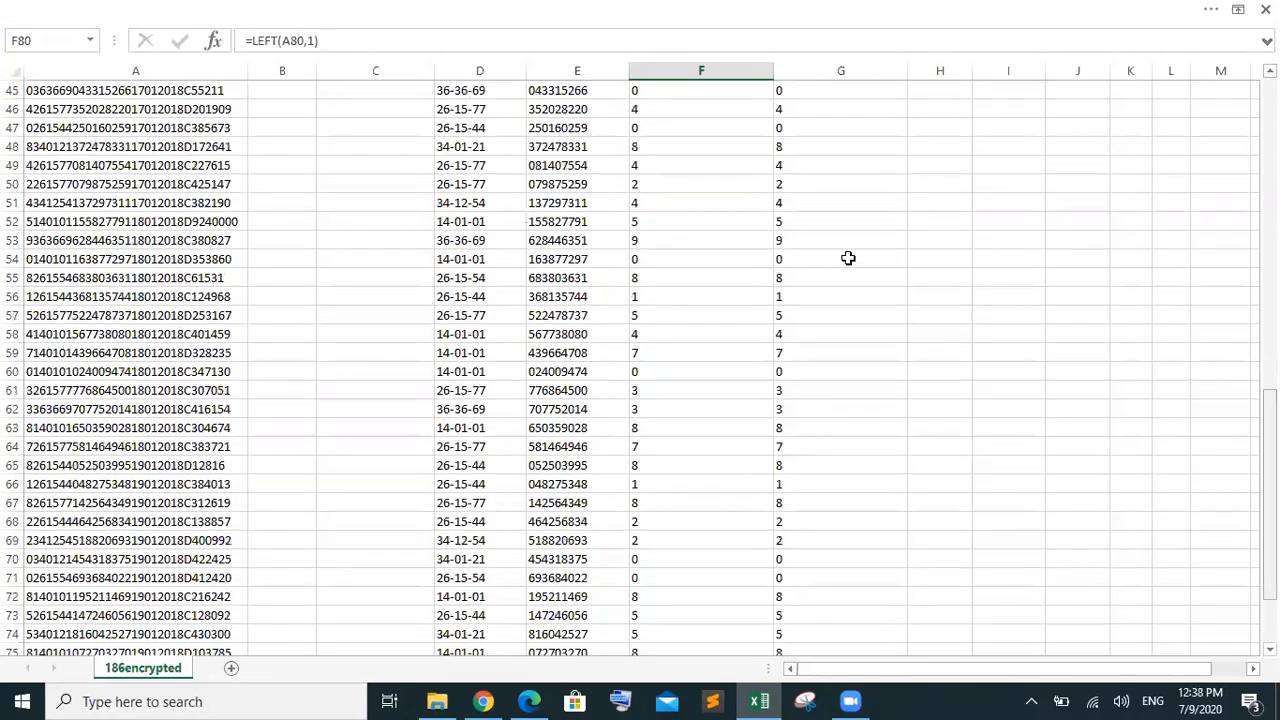
left_click(713, 201)
left_click_drag(1268, 430, 1268, 296)
left_click(695, 333)
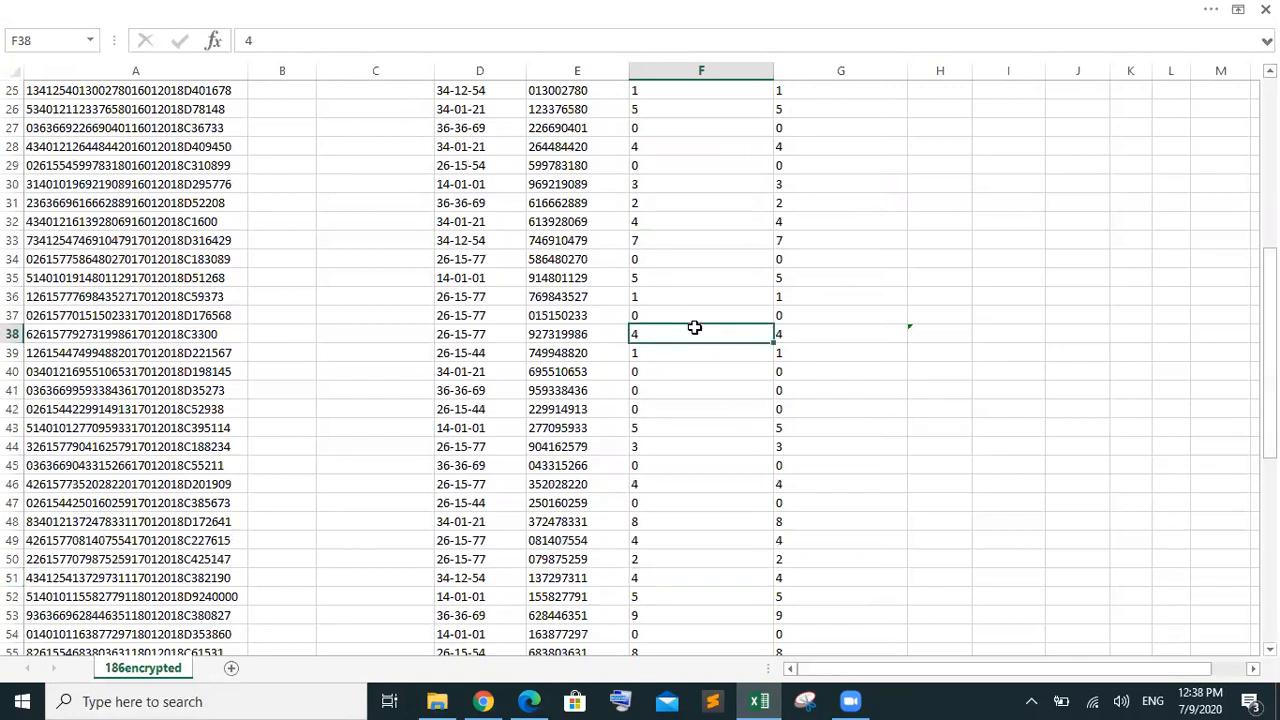
Restore F38's LEFT formula by filling it down from F37
double_click(695, 328)
key("BackSpace")
left_click(758, 320)
left_click_drag(772, 326, 772, 340)
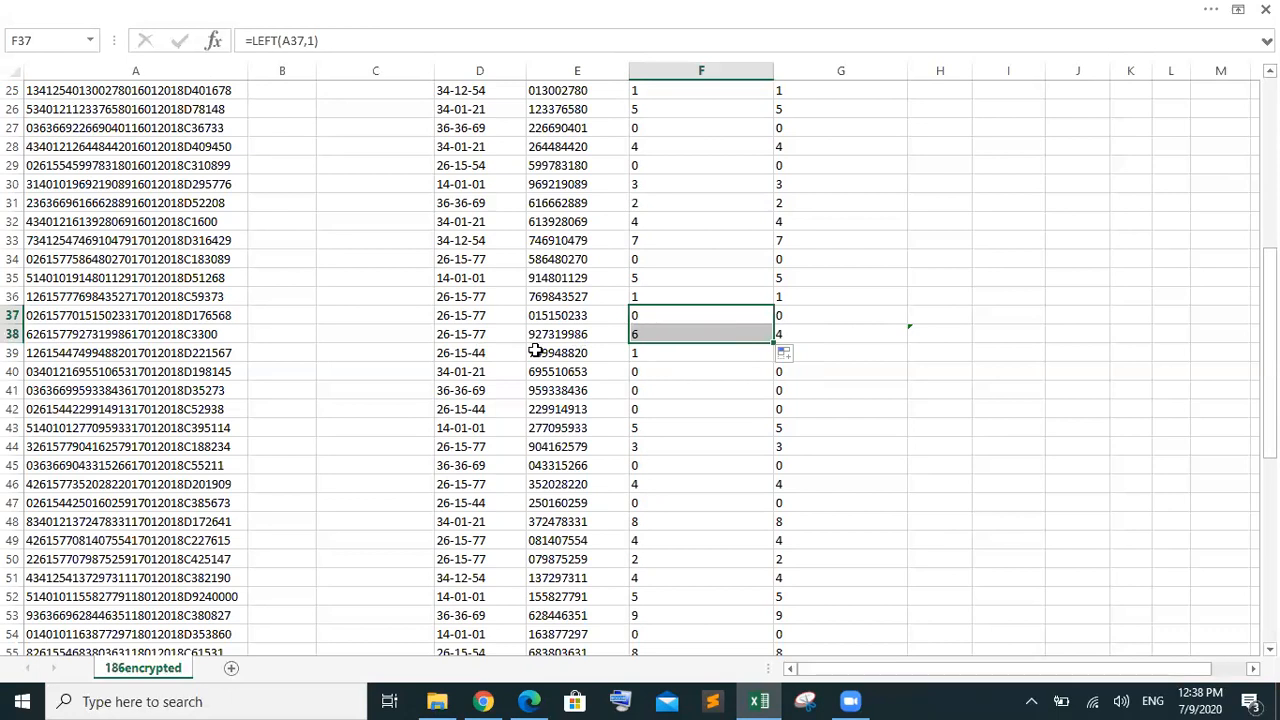
left_click(640, 335)
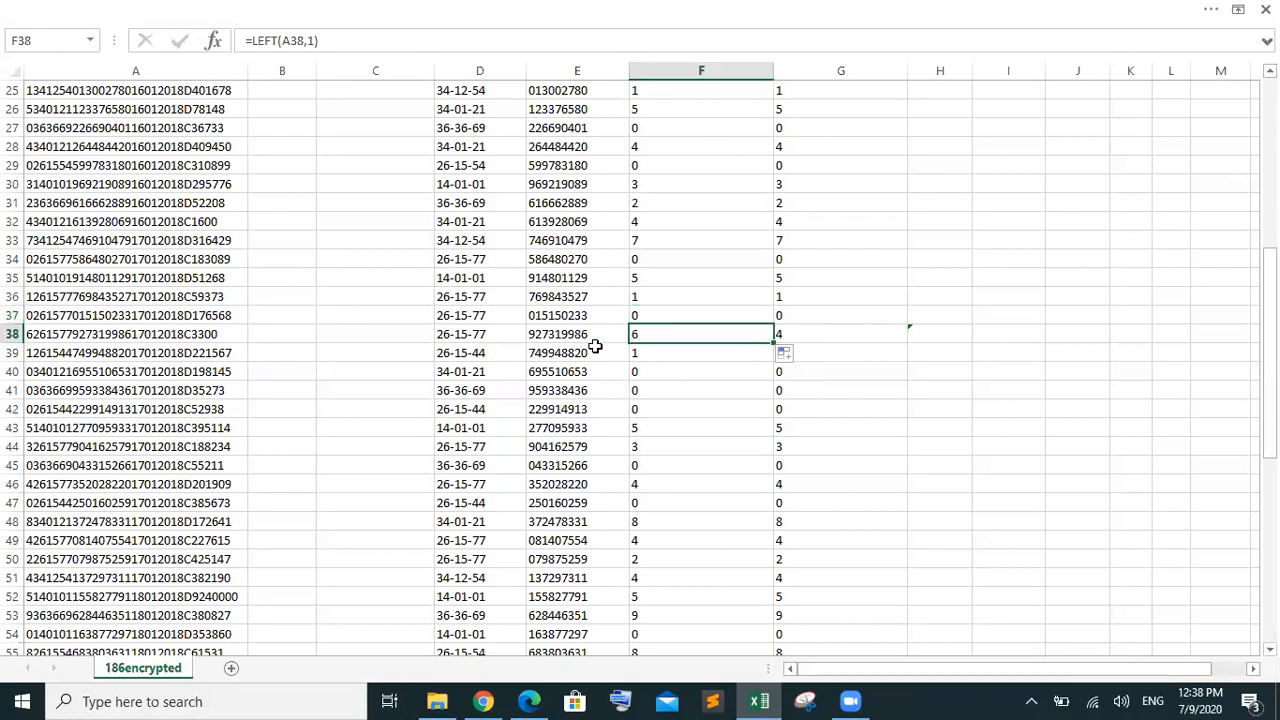
Change row 38's transaction string in A38 to start with 4 instead of 6
left_click(31, 334)
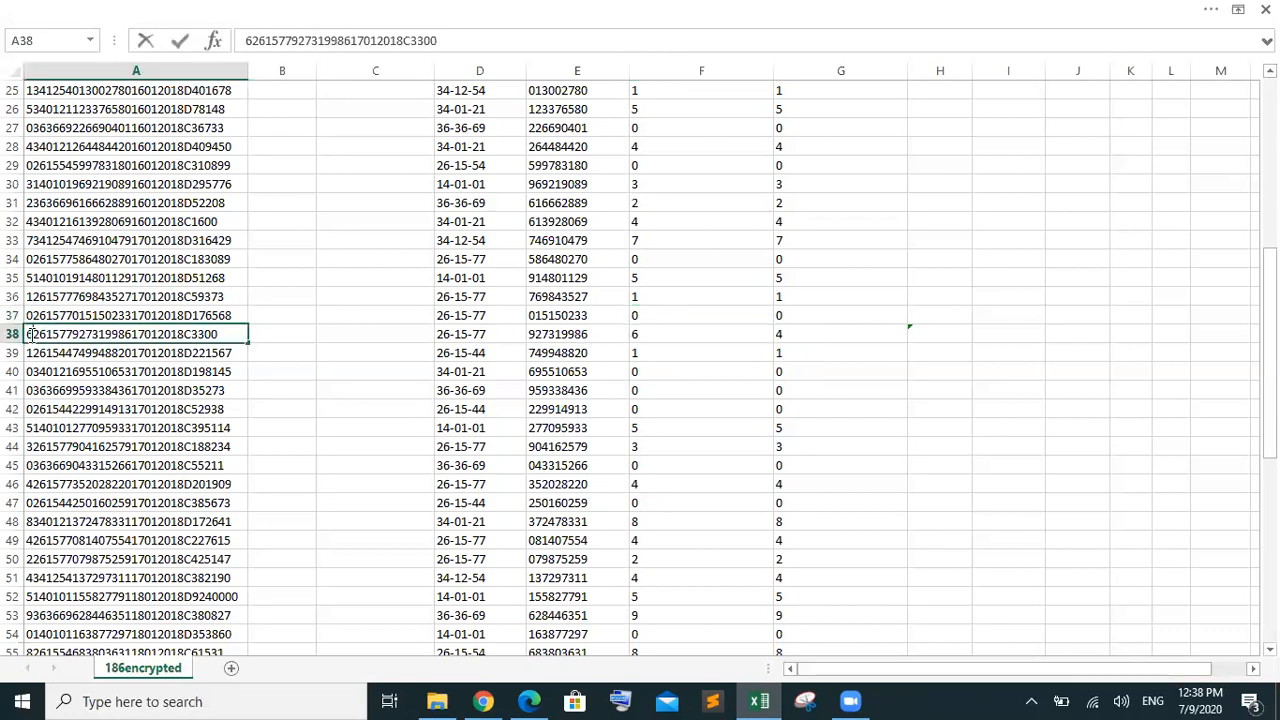
key("BackSpace")
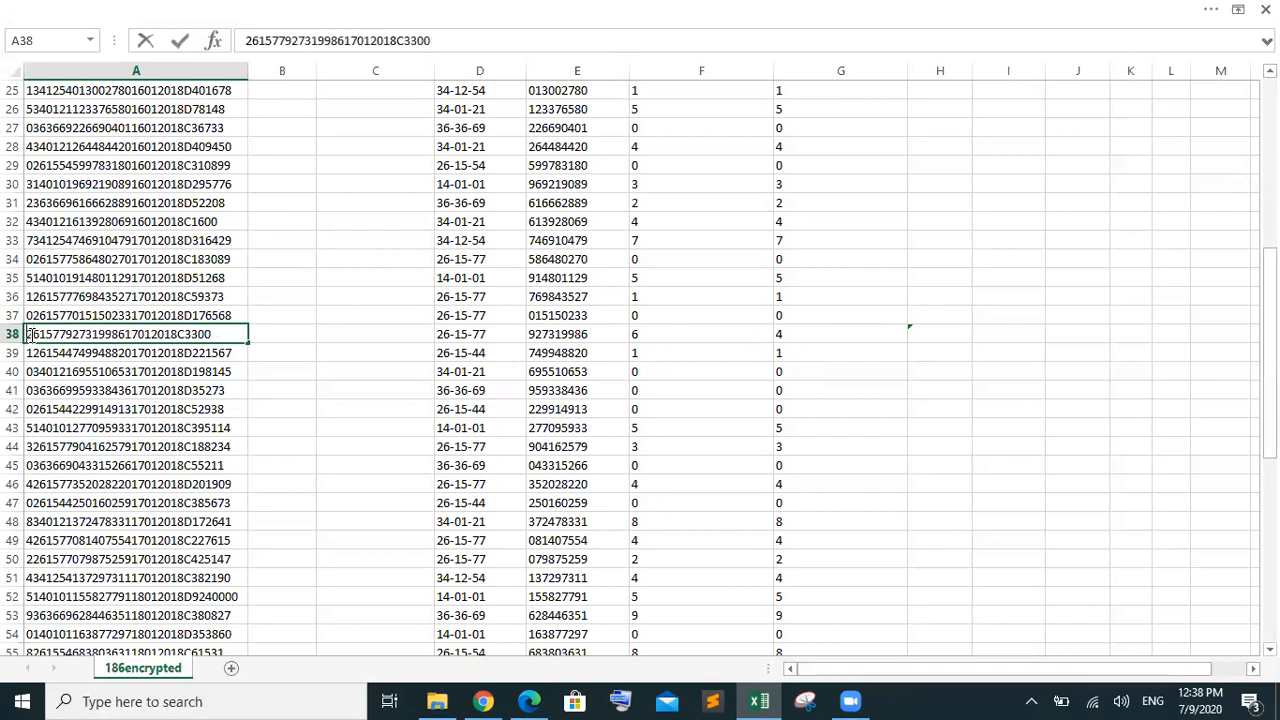
type("4")
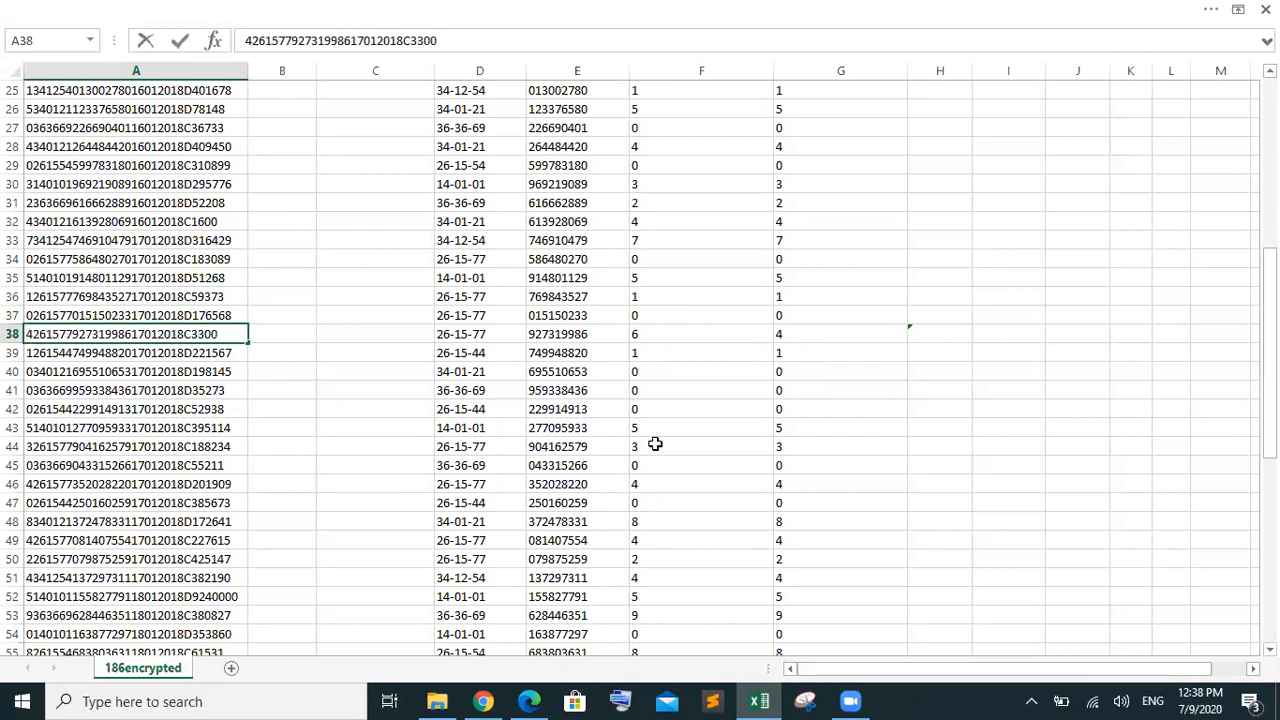
left_click(871, 446)
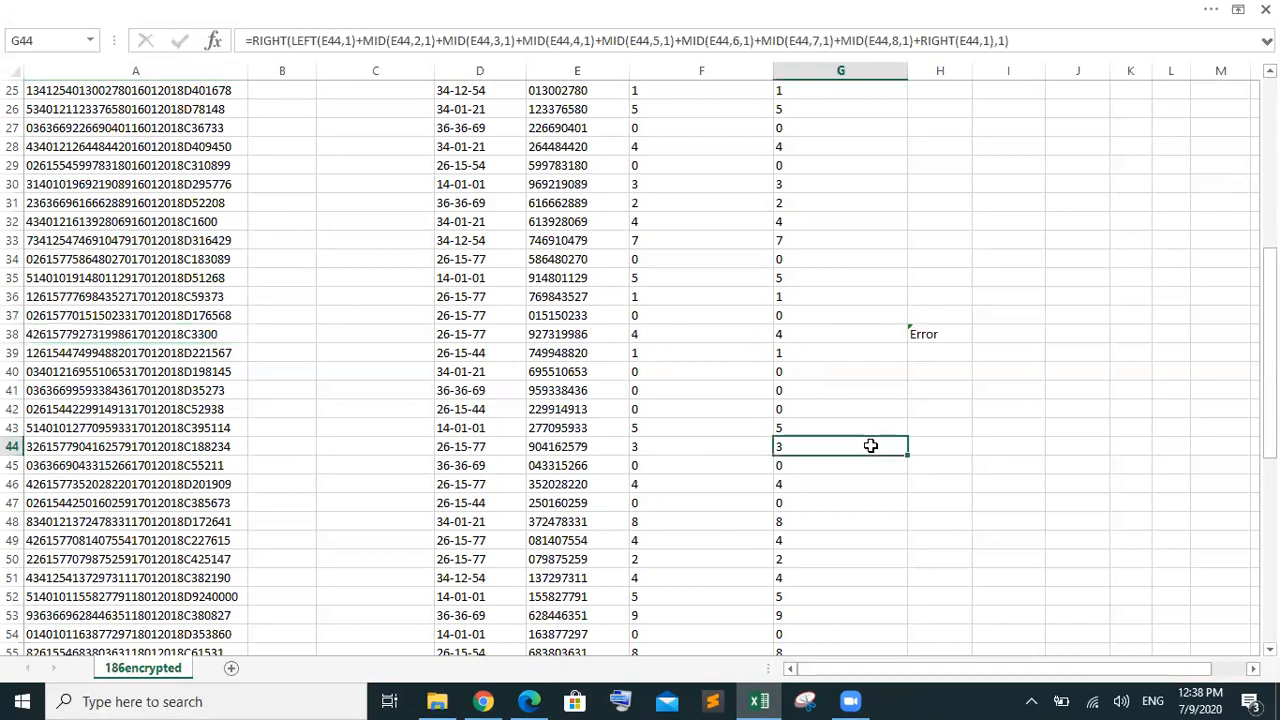
Set H38's formula back to =IF(F38<>G38,"Error","")
left_click(938, 338)
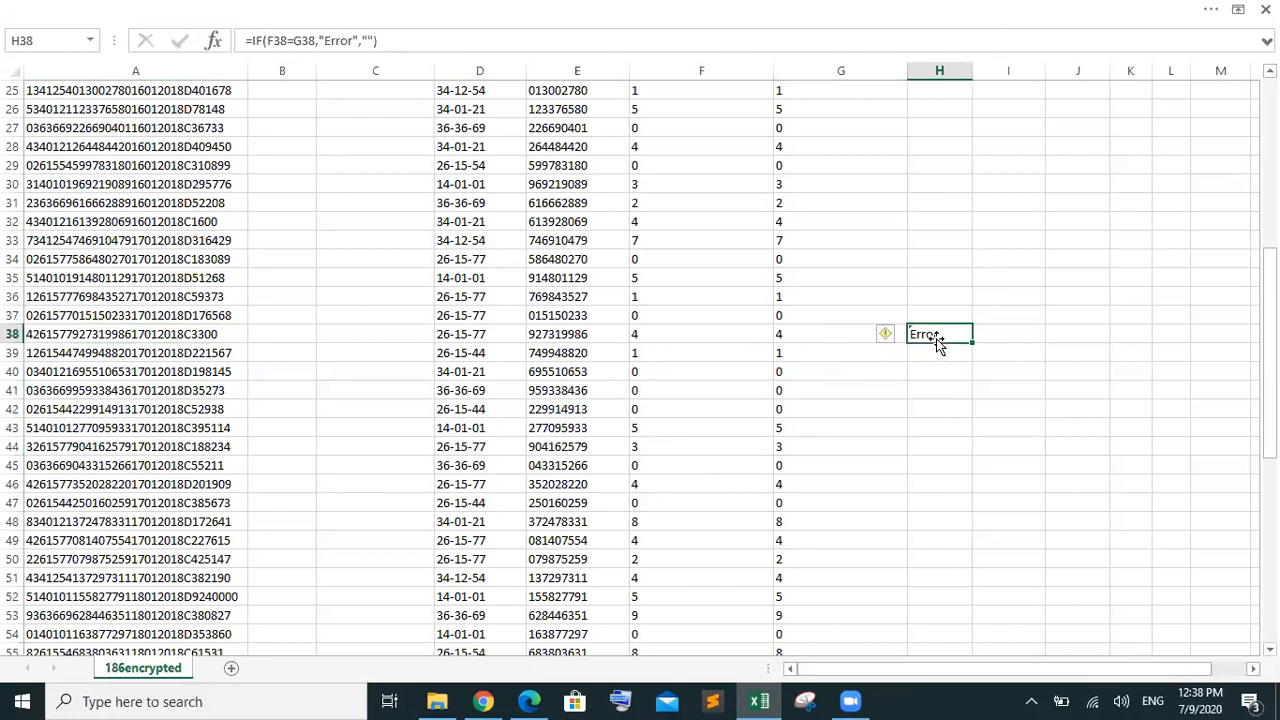
left_click(296, 41)
key("BackSpace")
type("<>")
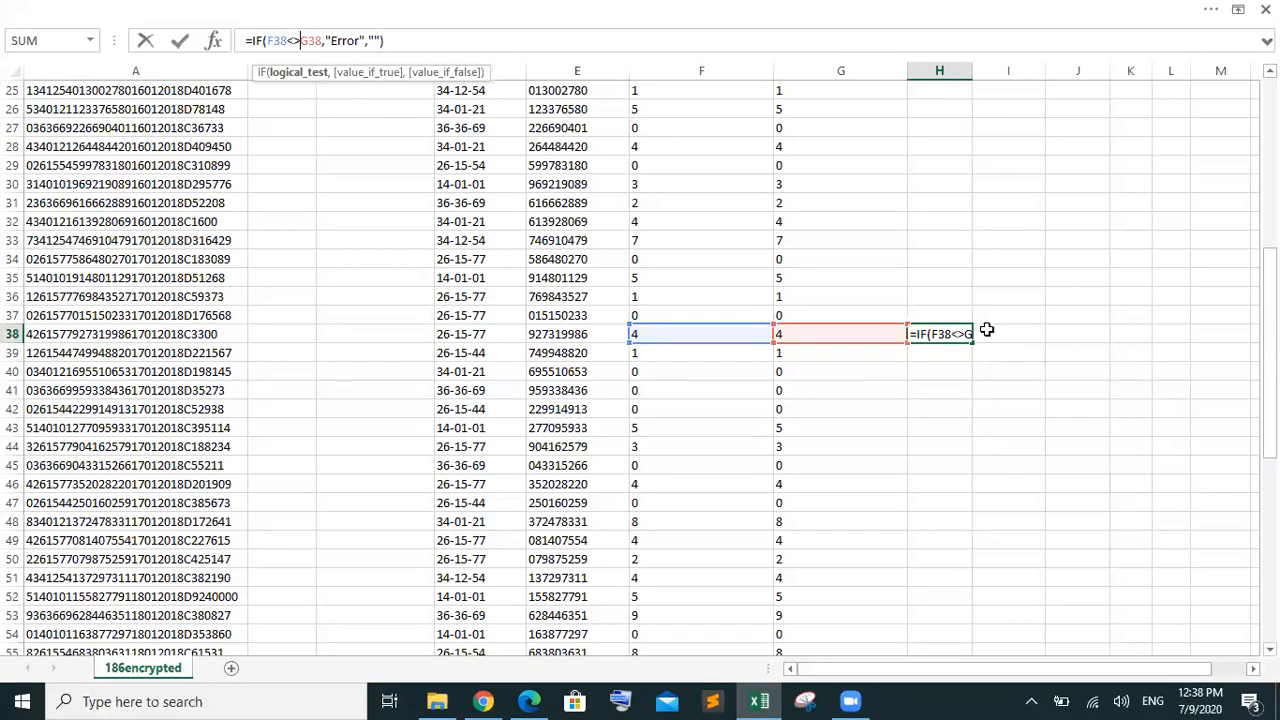
left_click(948, 332)
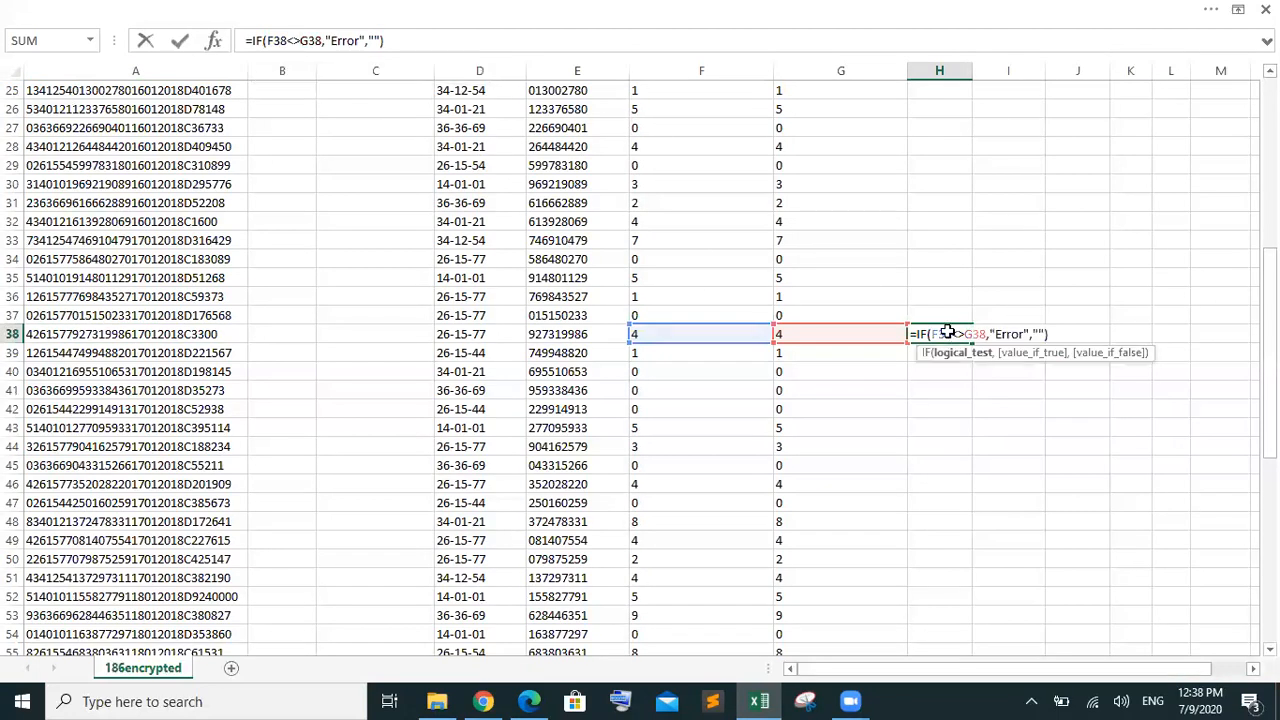
key("Return")
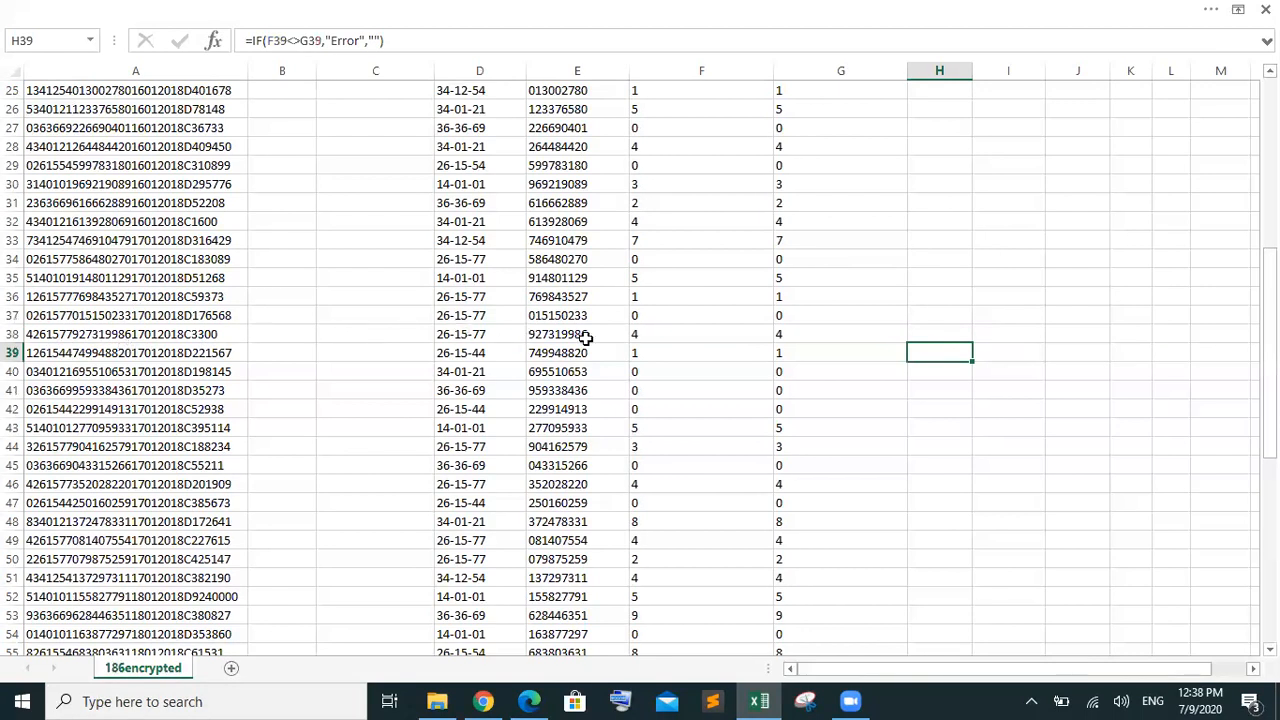
Review F38's =LEFT(A38,1) and A38's transaction code, then bring up the question paper
left_click(657, 333)
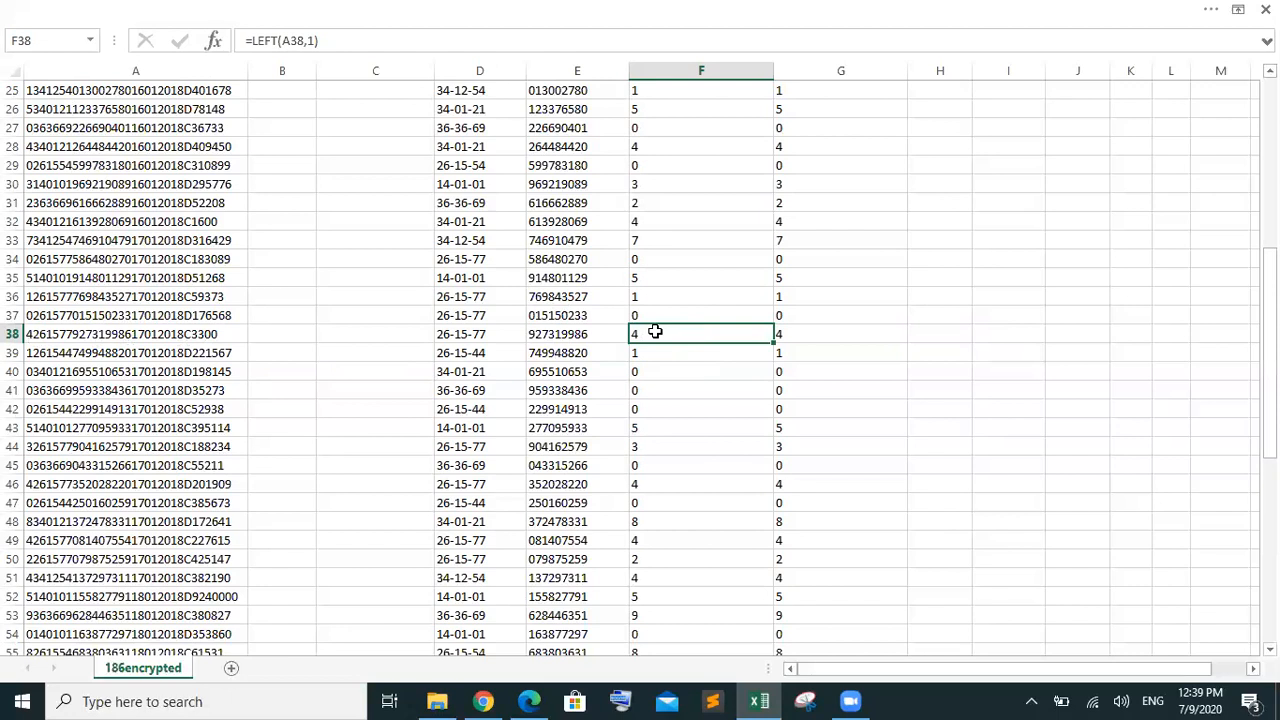
left_click(36, 338)
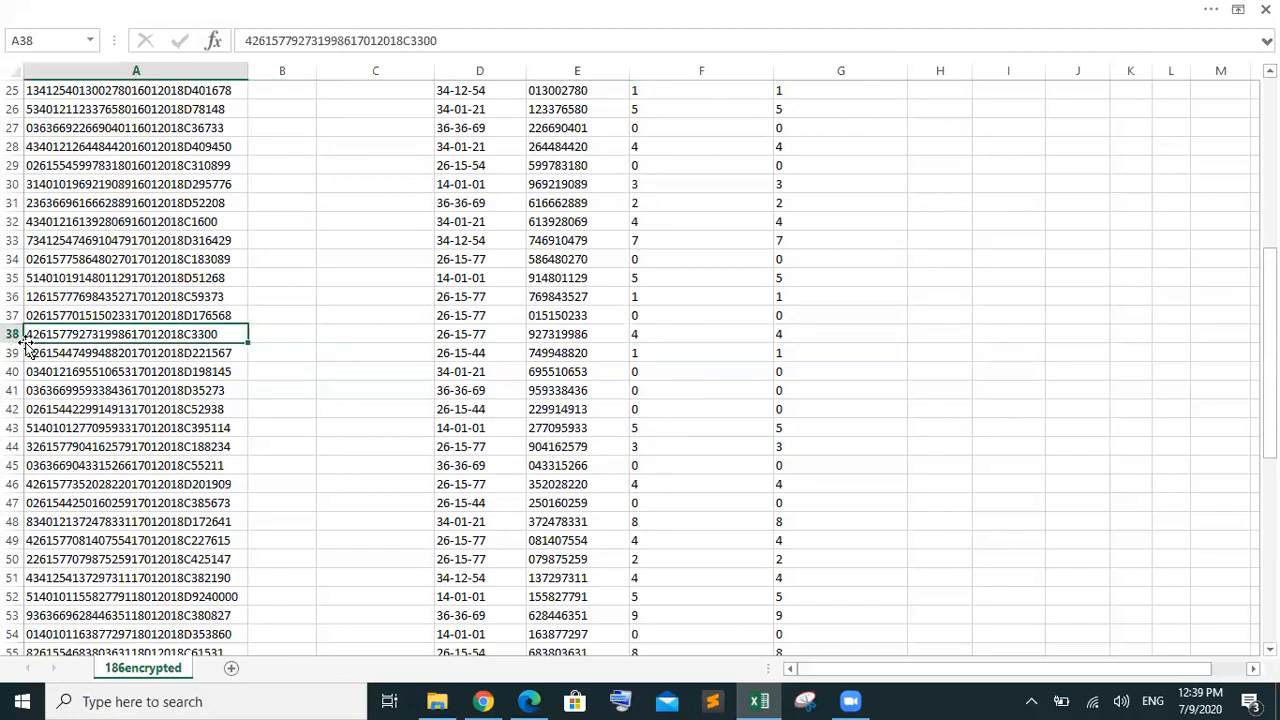
left_click(705, 335)
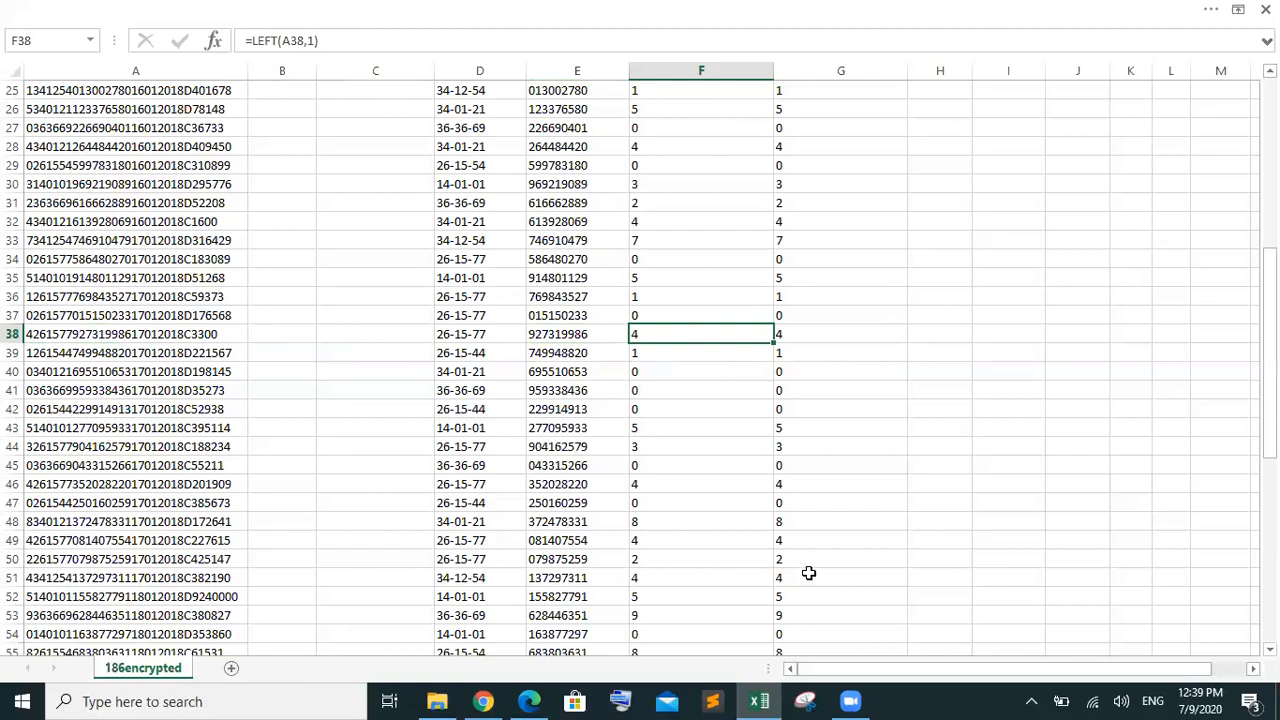
mouse_move(548, 700)
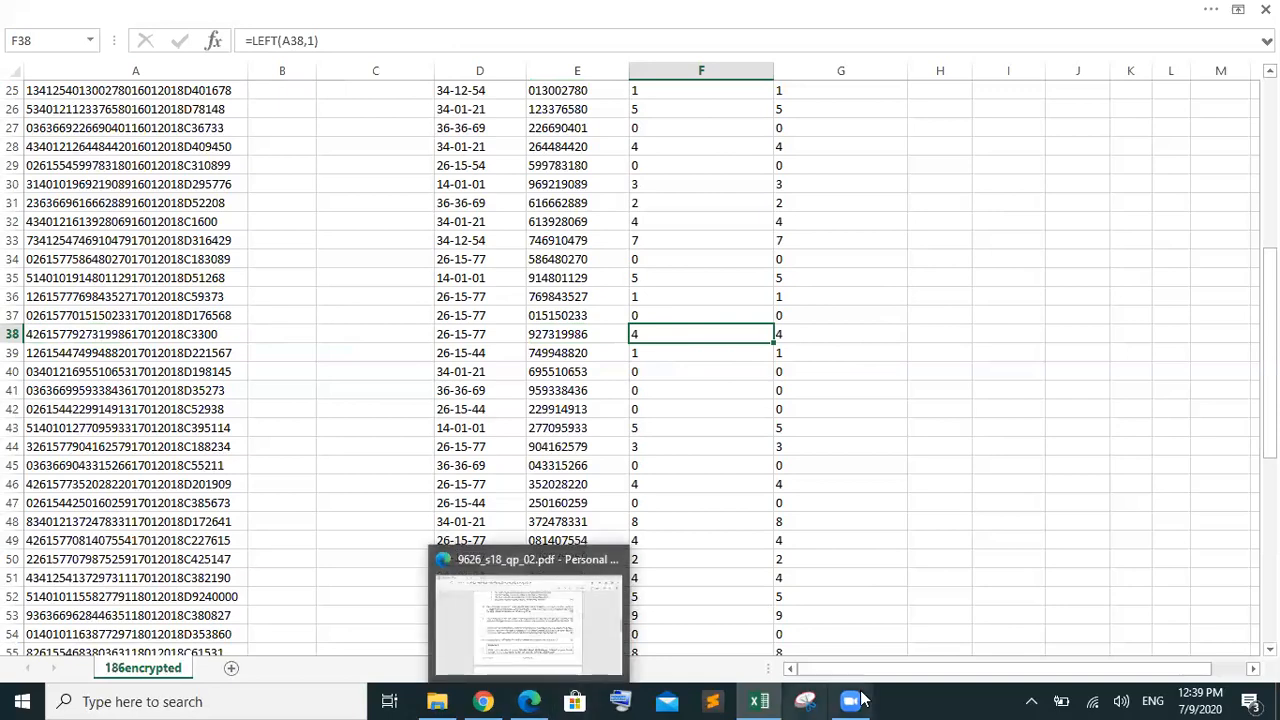
mouse_move(850, 700)
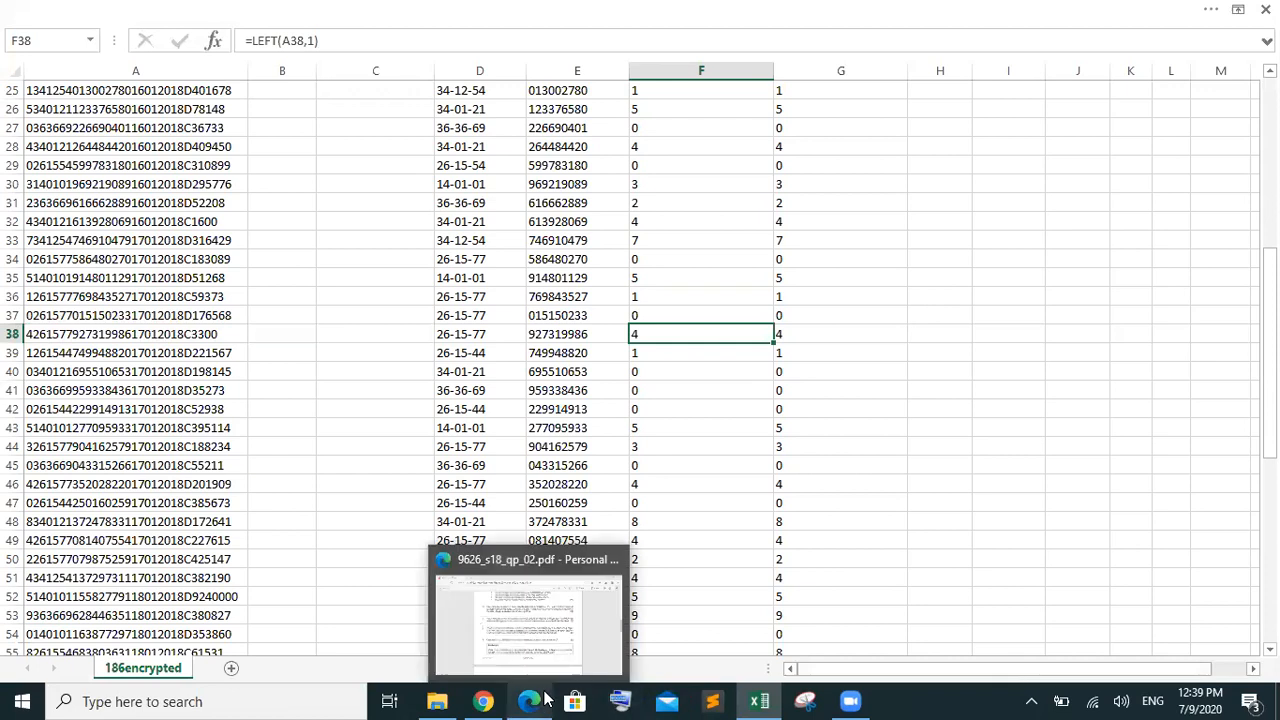
left_click(545, 698)
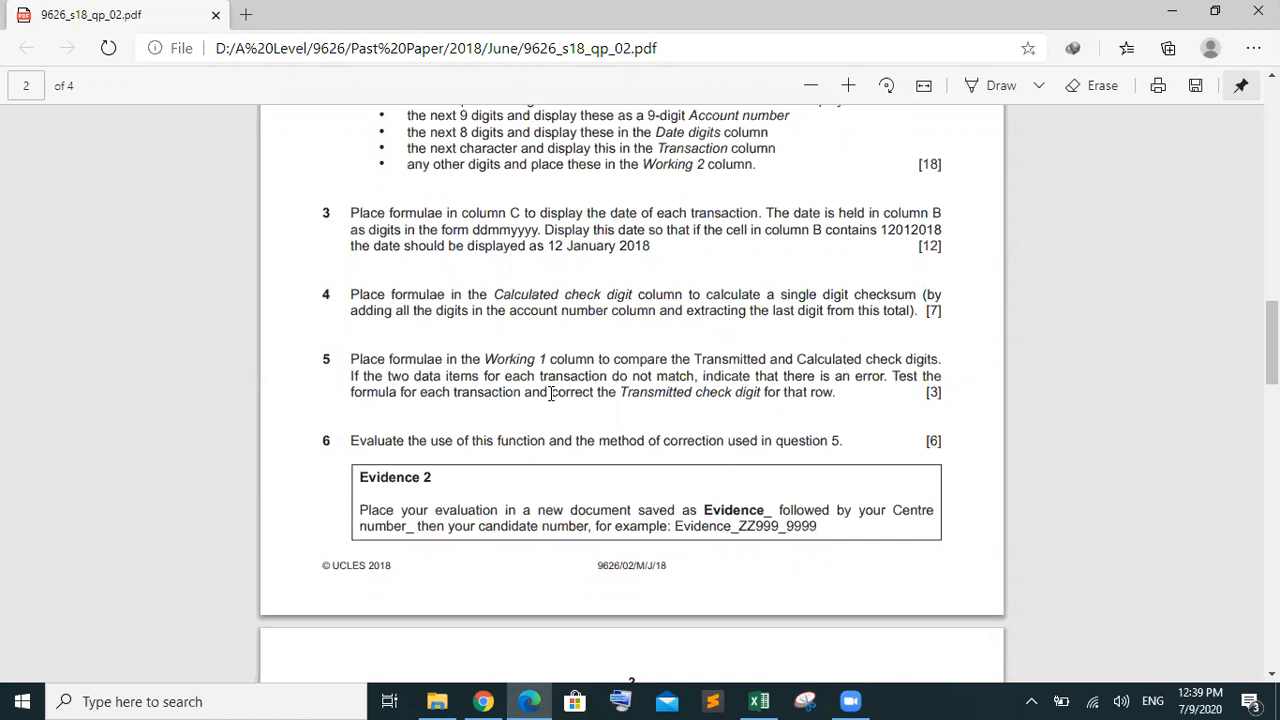
Reread question 5's correction instruction and question 2's 'the first digit' rule, then return to Excel
left_click_drag(549, 393, 821, 399)
left_click_drag(825, 398, 834, 396)
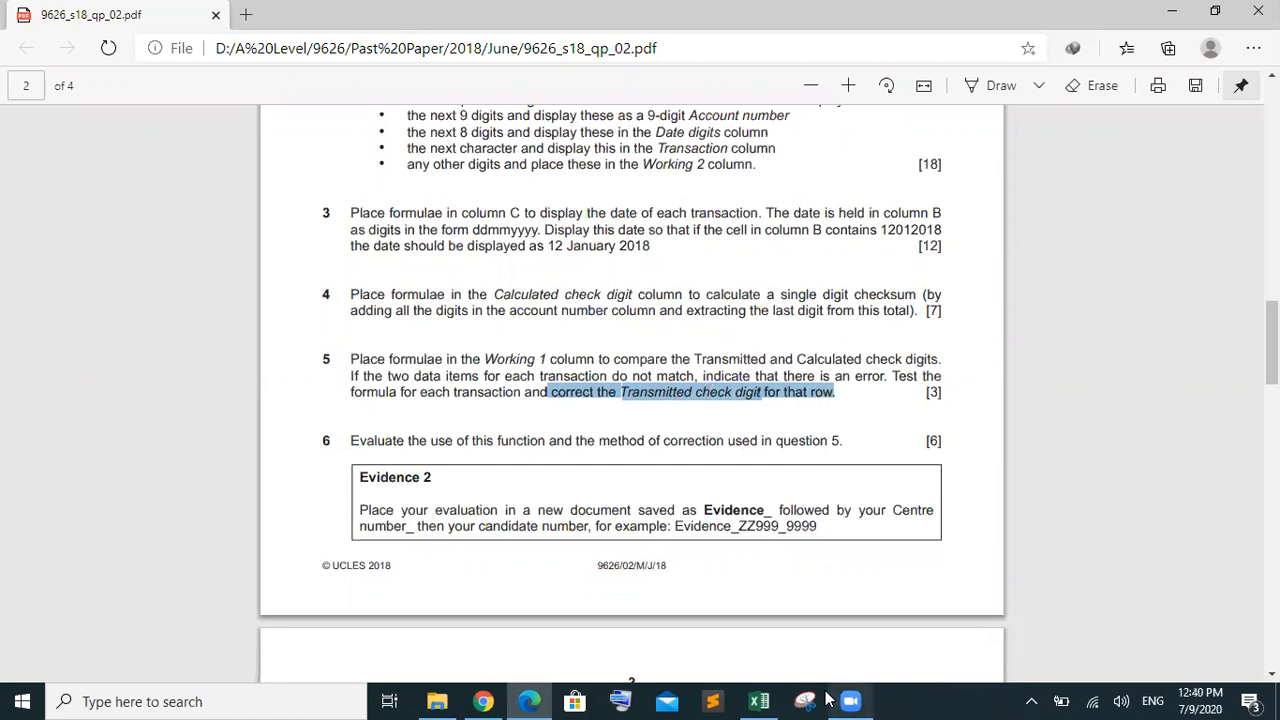
mouse_move(745, 692)
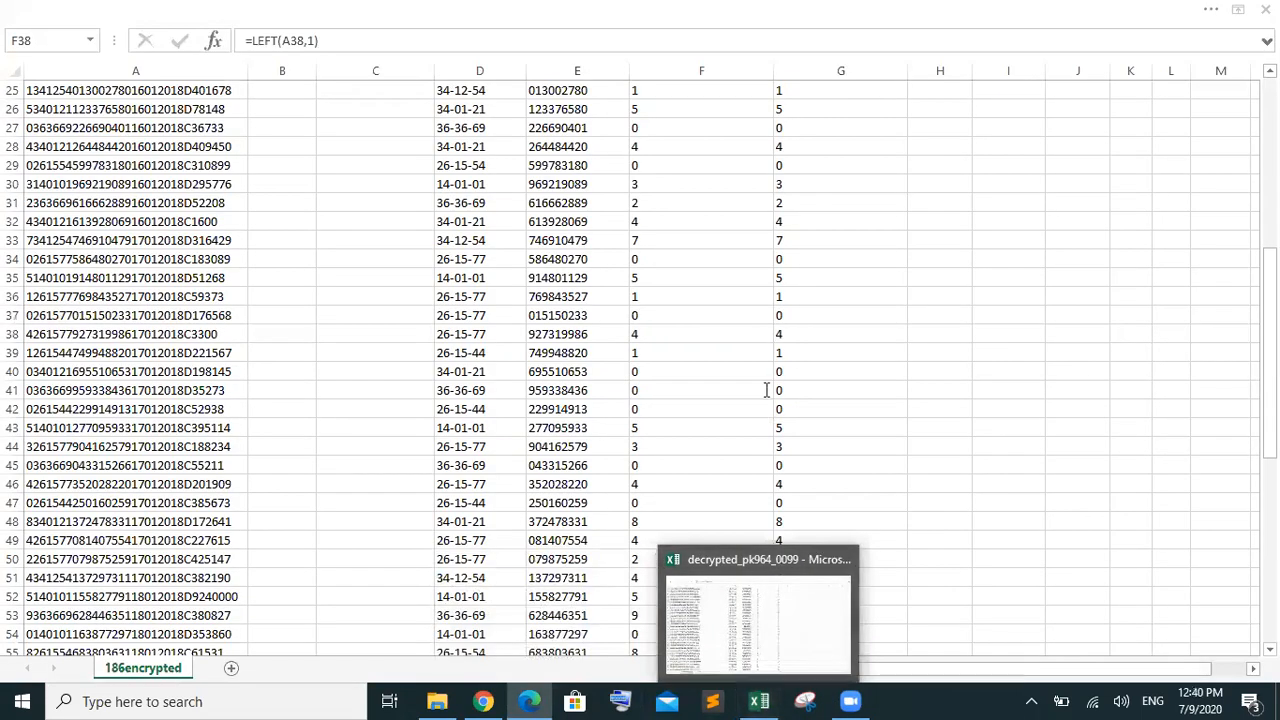
scroll(549, 198, "up", 3)
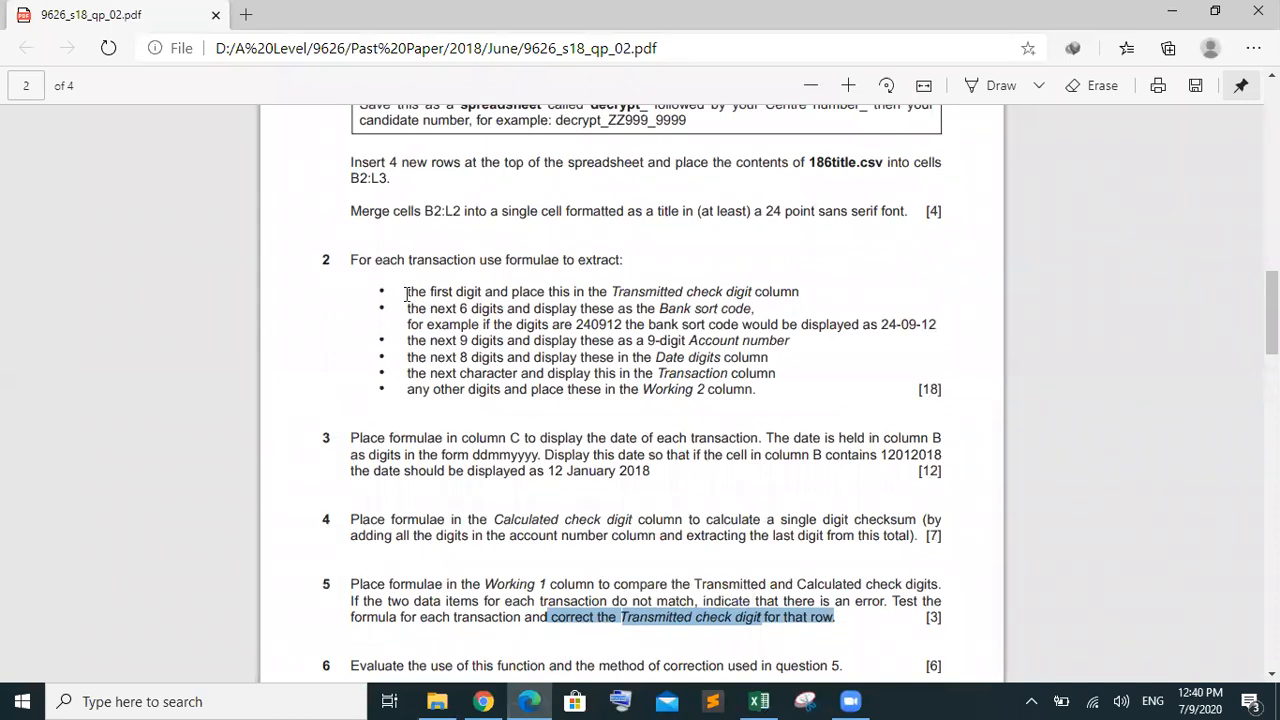
left_click_drag(406, 293, 528, 288)
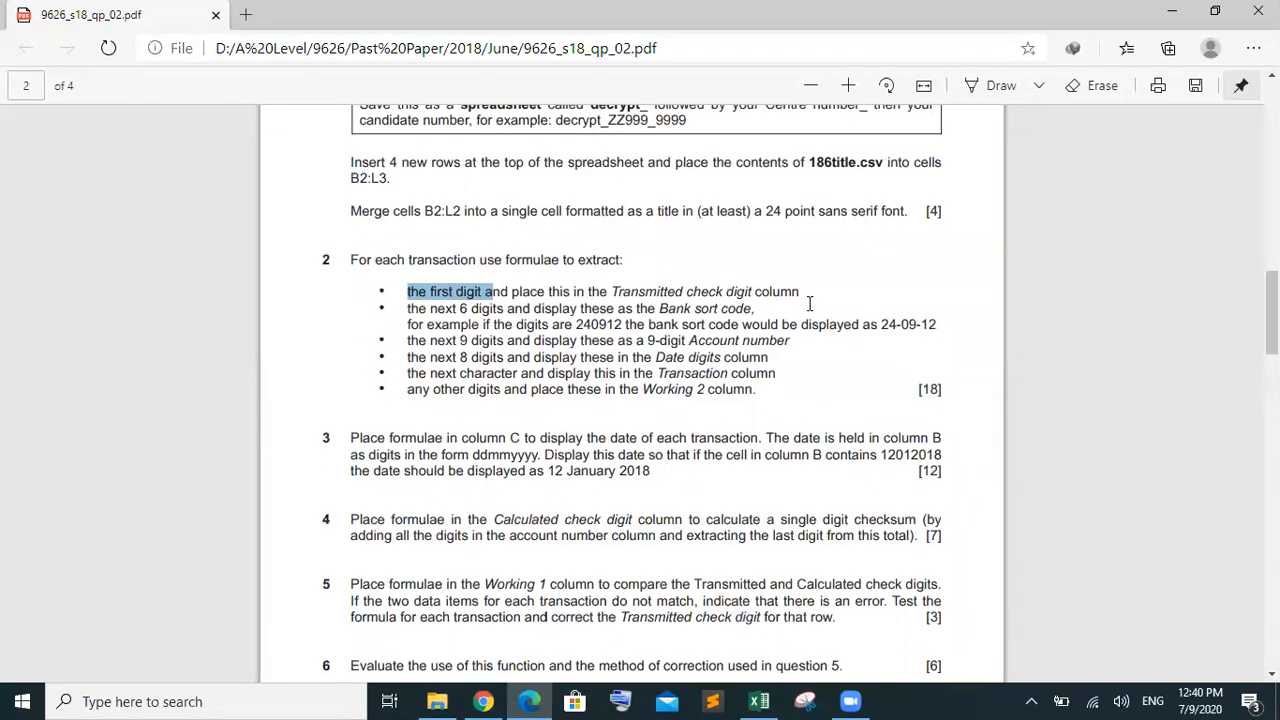
left_click(758, 700)
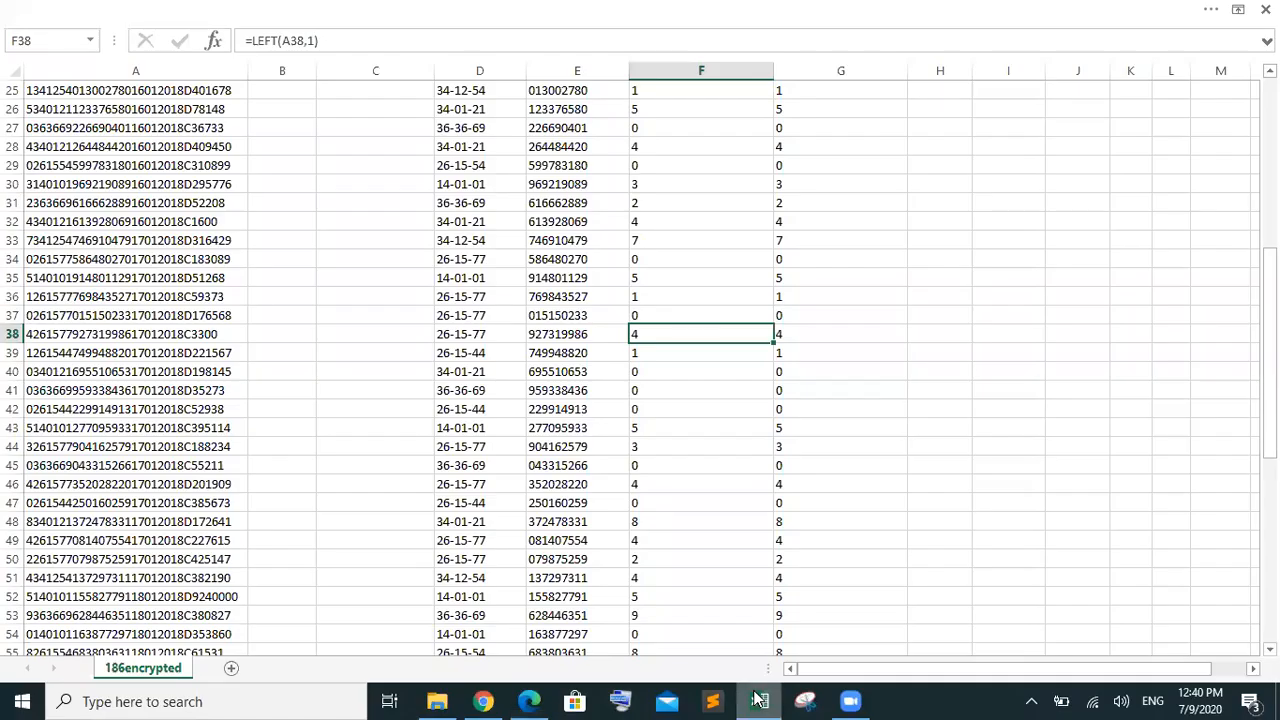
left_click(72, 316)
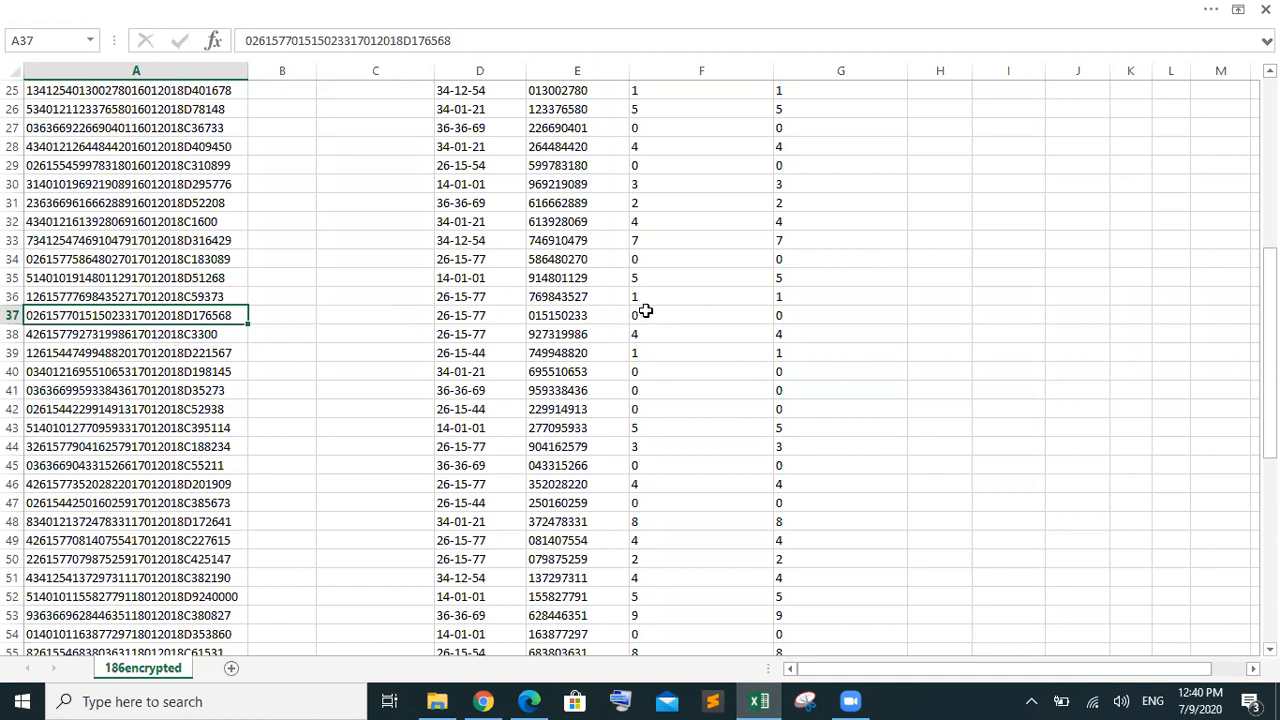
left_click(158, 338)
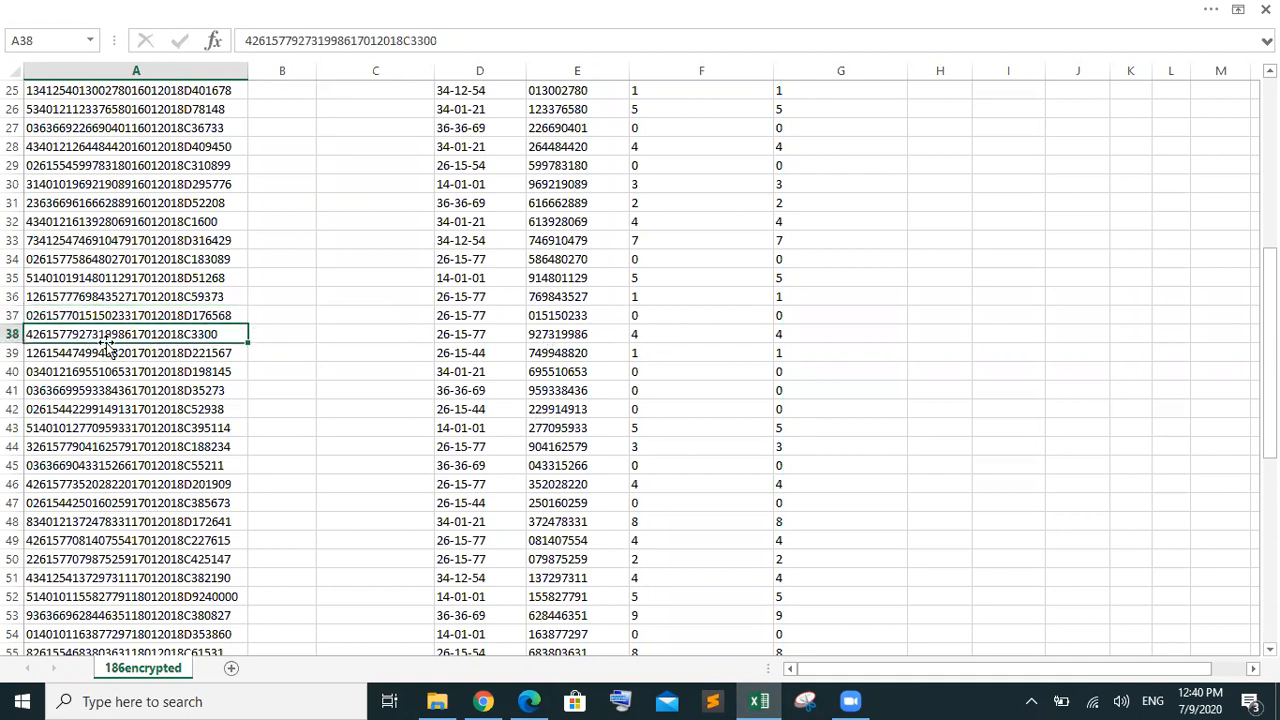
left_click(690, 336)
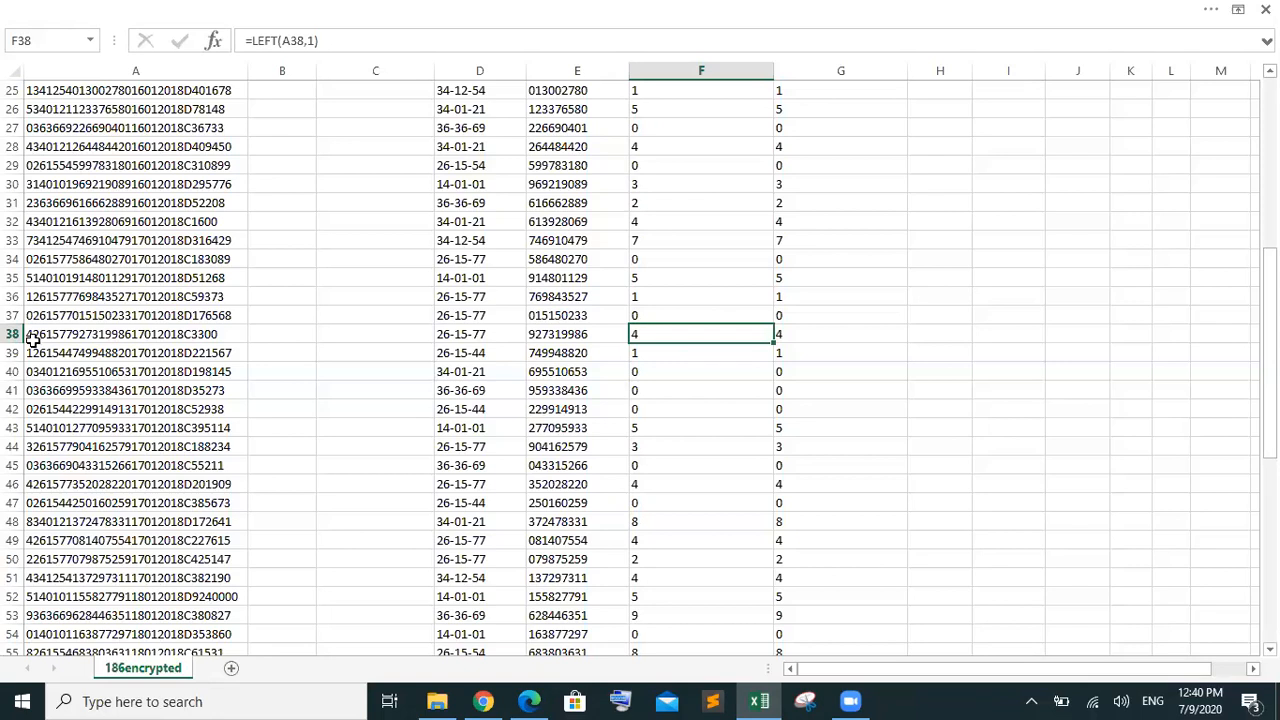
left_click(33, 340)
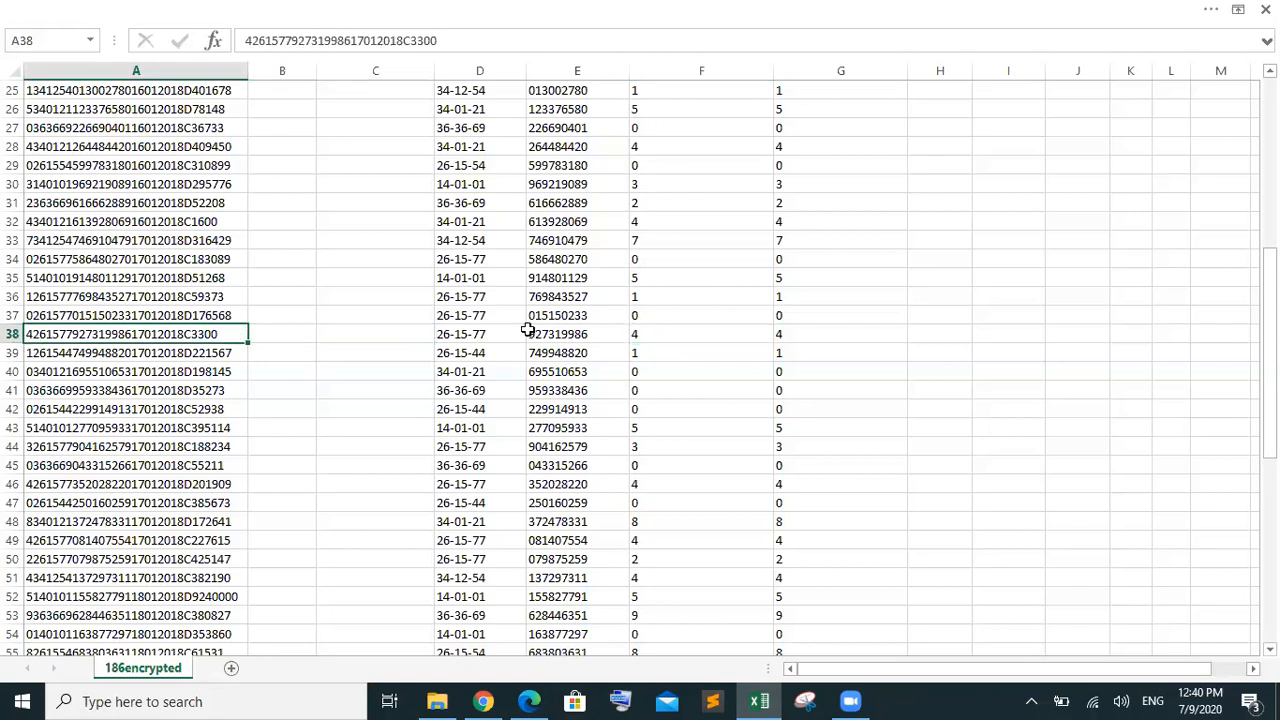
left_click(668, 334)
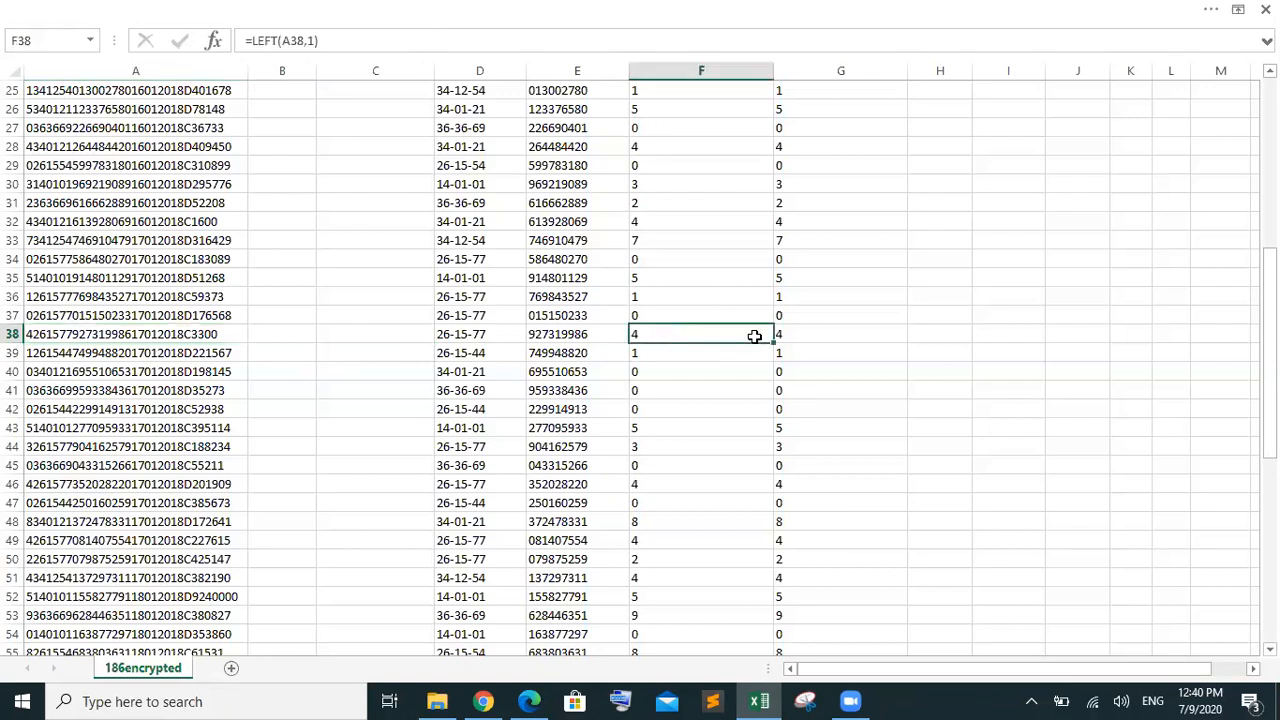
left_click(936, 337)
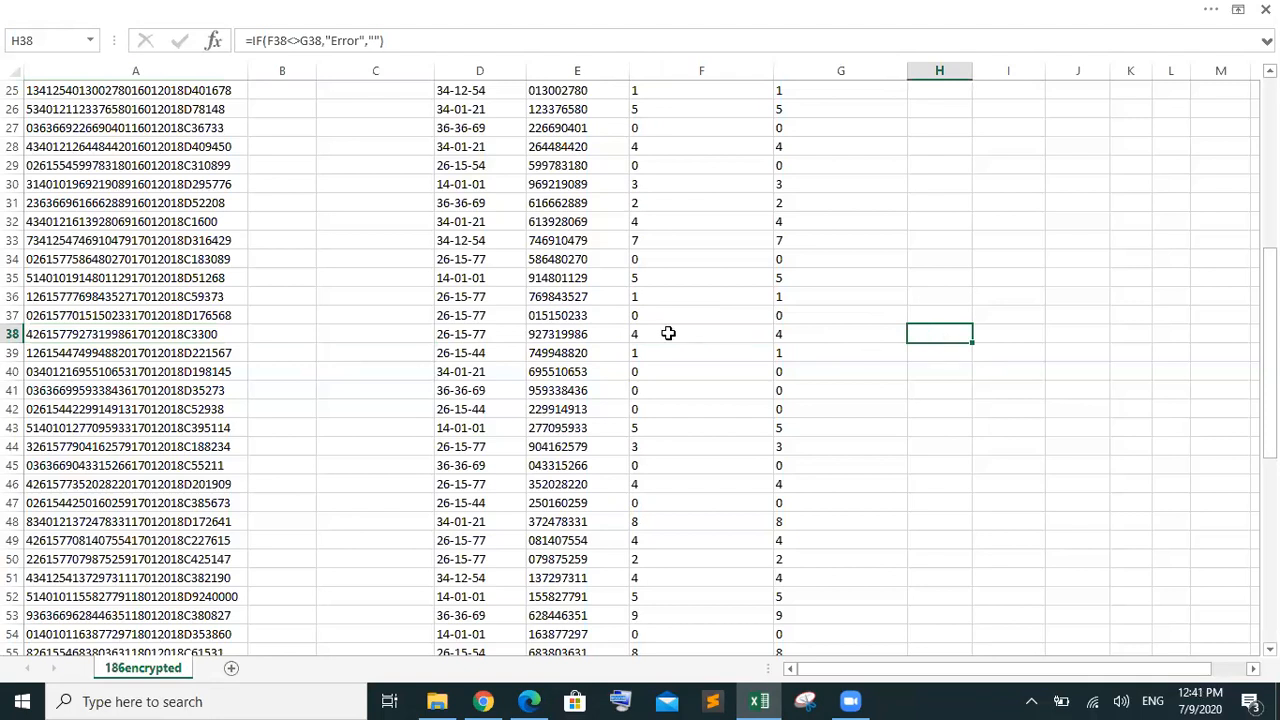
left_click(62, 336)
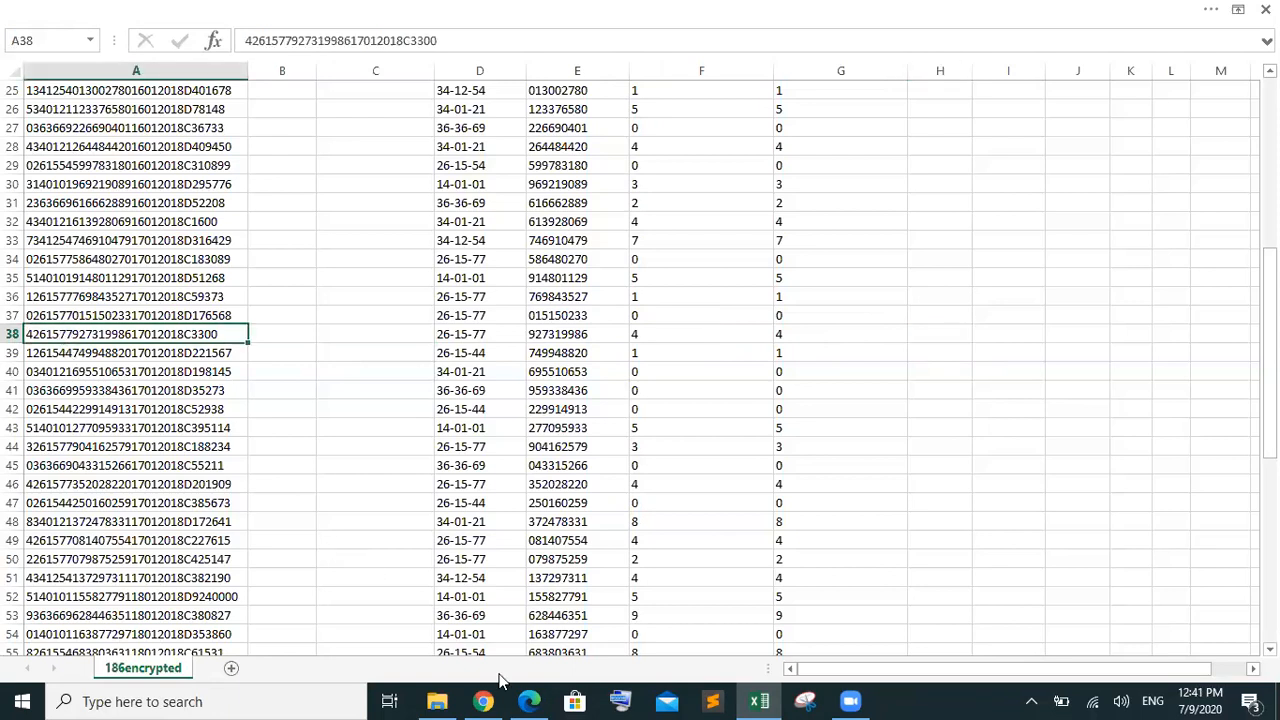
mouse_move(530, 701)
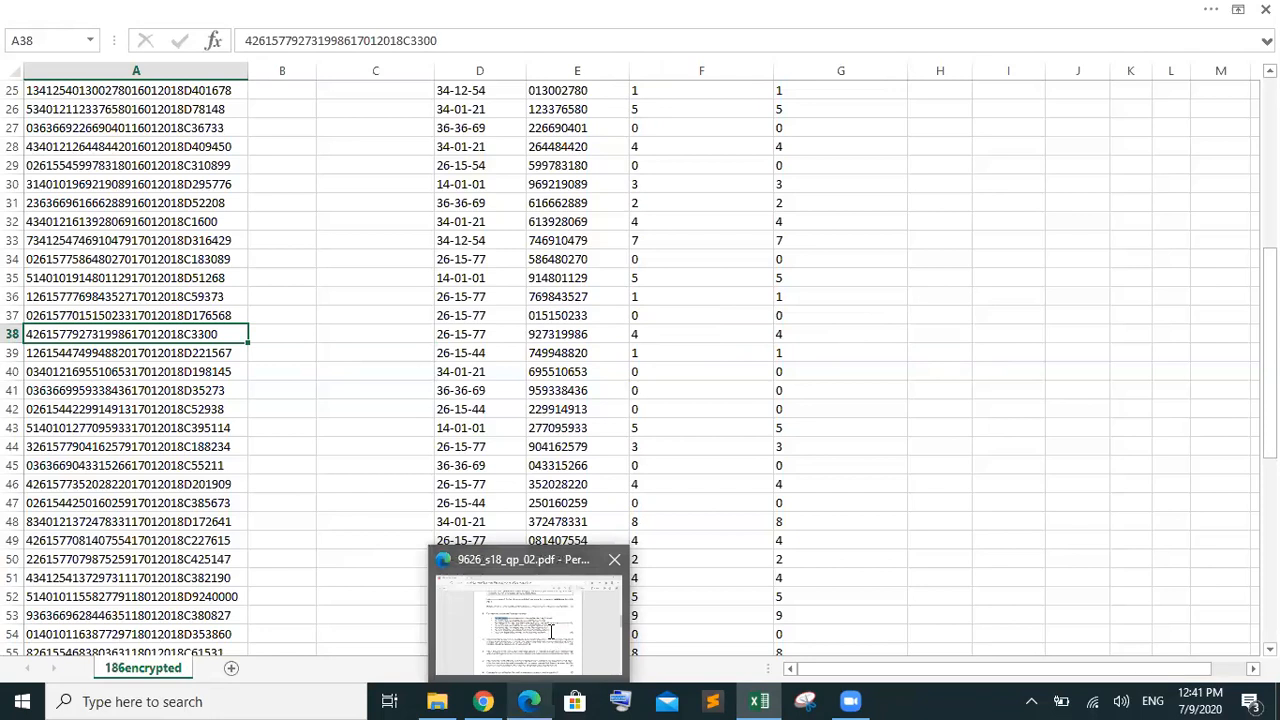
left_click(553, 632)
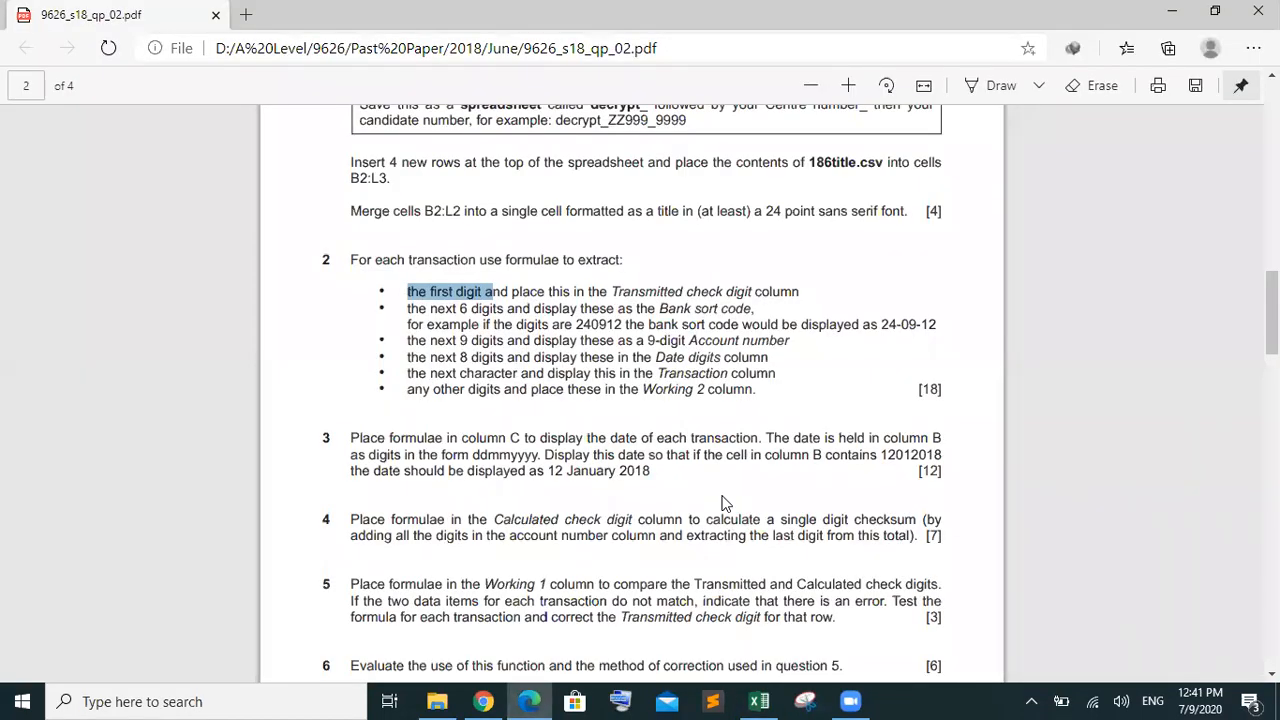
scroll(725, 503, "down", 1)
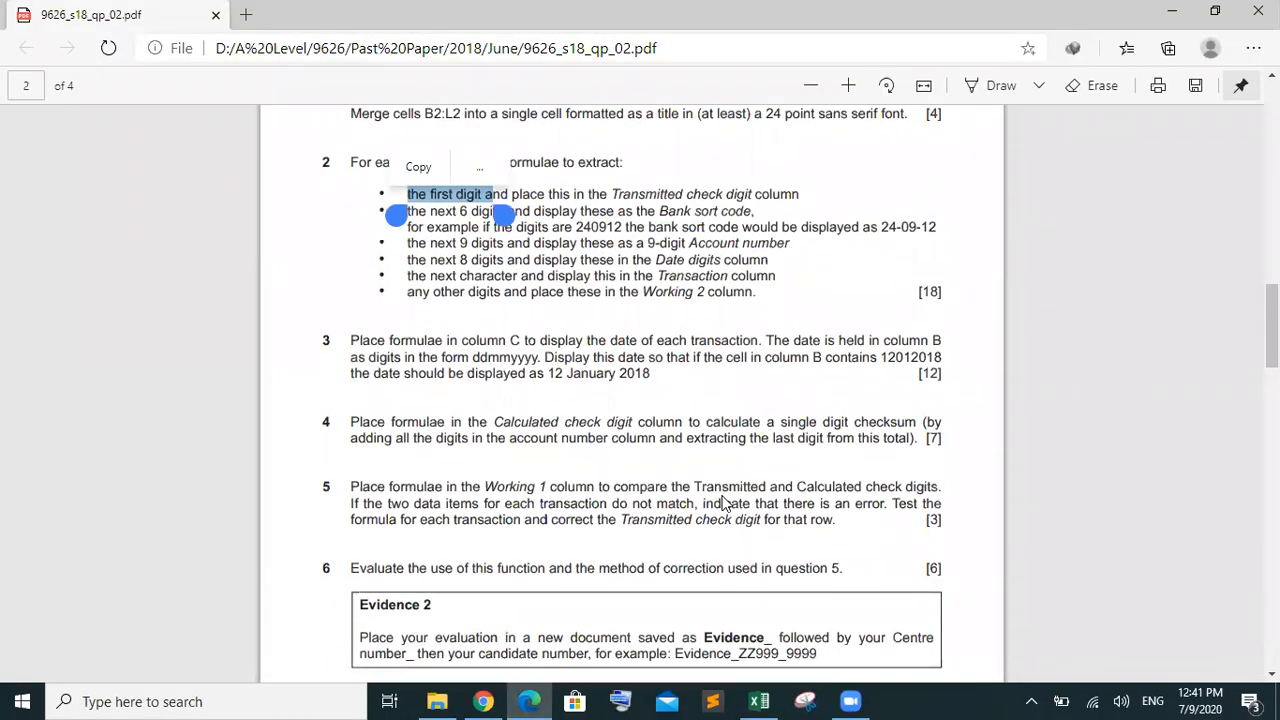
mouse_move(760, 701)
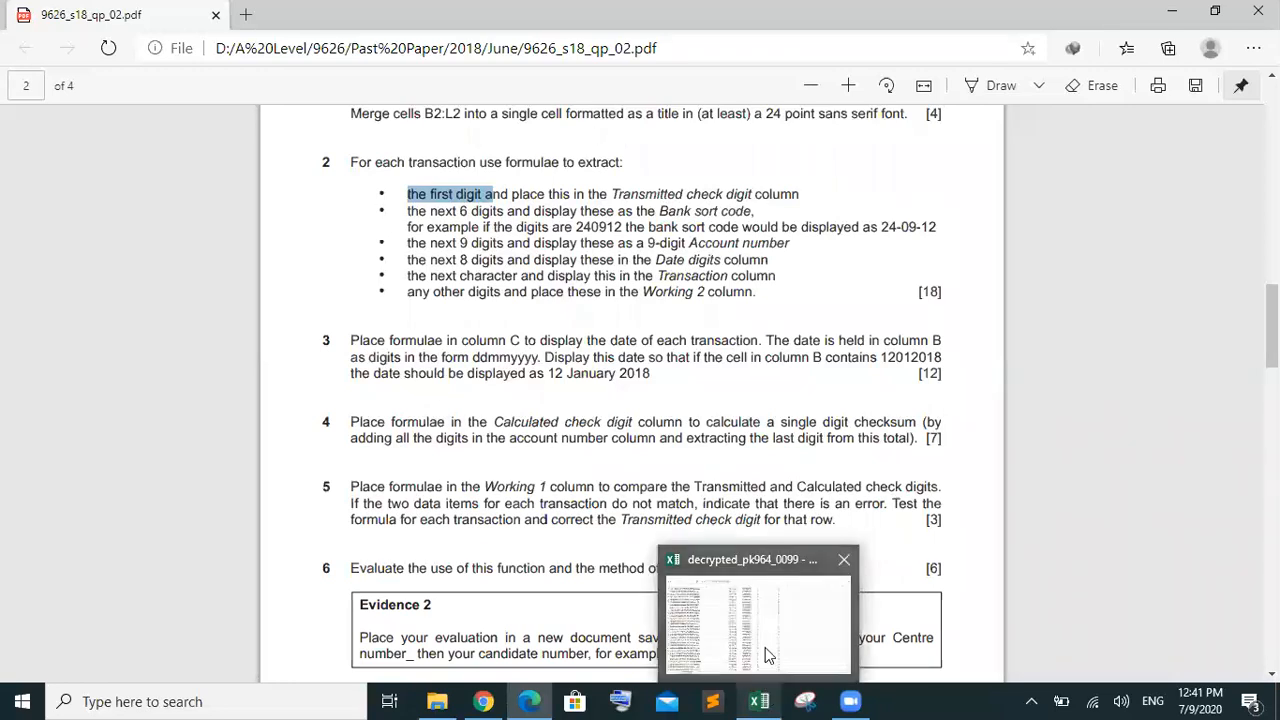
left_click(765, 647)
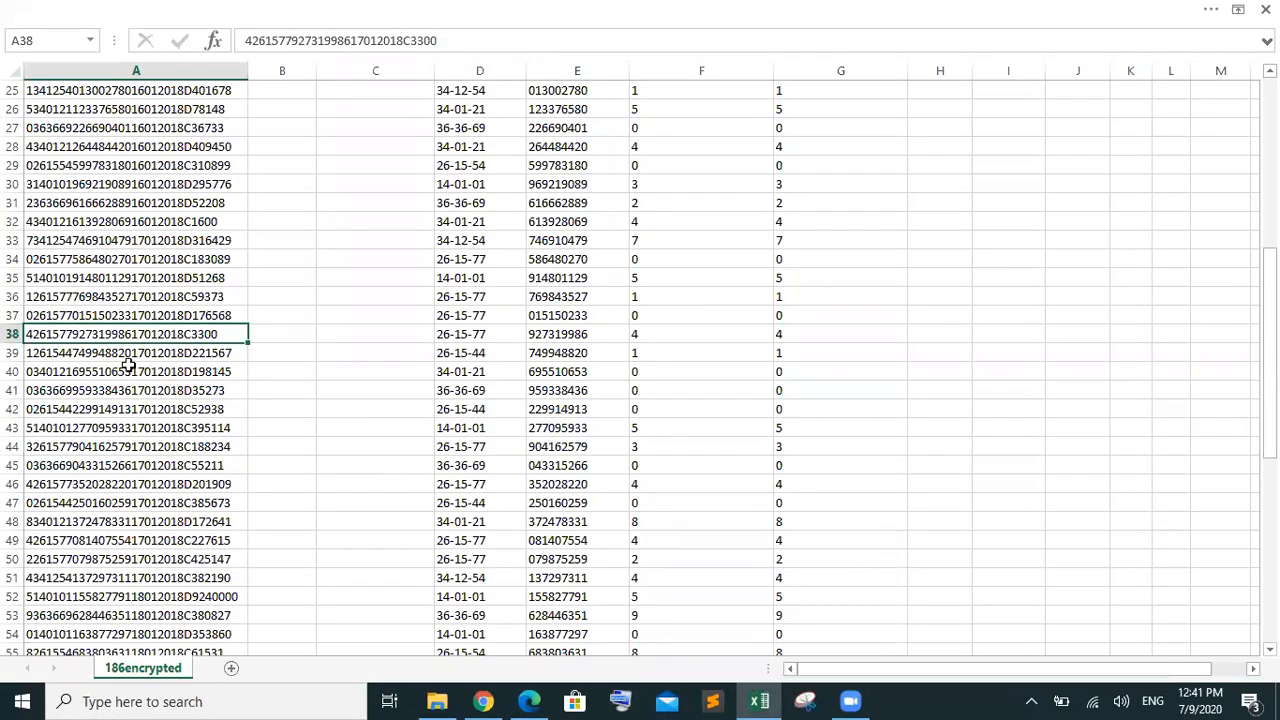
Check row 38's formulas in G38, F38 and the H38 IF error flag against code A38, then reopen the question paper
left_click(795, 333)
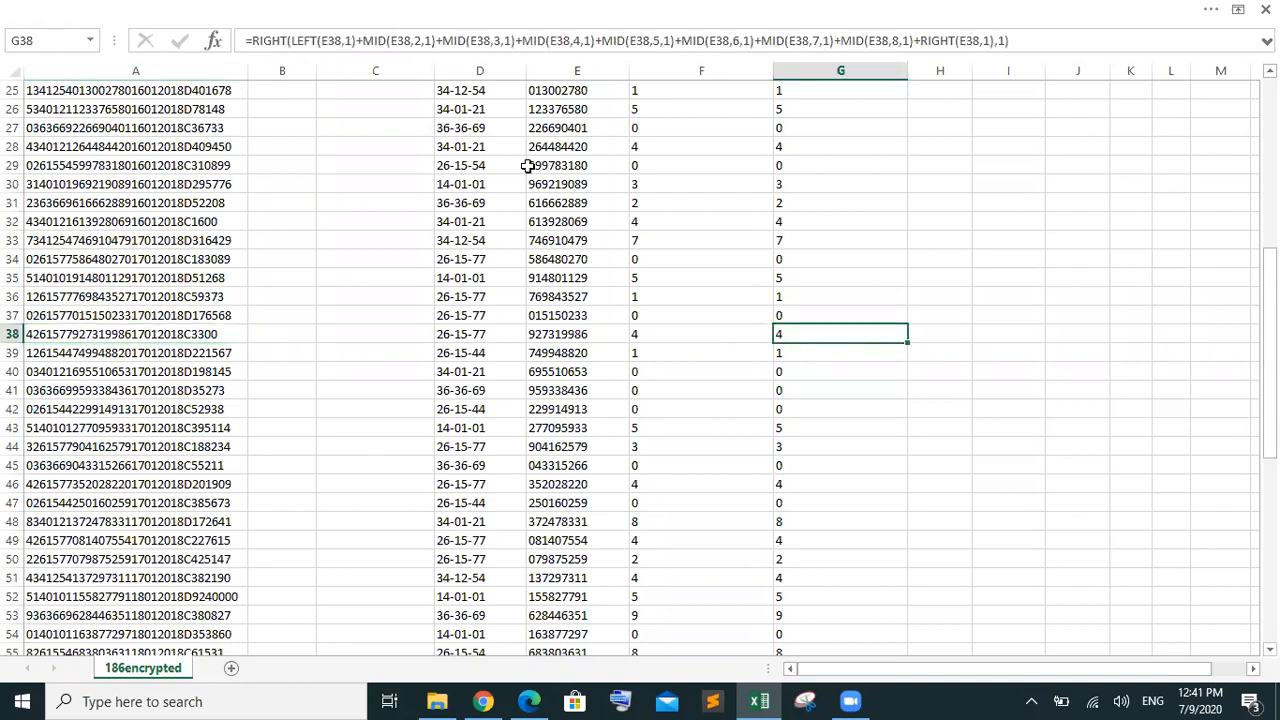
left_click(653, 336)
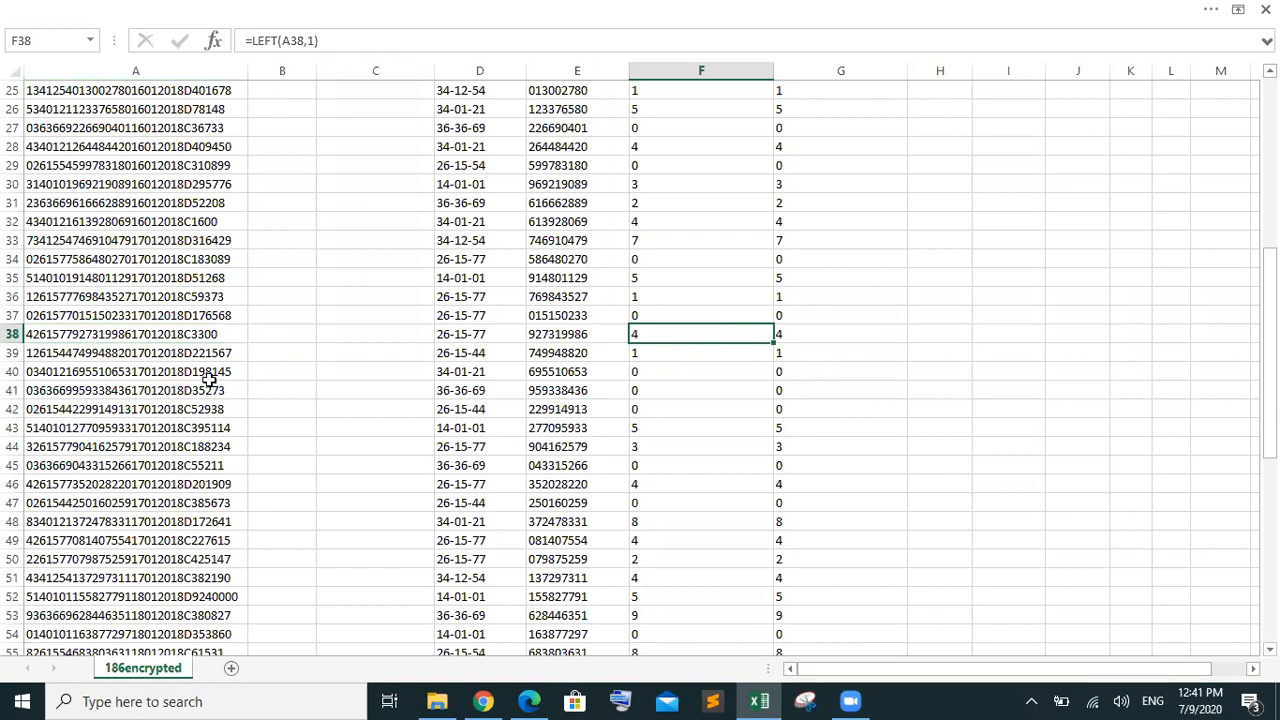
left_click(64, 340)
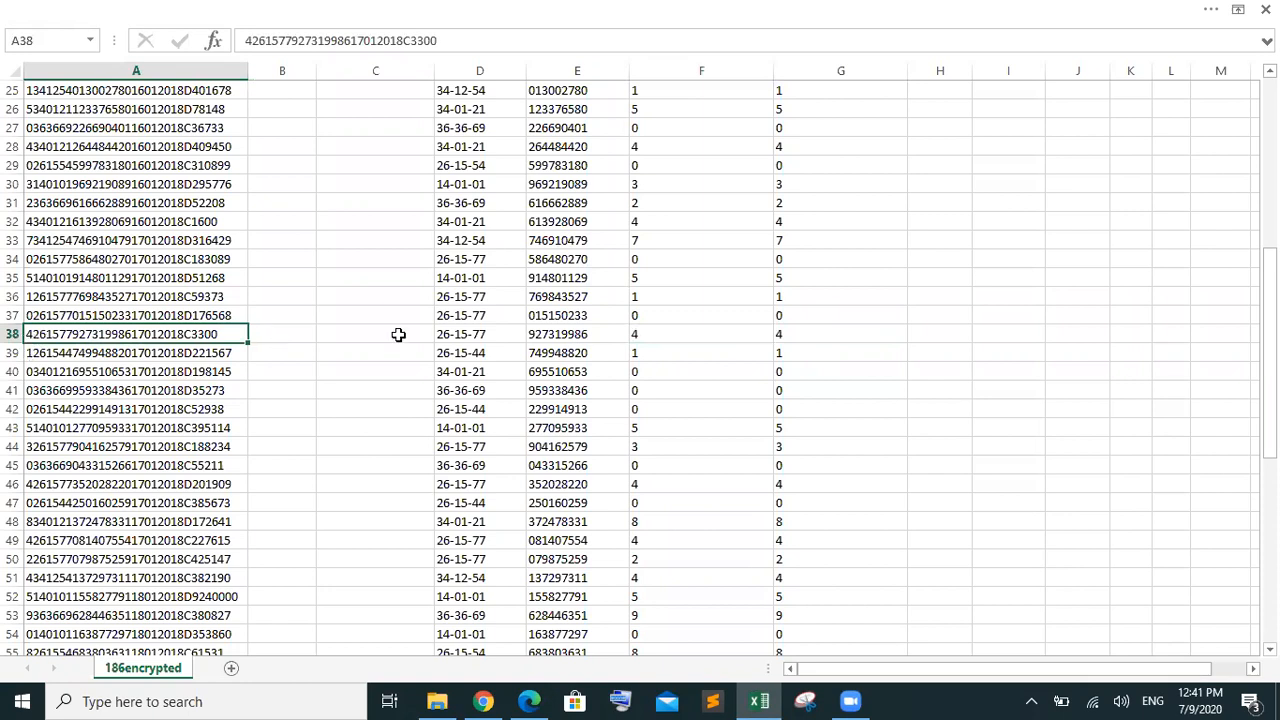
left_click(645, 335)
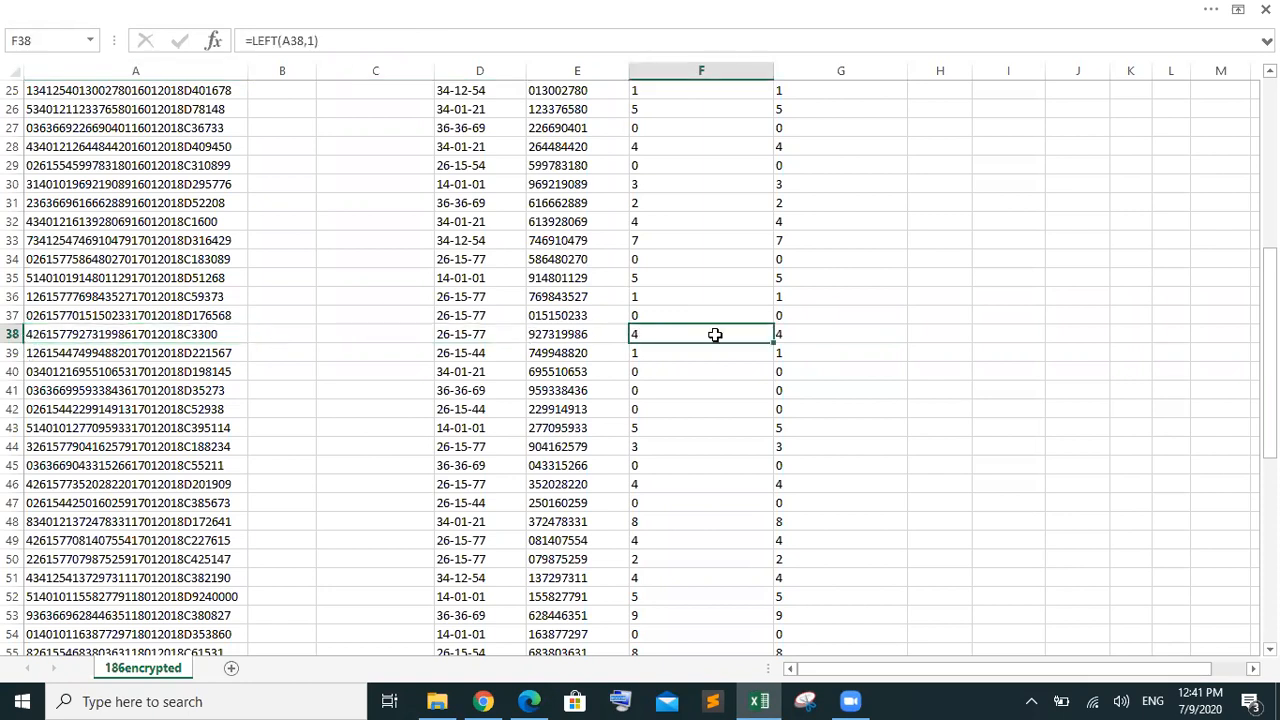
left_click(932, 336)
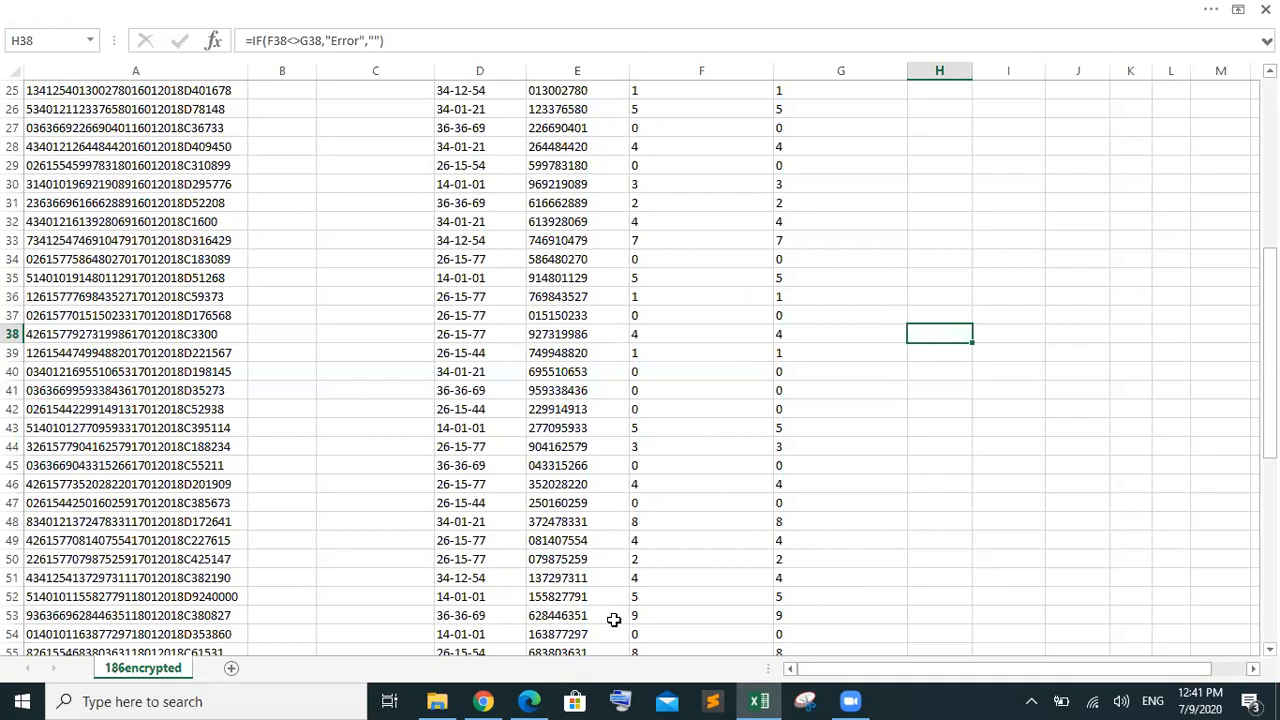
left_click(529, 701)
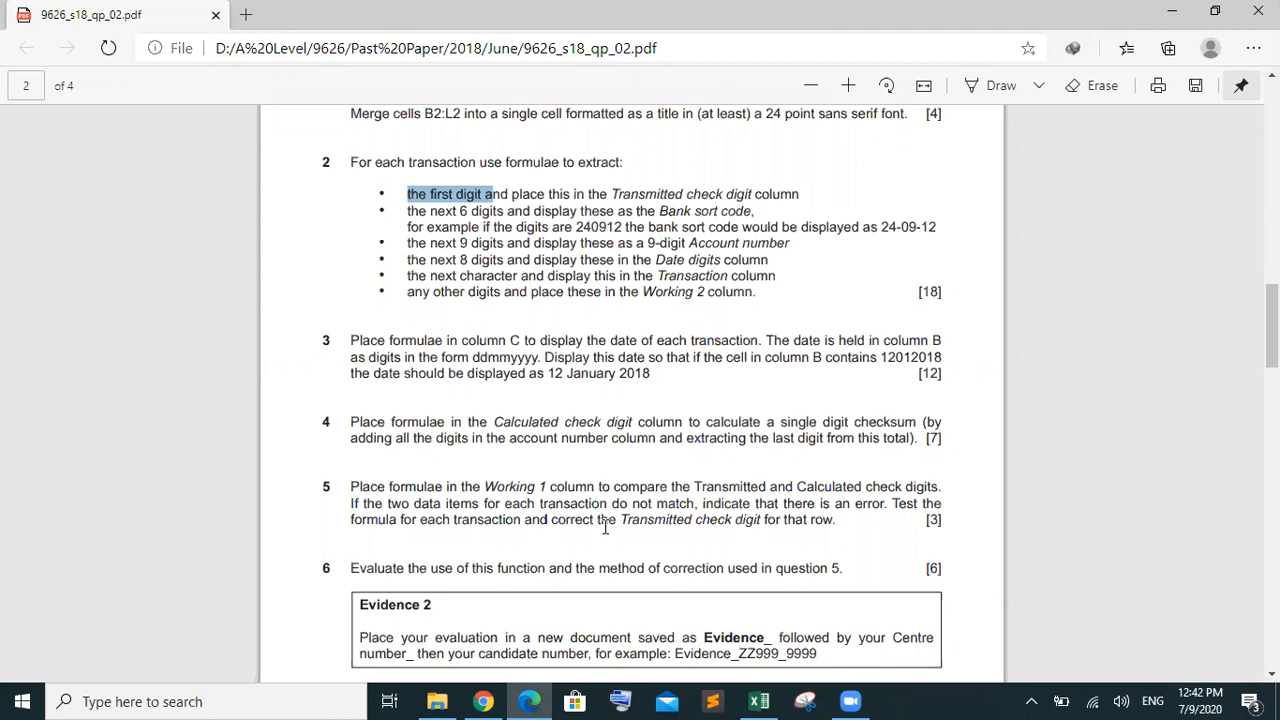
left_click(759, 701)
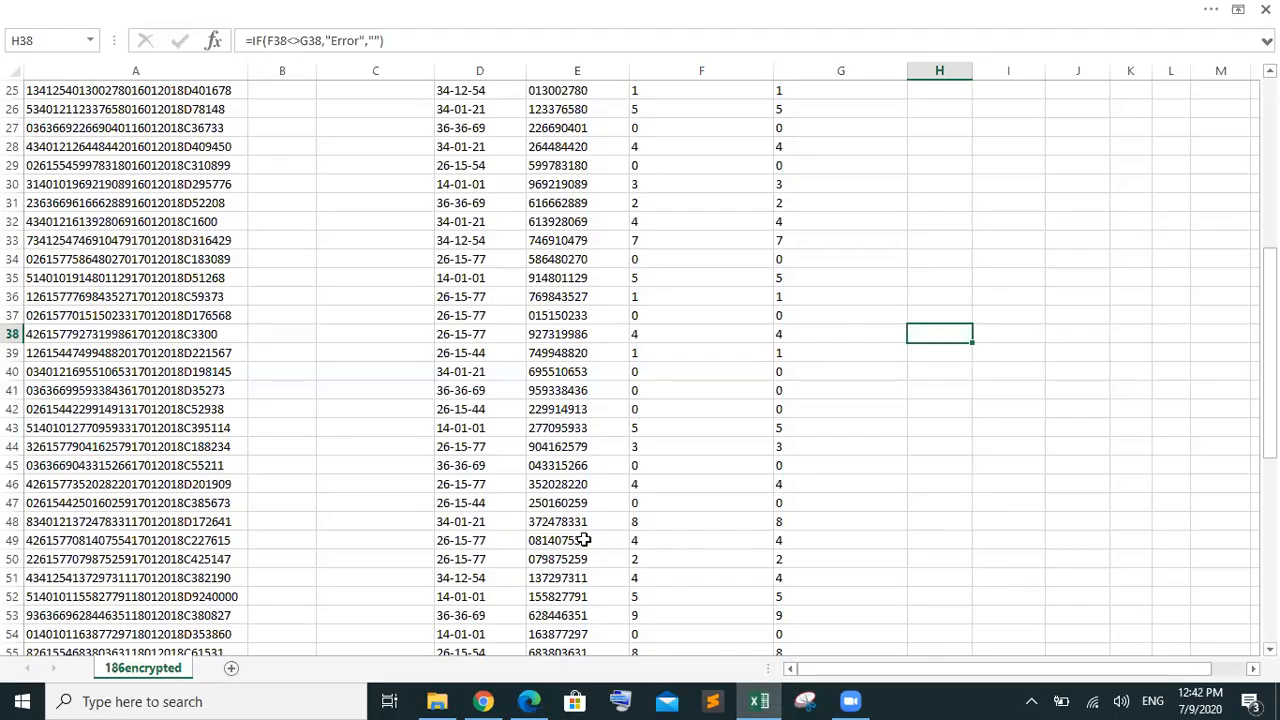
left_click(88, 331)
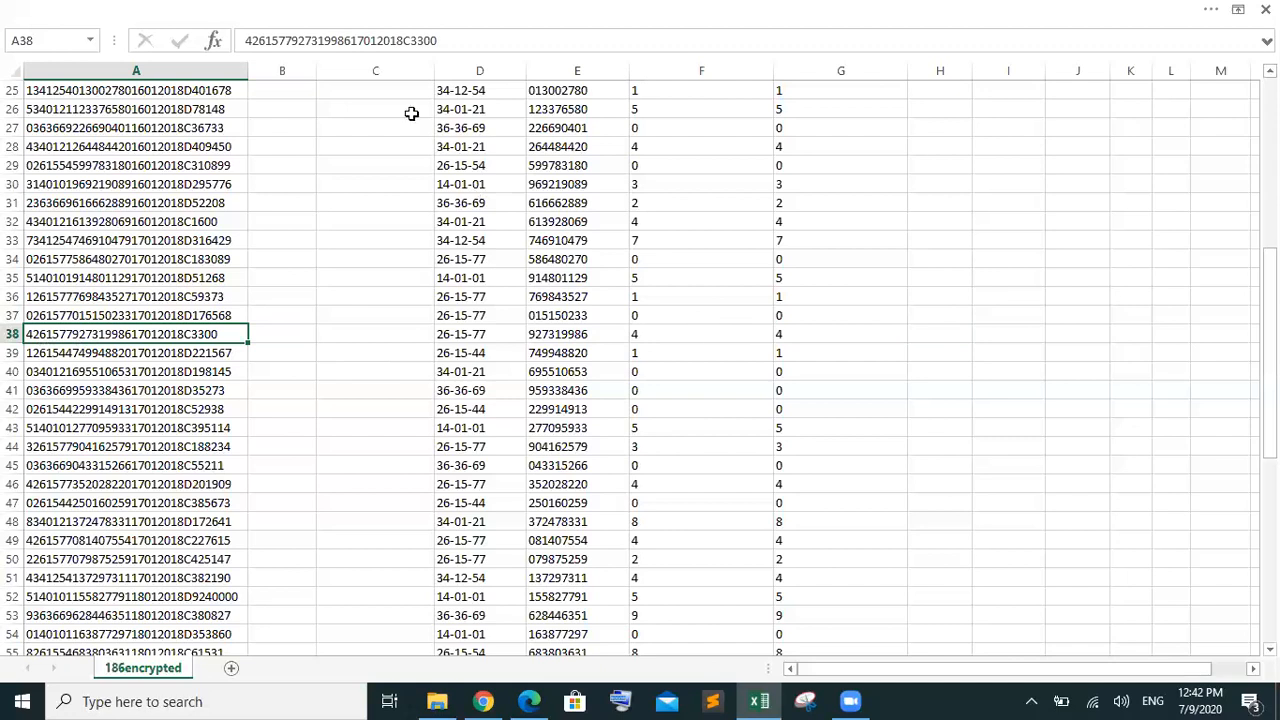
left_click(914, 335)
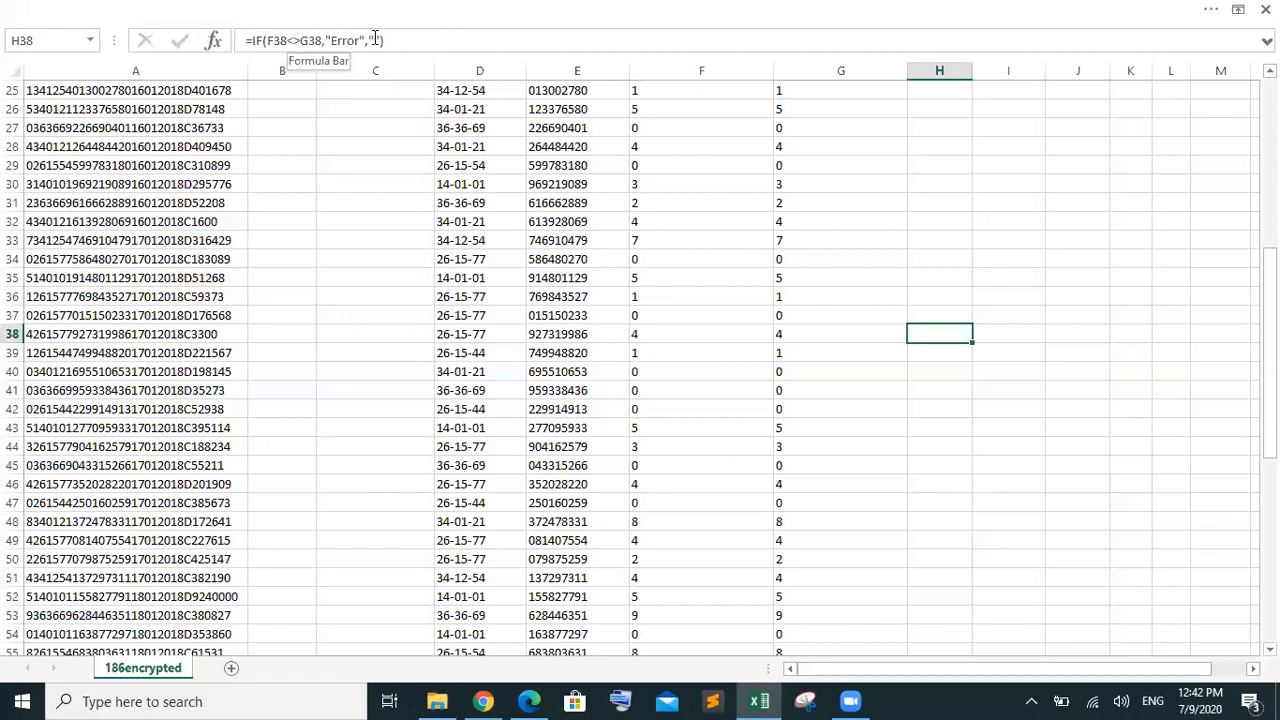
left_click_drag(410, 42, 225, 40)
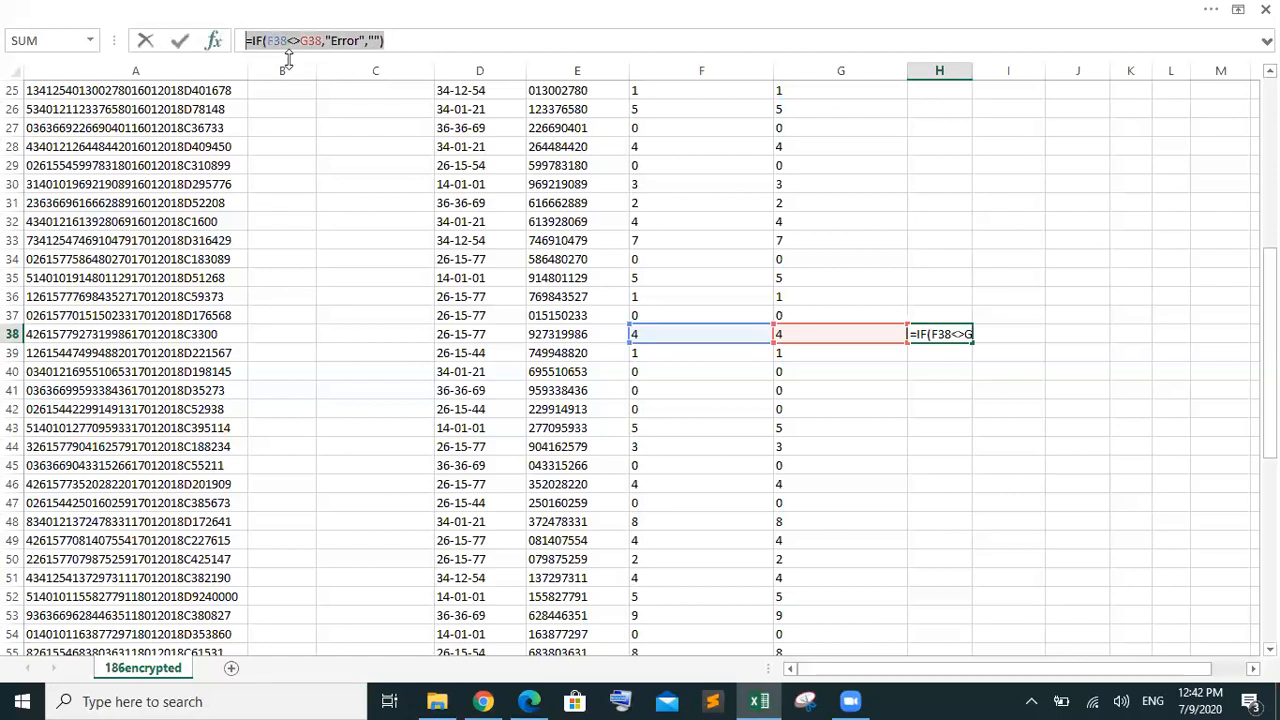
mouse_move(535, 700)
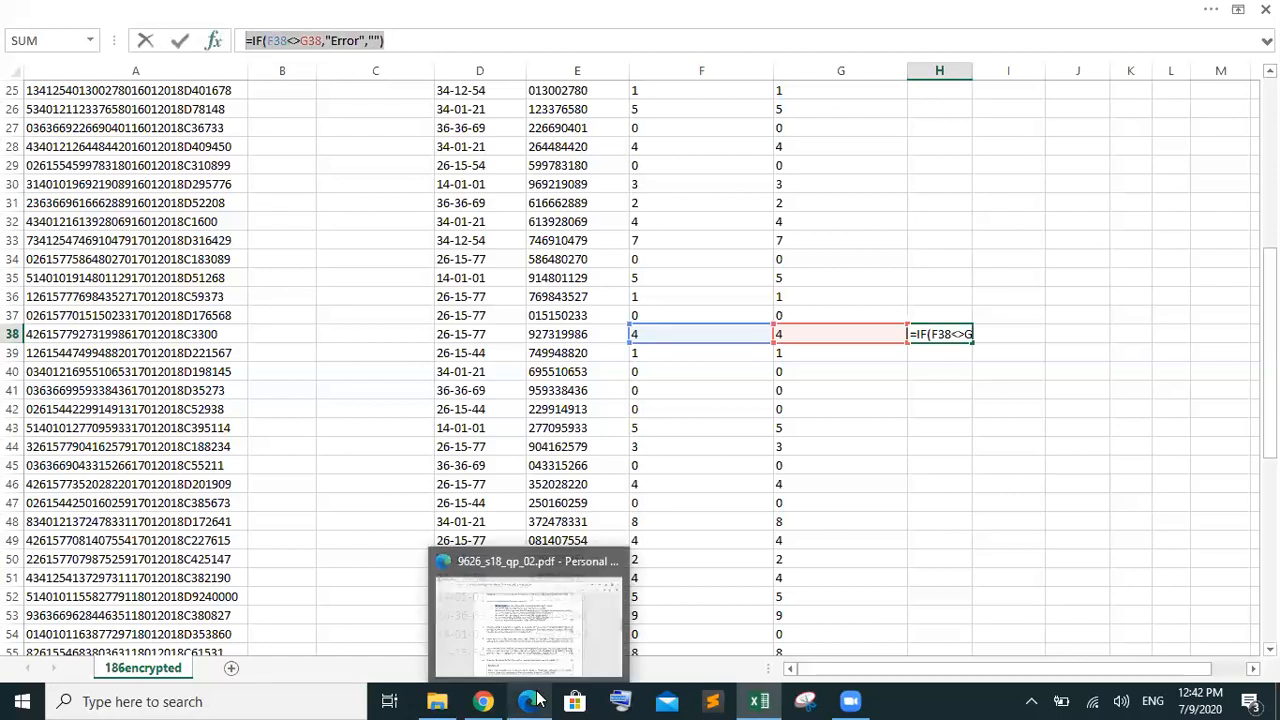
left_click(572, 640)
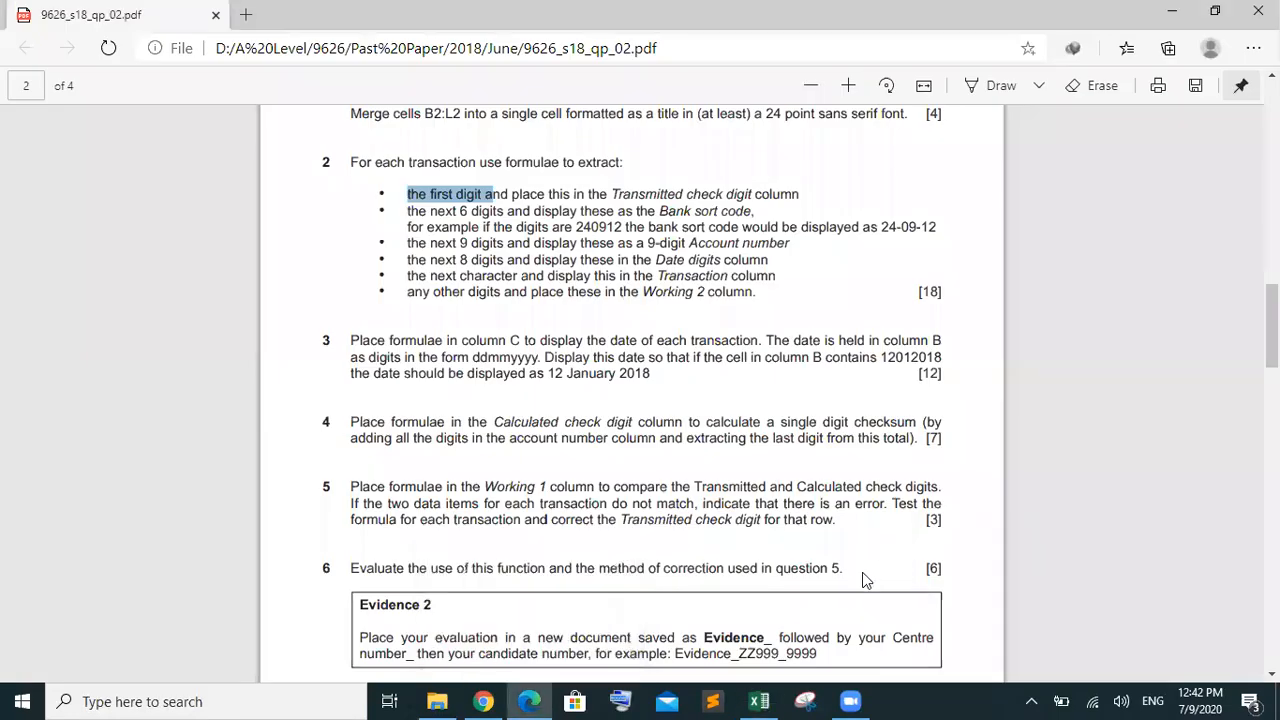
left_click(437, 701)
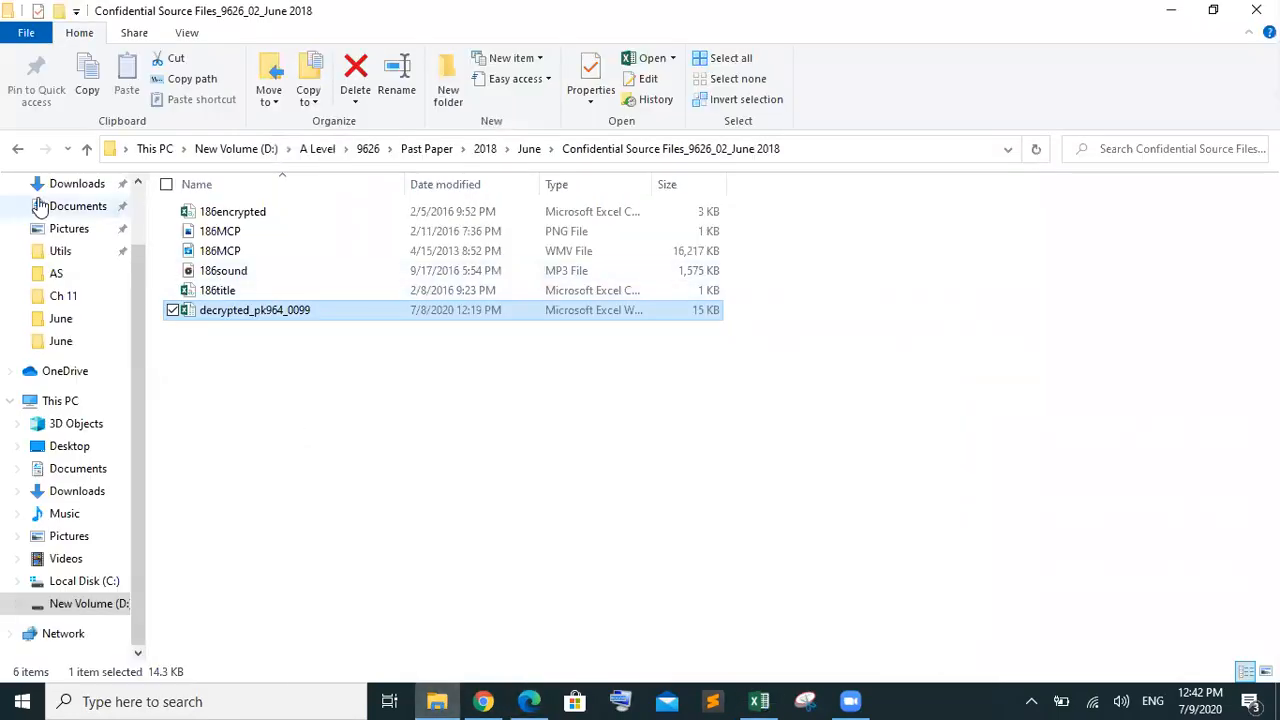
left_click(13, 152)
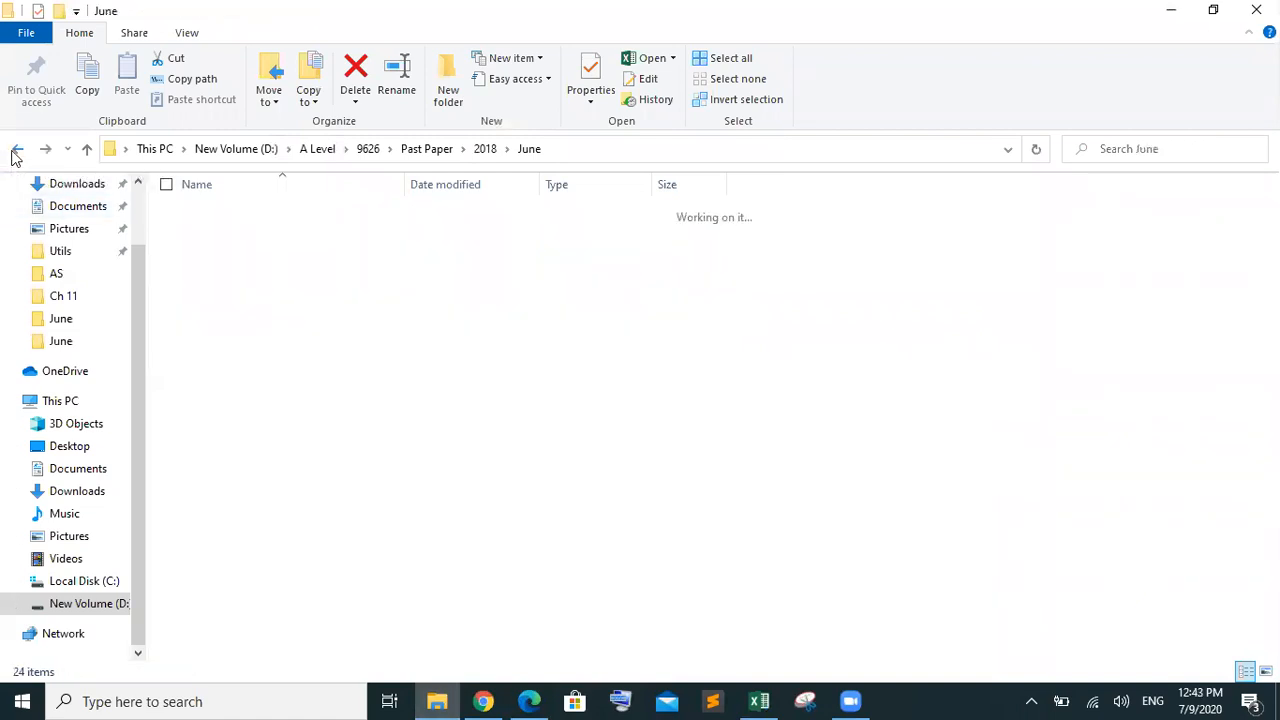
left_click(47, 150)
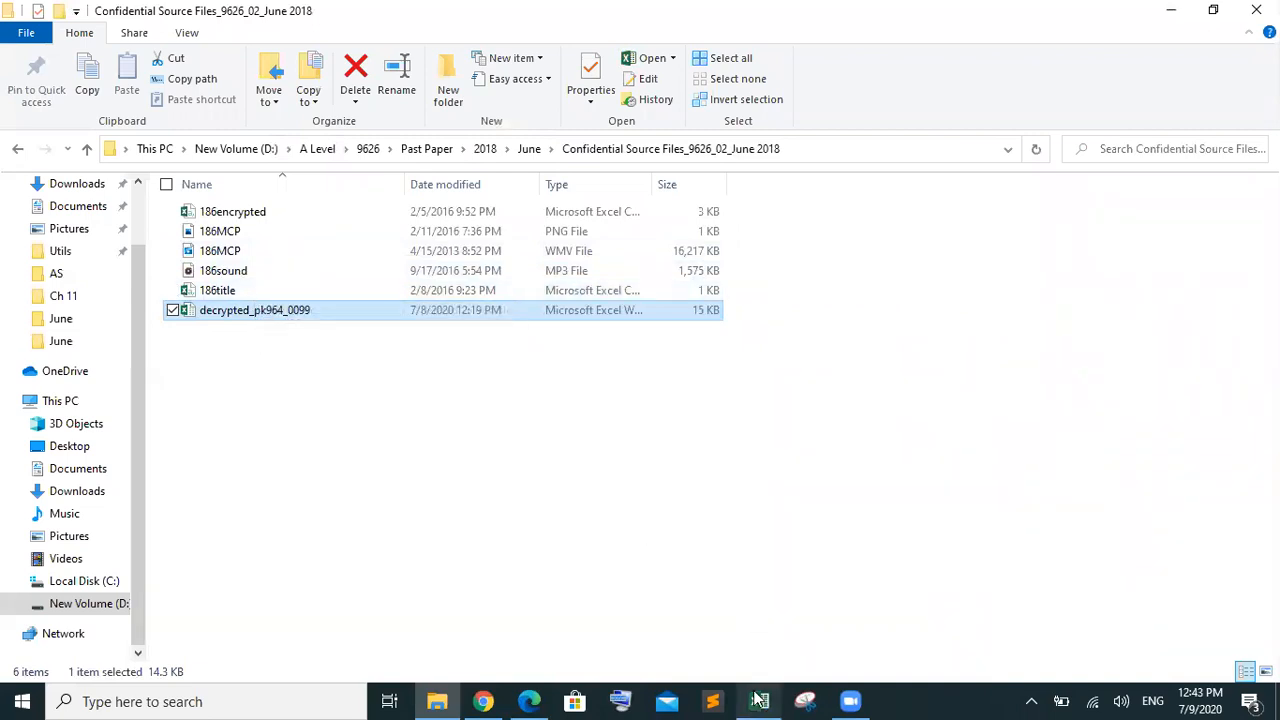
left_click(530, 700)
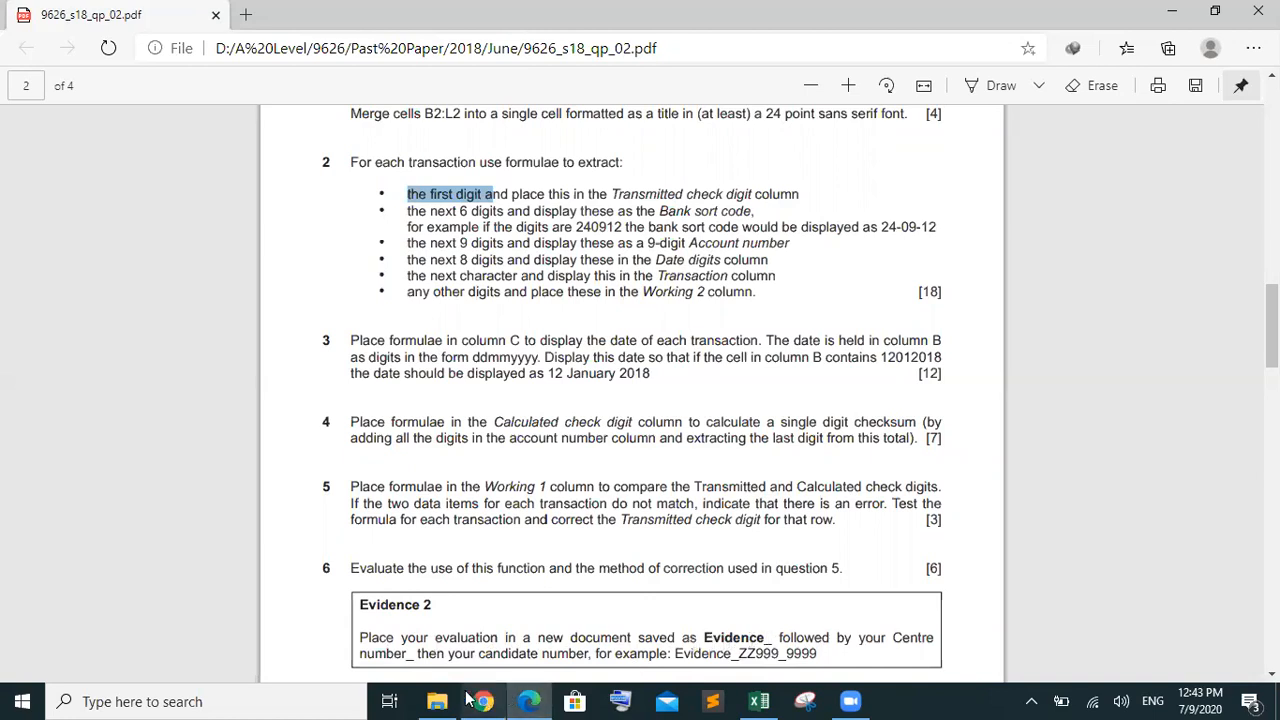
Delete a presentation file named 'Evidence' that was created by mistake in the source files folder
left_click(437, 701)
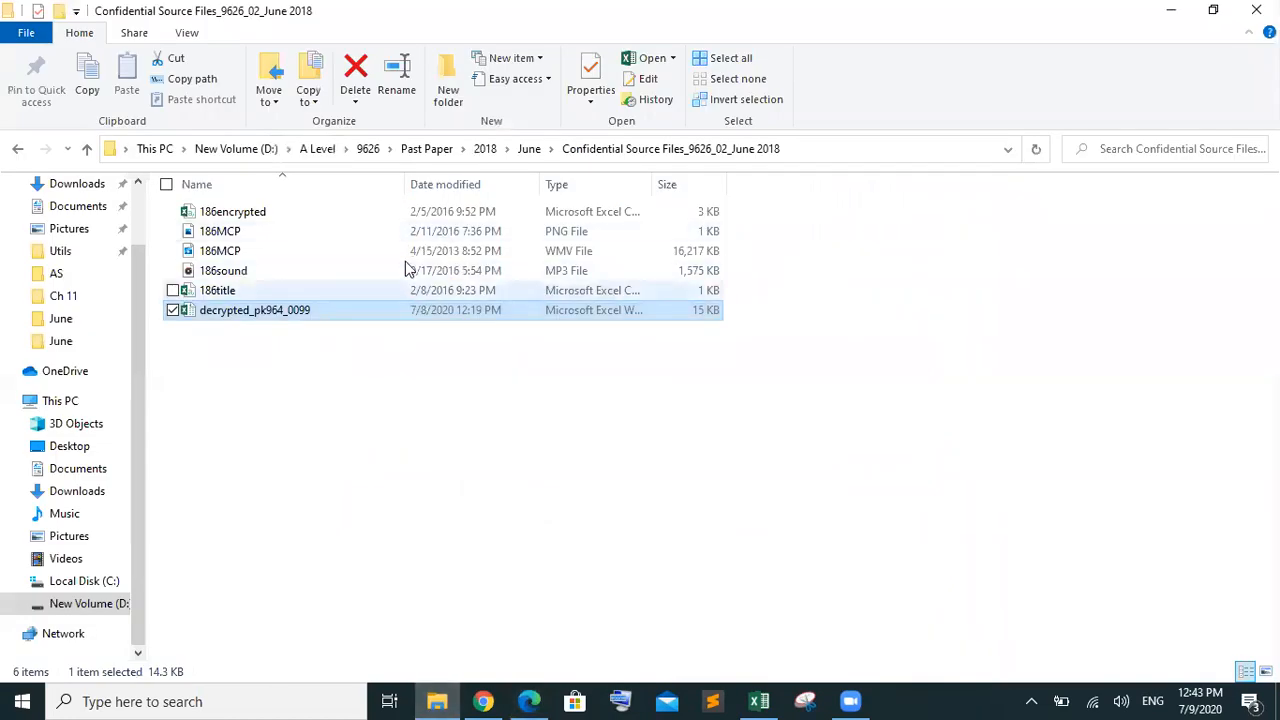
right_click(332, 379)
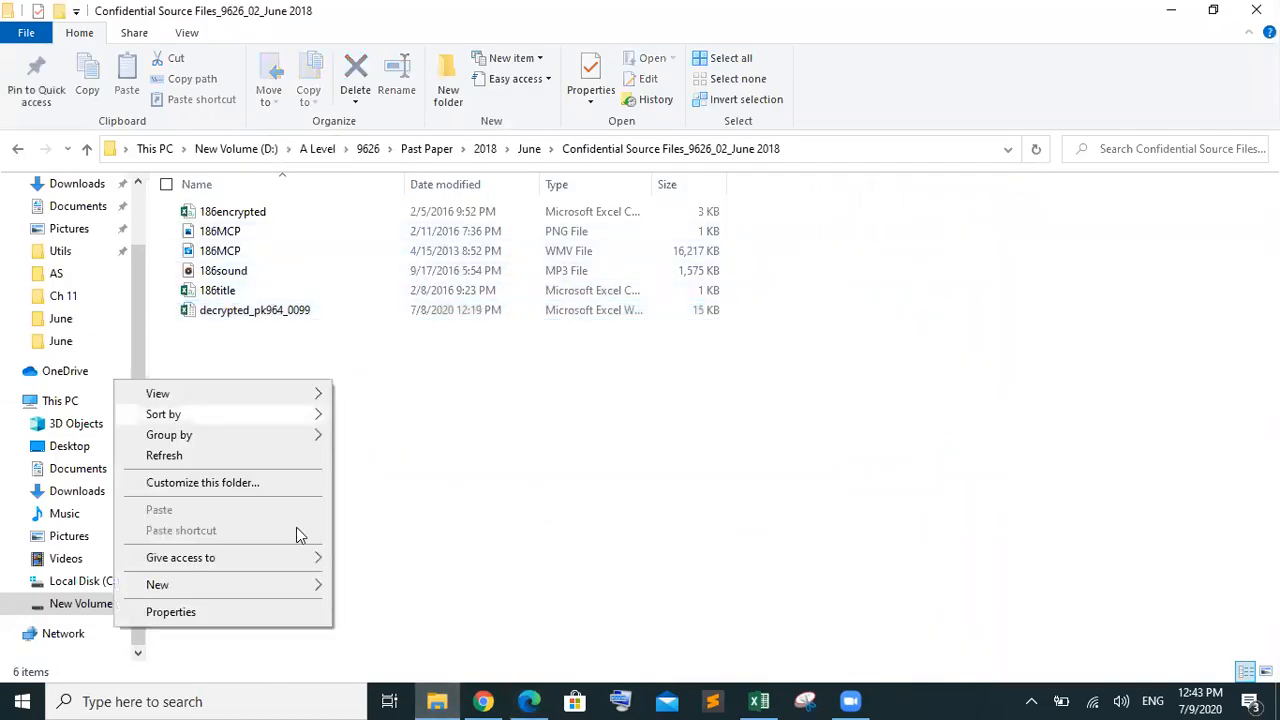
mouse_move(285, 591)
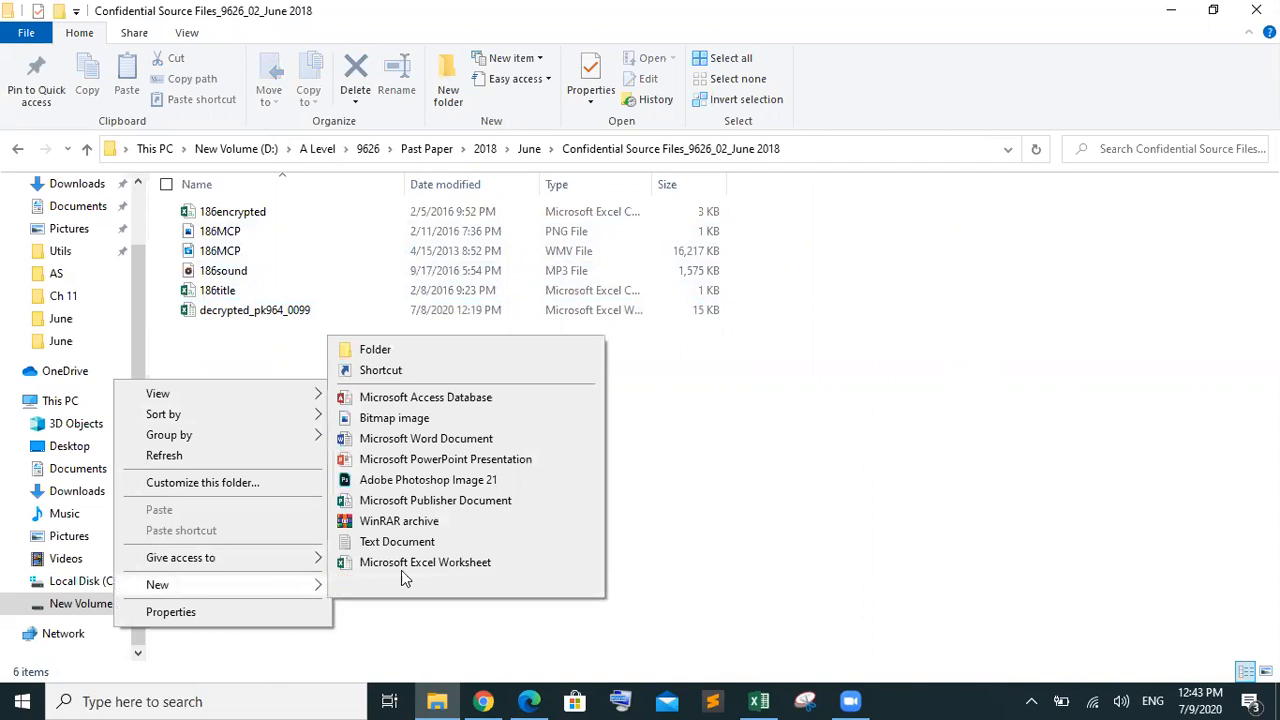
left_click(430, 458)
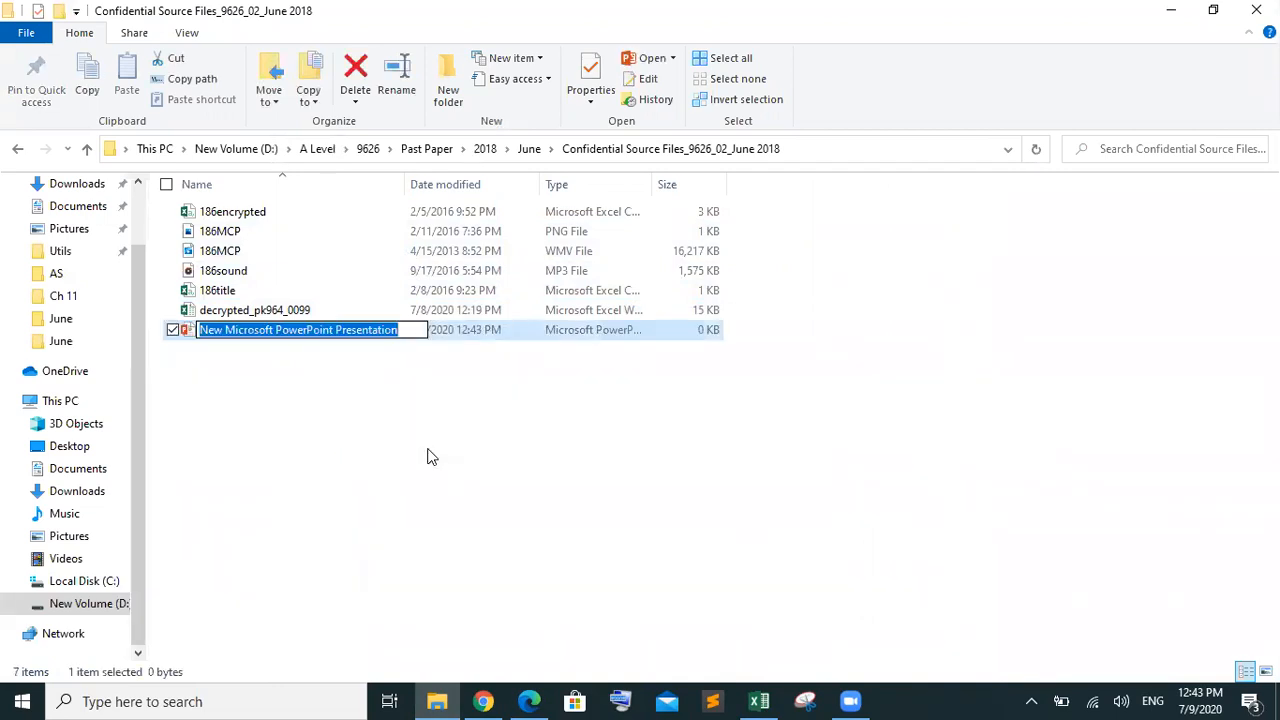
type("Evidence")
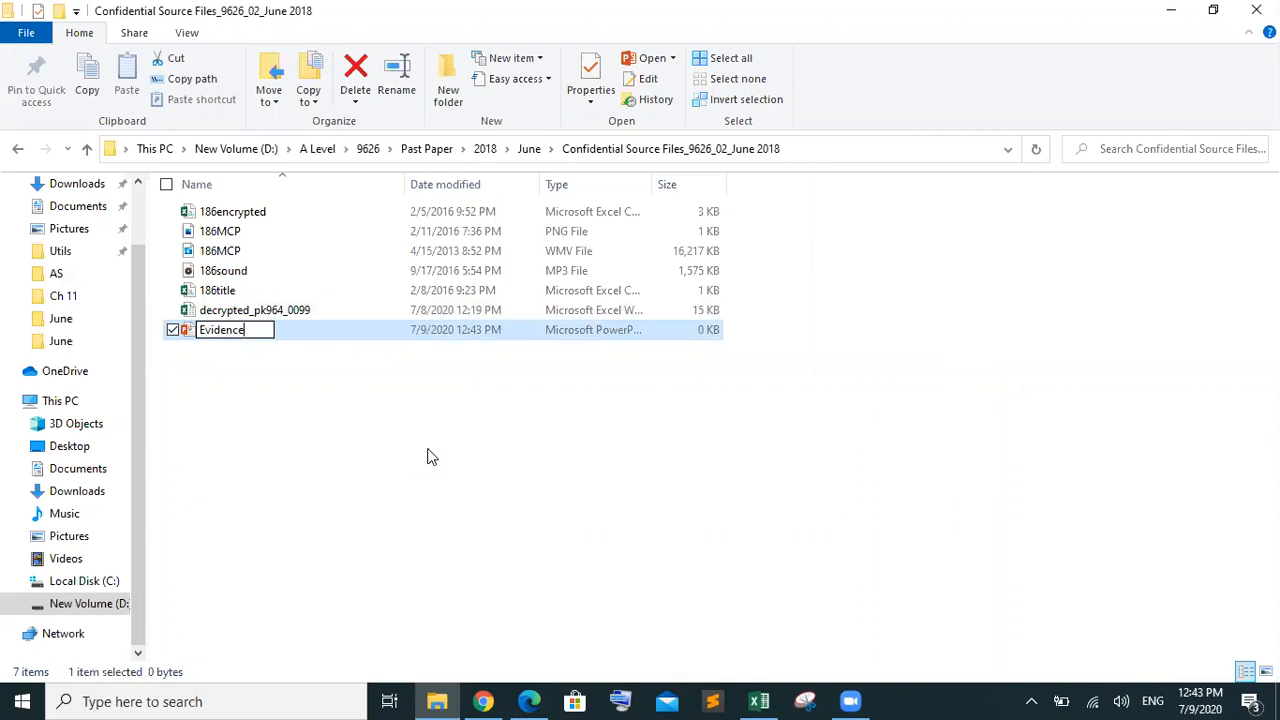
left_click(287, 331)
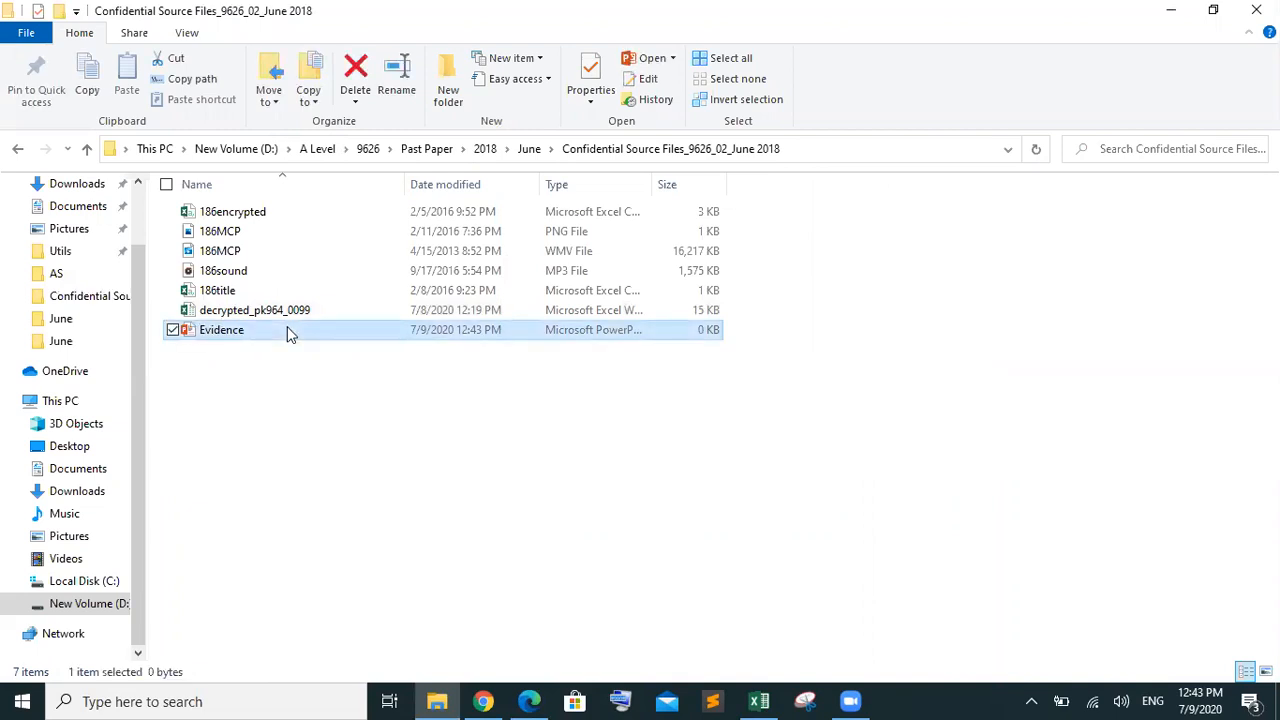
key("Delete")
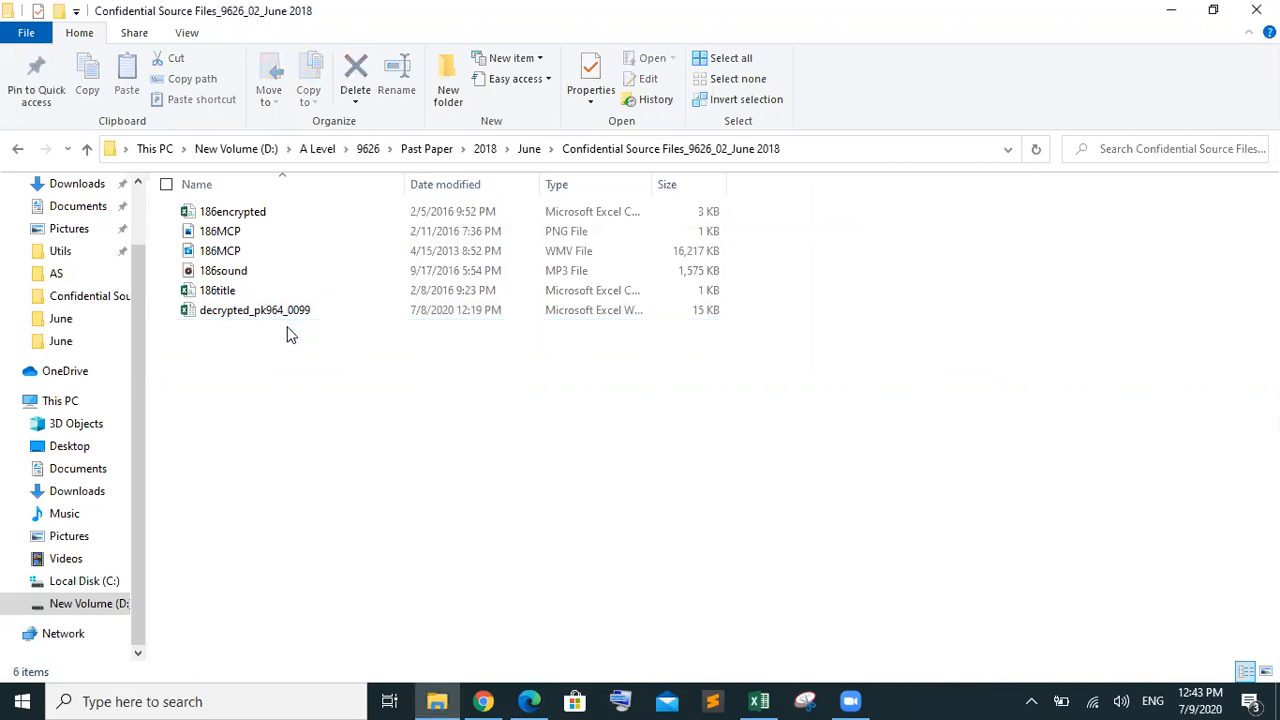
right_click(290, 335)
mouse_move(253, 551)
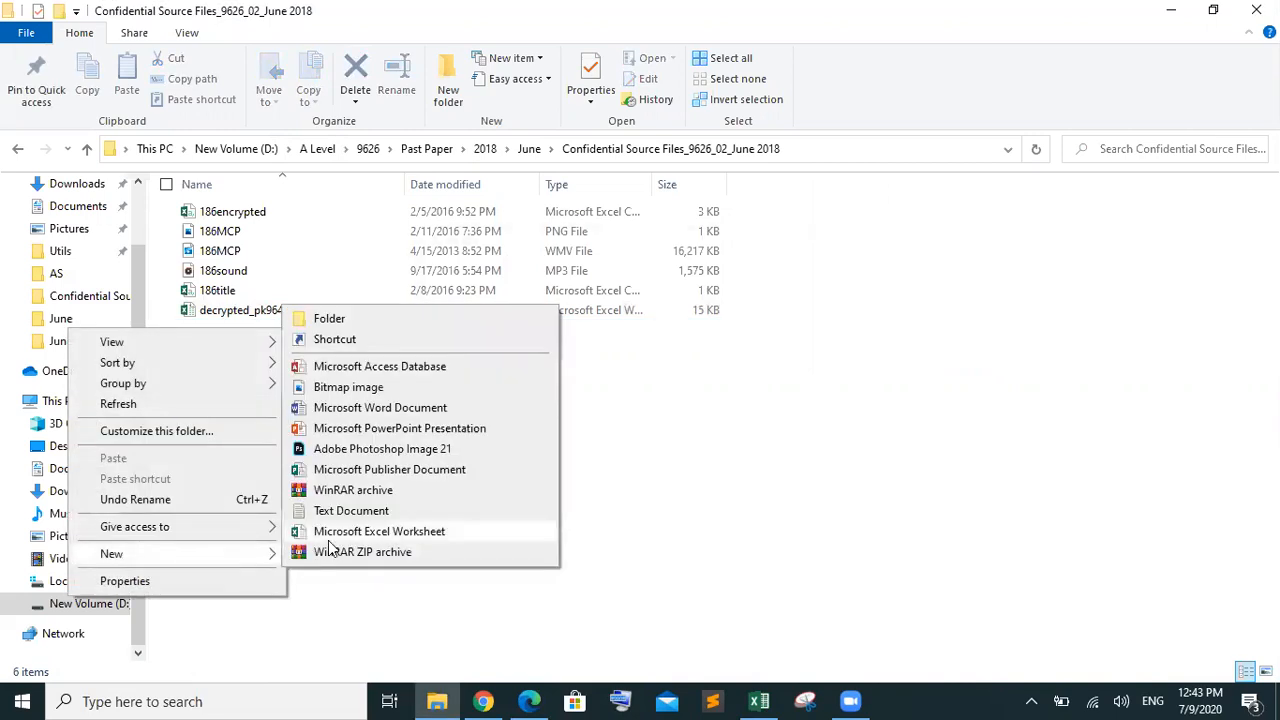
left_click(409, 409)
type("Evidence")
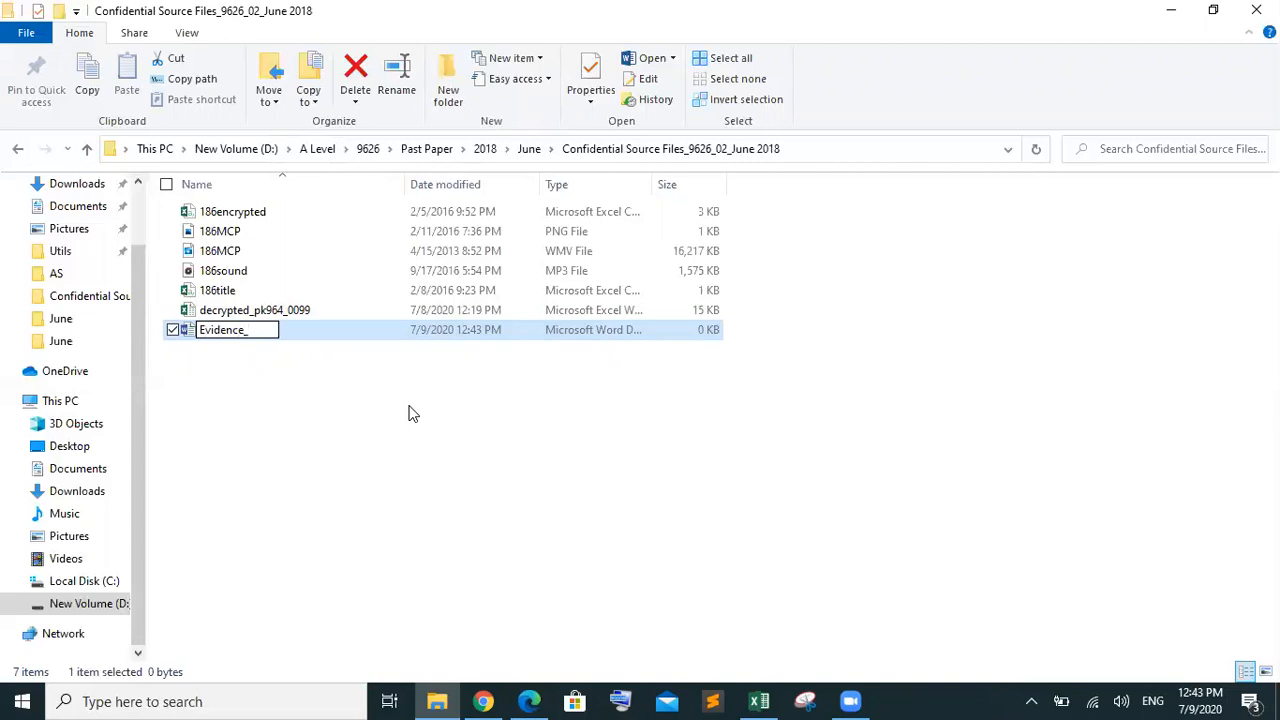
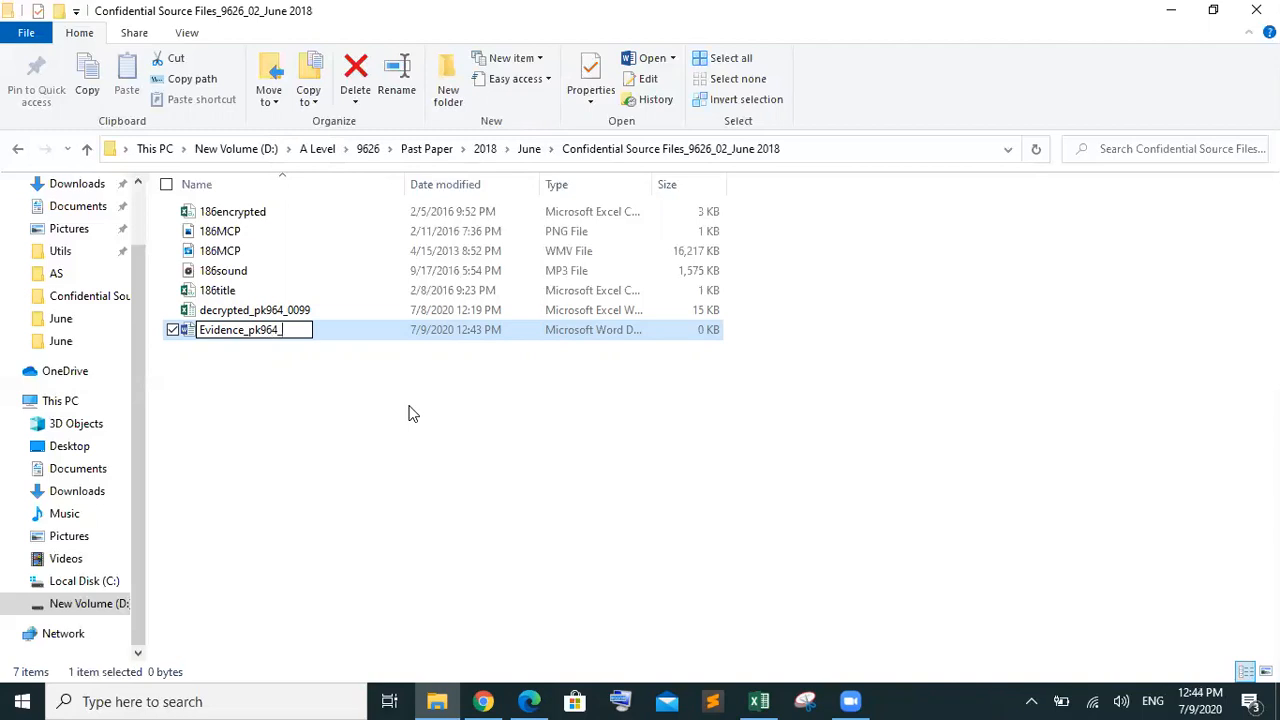
left_click(408, 413)
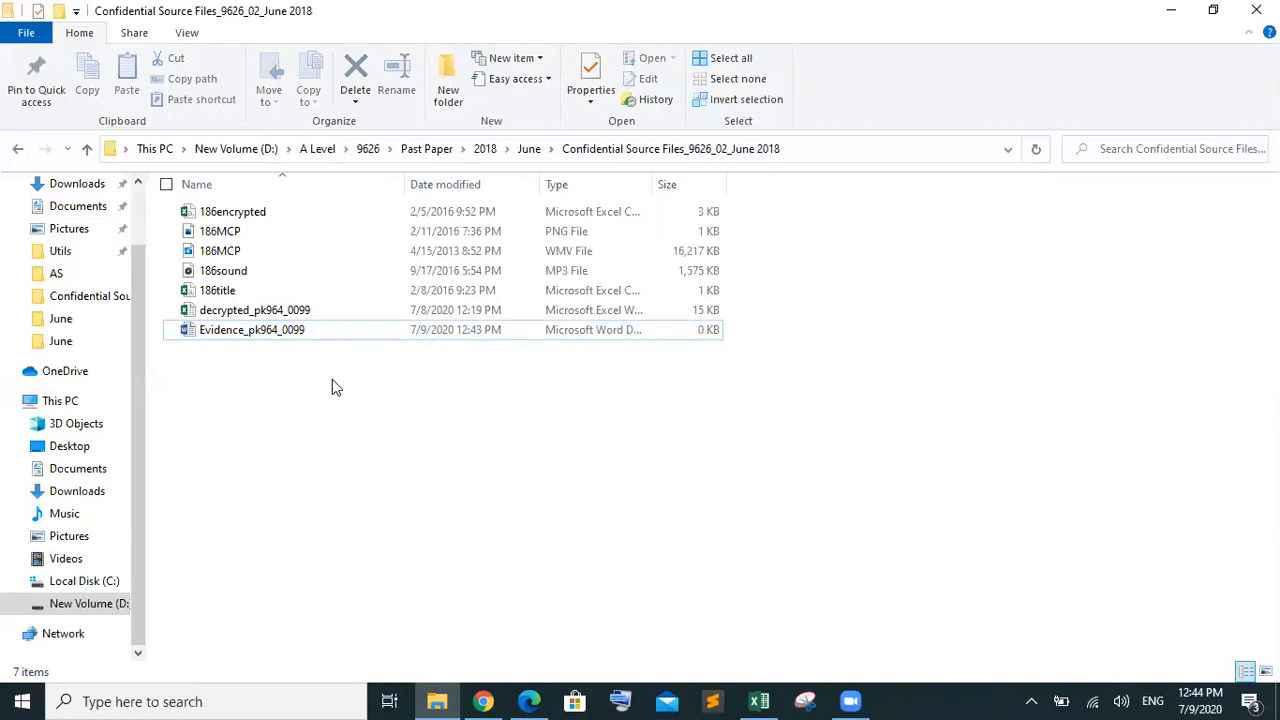
Return to the question paper PDF and locate the 'Evidence 2' heading near question 6
left_click(529, 701)
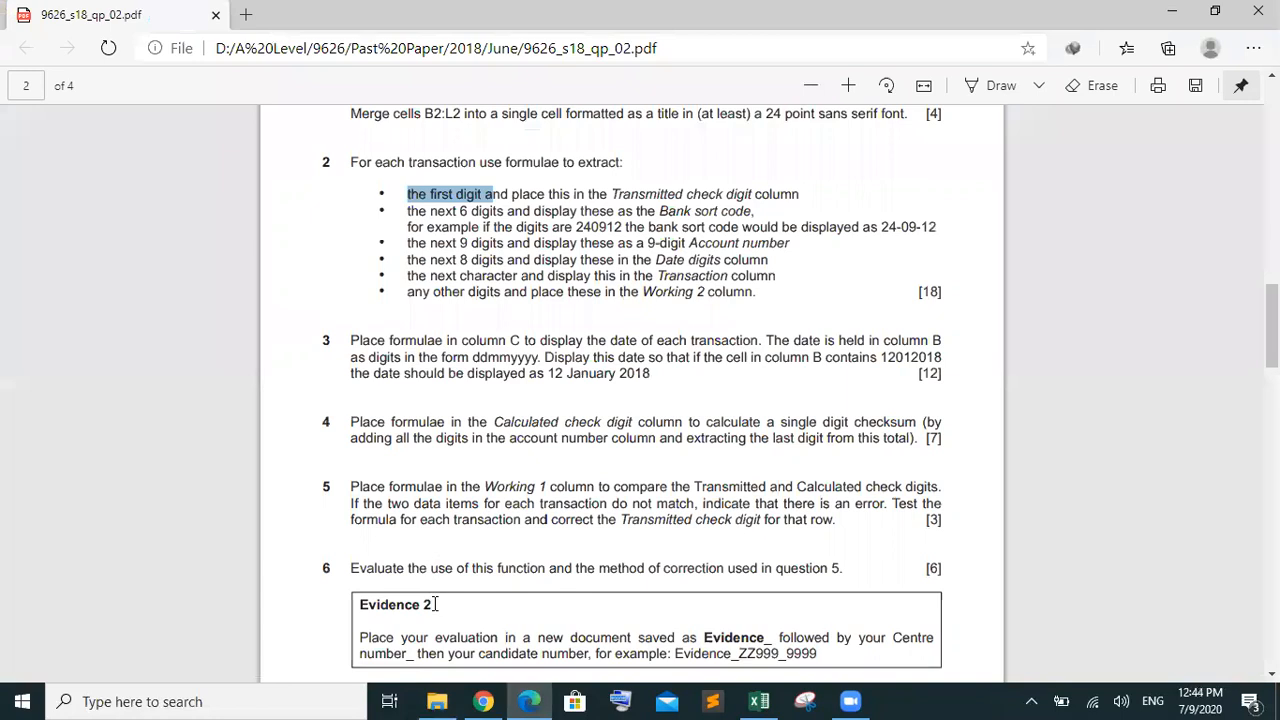
left_click_drag(435, 604, 362, 604)
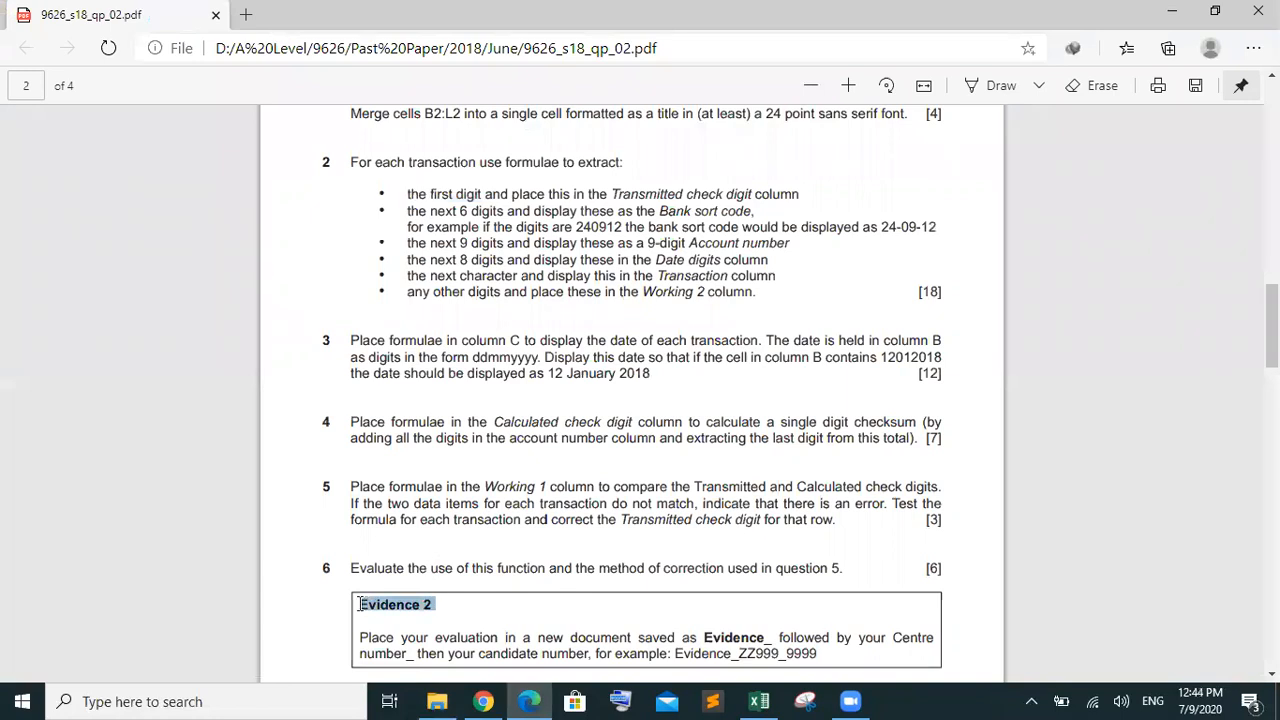
scroll(640, 390, "up", 4)
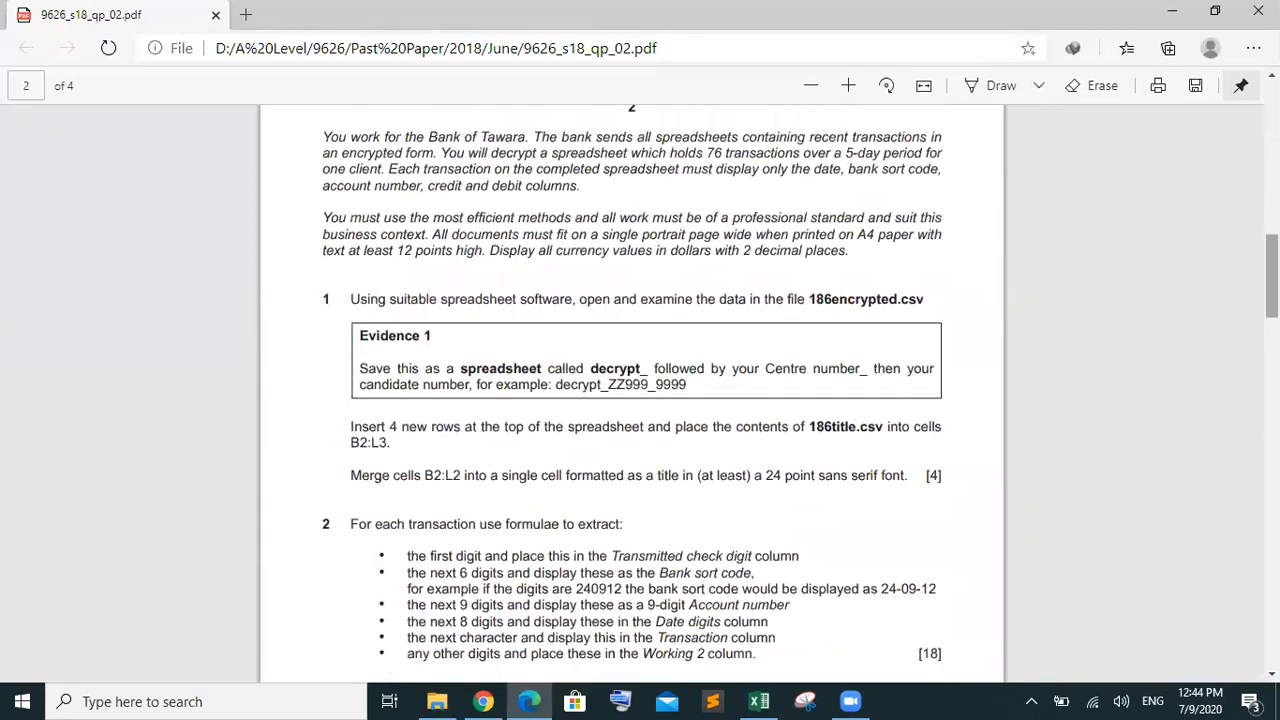
scroll(775, 447, "down", 5)
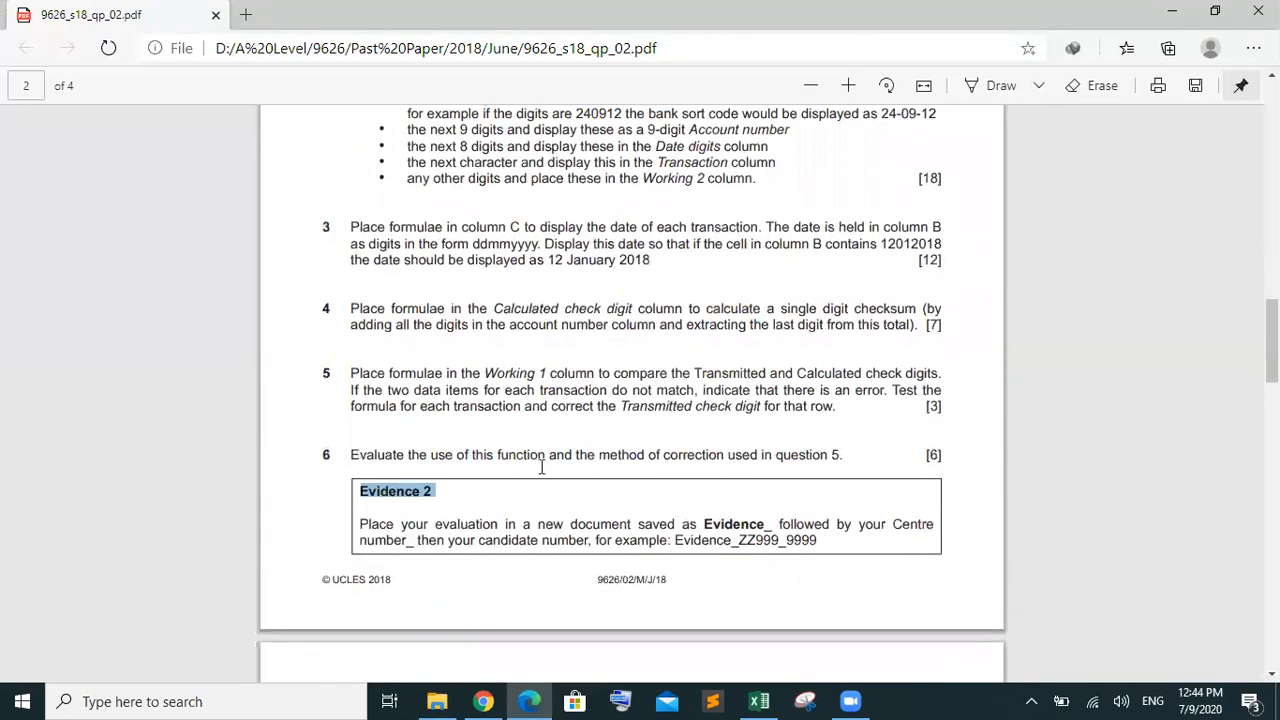
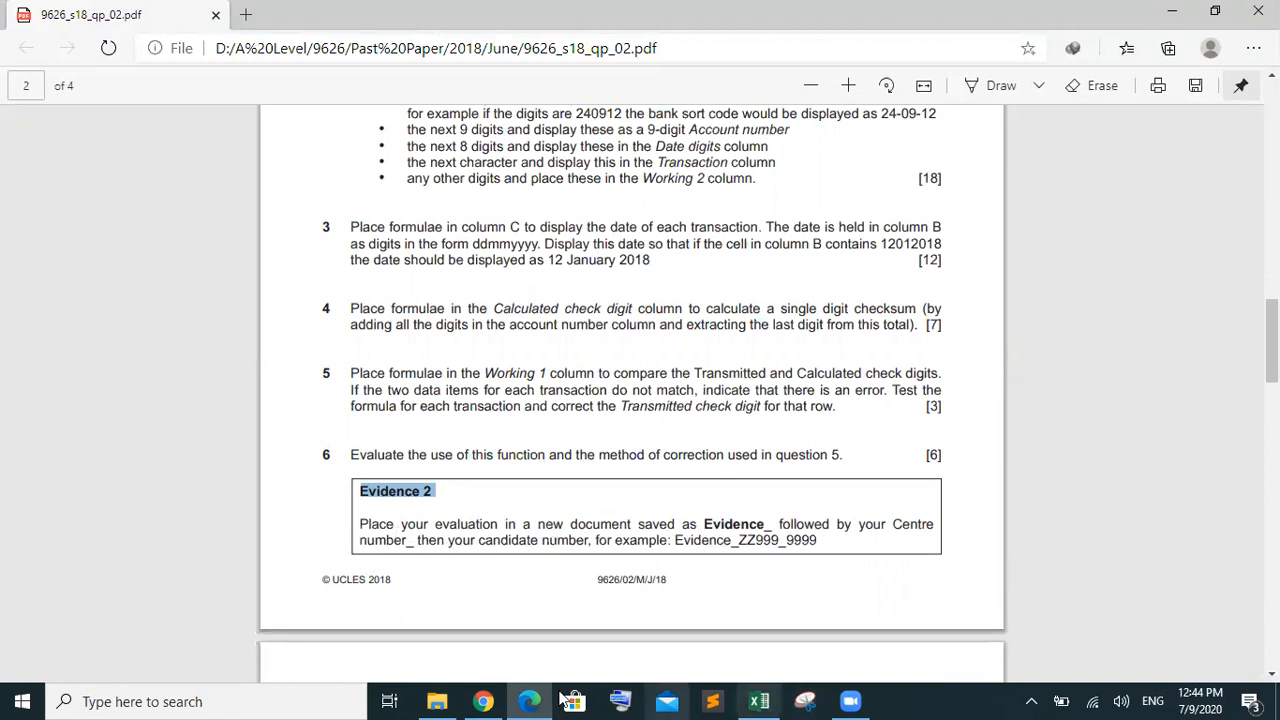
left_click(483, 701)
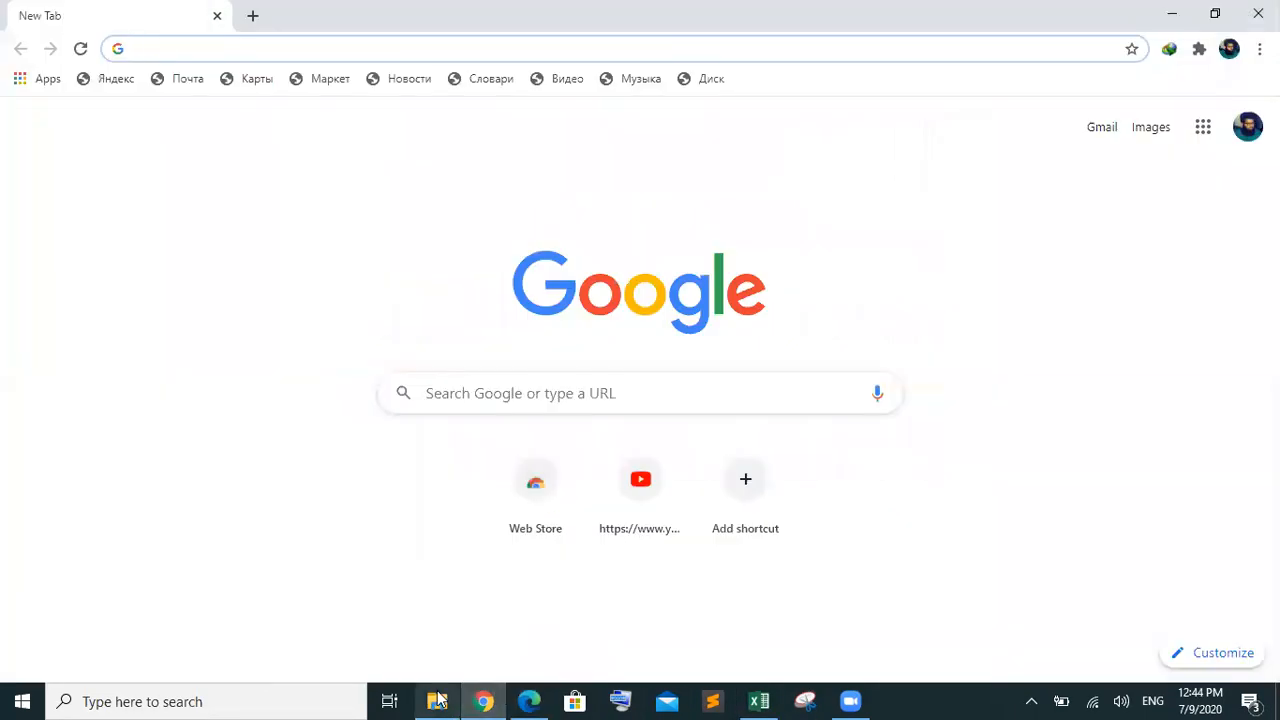
left_click(437, 701)
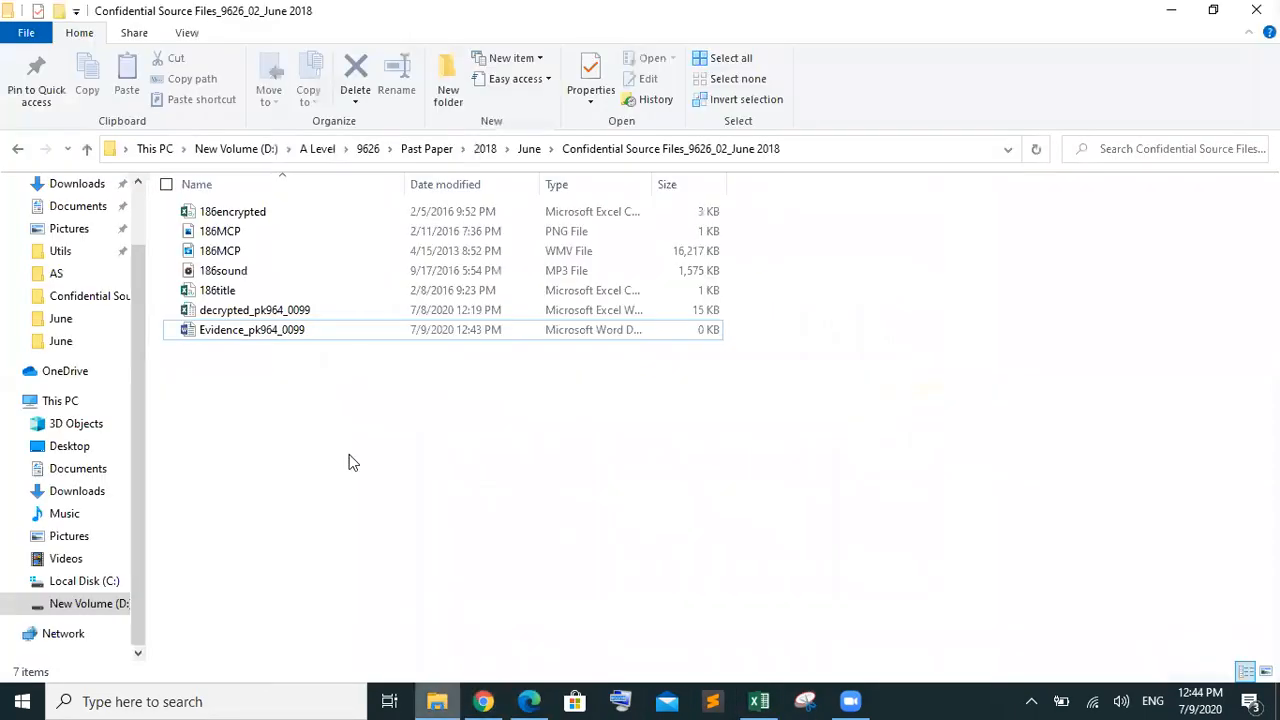
double_click(262, 336)
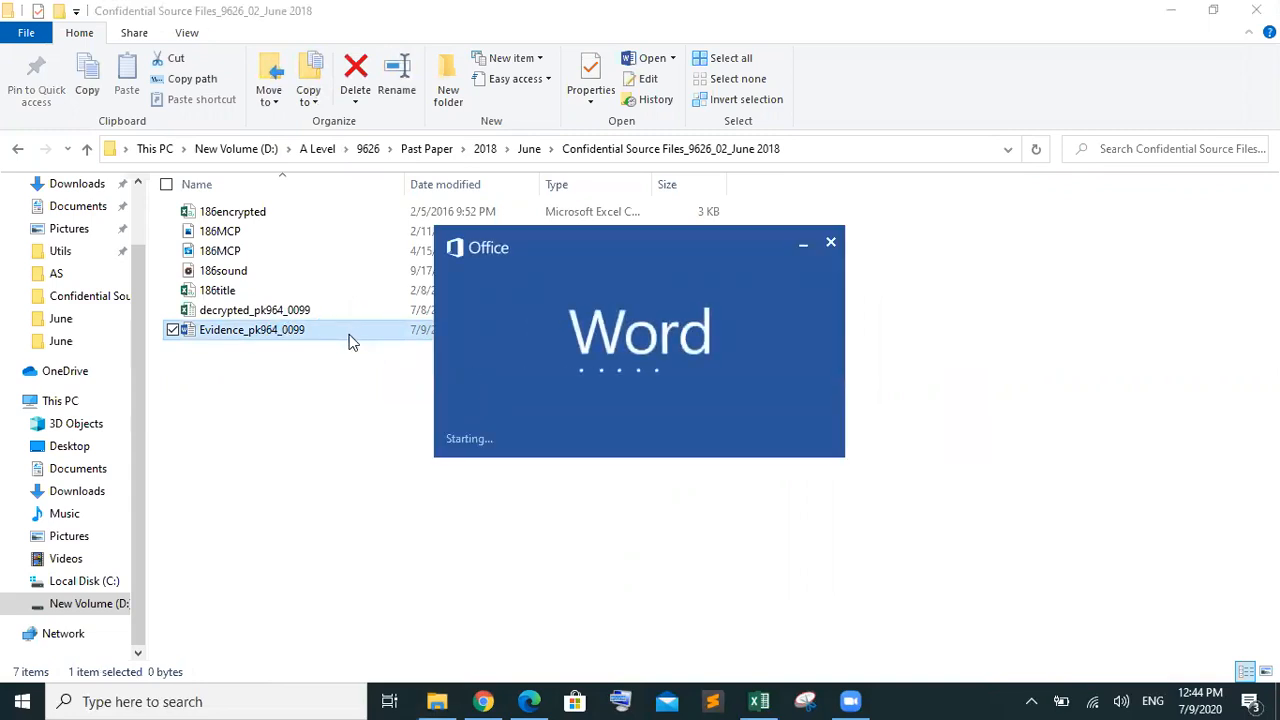
type("Evidence")
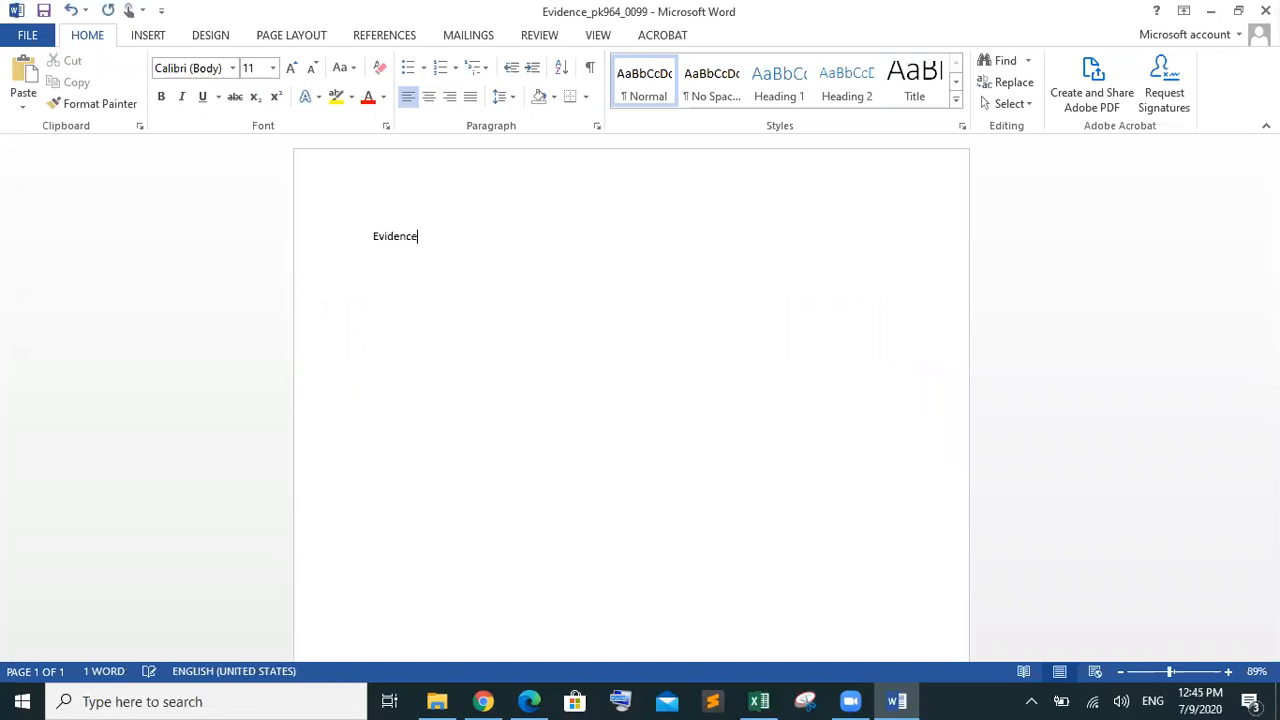
type(" 2:")
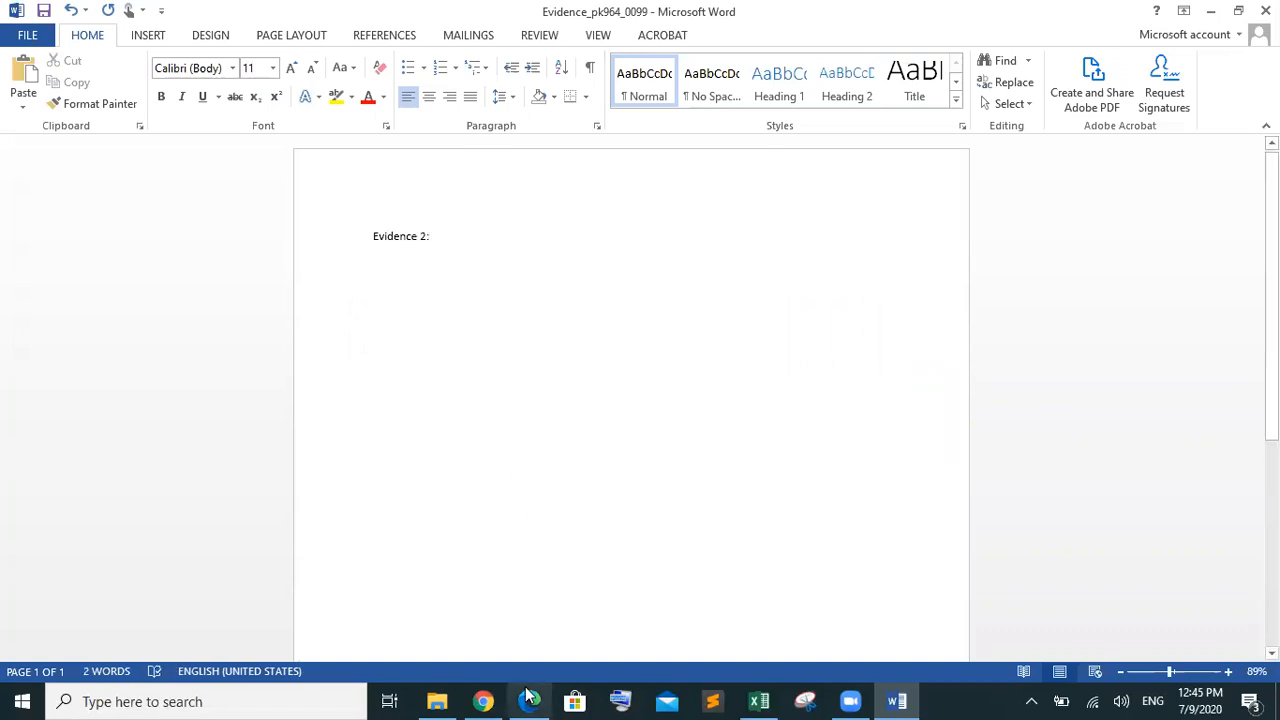
Open the 9626_s18_ms_2 mark scheme from the June folder and scroll to page 11
mouse_move(543, 698)
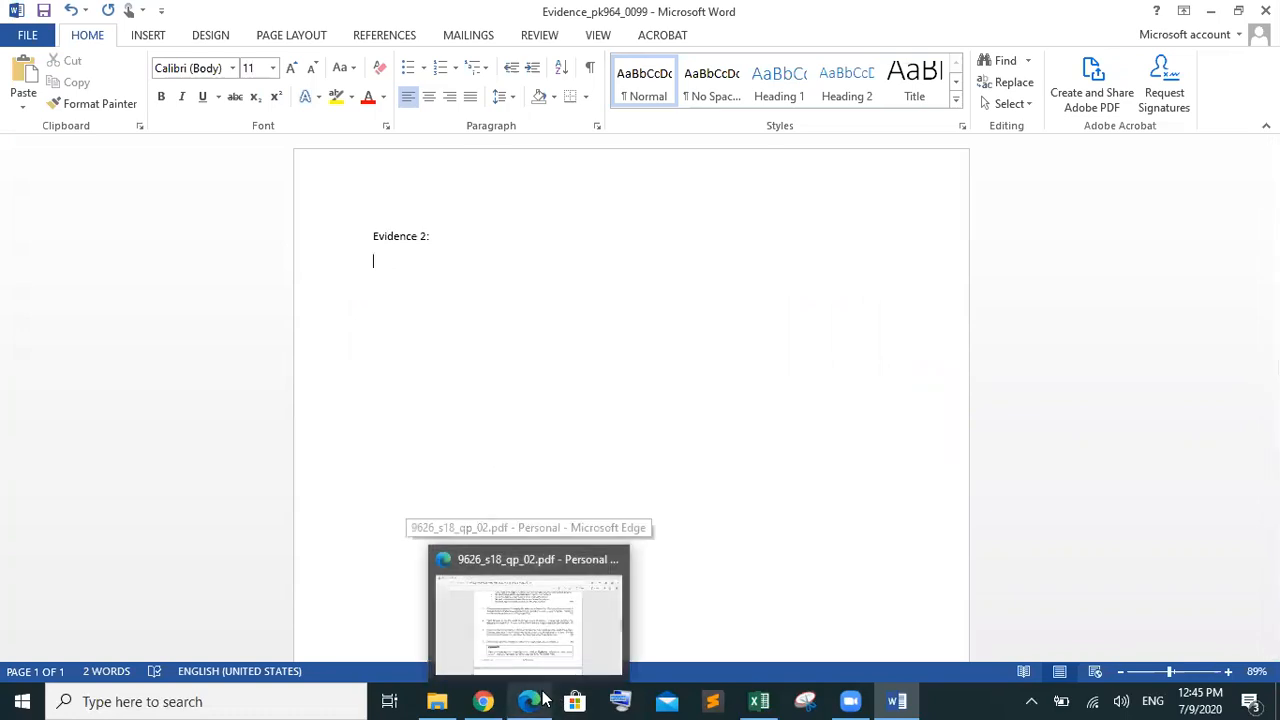
mouse_move(437, 700)
left_click(450, 645)
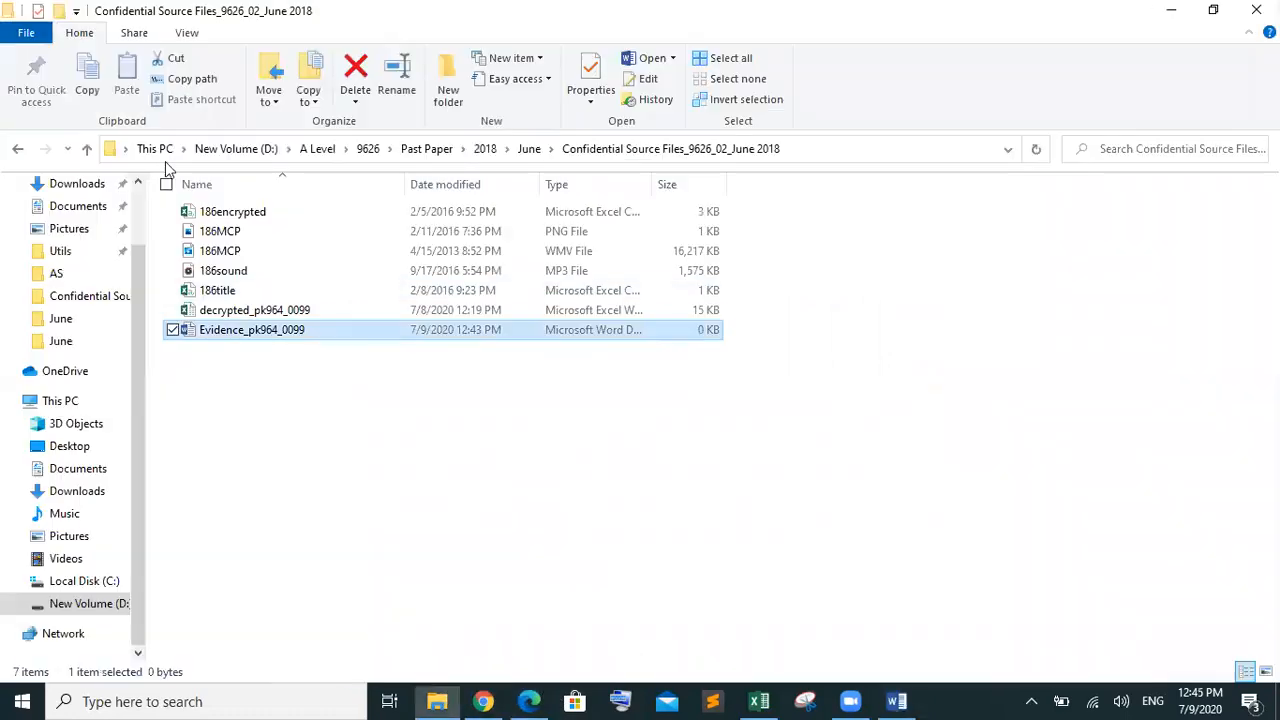
left_click(17, 148)
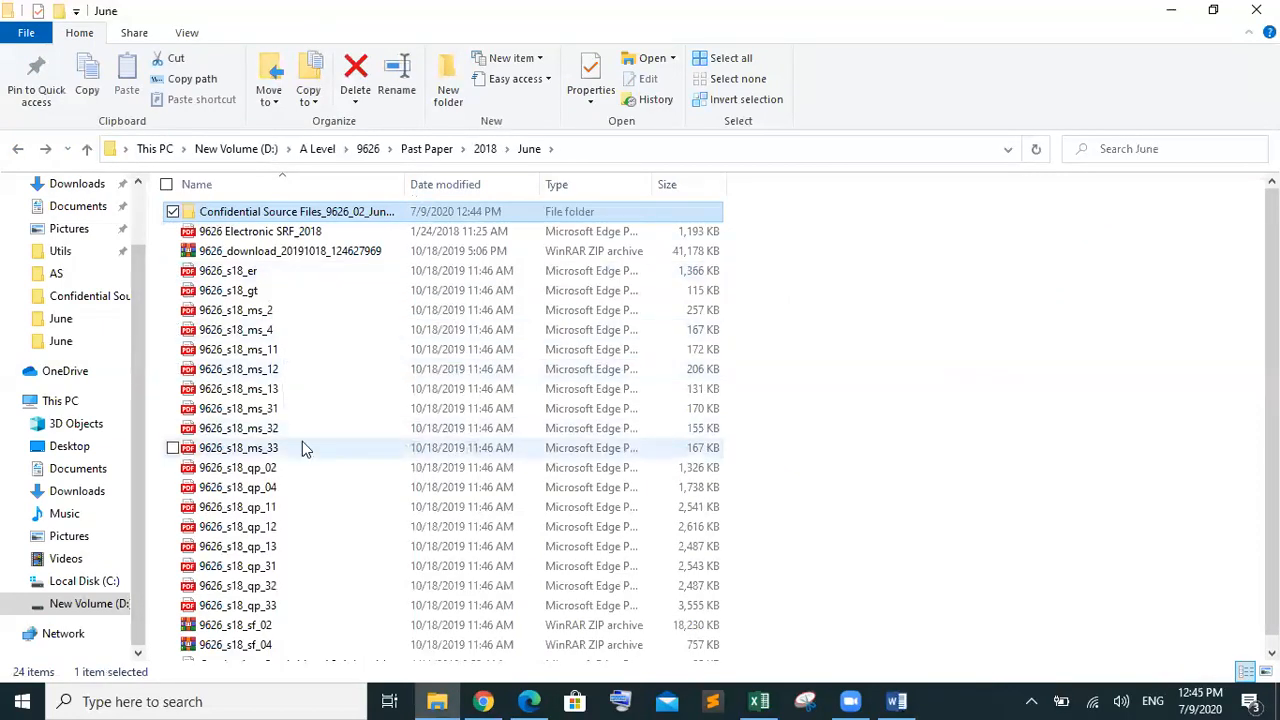
double_click(285, 316)
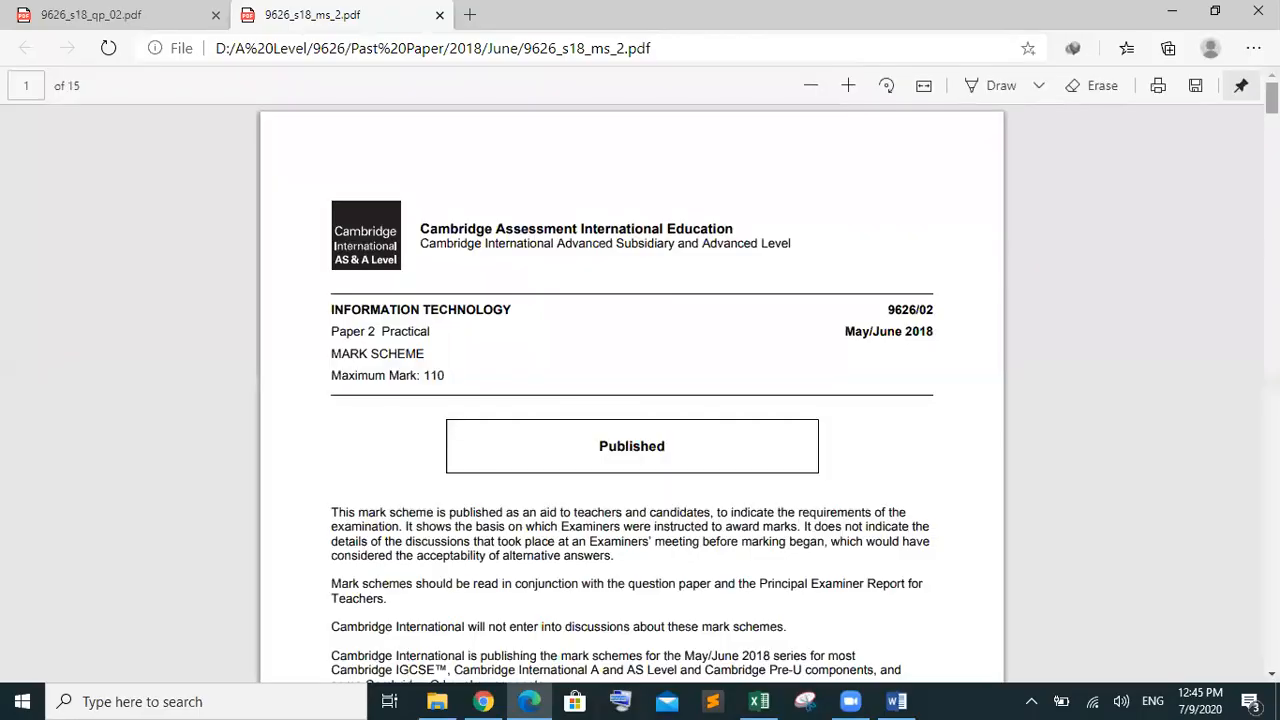
left_click_drag(1271, 98, 1271, 488)
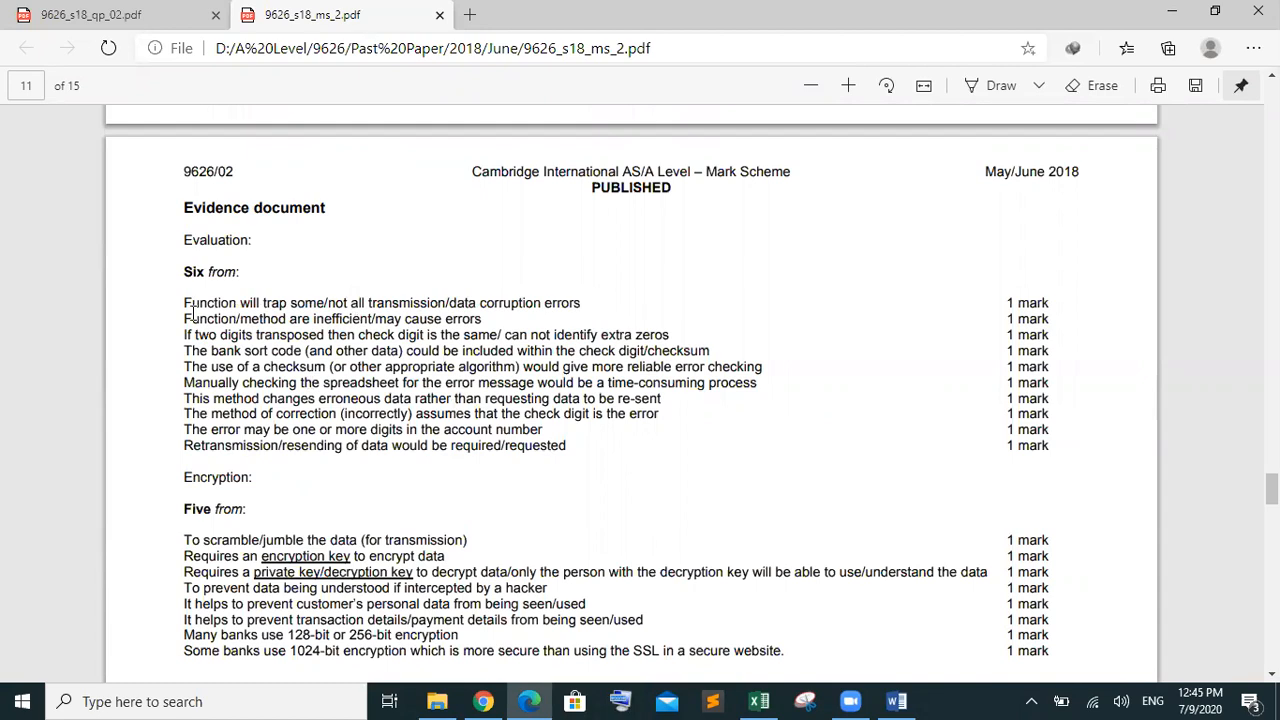
Highlight and read the first evaluation and the transposed-digits mark points
left_click_drag(183, 303, 582, 305)
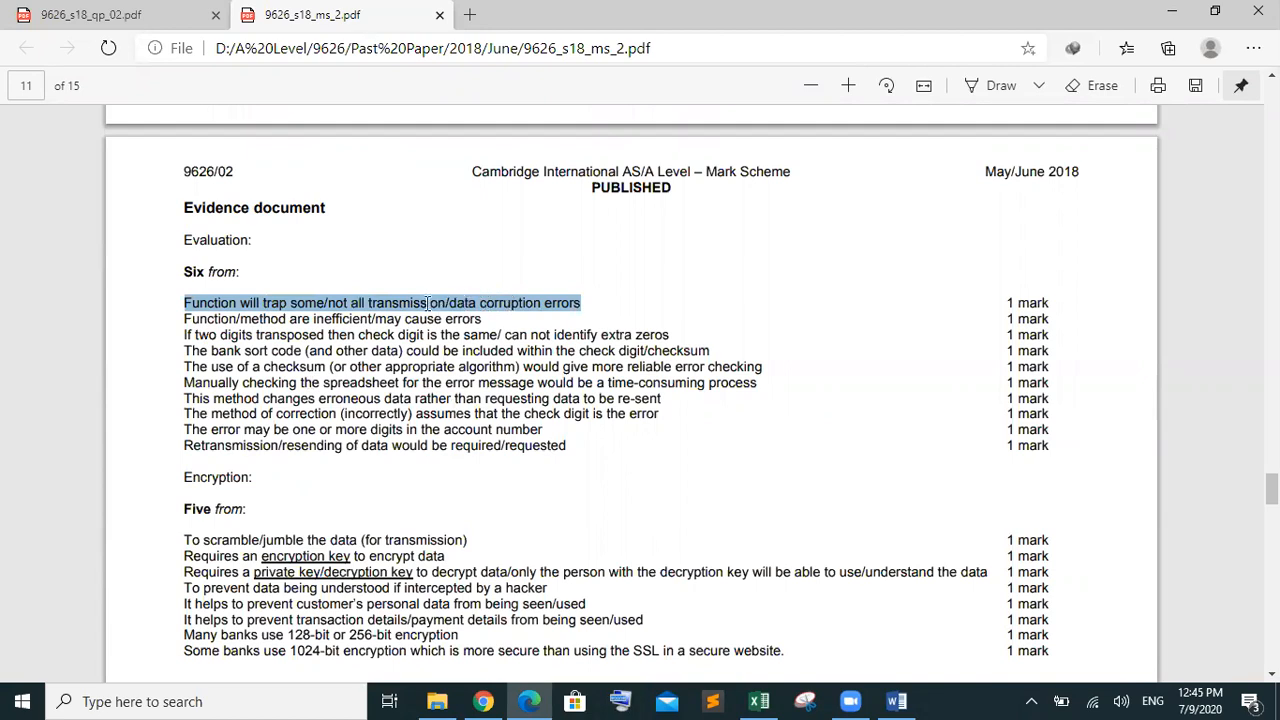
left_click(244, 340)
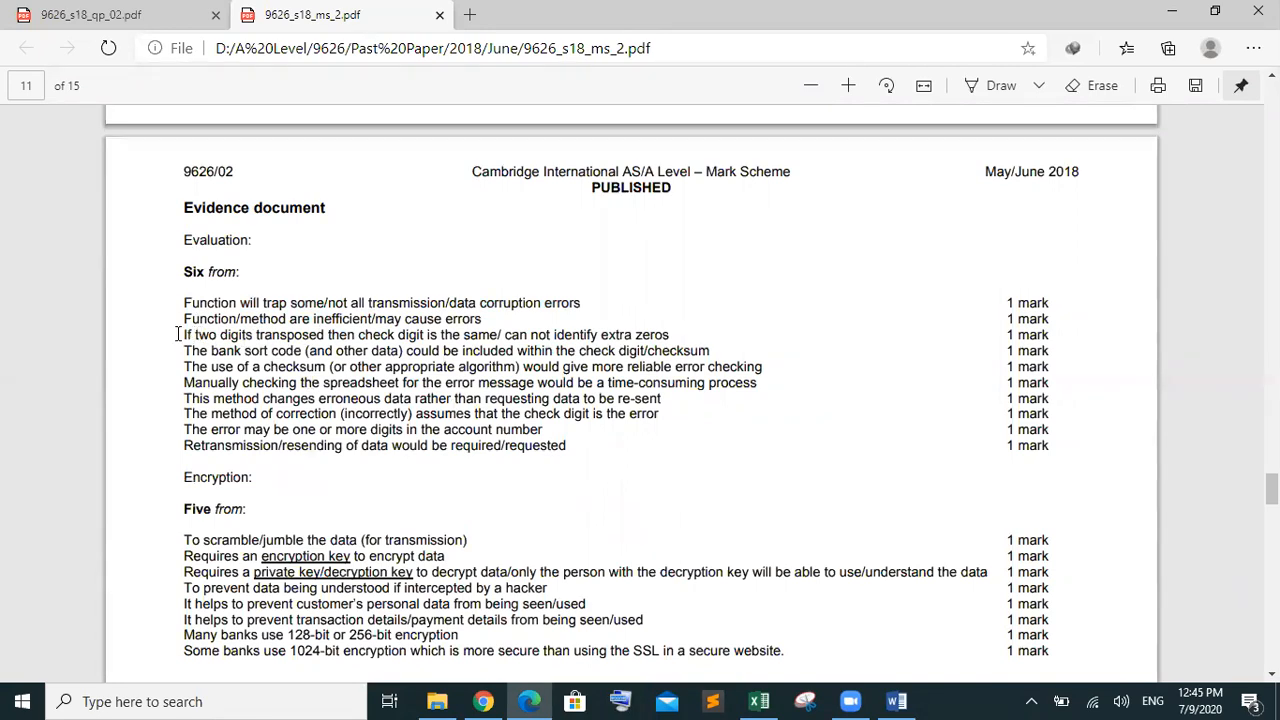
left_click_drag(180, 335, 354, 335)
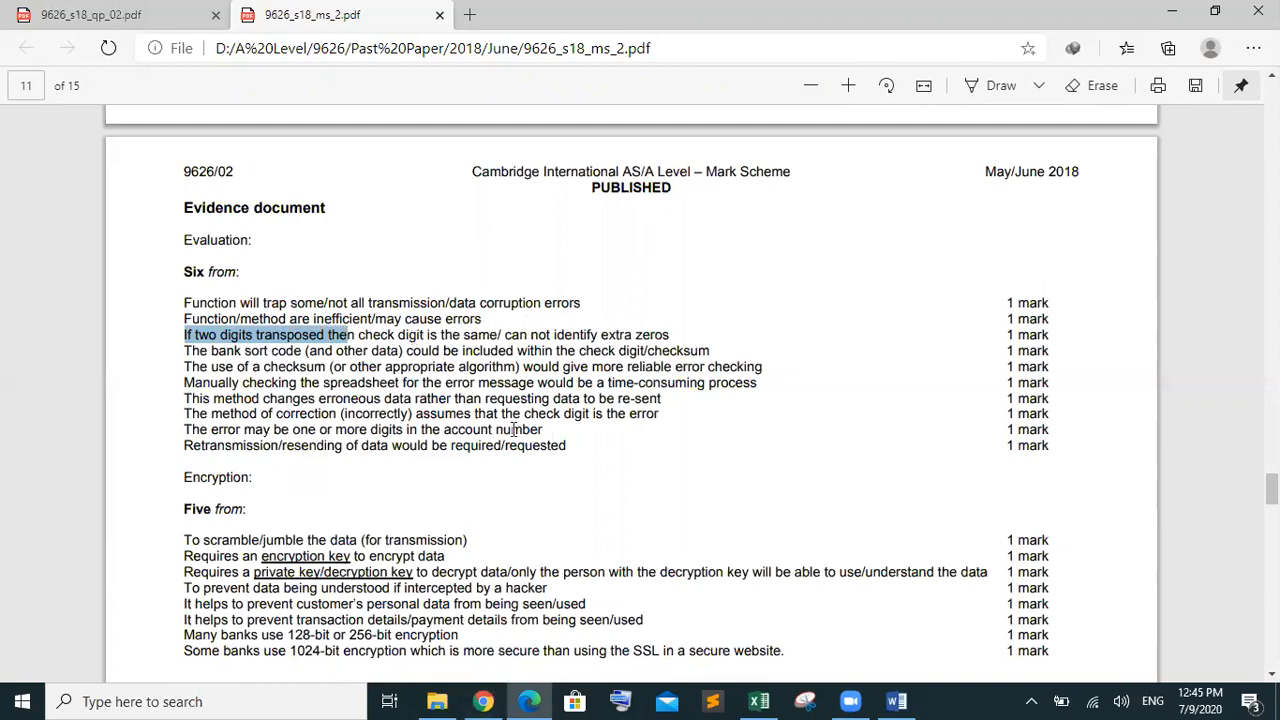
left_click(402, 346)
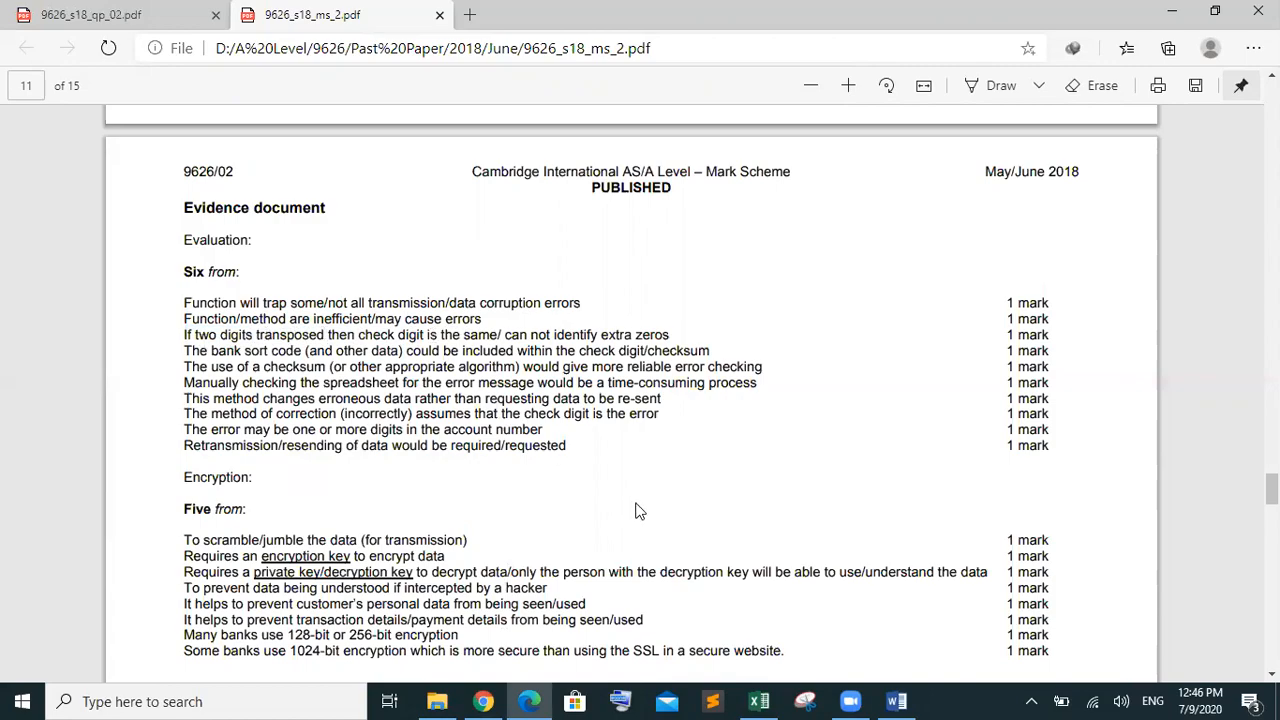
Review the transmitted, calculated and error-check formulas in F38, G38 and H38
left_click(768, 699)
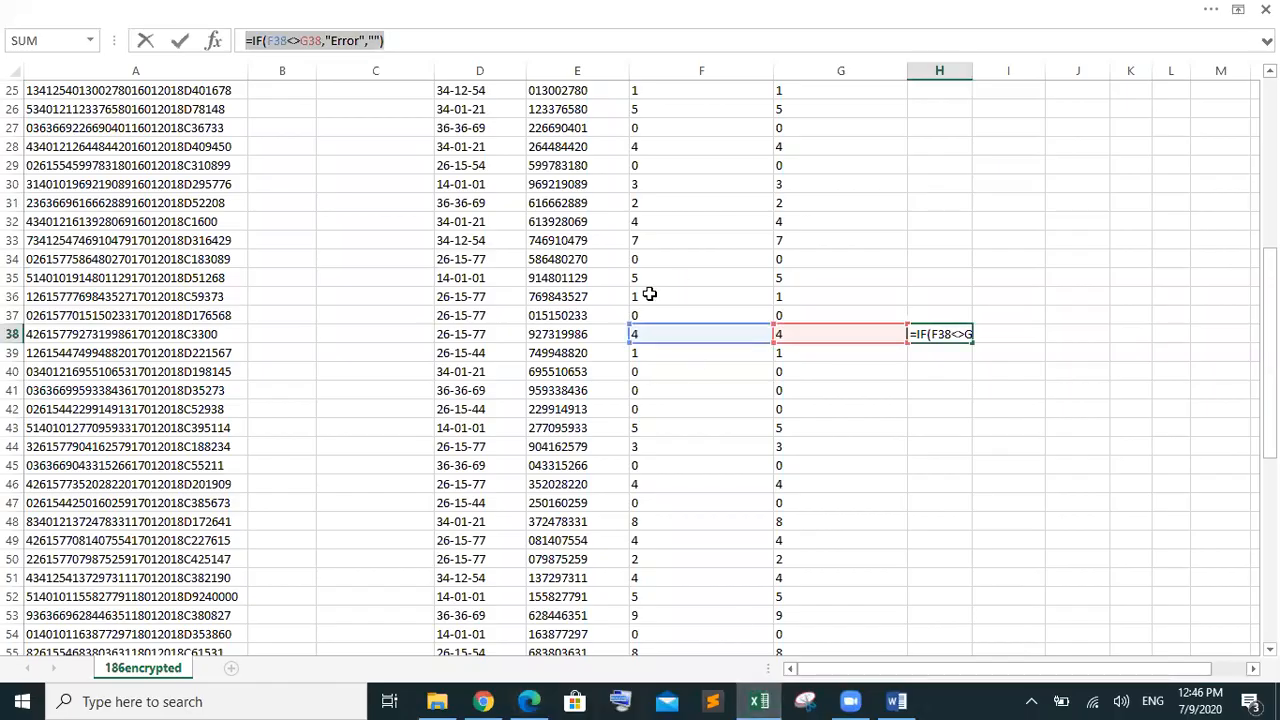
left_click(938, 336)
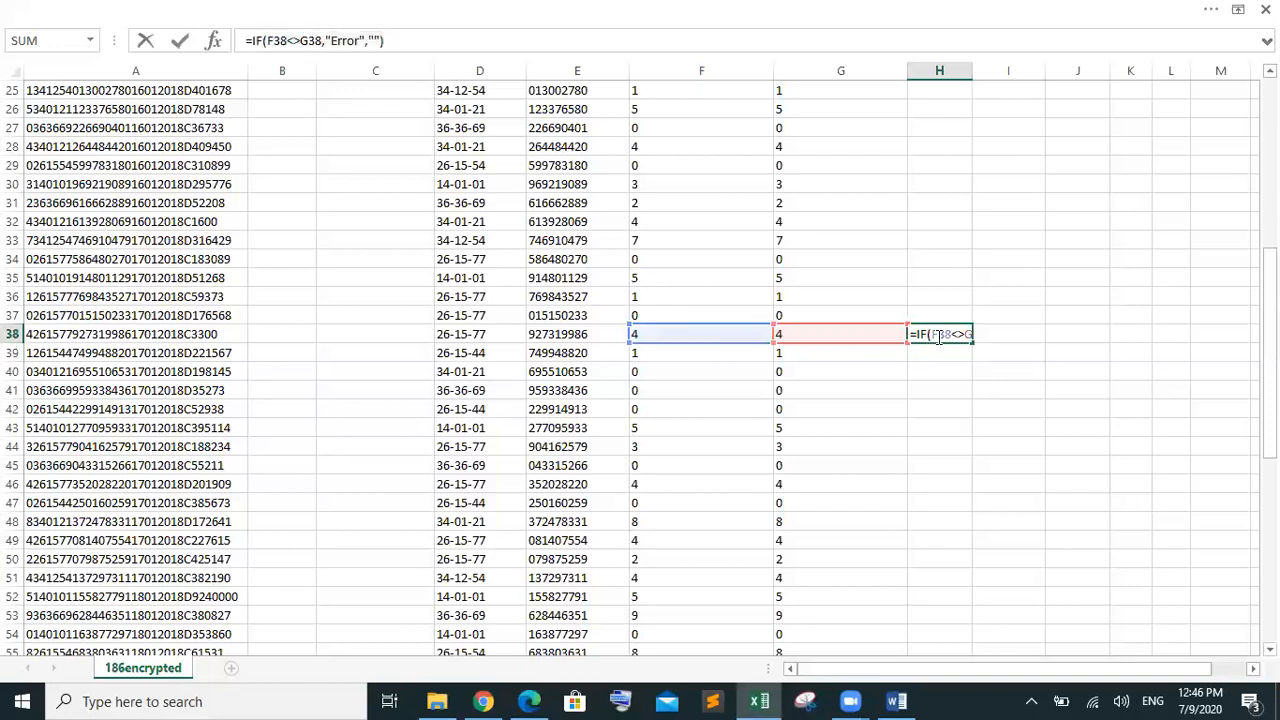
key("Return")
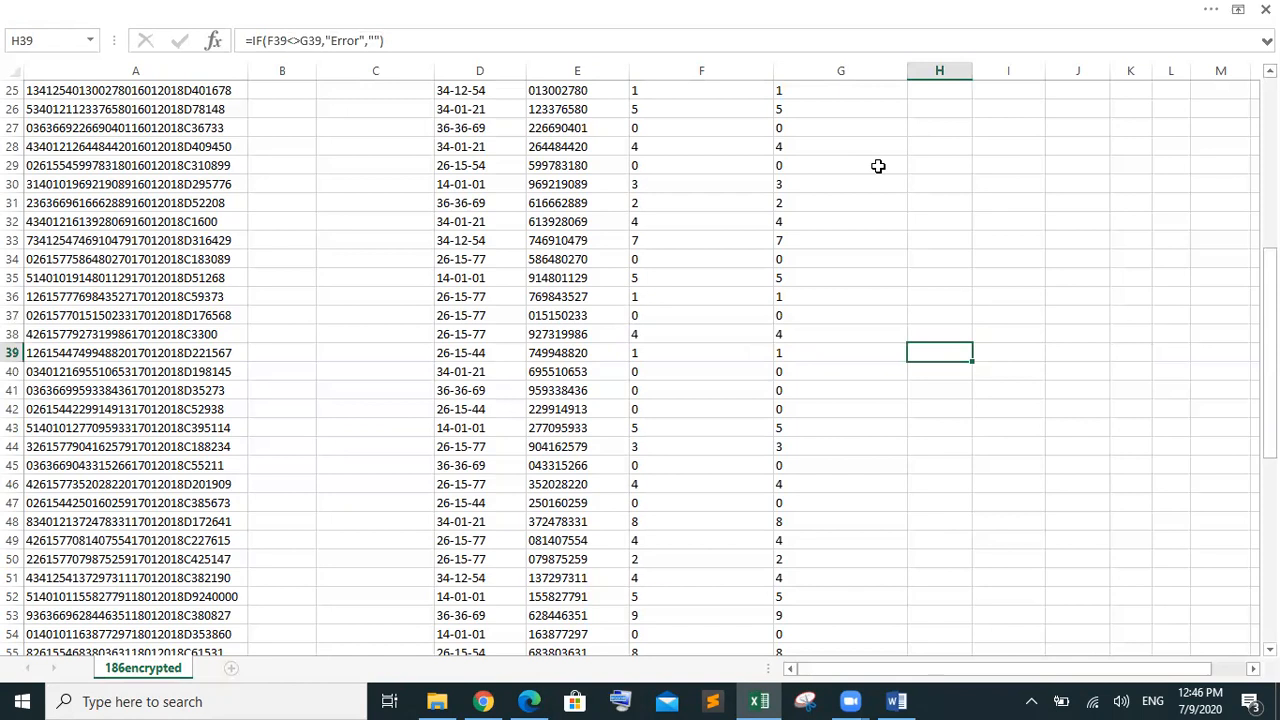
left_click(772, 277)
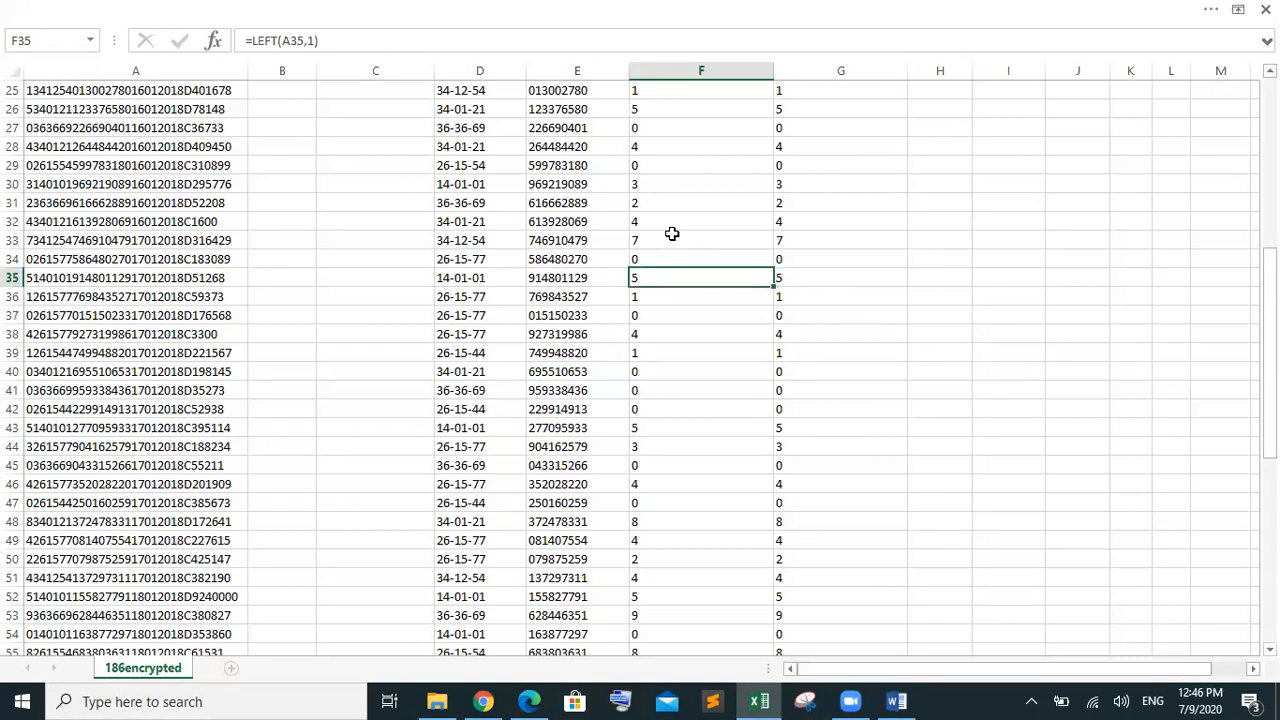
left_click(707, 336)
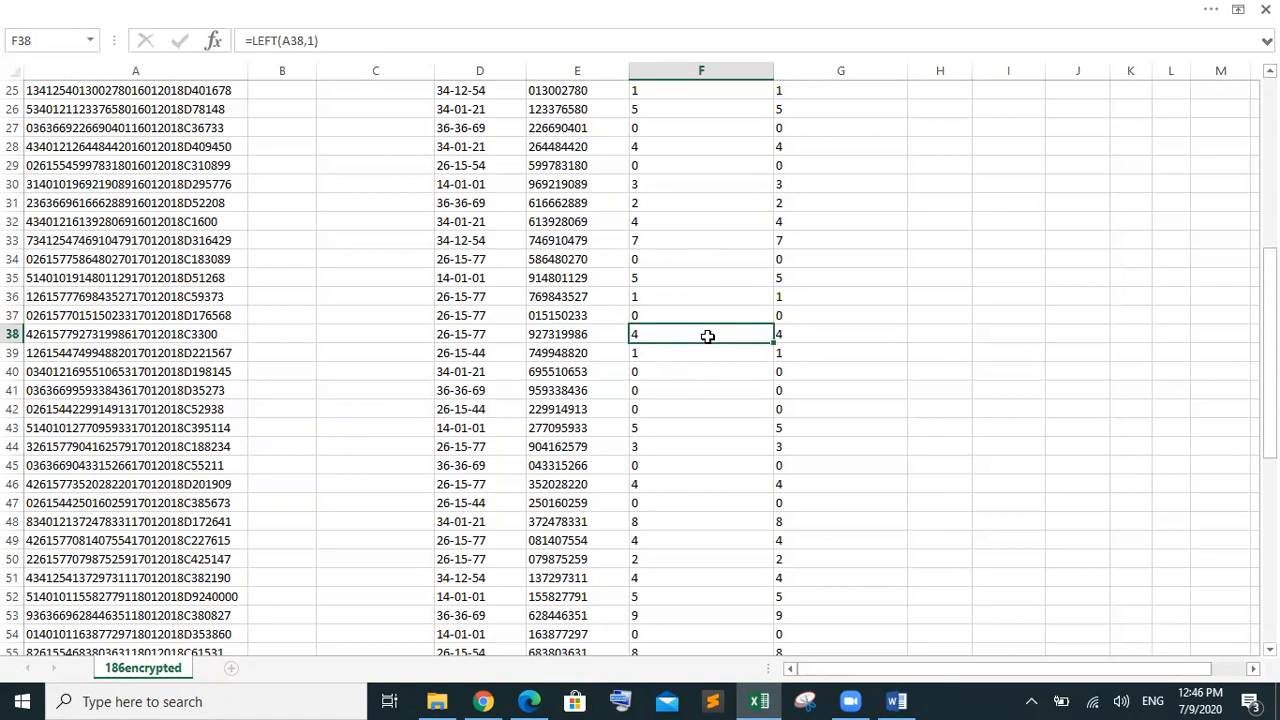
left_click(840, 336)
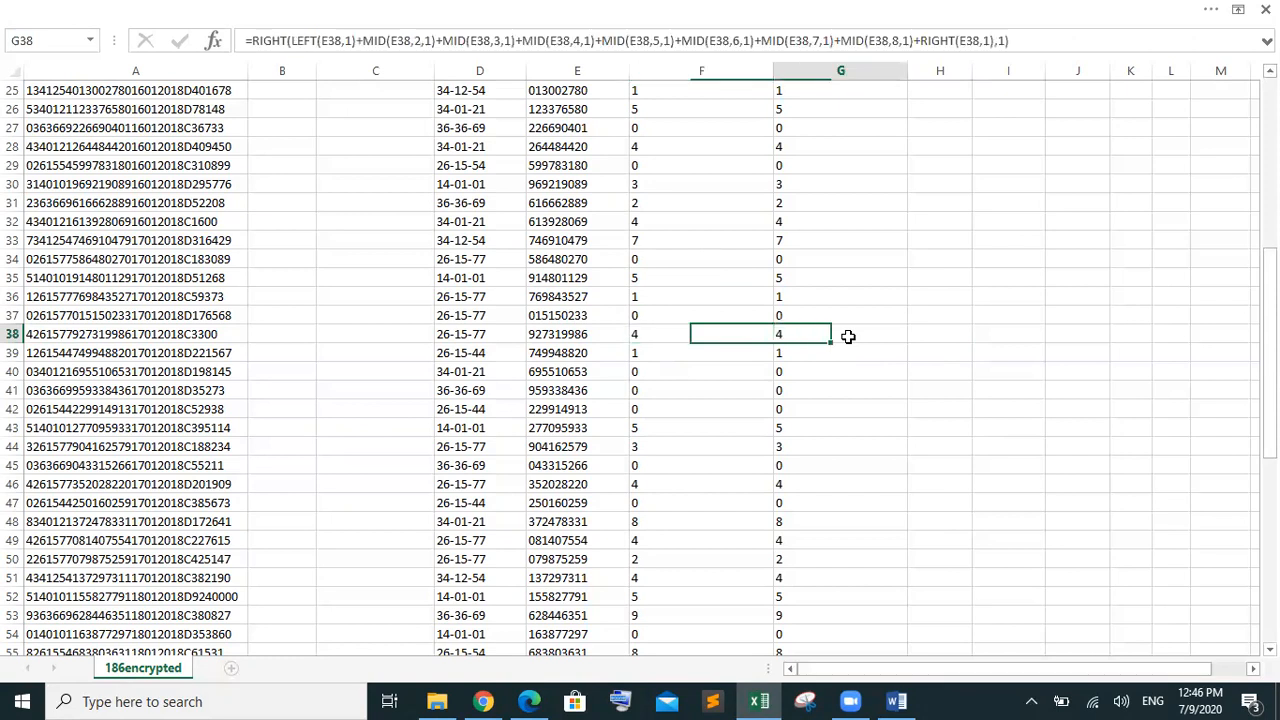
left_click(938, 336)
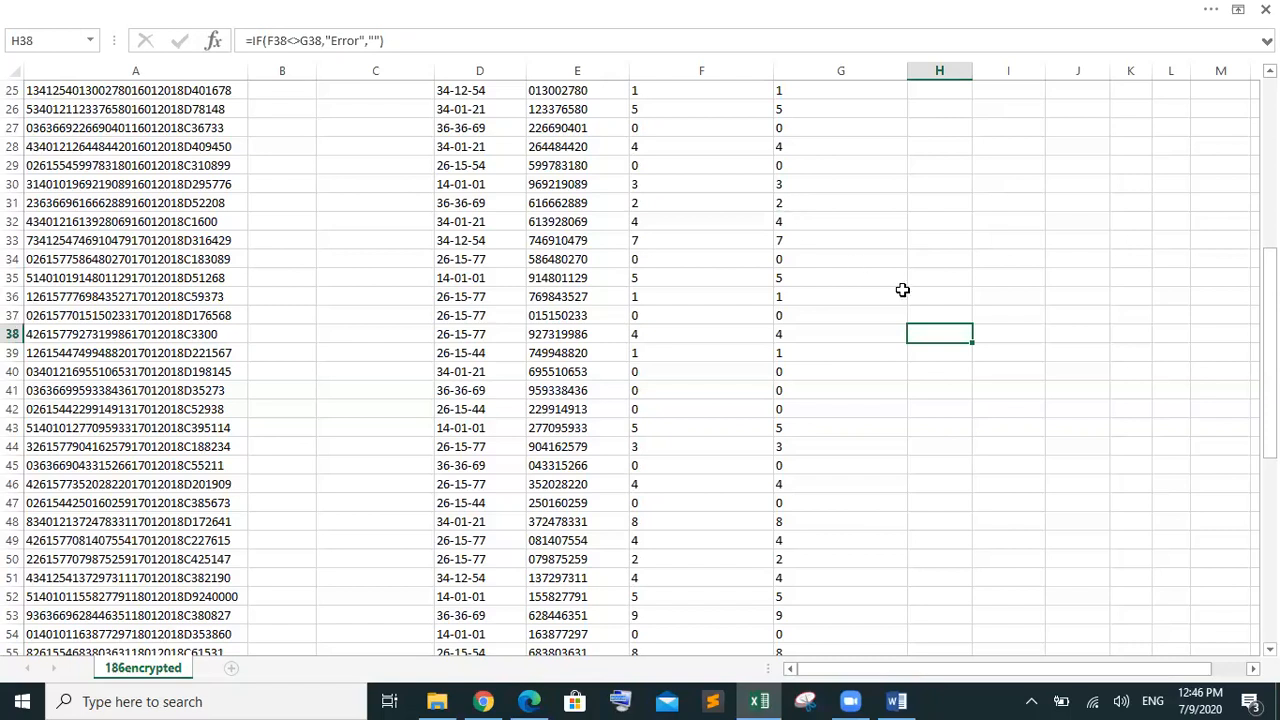
Jump to the last data rows and verify the formulas in G75, H77, F79 and G79
key("ctrl+Down")
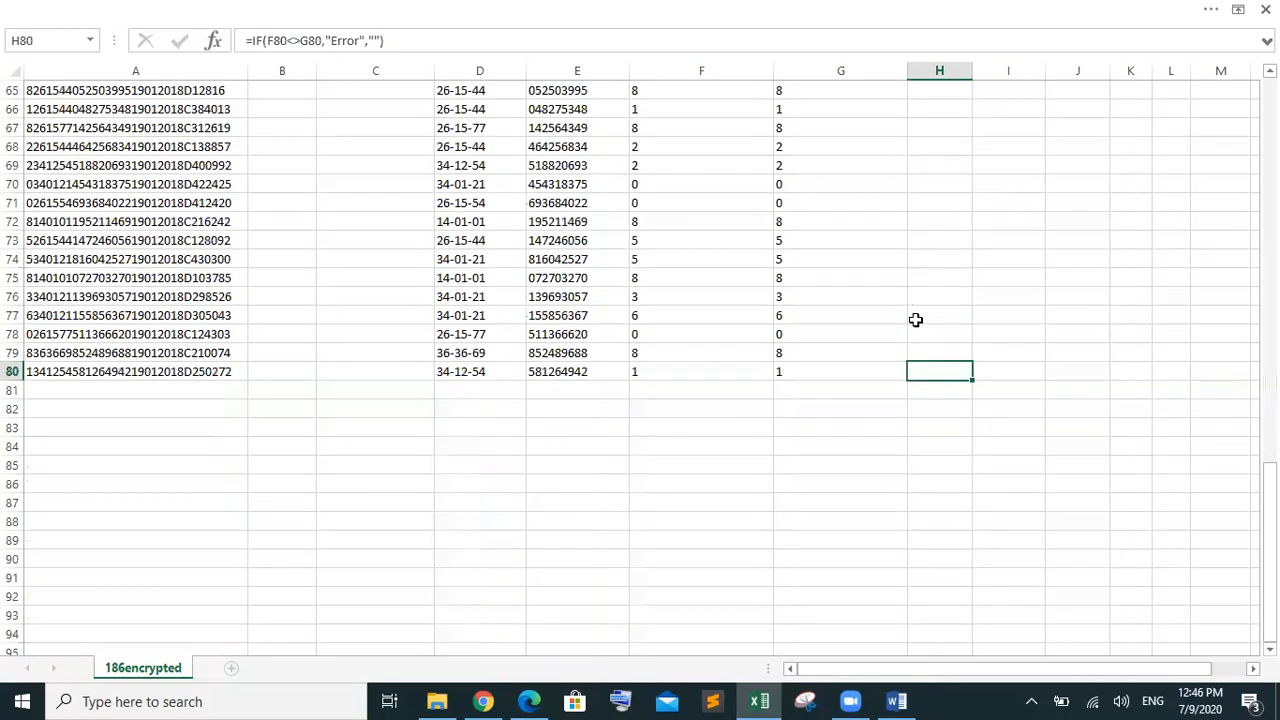
left_click(923, 311)
double_click(923, 311)
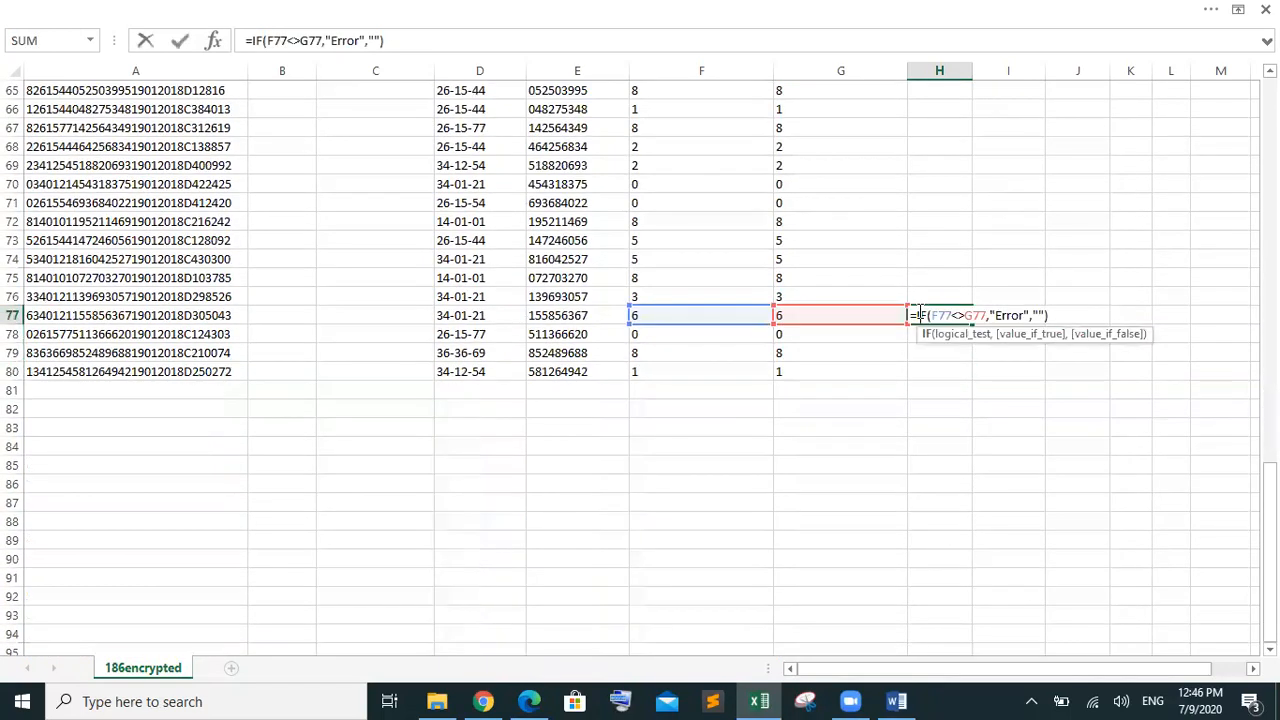
left_click(808, 273)
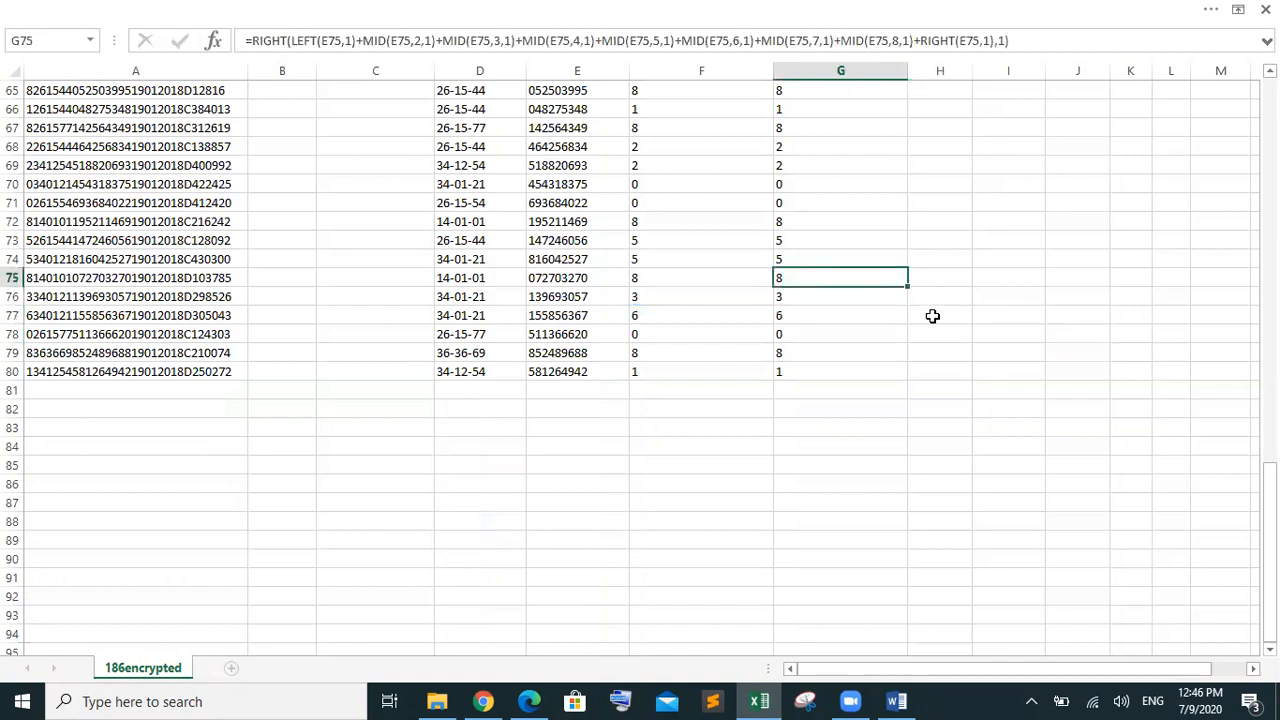
double_click(931, 316)
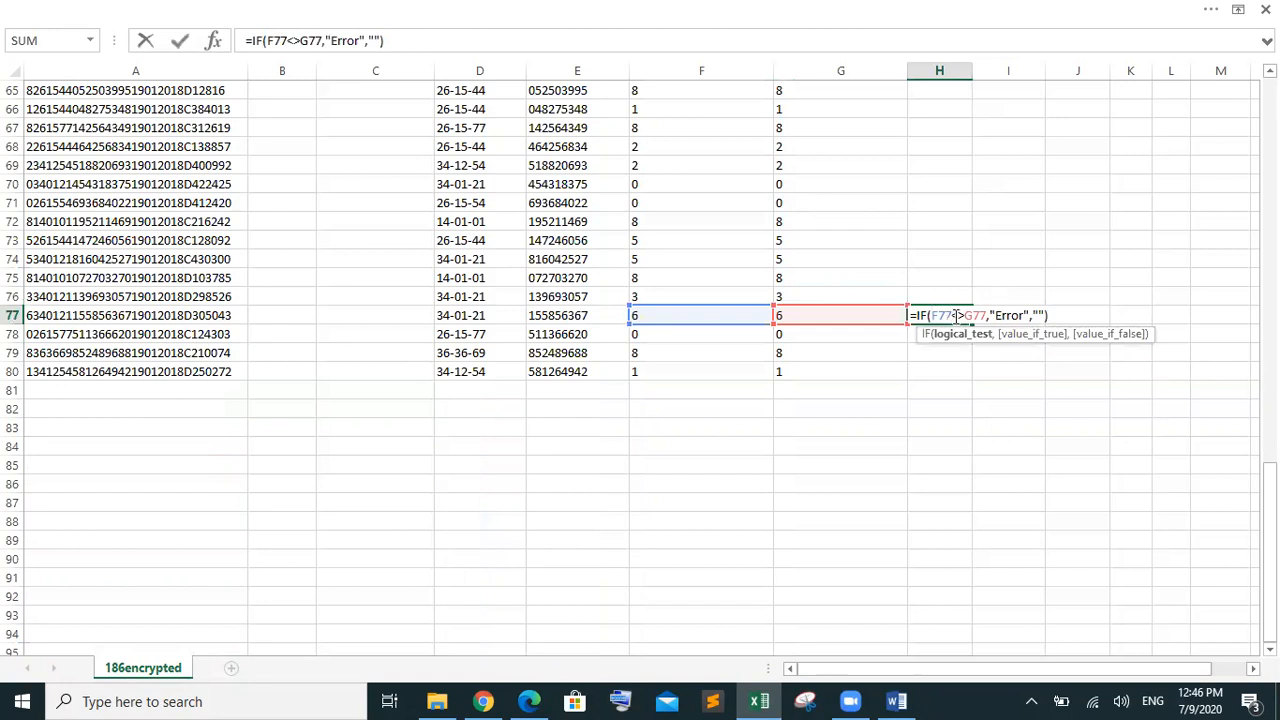
key("Return")
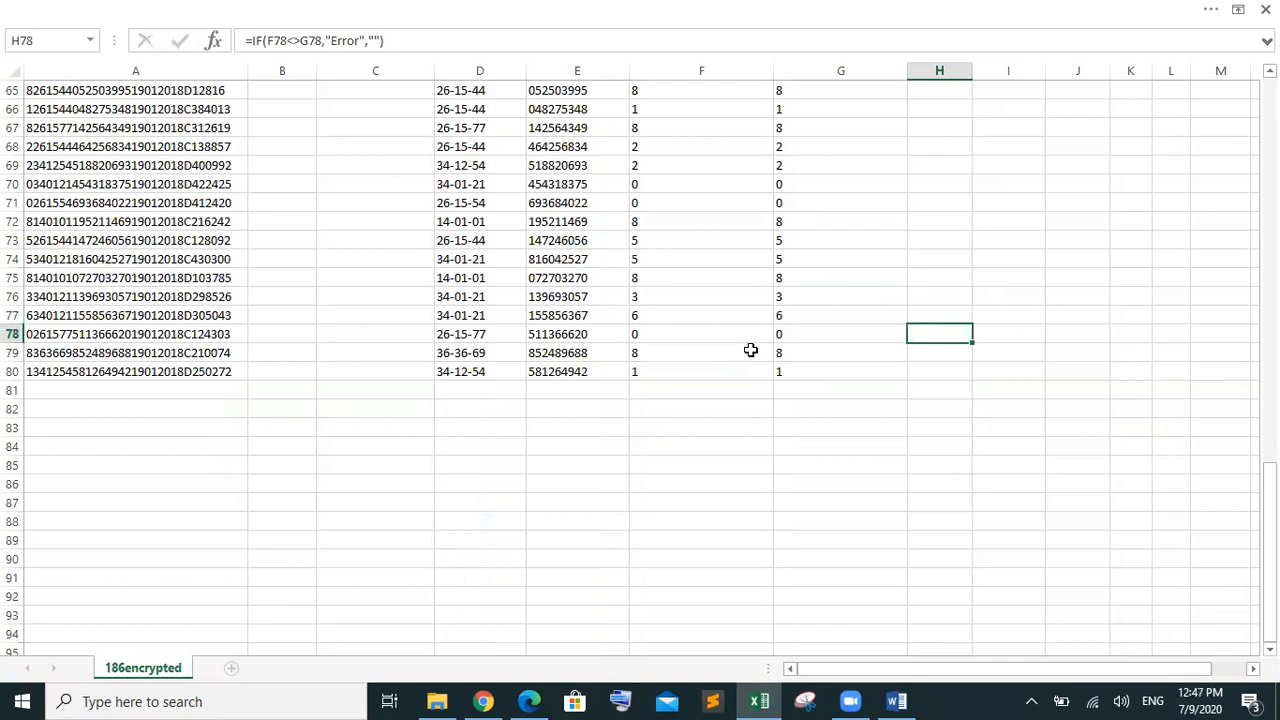
left_click(690, 353)
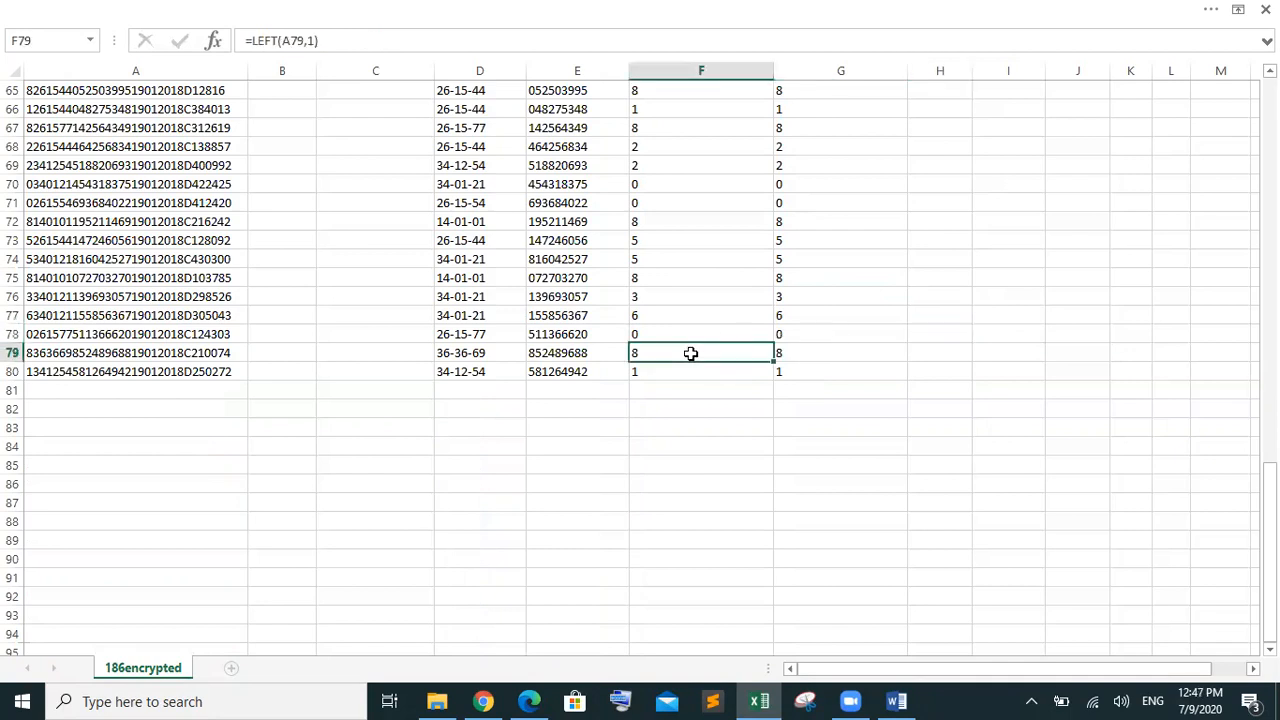
left_click(802, 353)
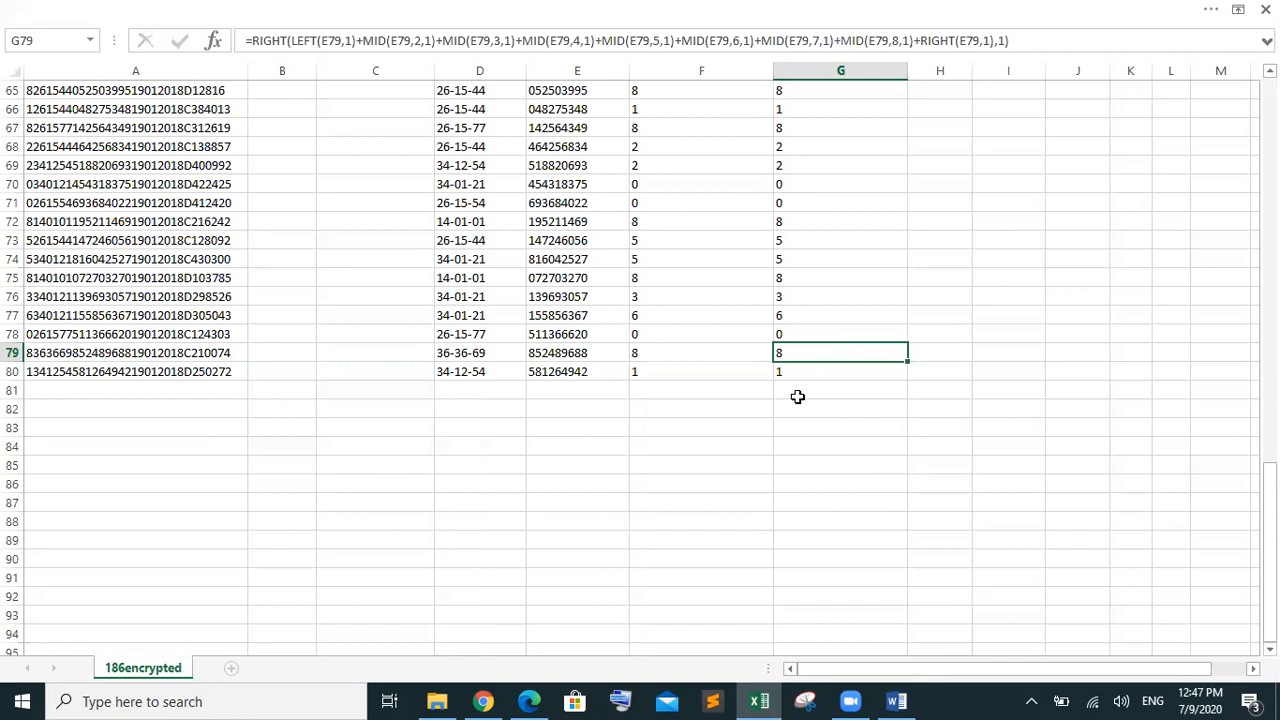
Bring the 9626_s18_ms_2 mark scheme PDF back up in Edge
left_click_drag(1269, 480, 1269, 462)
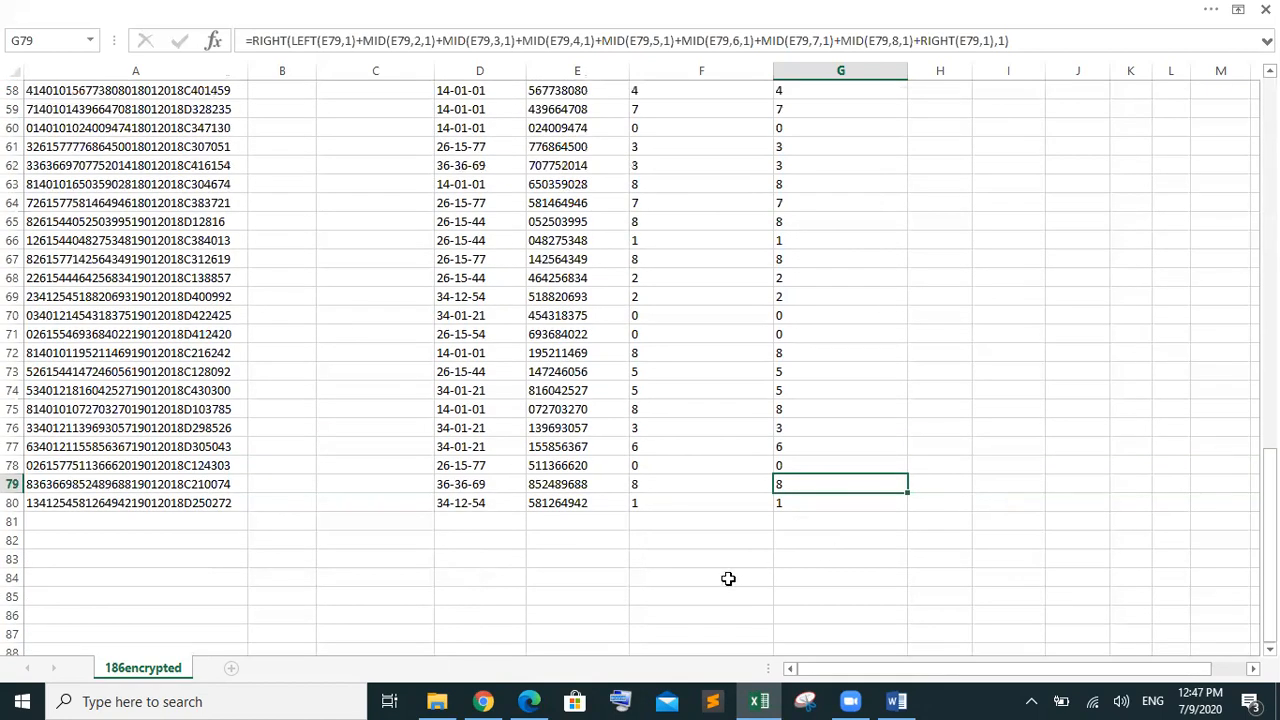
mouse_move(529, 701)
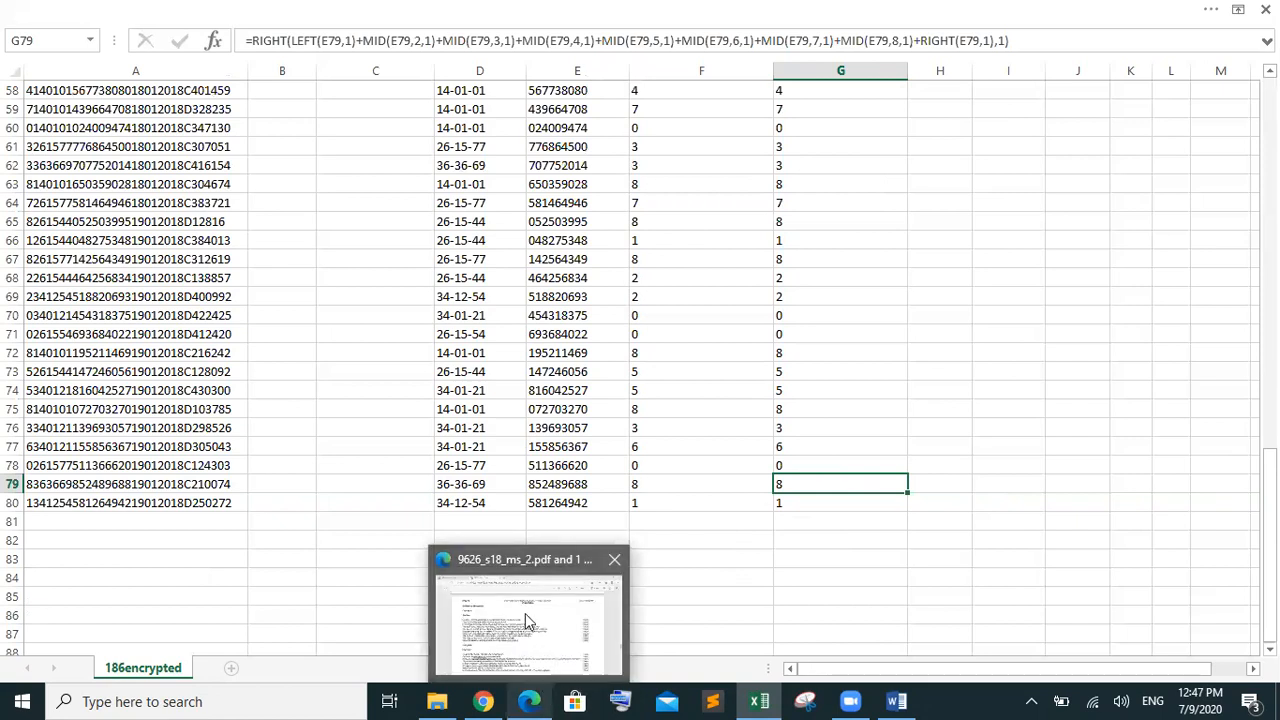
left_click(525, 613)
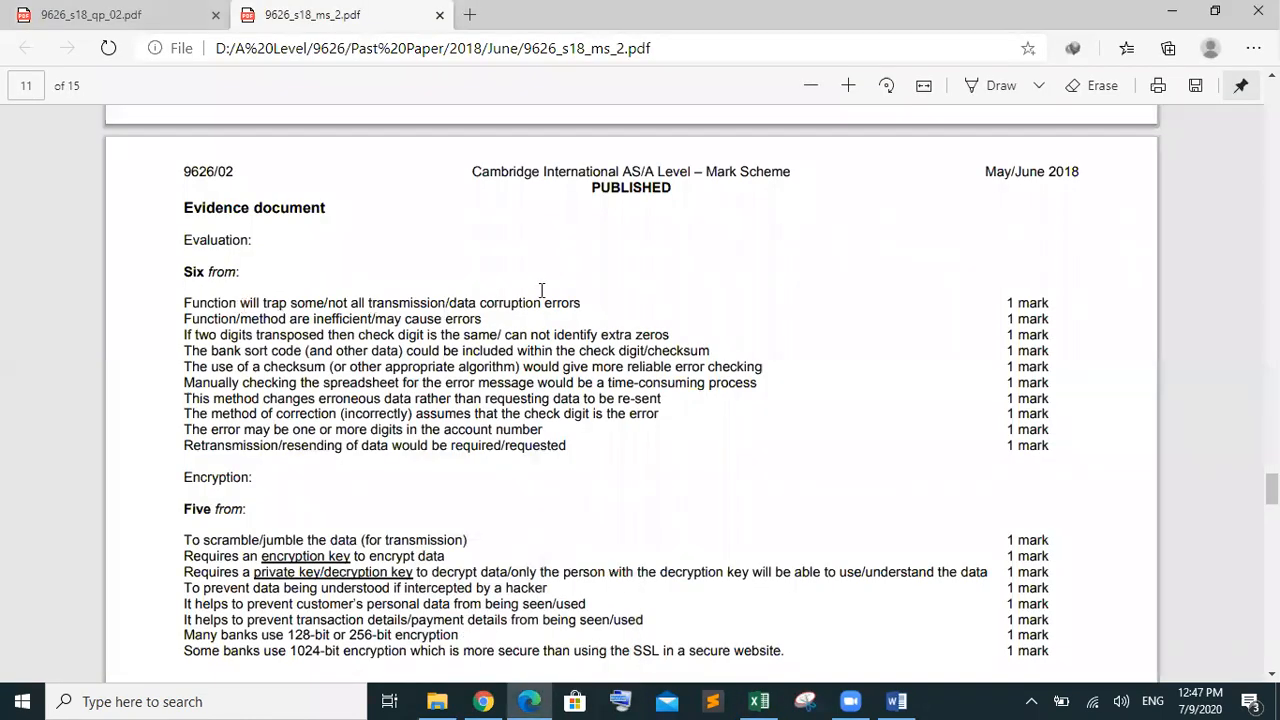
Highlight and read the corruption, transposed-digits and remaining evaluation points in the mark scheme
left_click_drag(584, 301, 194, 298)
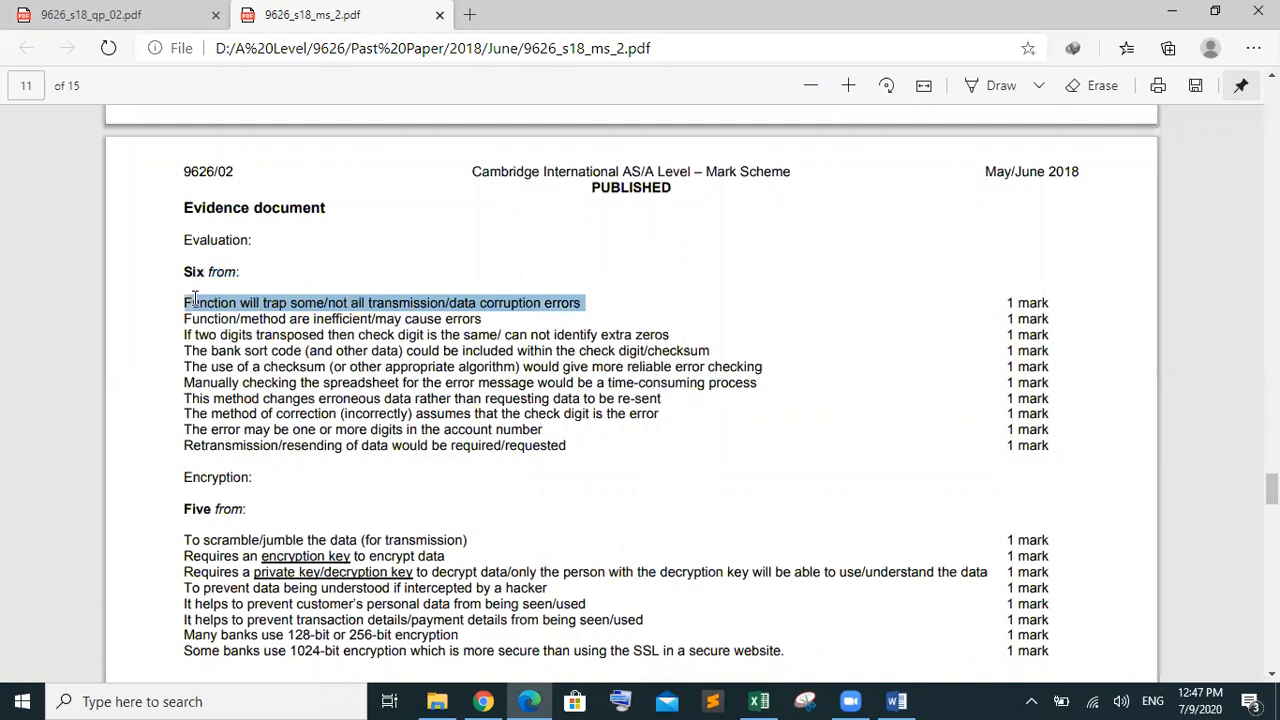
left_click(200, 338)
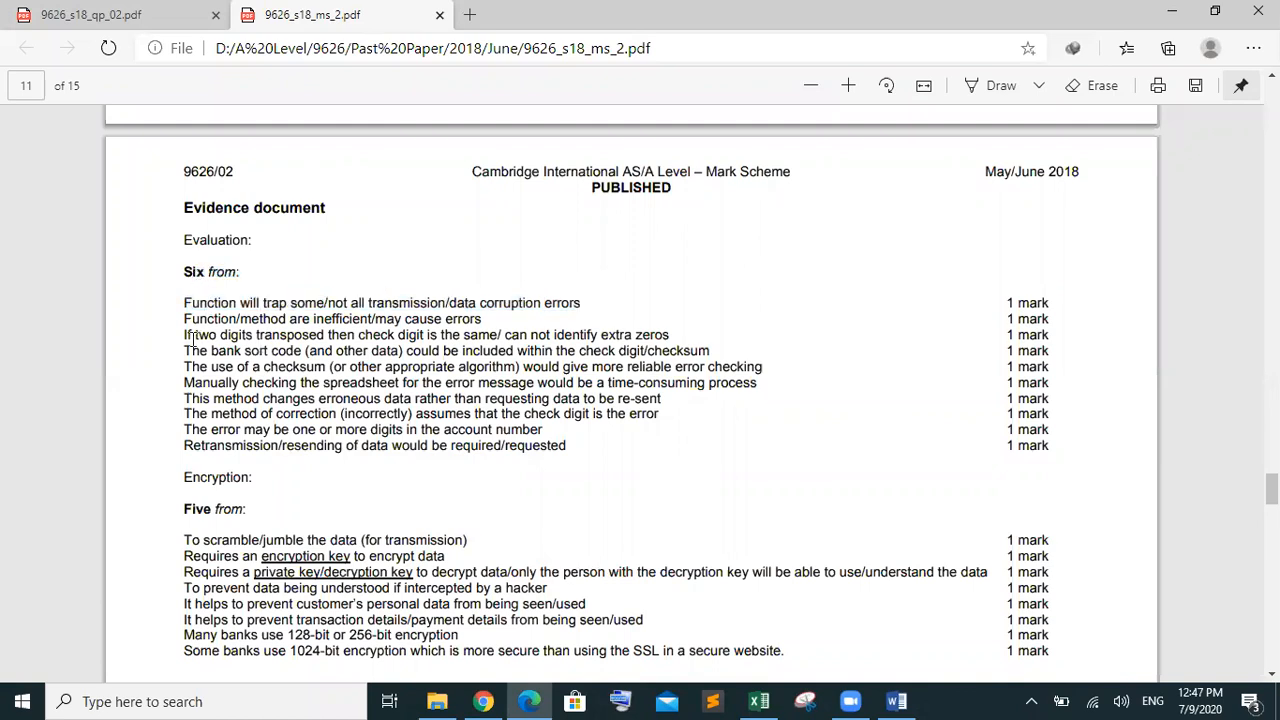
left_click_drag(193, 337, 673, 333)
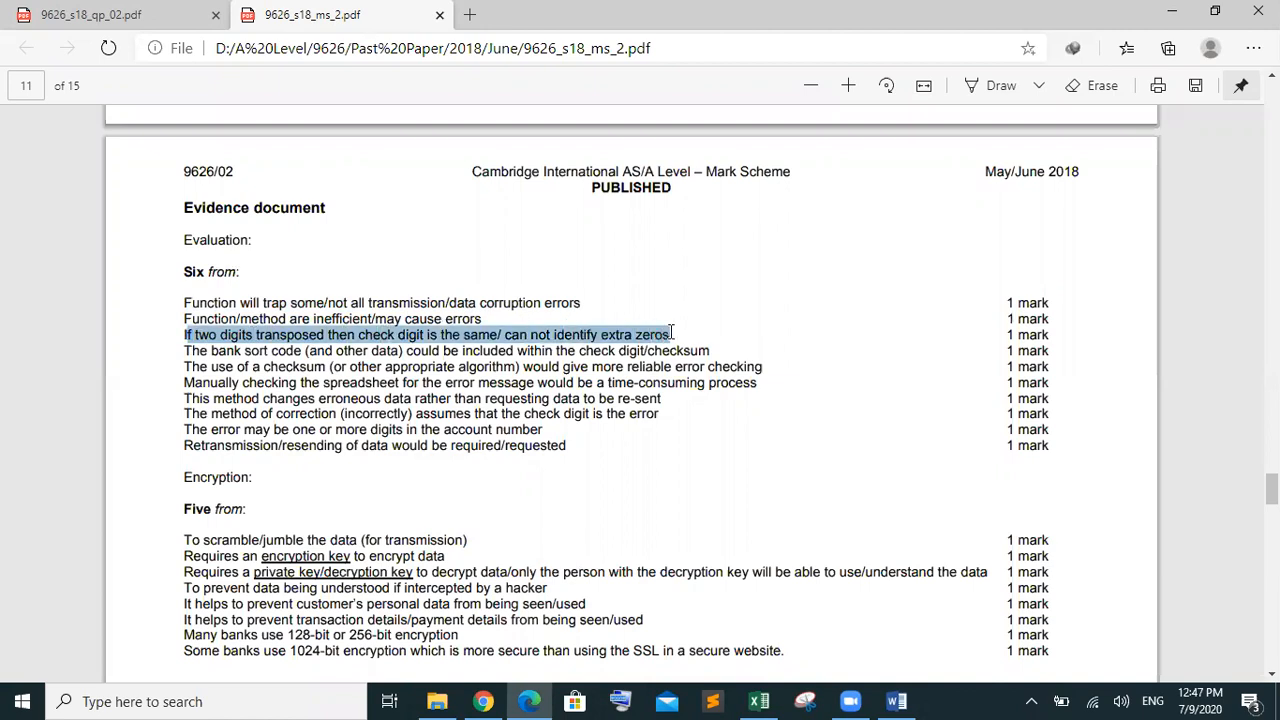
left_click(495, 336)
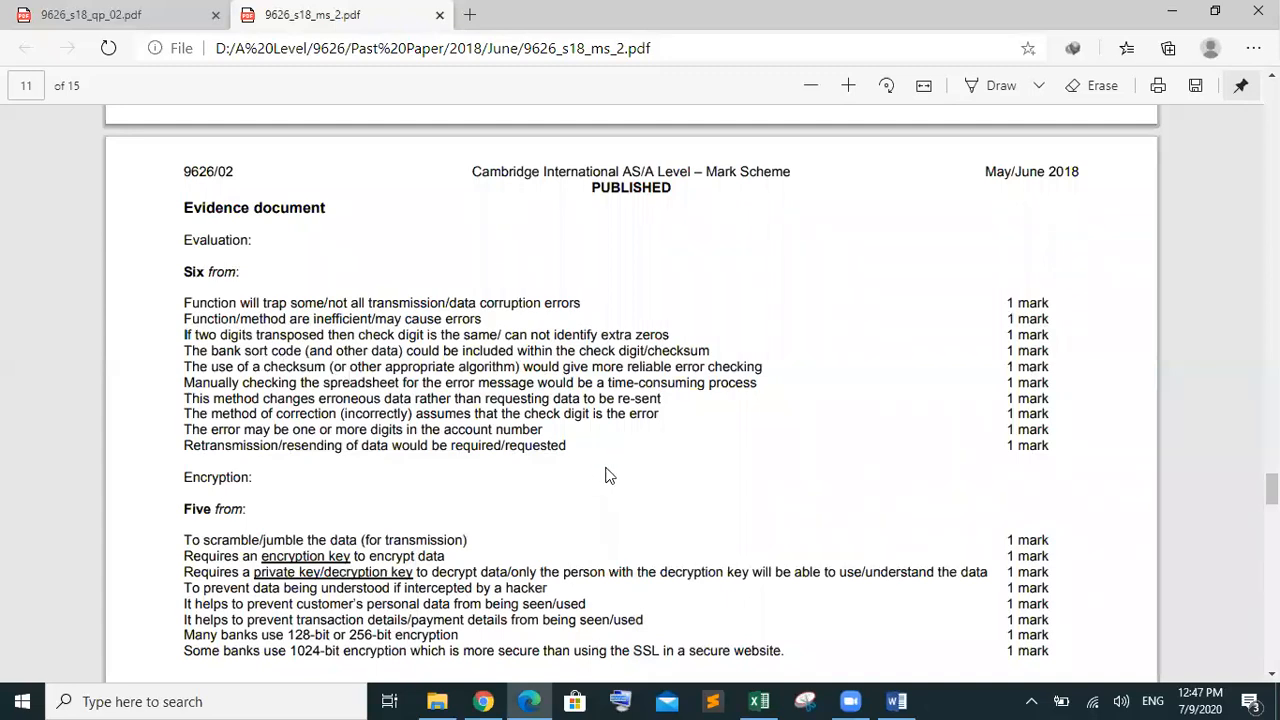
left_click_drag(568, 445, 157, 311)
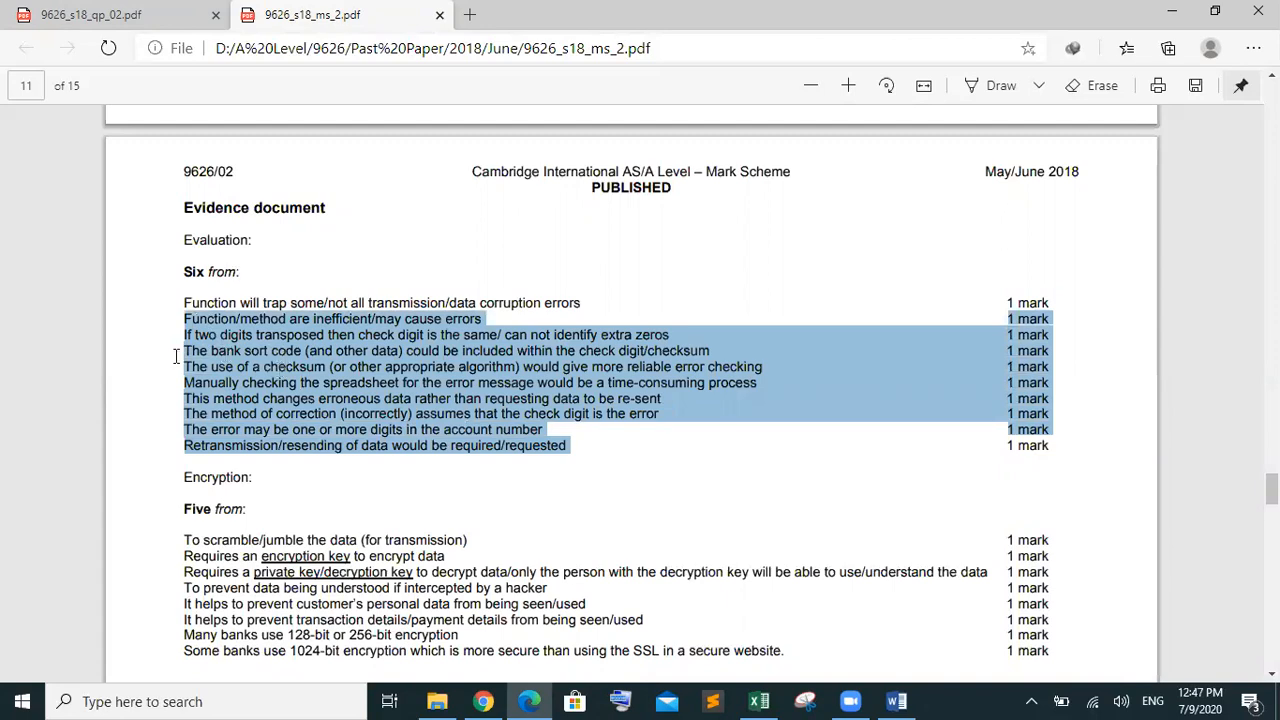
left_click(360, 356)
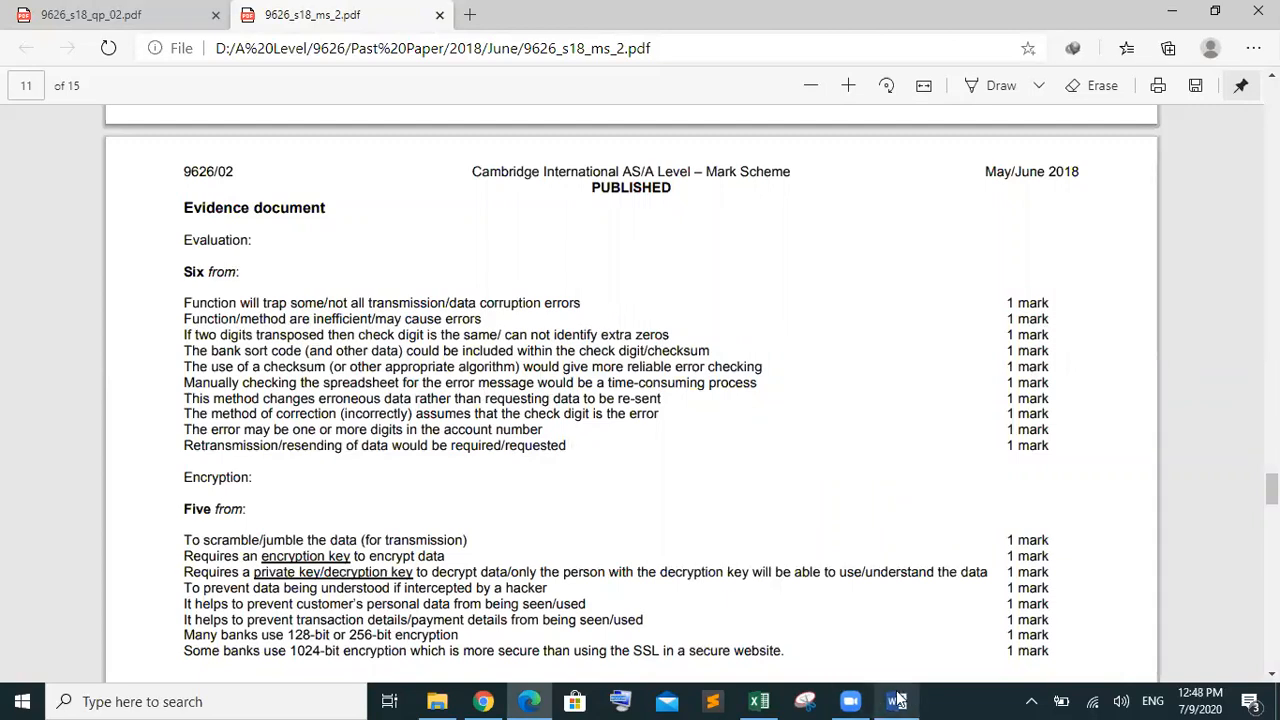
Switch to the 9626_s18_qp_02.pdf question paper
left_click(483, 701)
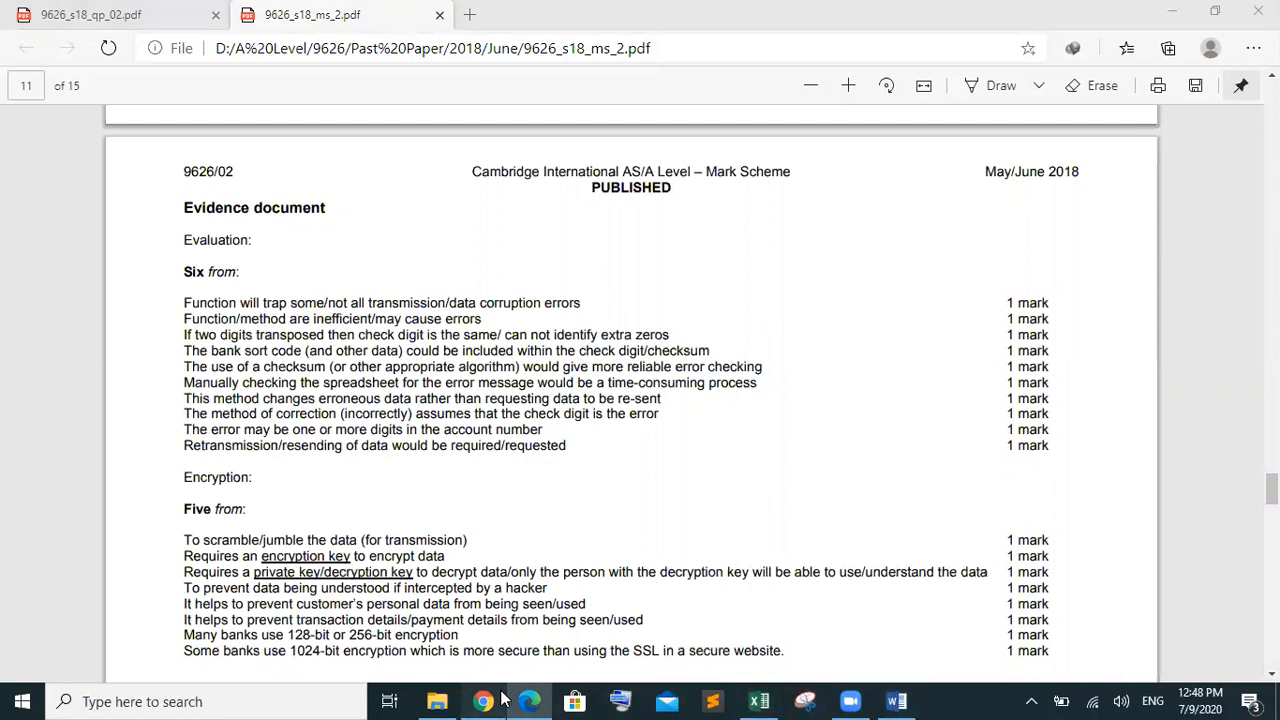
left_click(530, 701)
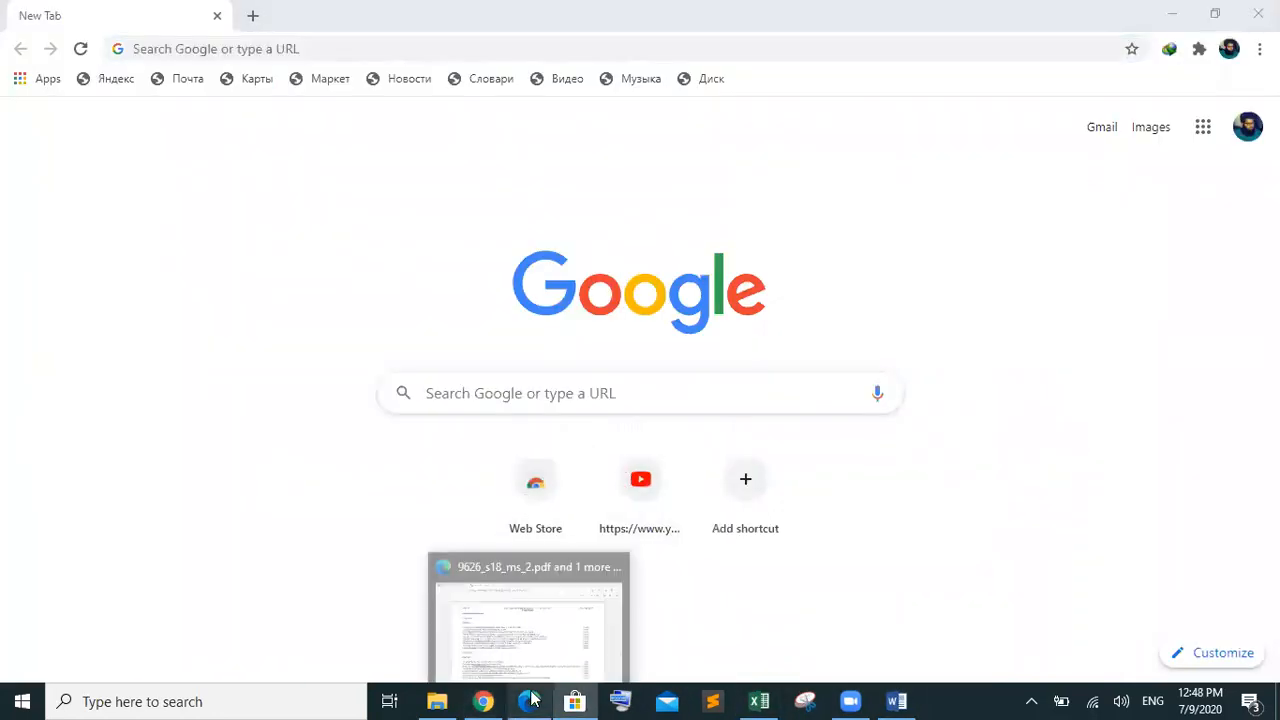
left_click(607, 582)
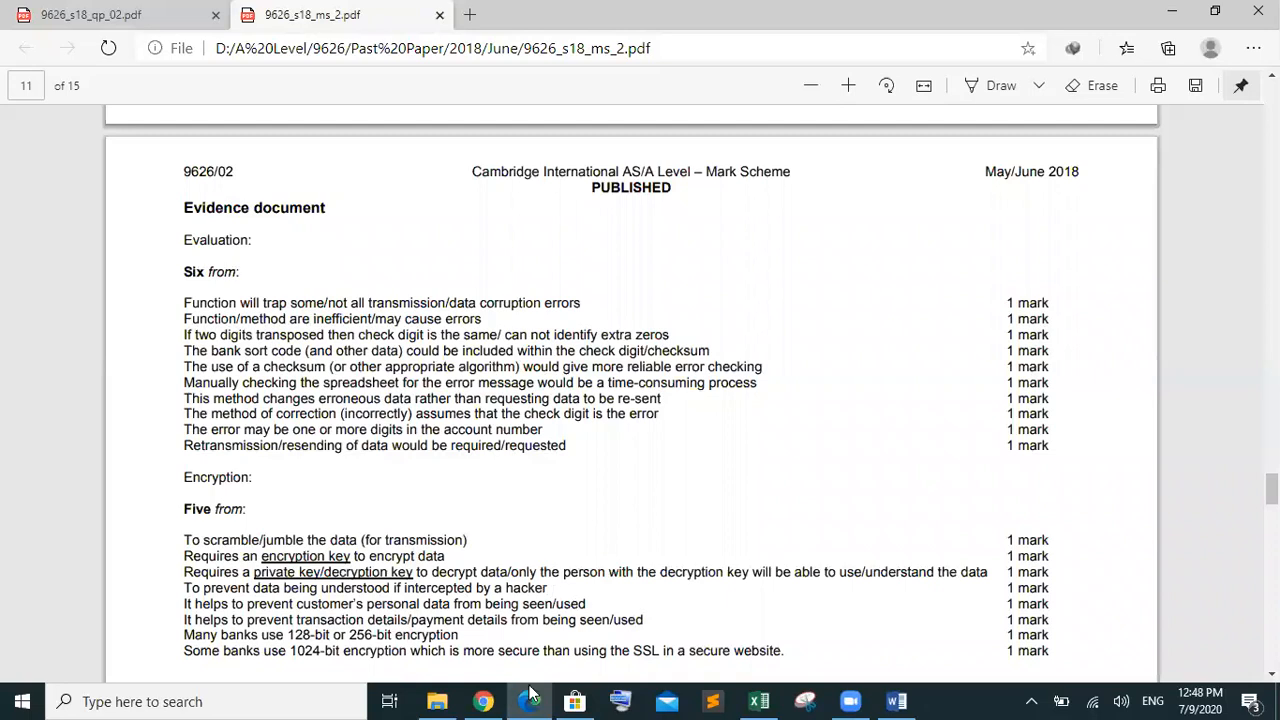
left_click(125, 18)
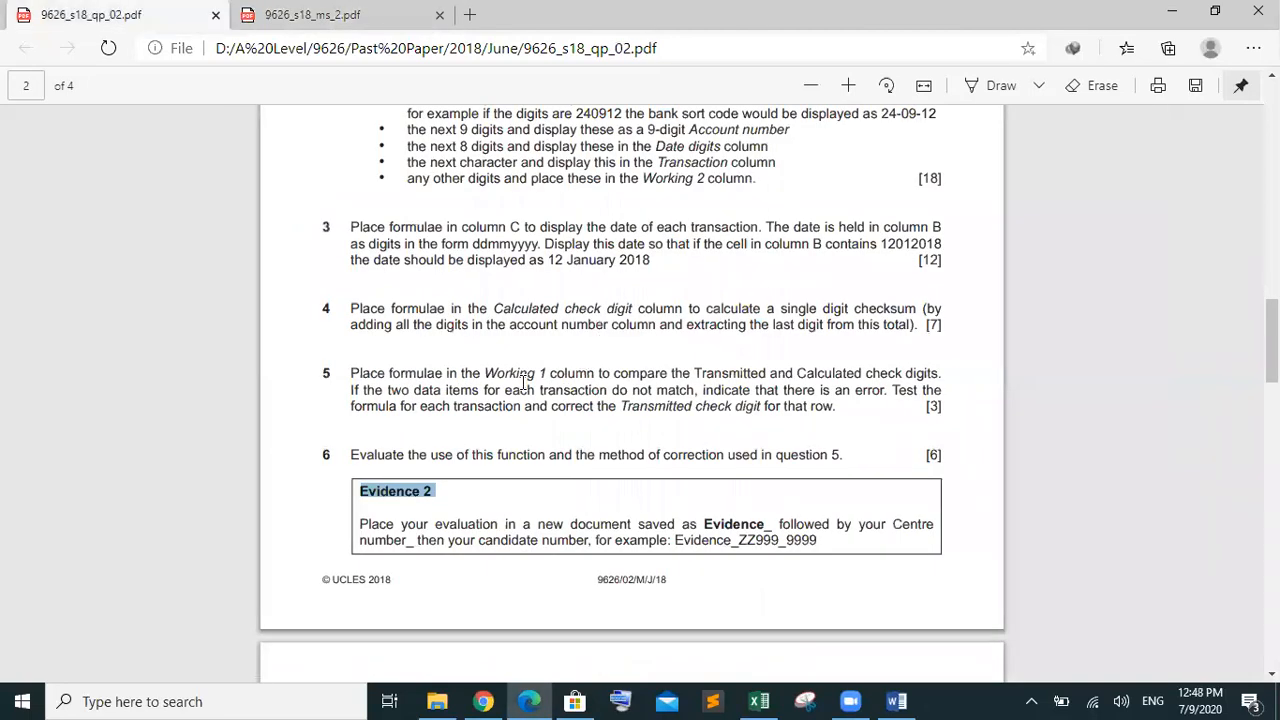
scroll(522, 383, "down", 1)
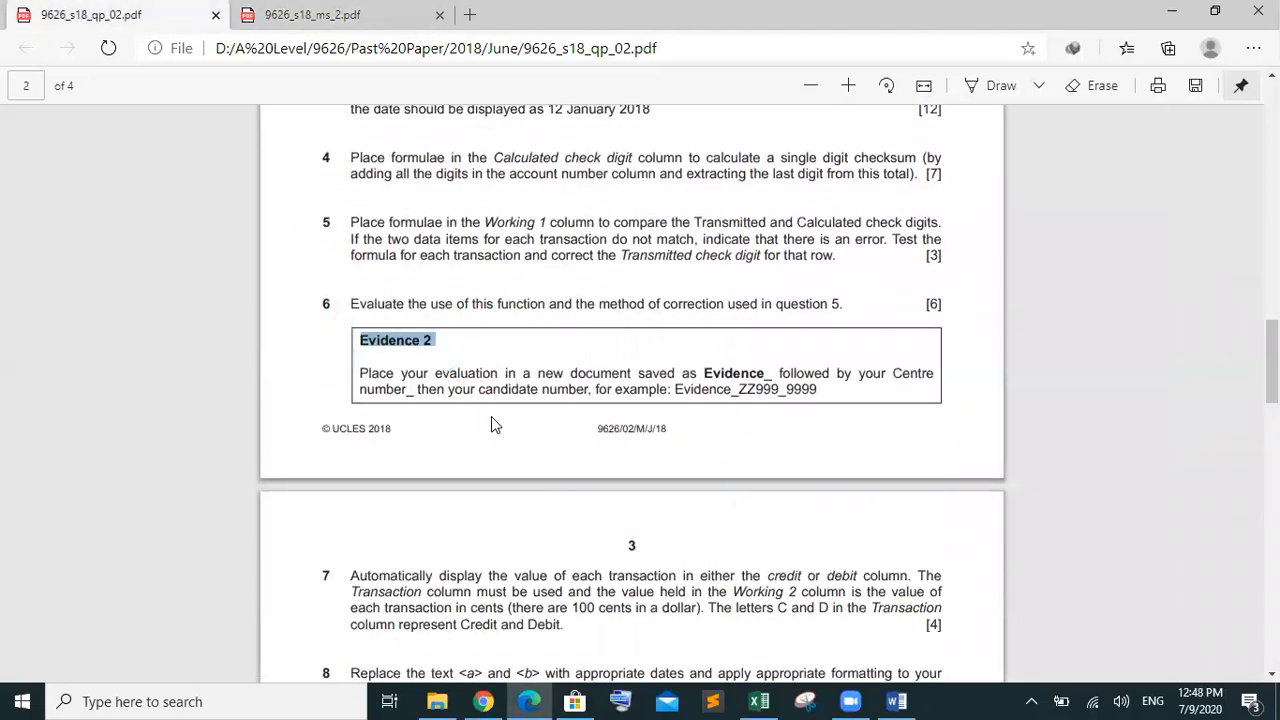
left_click(896, 701)
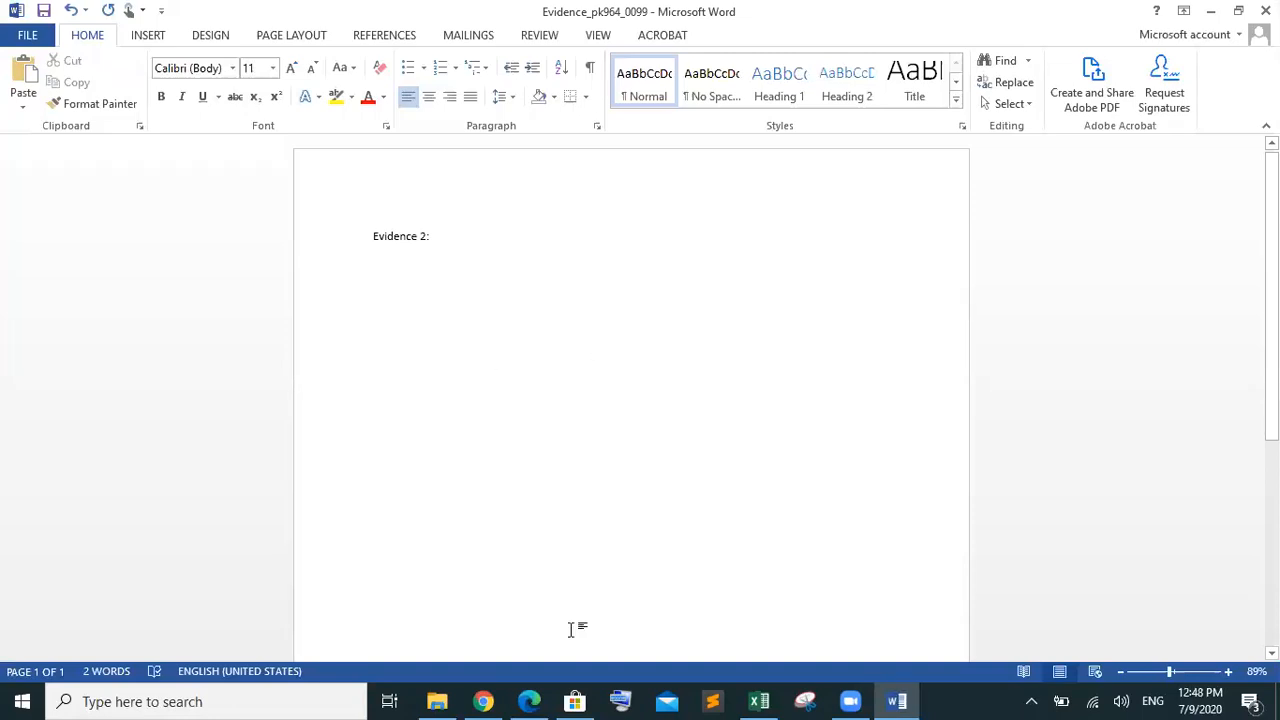
left_click(540, 700)
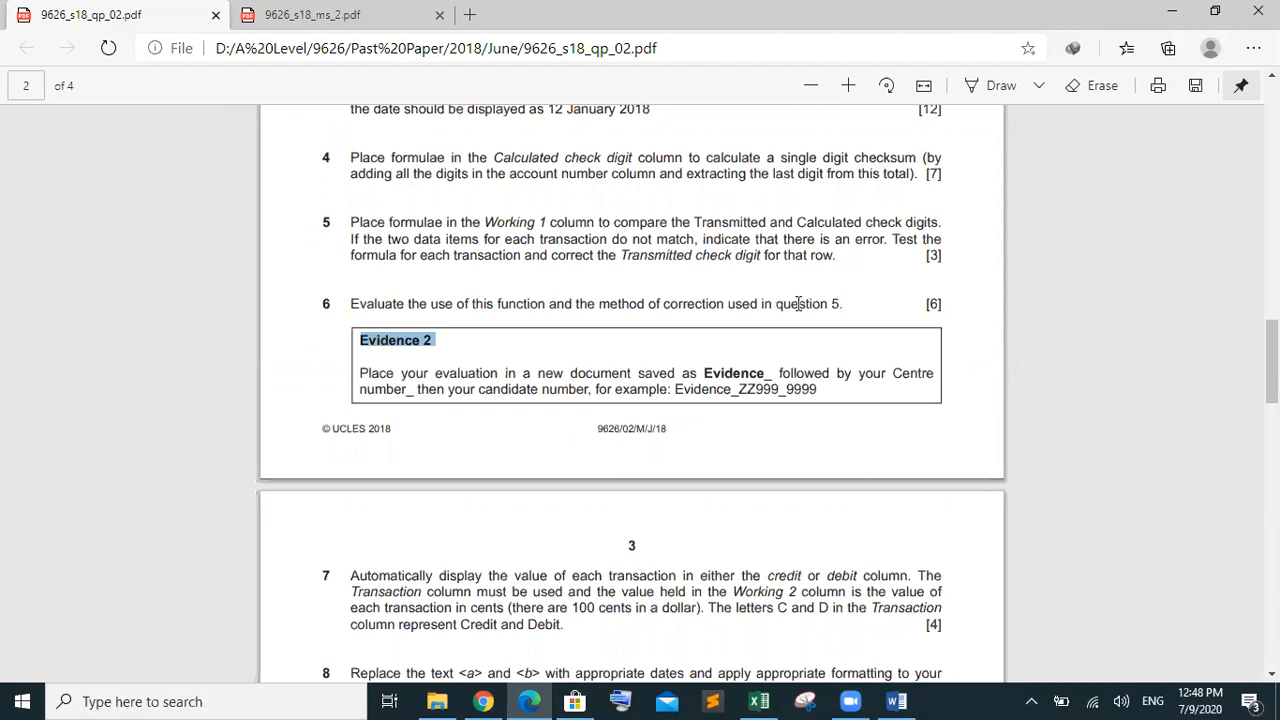
left_click(897, 701)
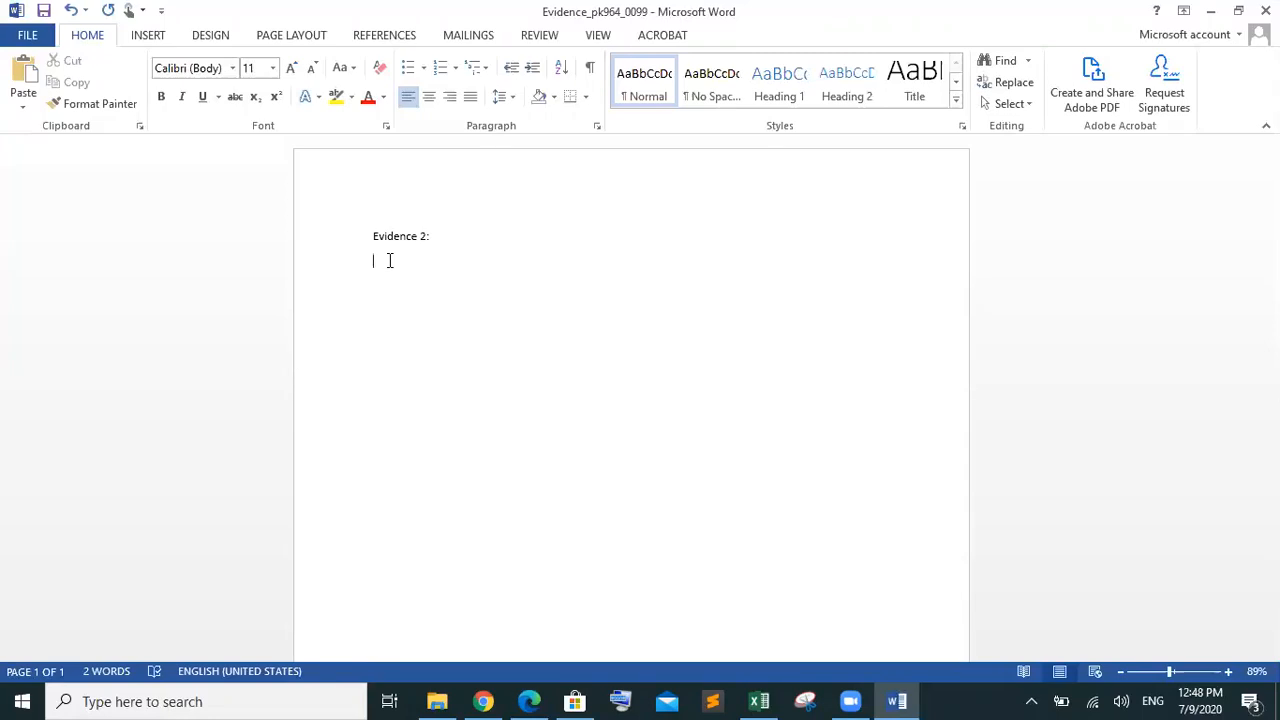
Type 'We have used if function which will identify the error', adding that matching check digits generate no error
type("We have used if function which will idenfit")
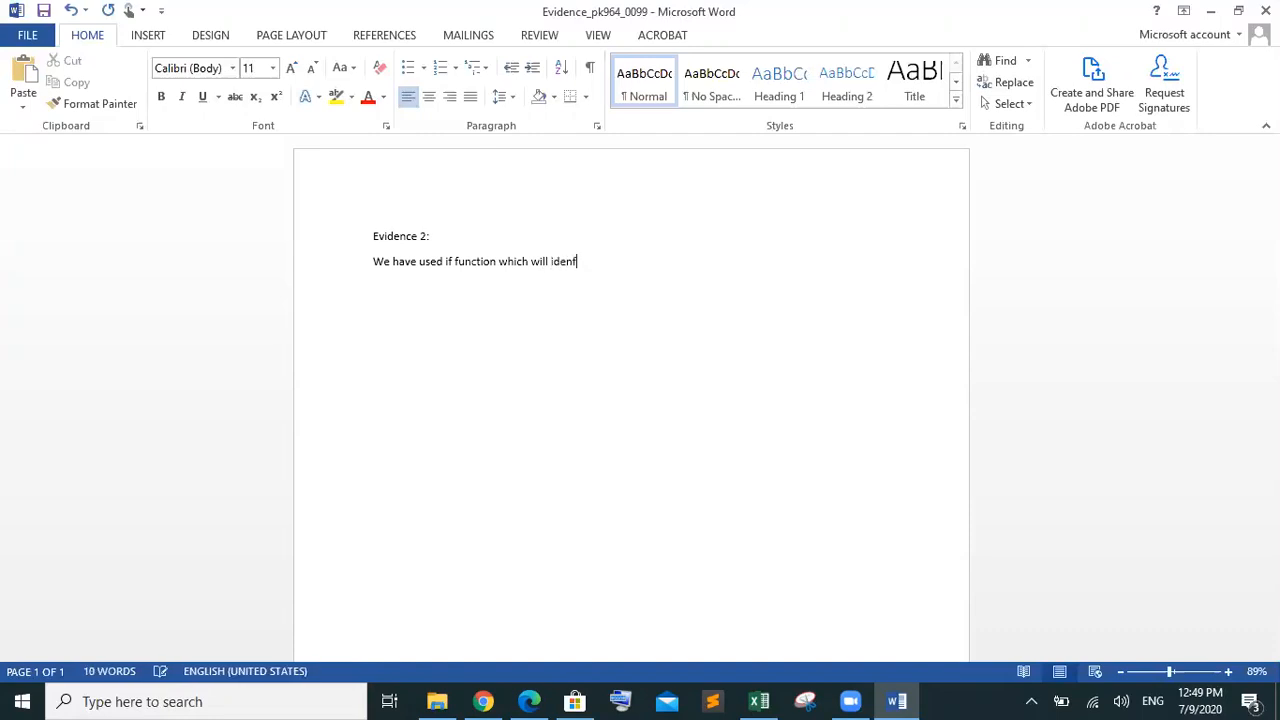
key("BackSpace")
key("BackSpace")
key("BackSpace")
key("BackSpace")
type("ti")
type("fy the eroor")
key("BackSpace")
key("BackSpace")
key("BackSpace")
type("ror")
type("if the ")
type("both ")
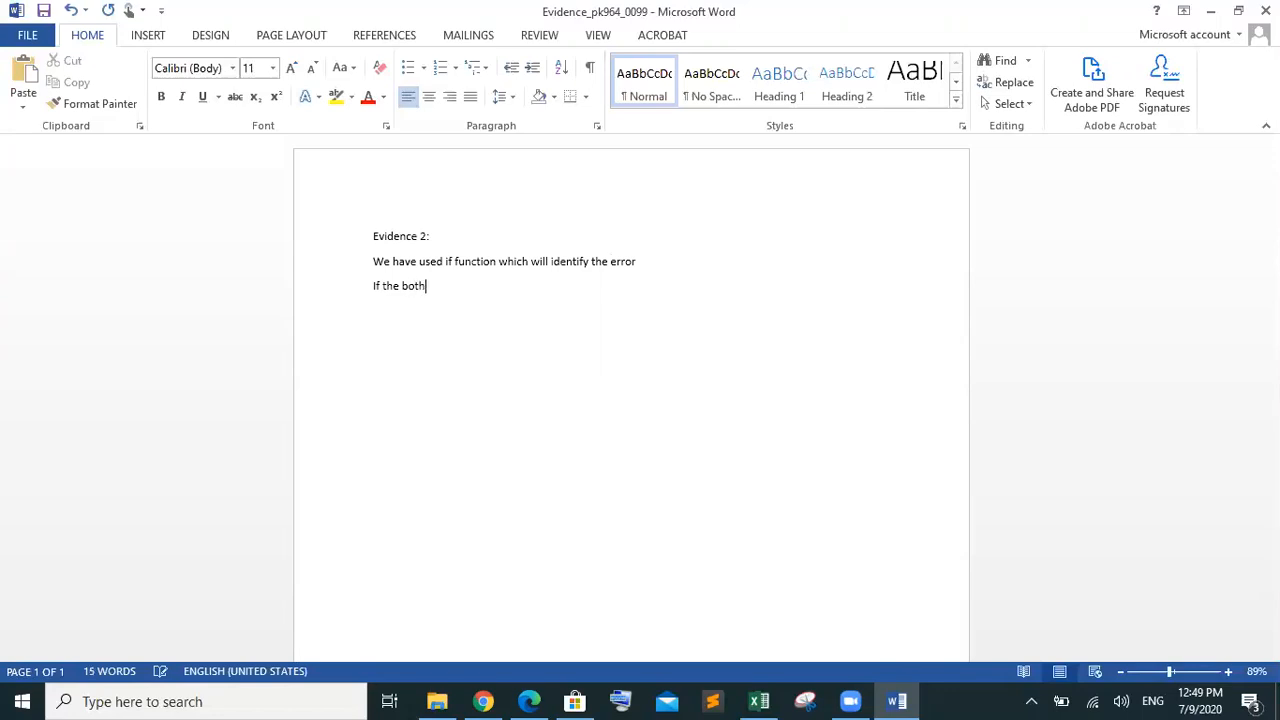
type("doe")
key("BackSpace")
key("BackSpace")
key("BackSpace")
type("i")
key("BackSpace")
key("BackSpace")
type("check did")
key("BackSpace")
type("gits will same no")
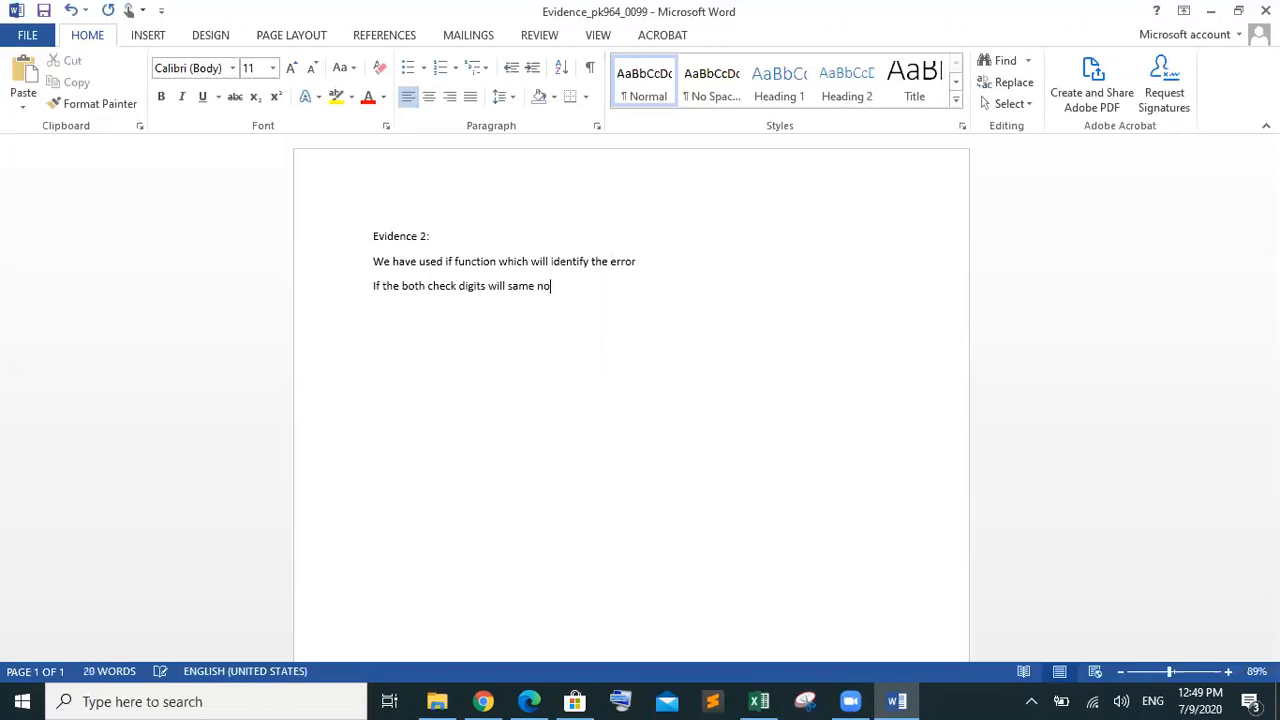
type(" error will be genrate")
Correct the last word to 'generated' and start a new line
key("BackSpace")
type("e")
key("BackSpace")
type("f")
key("BackSpace")
type("f")
type("d")
key("Return")
Type 'If both of them transposed then the function will generate the error'
type("a")
key("BackSpace")
type("If bo")
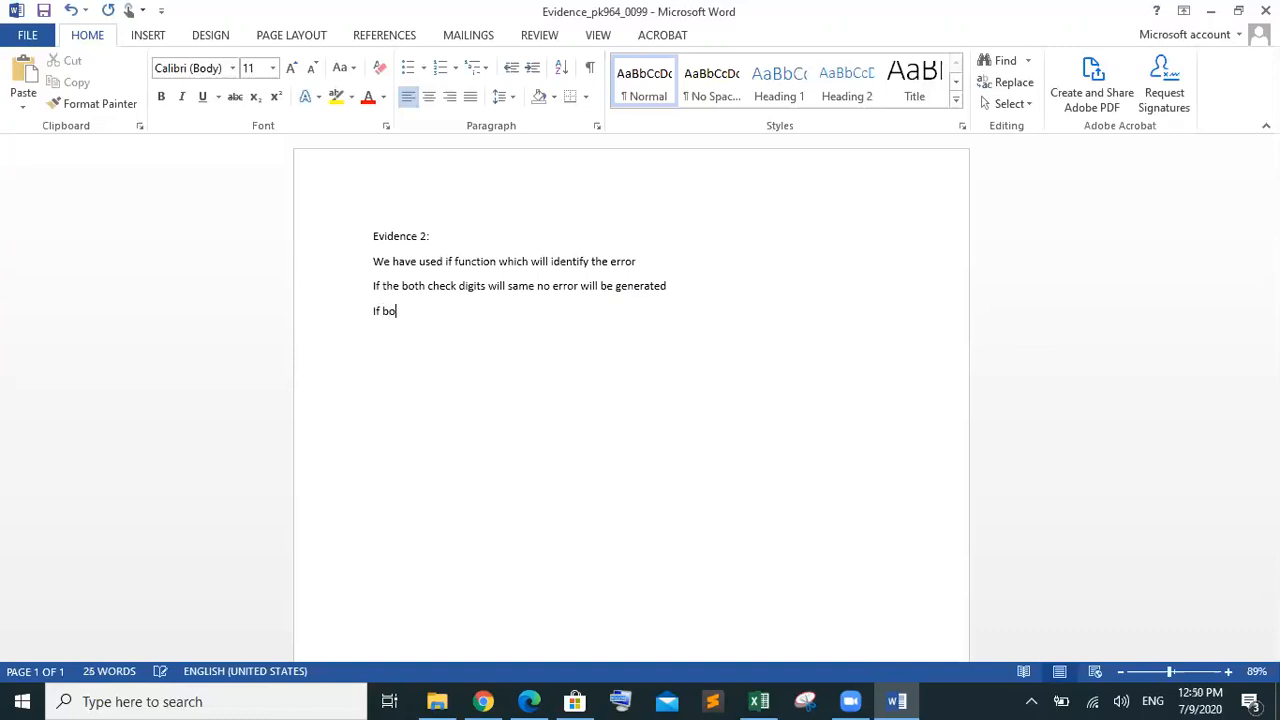
type("th of them trA")
key("BackSpace")
key("BackSpace")
type("ansposed then will")
key("BackSpace")
key("BackSpace")
key("BackSpace")
key("BackSpace")
key("BackSpace")
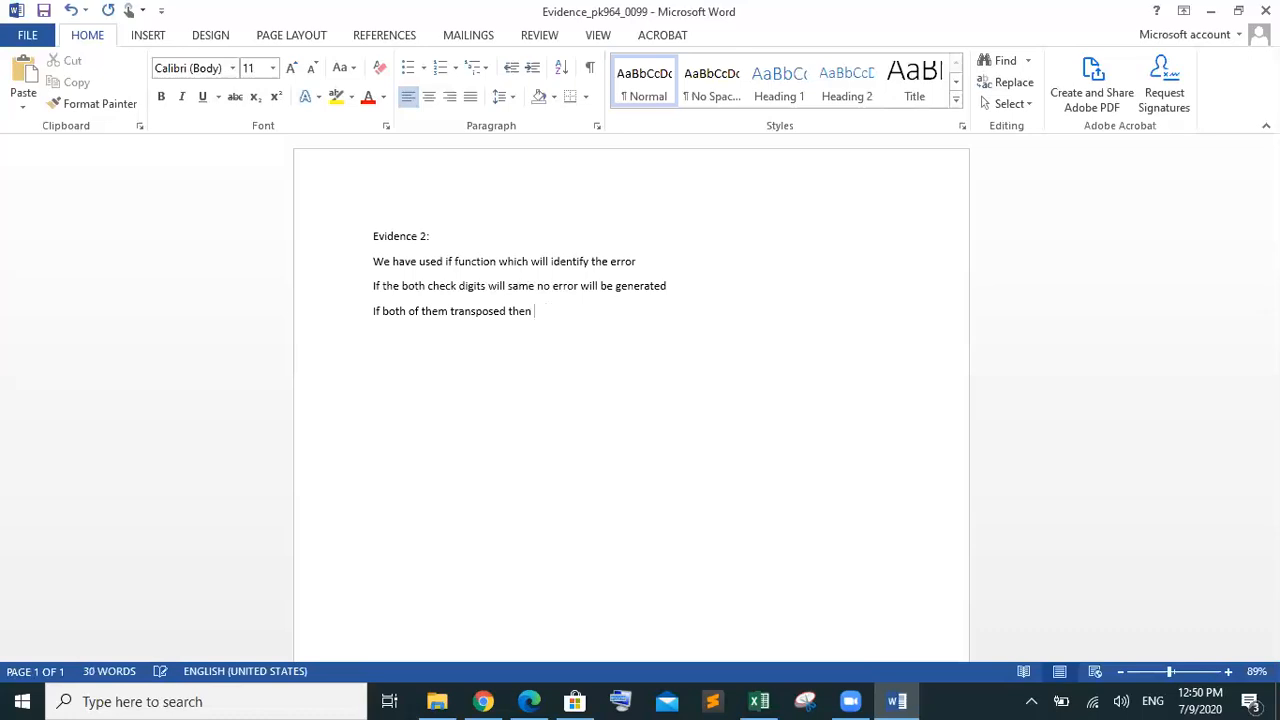
type("the function will gener genera")
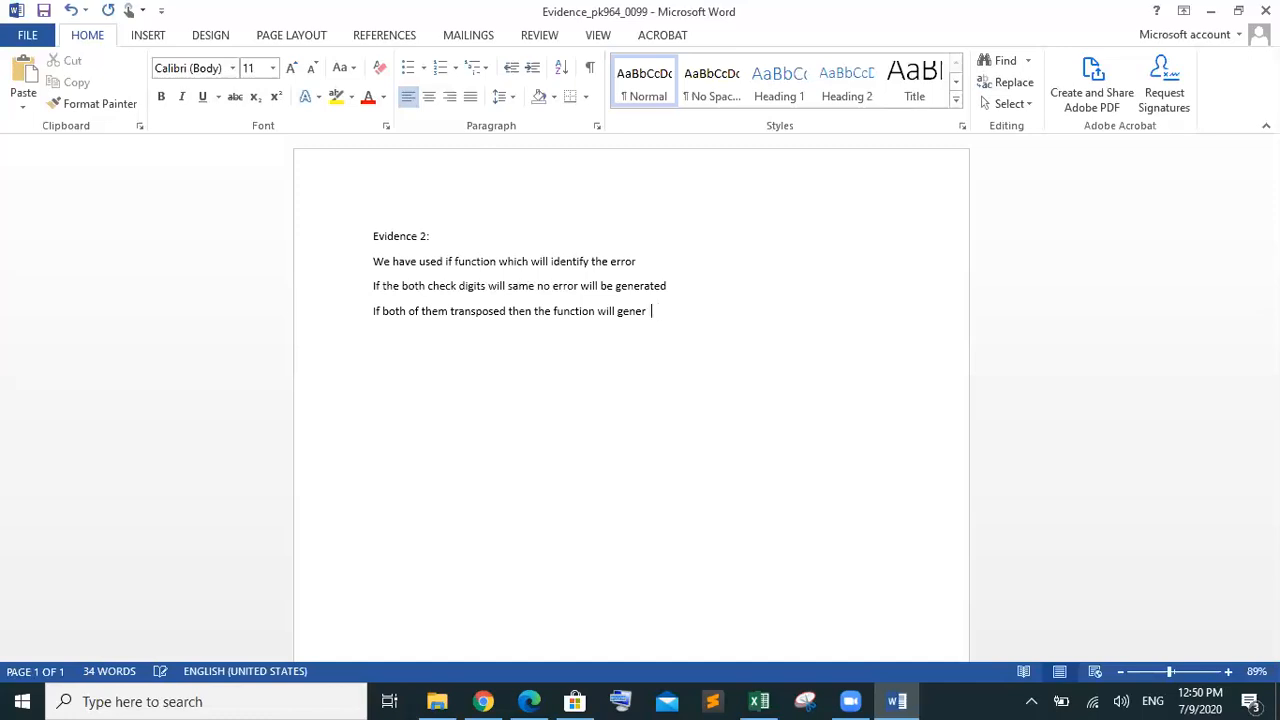
type("te the error")
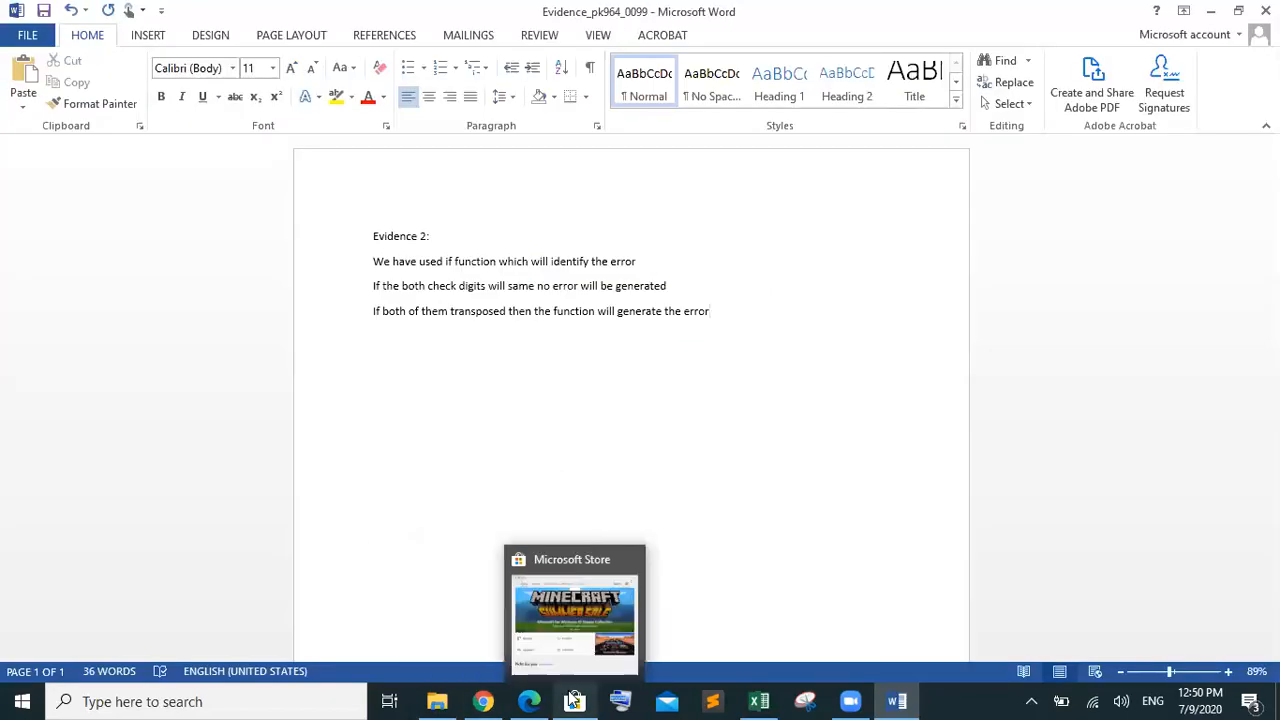
mouse_move(768, 700)
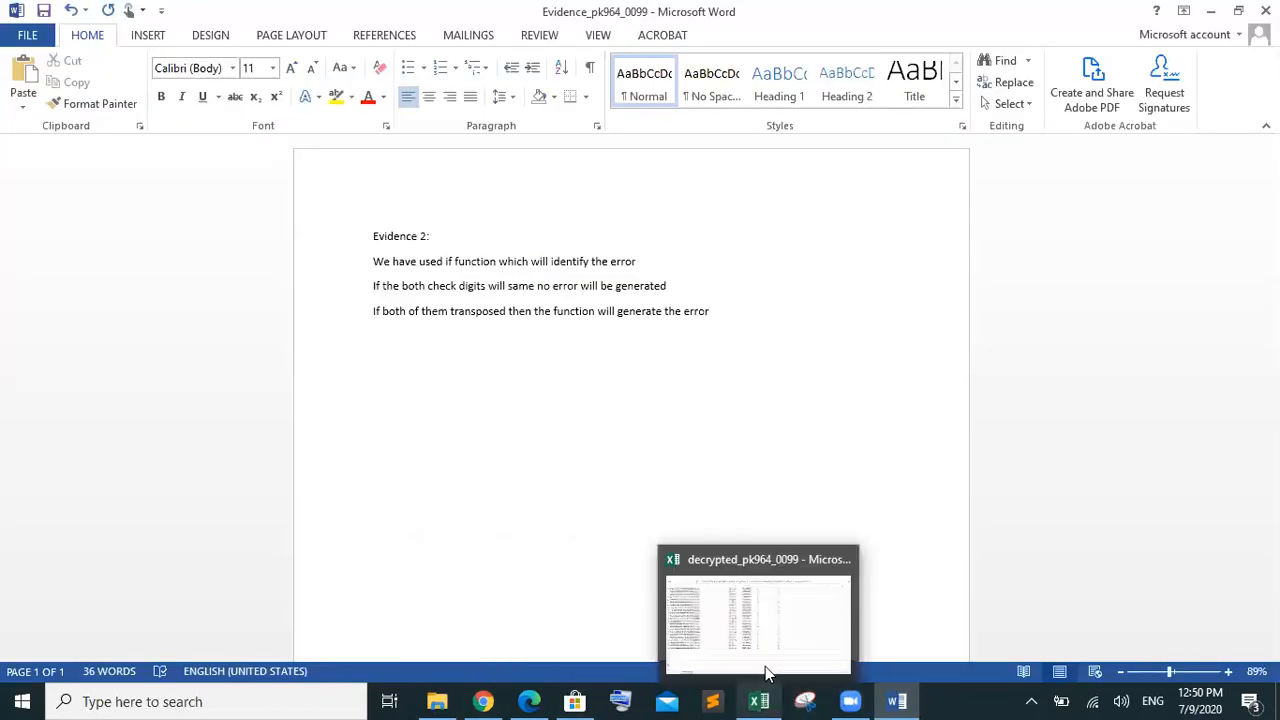
left_click(765, 666)
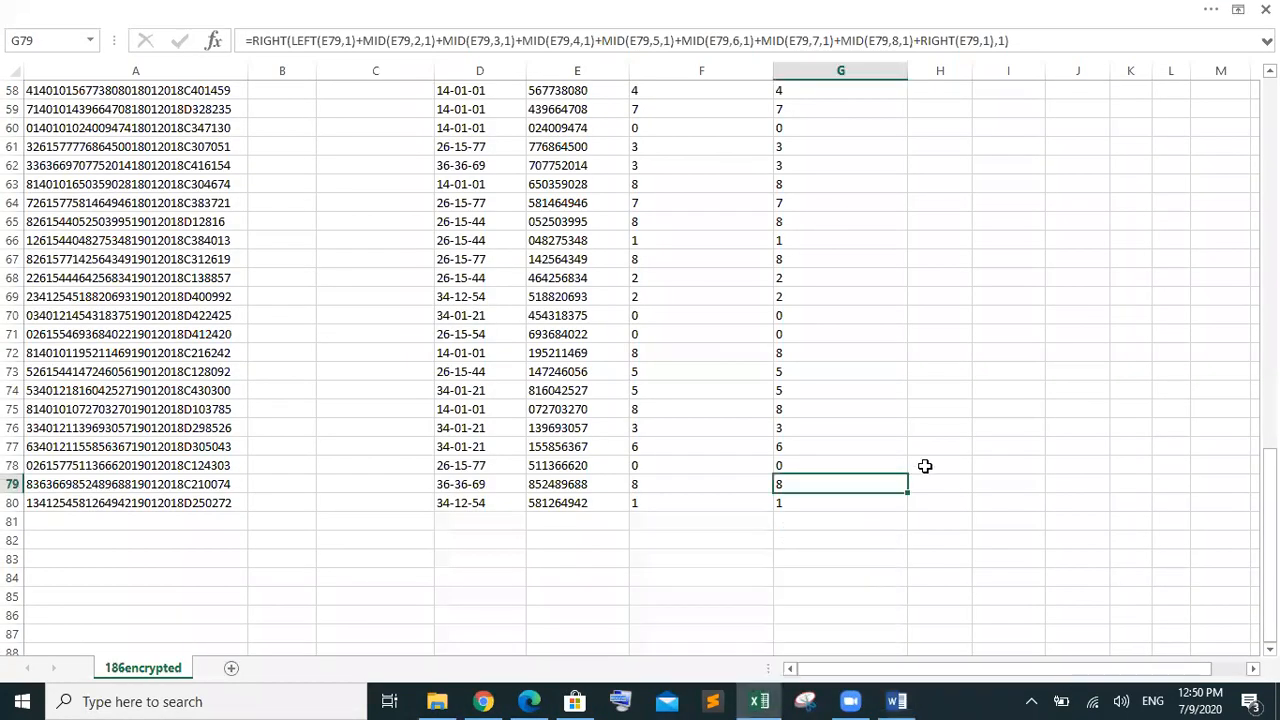
left_click(921, 467)
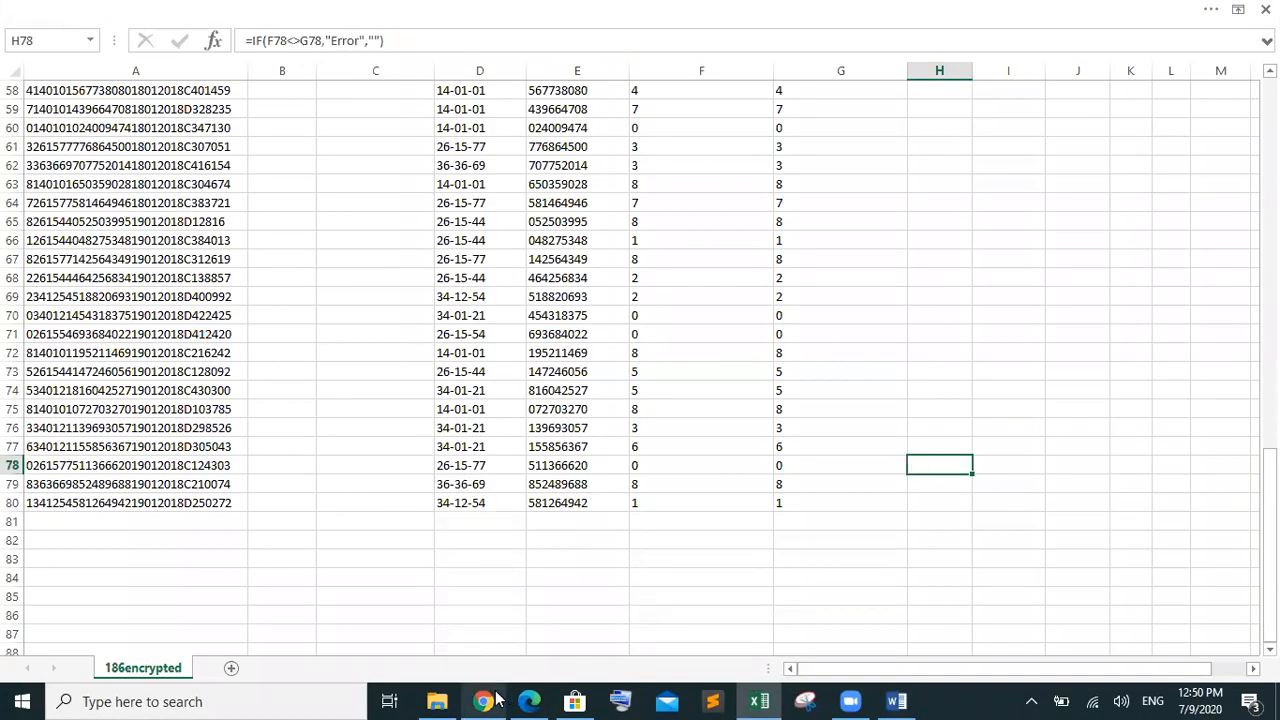
mouse_move(440, 700)
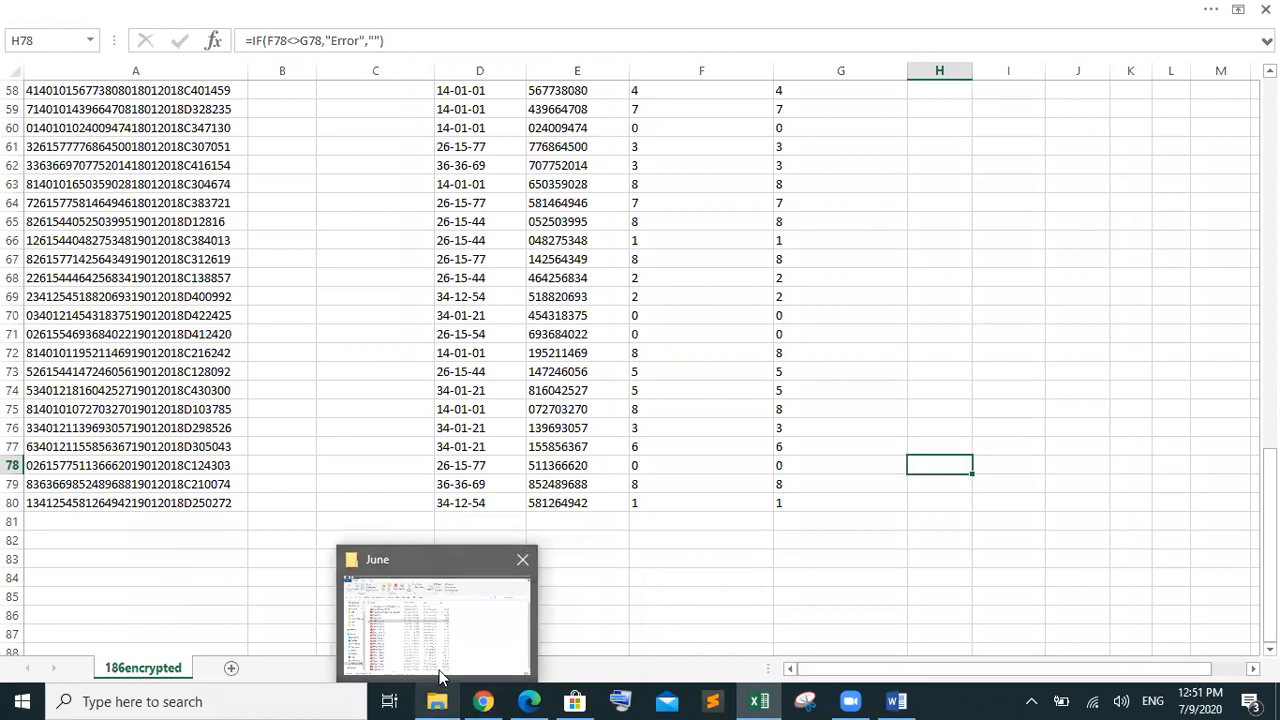
mouse_move(436, 677)
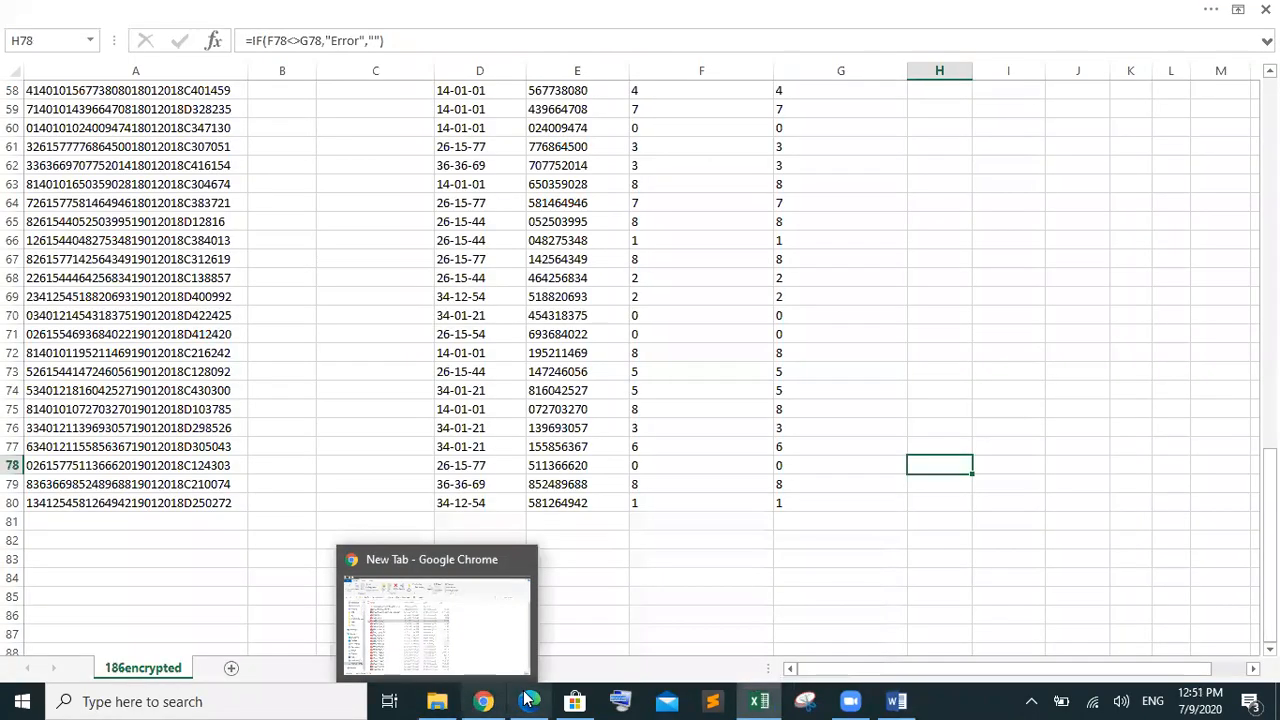
Bring up the question paper and highlight question 6's evaluation wording
left_click(529, 701)
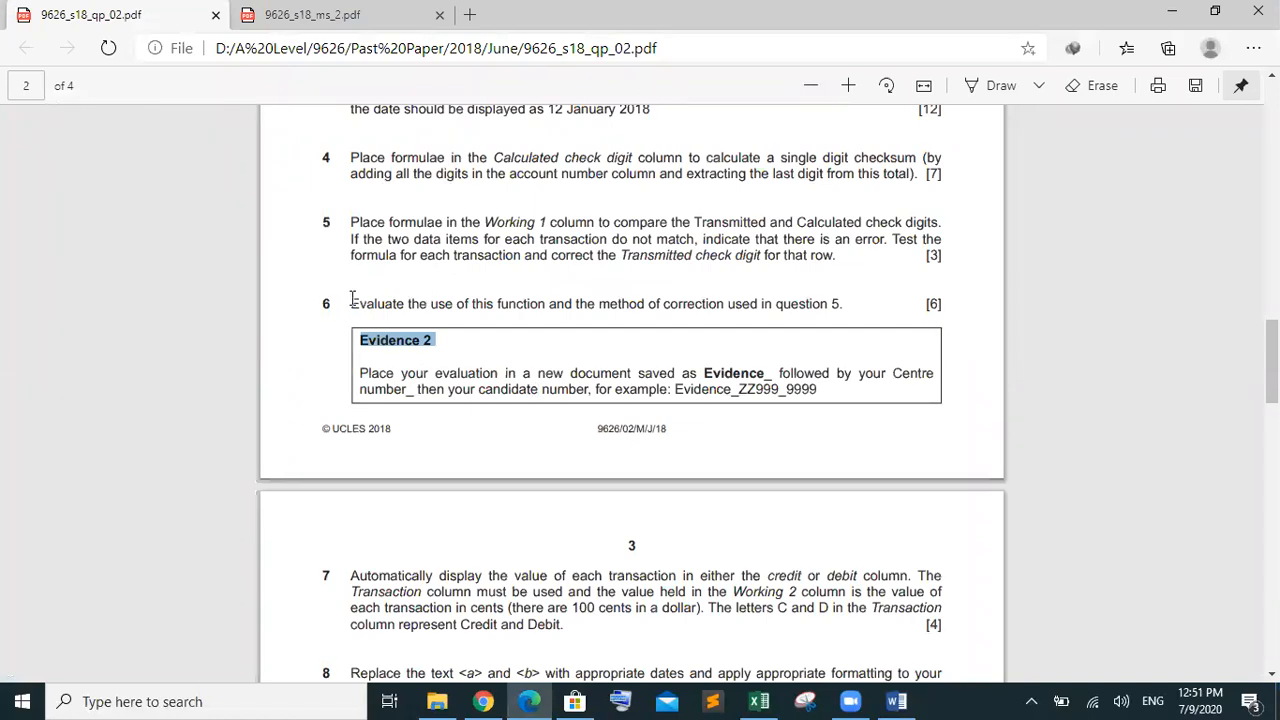
left_click_drag(350, 303, 566, 298)
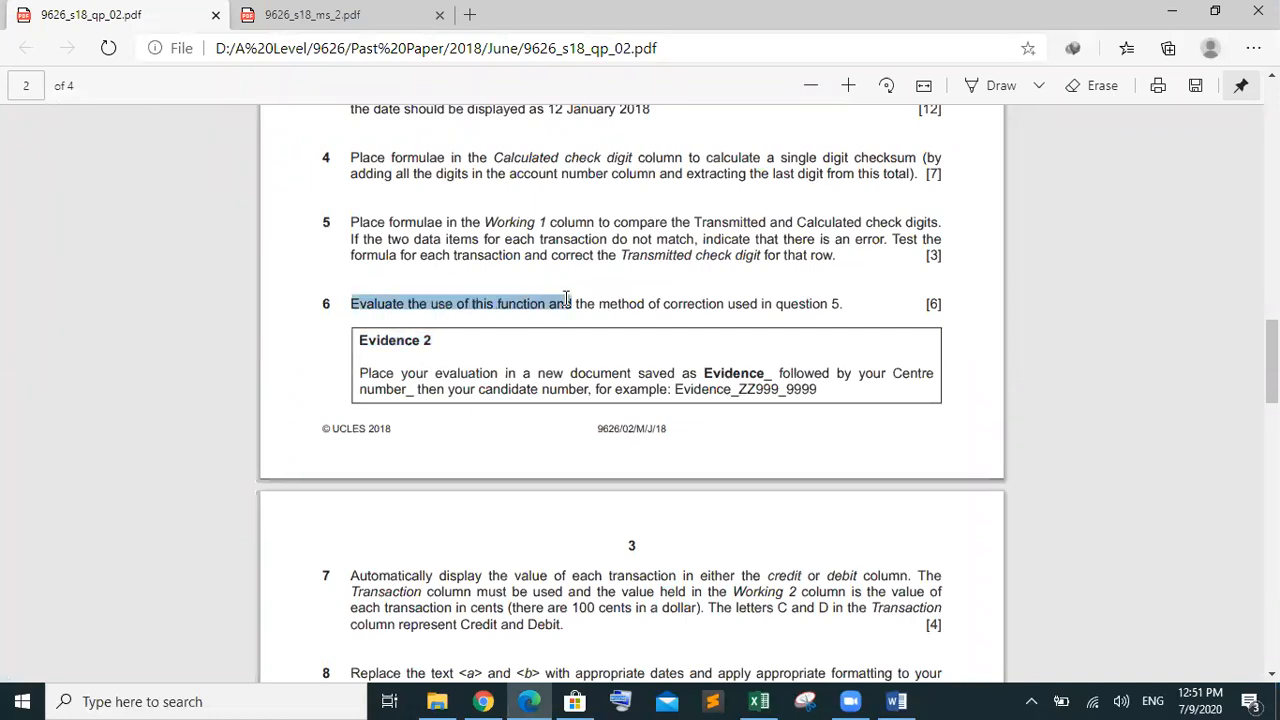
left_click(622, 318)
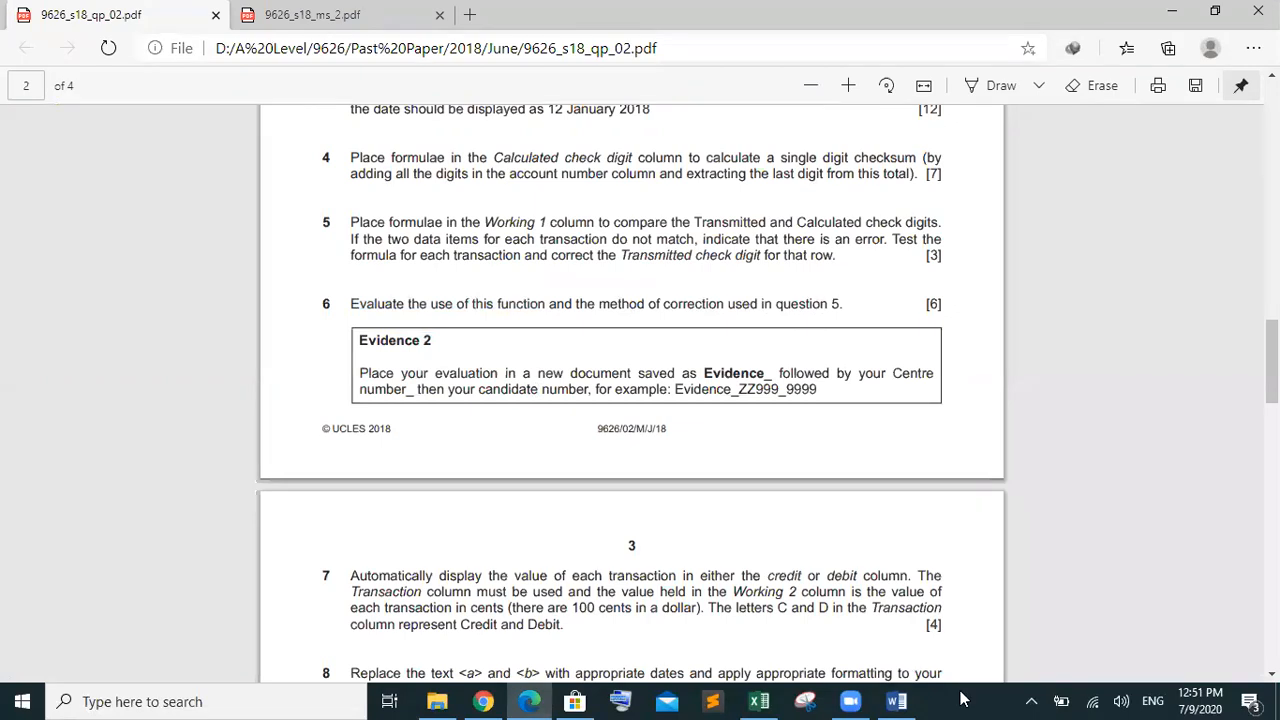
Add a new line reading 'We have corrected the encrypted text'
mouse_move(910, 690)
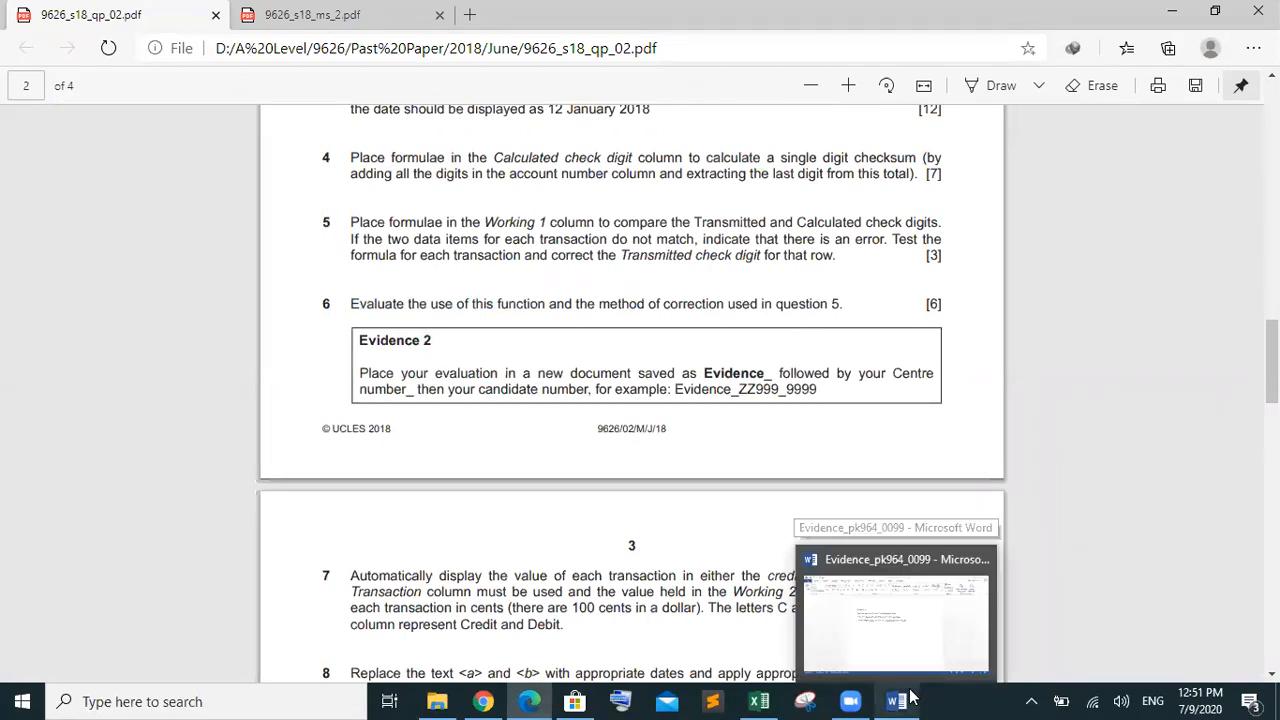
mouse_move(909, 668)
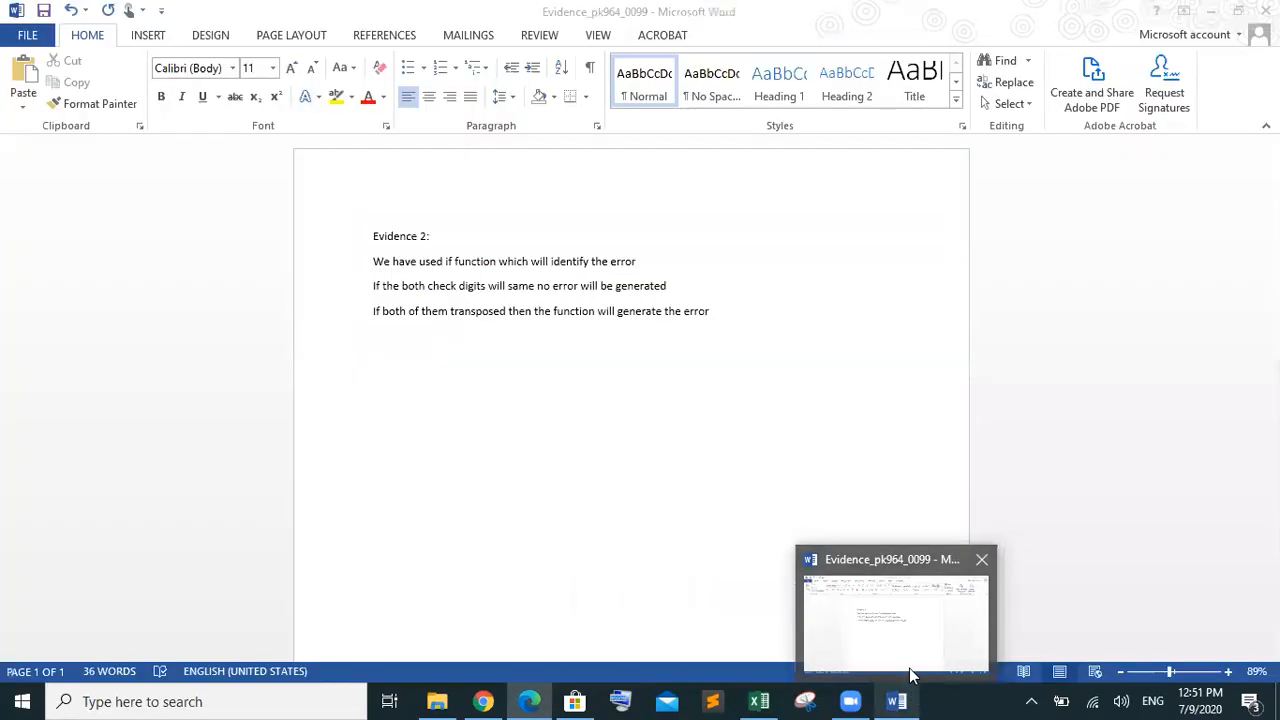
left_click(900, 585)
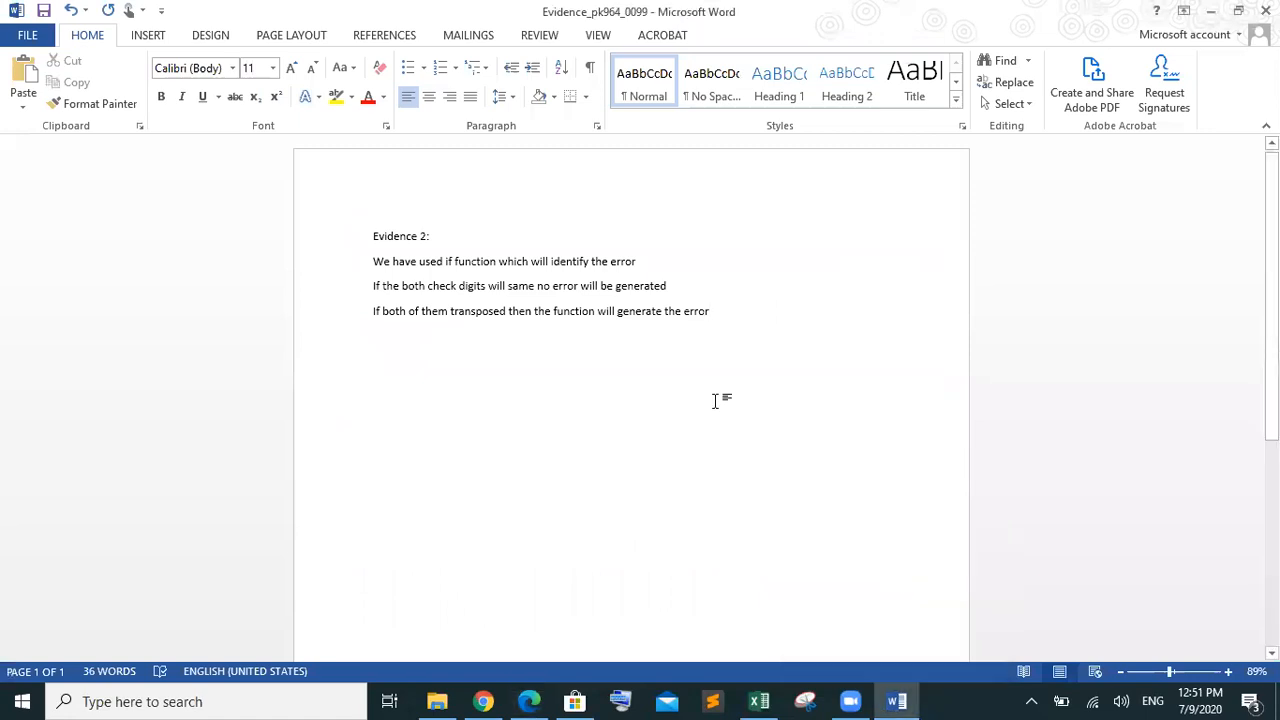
key("Return")
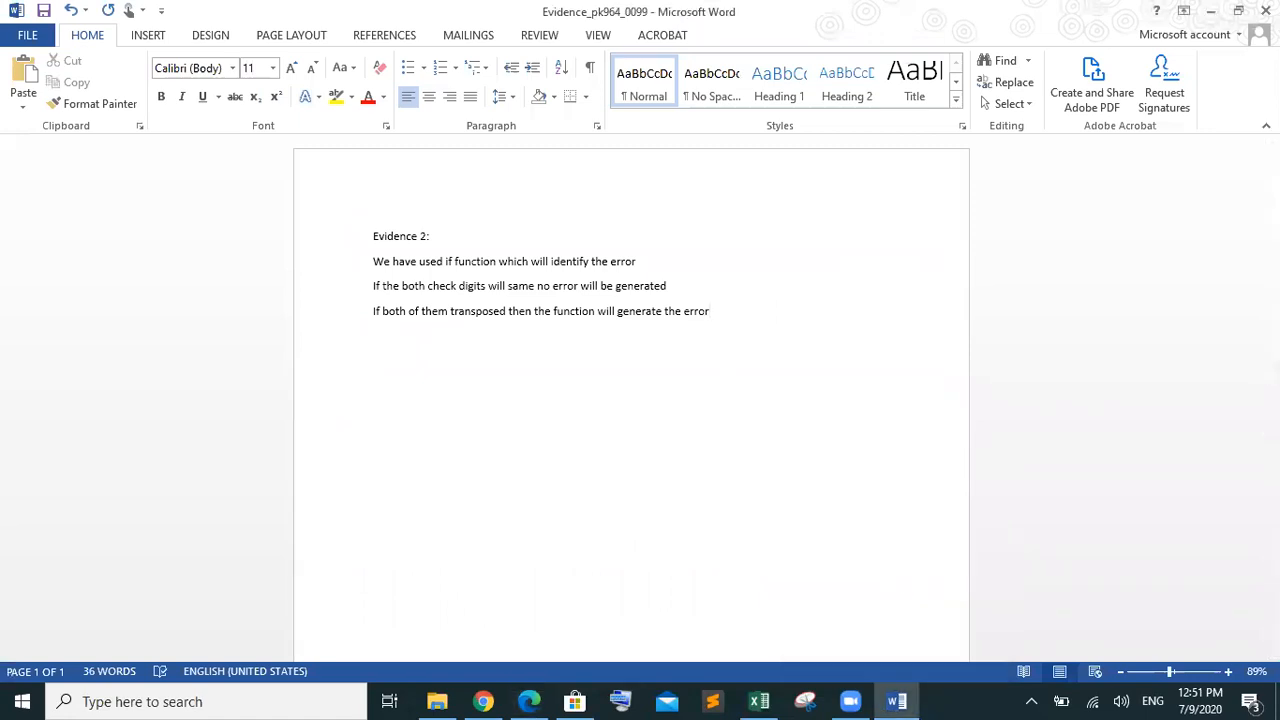
type("We have")
type(" correeeeee")
key("BackSpace")
key("BackSpace")
key("BackSpace")
key("BackSpace")
key("BackSpace")
type("cted the e")
type("c")
key("BackSpace")
type("nc")
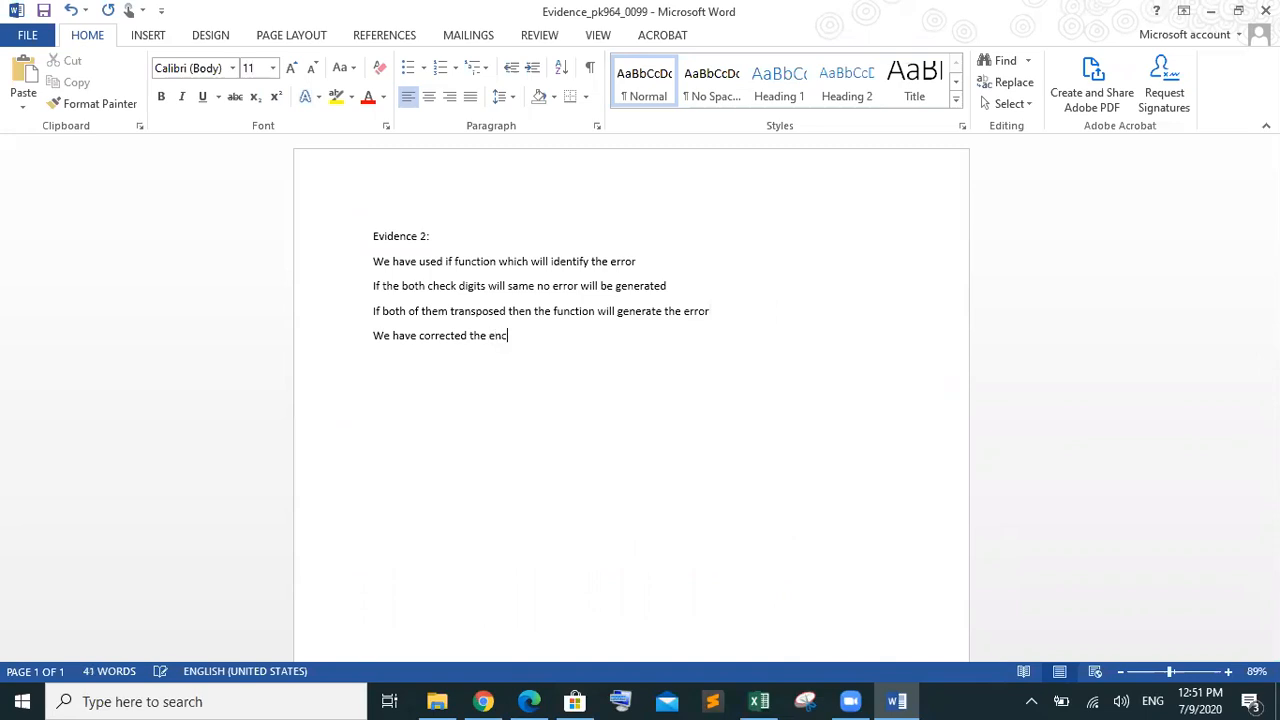
type("r")
type("y")
type("pted")
type(" the")
key("BackSpace")
key("BackSpace")
type("ext")
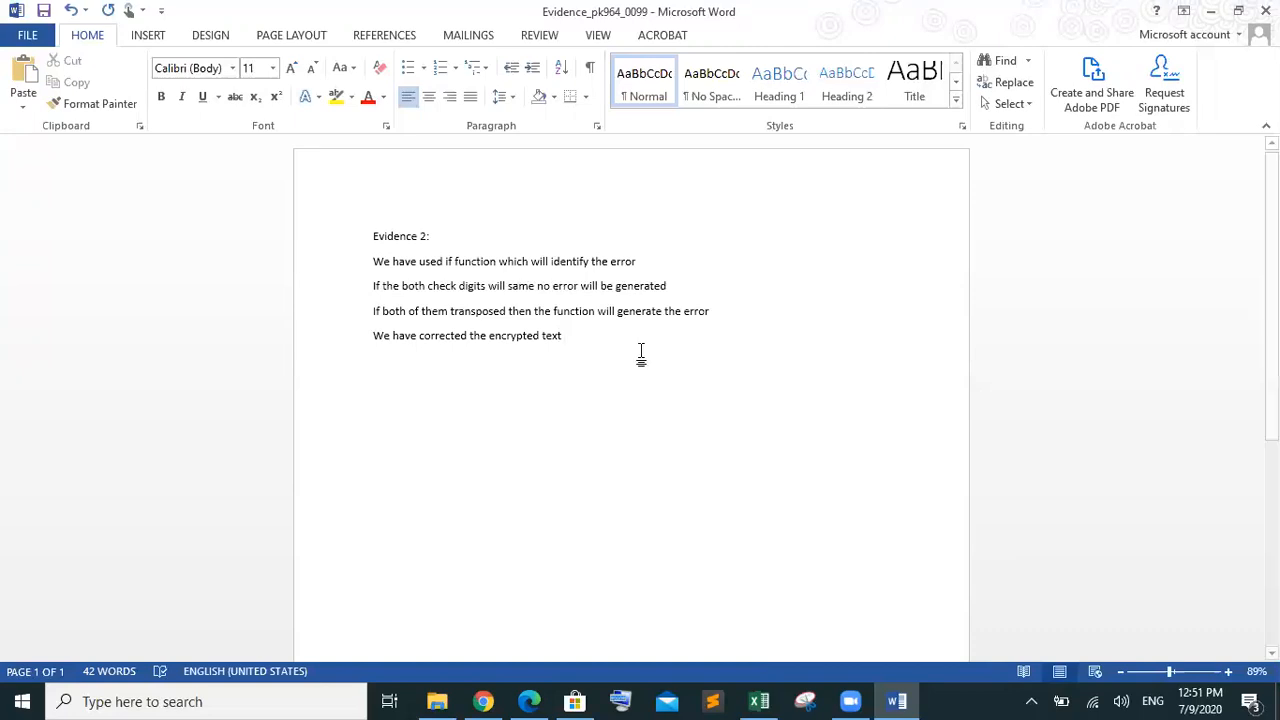
Insert 'first element of the' before 'encrypted' in that sentence
left_click(489, 335)
type("first ")
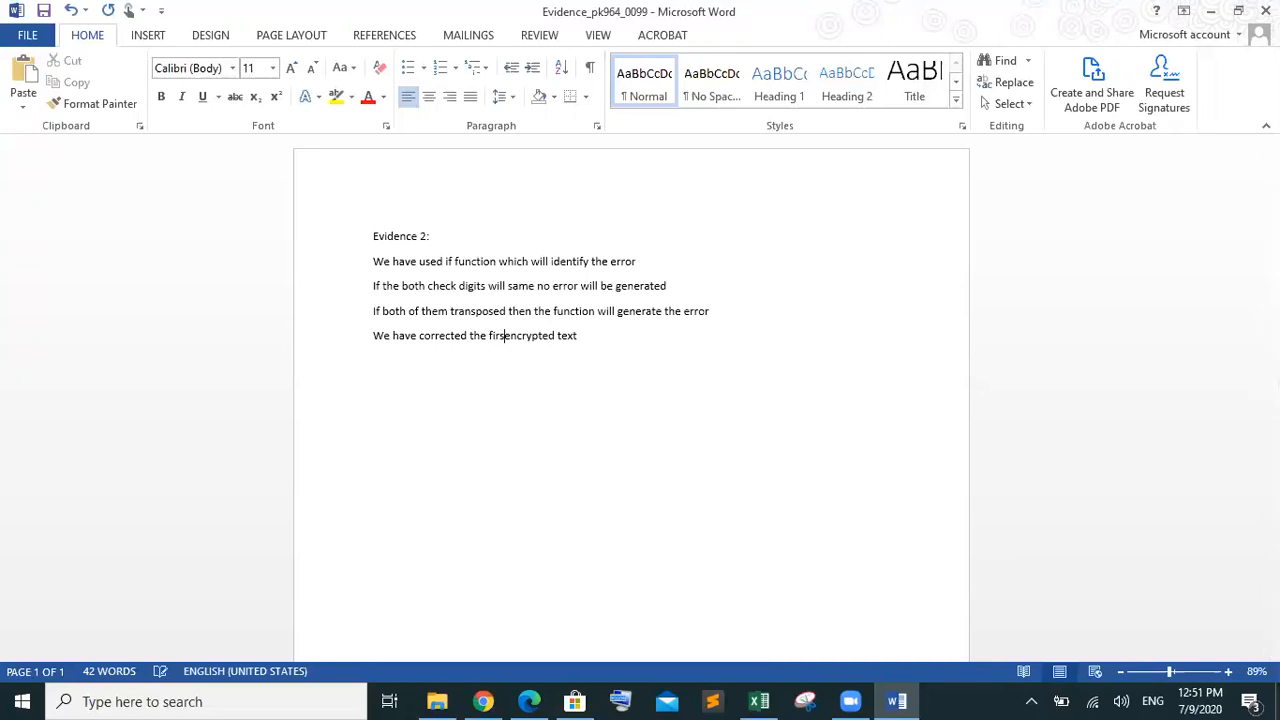
type("element of ")
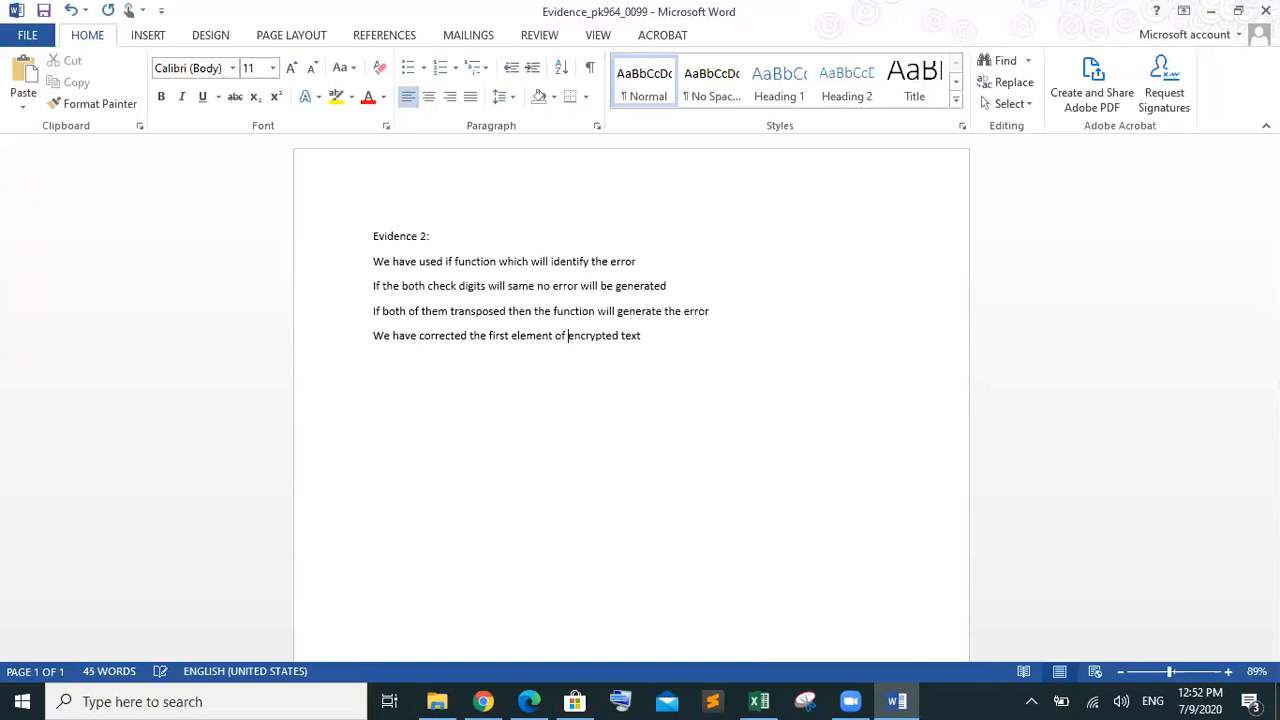
type("the")
left_click(665, 338)
Type 'So the transmitted checked will automatically change' beneath the encrypted-text sentence
type("so")
key("BackSpace")
type("So the transk")
key("BackSpace")
type("mi")
type("ted")
key("BackSpace")
key("BackSpace")
type("ted")
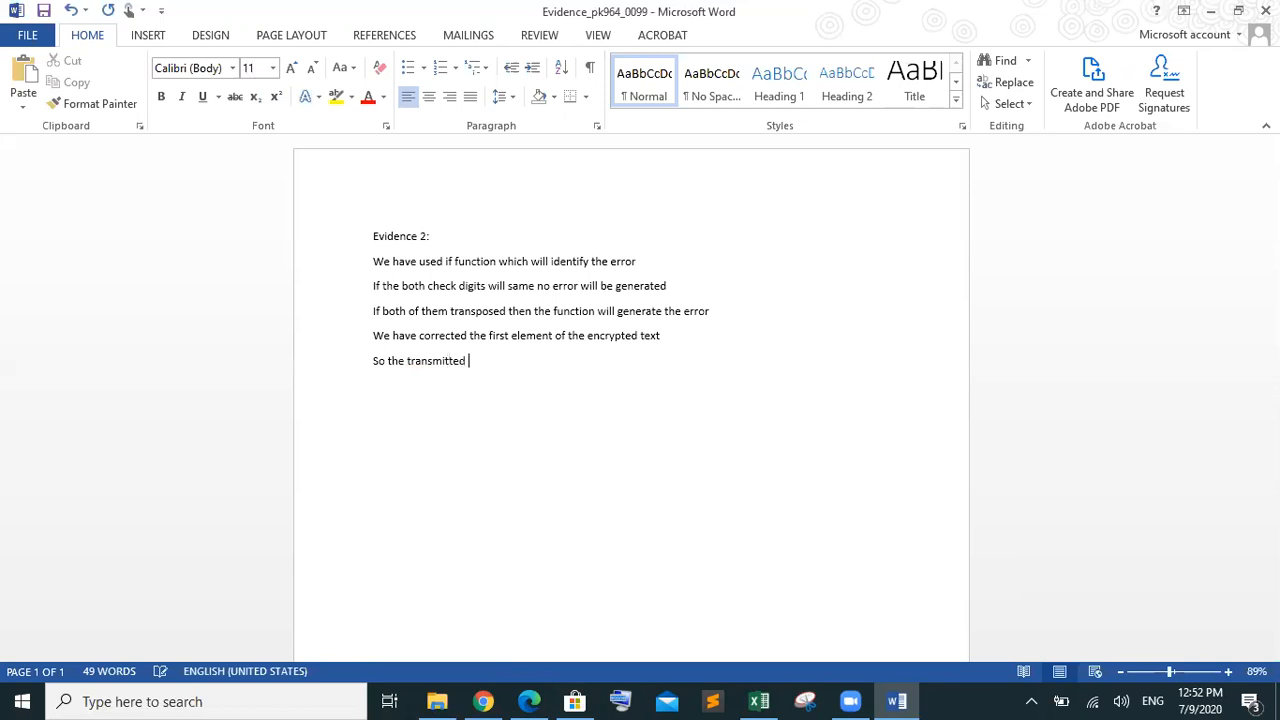
type(" checked will automat")
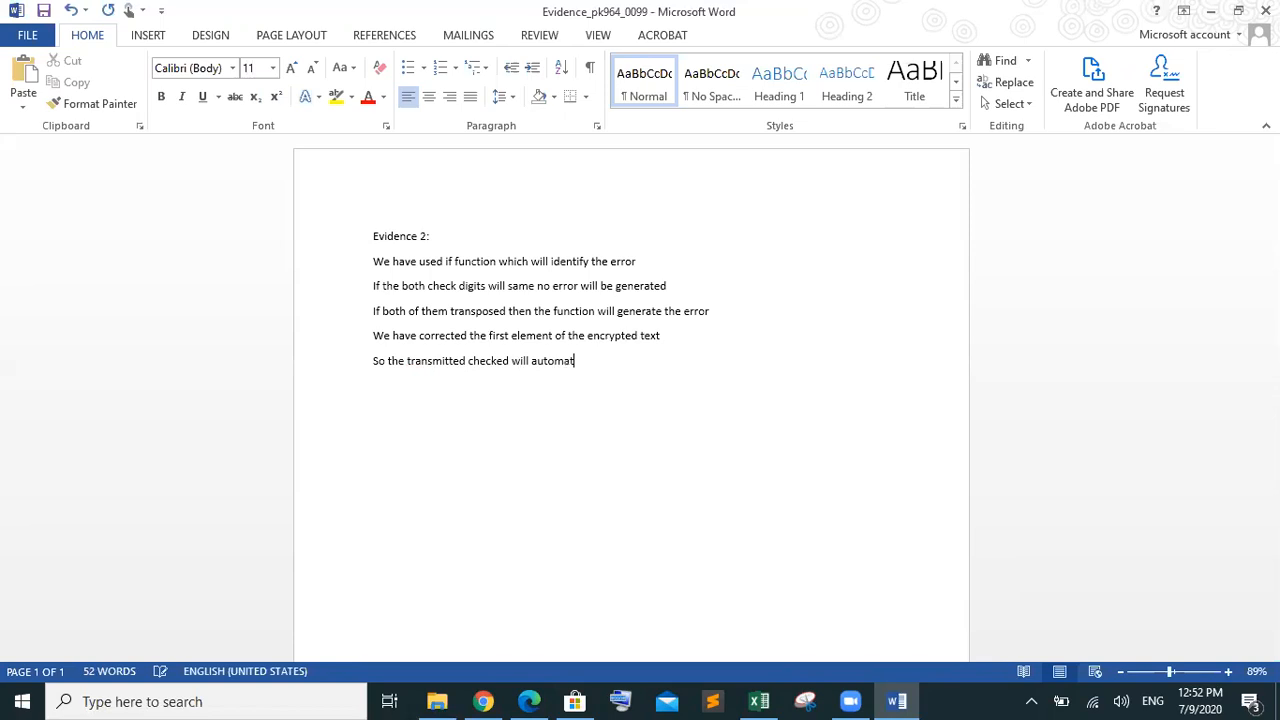
type("ically change")
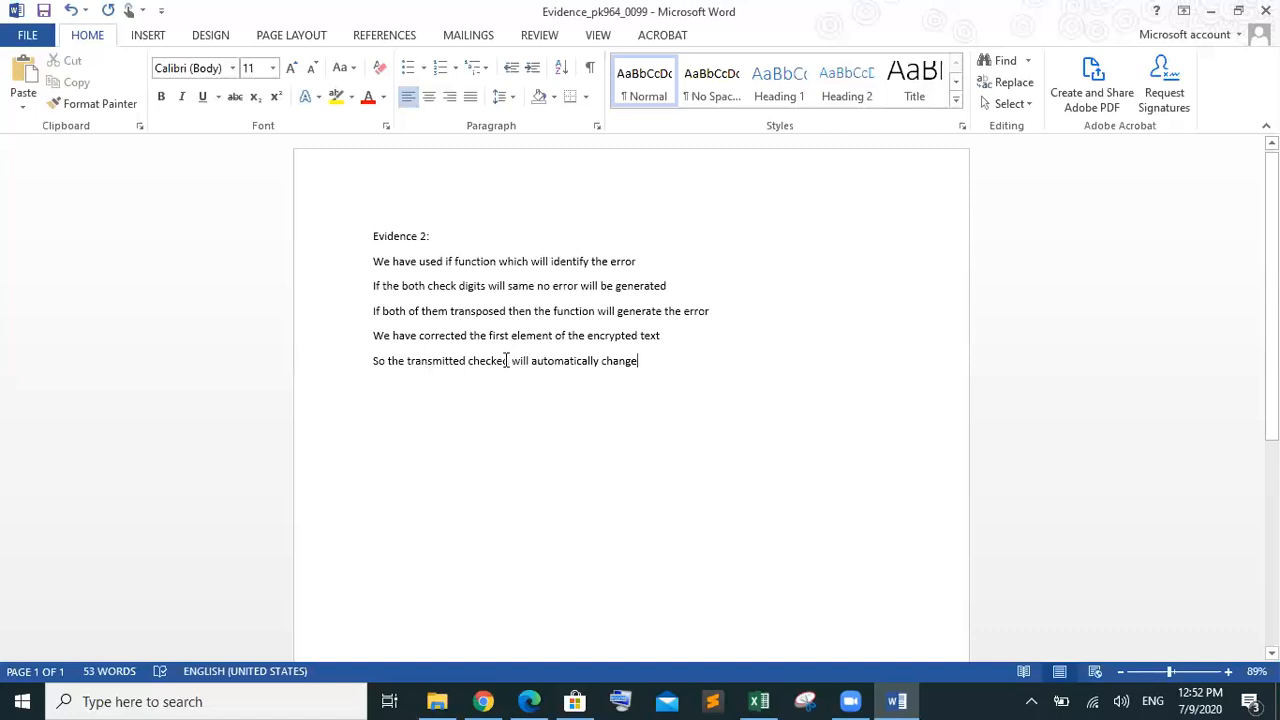
Correct the sentence to read 'check digit' and 'changed', then start a new line
left_click(504, 360)
key("BackSpace")
key("BackSpace")
type("digit")
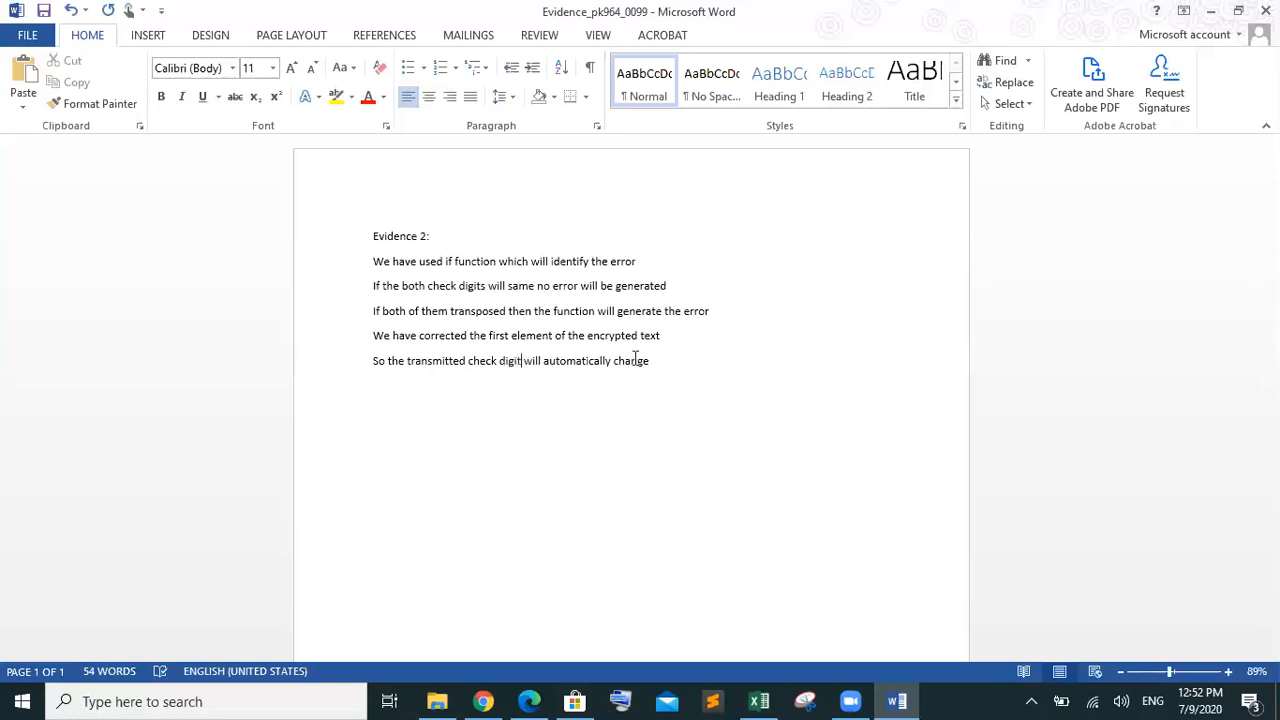
left_click(661, 359)
type("d")
key("Return")
Add the sentence 'When it will compared by the if function no error will be generated'
type("When it e")
key("BackSpace")
type("will compa")
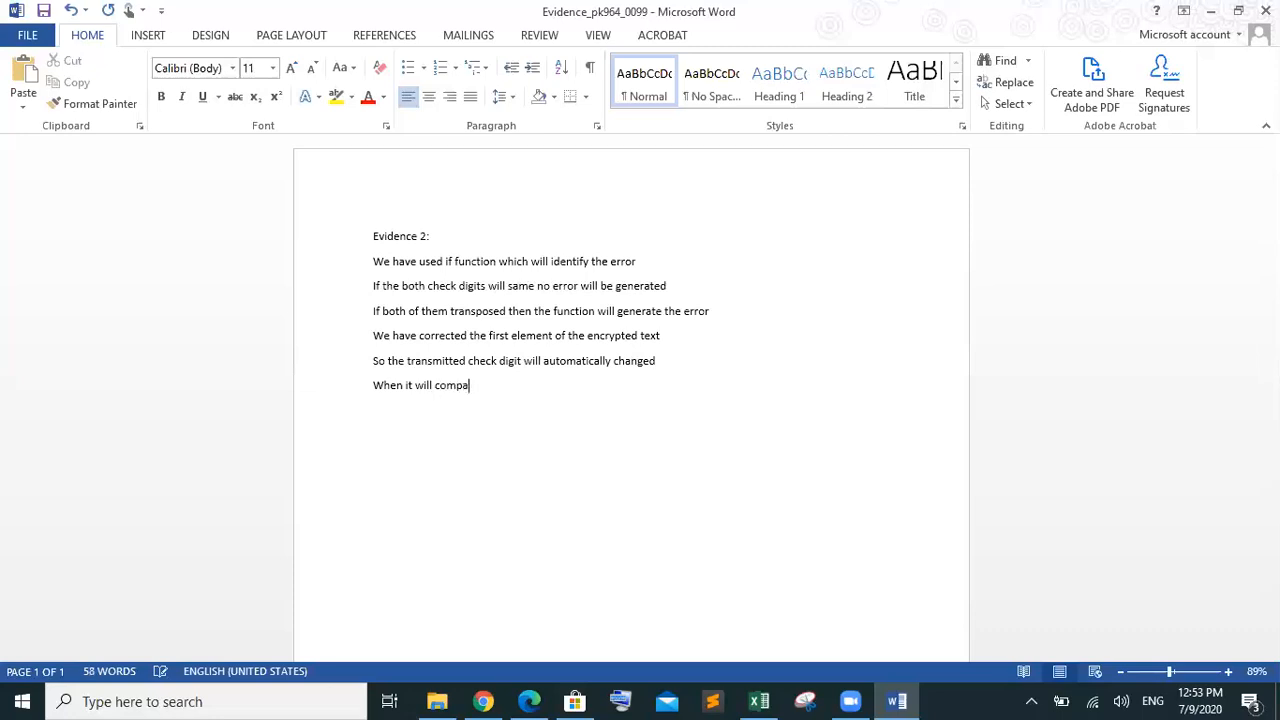
type("red by the")
type("f function no error will be ")
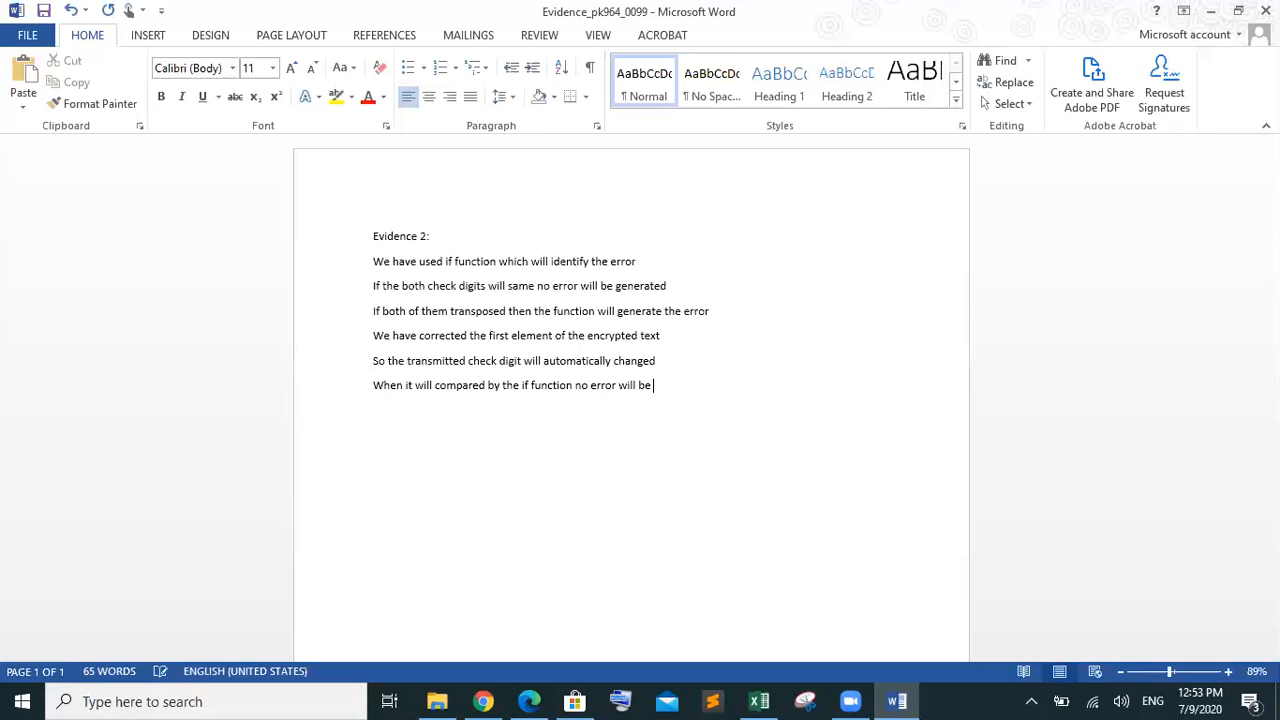
type("generated")
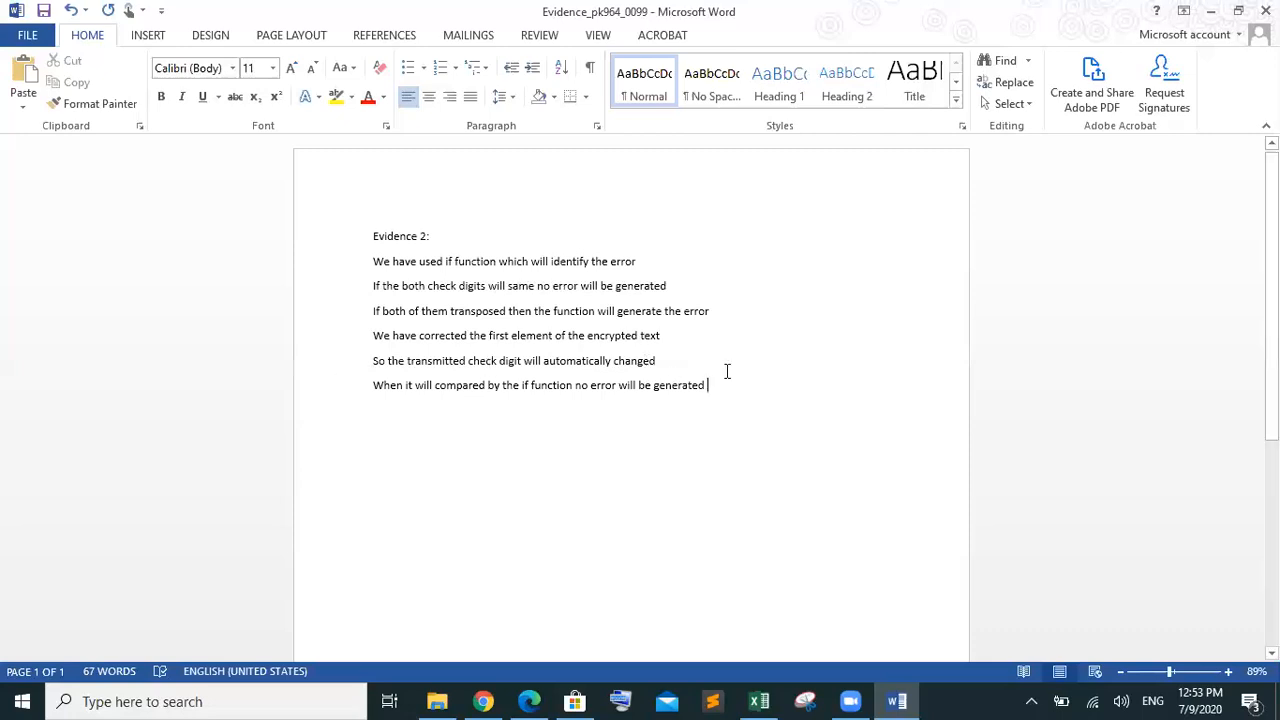
Make the six evaluation sentences a numbered list, then bring the exam paper to the front
left_click_drag(717, 377, 318, 273)
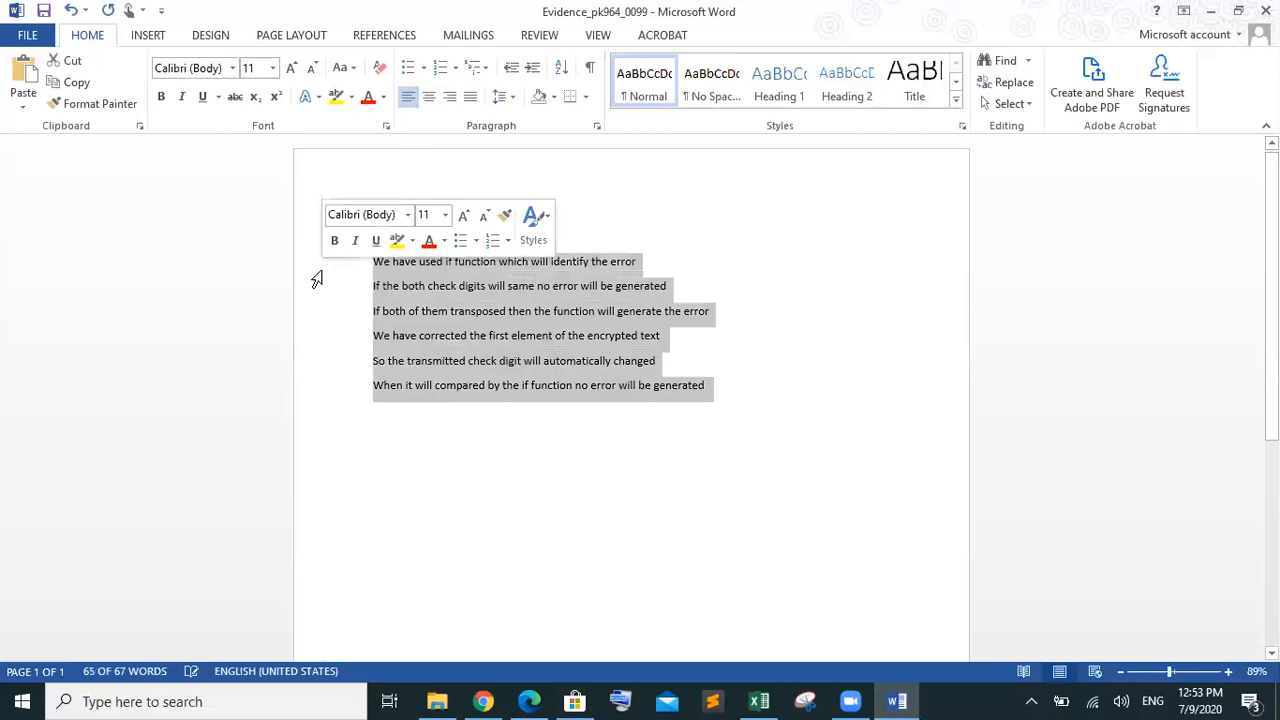
left_click(440, 67)
left_click(580, 407)
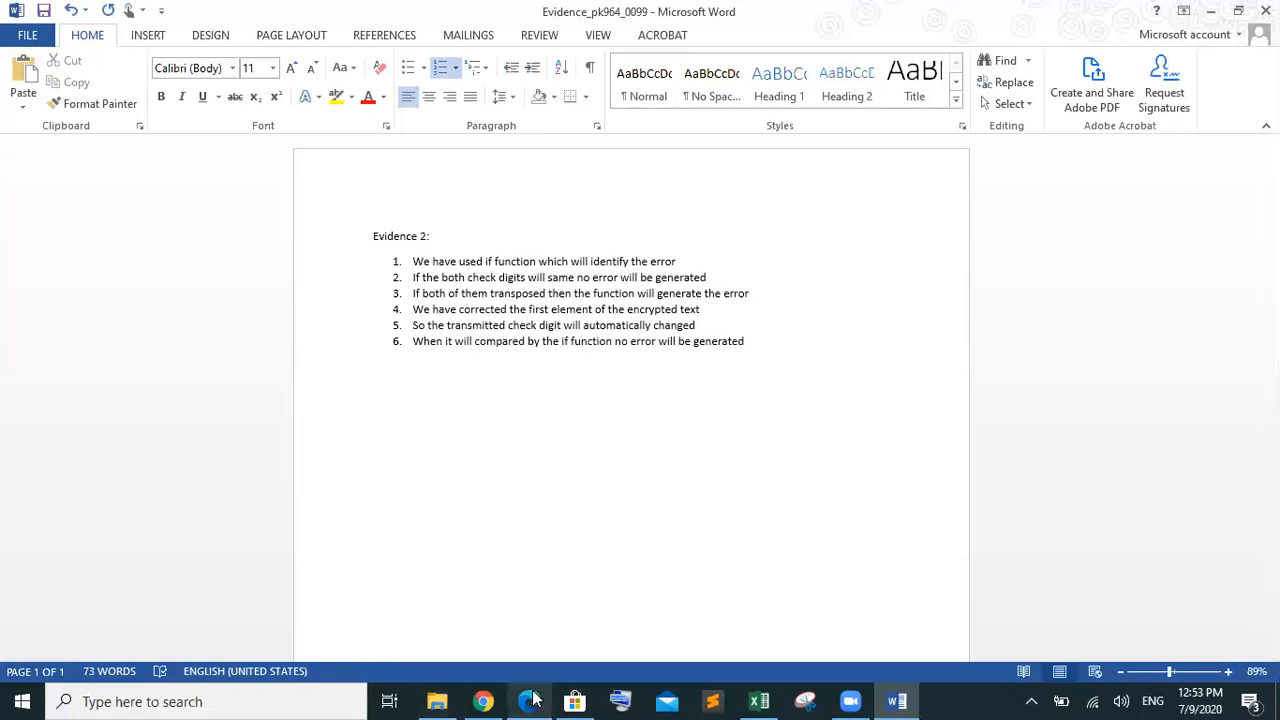
mouse_move(530, 690)
left_click(535, 655)
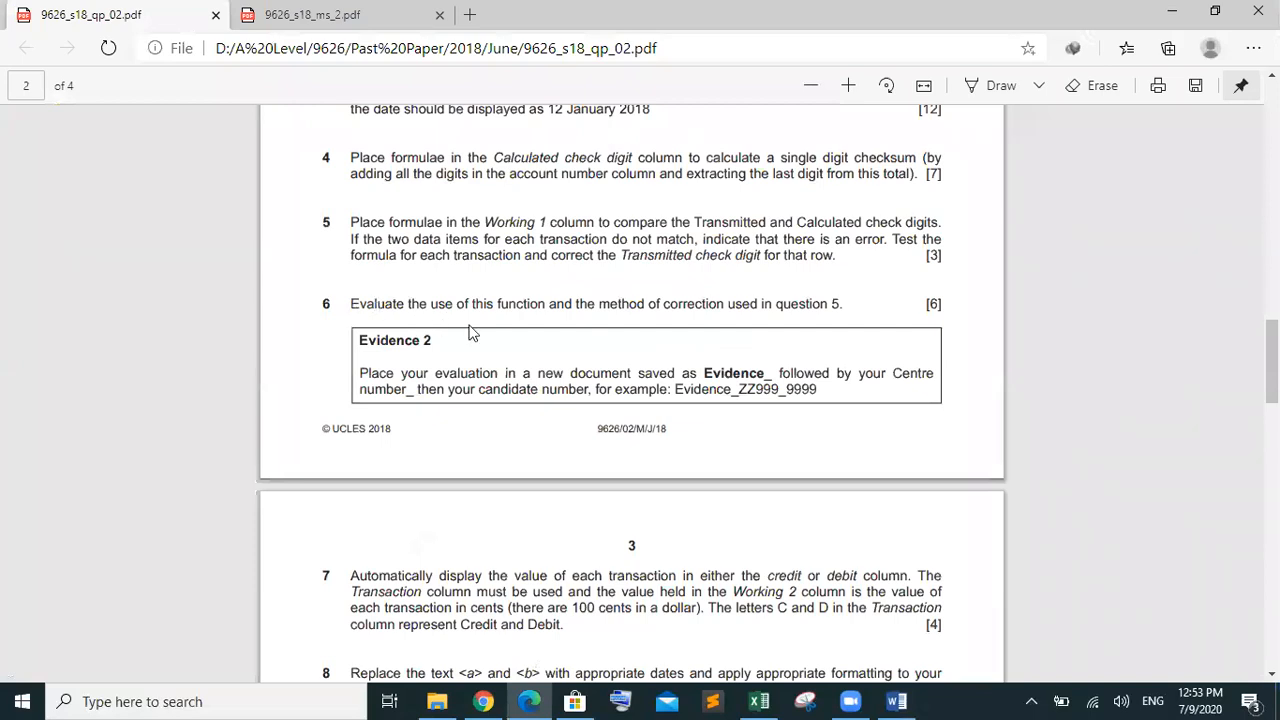
Reread questions 6 and 5 in the exam paper, then return to the Word Evidence document
left_click_drag(548, 306, 362, 287)
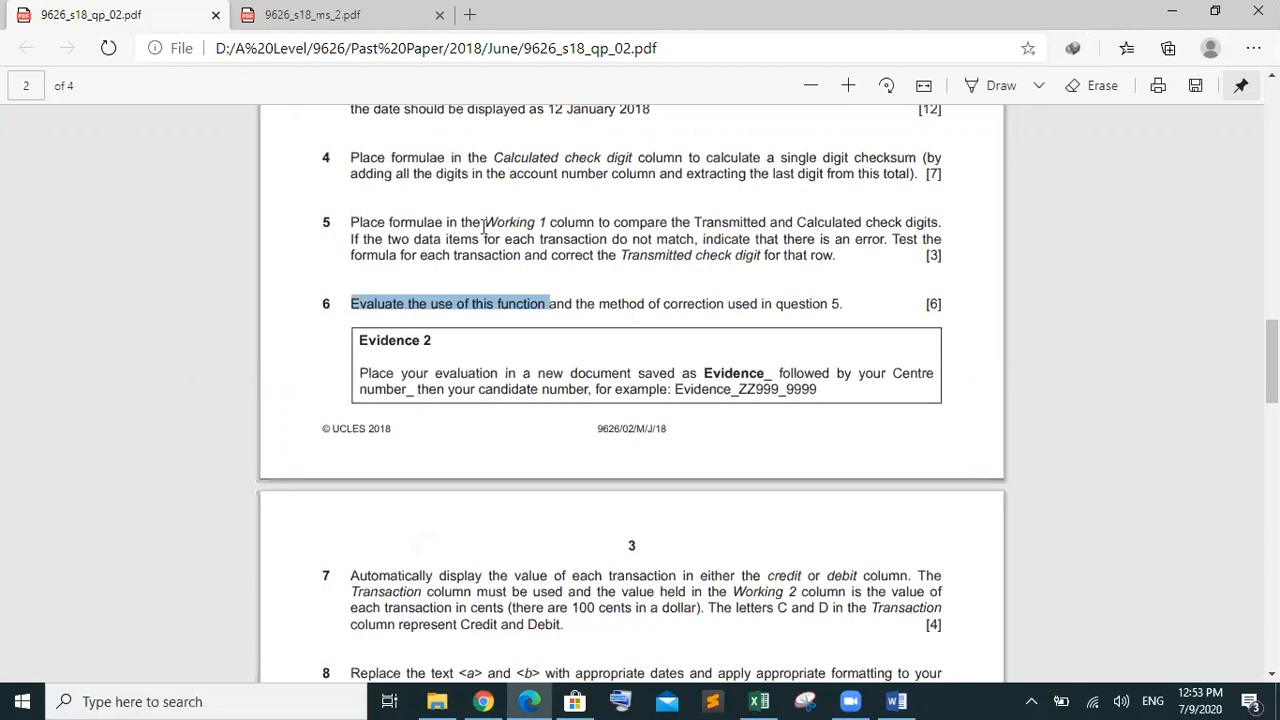
left_click_drag(842, 257, 307, 222)
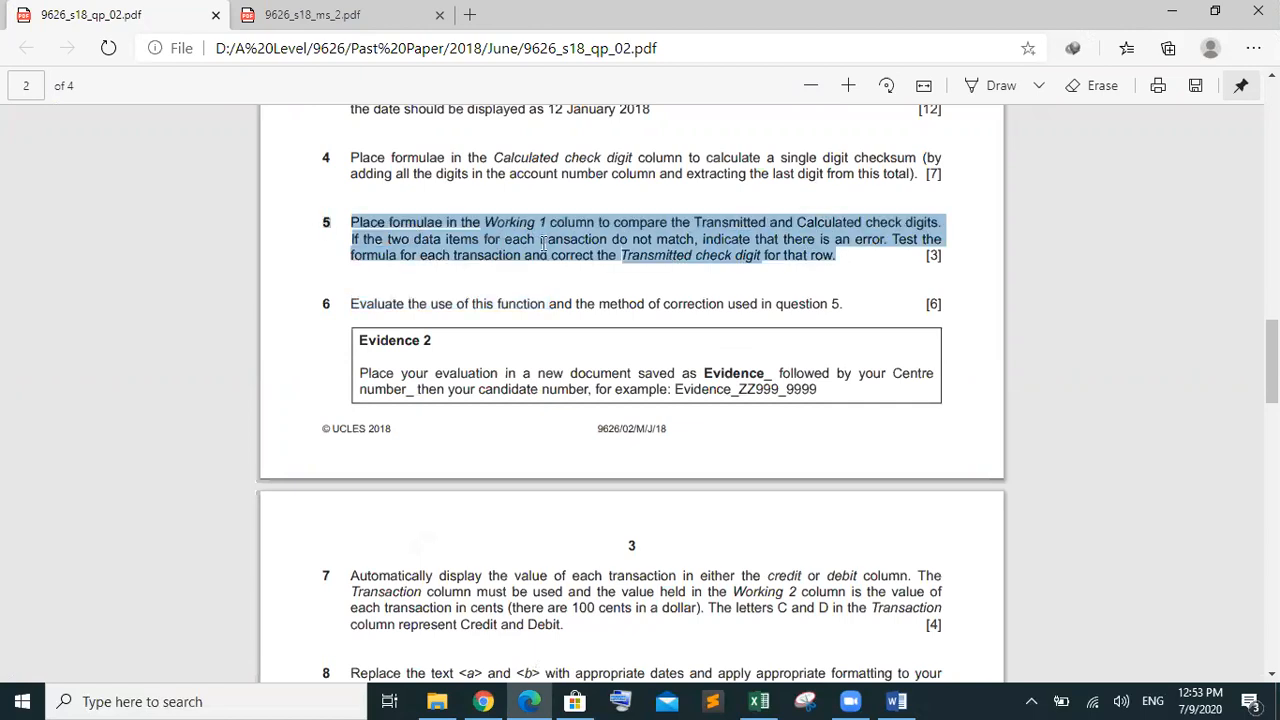
left_click(685, 307)
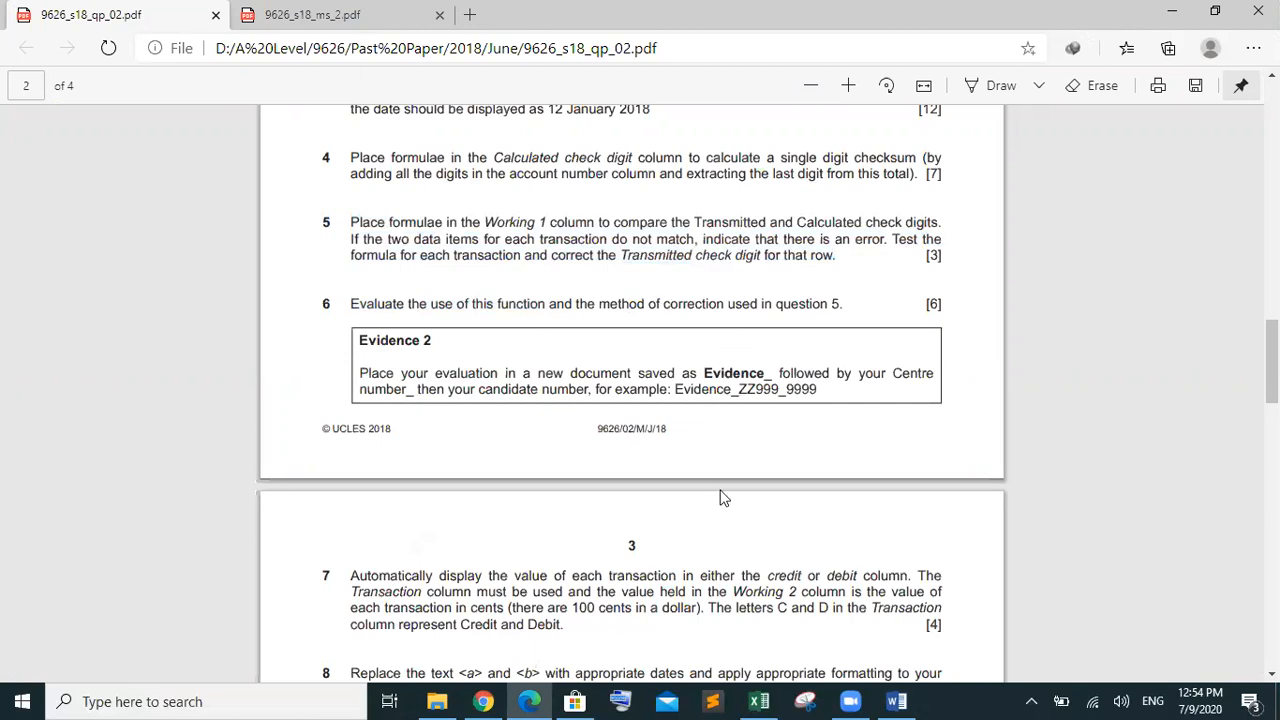
left_click(890, 700)
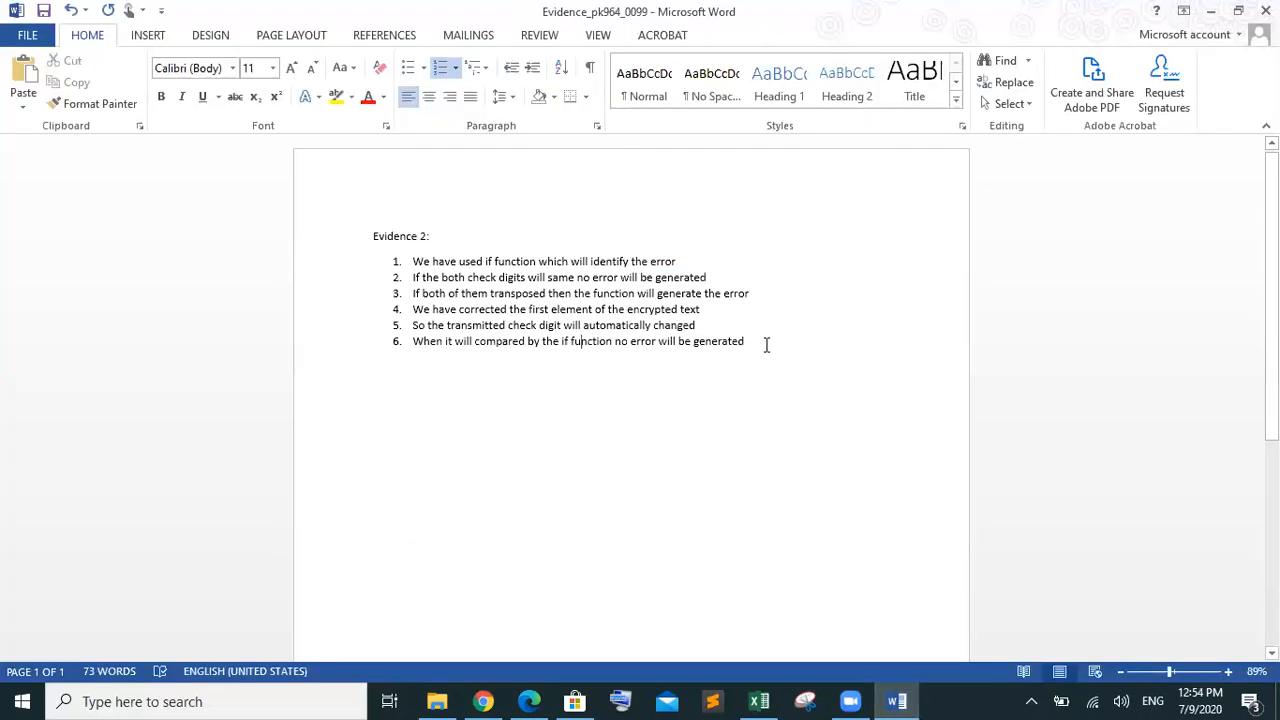
Review numbered points 5–6, 1–3 and 4–6, then bring the exam paper back in Edge
left_click_drag(754, 341, 414, 324)
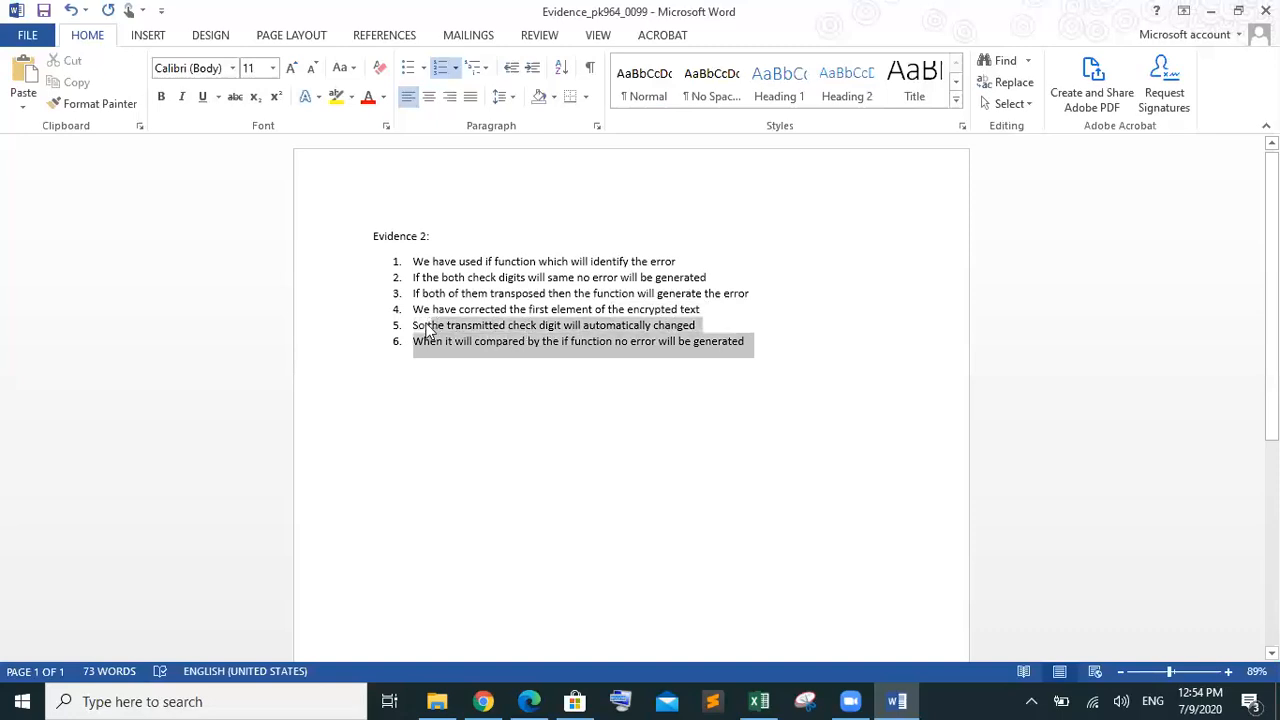
left_click(782, 283)
left_click(776, 292)
left_click(536, 254, "shift")
left_click_drag(536, 254, 415, 265)
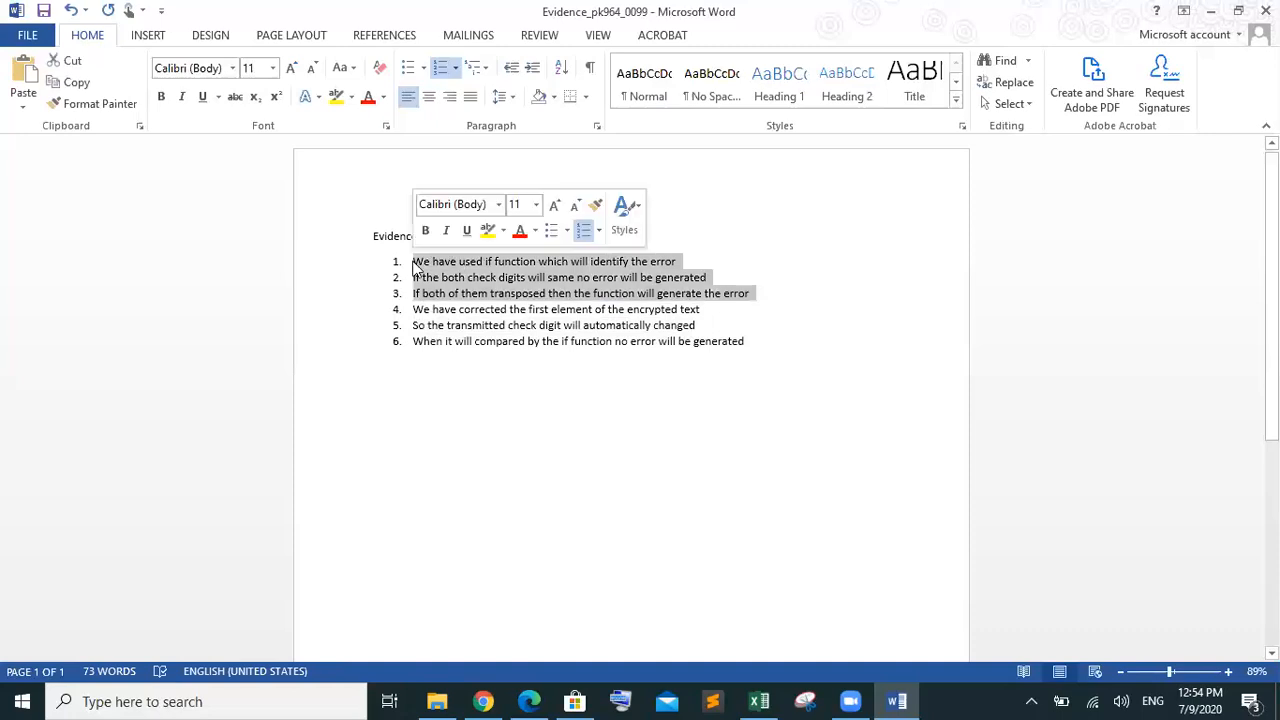
left_click(768, 341)
left_click_drag(768, 341, 422, 320)
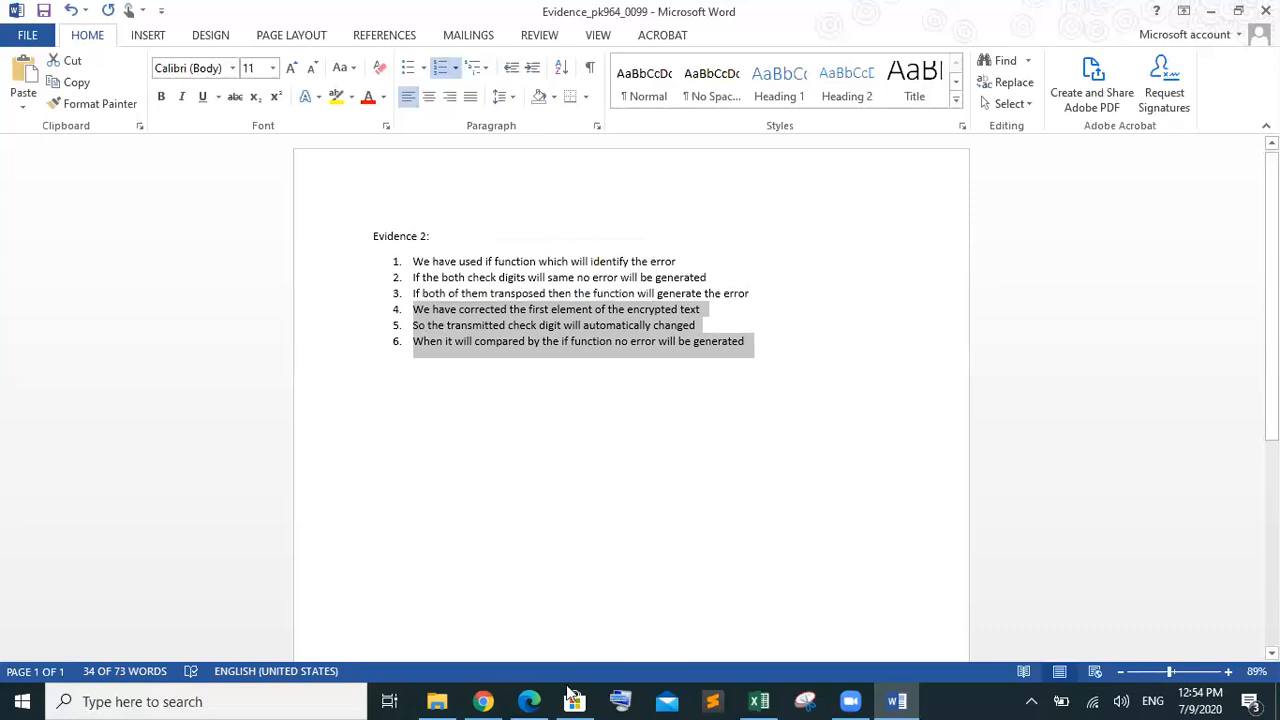
mouse_move(548, 698)
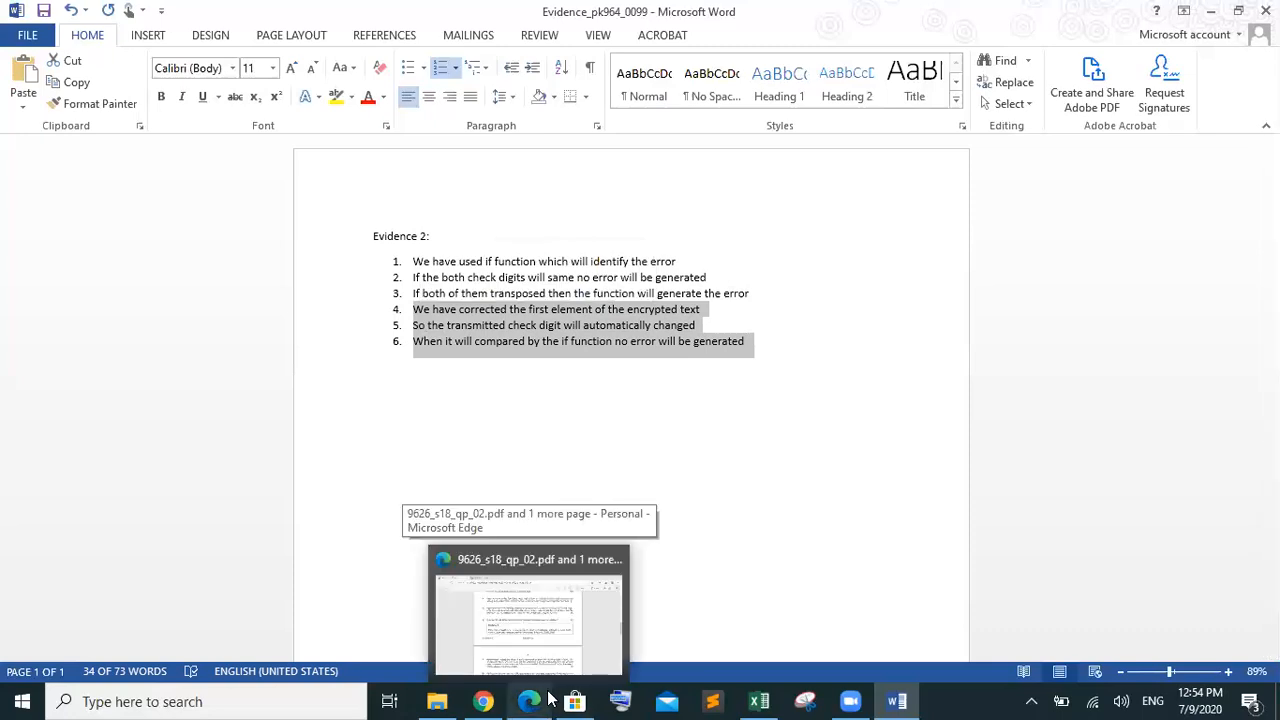
left_click(577, 611)
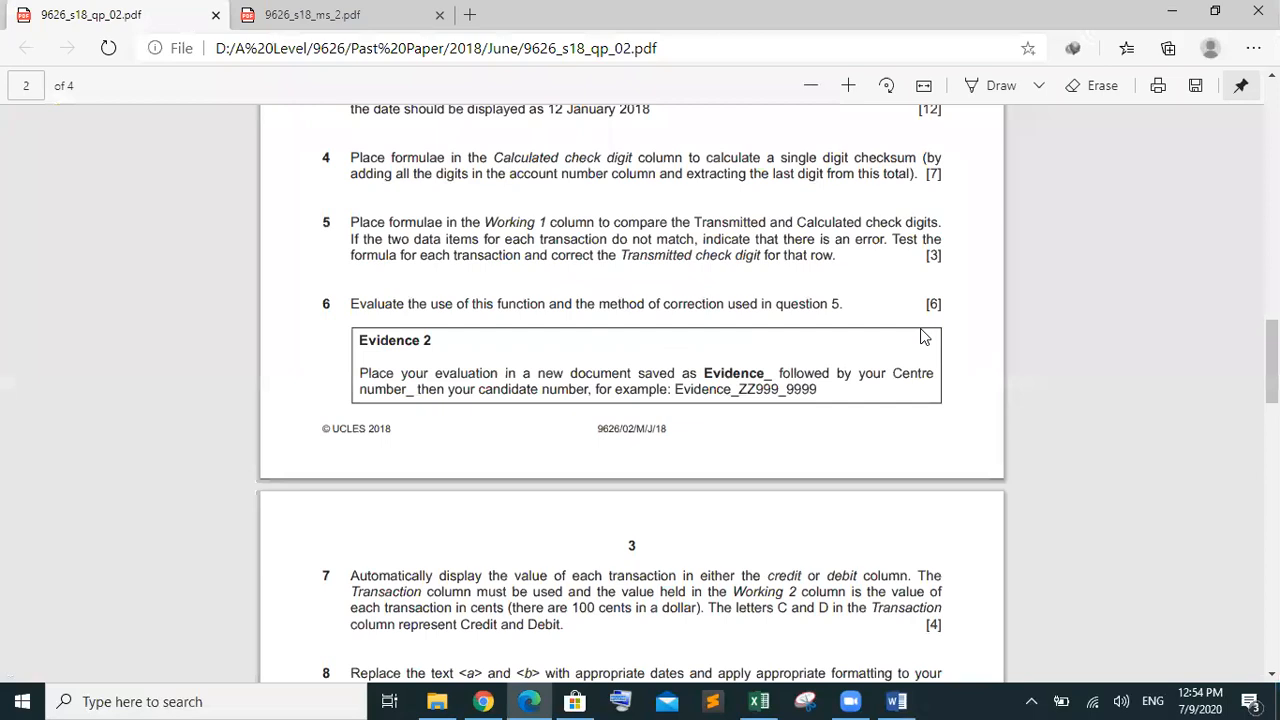
Bring the exam PDF back in front of Word and mark the word 'used' in question 6
mouse_move(898, 700)
left_click(858, 658)
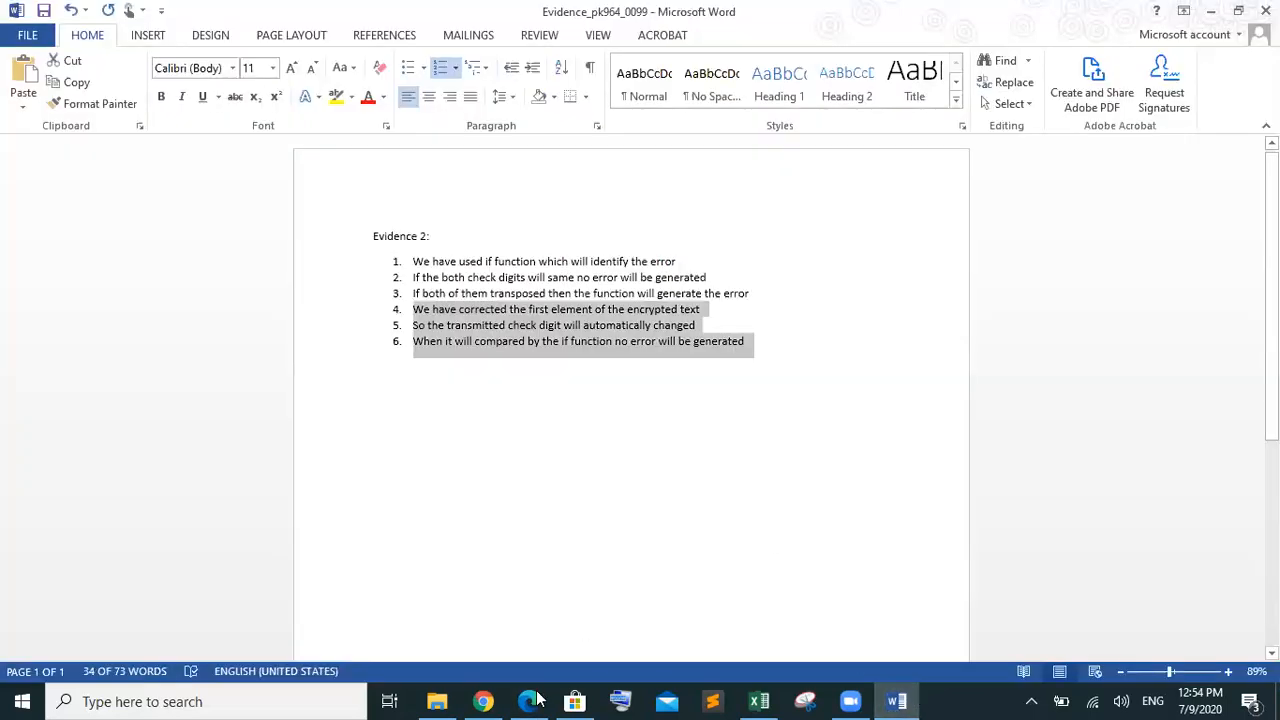
left_click(533, 701)
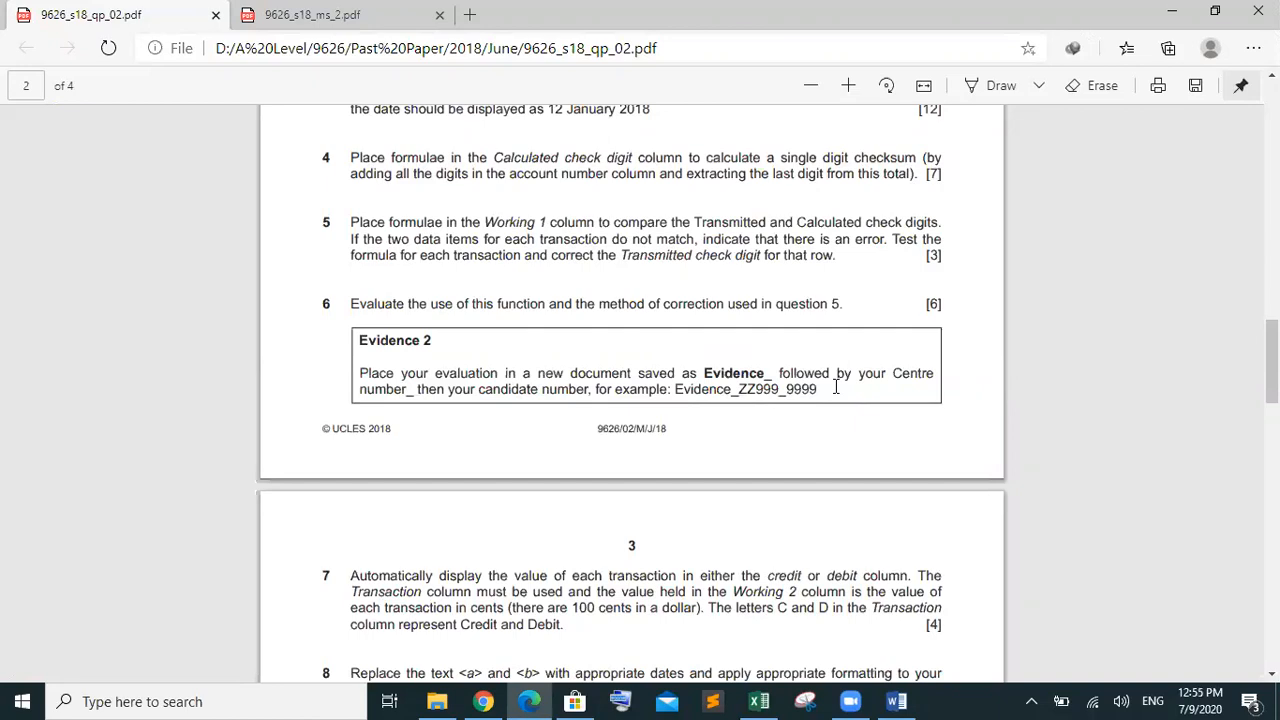
double_click(732, 296)
Reread question 5's comparison wording, then scroll to page 3 with questions 7 to 10
scroll(658, 283, "down", 3)
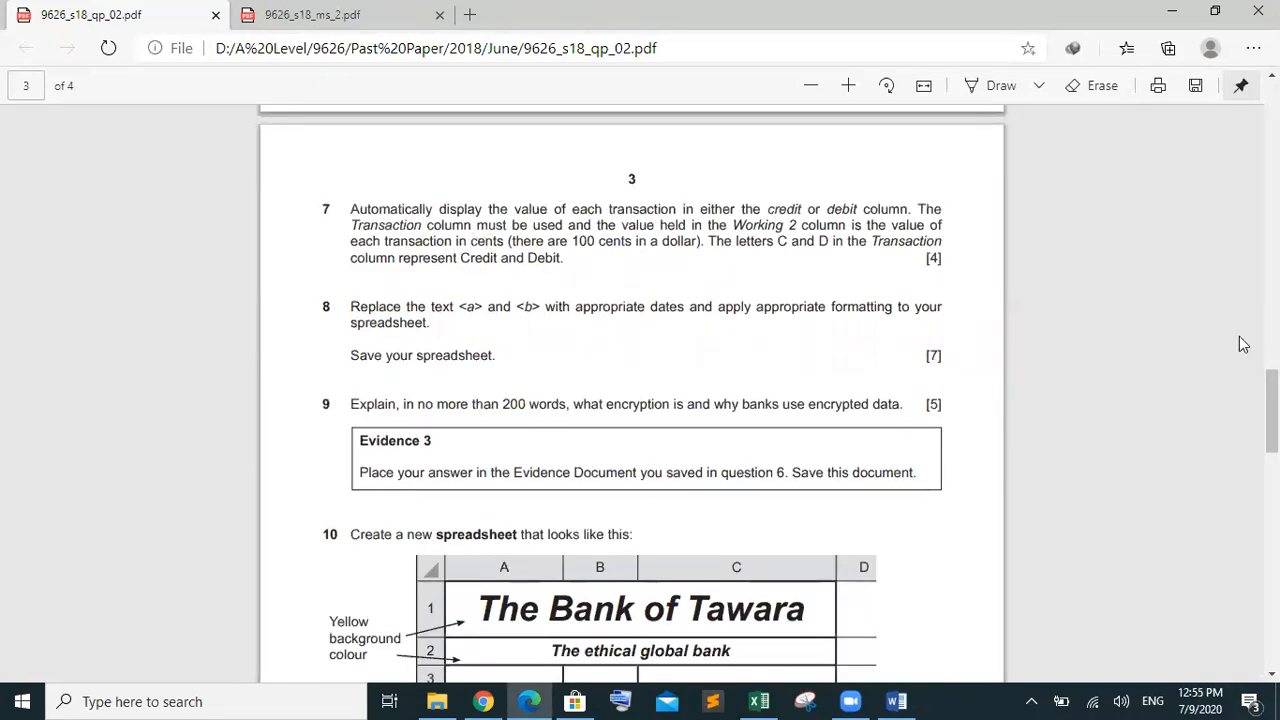
scroll(631, 393, "up", 4)
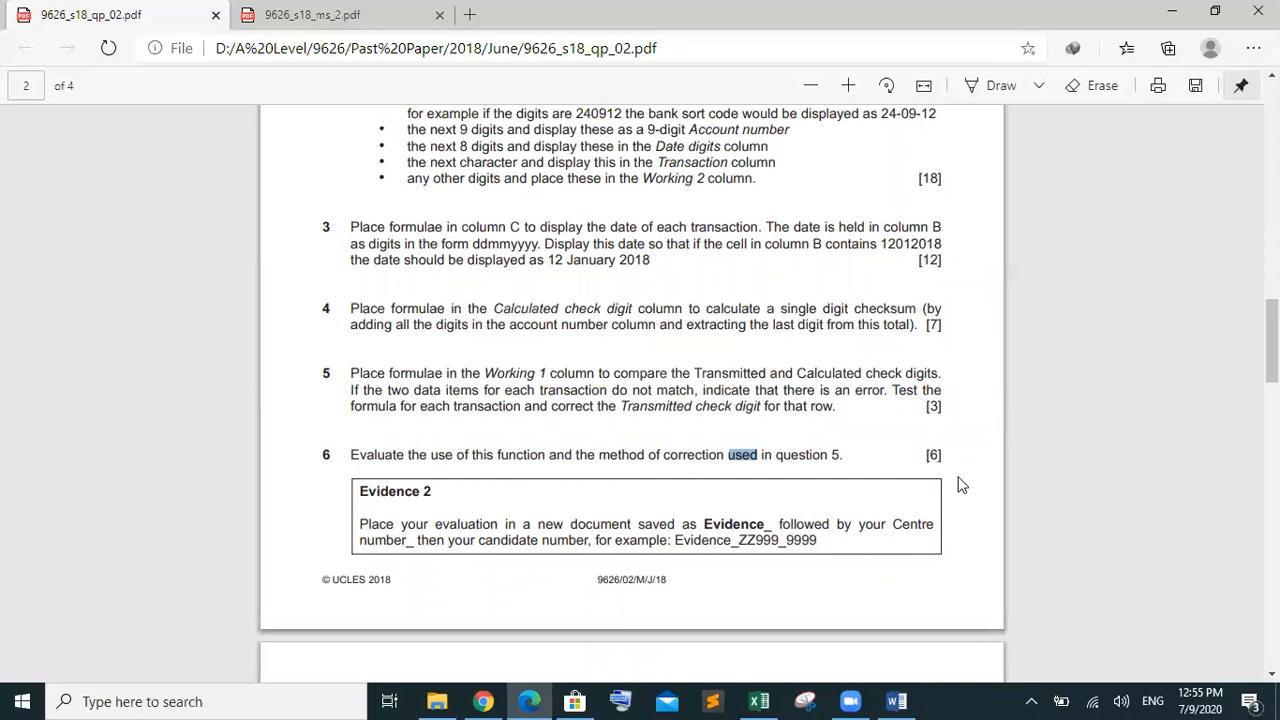
left_click_drag(852, 390, 614, 373)
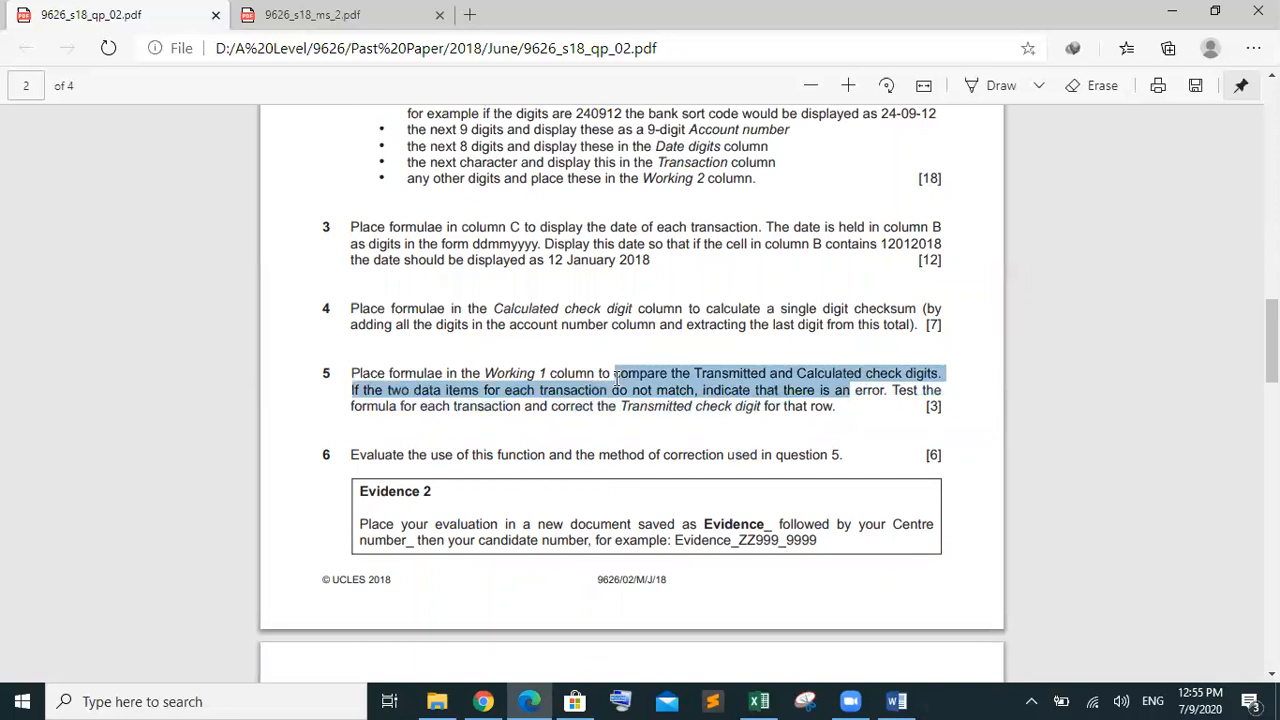
left_click(727, 457)
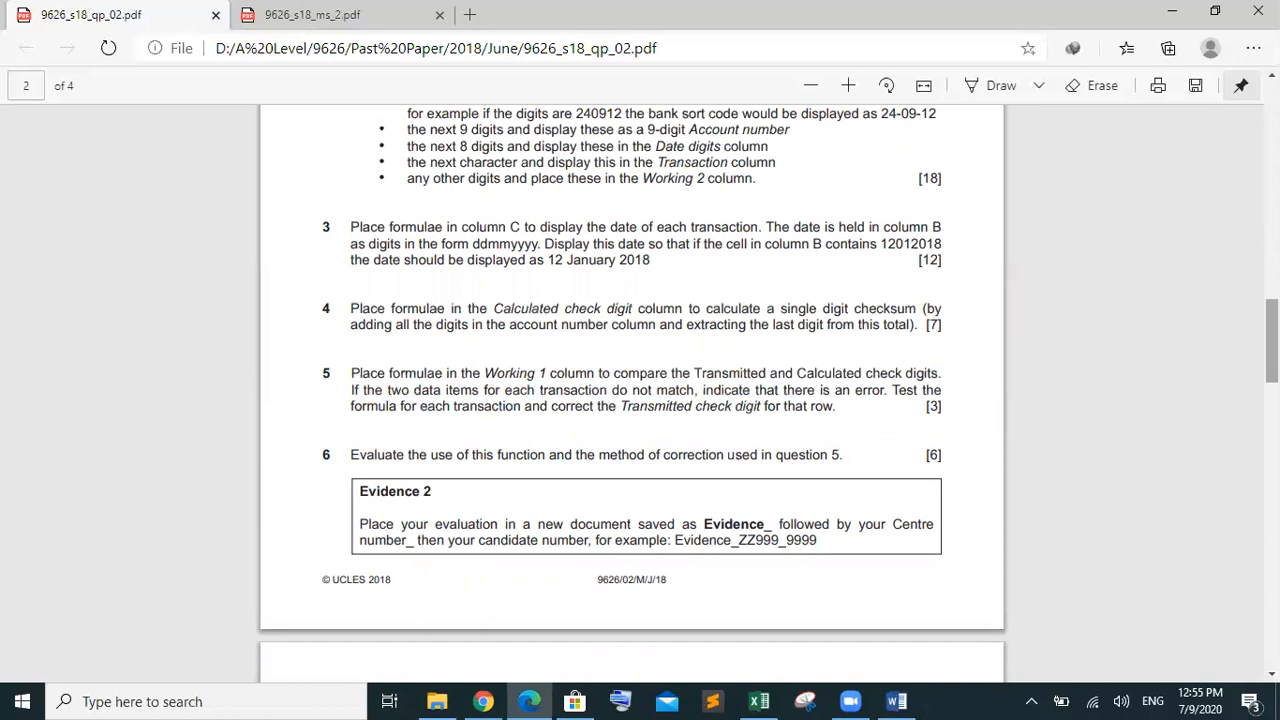
scroll(1272, 340, "down", 5)
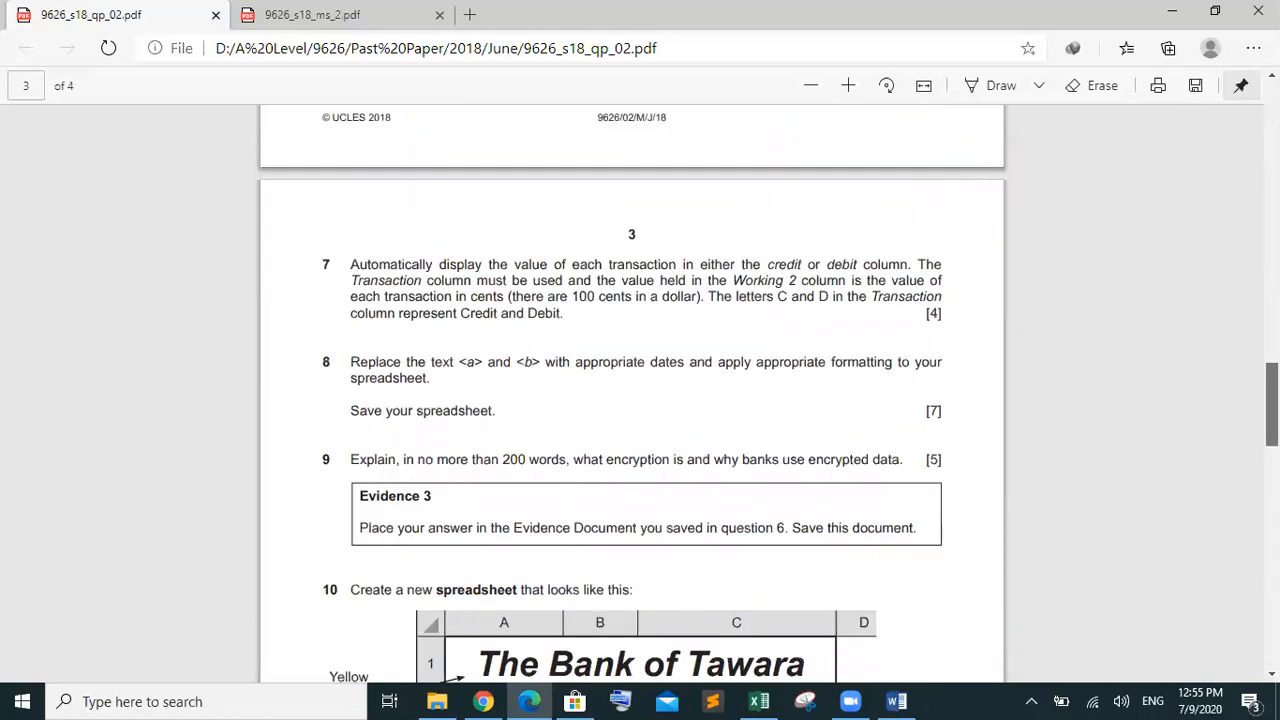
scroll(1272, 405, "down", 1)
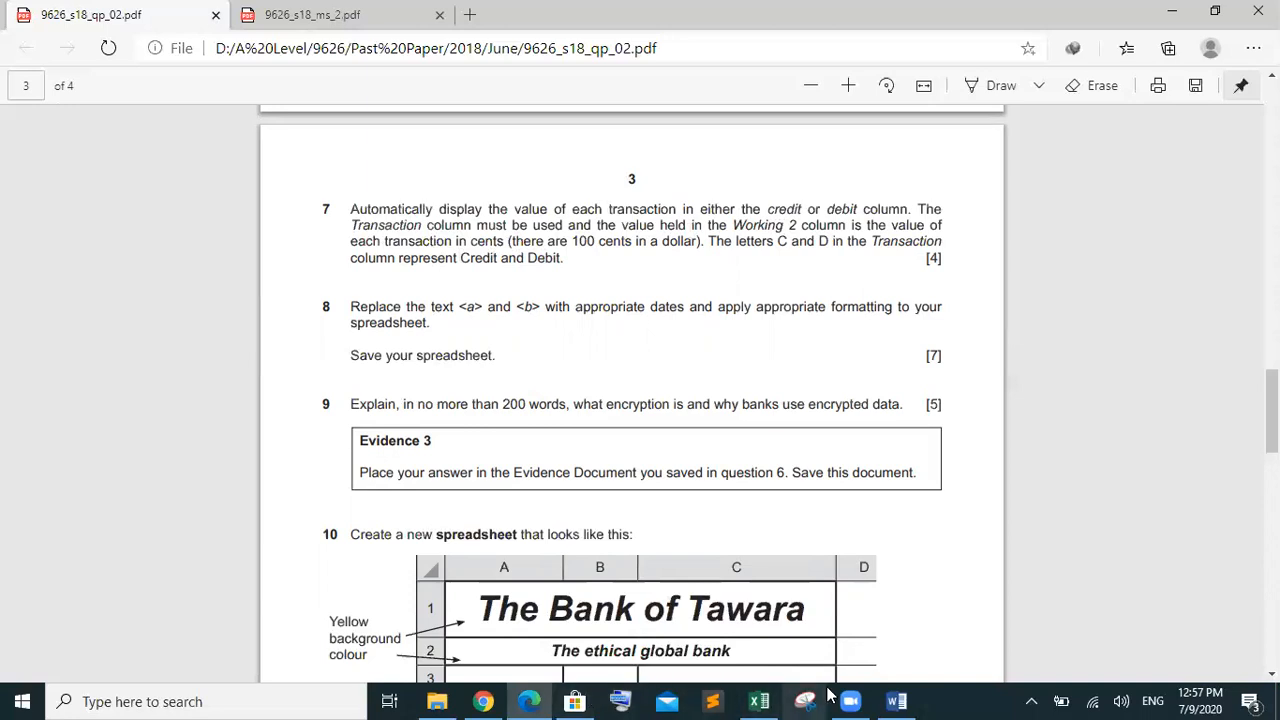
In Excel, fill the Working 2 formula in J5 down to row 80
mouse_move(780, 697)
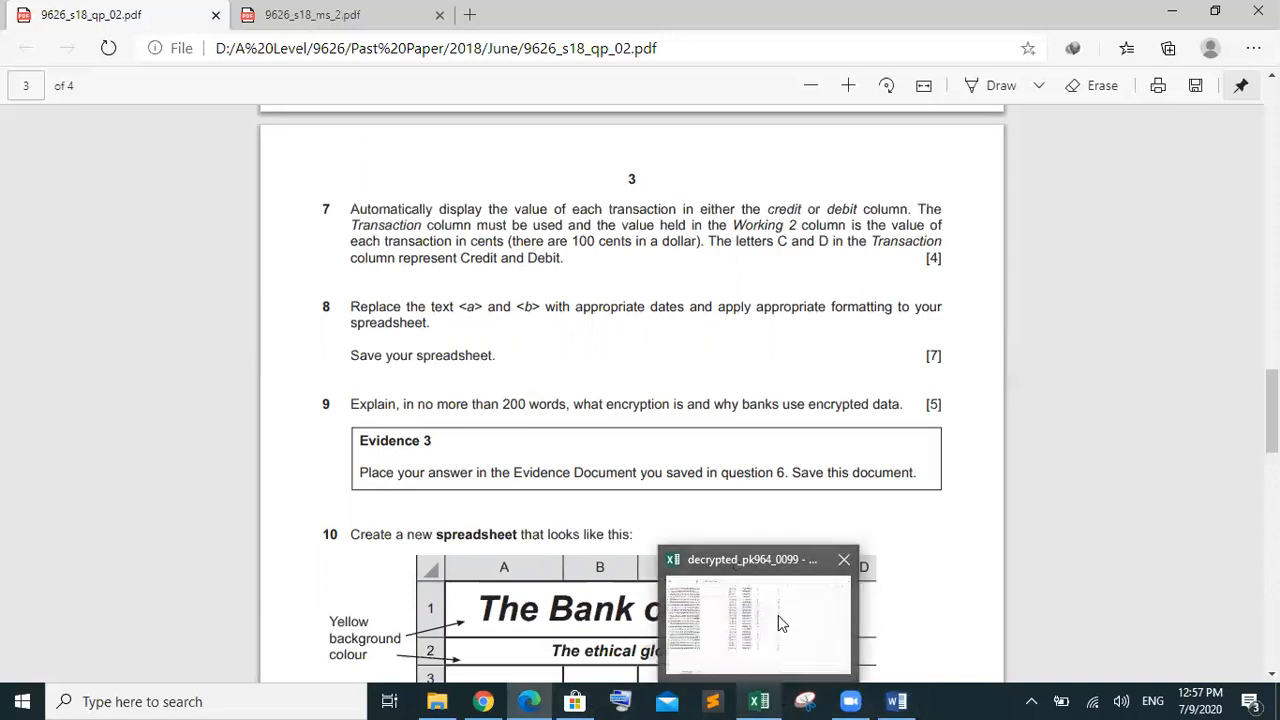
left_click(778, 615)
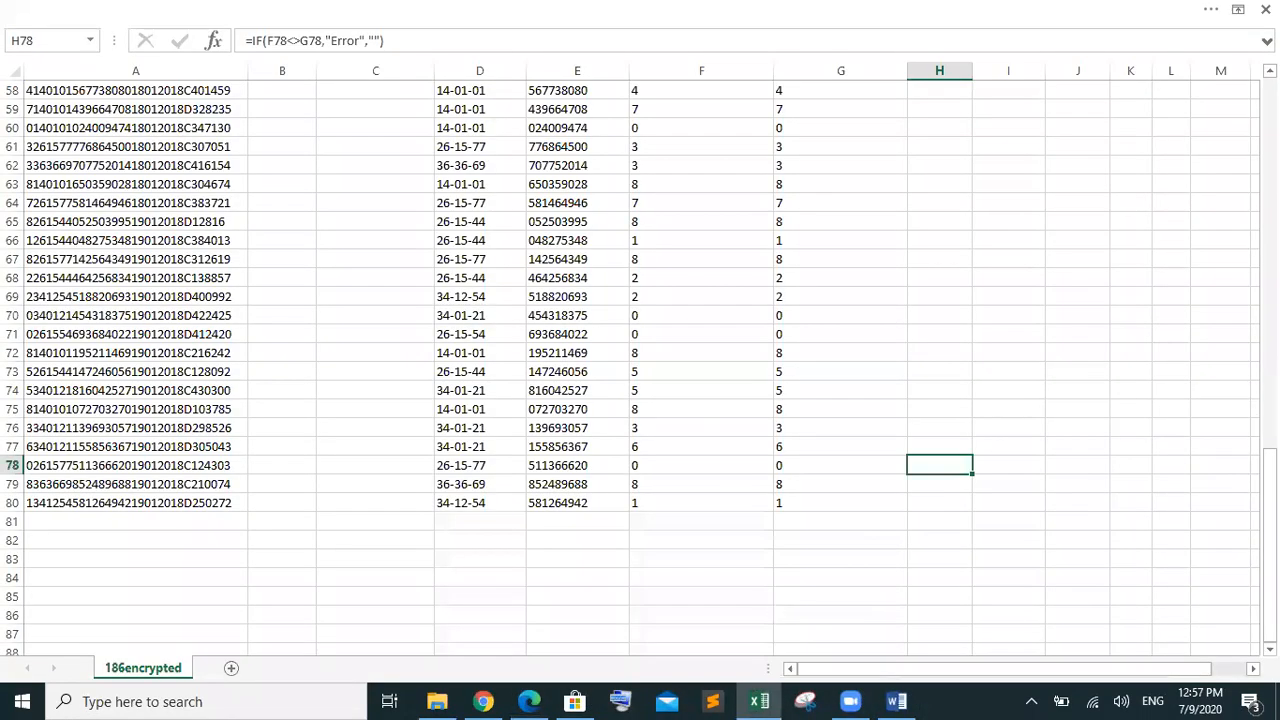
left_click_drag(1269, 477, 1269, 200)
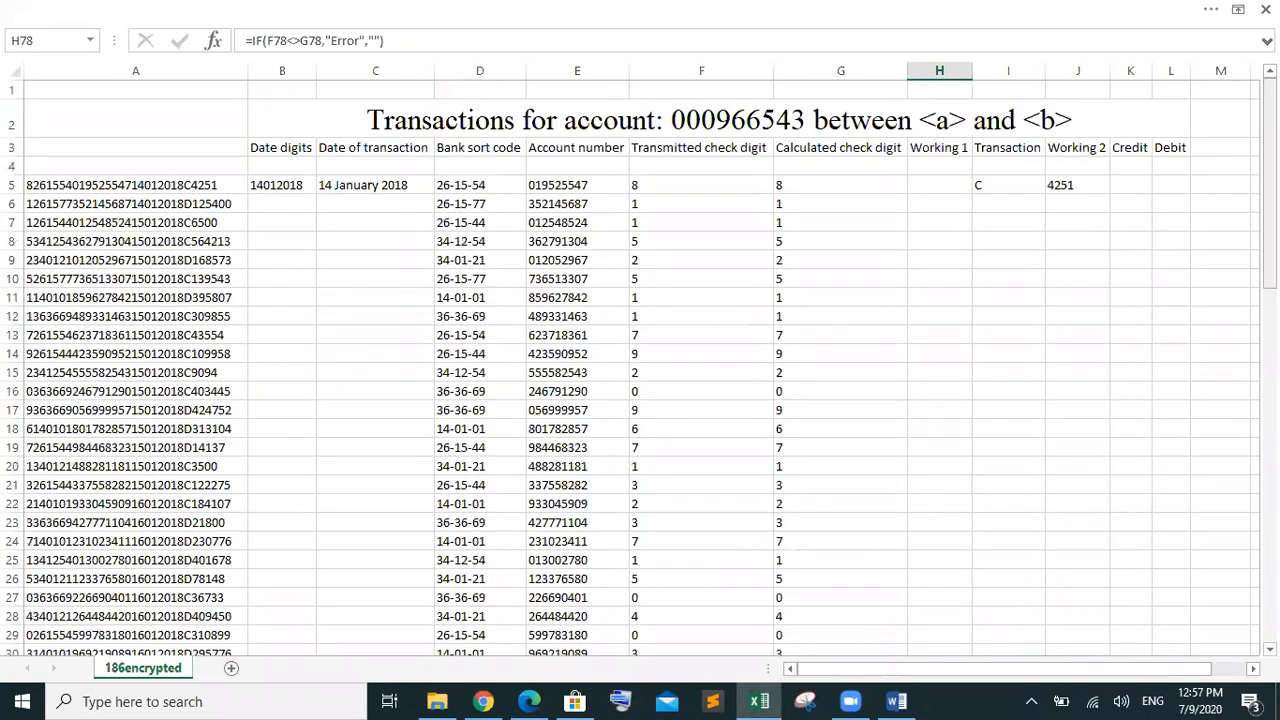
left_click(1122, 182)
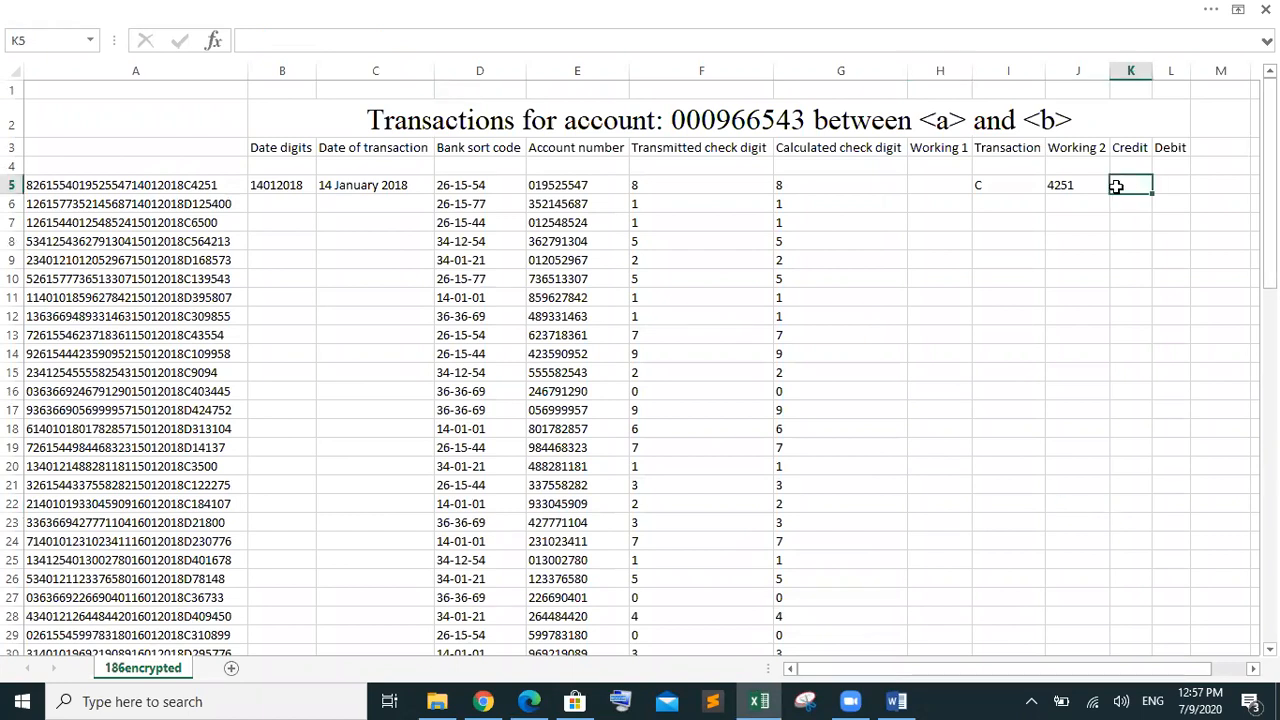
left_click(1176, 184)
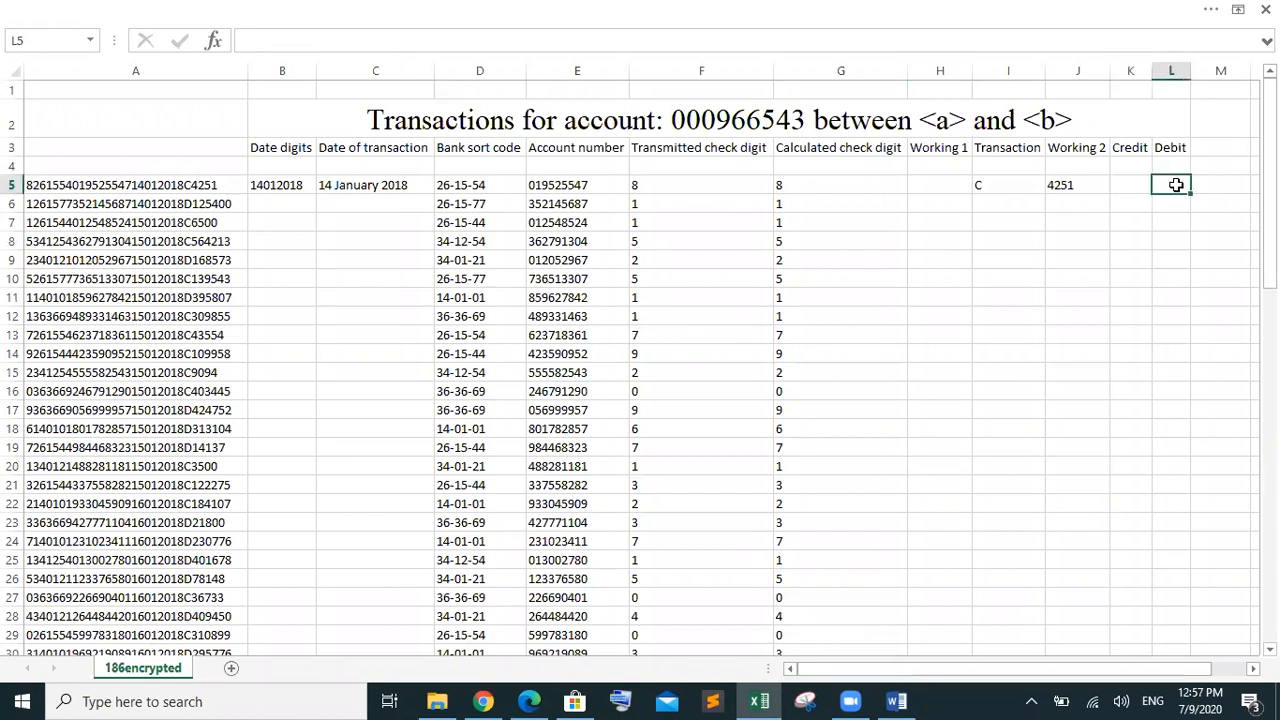
left_click(1066, 186)
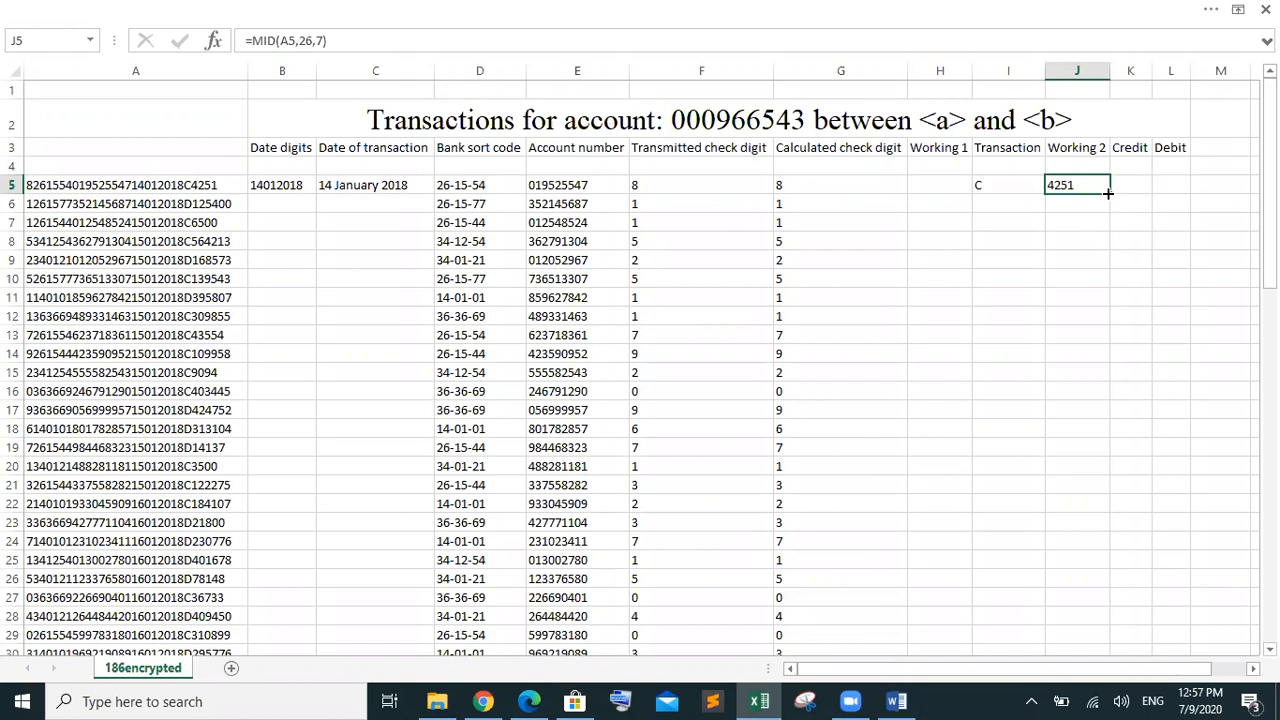
left_click_drag(1108, 193, 1064, 97)
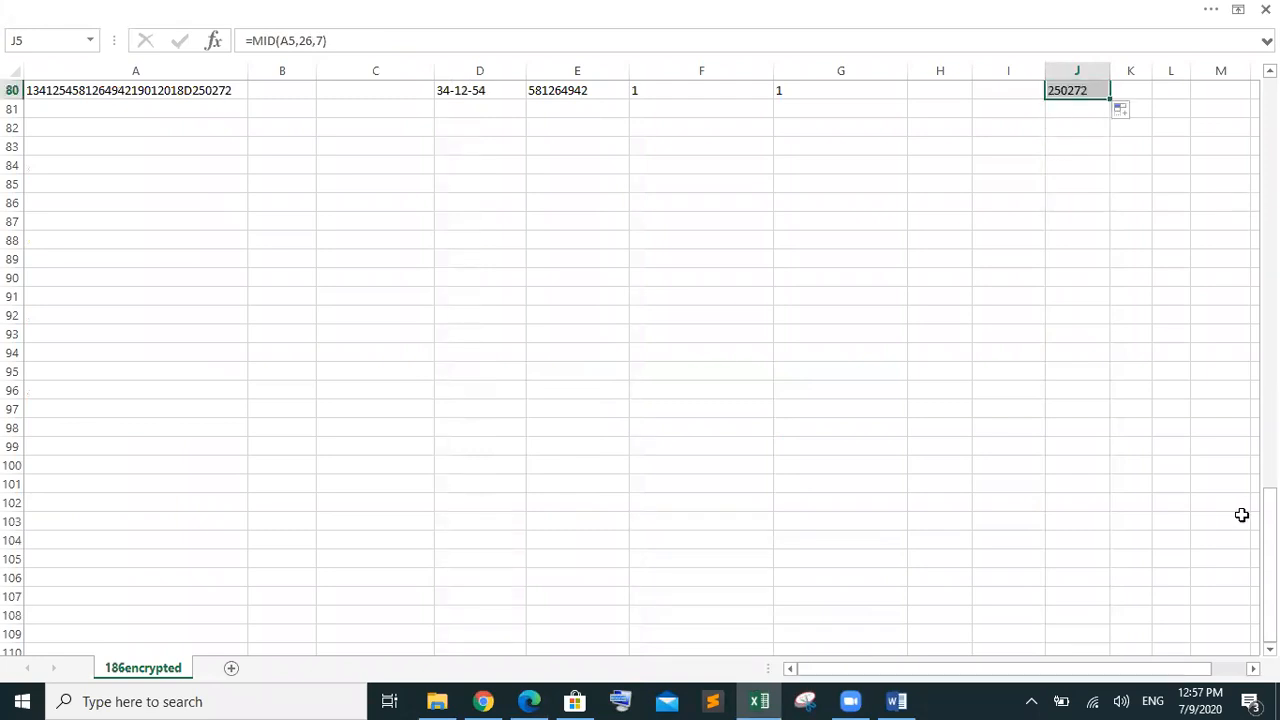
Fill the Transaction formula =MID(A5,25,1) from I5 down to row 80
left_click_drag(1270, 560, 1238, 190)
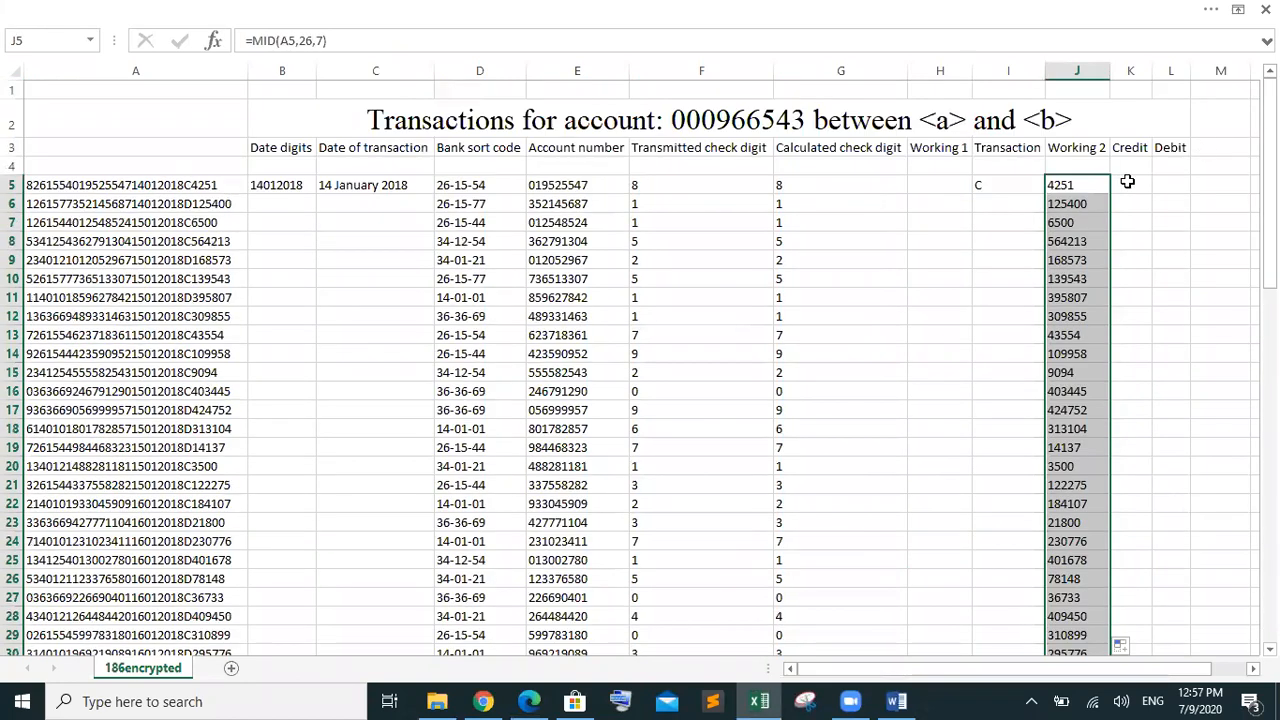
left_click(1013, 188)
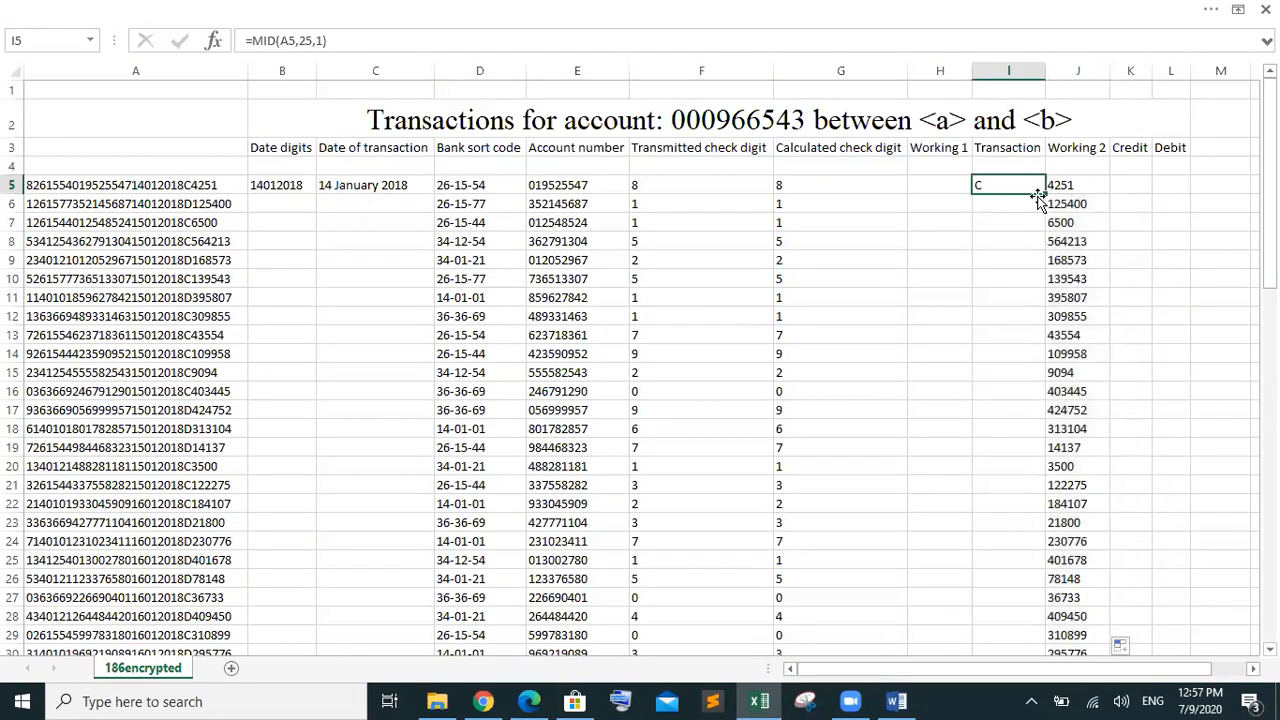
left_click_drag(1043, 197, 1061, 158)
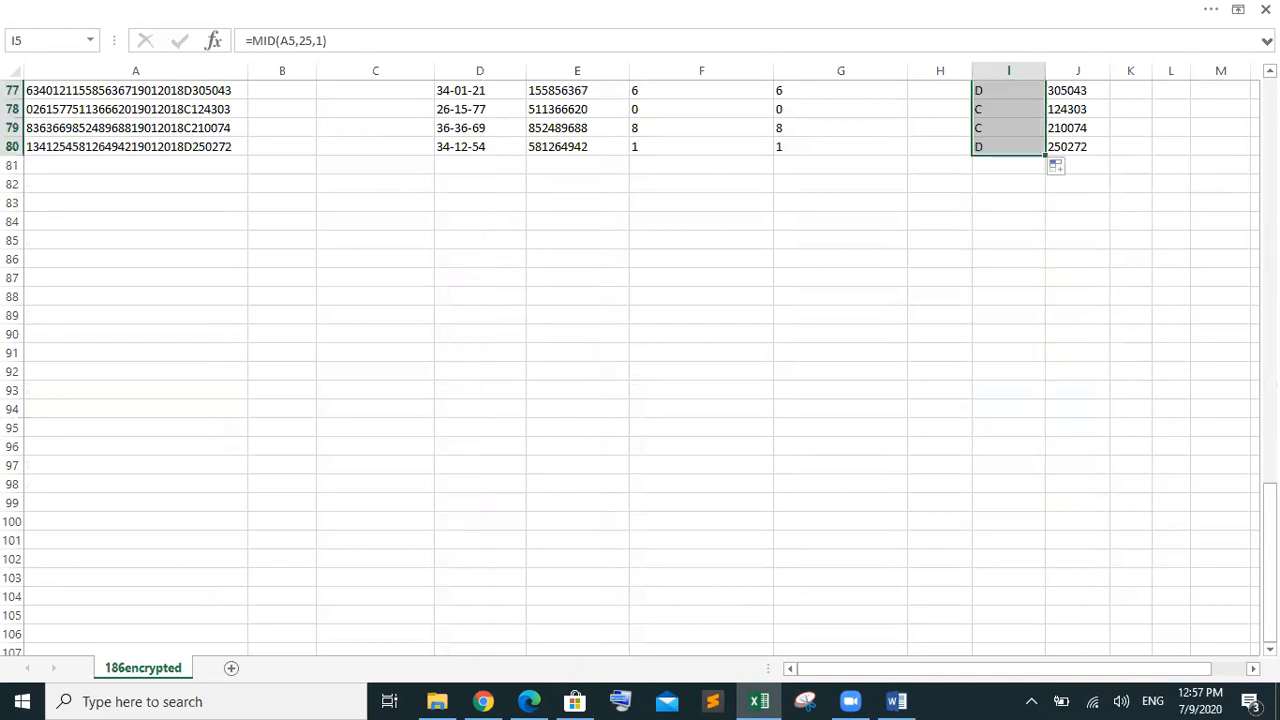
left_click_drag(1268, 560, 1220, 77)
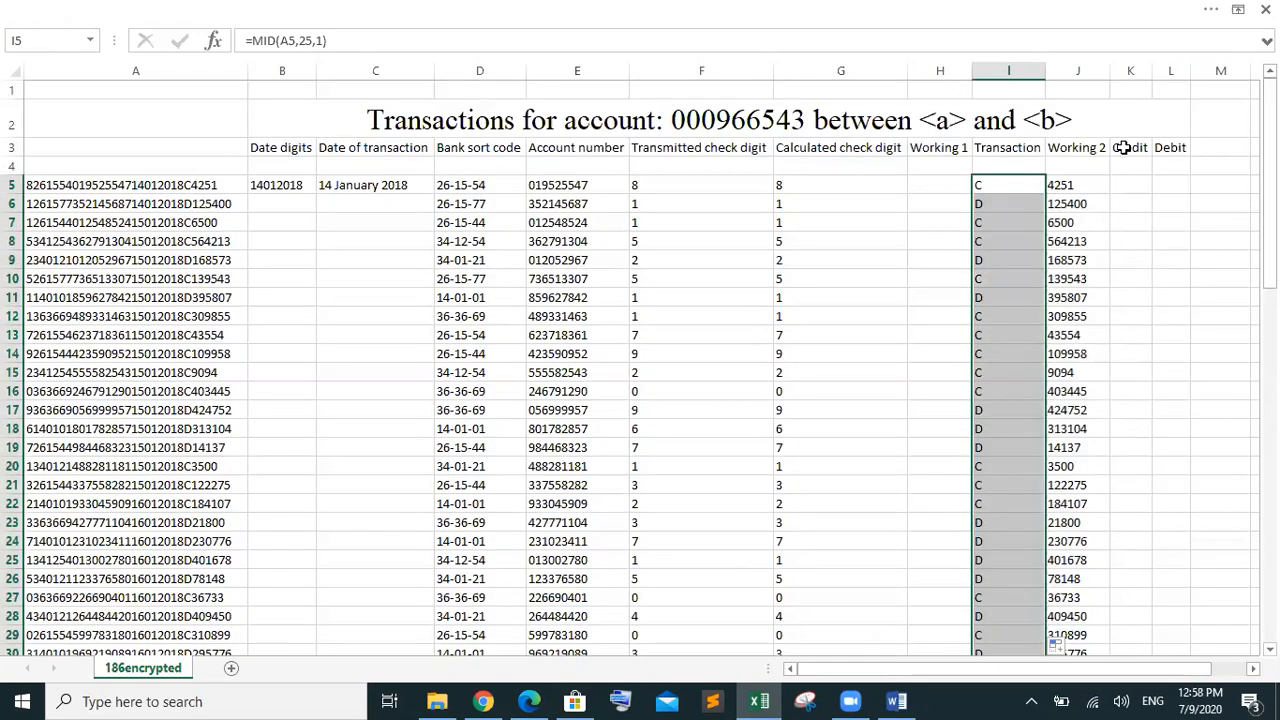
left_click(1125, 185)
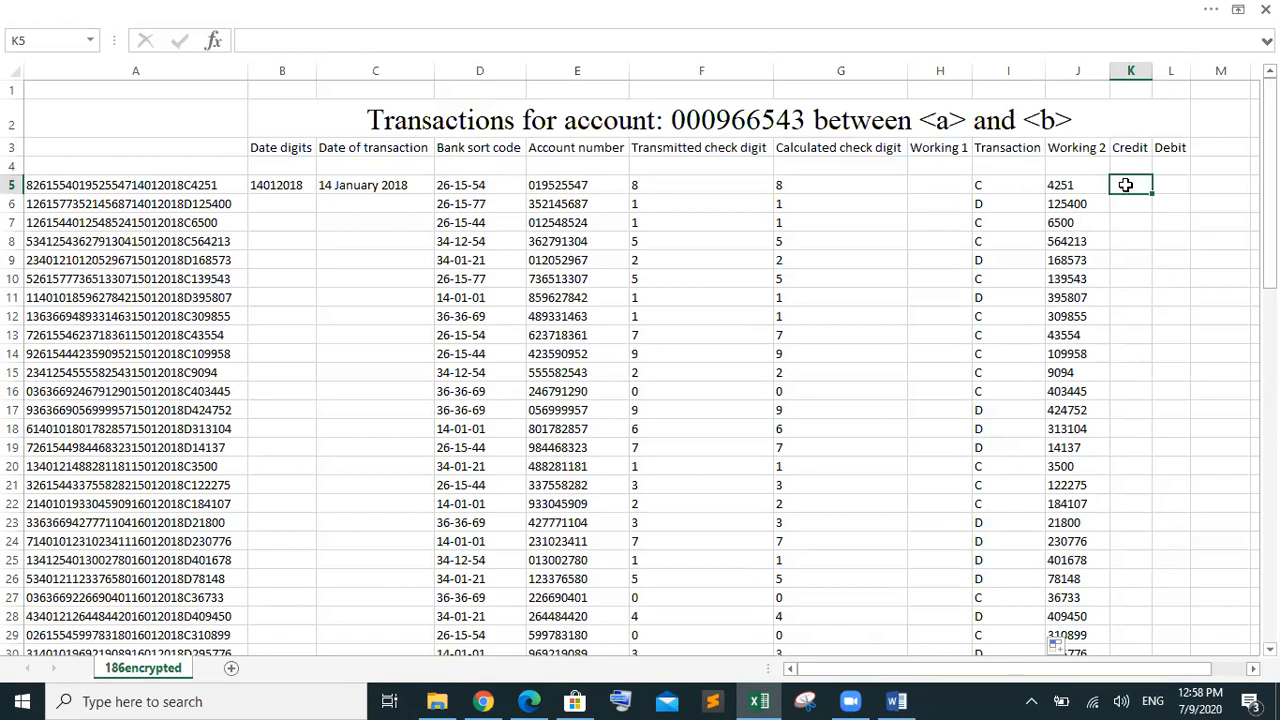
Start an IF formula in Credit cell K5
double_click(1125, 184)
type("=if")
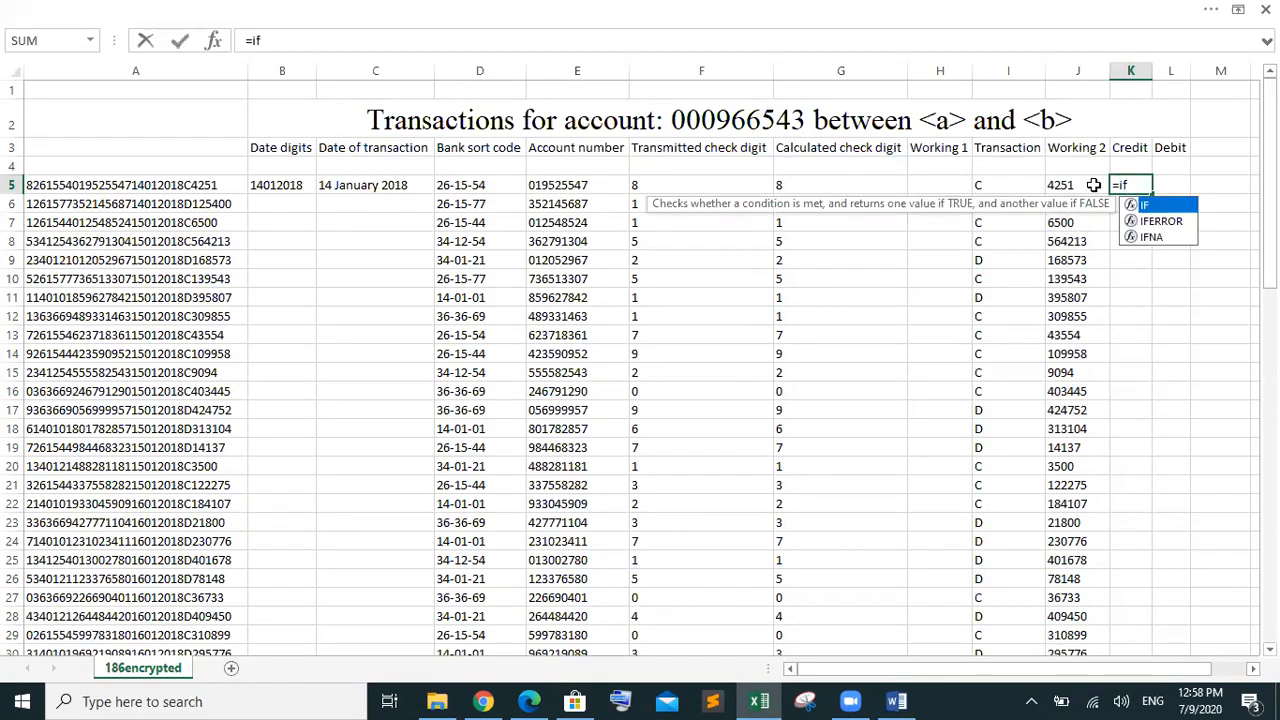
left_click(1009, 184)
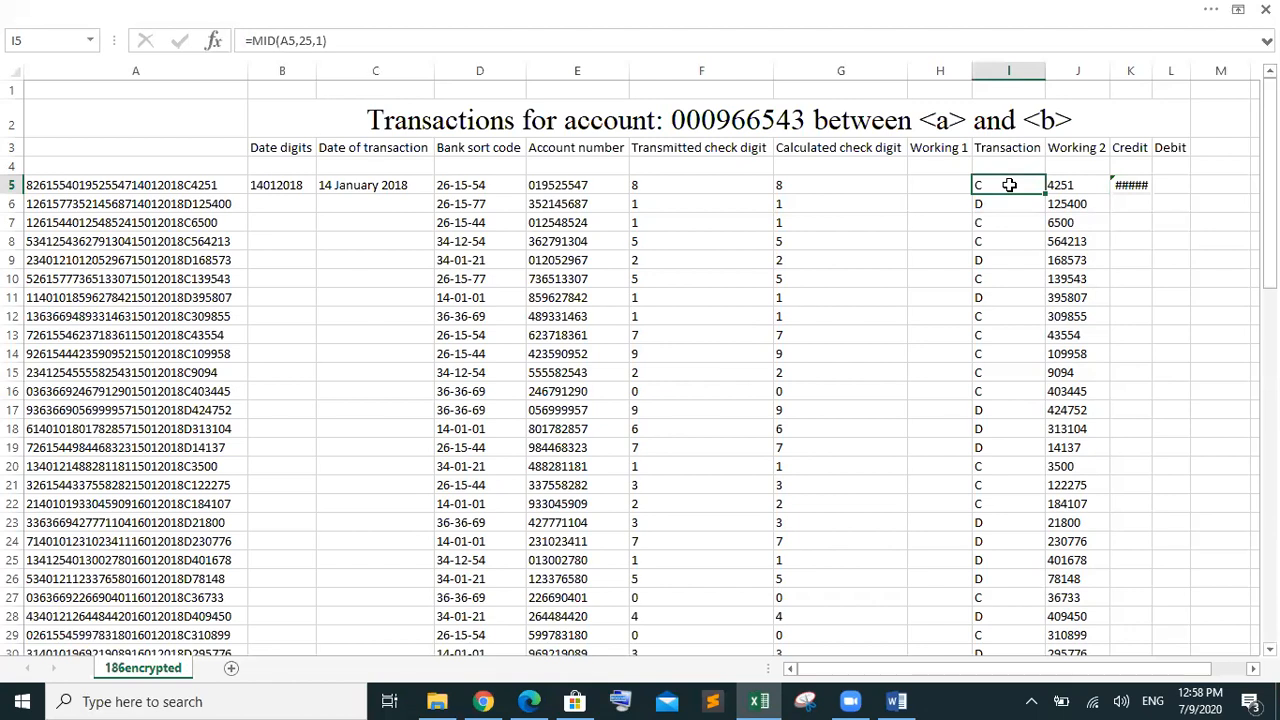
left_click(1123, 184)
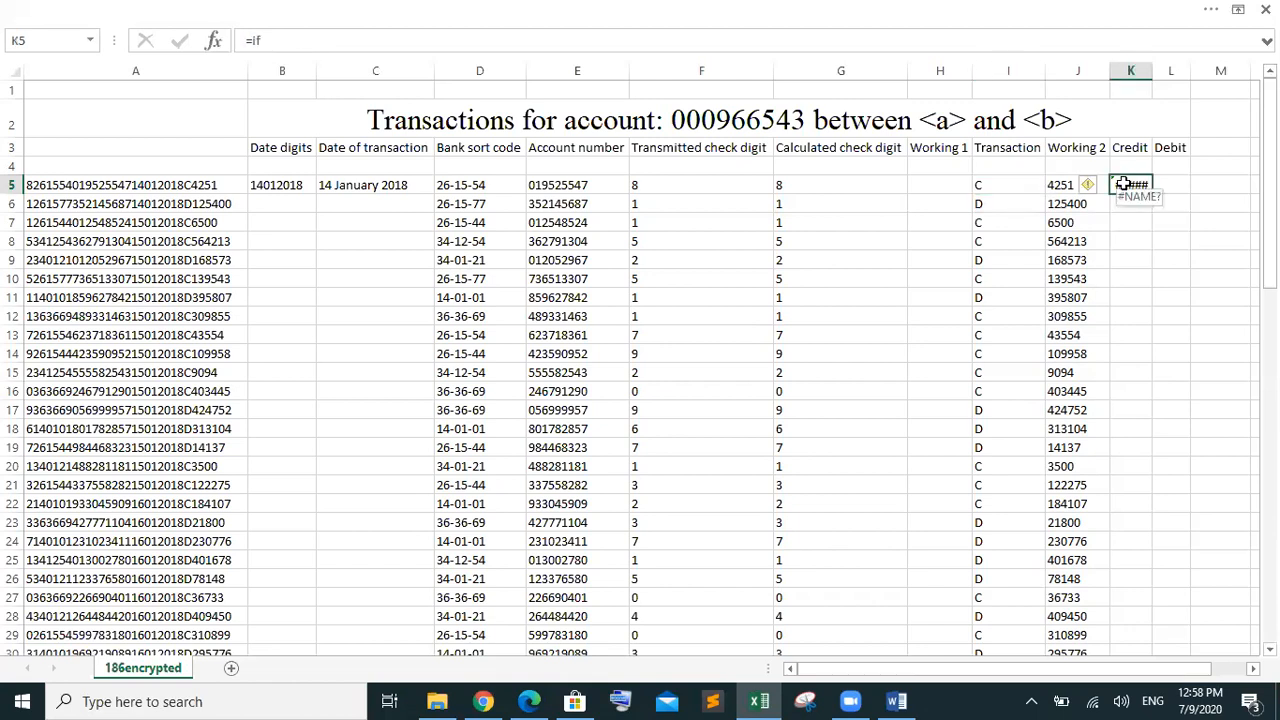
double_click(1128, 184)
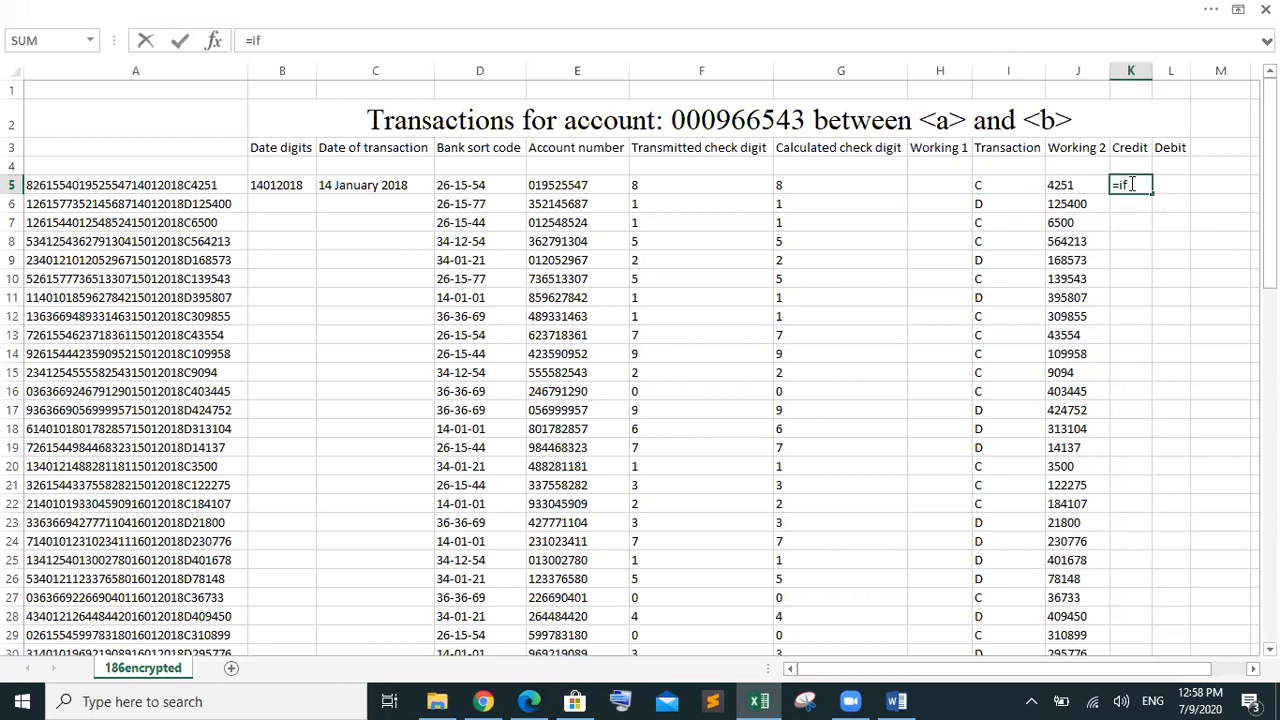
key("BackSpace")
key("BackSpace")
type("if")
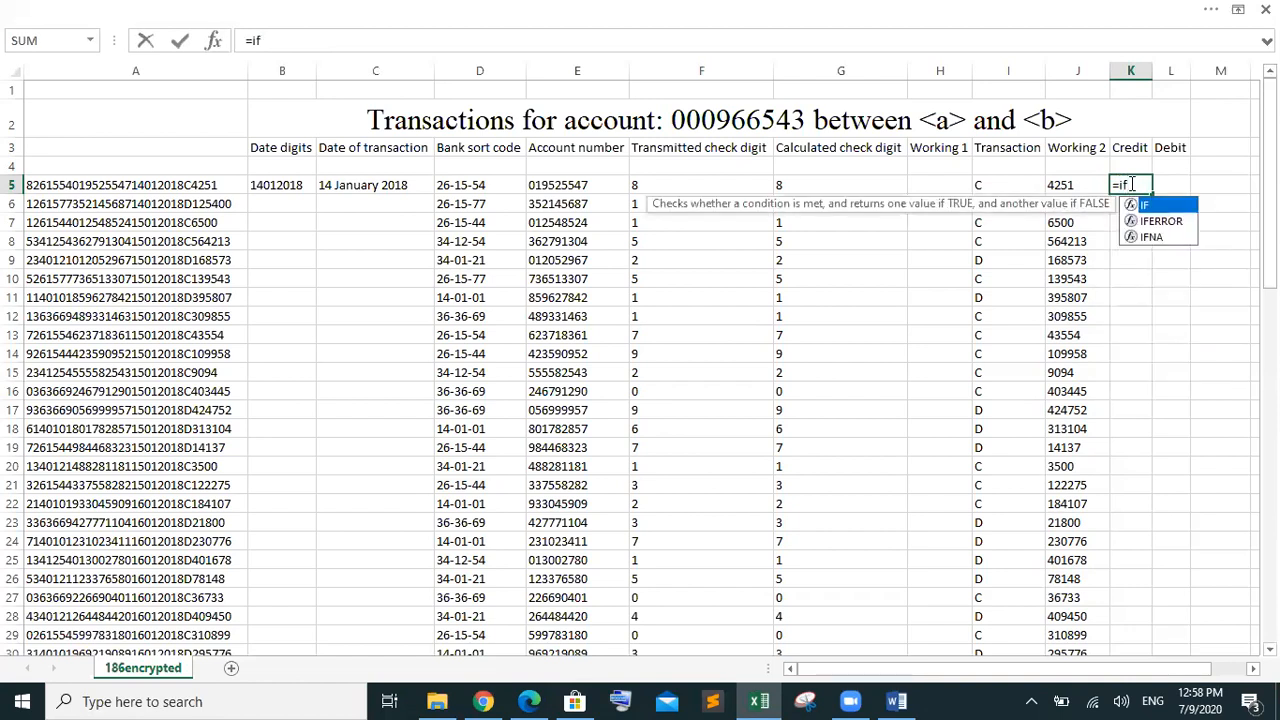
key("Tab")
Complete K5 as =IF(I5="C",J5/100,"") and confirm it
left_click(999, 186)
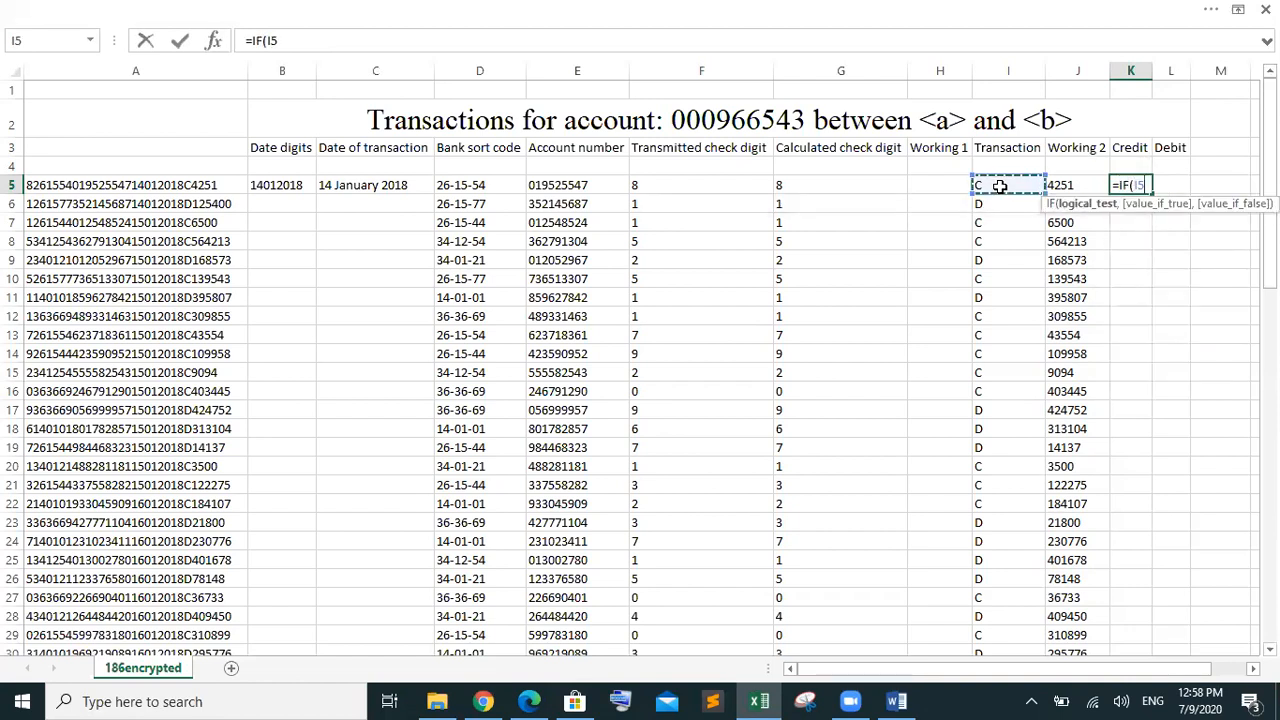
type("=")
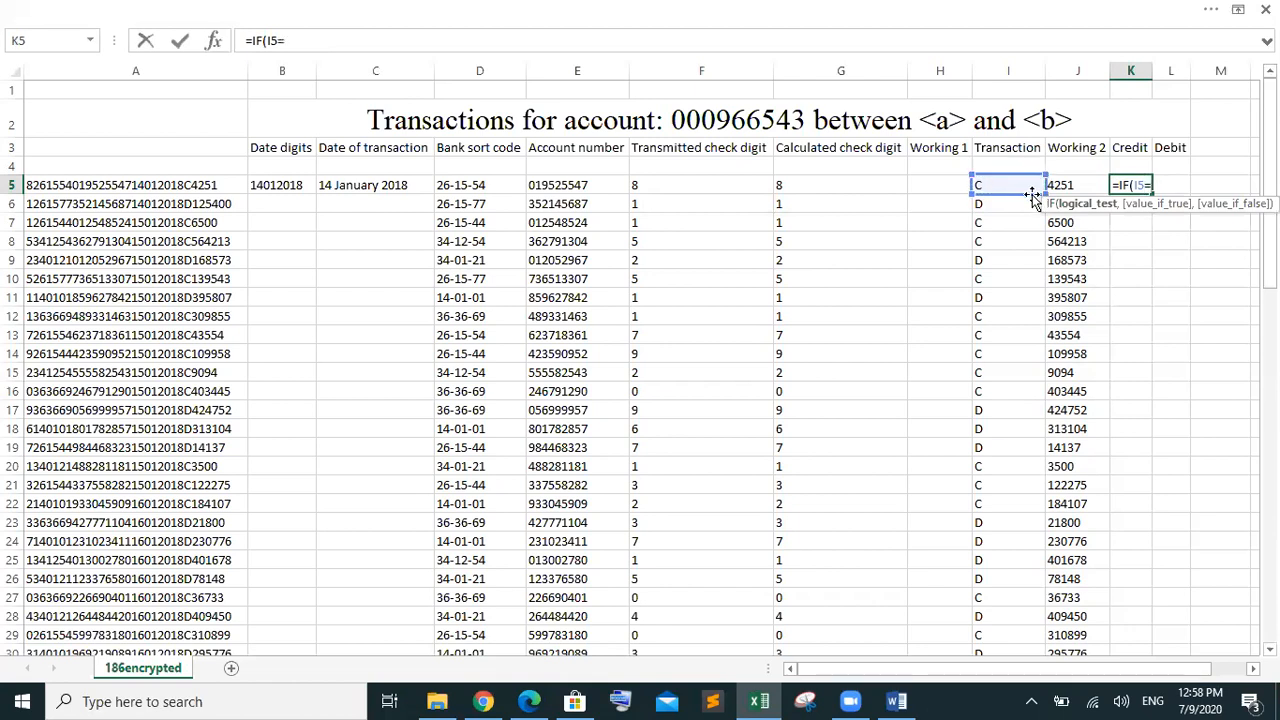
type("c")
key("BackSpace")
type("\"C\",")
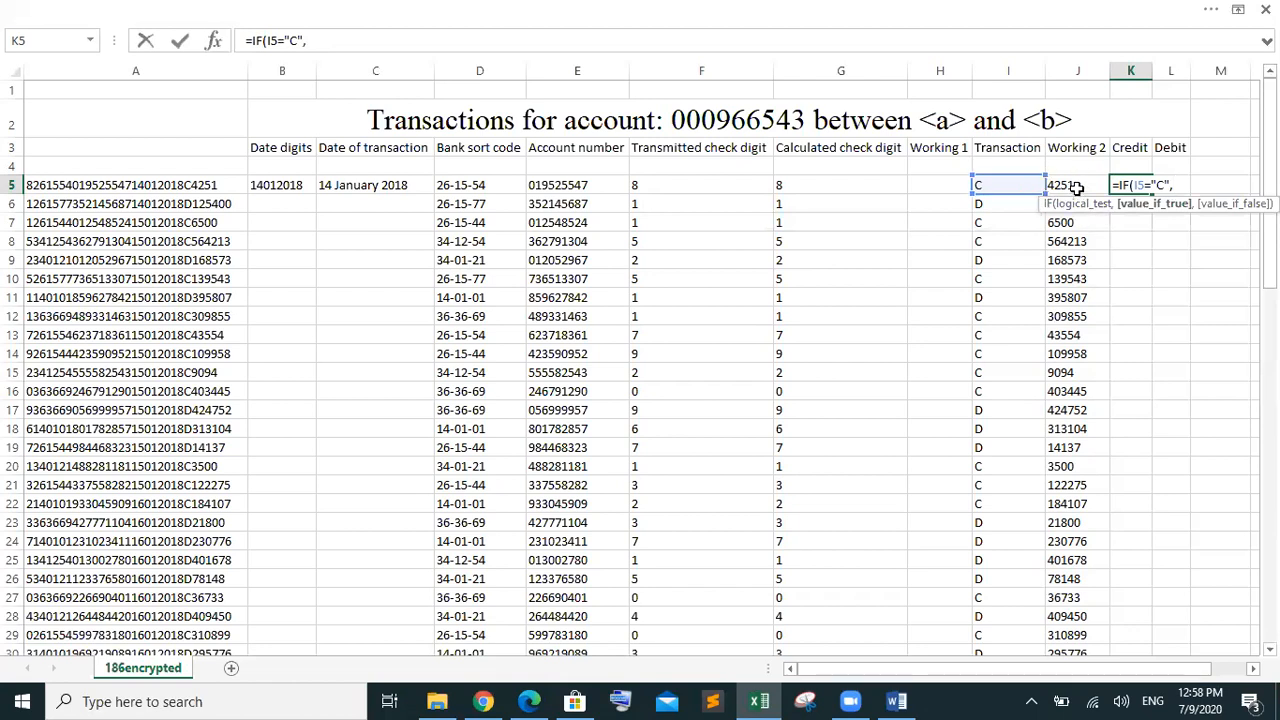
left_click(1063, 184)
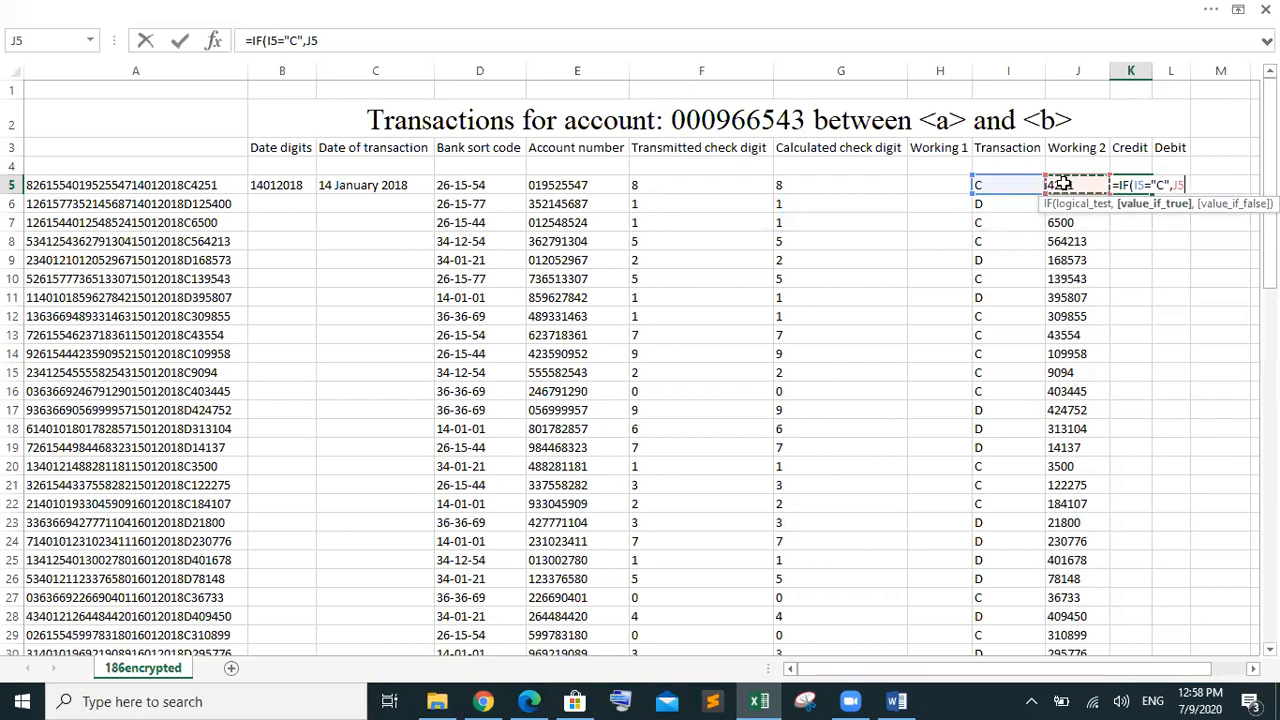
type("/100")
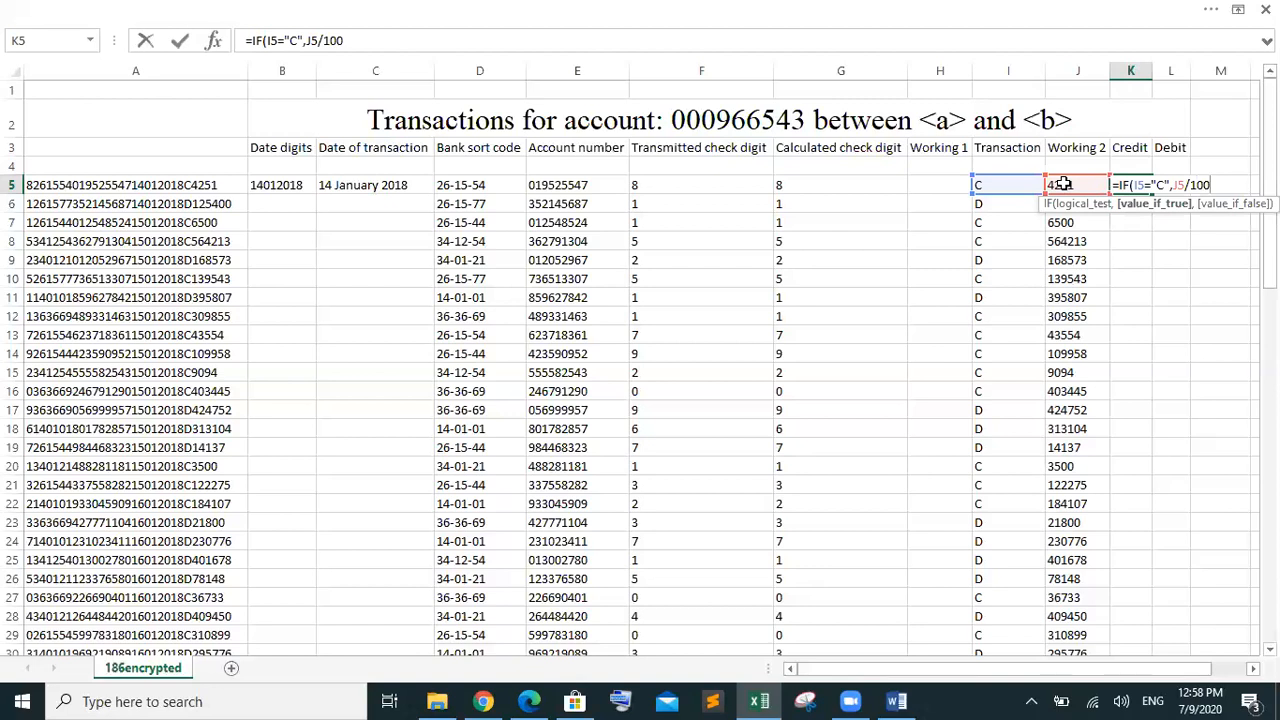
type(",")
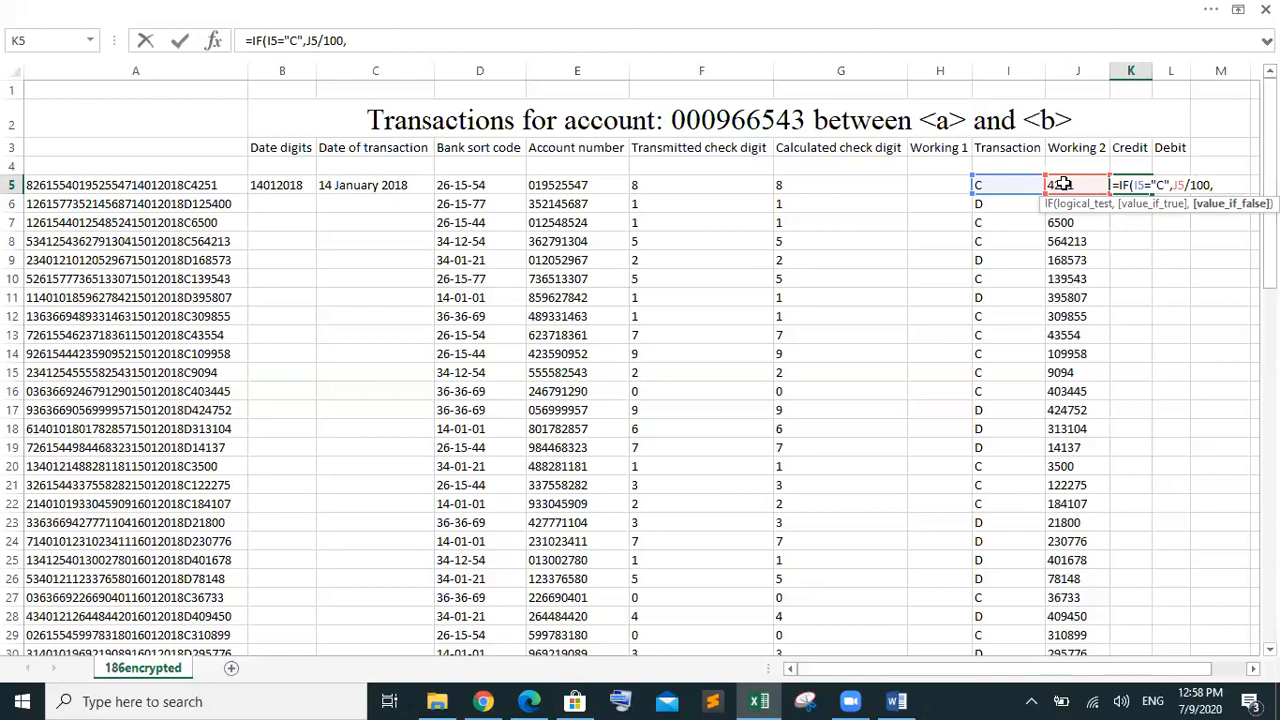
type("\"\")")
key("Return")
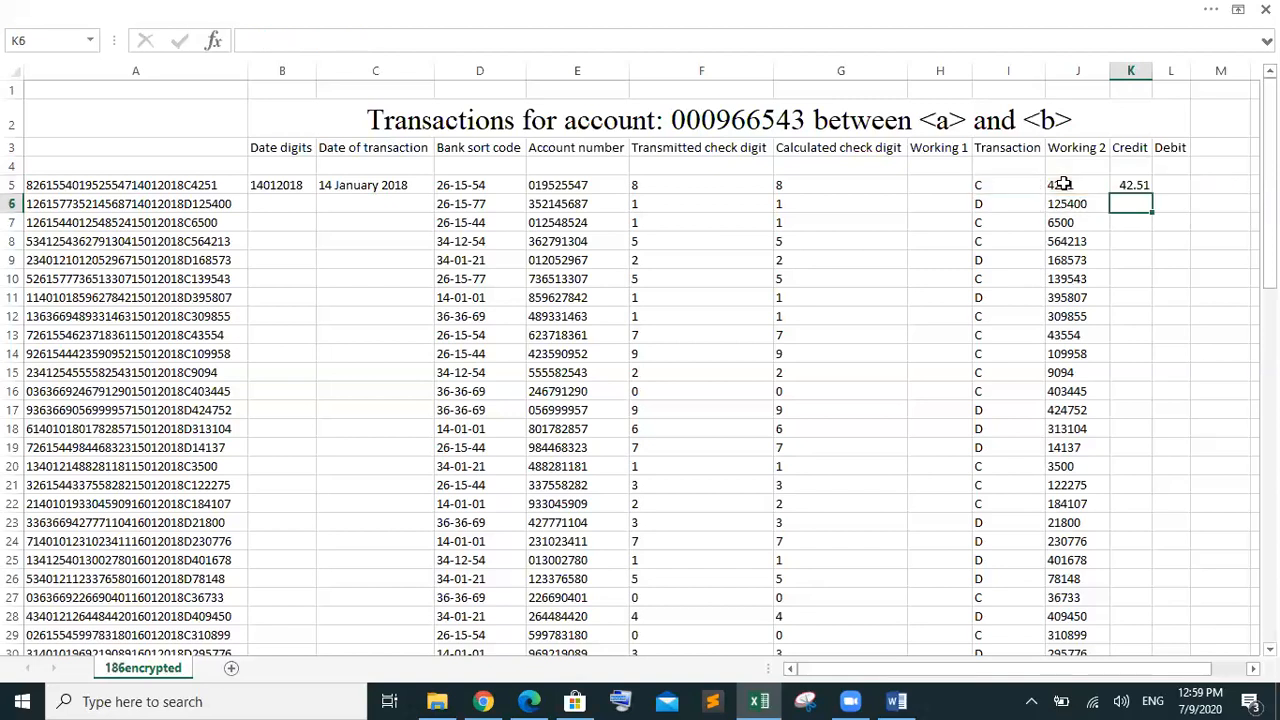
Fill the Credit formula down to row 80 and check it against I5's transaction letter
left_click(1140, 185)
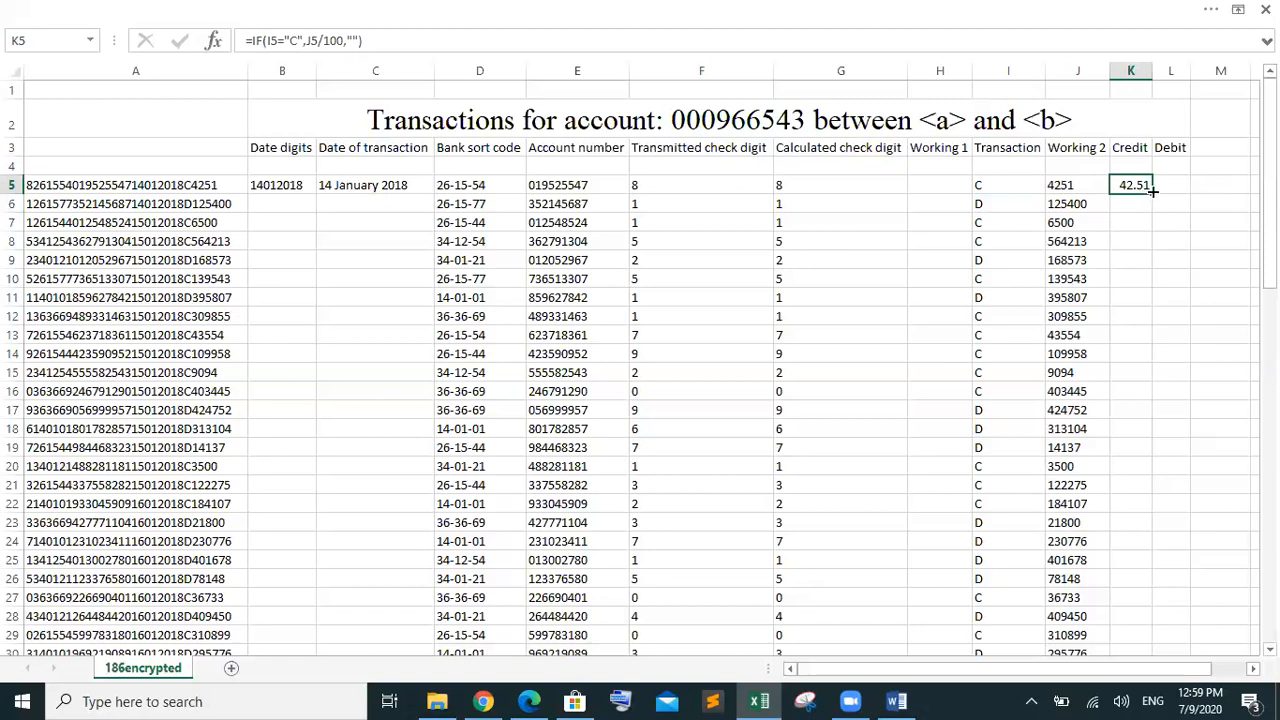
left_click_drag(1152, 190, 1116, 586)
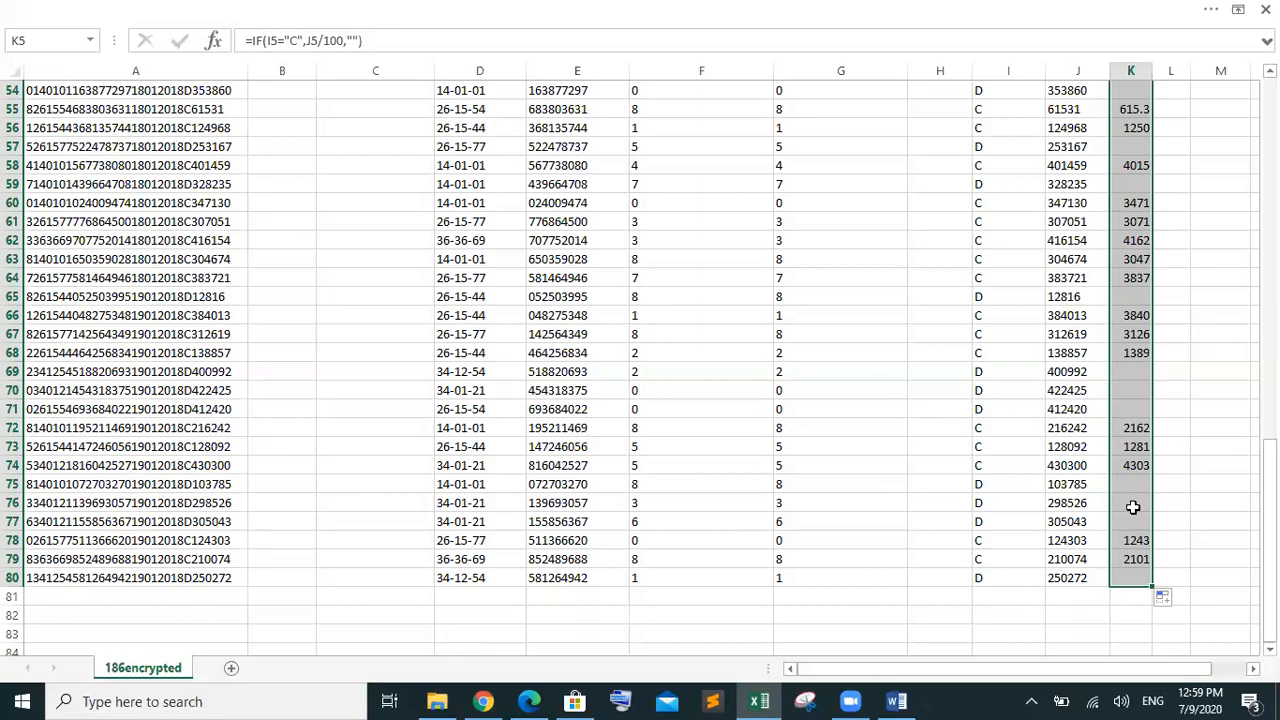
left_click_drag(1269, 467, 1269, 198)
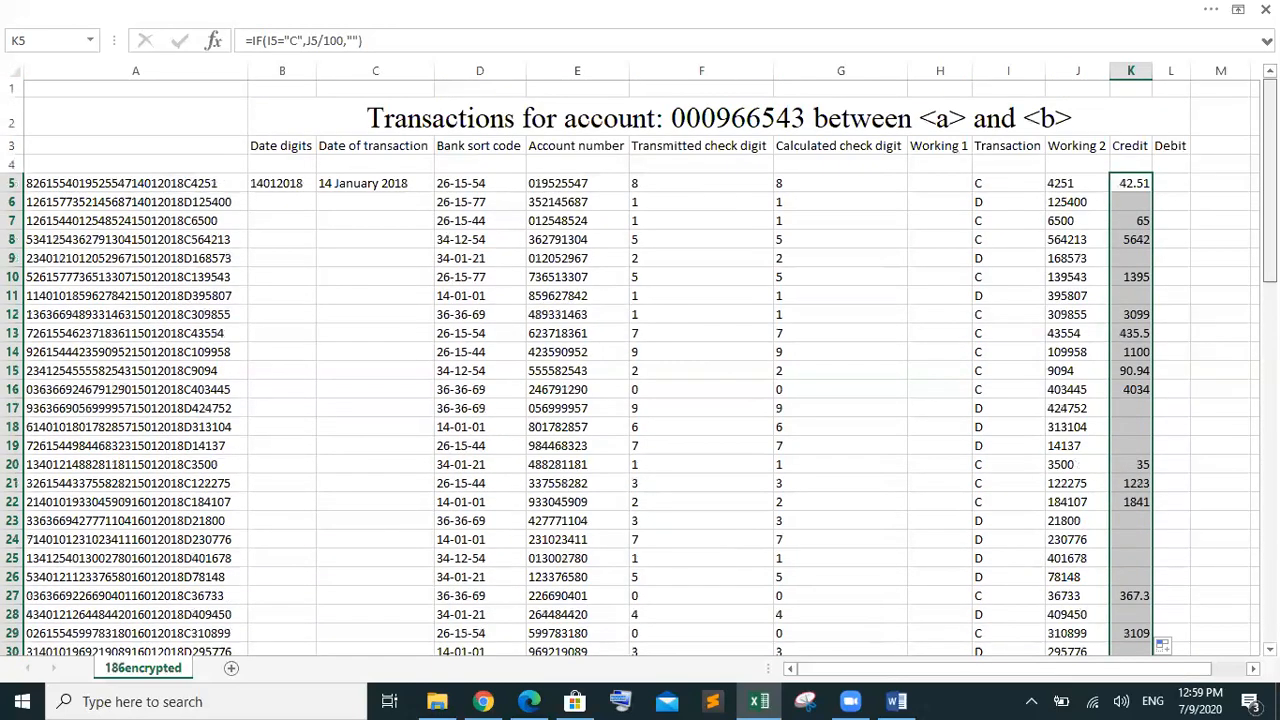
left_click(1168, 184)
left_click(1122, 184)
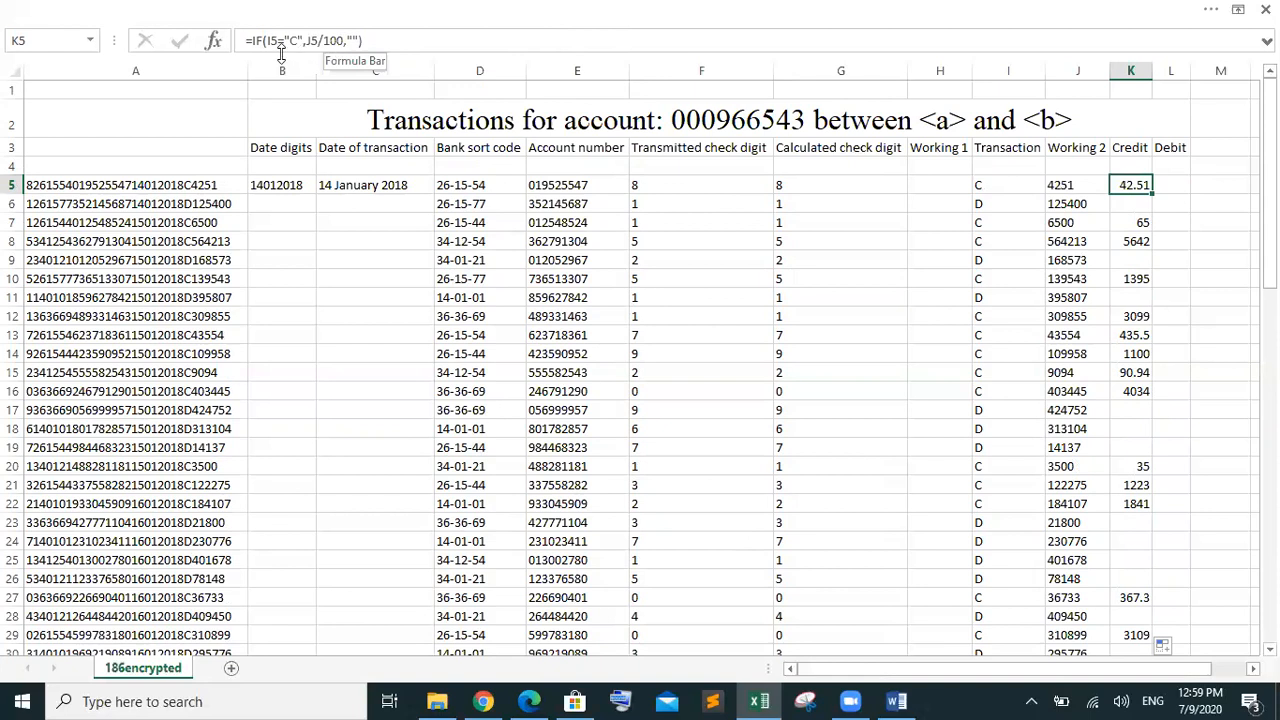
left_click(996, 185)
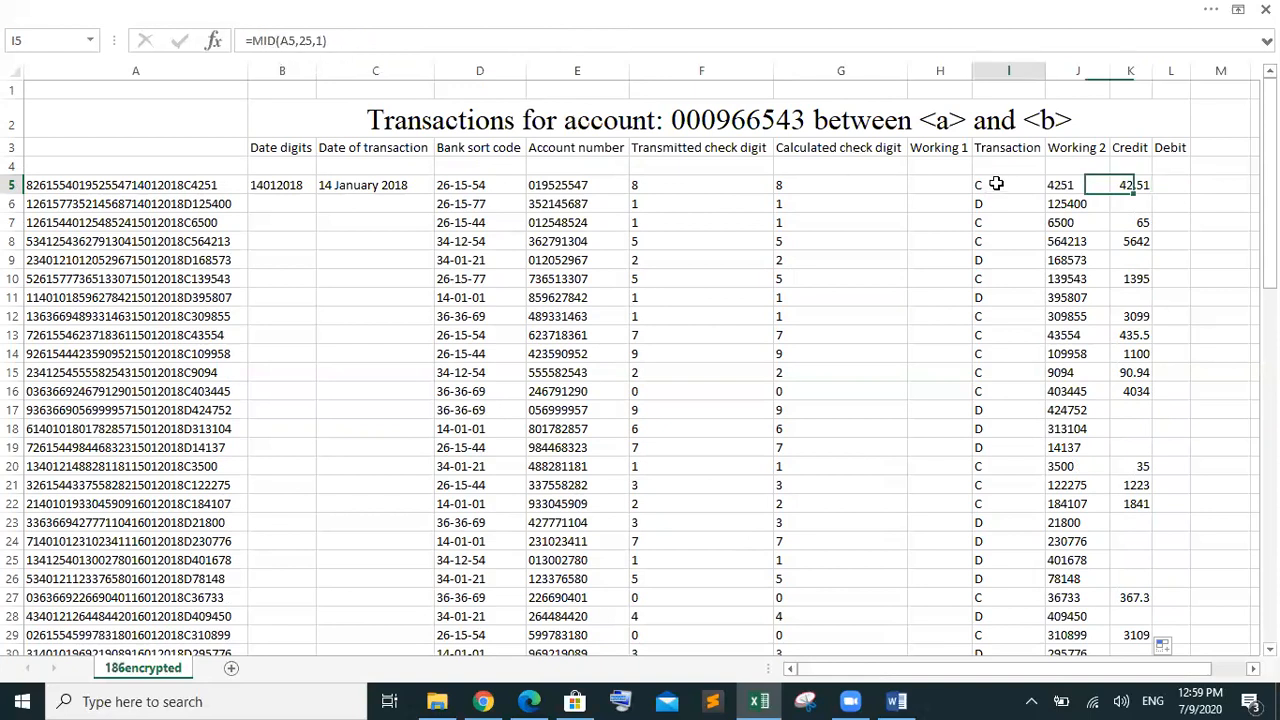
left_click(1118, 185)
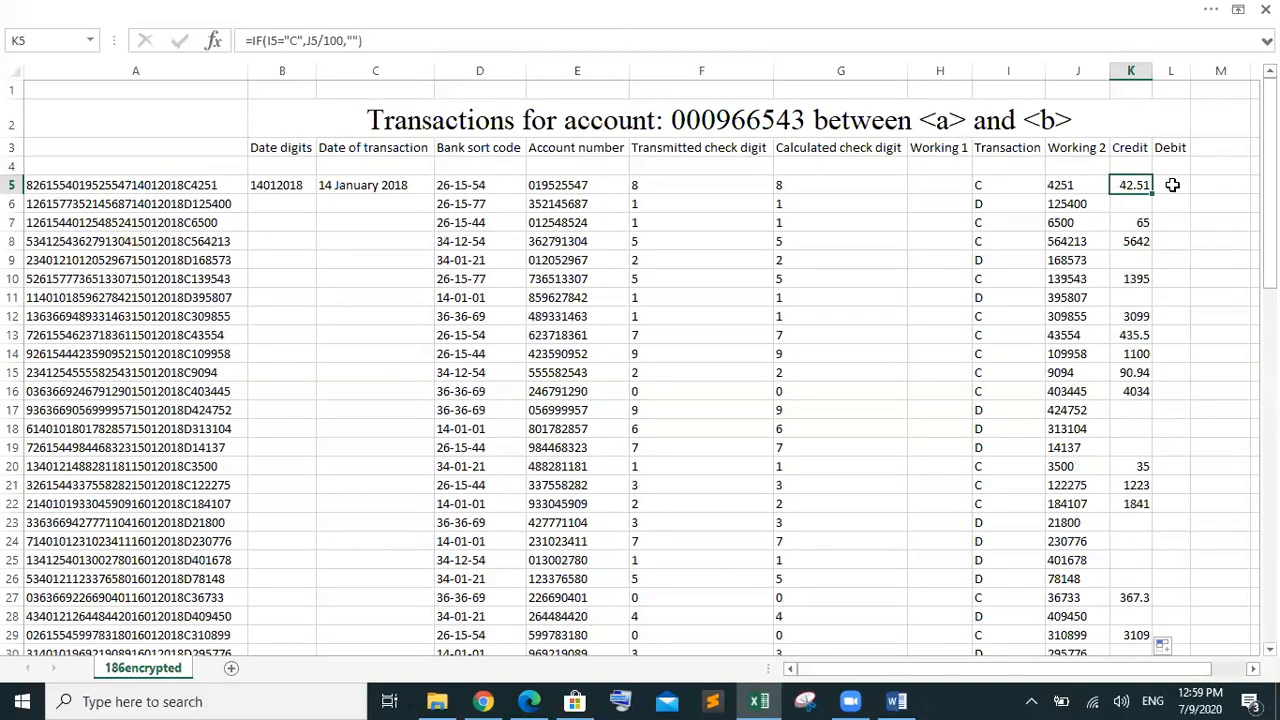
left_click(1171, 185)
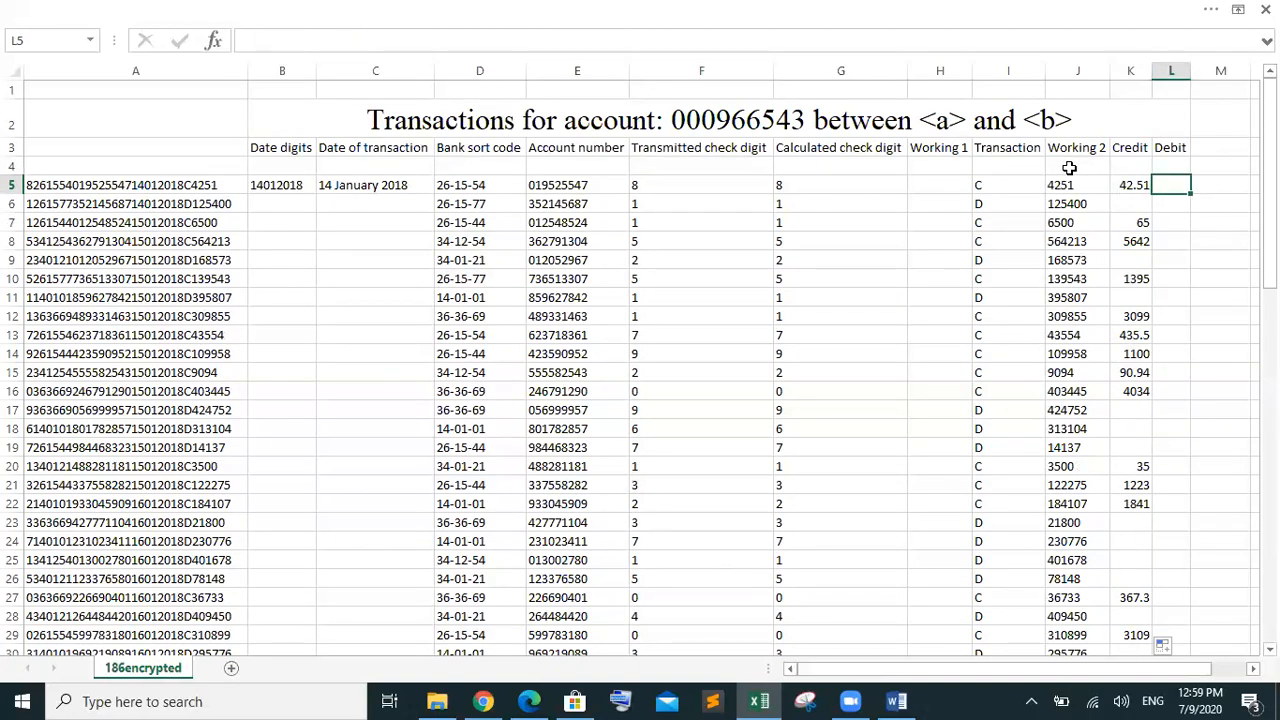
left_click(1131, 184)
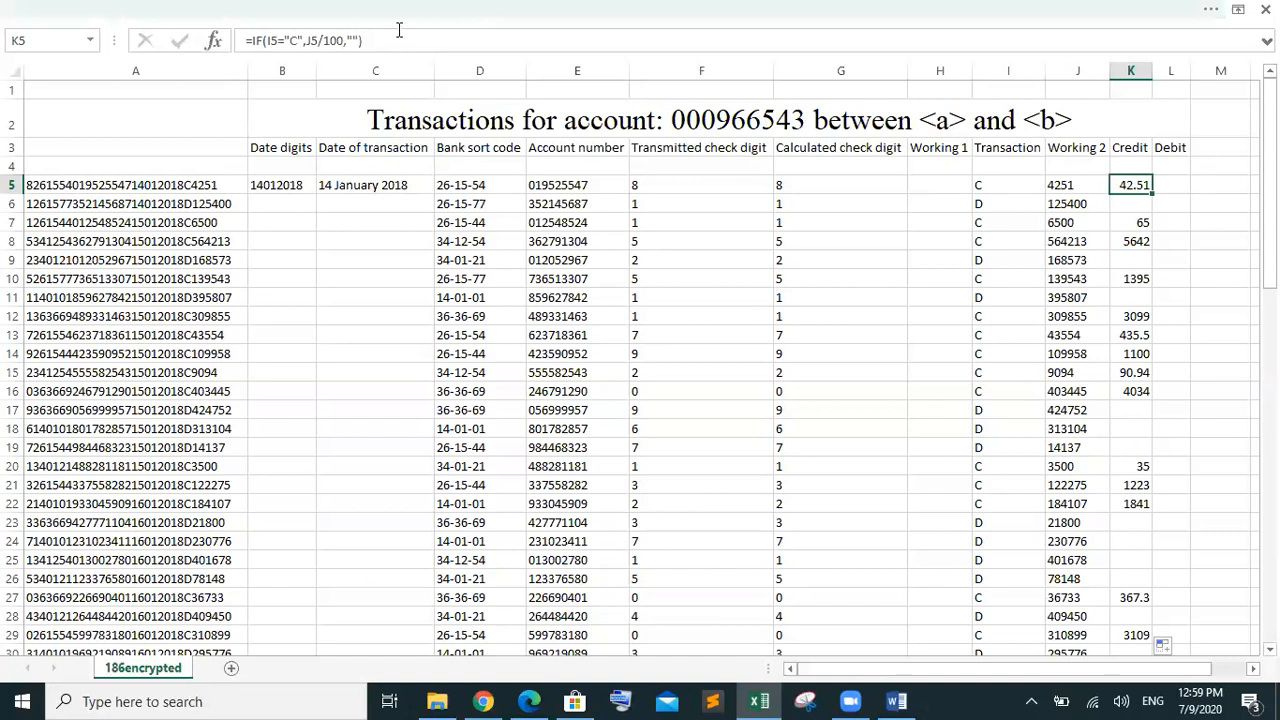
left_click_drag(400, 36, 234, 41)
key("ctrl+c")
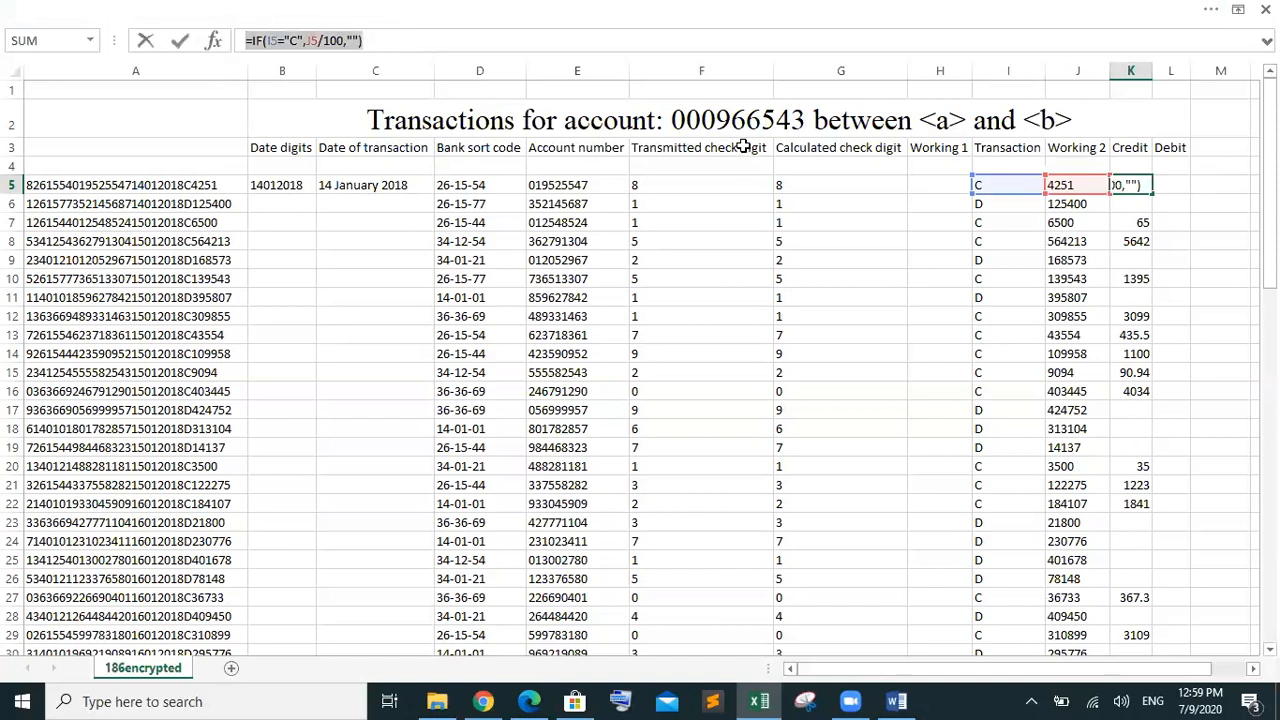
Put =IF(I5="D",J5/100,"") in Debit cell L5 by reusing the Credit formula
key("ctrl+Return")
left_click(1165, 184)
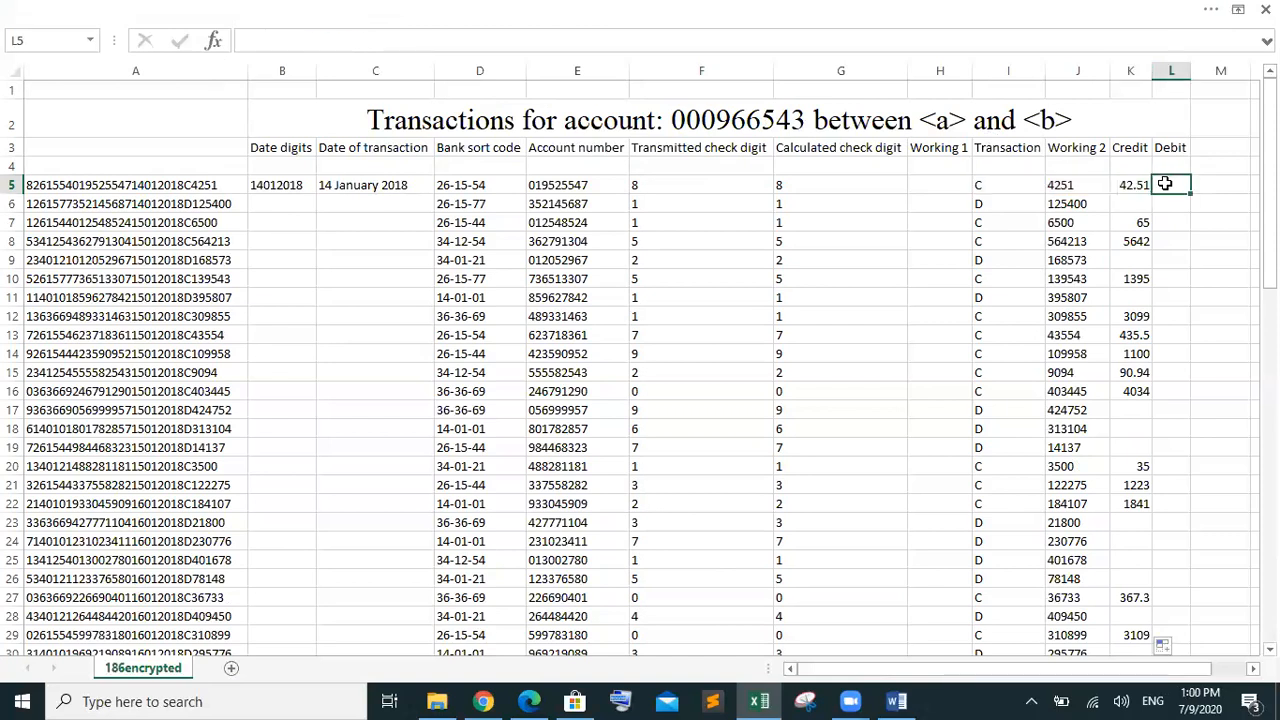
key("ctrl+v")
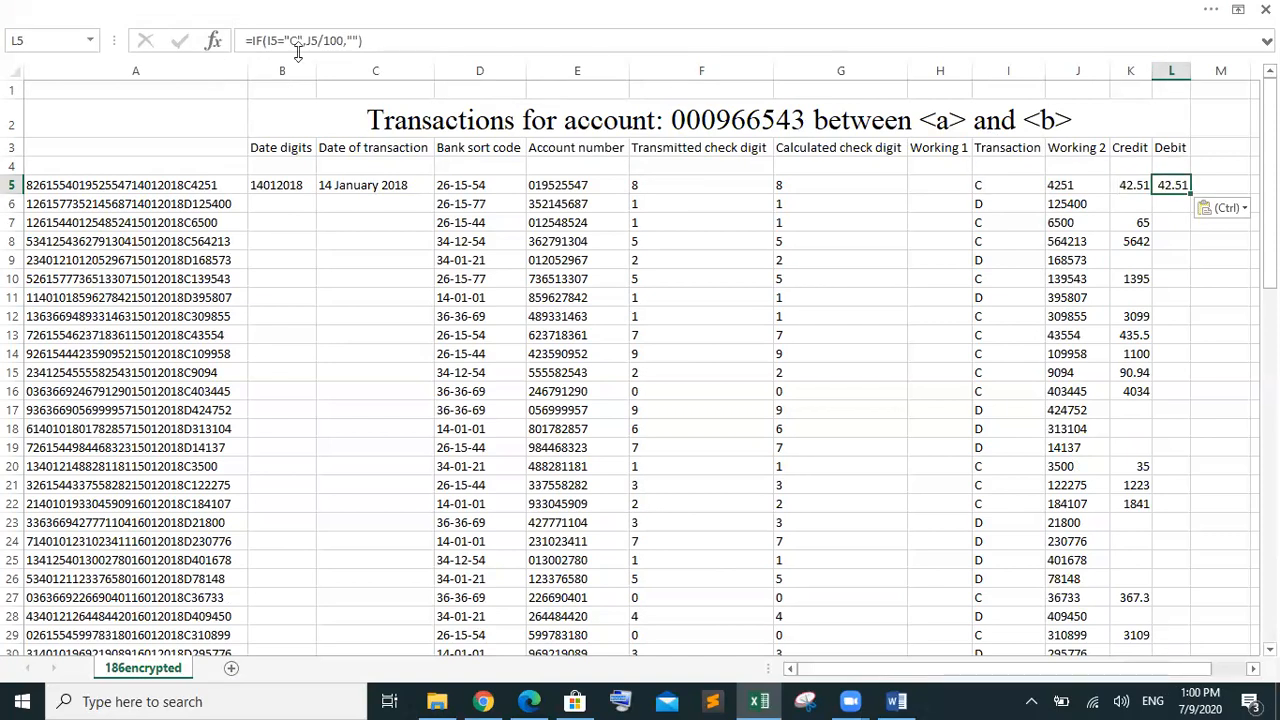
left_click(296, 40)
key("BackSpace")
type("D")
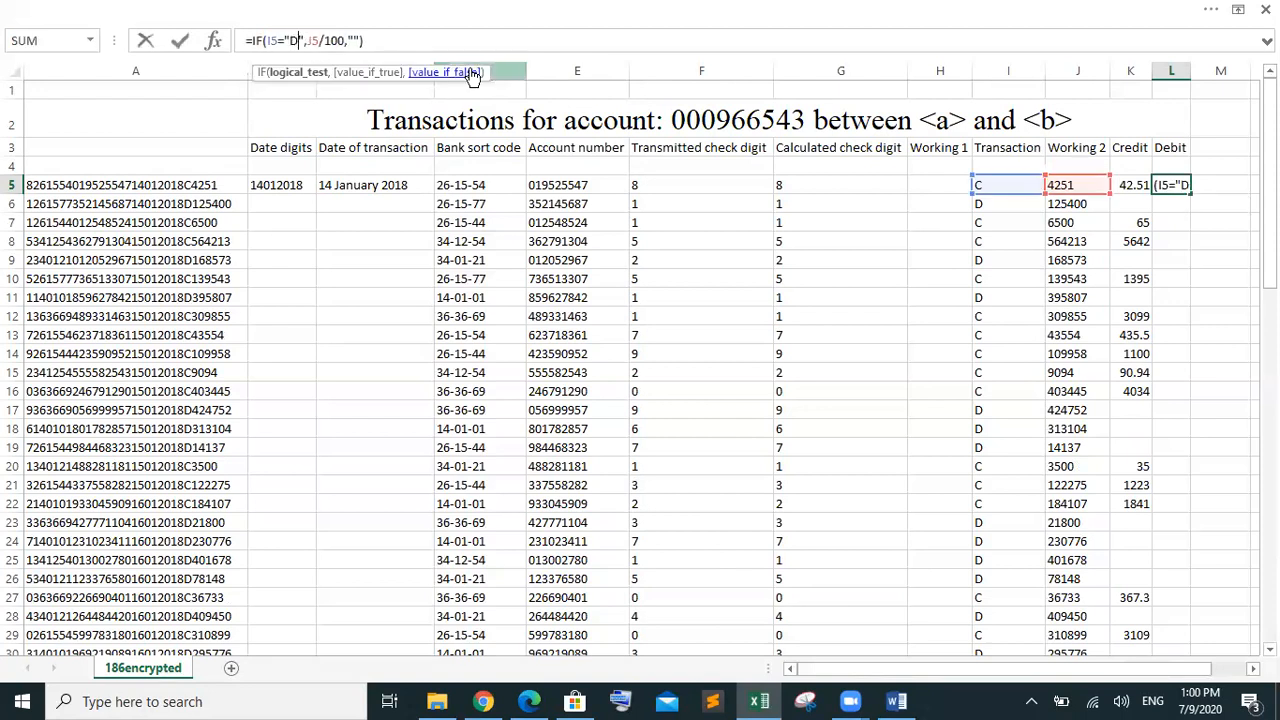
type("\\")
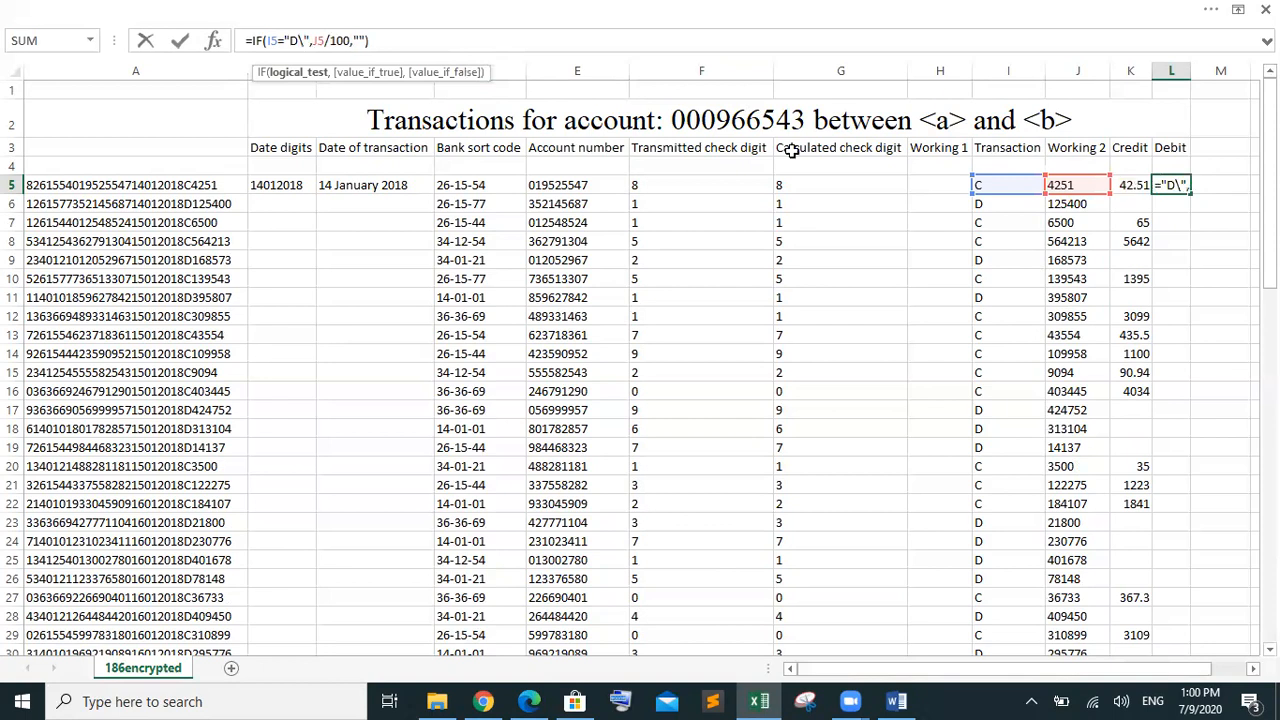
key("BackSpace")
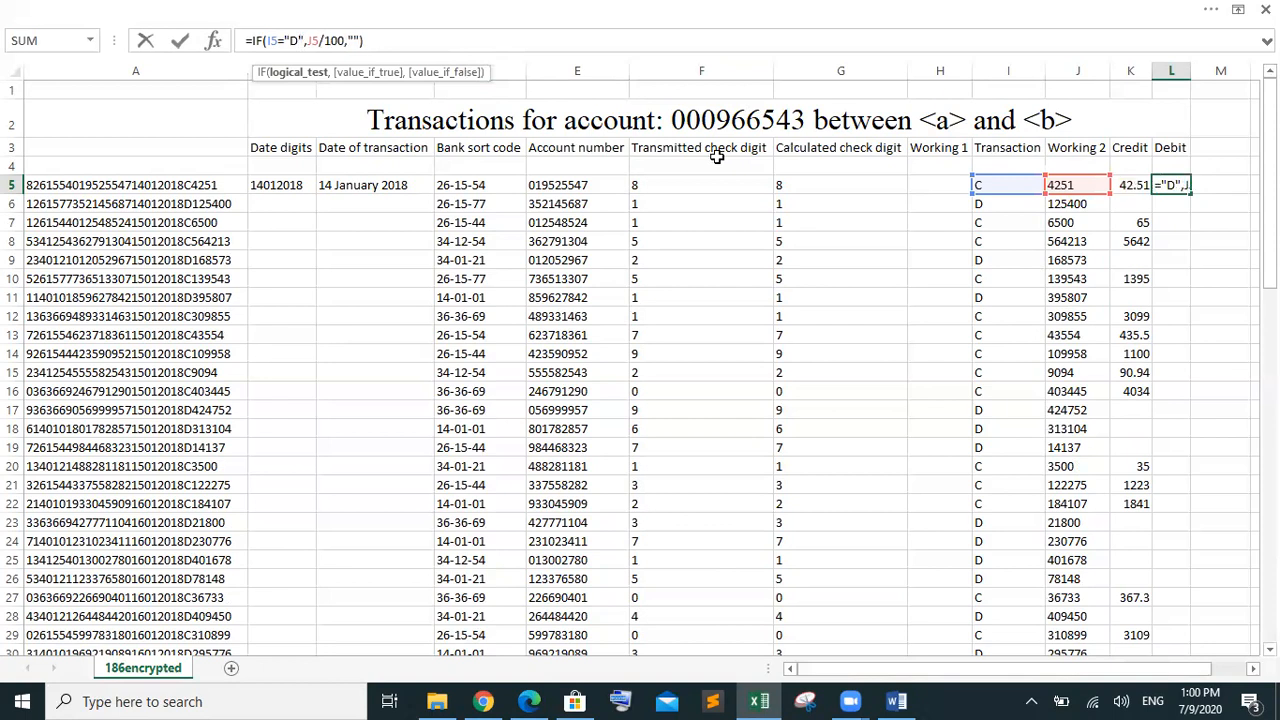
key("Return")
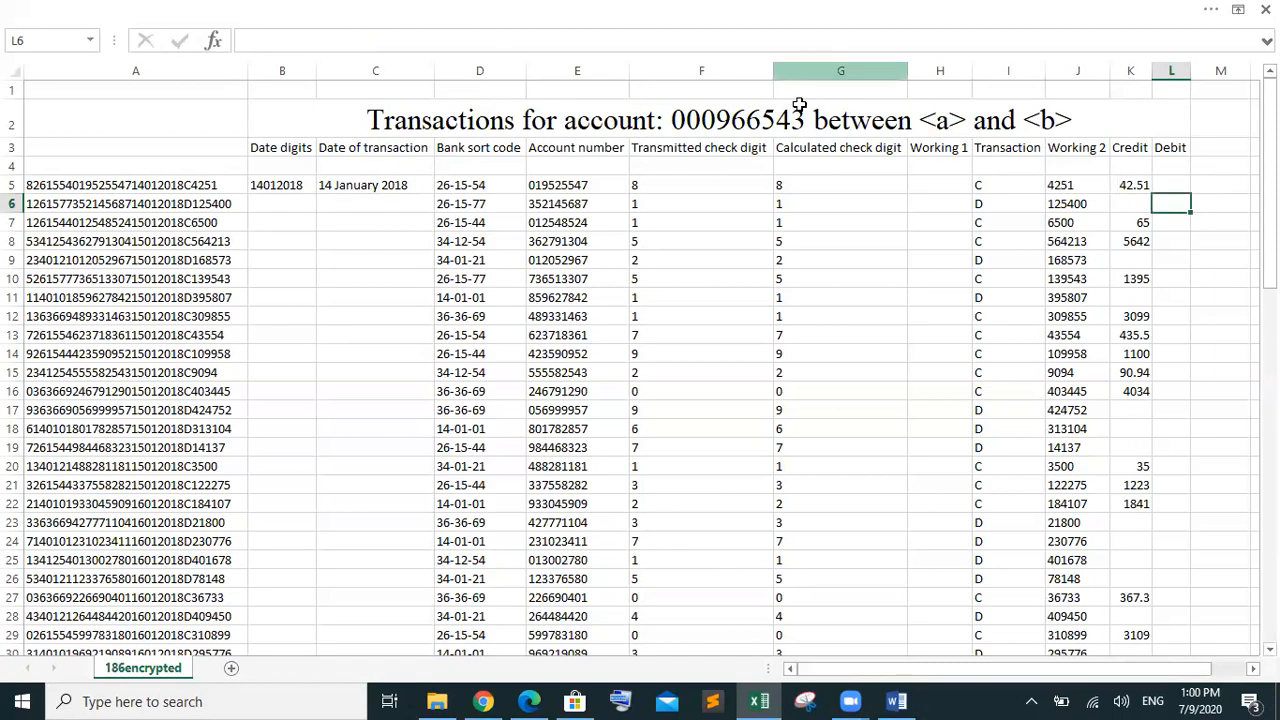
Fill the Debit formula from L5 down to row 80
left_click(1172, 185)
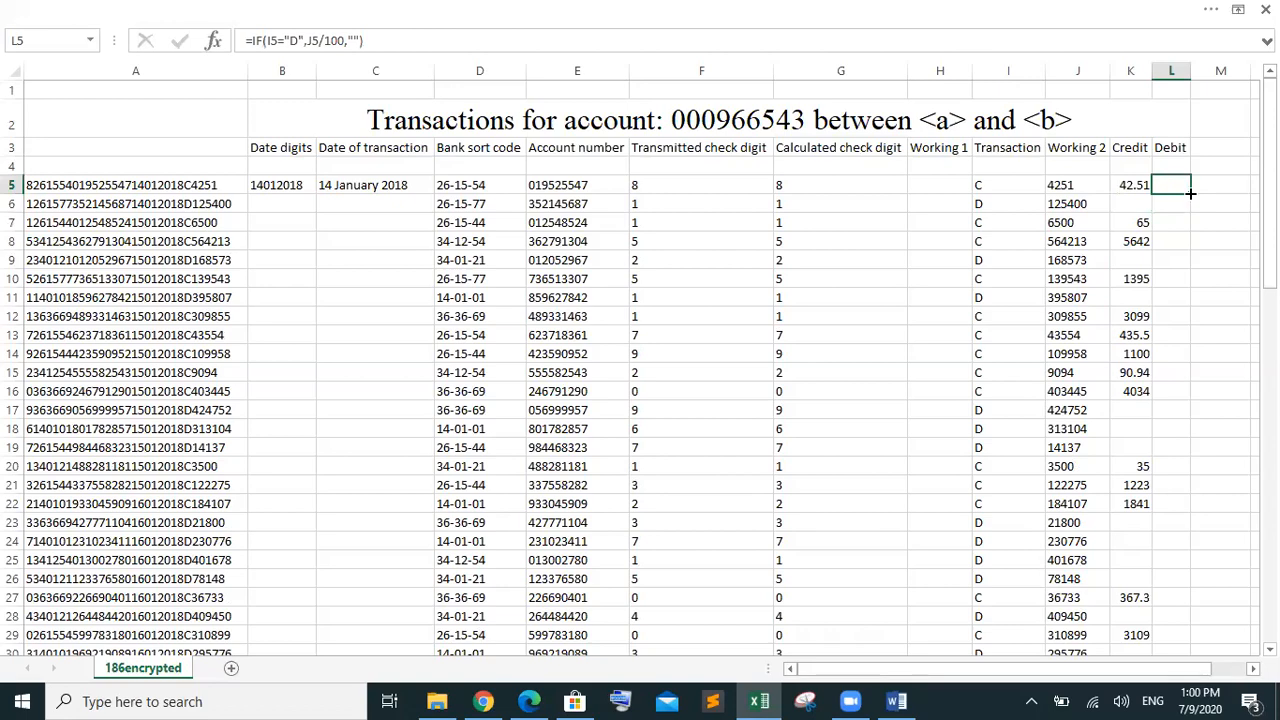
left_click_drag(1191, 193, 1197, 618)
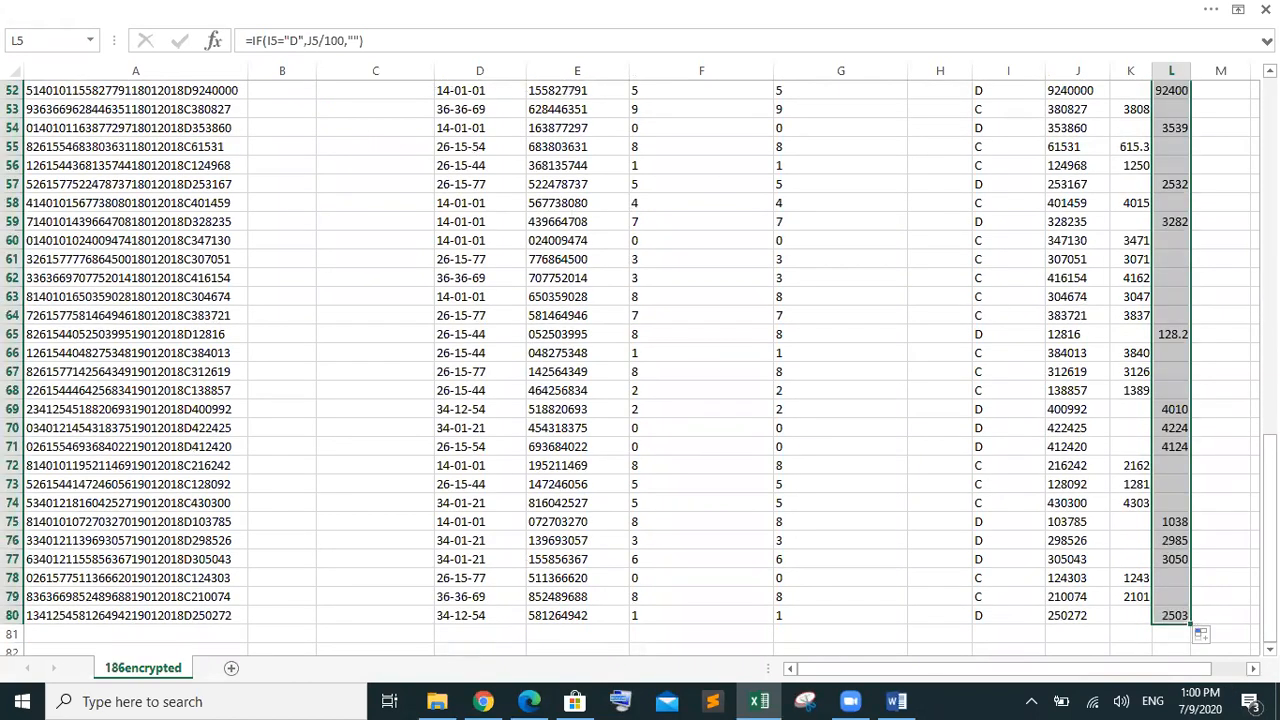
left_click_drag(1269, 513, 1269, 333)
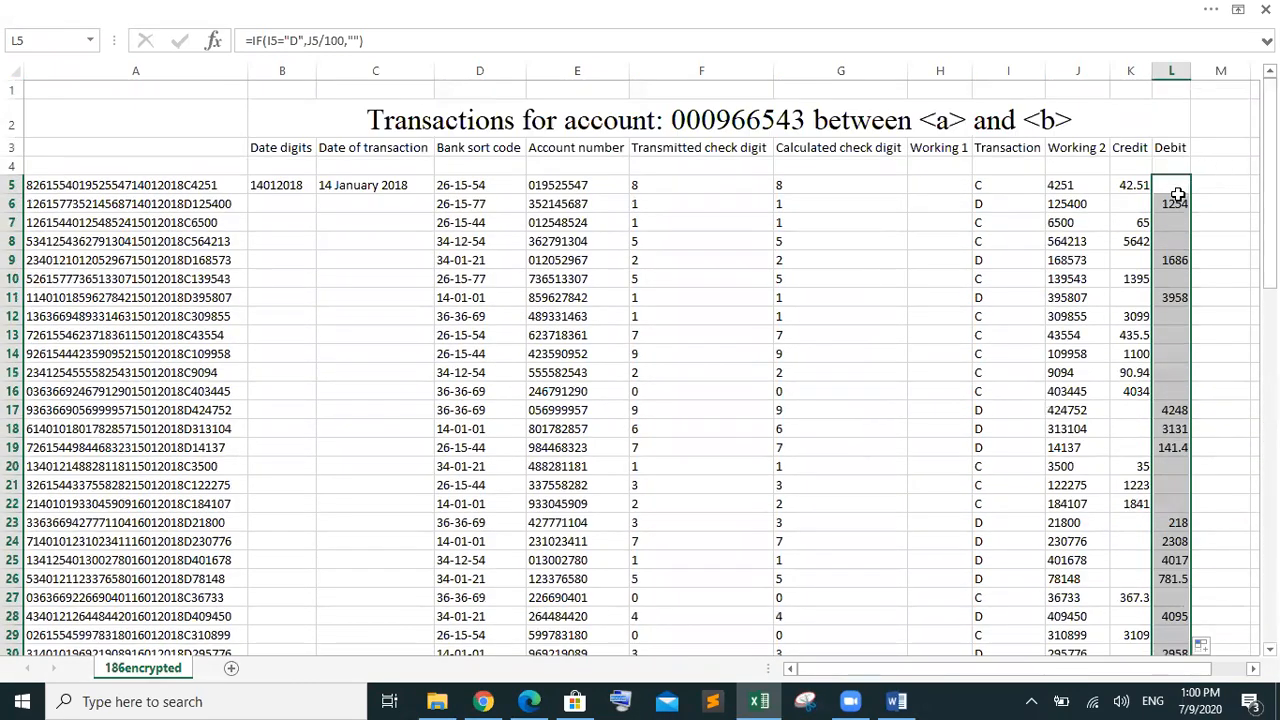
left_click(1236, 161)
Revisit the Credit formula in K5, then bring up the exam paper at question 8
left_click_drag(1236, 161, 1236, 160)
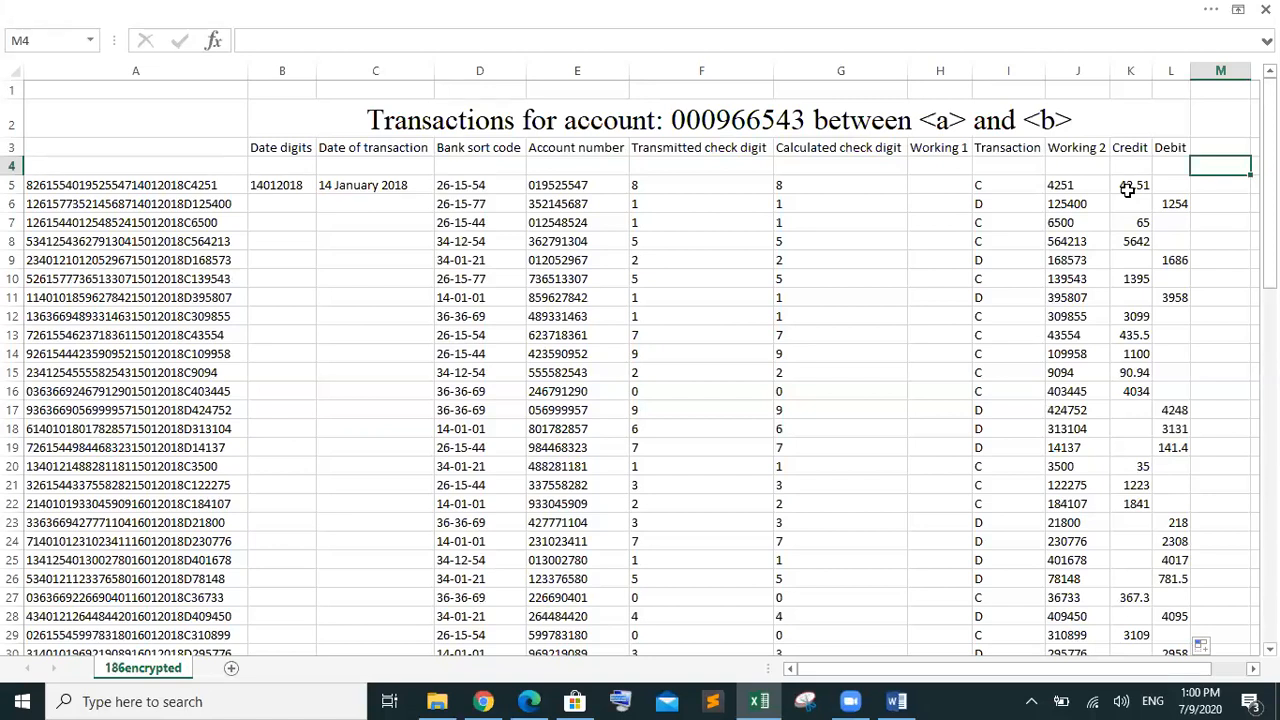
left_click(1127, 192)
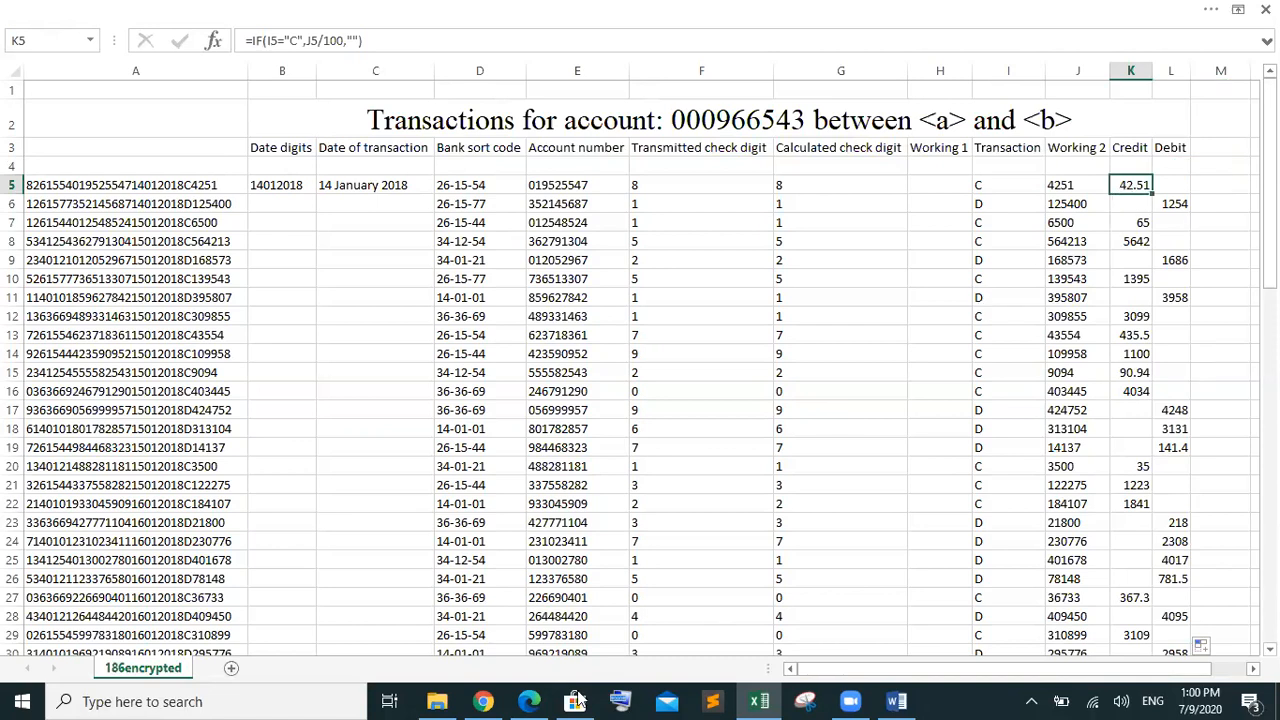
left_click(545, 699)
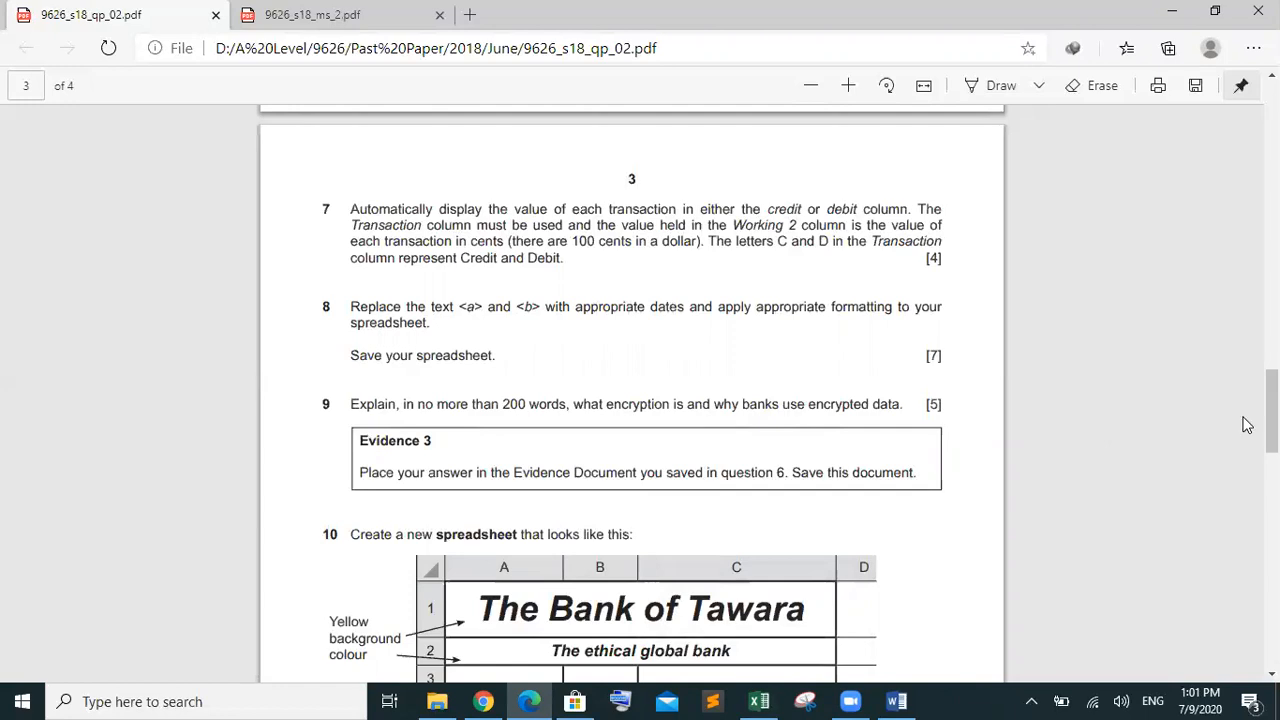
Return from the exam PDF to the transactions spreadsheet in Excel
left_click(757, 701)
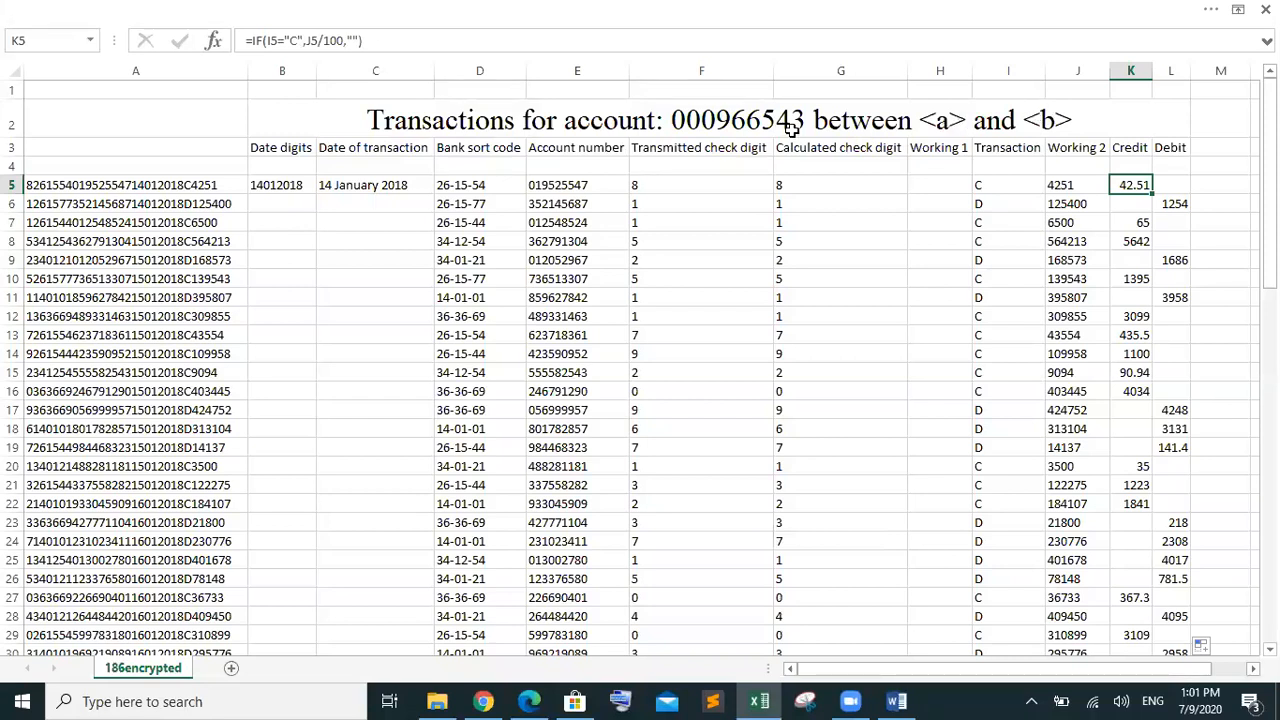
Copy the C5 date formula and the B5 date-digits formula down to row 80
left_click(417, 185)
left_click_drag(431, 190, 397, 157)
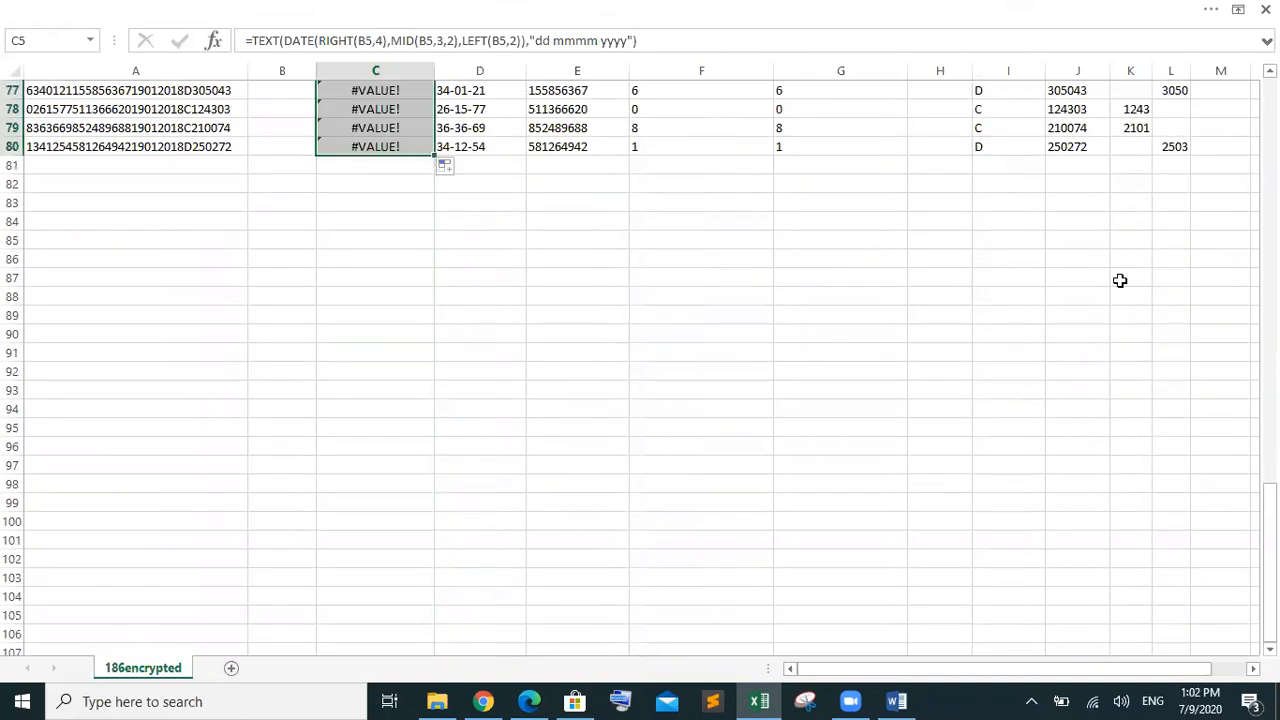
left_click_drag(1269, 530, 1209, 120)
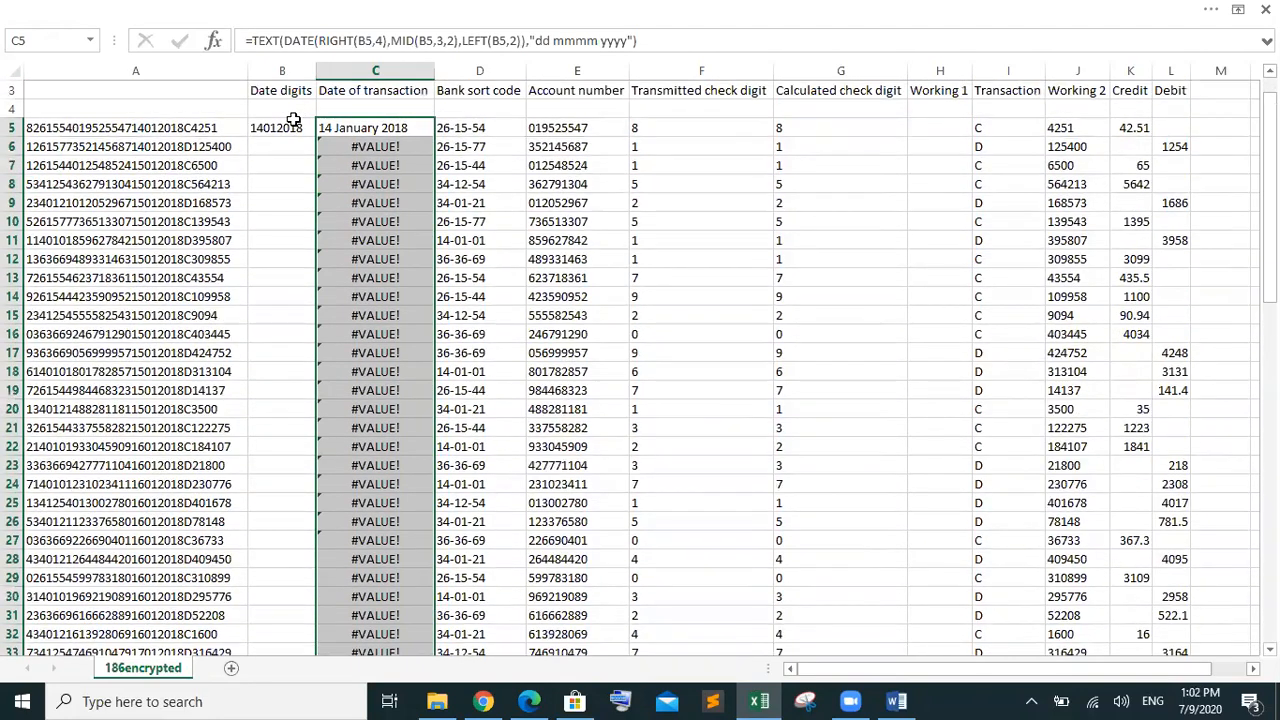
left_click(290, 128)
left_click_drag(313, 136, 318, 622)
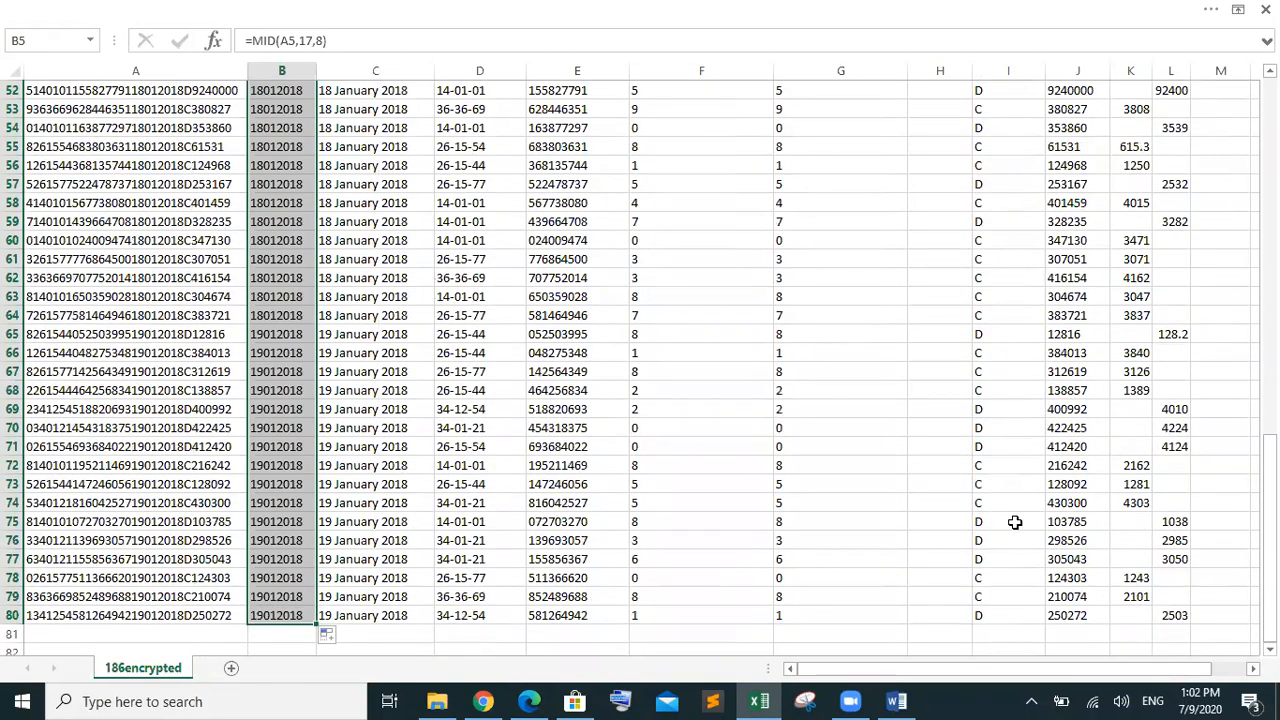
left_click(482, 557)
left_click_drag(1268, 527, 1190, 88)
scroll(640, 365, "up", 2)
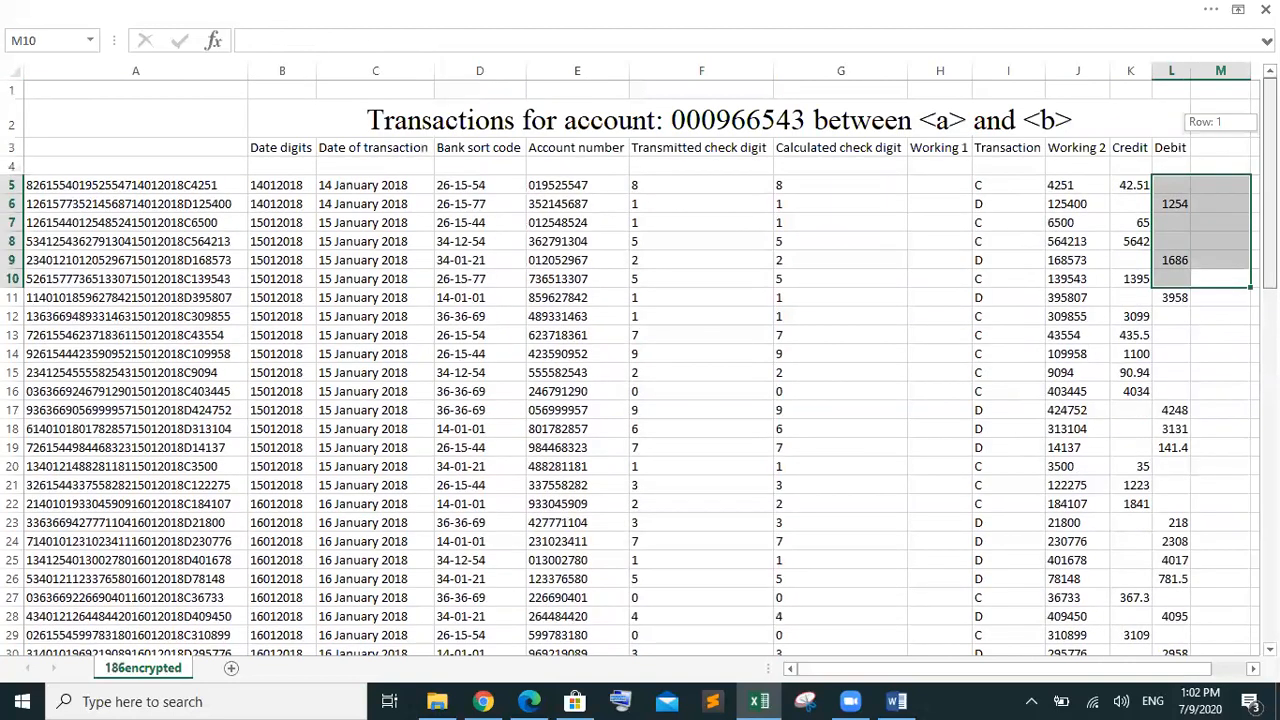
Select the whole of C5's date formula in the formula bar
left_click(389, 184)
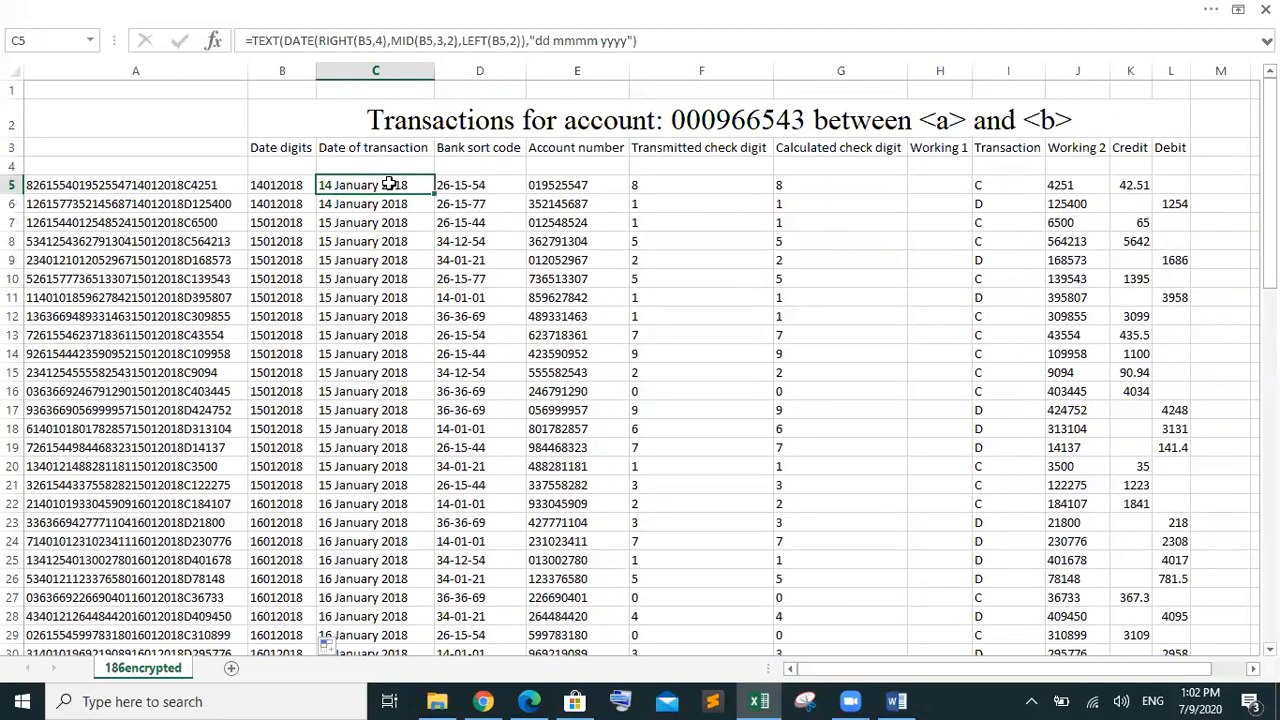
left_click_drag(638, 40, 247, 35)
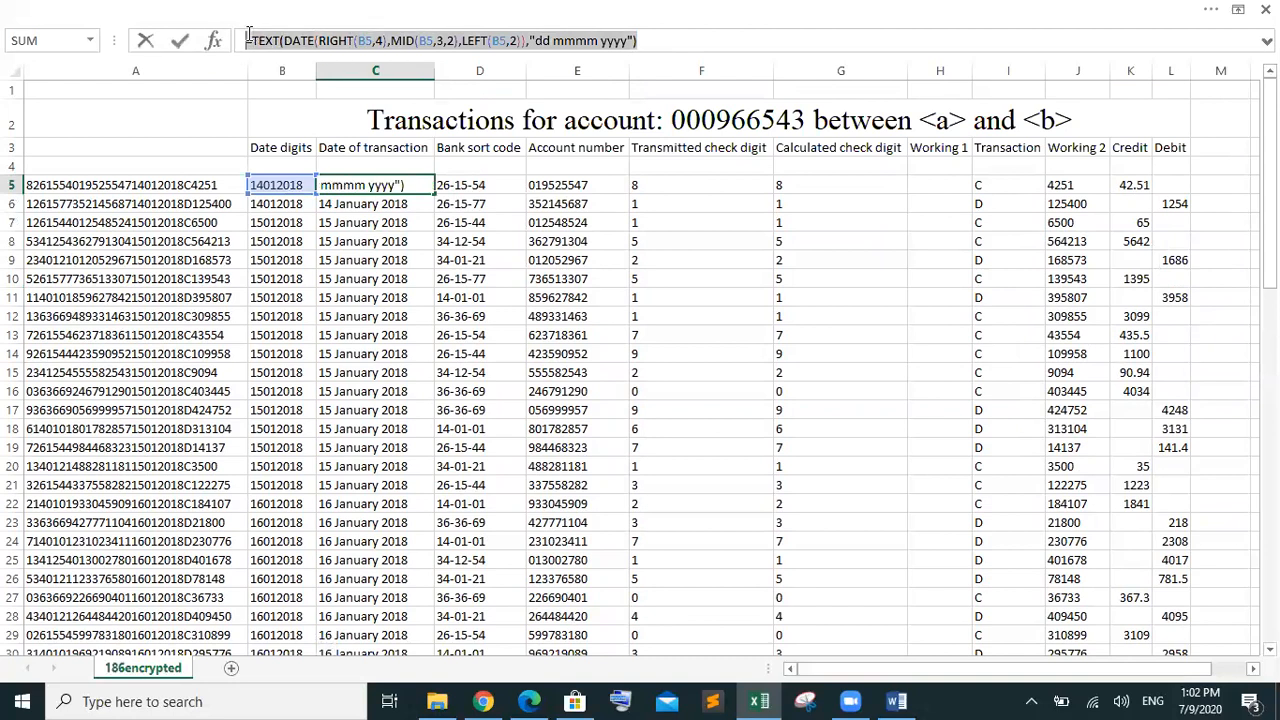
left_click(648, 36)
left_click_drag(648, 36, 253, 44)
Cancel the C5 edit and paste the date formula text over <a> in title B2
left_click(958, 121)
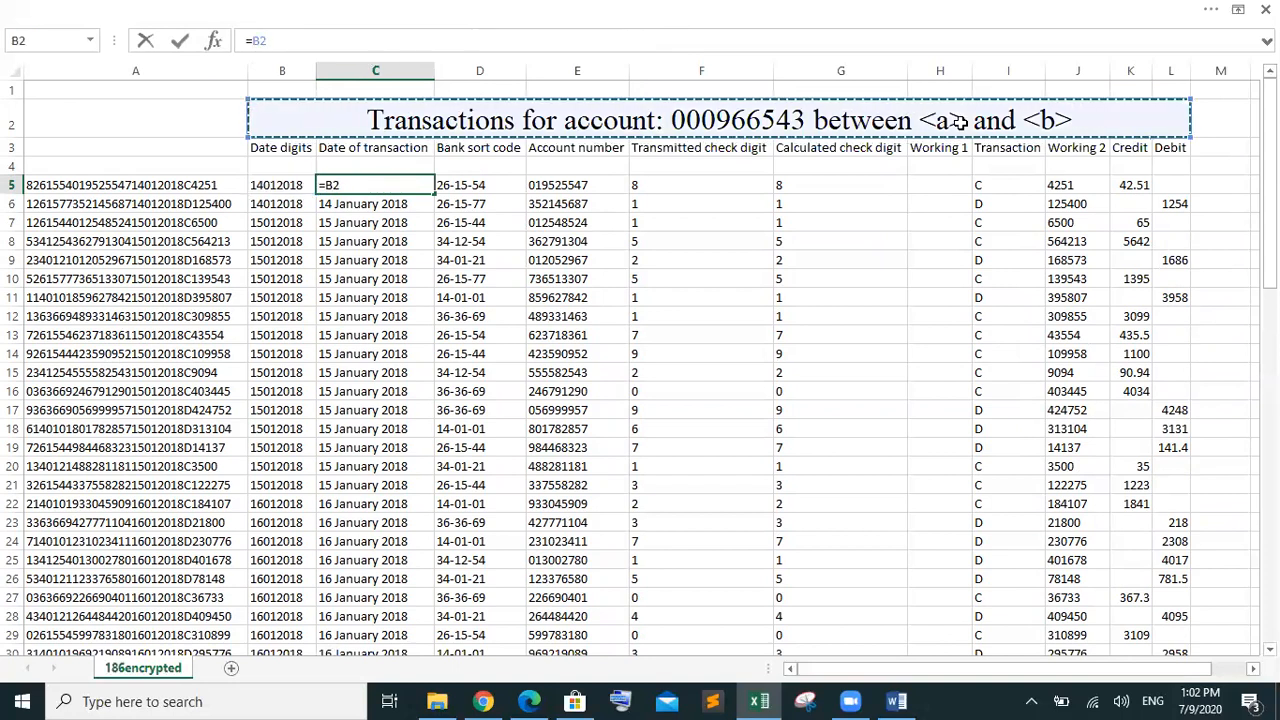
key("Escape")
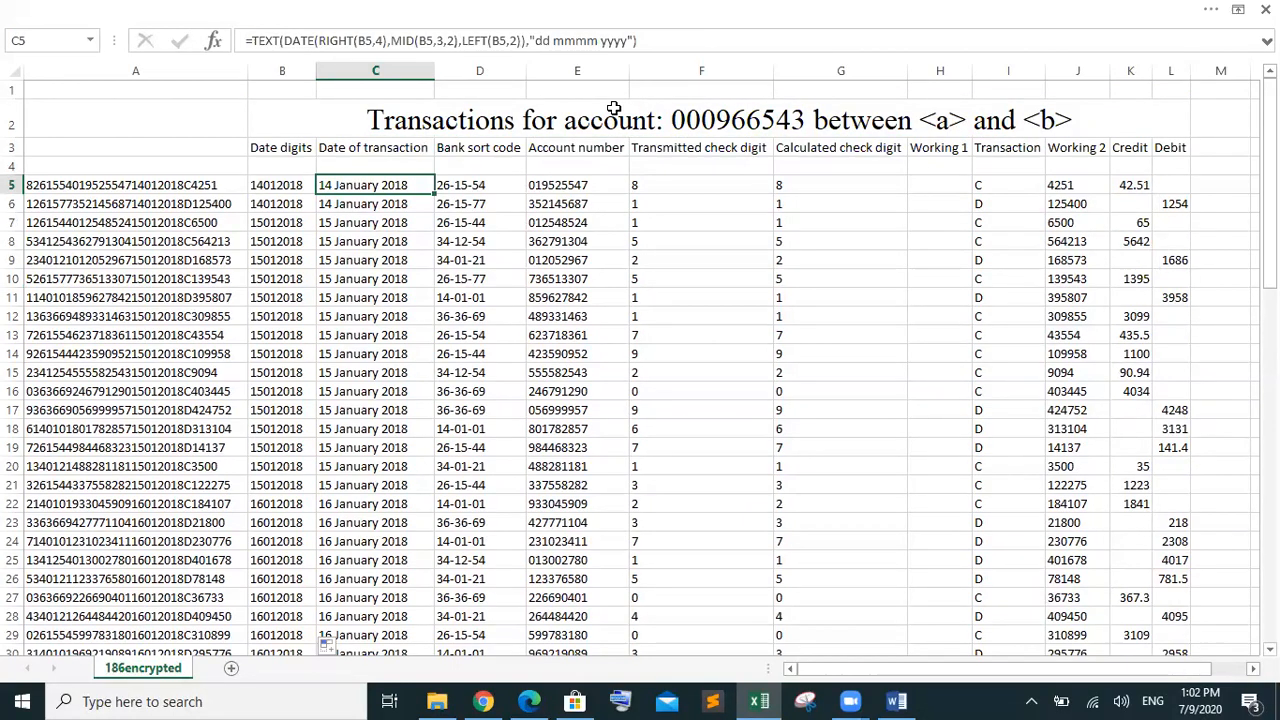
left_click(961, 123)
double_click(965, 120)
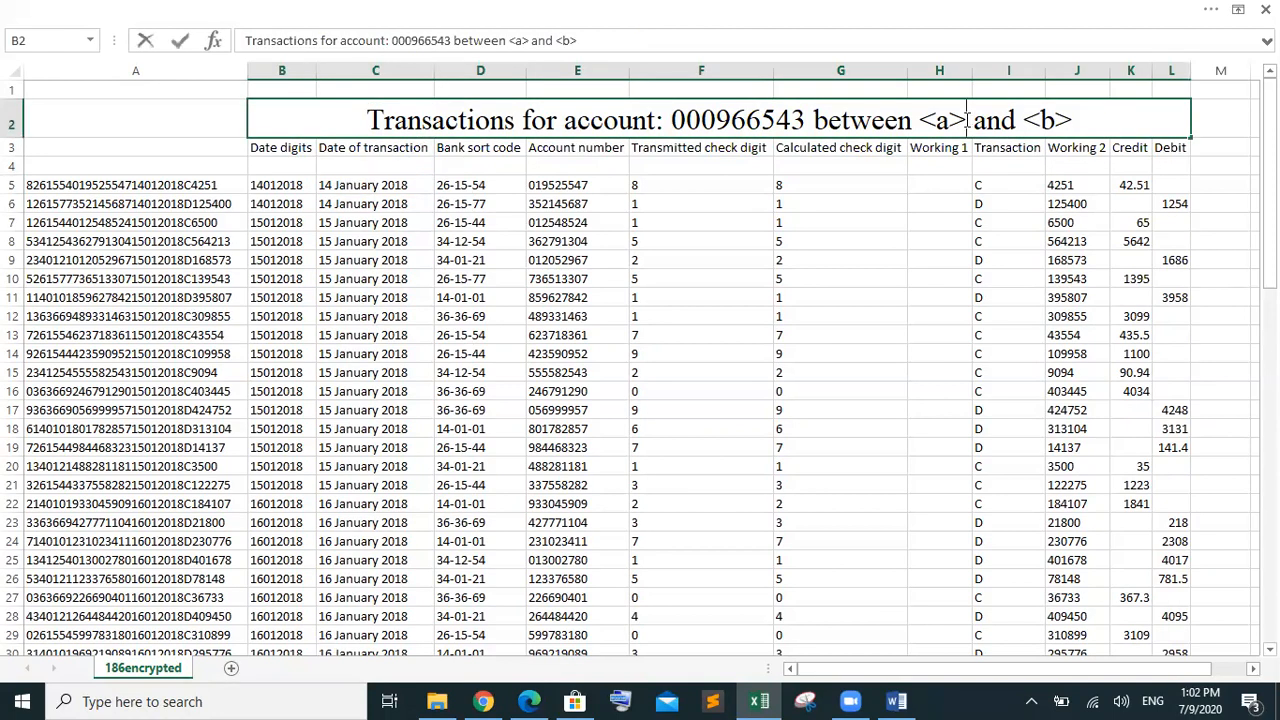
left_click_drag(966, 120, 920, 120)
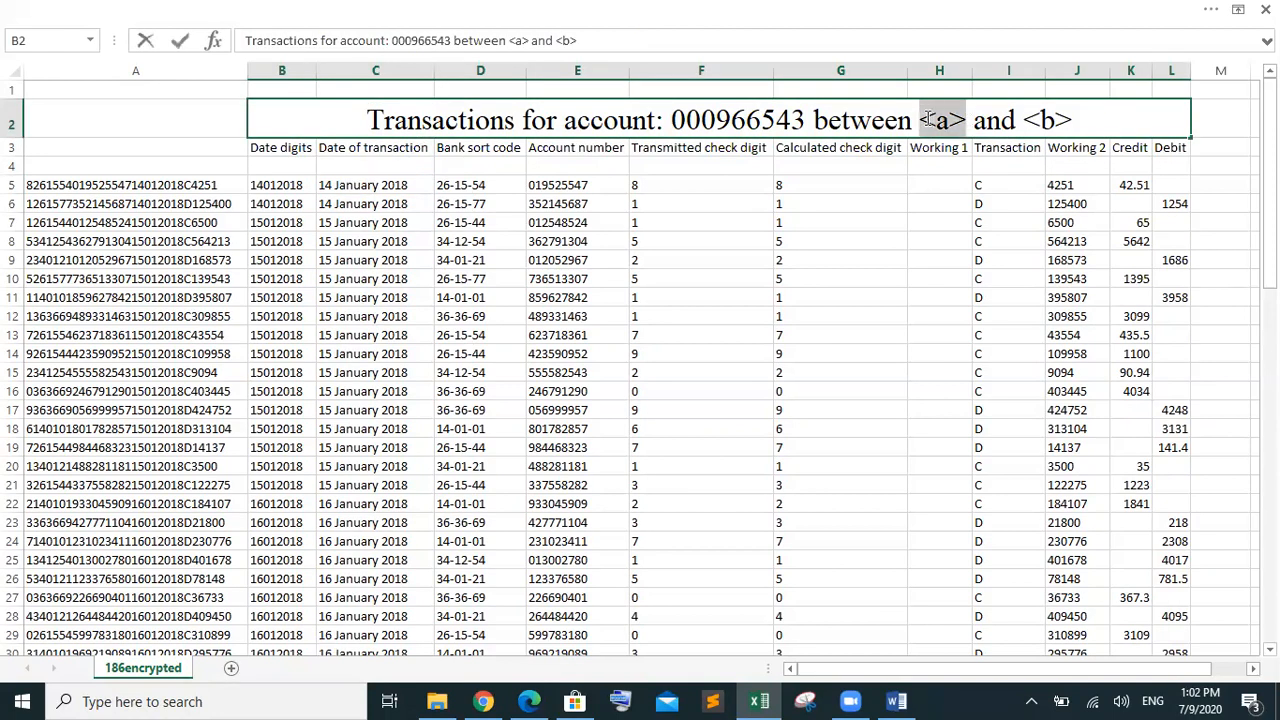
key("ctrl+v")
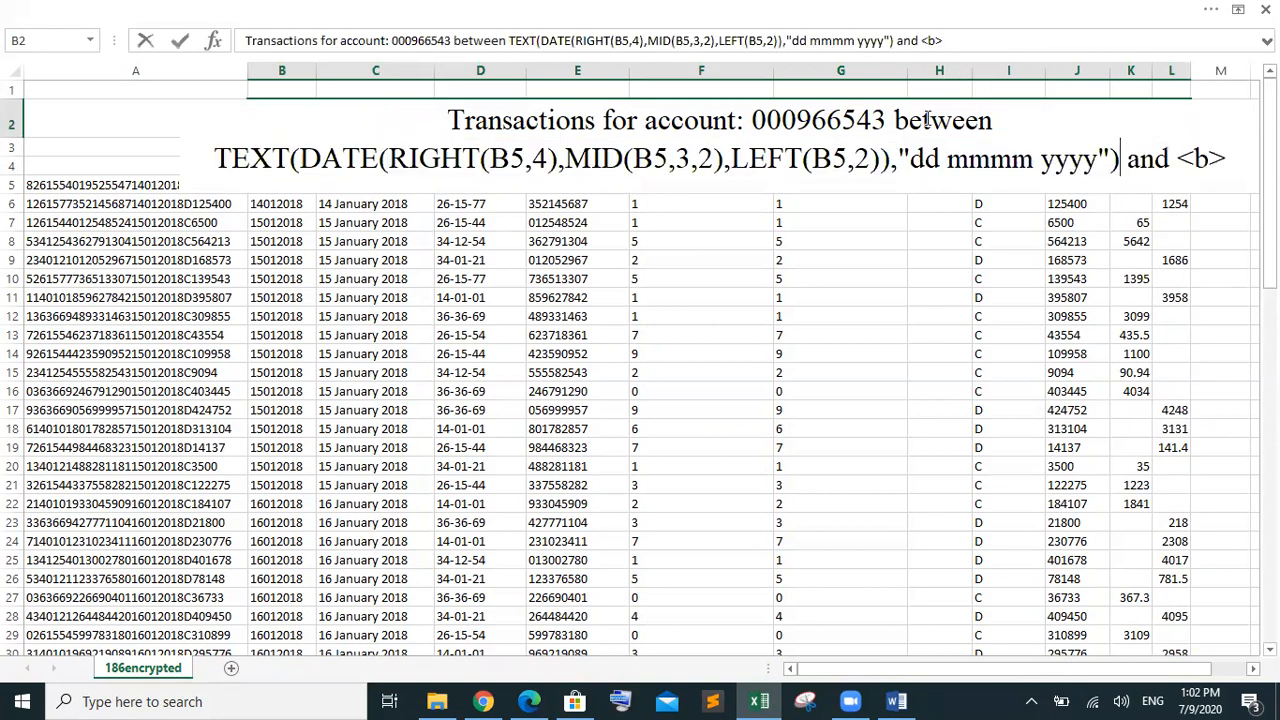
key("Return")
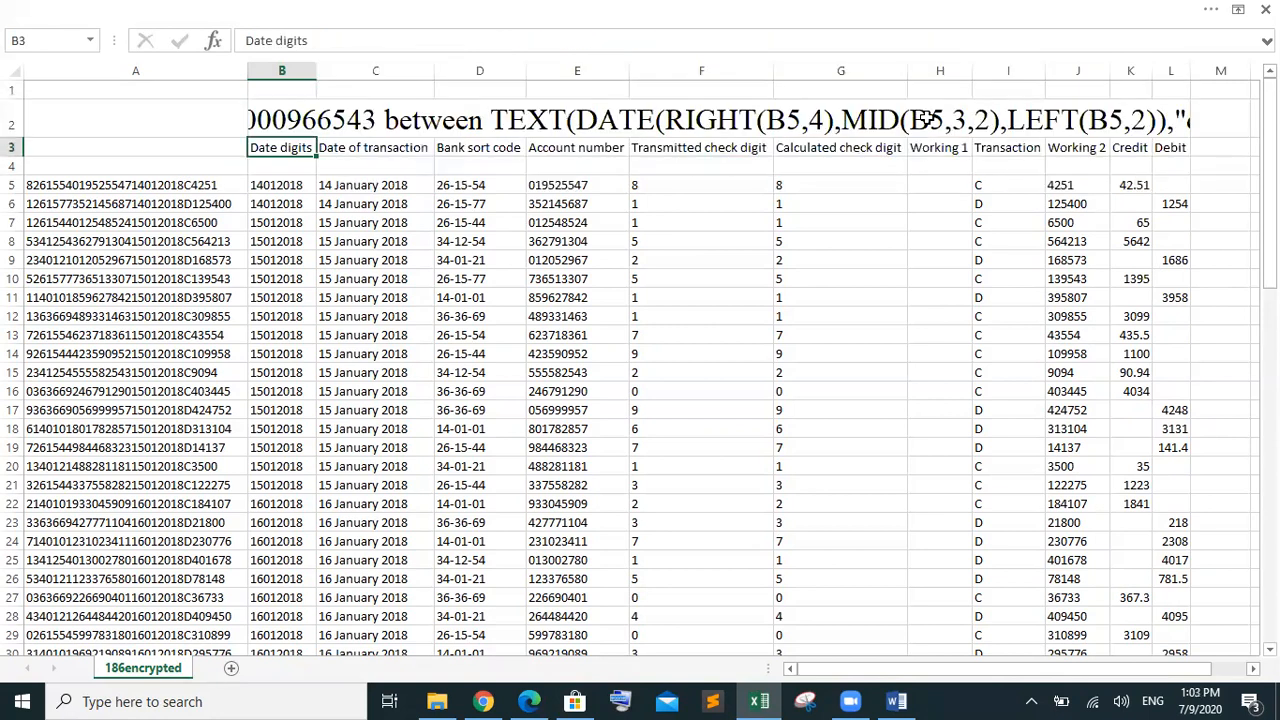
Re-edit the B2 title and delete the pasted formula text from it
left_click(512, 121)
double_click(512, 121)
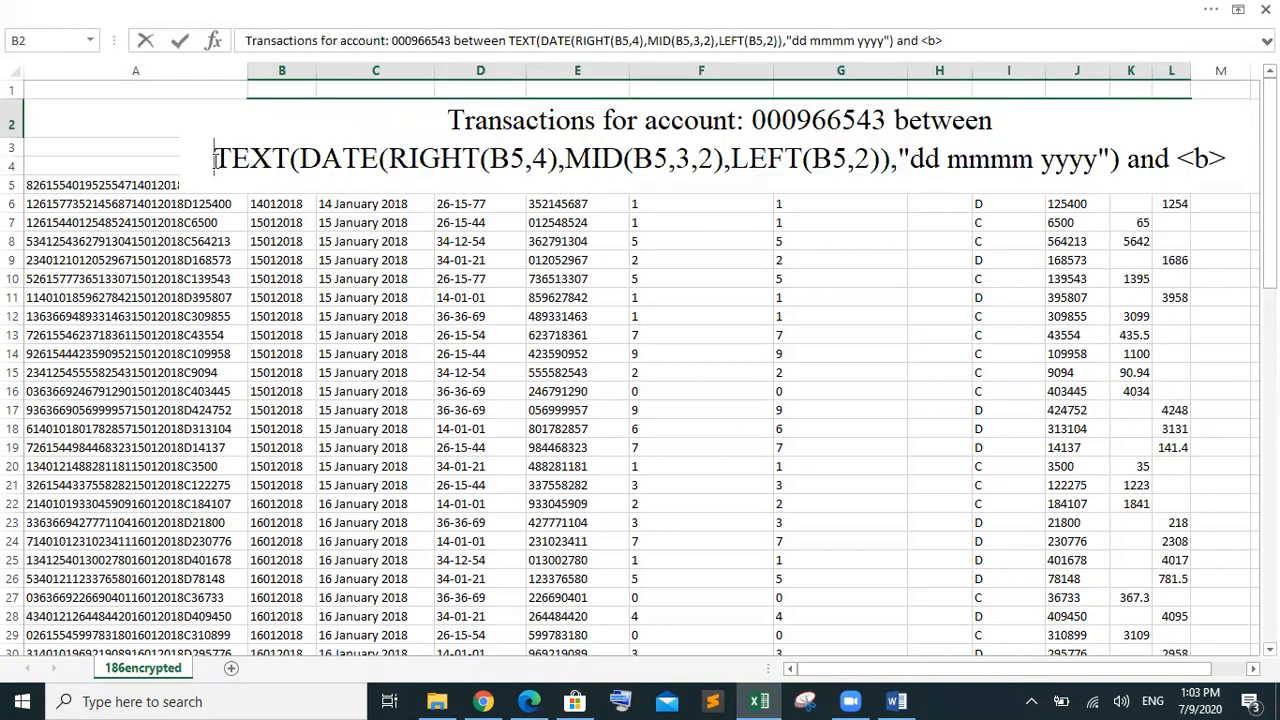
type("=")
key("Return")
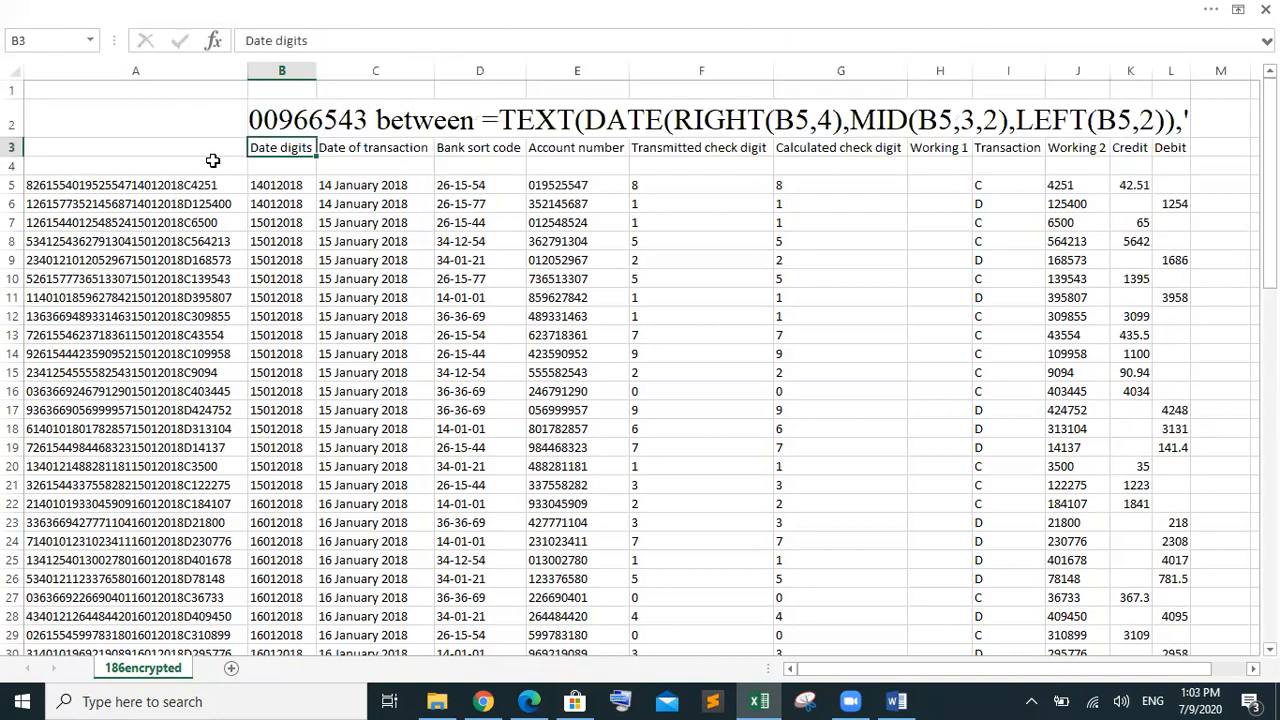
double_click(533, 120)
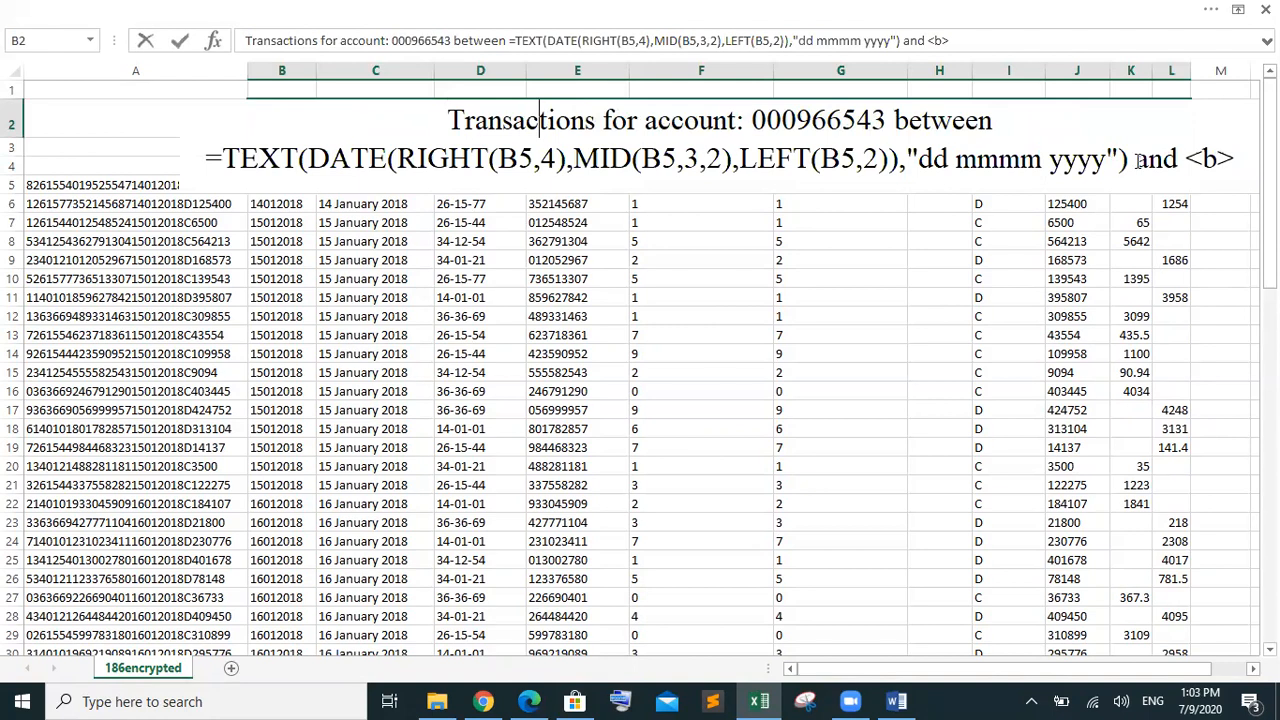
left_click_drag(1128, 160, 333, 176)
left_click_drag(262, 173, 209, 175)
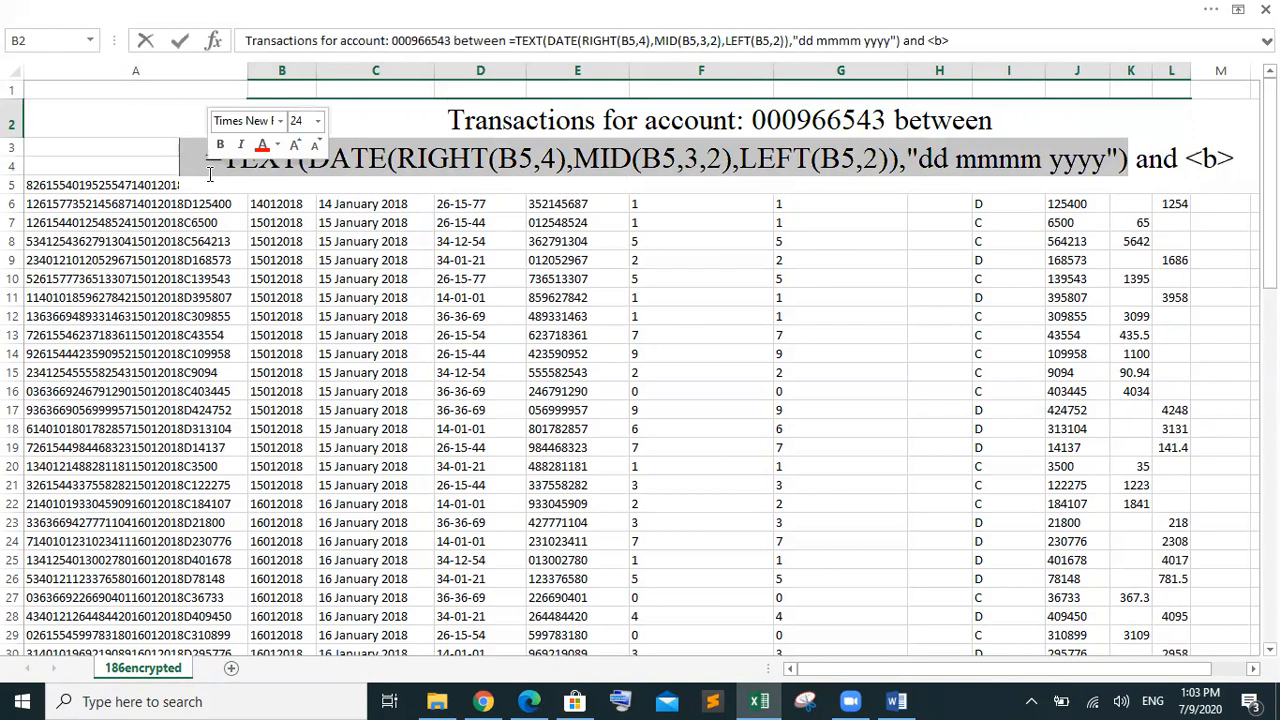
key("Delete")
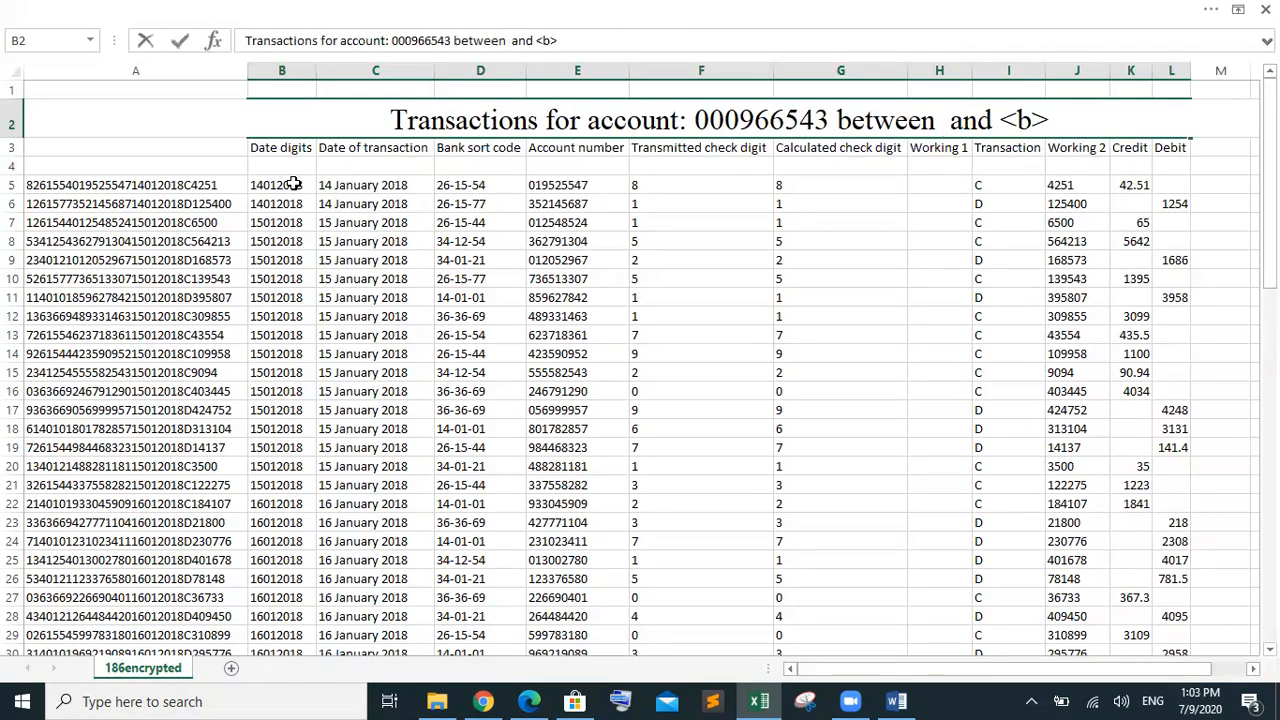
Copy the date in C5 and type 14 January 2018 where <a> was in the title
left_click(398, 185)
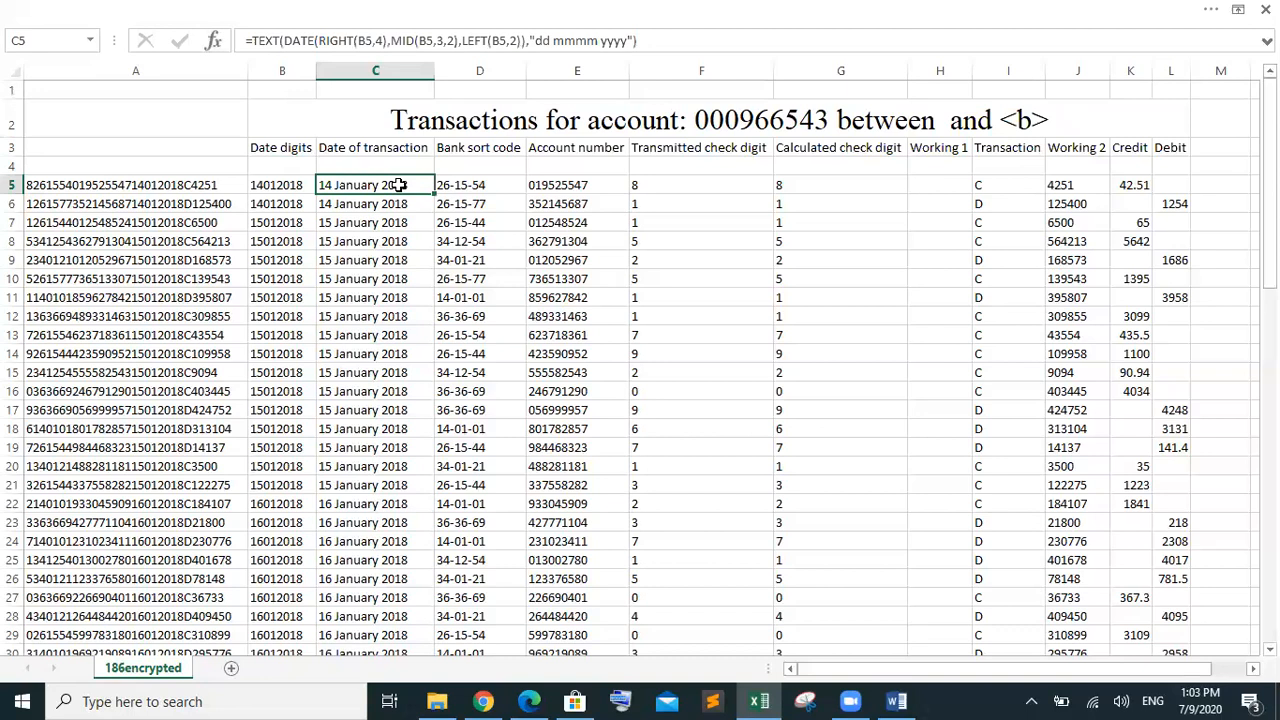
key("ctrl+c")
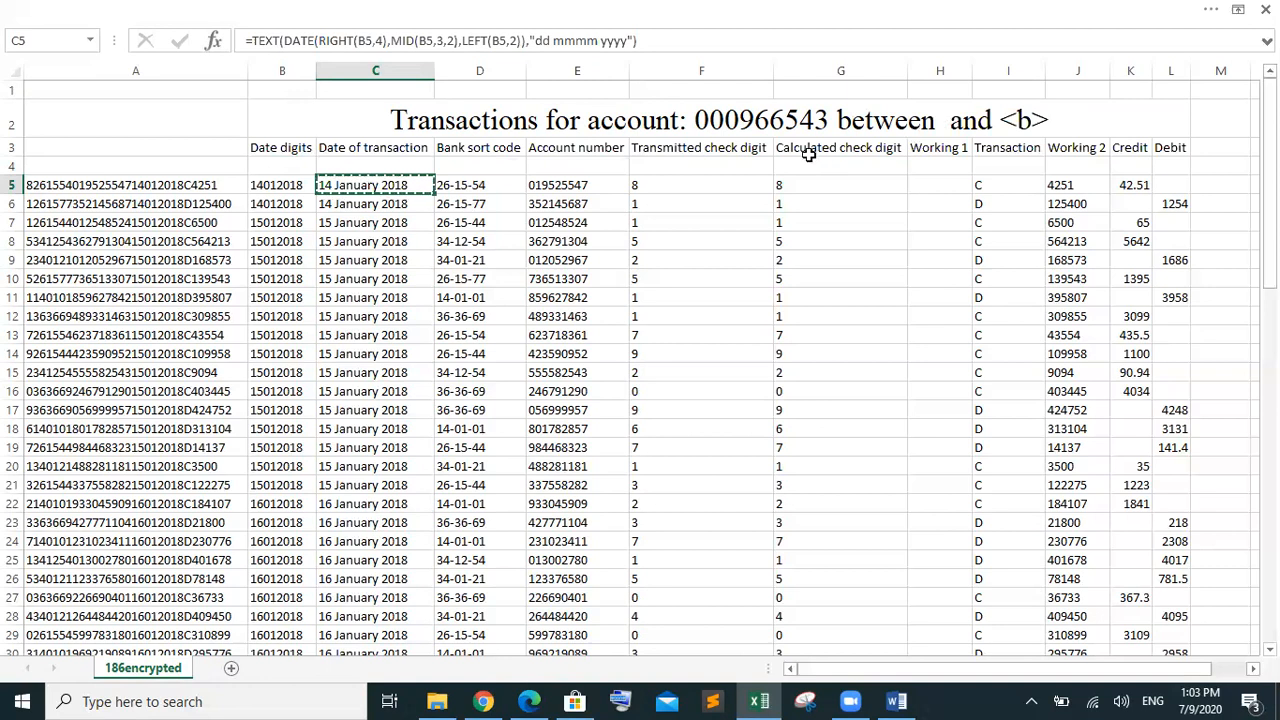
left_click(930, 124)
double_click(930, 124)
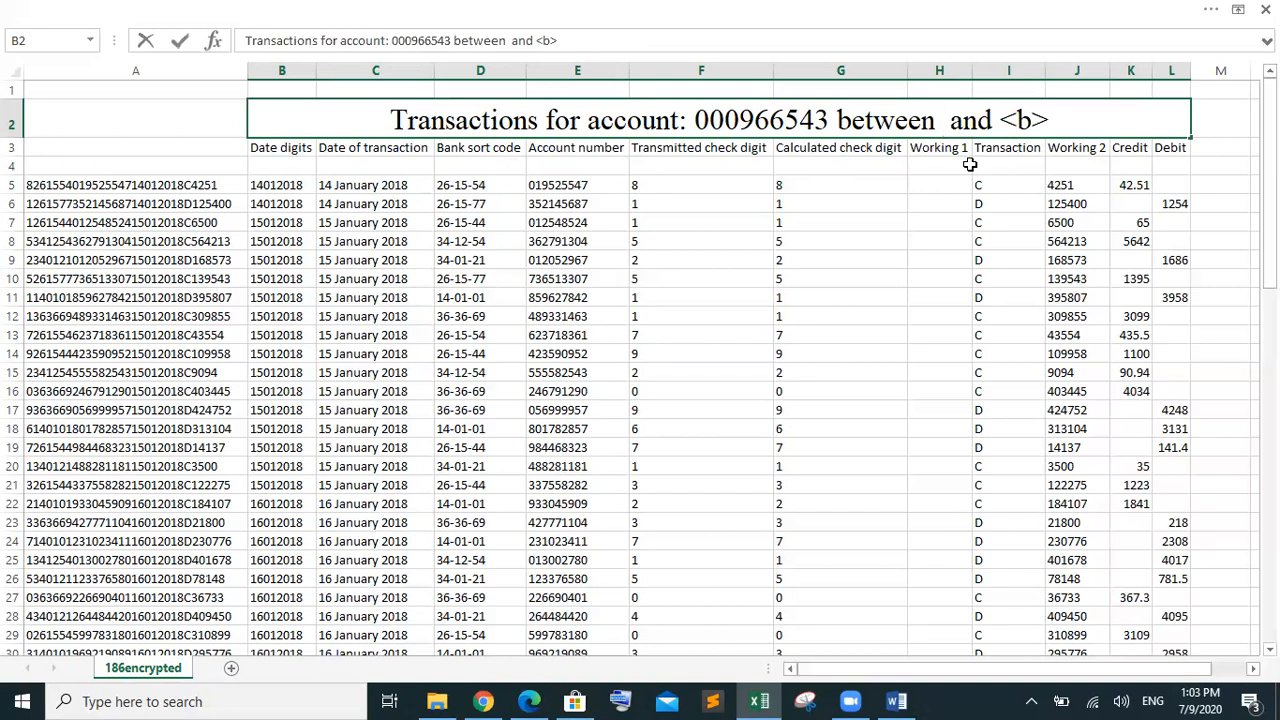
type("14 ")
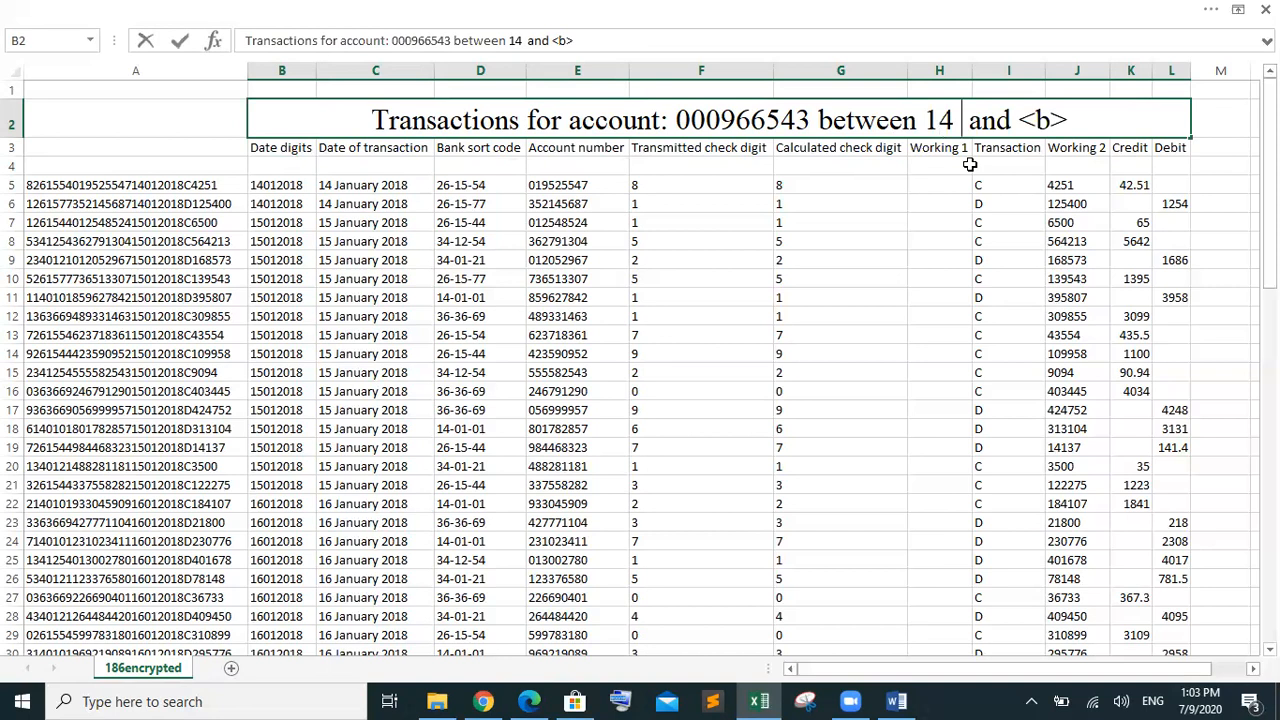
type("H")
key("BackSpace")
type("Jan")
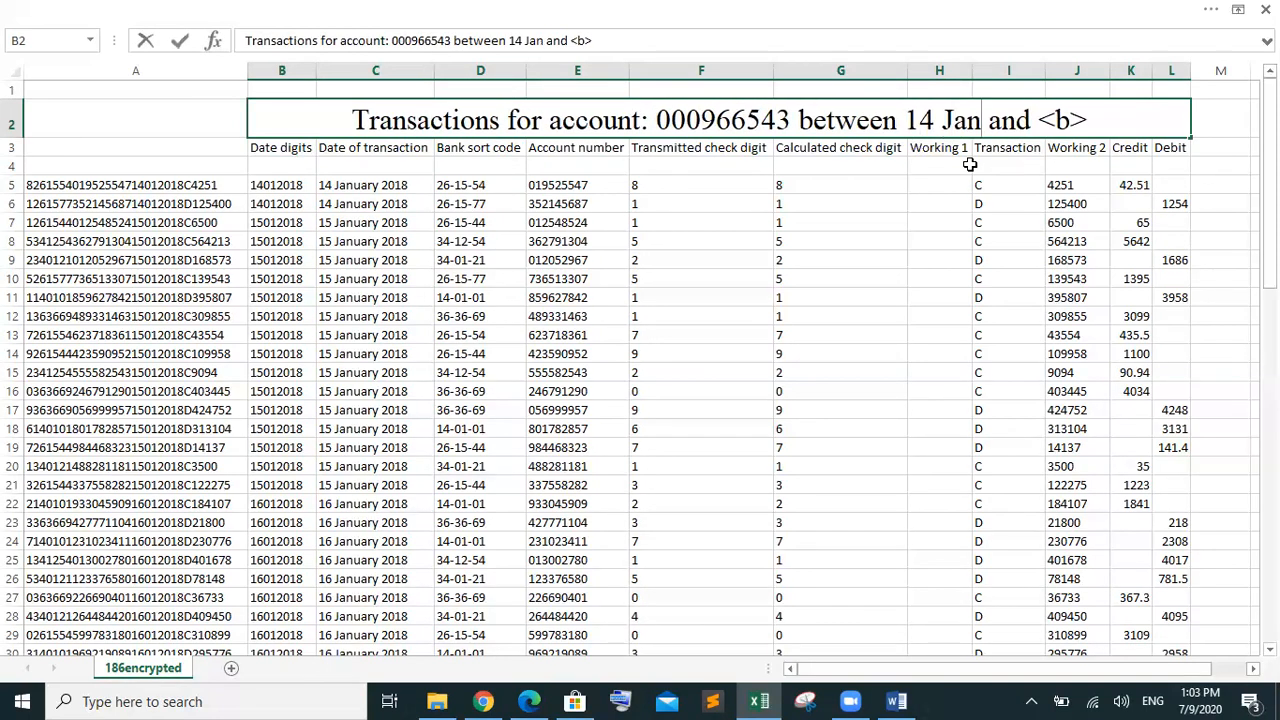
type("uary ")
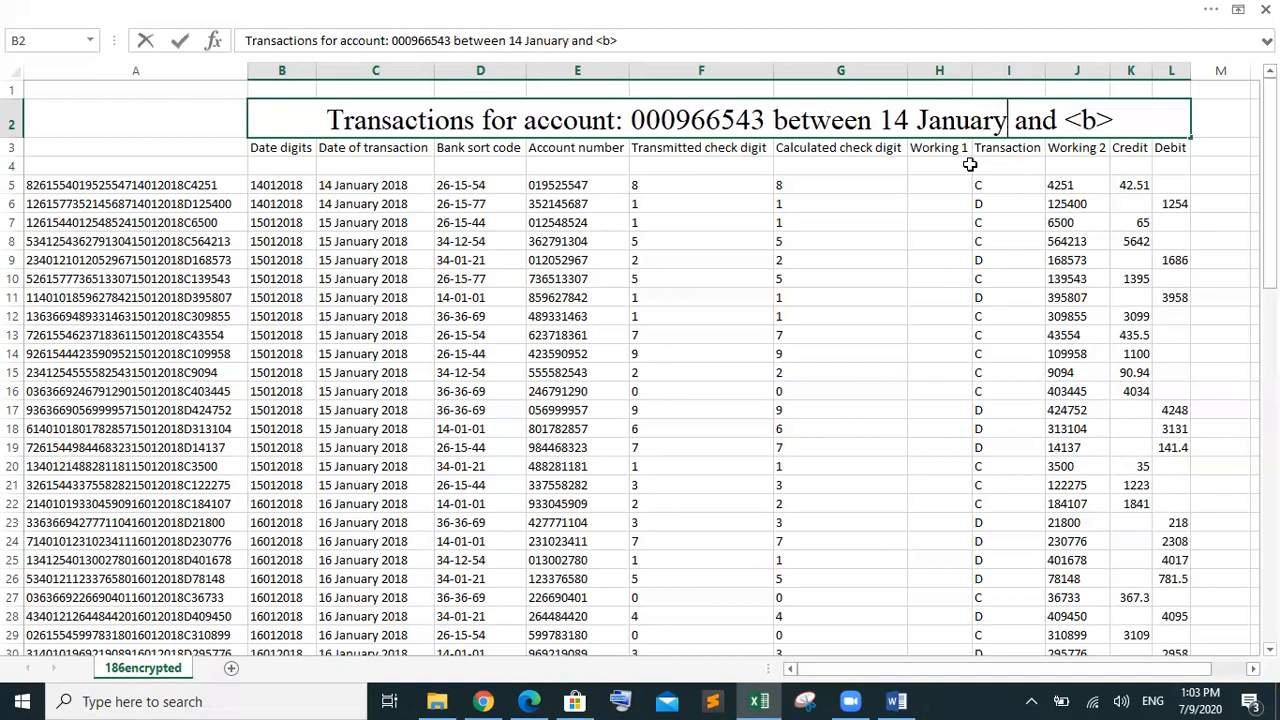
type("2018")
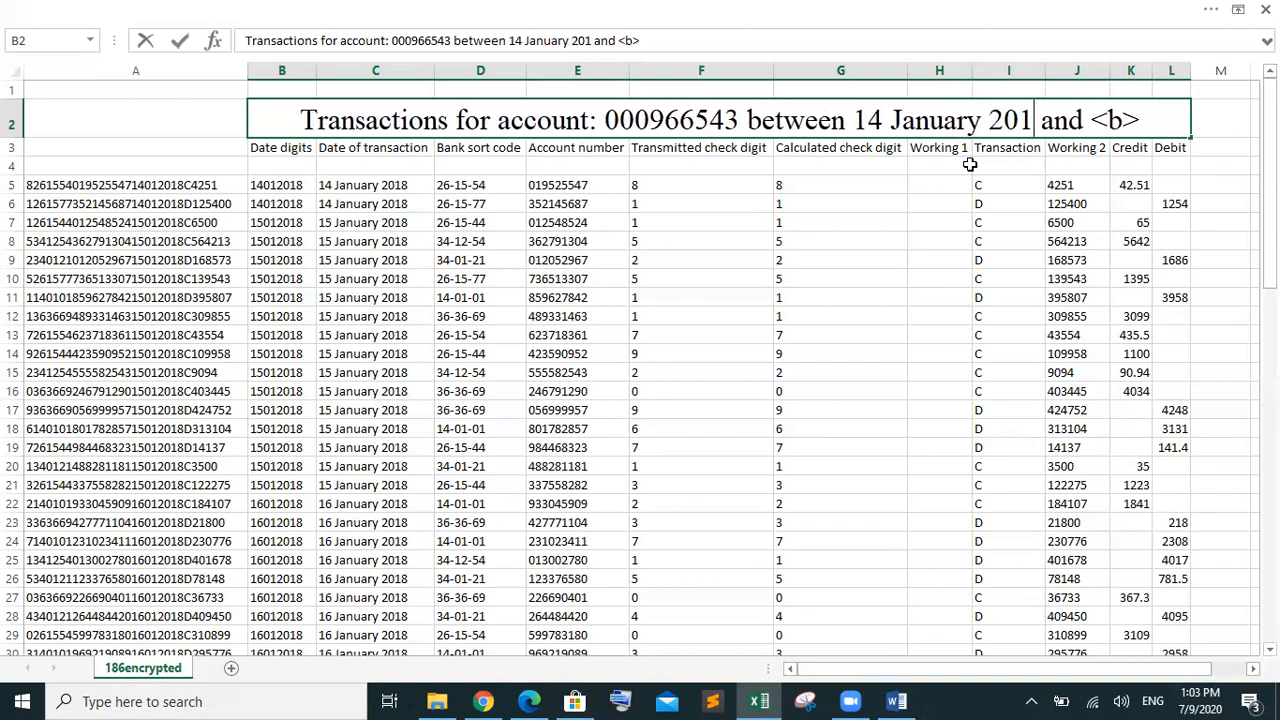
left_click(1146, 118)
Paste 14 January 2018 over <b> in the title and change the day to 19
left_click(1100, 118, "shift")
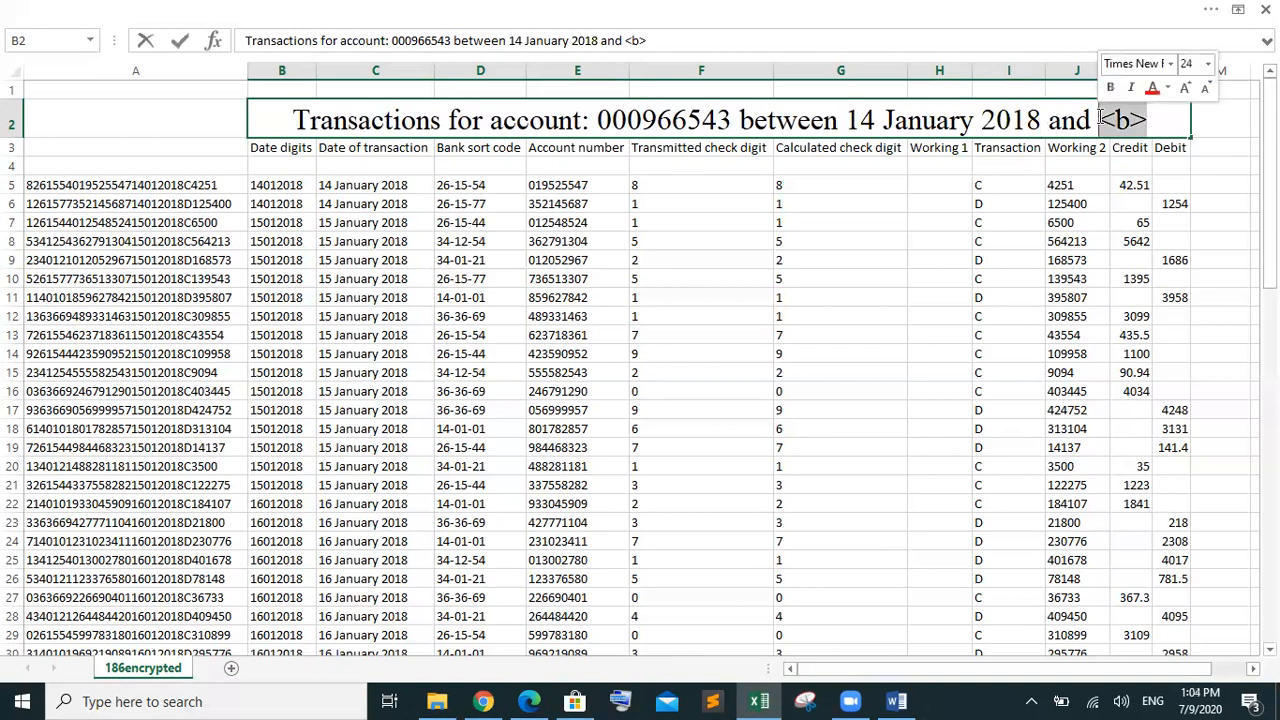
left_click_drag(1269, 147, 1269, 116)
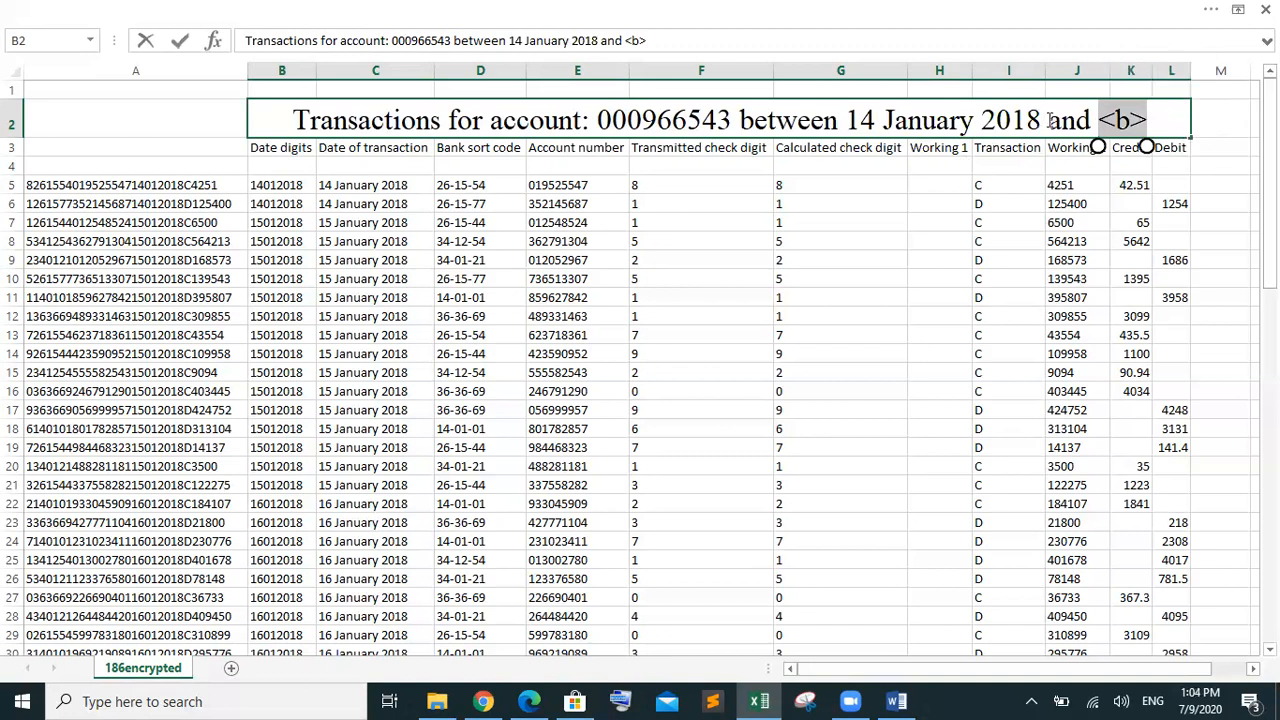
left_click_drag(1042, 120, 851, 120)
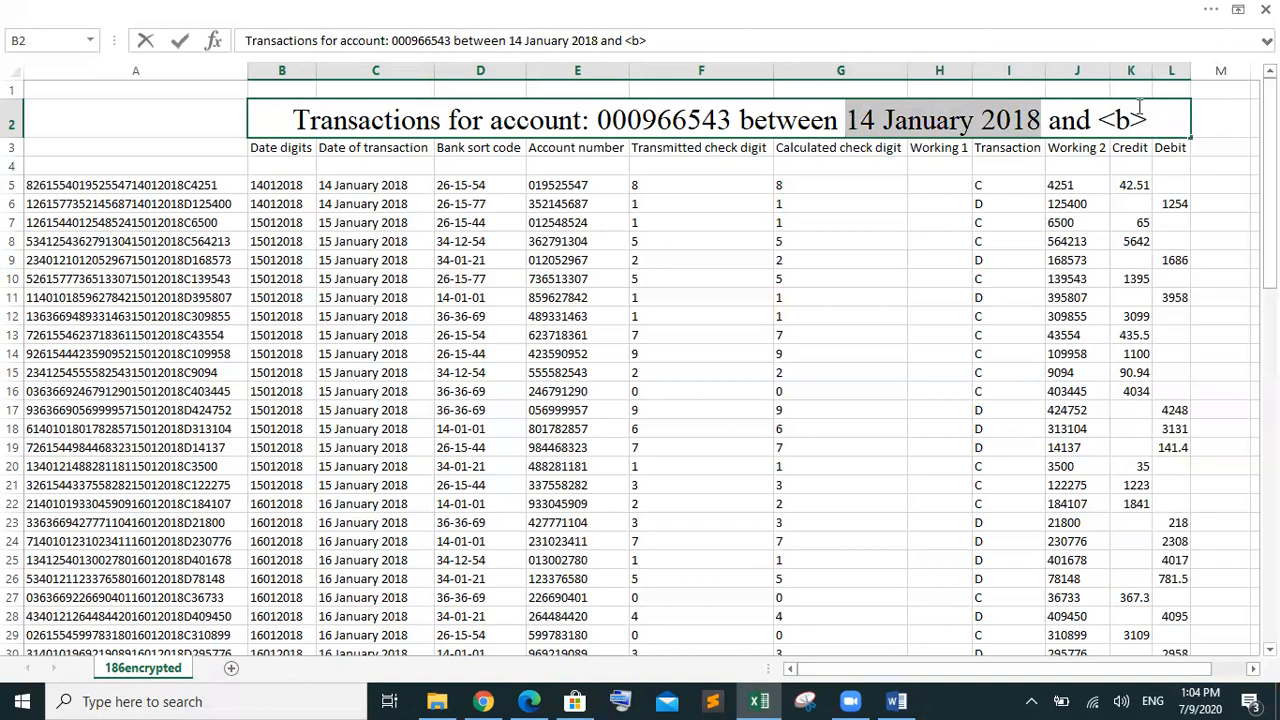
left_click_drag(1146, 118, 1101, 116)
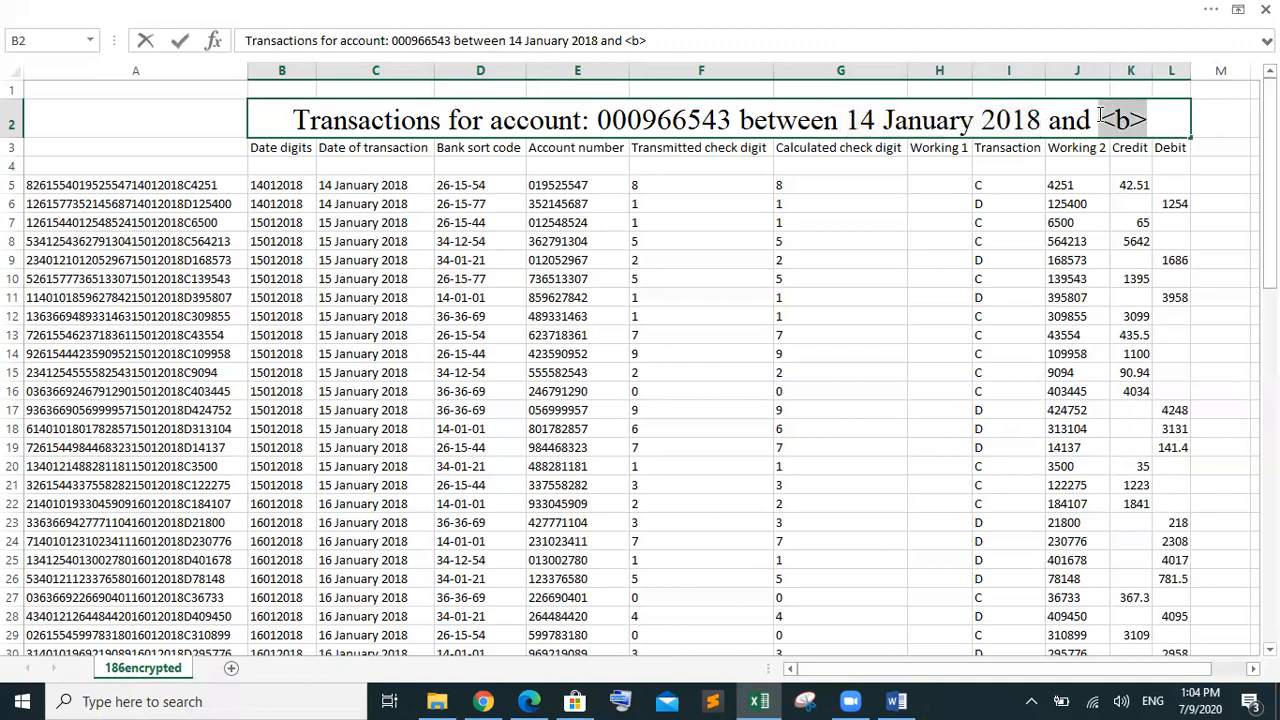
key("ctrl+v")
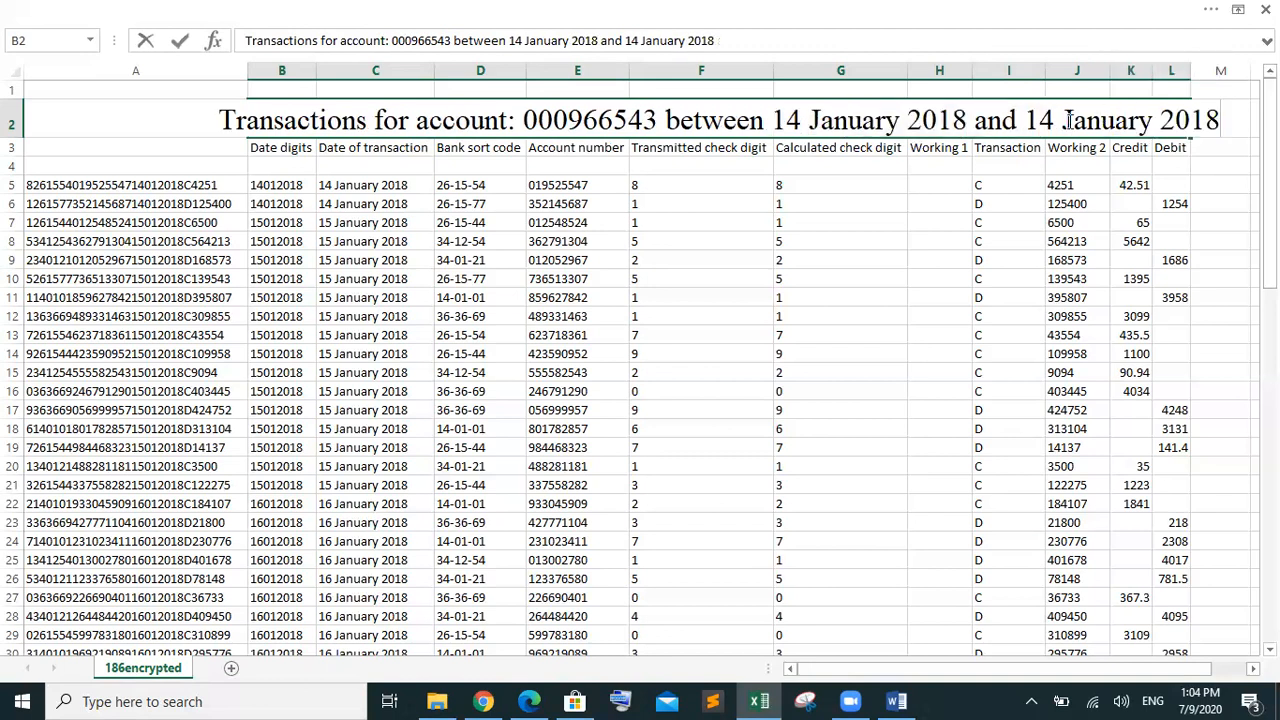
key("BackSpace")
type("9")
Confirm the title edit, glance at the exam paper in Edge, and return to Excel
left_click(878, 254)
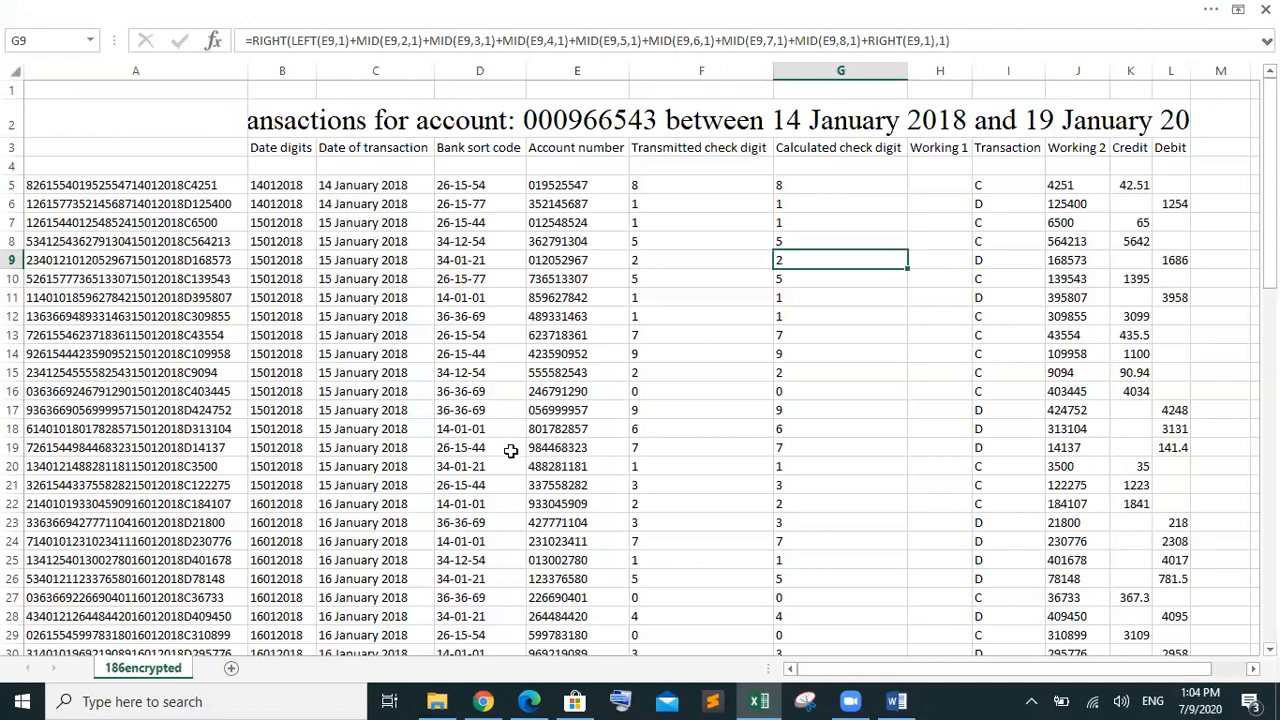
left_click(530, 700)
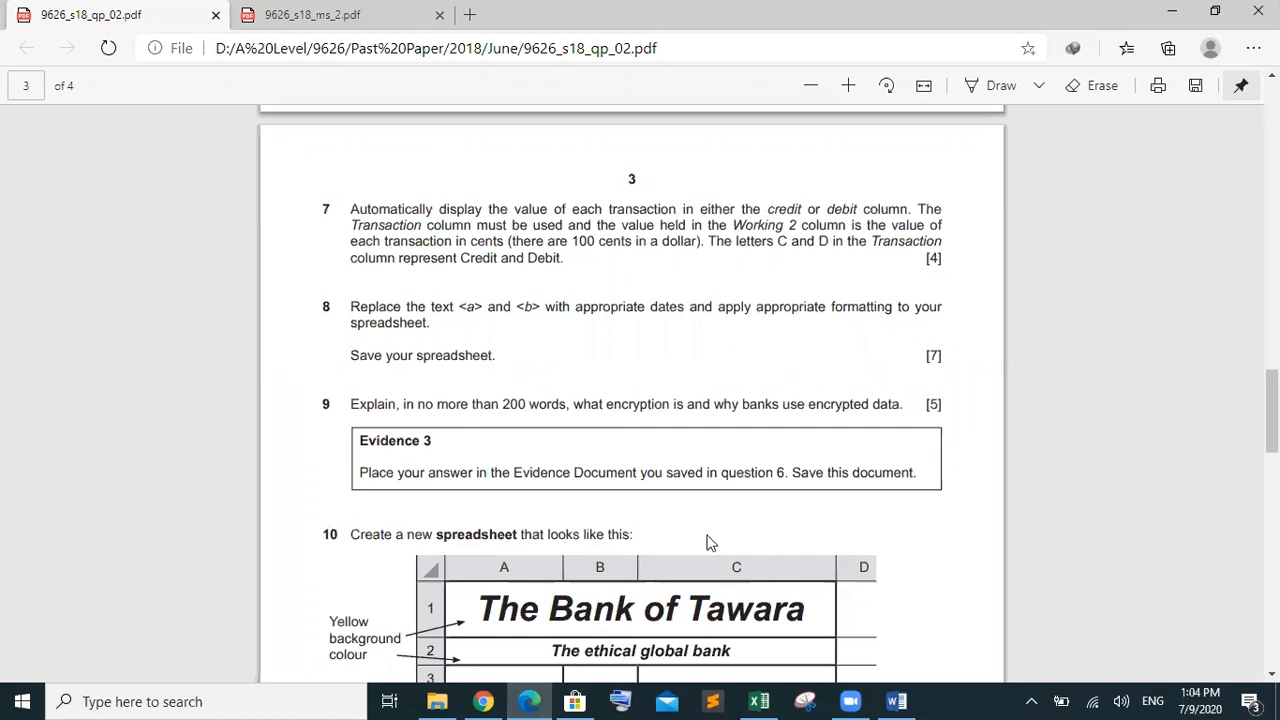
left_click(759, 701)
left_click(17, 73)
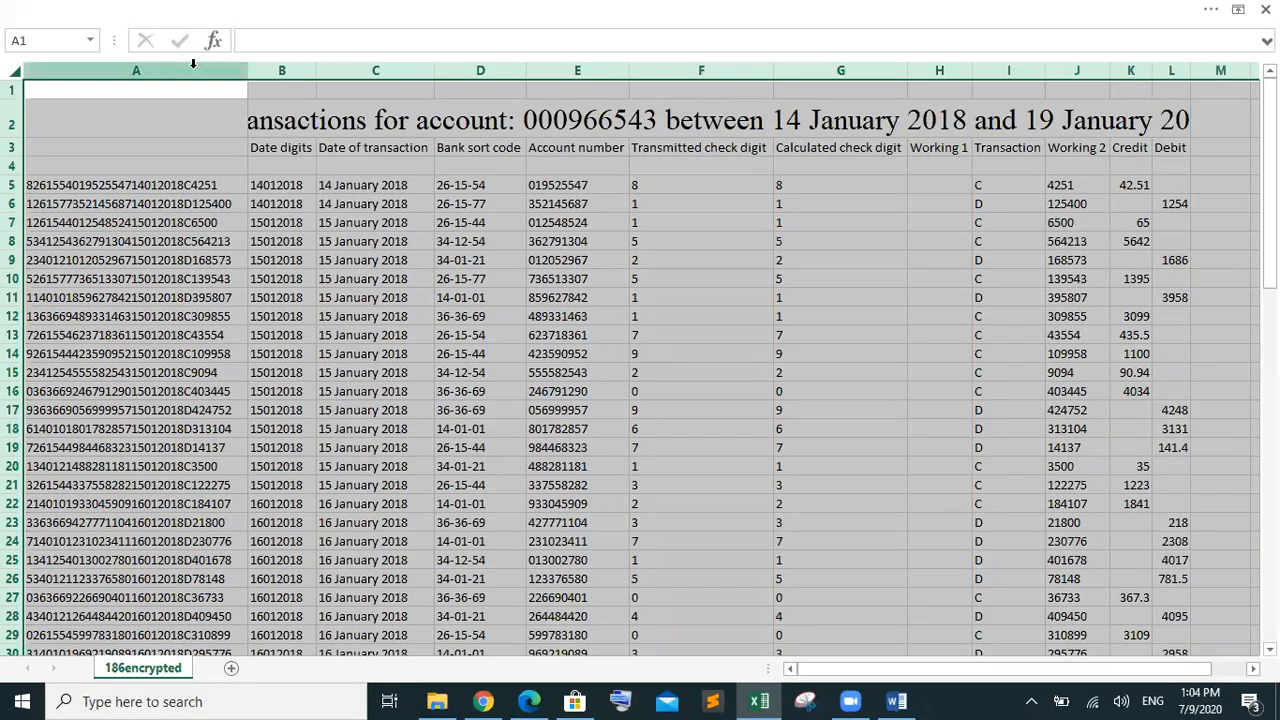
left_click_drag(248, 72, 248, 72)
double_click(248, 72)
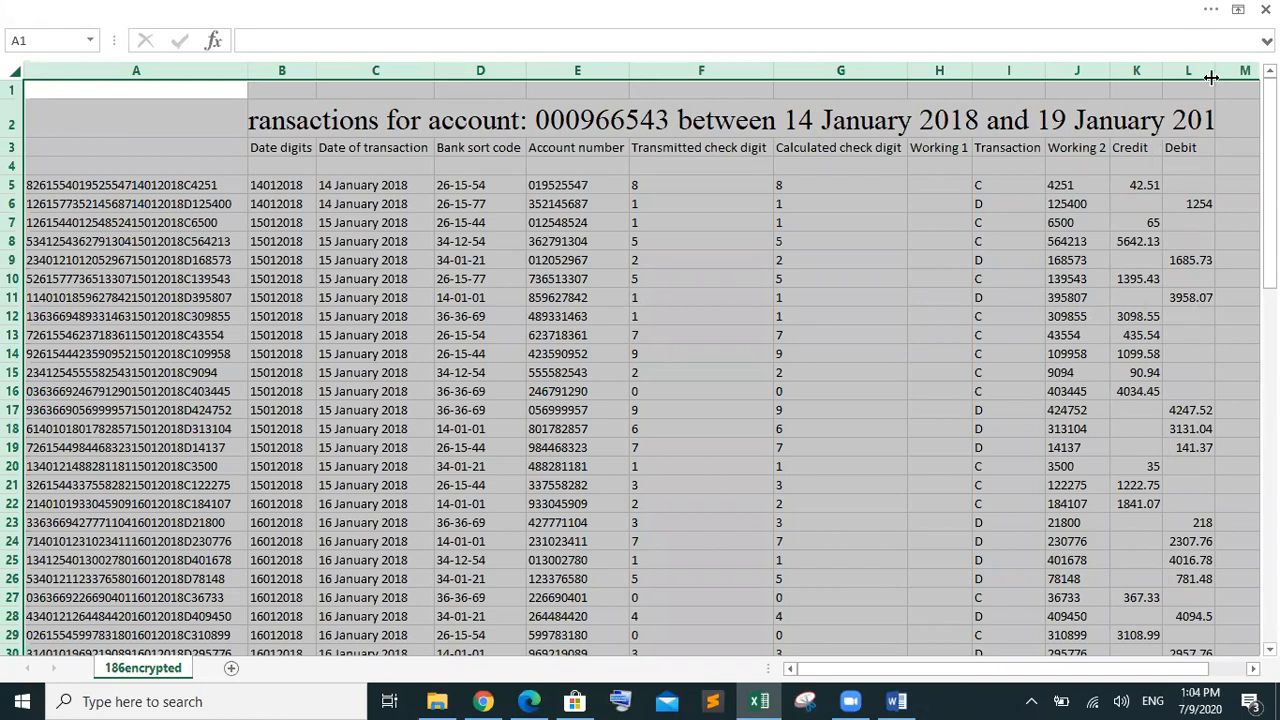
left_click_drag(1215, 76, 1249, 78)
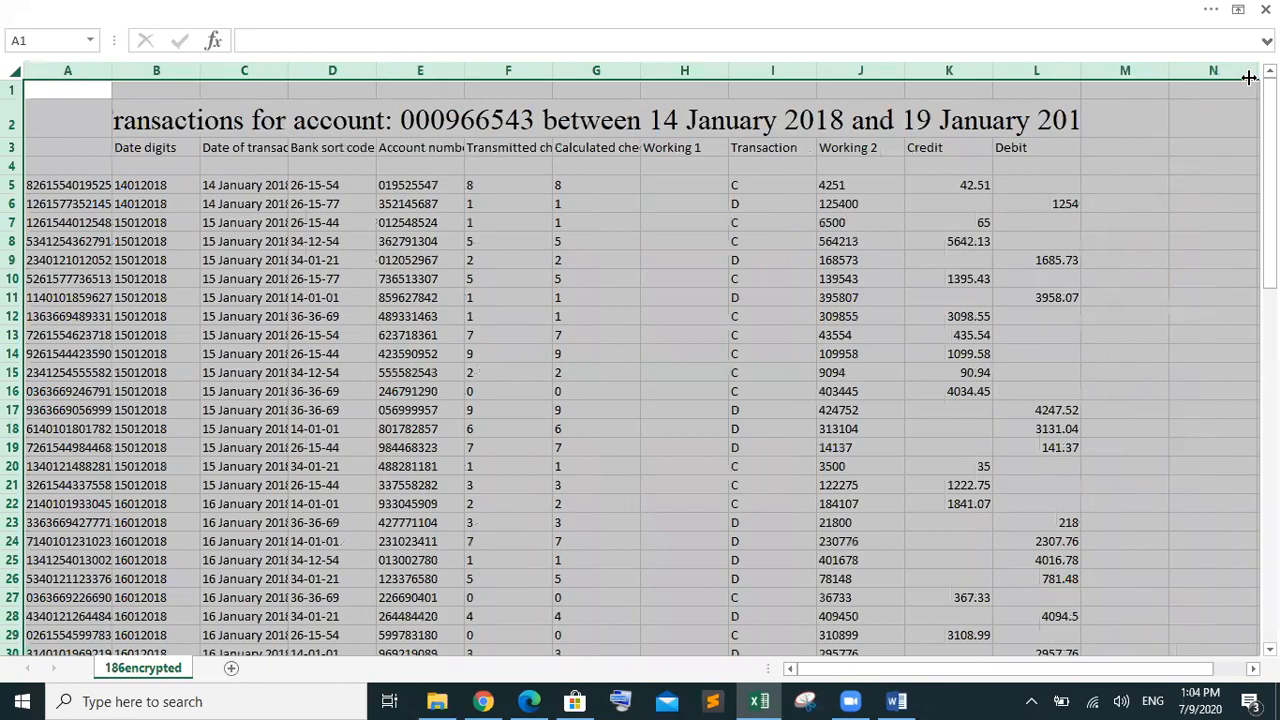
left_click_drag(1081, 70, 1137, 70)
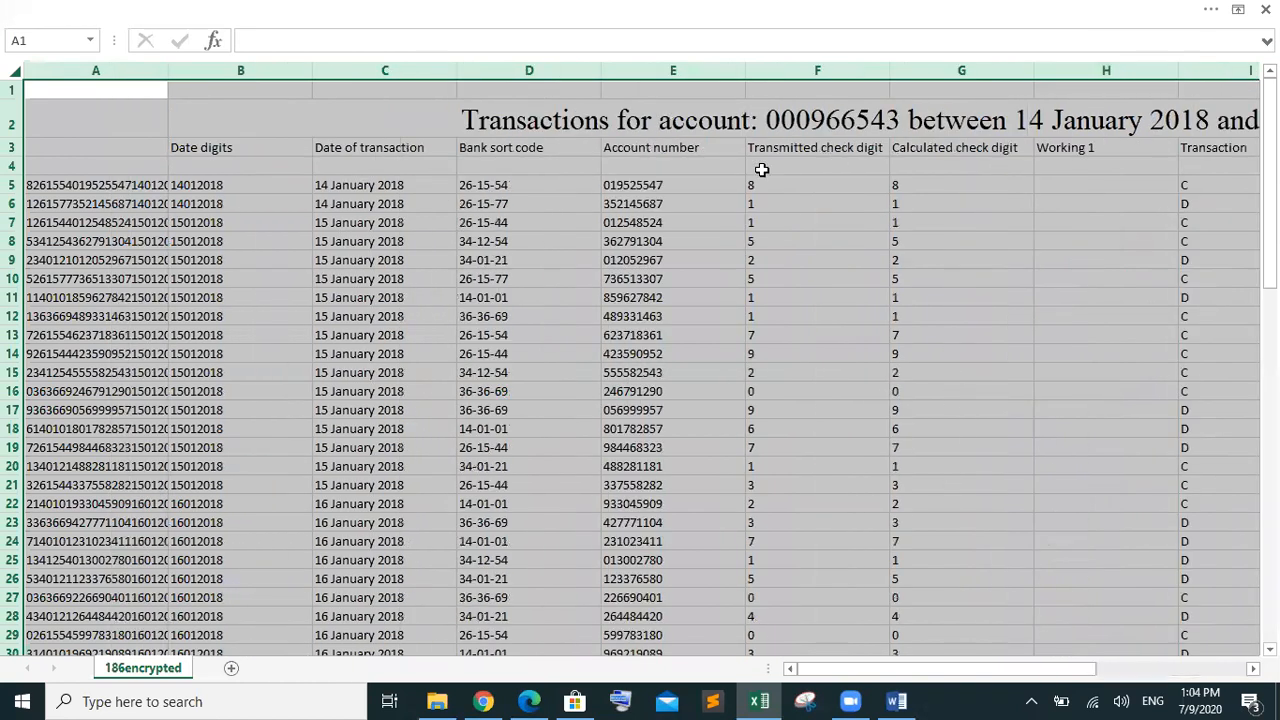
left_click_drag(867, 672, 995, 674)
left_click(886, 348)
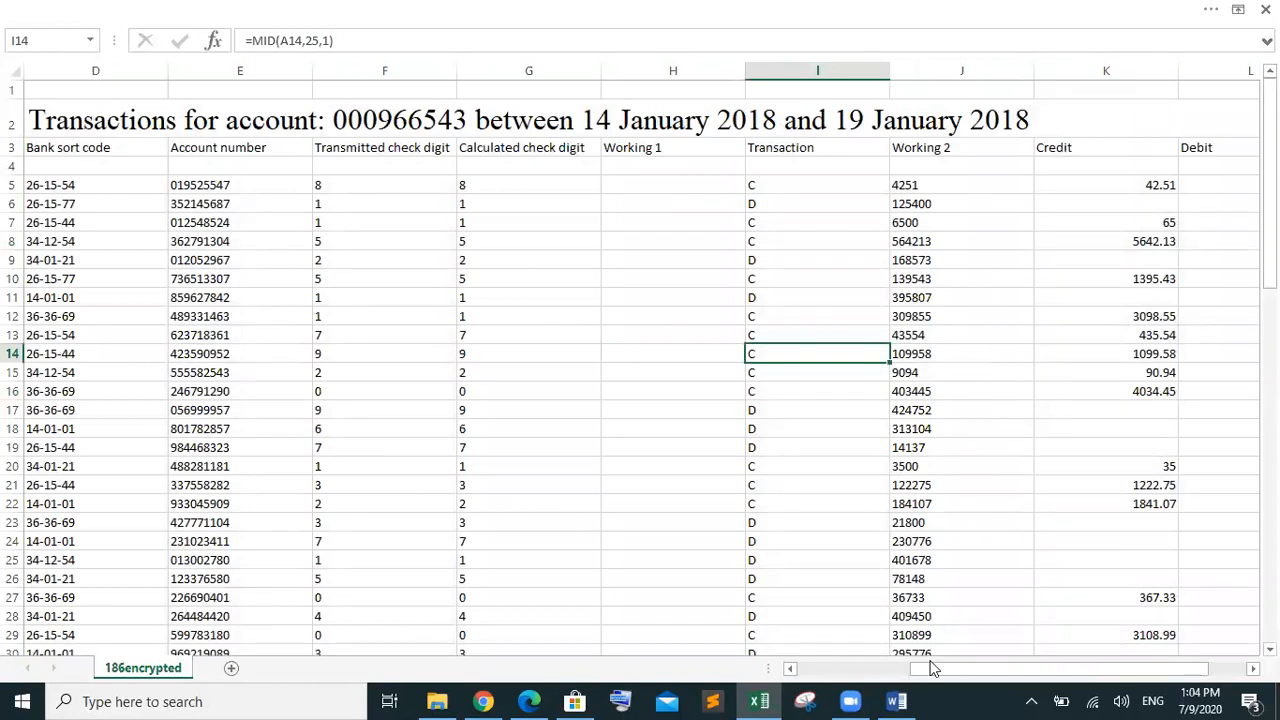
left_click_drag(937, 675, 750, 678)
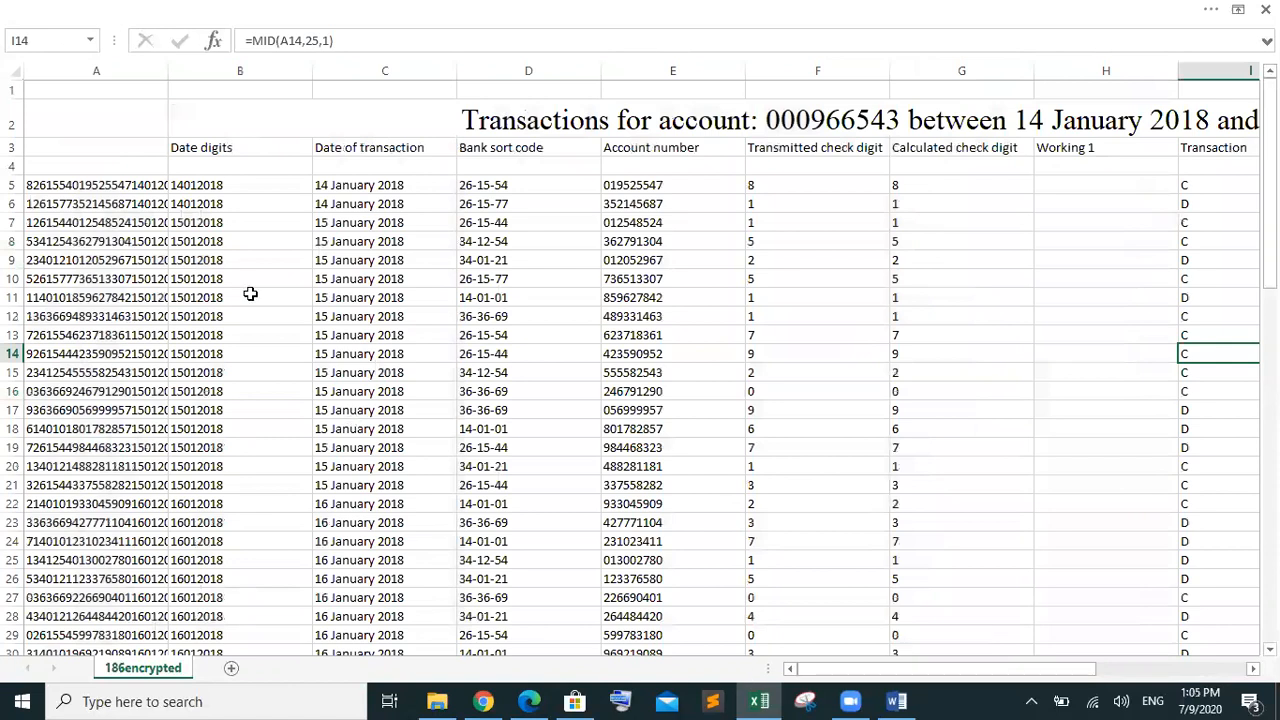
left_click(15, 72)
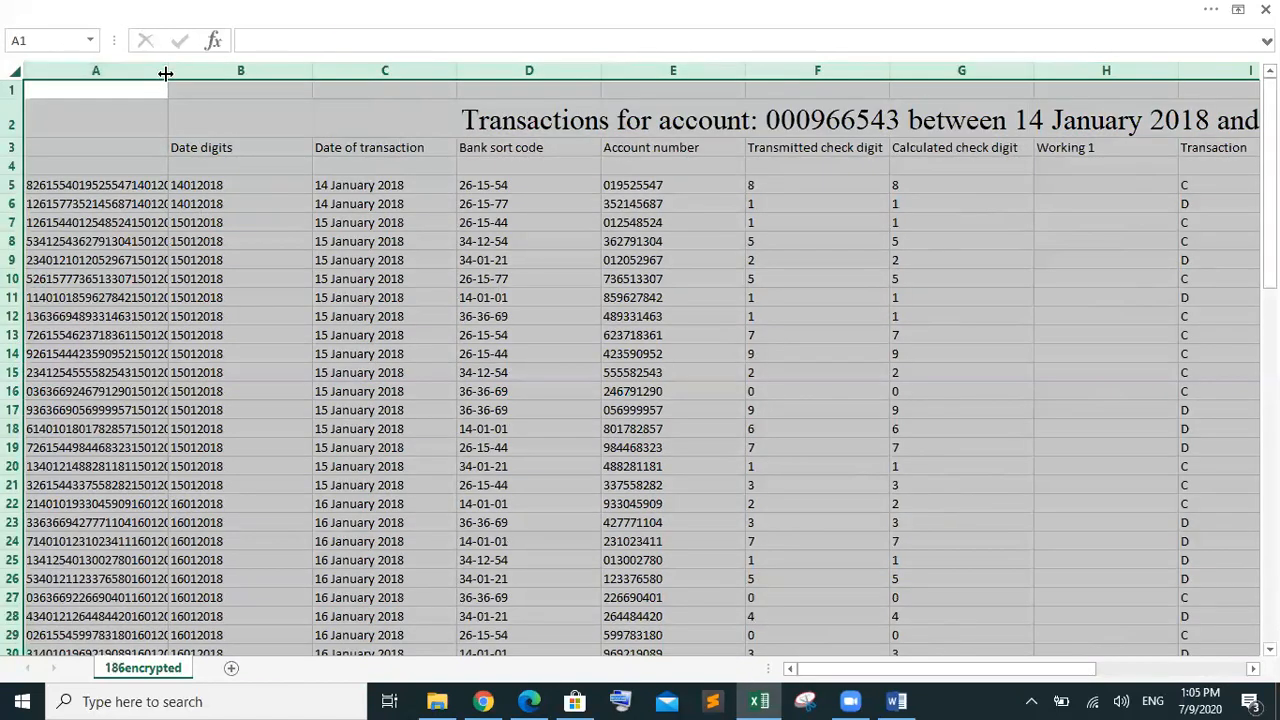
double_click(166, 73)
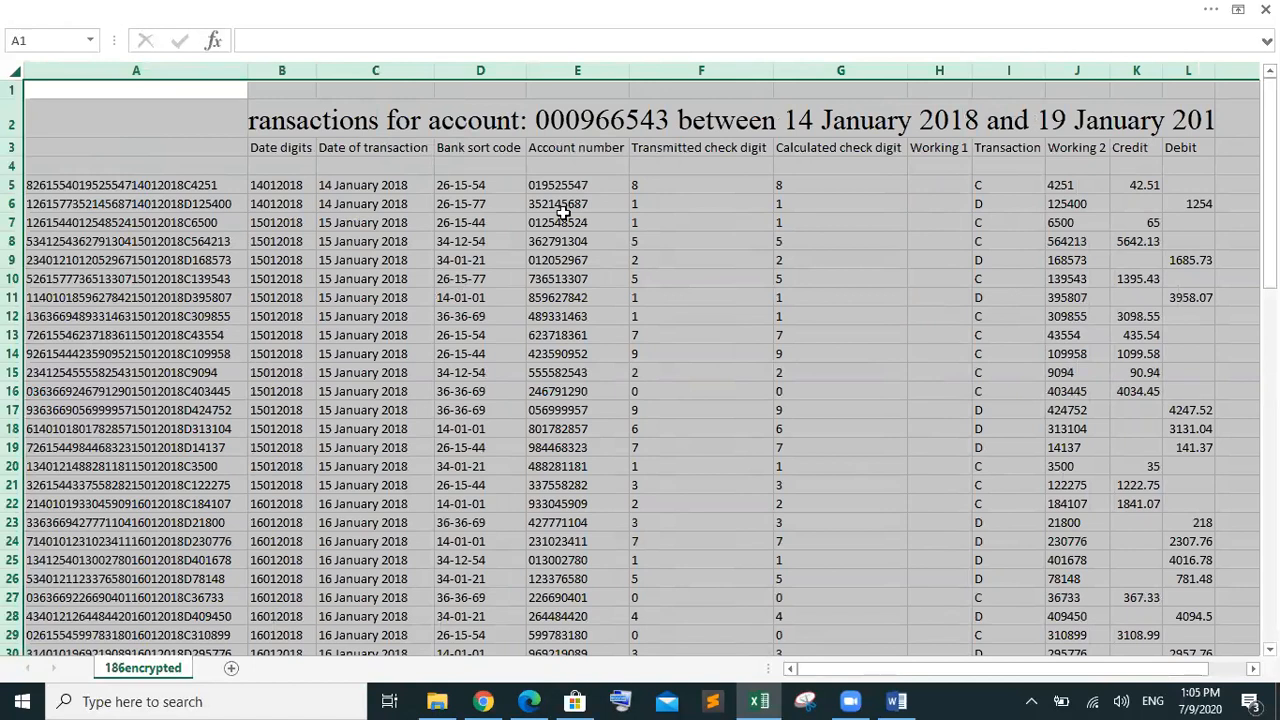
left_click(783, 132)
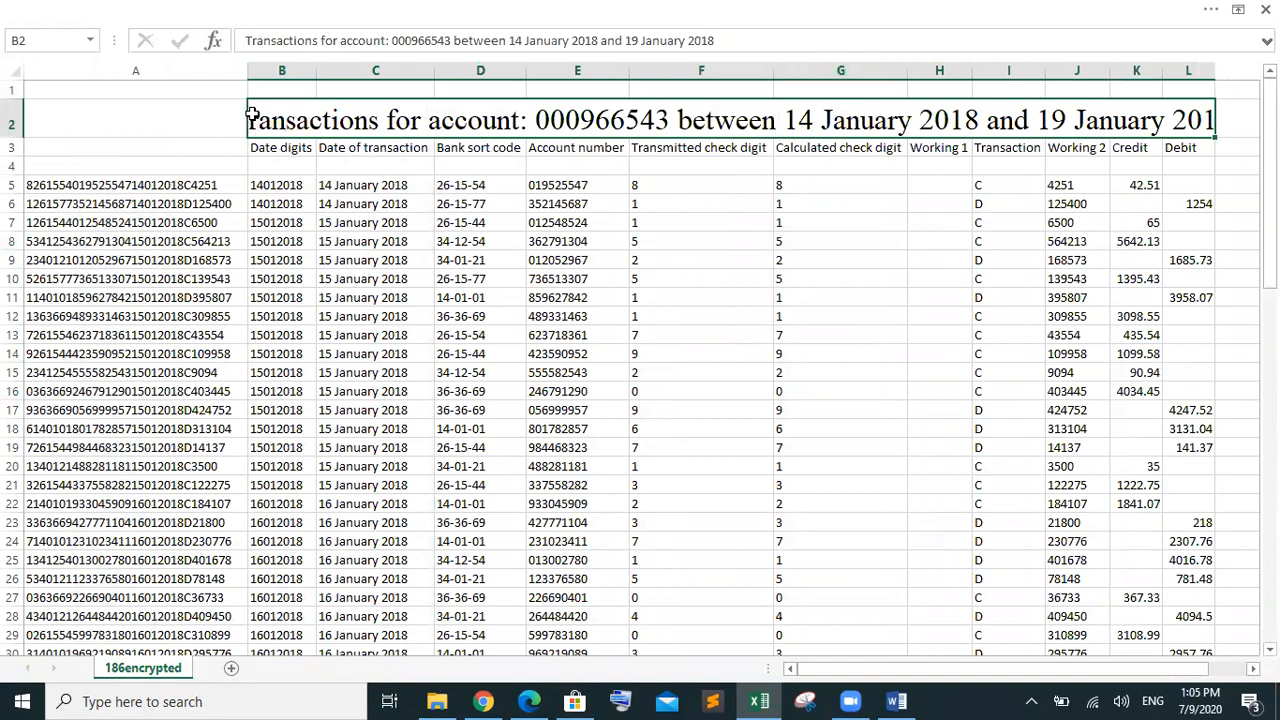
left_click_drag(240, 73, 206, 77)
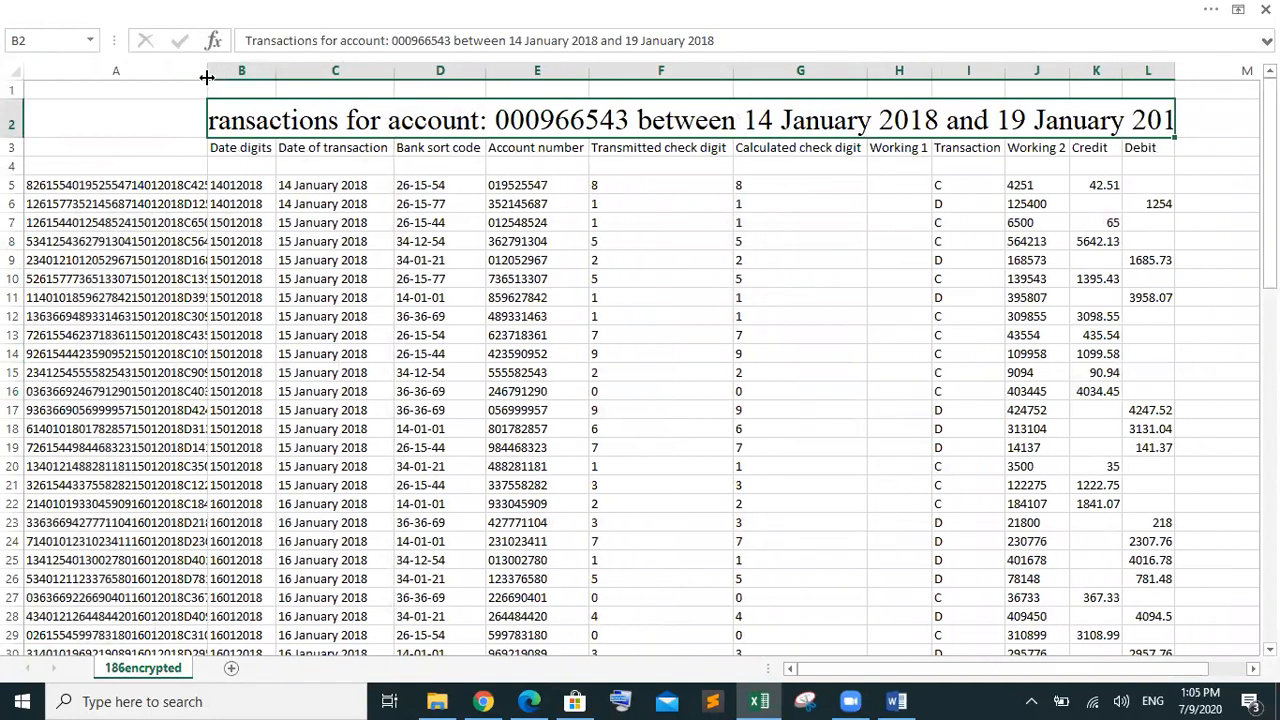
key("ctrl+z")
key("ctrl+z")
key("ctrl+z")
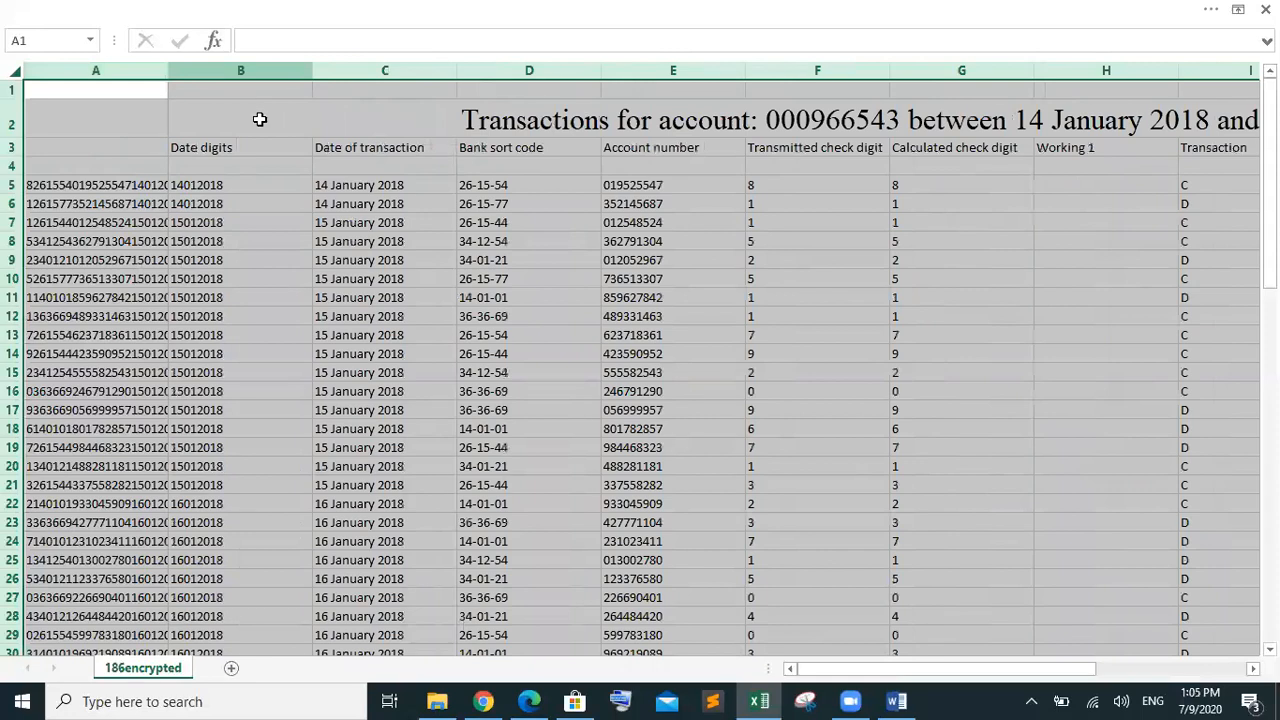
left_click(546, 298)
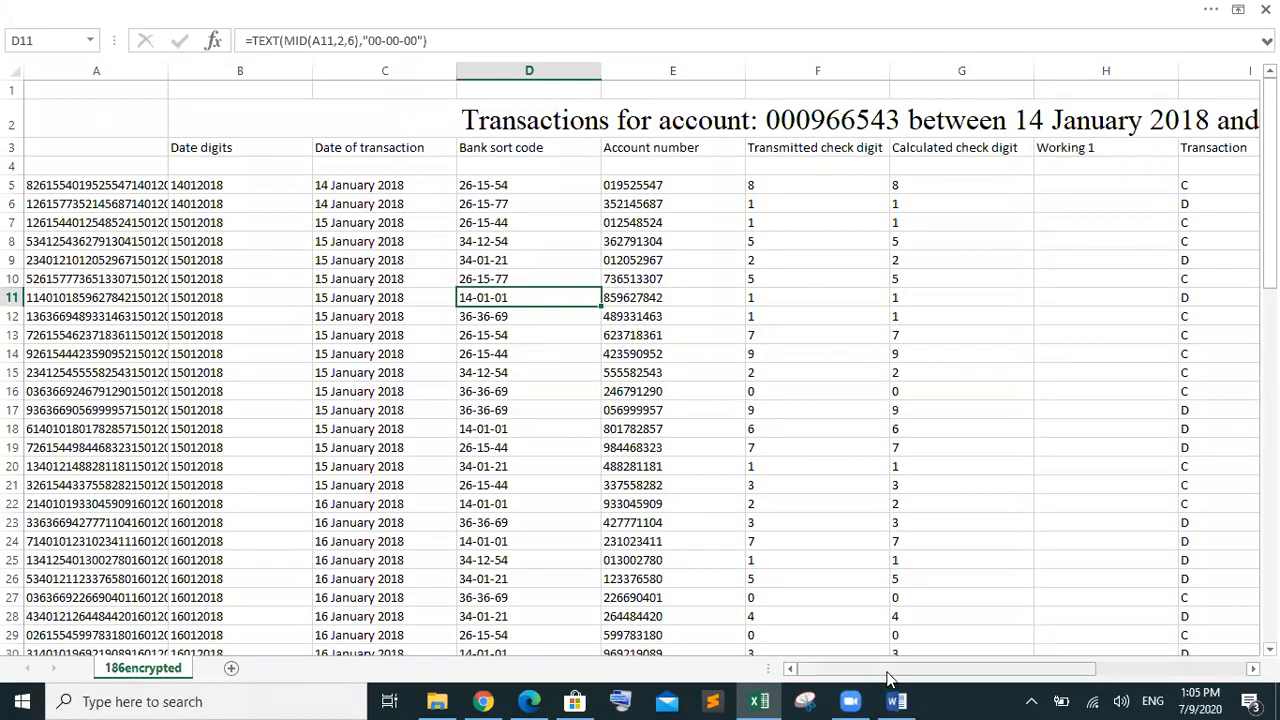
Widen column A to show full transaction strings, check C5's formula, then view the exam paper
left_click_drag(888, 678, 693, 700)
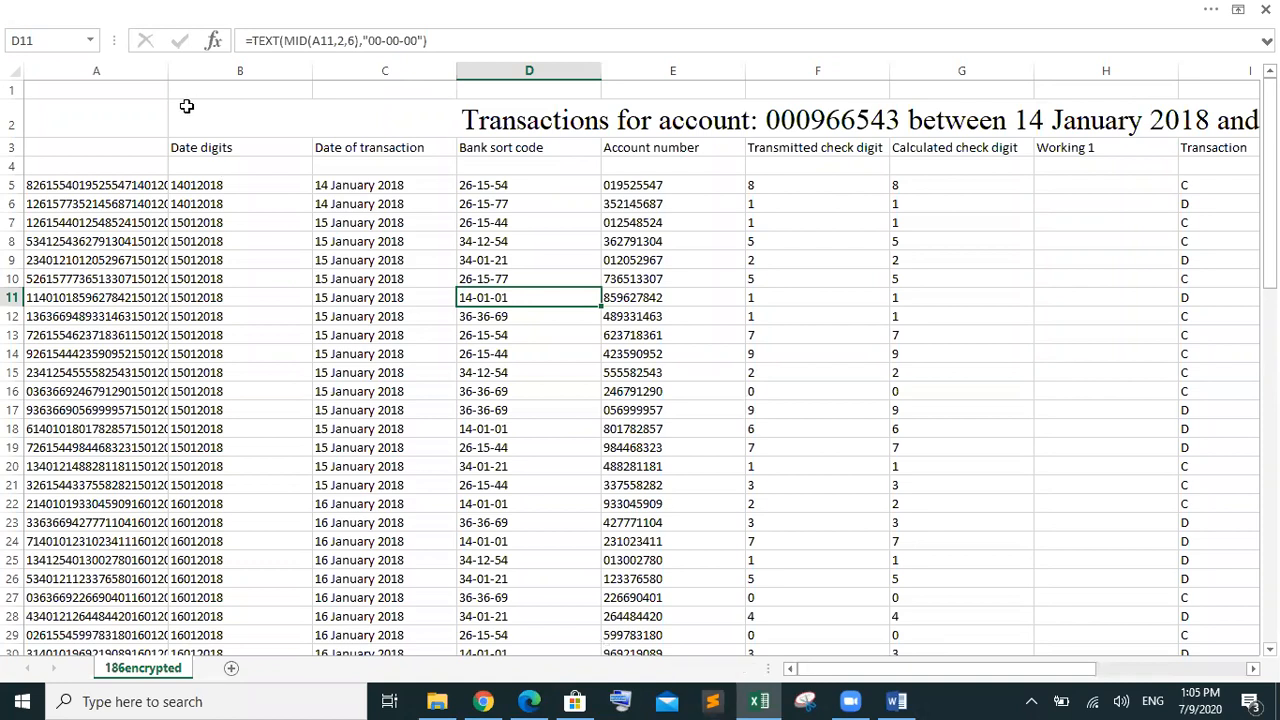
left_click_drag(167, 71, 233, 68)
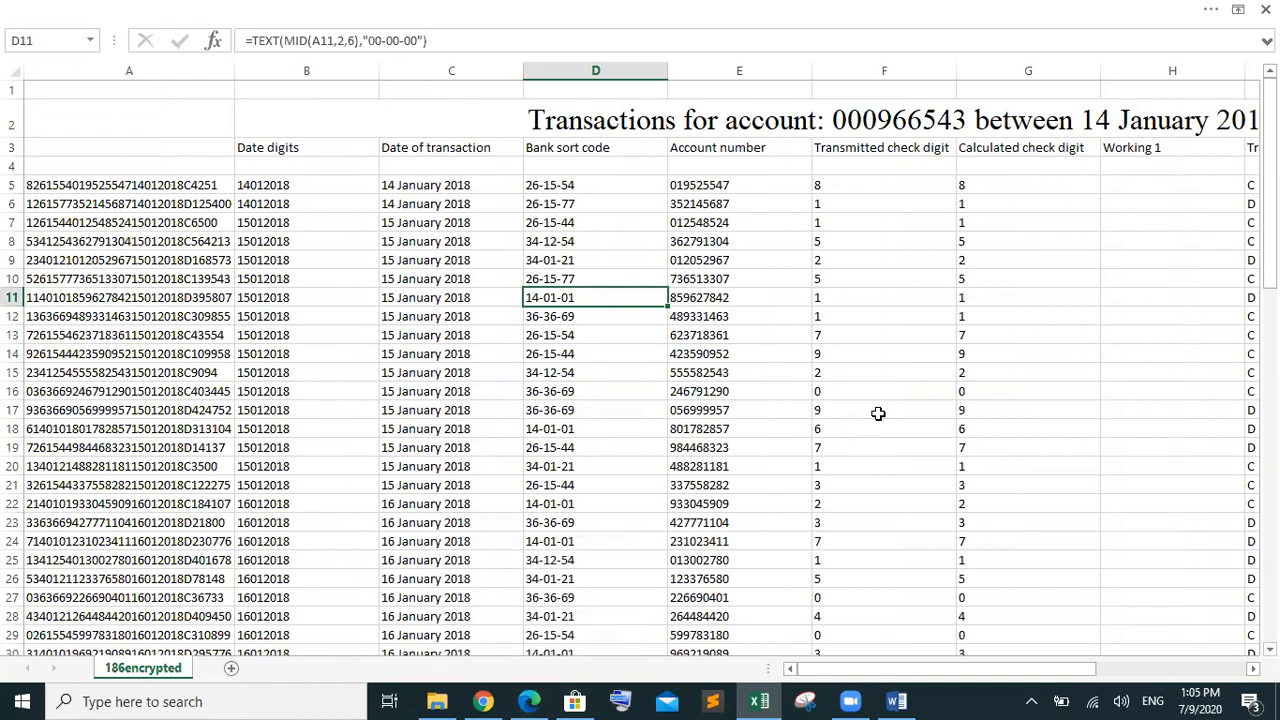
left_click(443, 181)
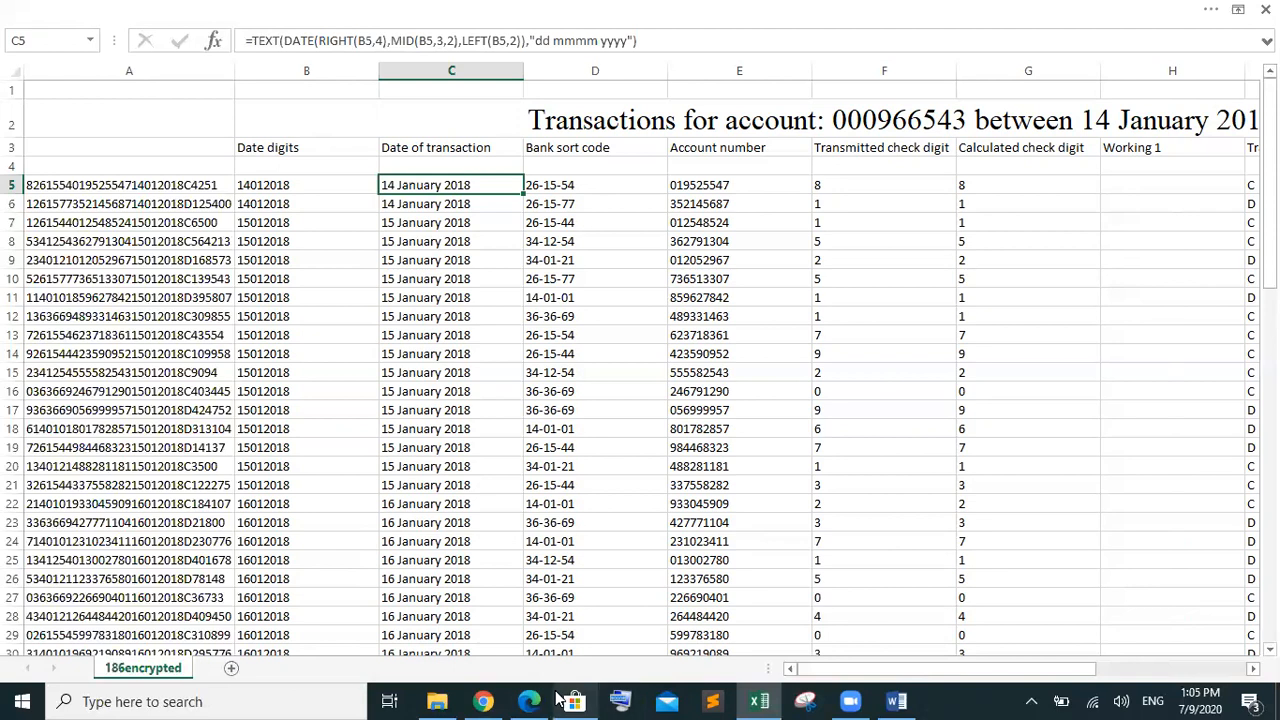
left_click(529, 701)
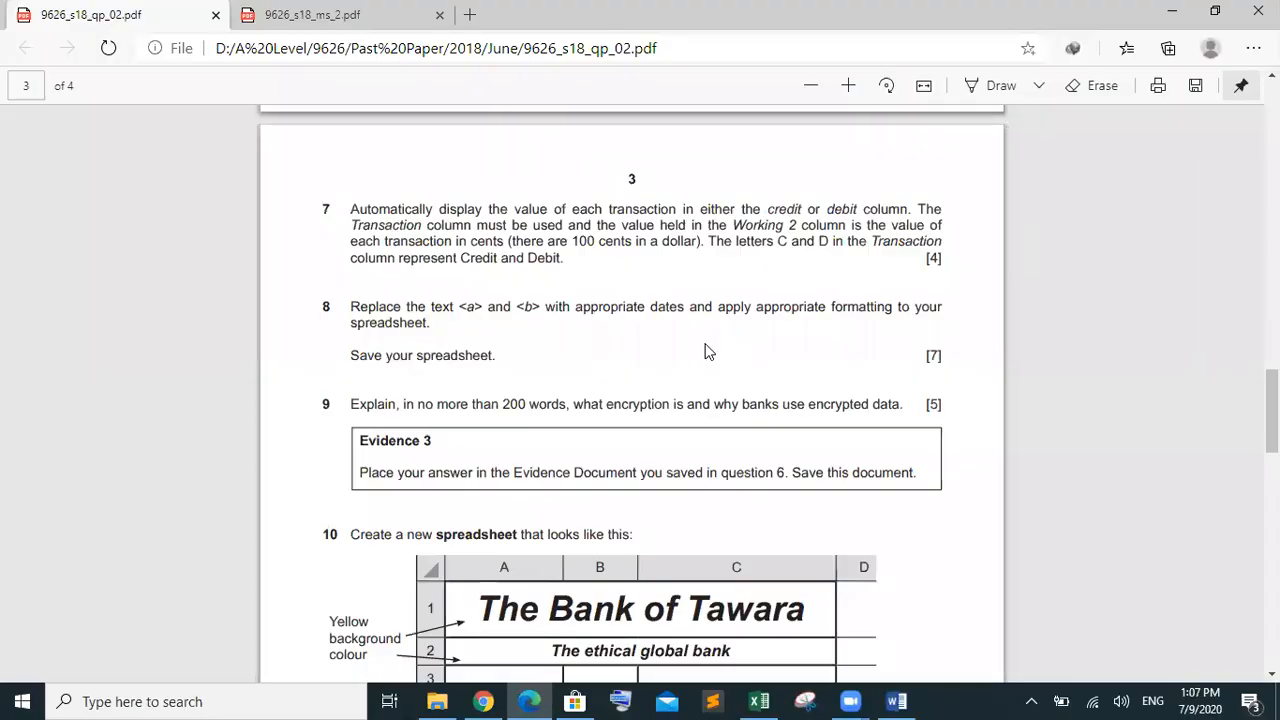
Highlight question 9 on encryption in the question paper
left_click_drag(487, 354, 354, 210)
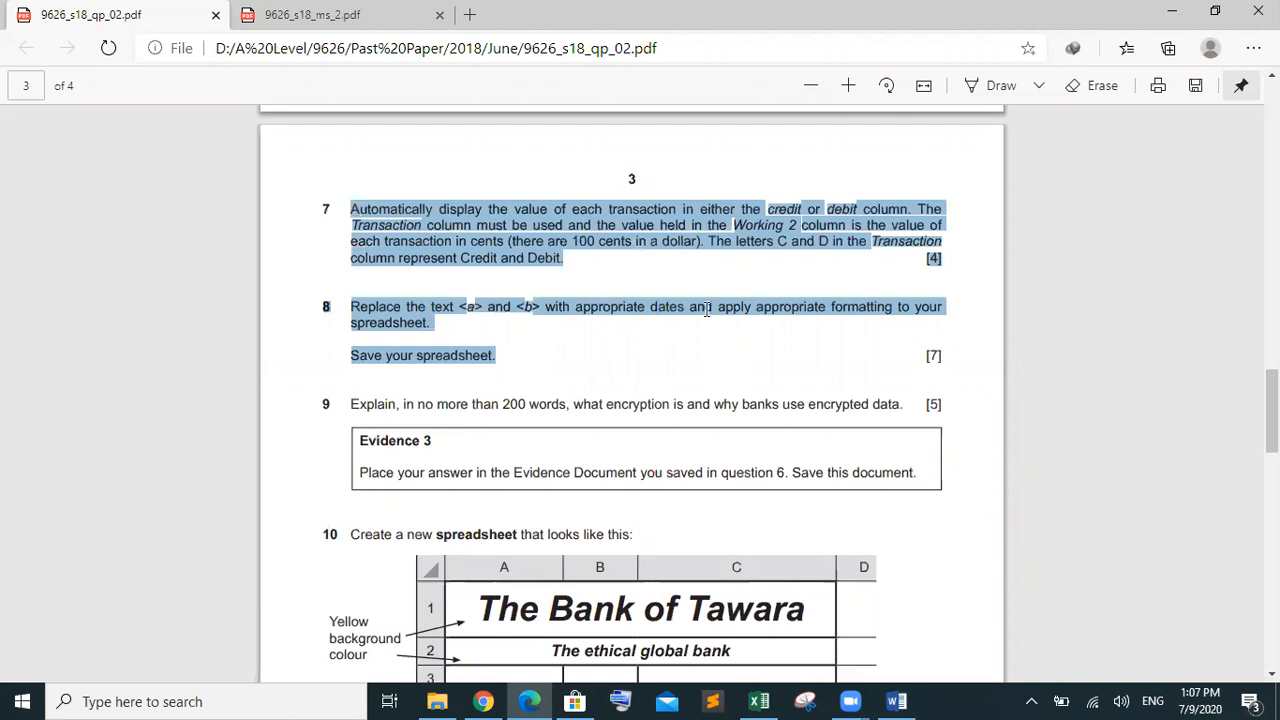
scroll(1272, 410, "down", 2)
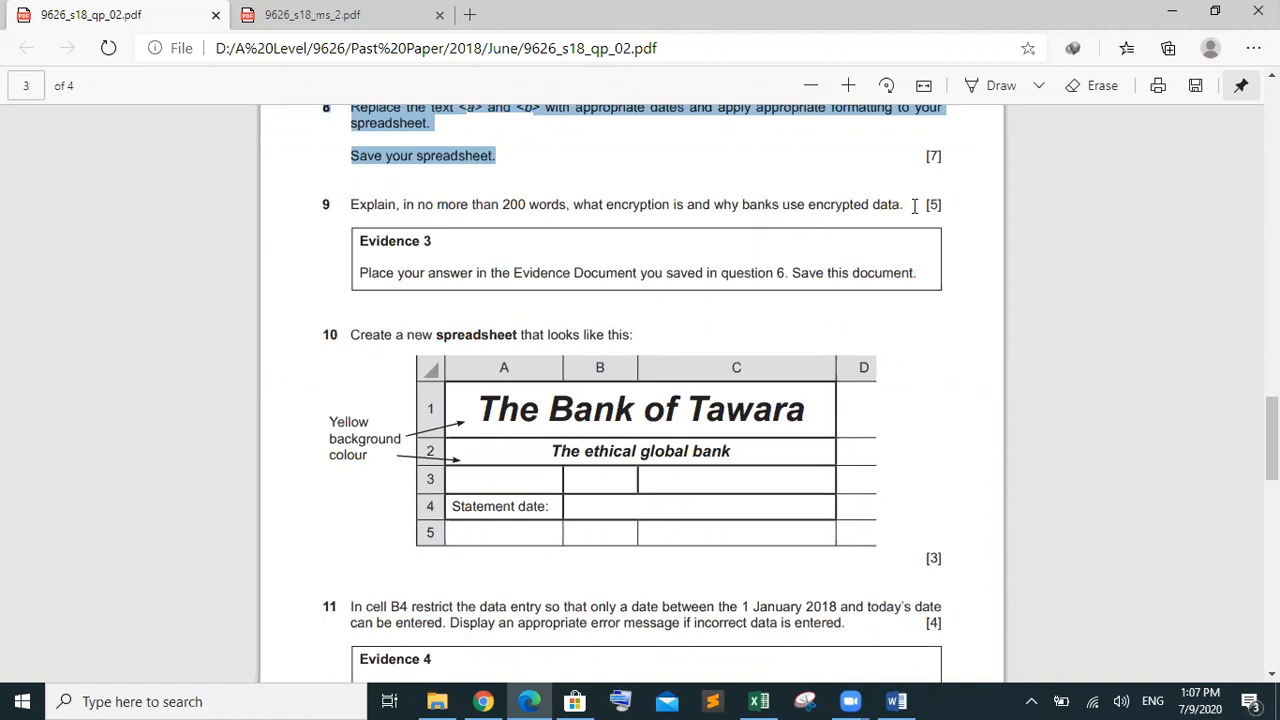
left_click(914, 206)
left_click_drag(704, 193, 504, 239)
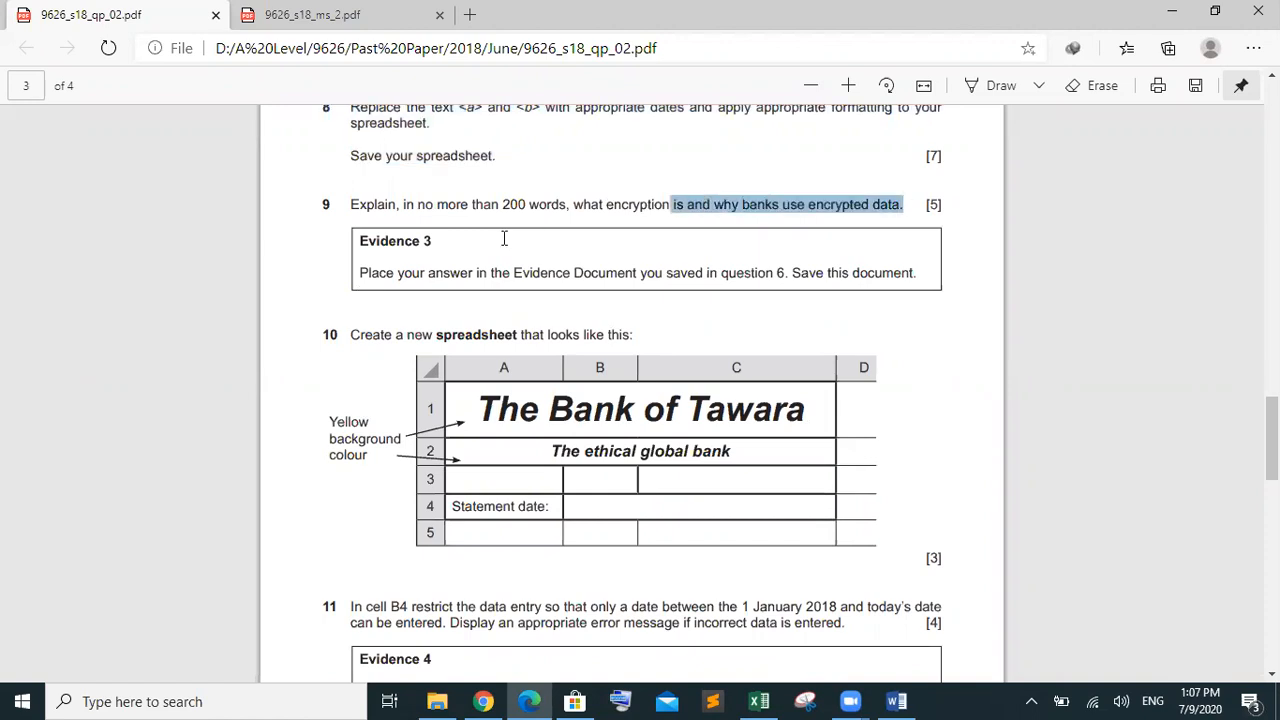
left_click_drag(399, 243, 326, 207)
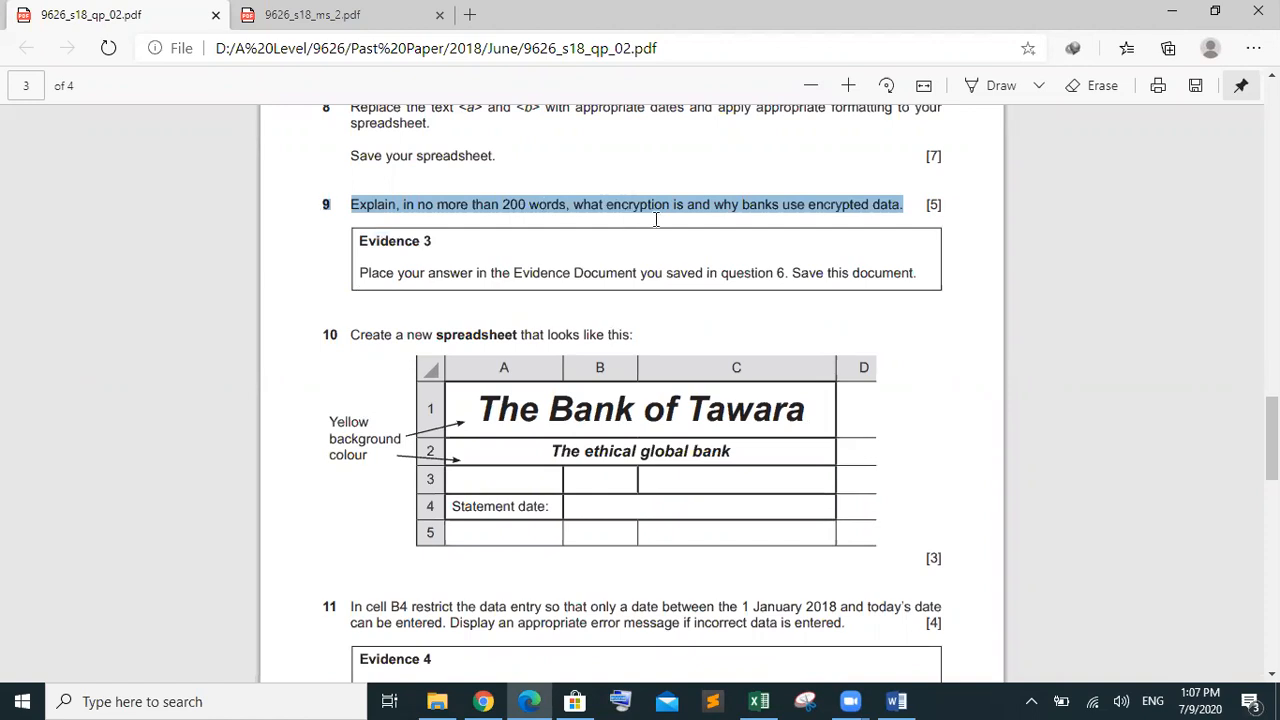
Highlight the encryption marking points in the ms_2 mark scheme, then return to the question paper
left_click(368, 9)
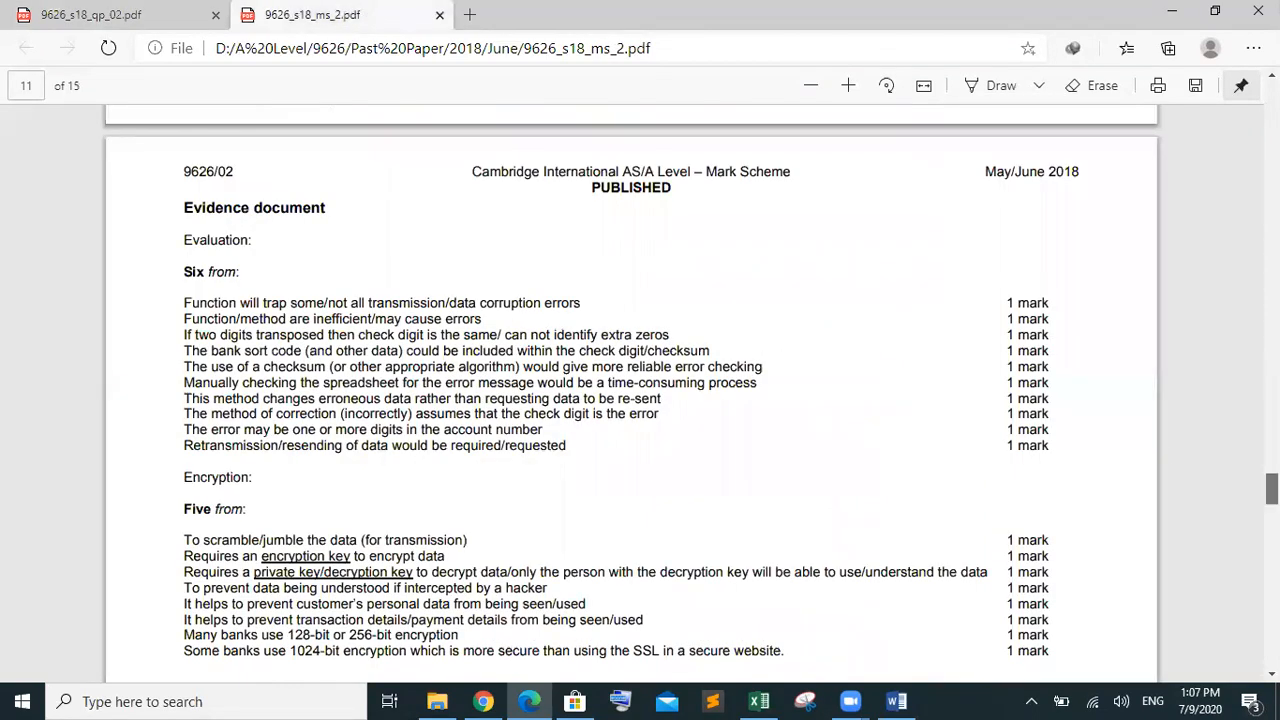
scroll(585, 565, "down", 3)
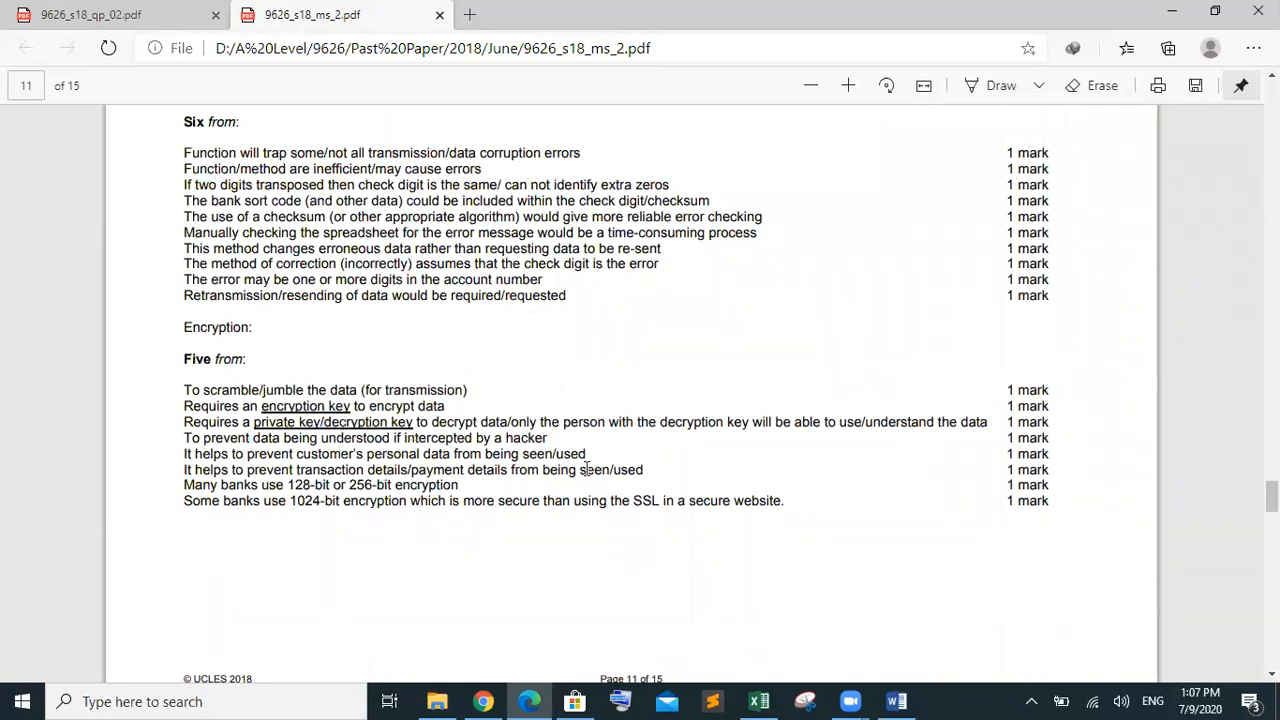
left_click_drag(788, 501, 432, 442)
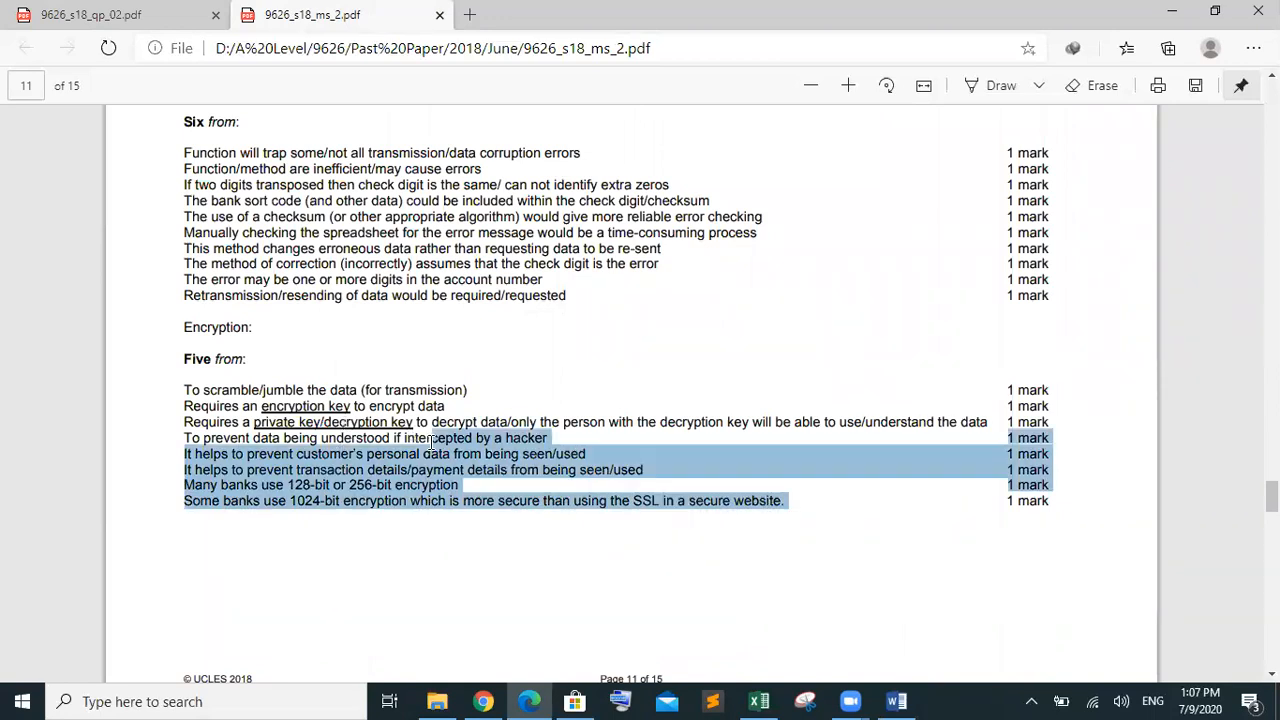
left_click(90, 15)
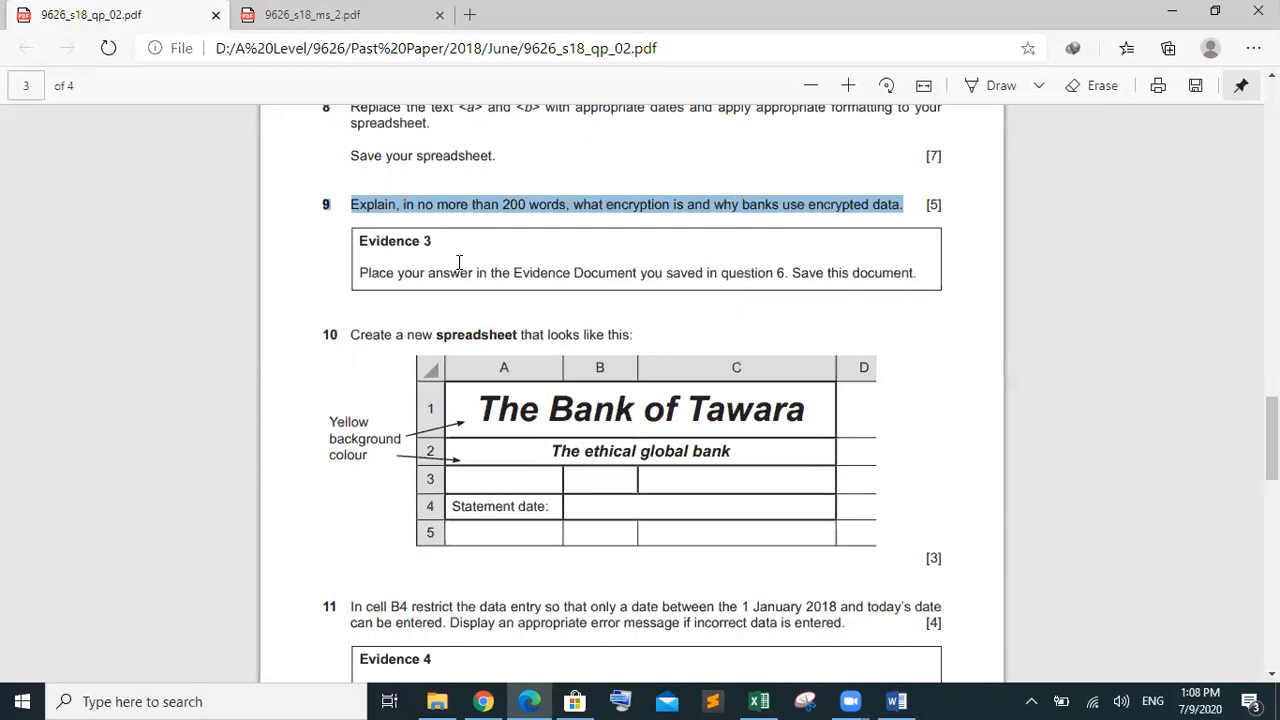
Look over items 4–6 of the Evidence 2 list in Word, then return to the question paper
left_click(896, 701)
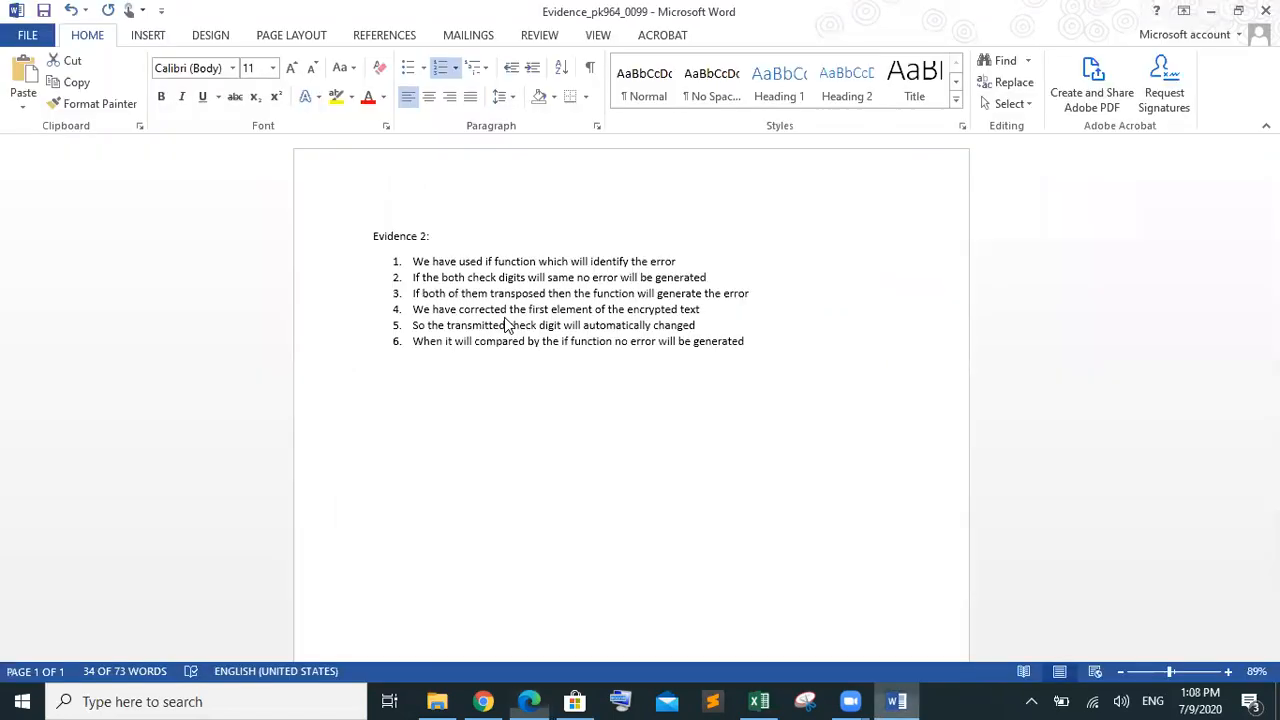
left_click_drag(413, 309, 780, 380)
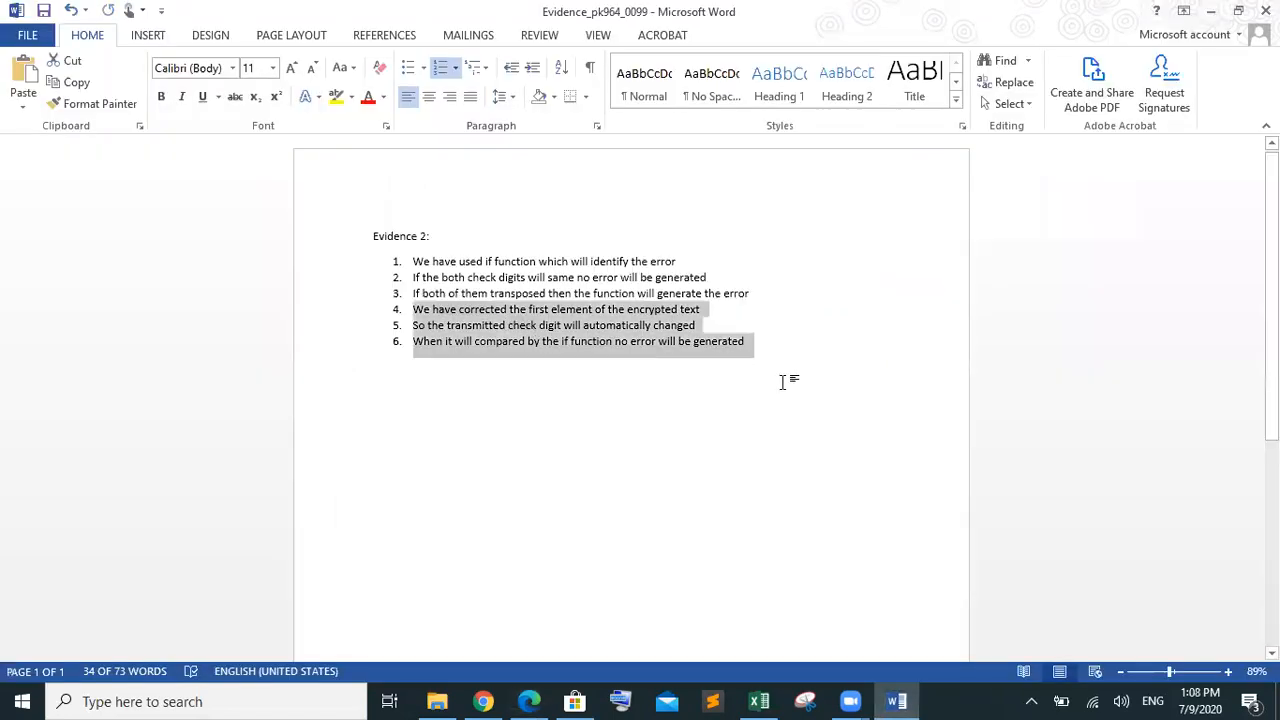
left_click(378, 378)
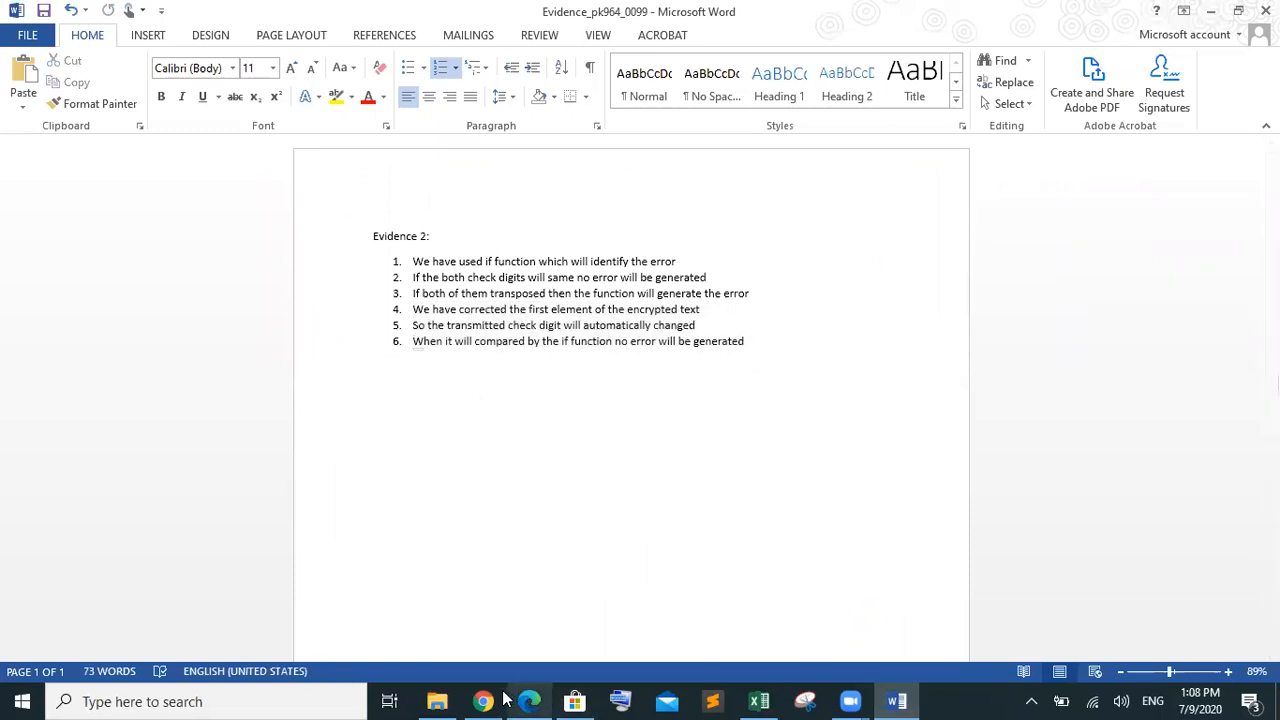
mouse_move(505, 697)
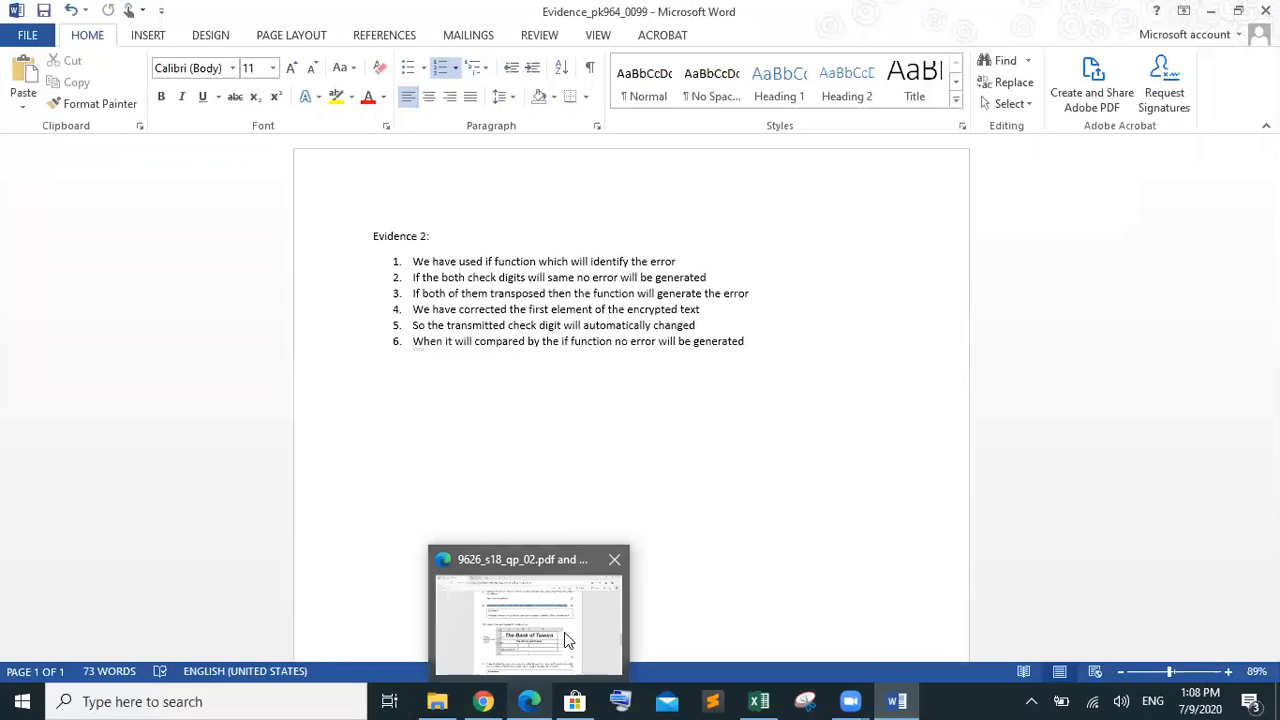
left_click(564, 632)
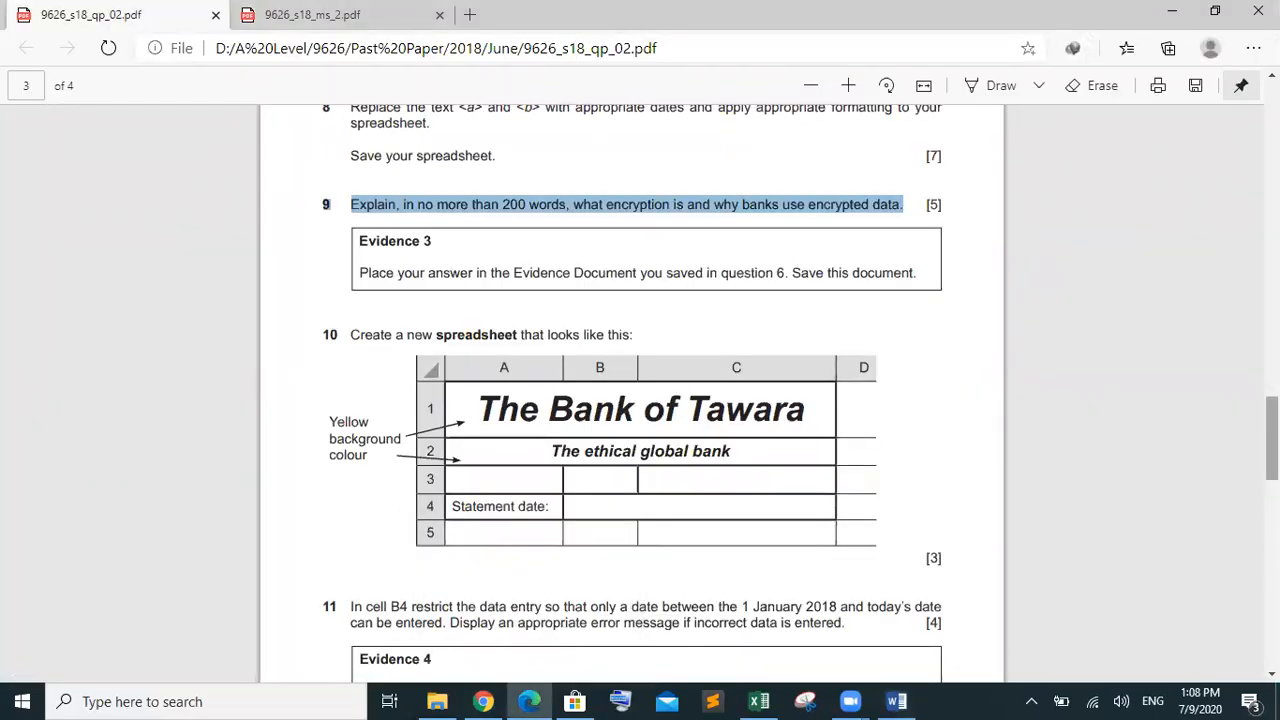
Scroll the question paper down toward question 11 and the Evidence 4 saving instructions
scroll(640, 390, "down", 3)
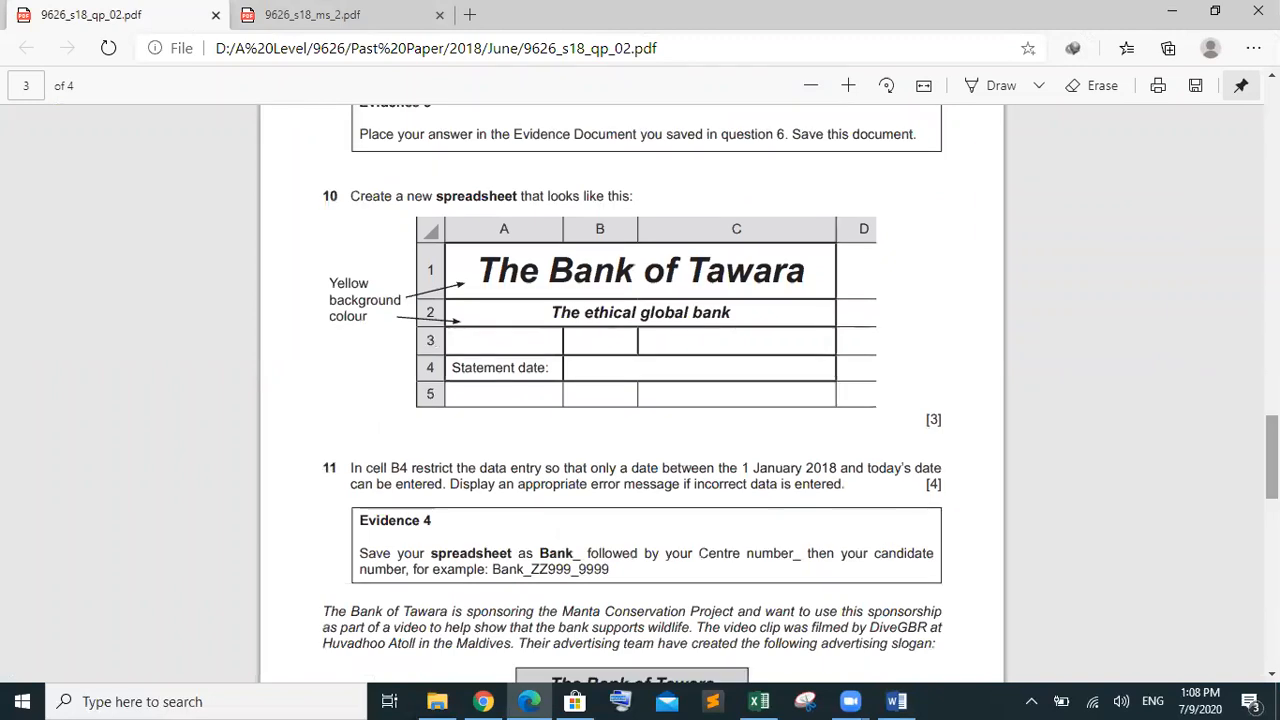
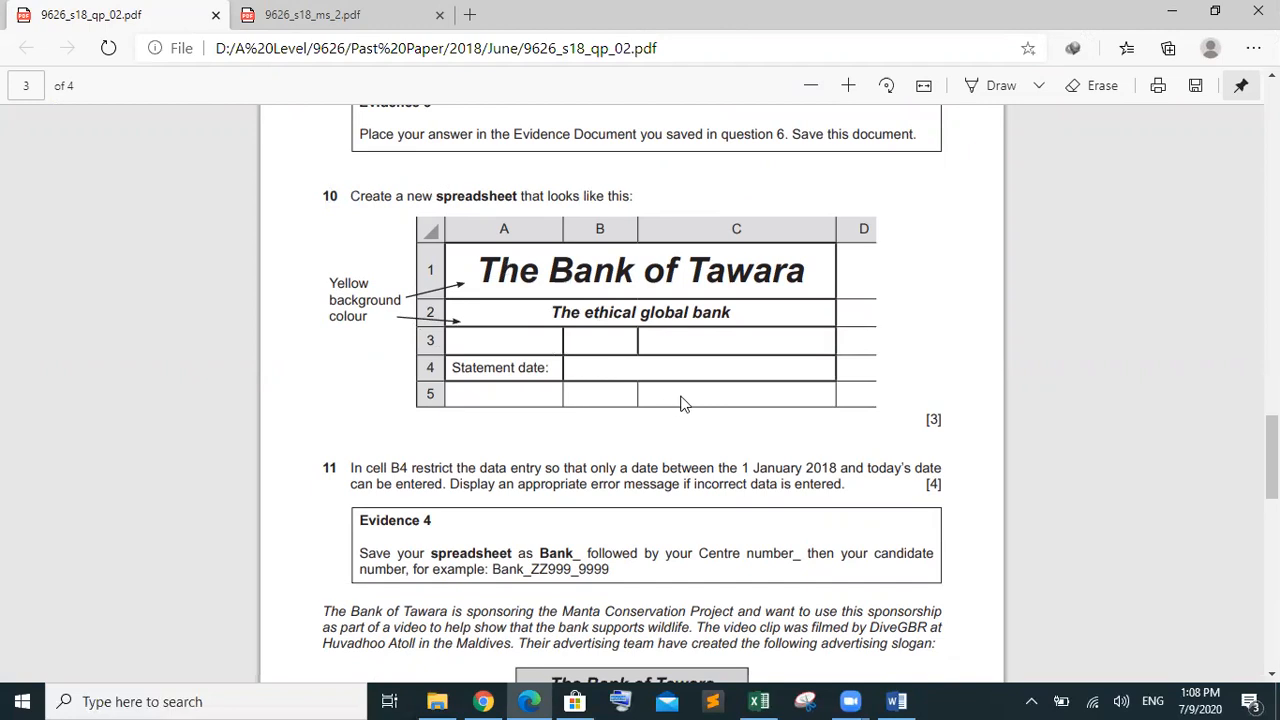
Cycle through the open windows, ending on the June folder in File Explorer
left_click(759, 701)
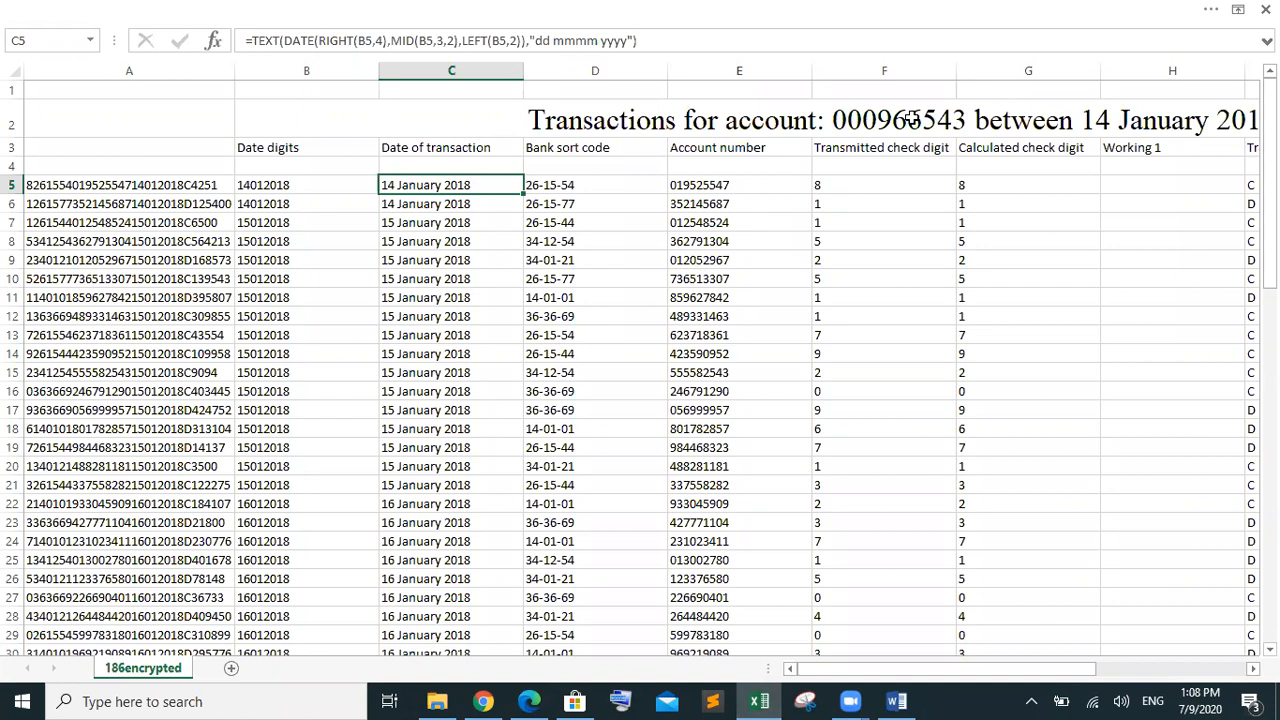
left_click(1265, 9)
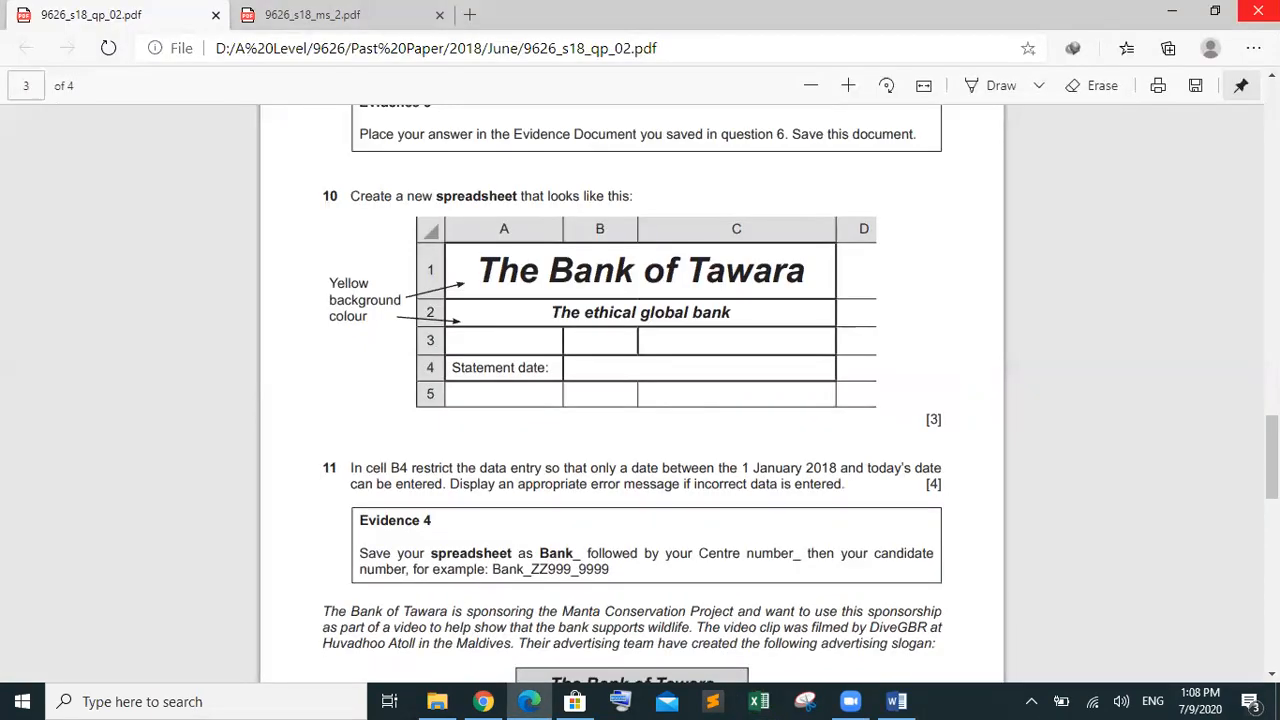
left_click(210, 701)
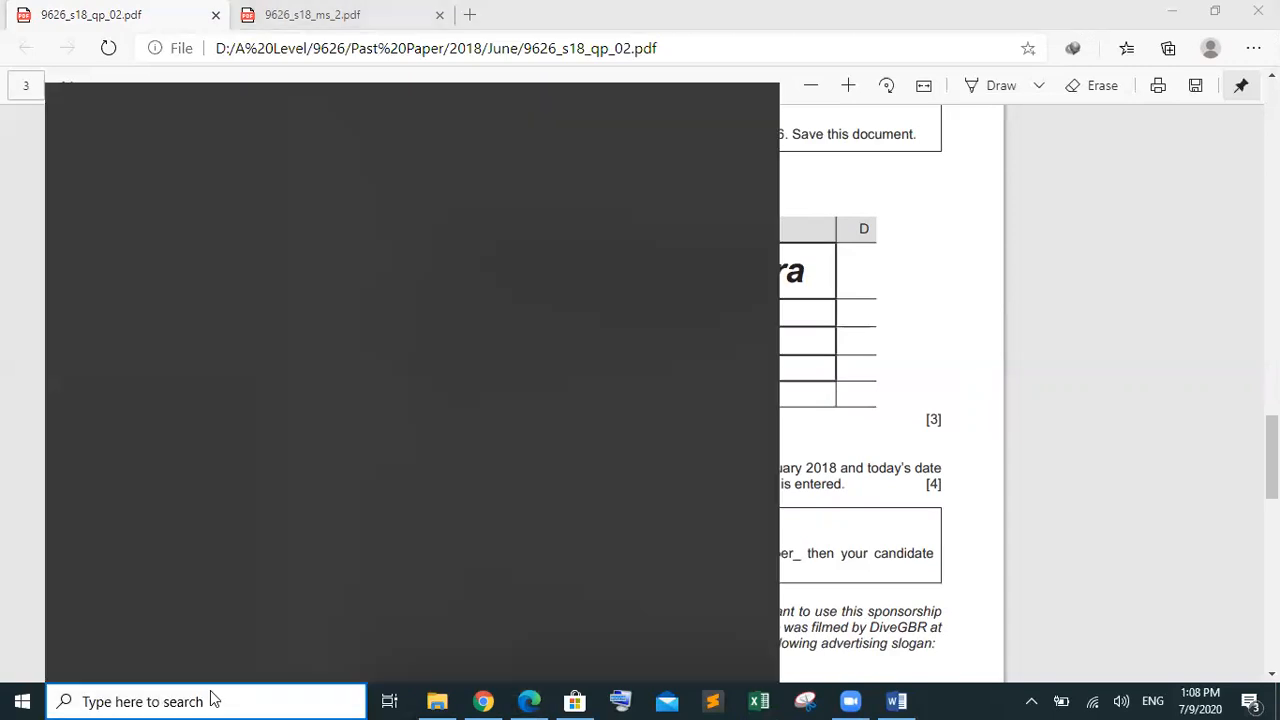
left_click(440, 701)
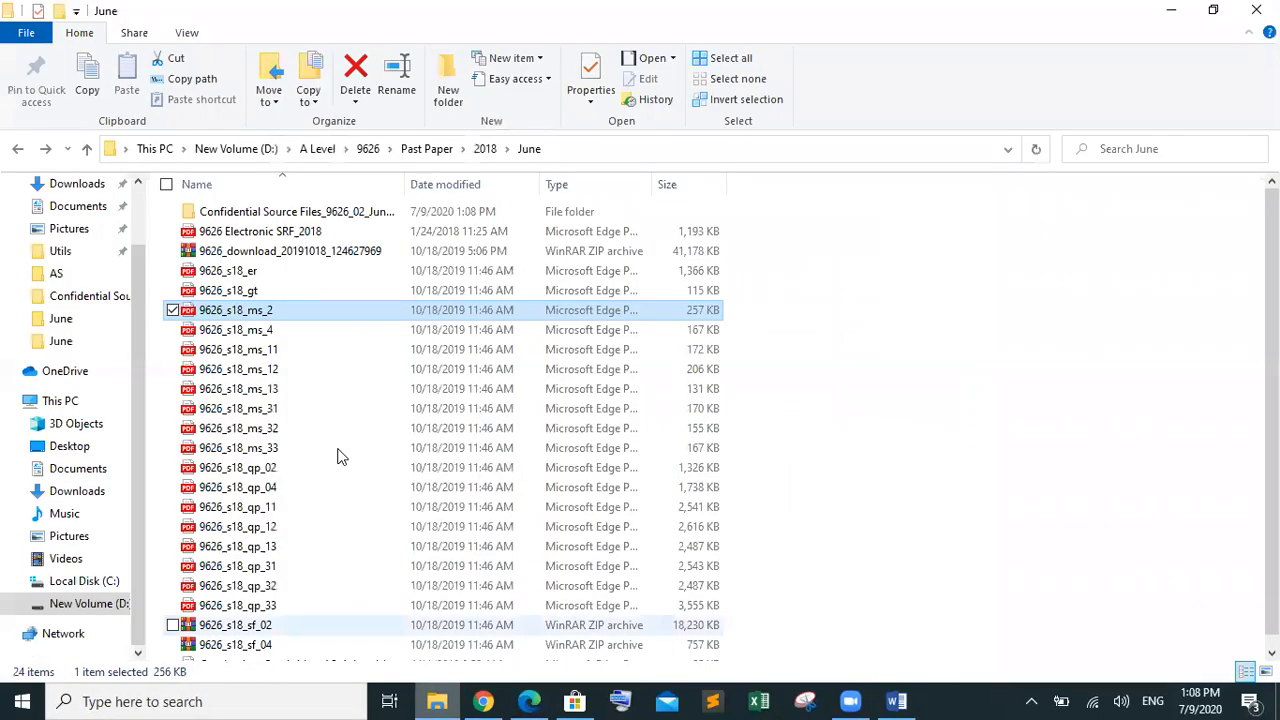
Open Confidential Source Files_9626_02_June 2018 and add a new Microsoft Excel Worksheet there
double_click(305, 213)
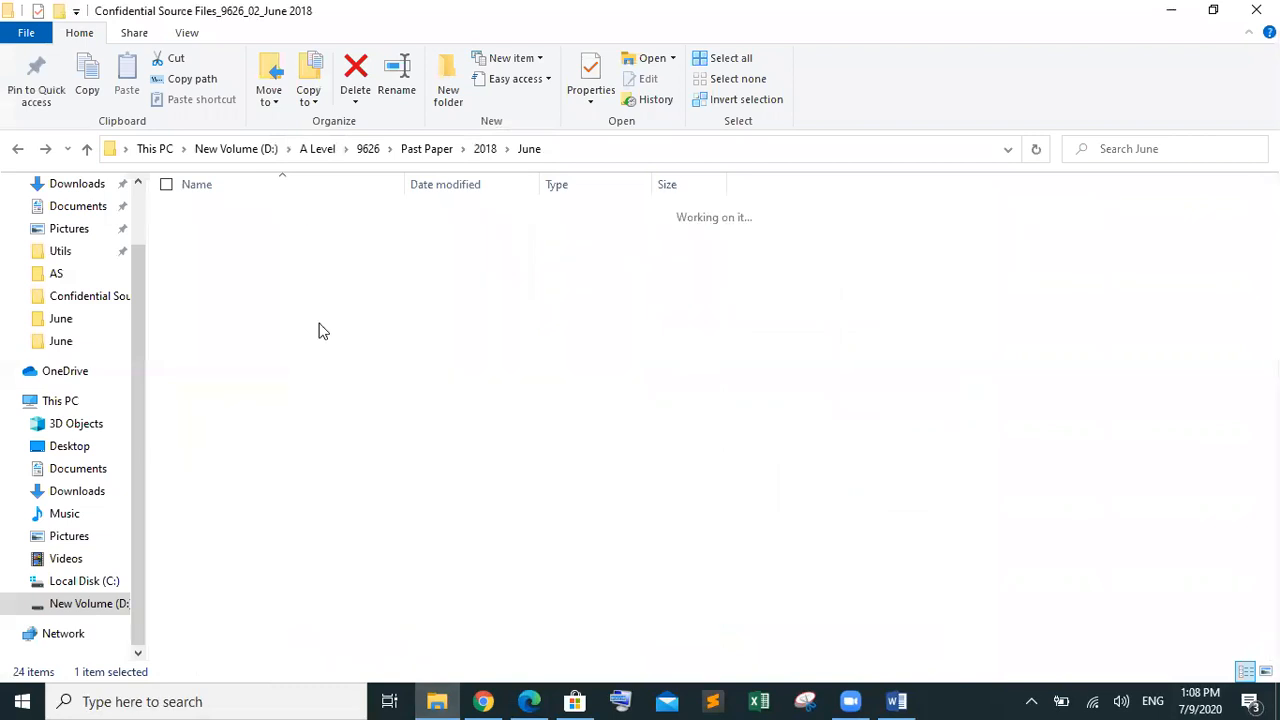
right_click(343, 418)
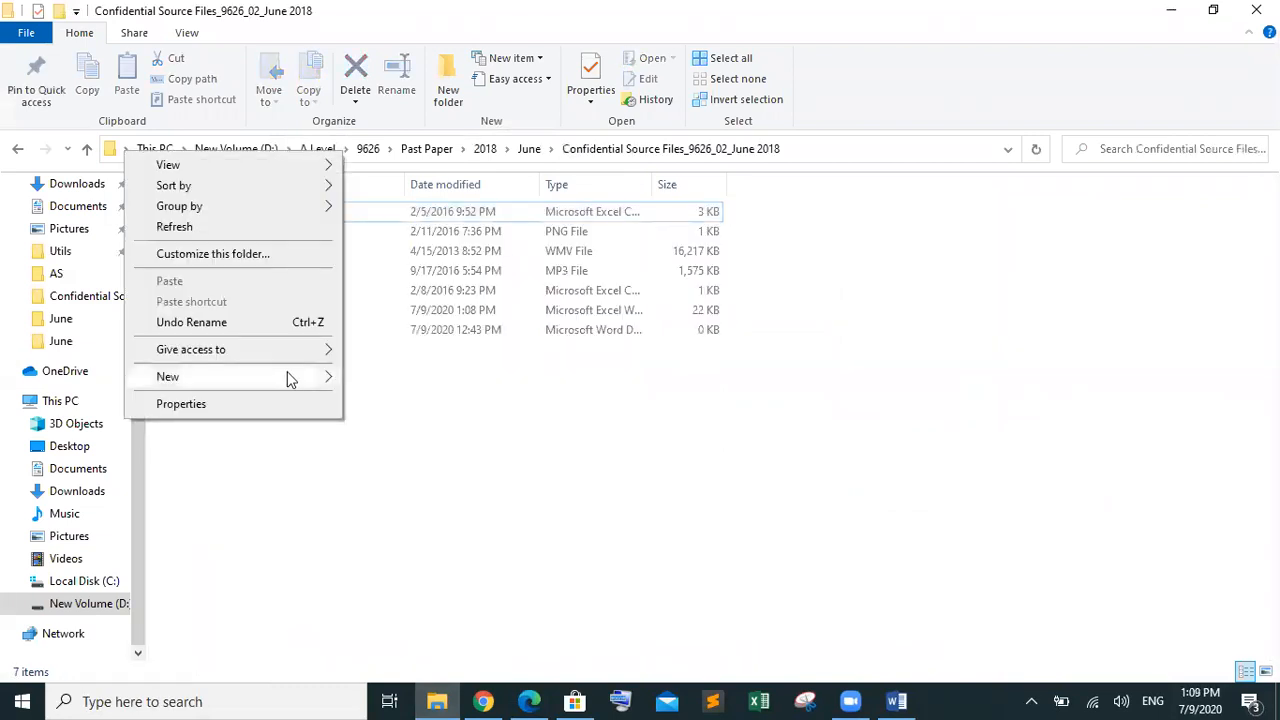
mouse_move(290, 378)
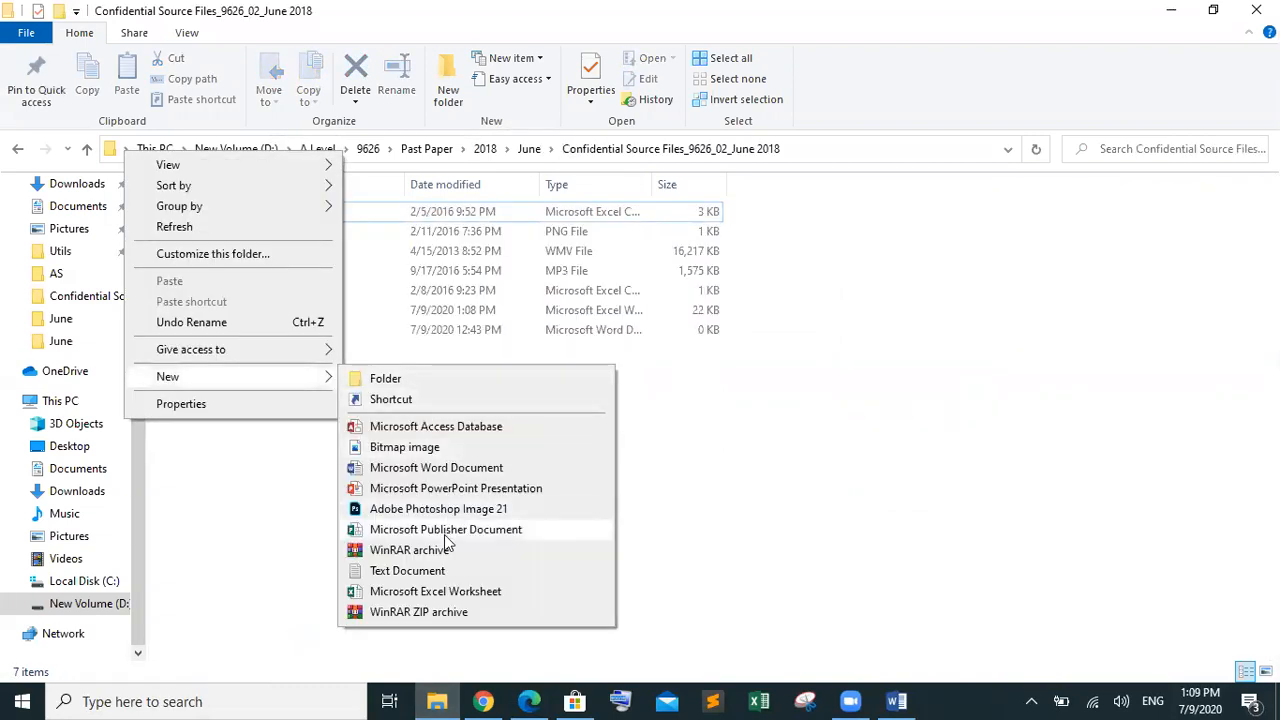
left_click(432, 593)
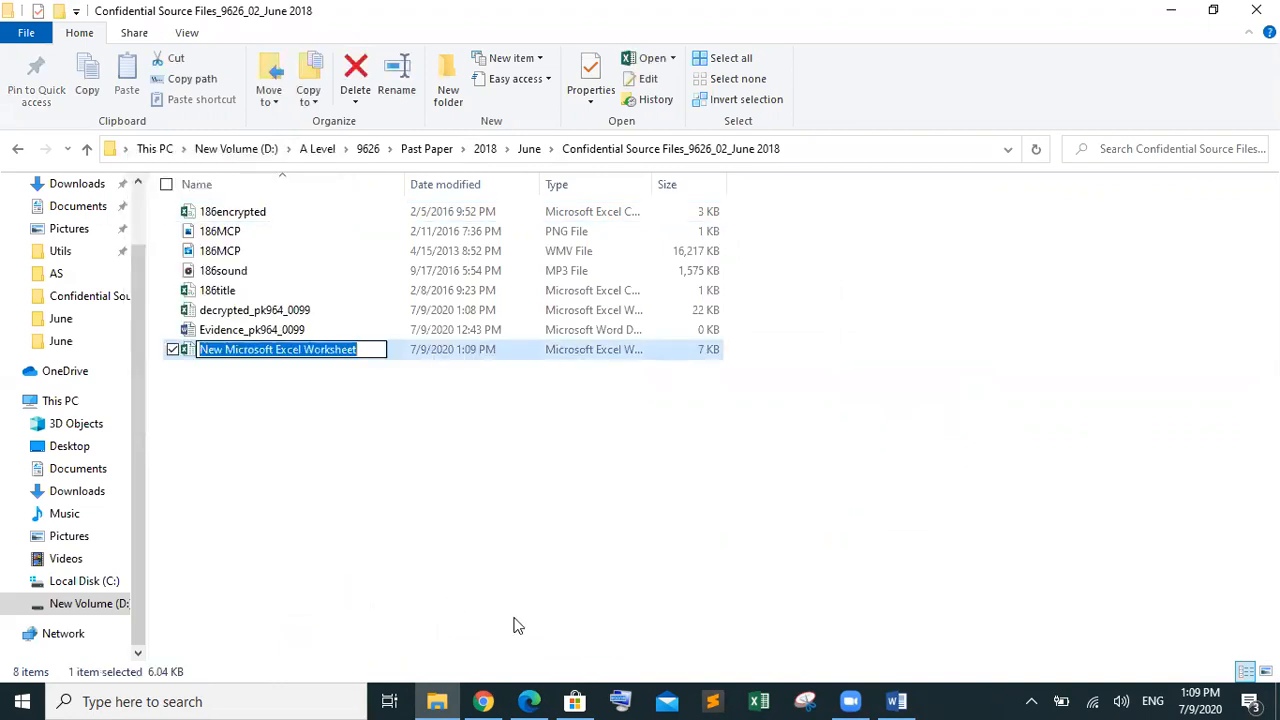
Glance at the question paper, then bring the folder window back
mouse_move(529, 700)
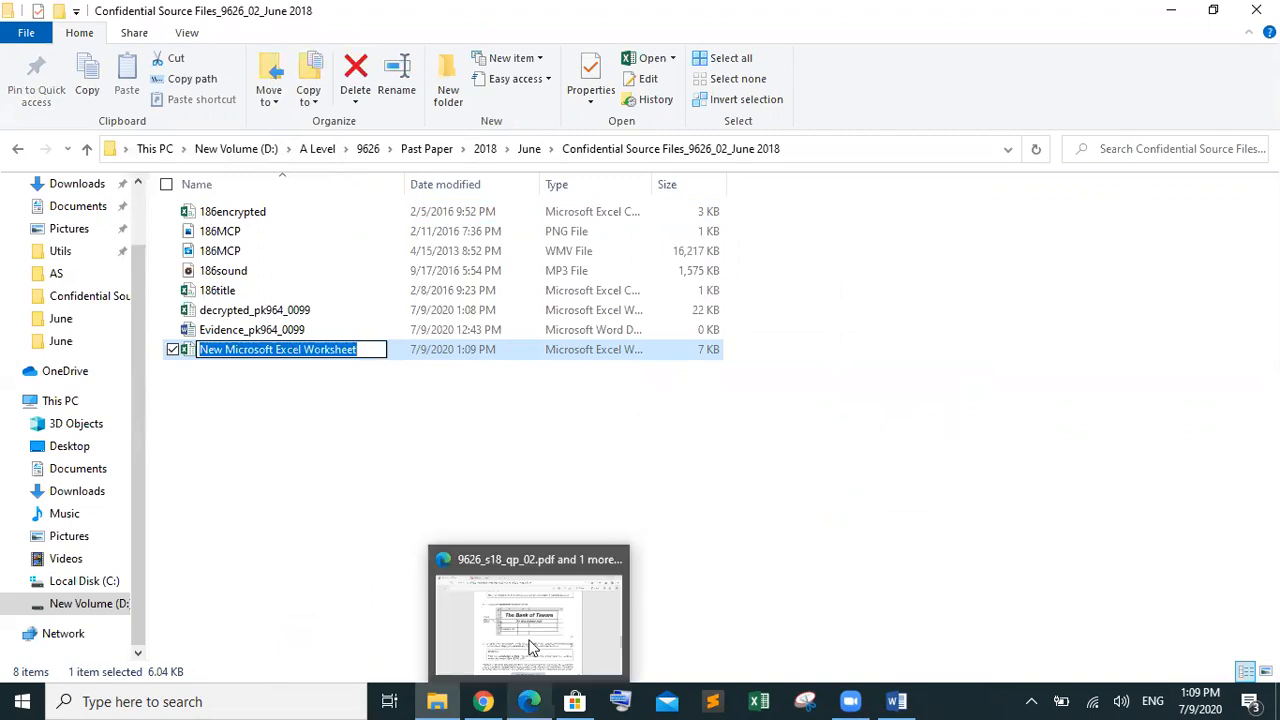
mouse_move(530, 633)
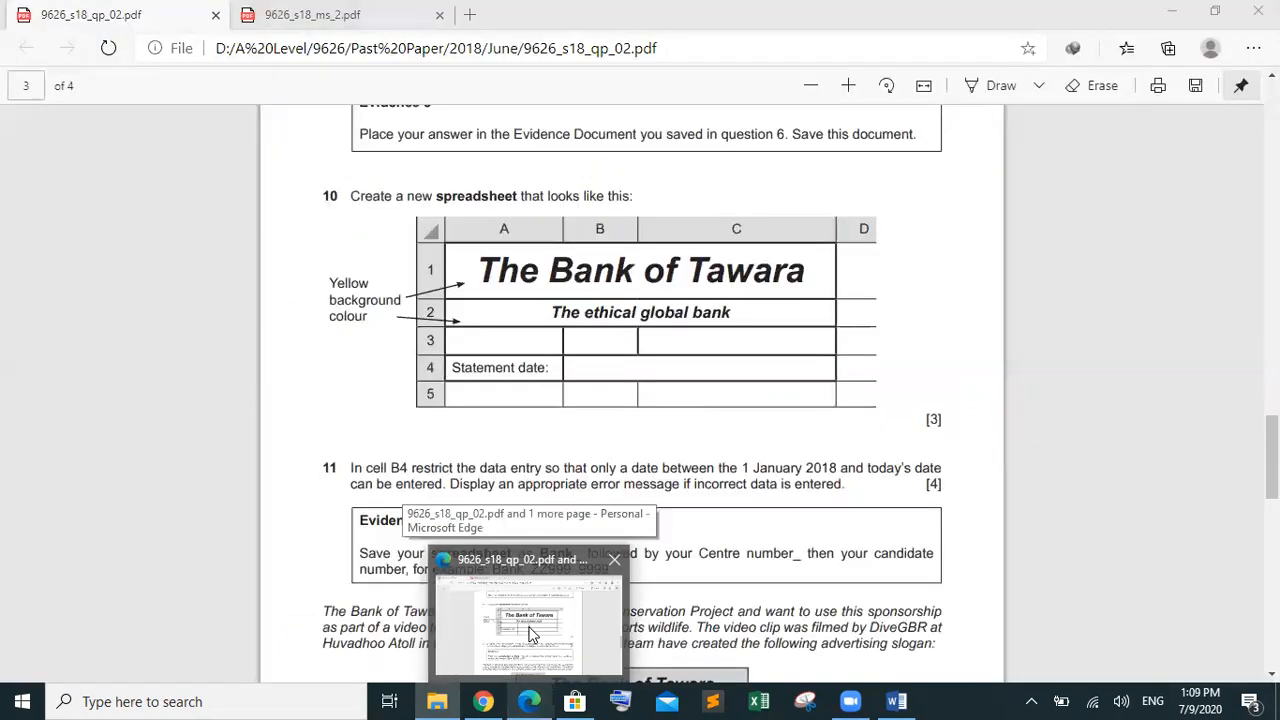
left_click(530, 633)
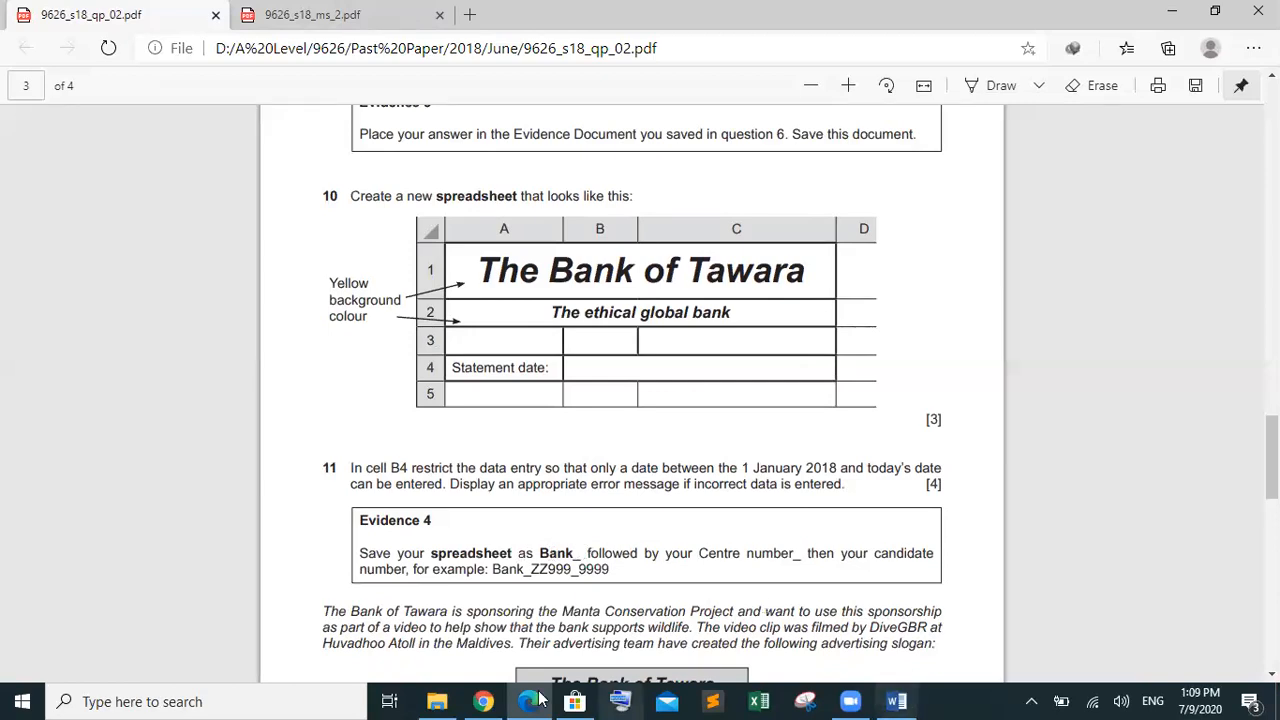
mouse_move(428, 699)
left_click(425, 640)
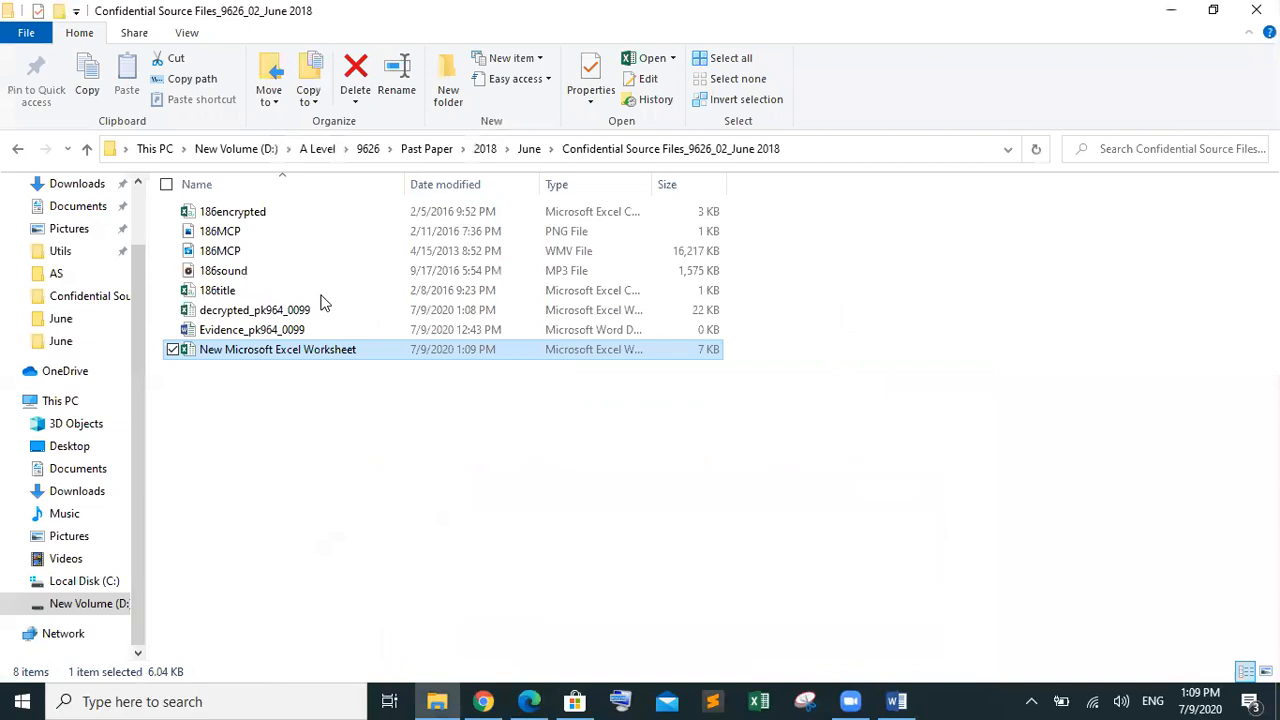
right_click(343, 357)
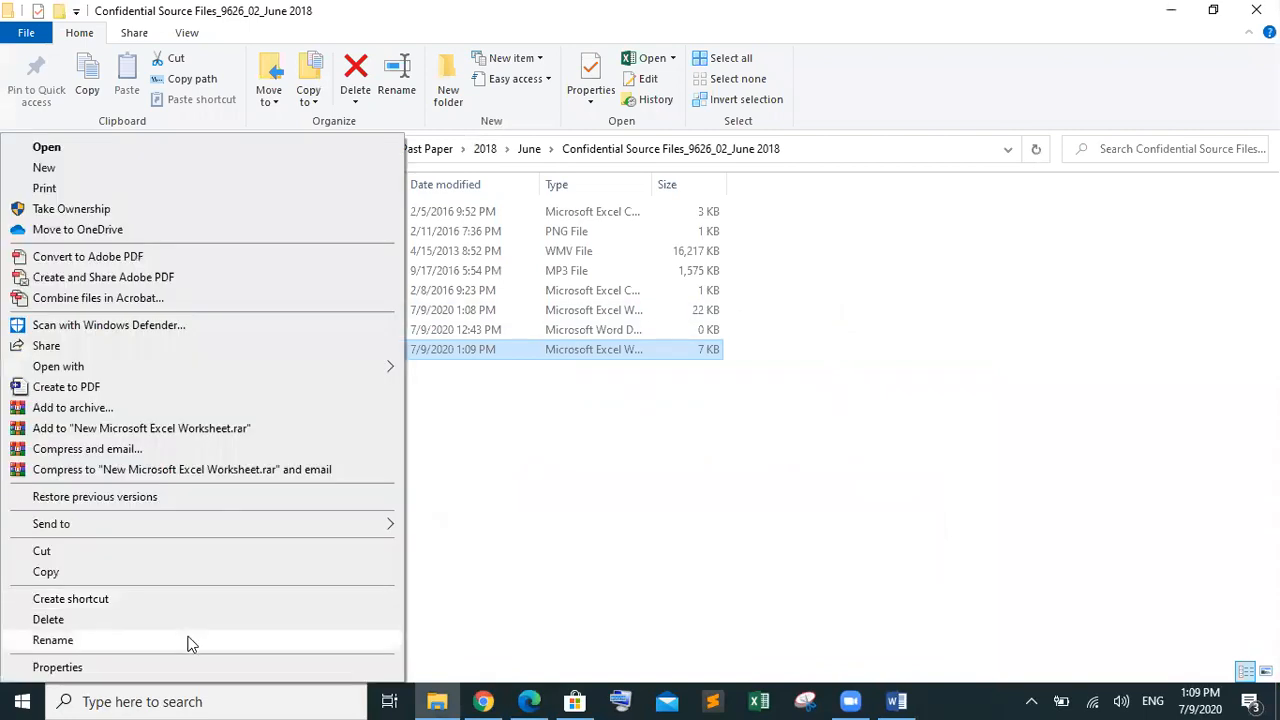
left_click(190, 641)
type("Bank")
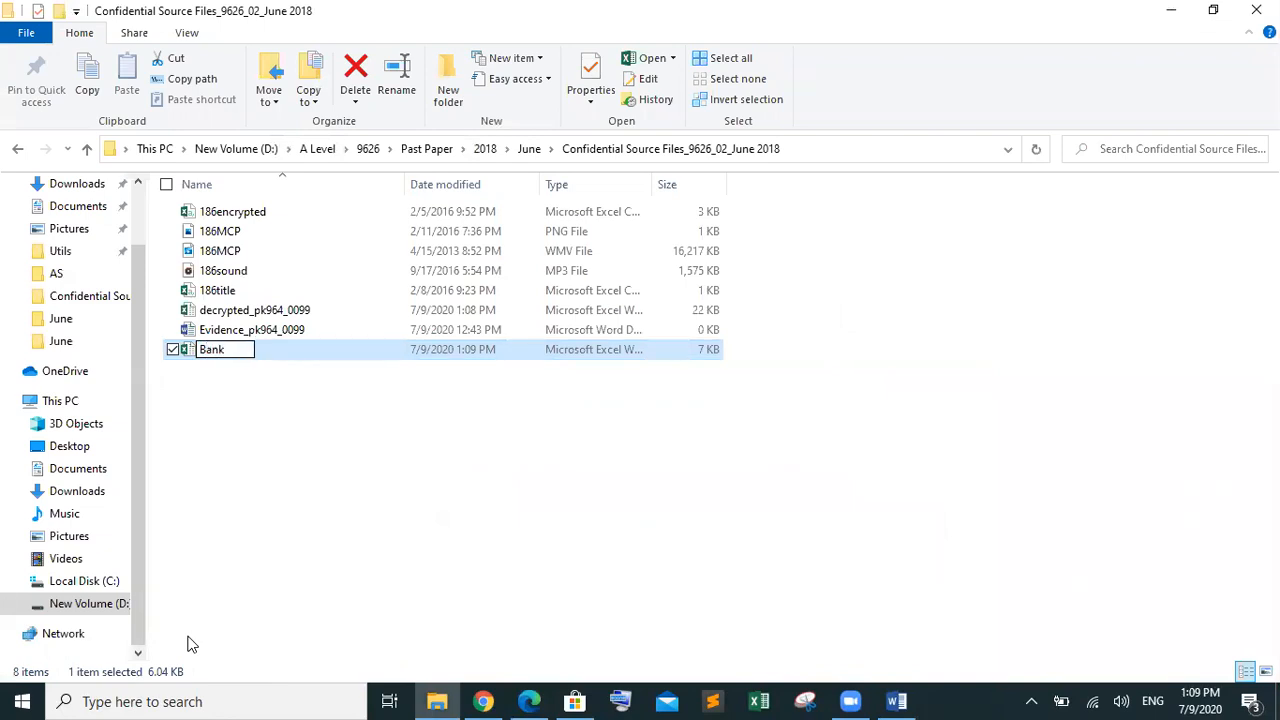
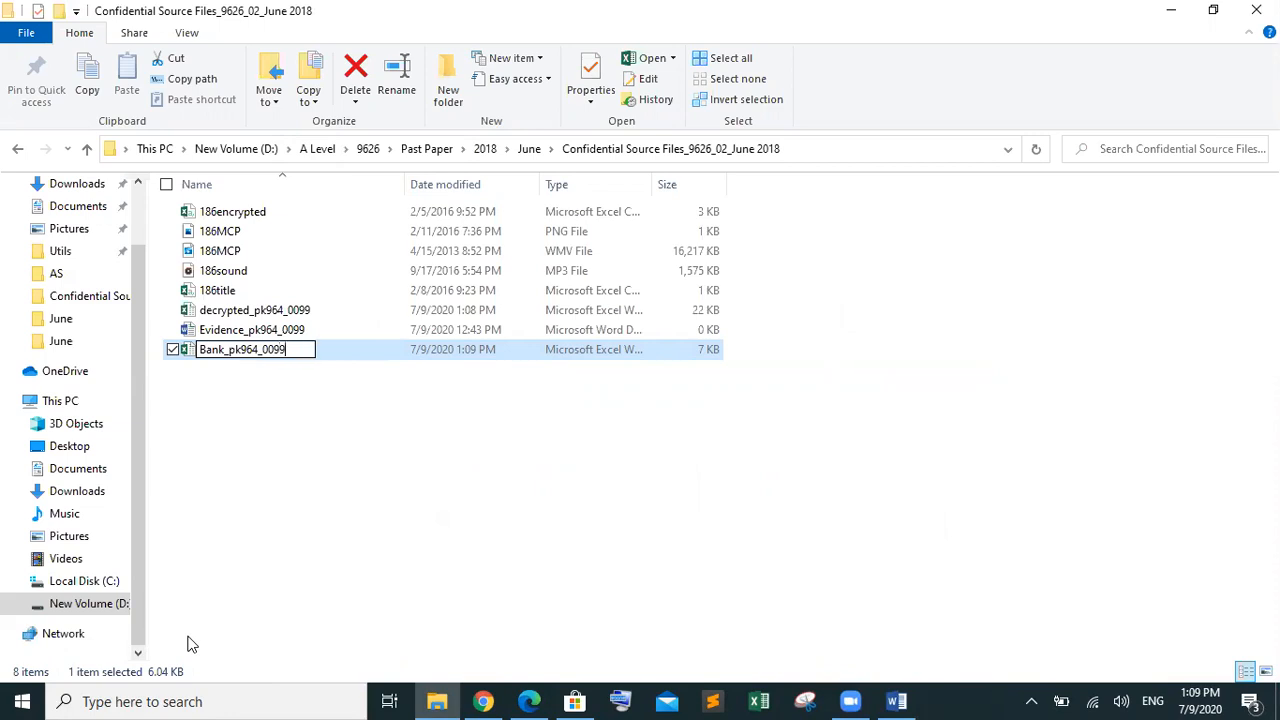
left_click(339, 527)
left_click(322, 314)
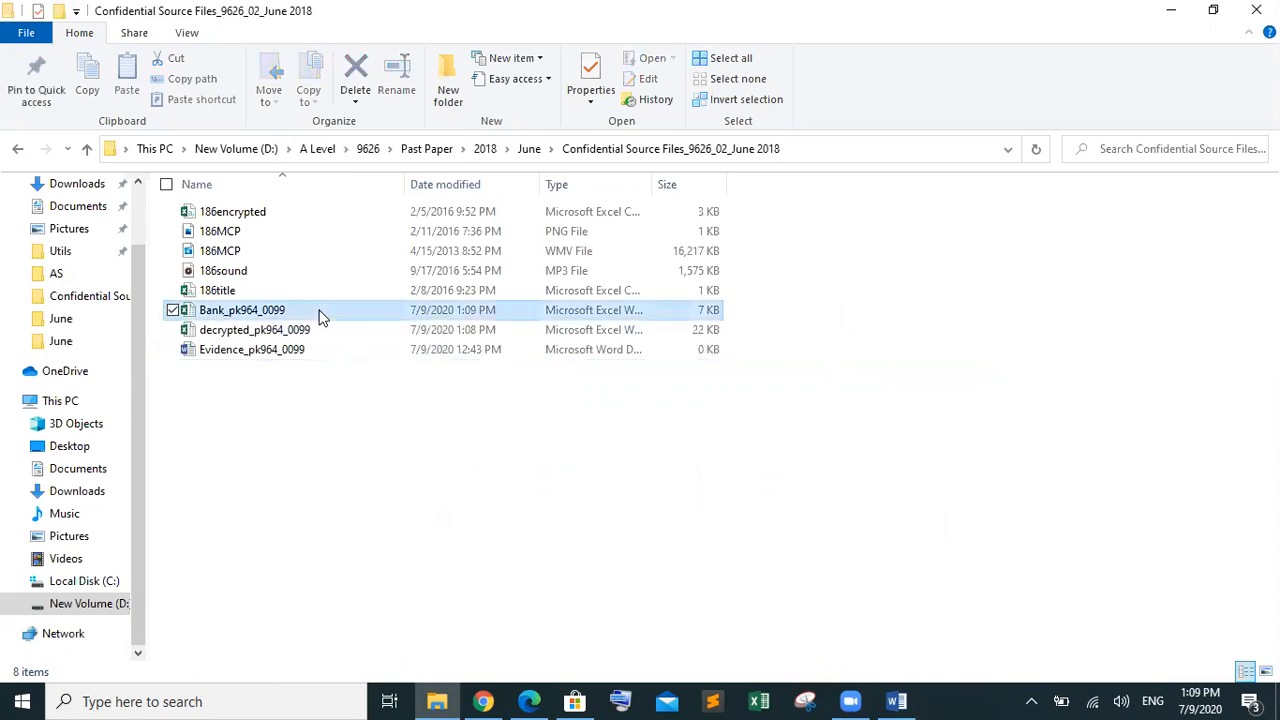
double_click(560, 320)
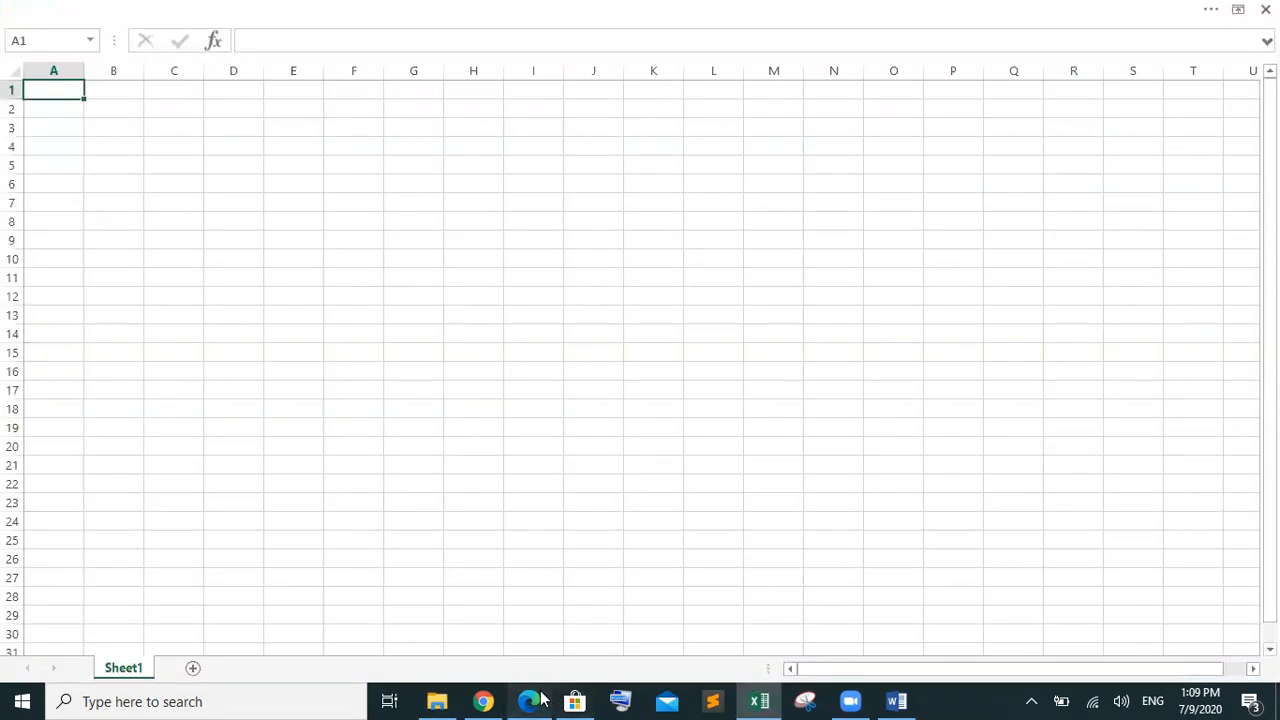
Select 'The Bank of Tawara' in the question paper, then select A1:C1 in the workbook
left_click(533, 699)
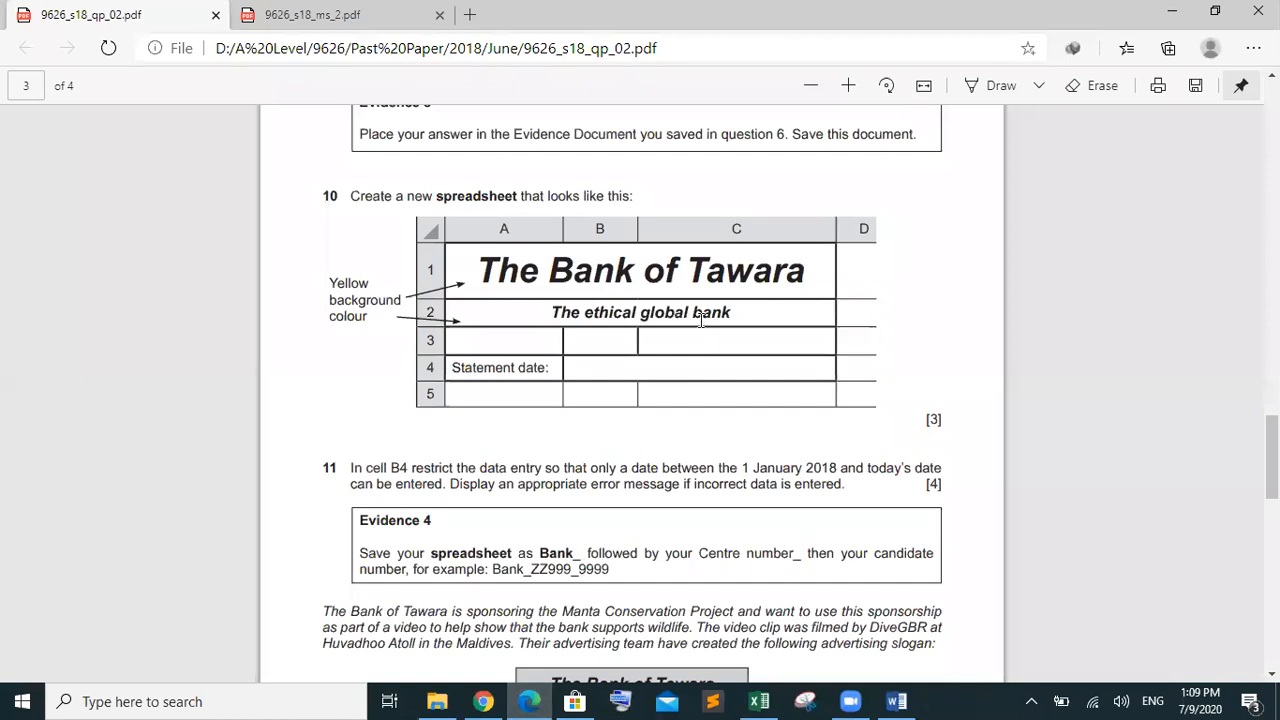
left_click_drag(699, 272, 470, 285)
key("ctrl+c")
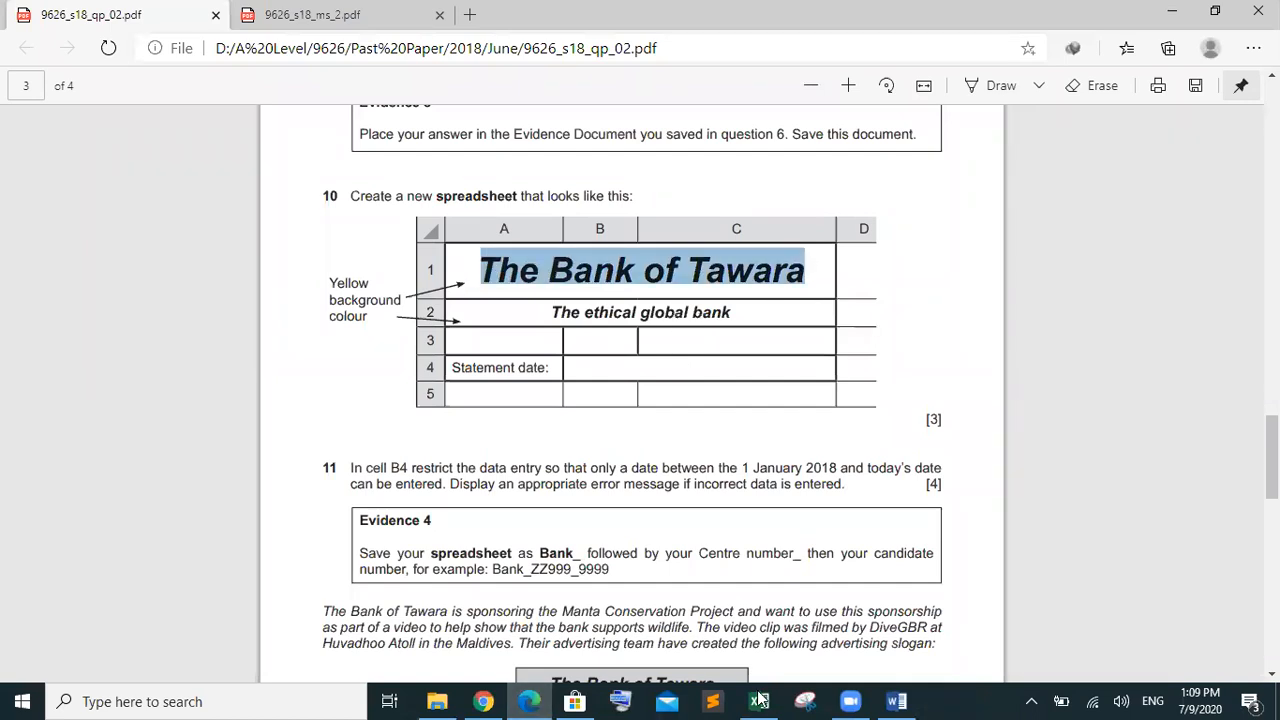
mouse_move(769, 697)
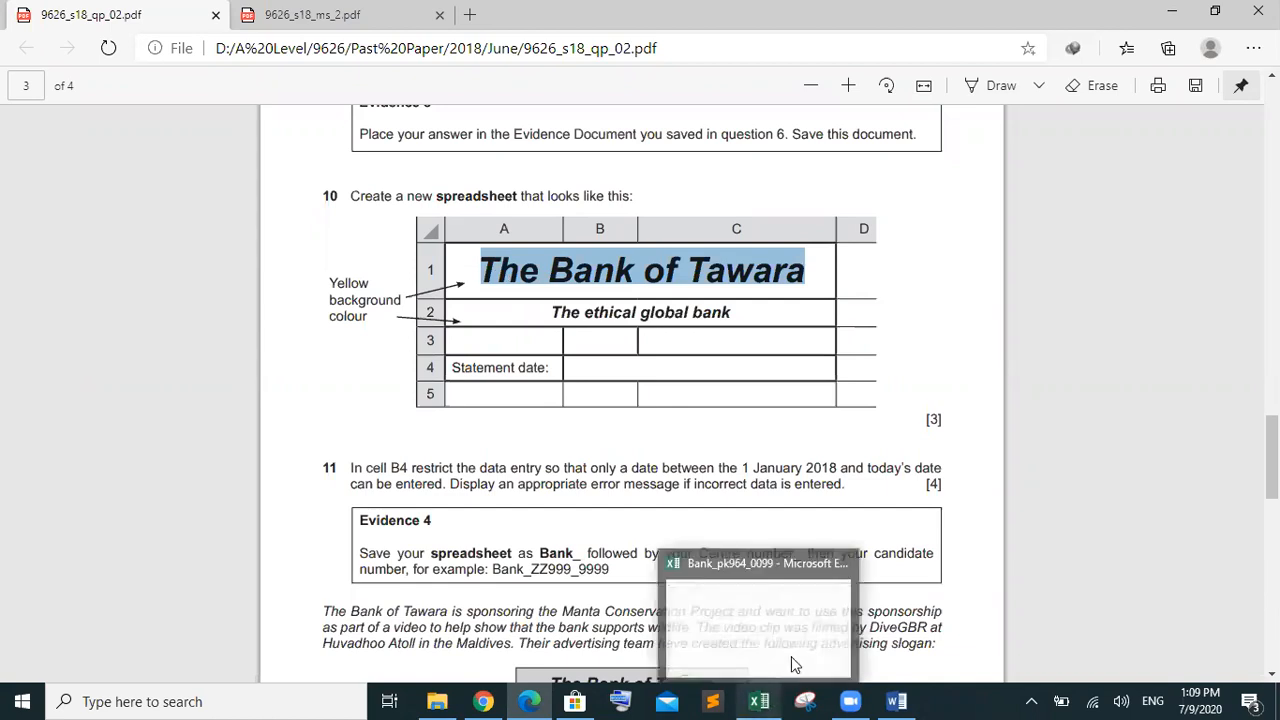
left_click(791, 628)
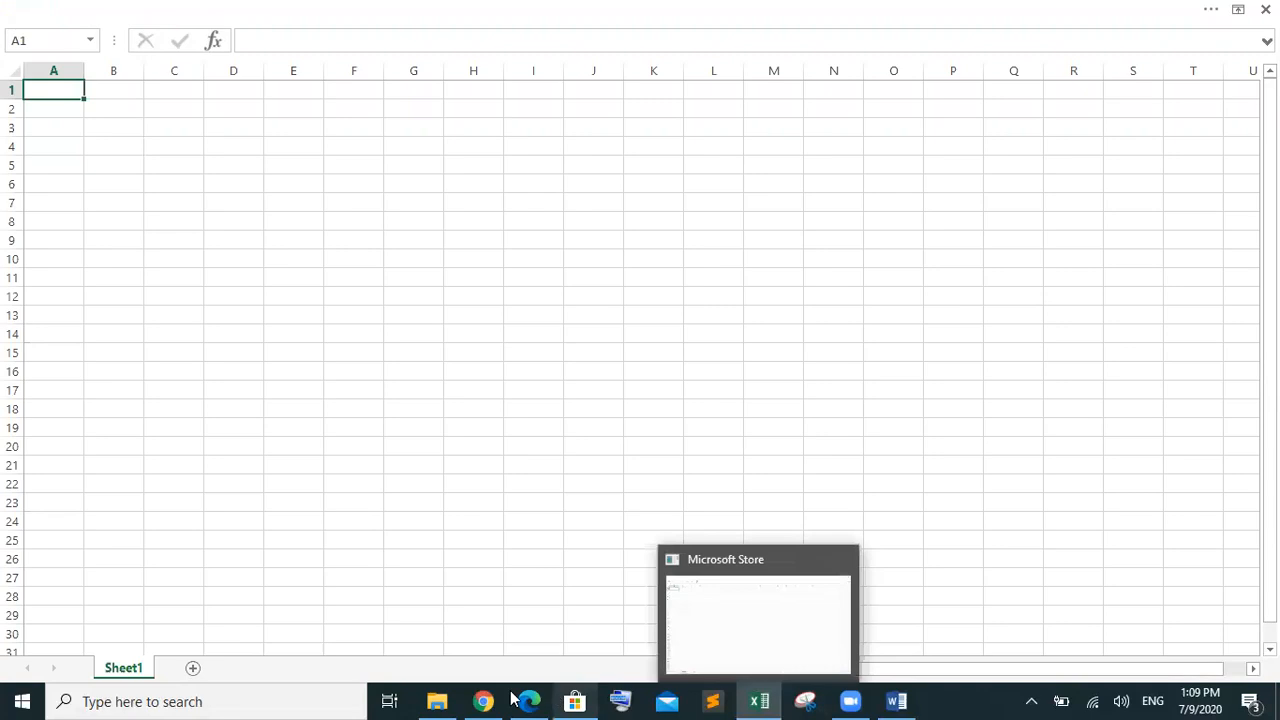
mouse_move(529, 699)
mouse_move(540, 647)
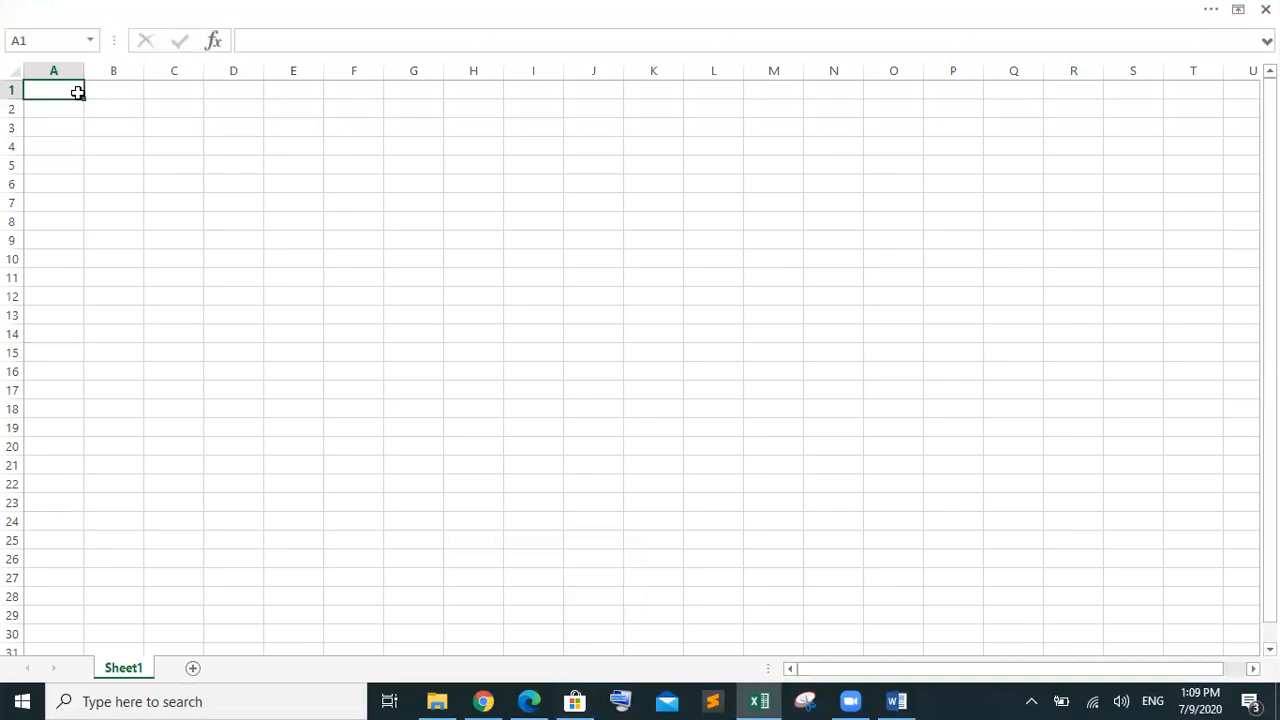
left_click_drag(77, 92, 200, 95)
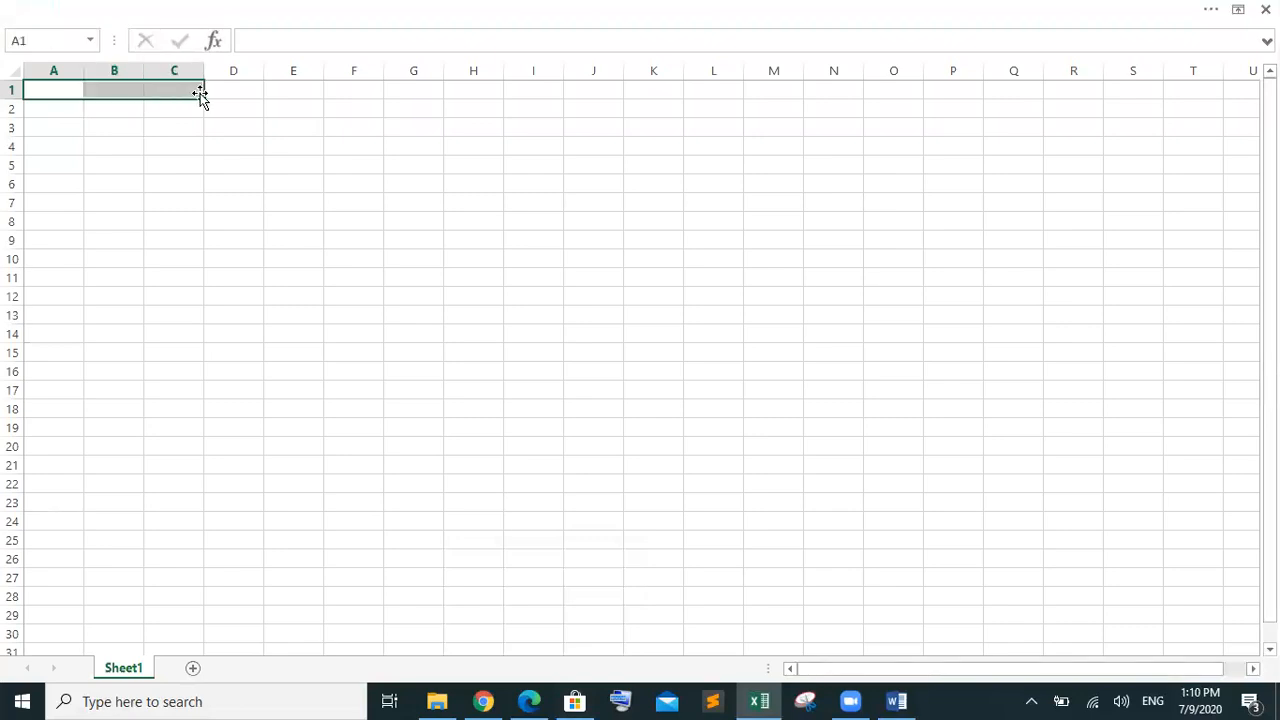
Merge and centre A1:C1 and try pasting the copied title into it
right_click(171, 87)
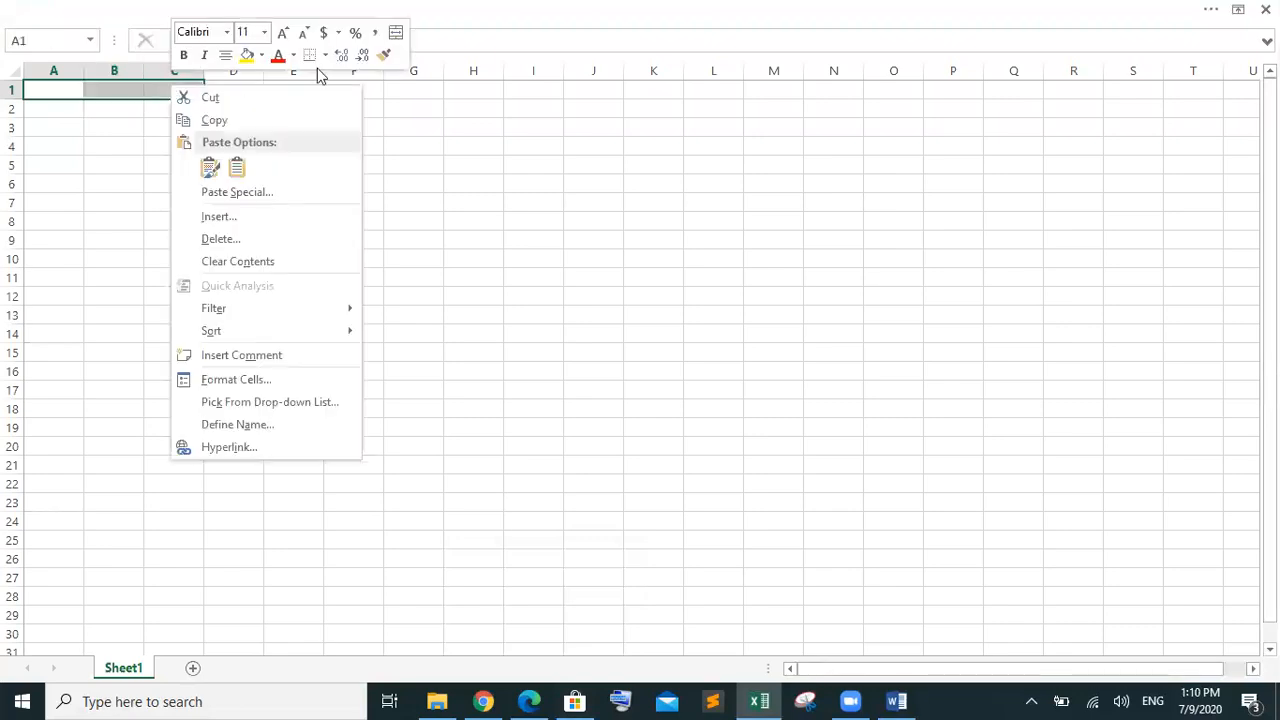
left_click(395, 34)
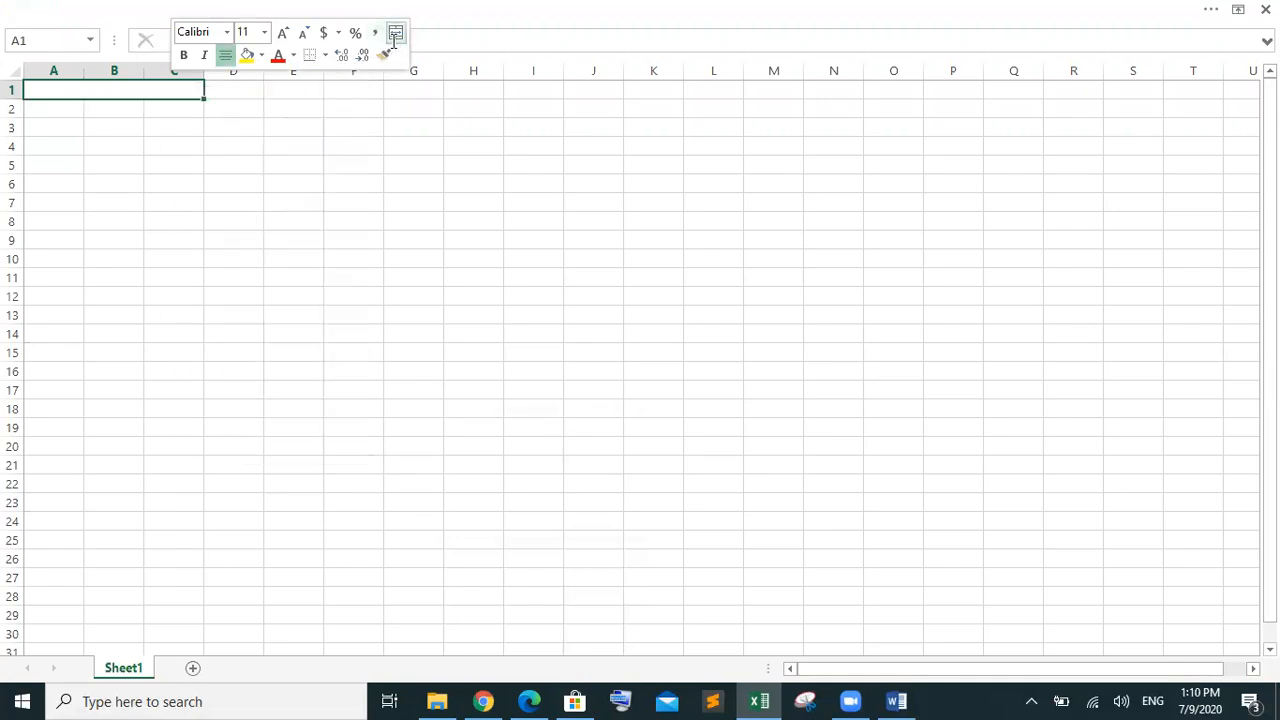
key("ctrl+v")
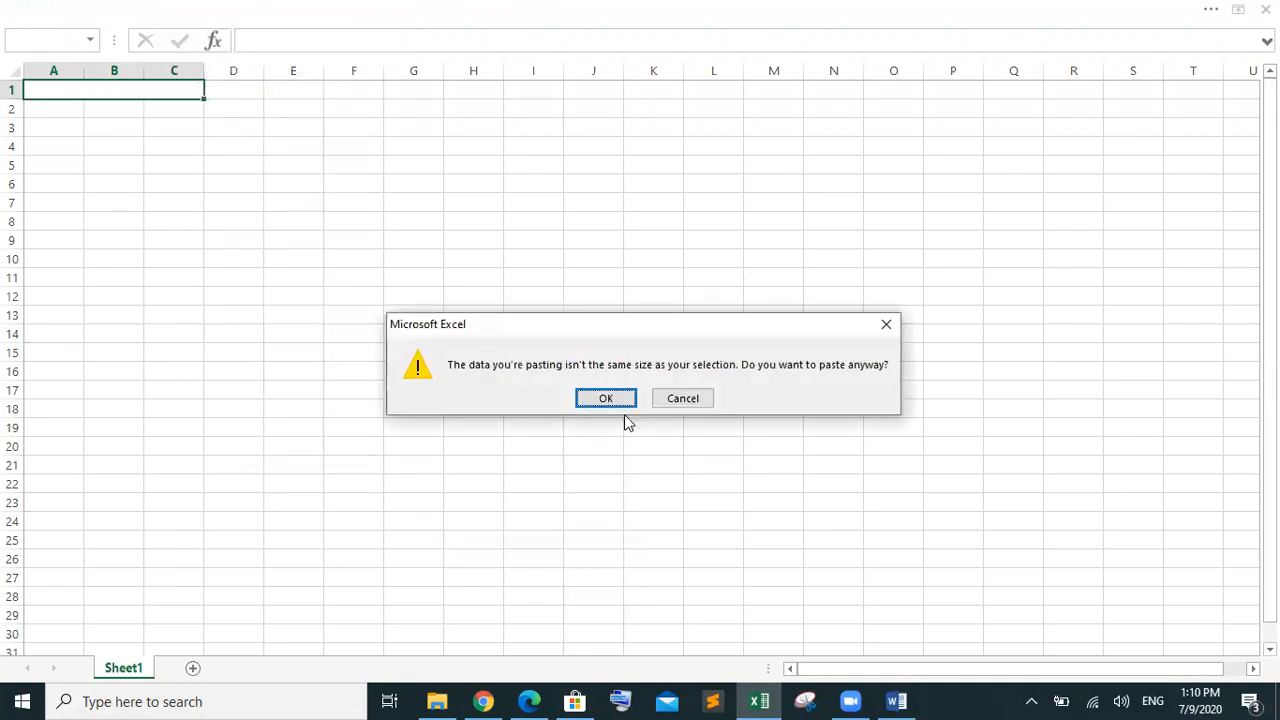
left_click(626, 398)
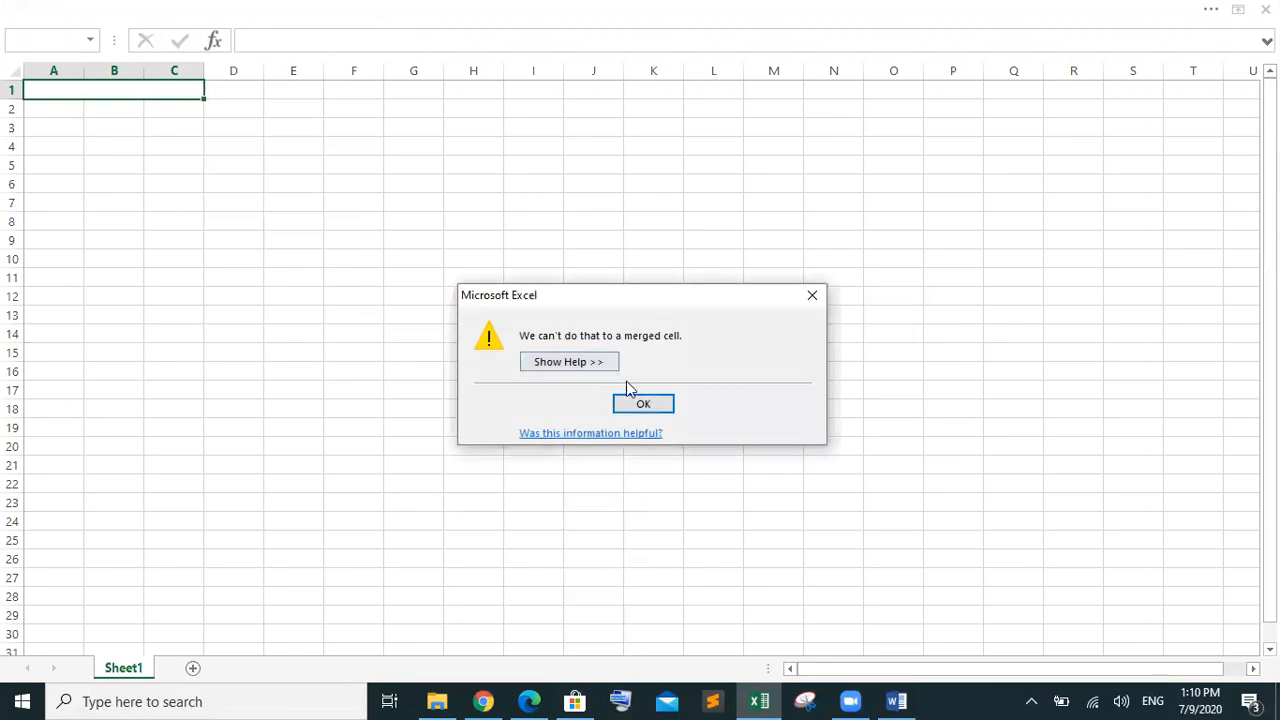
left_click(641, 404)
double_click(138, 88)
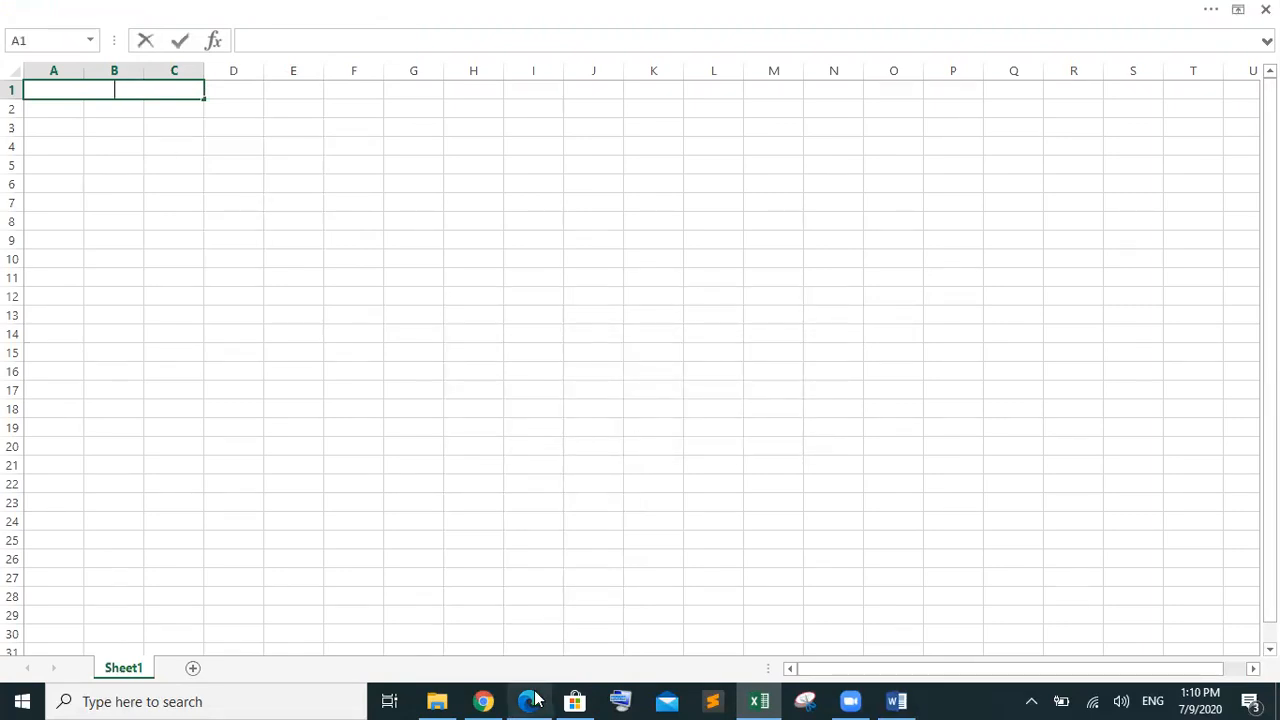
Check the question paper, then return to the blank workbook
left_click(530, 701)
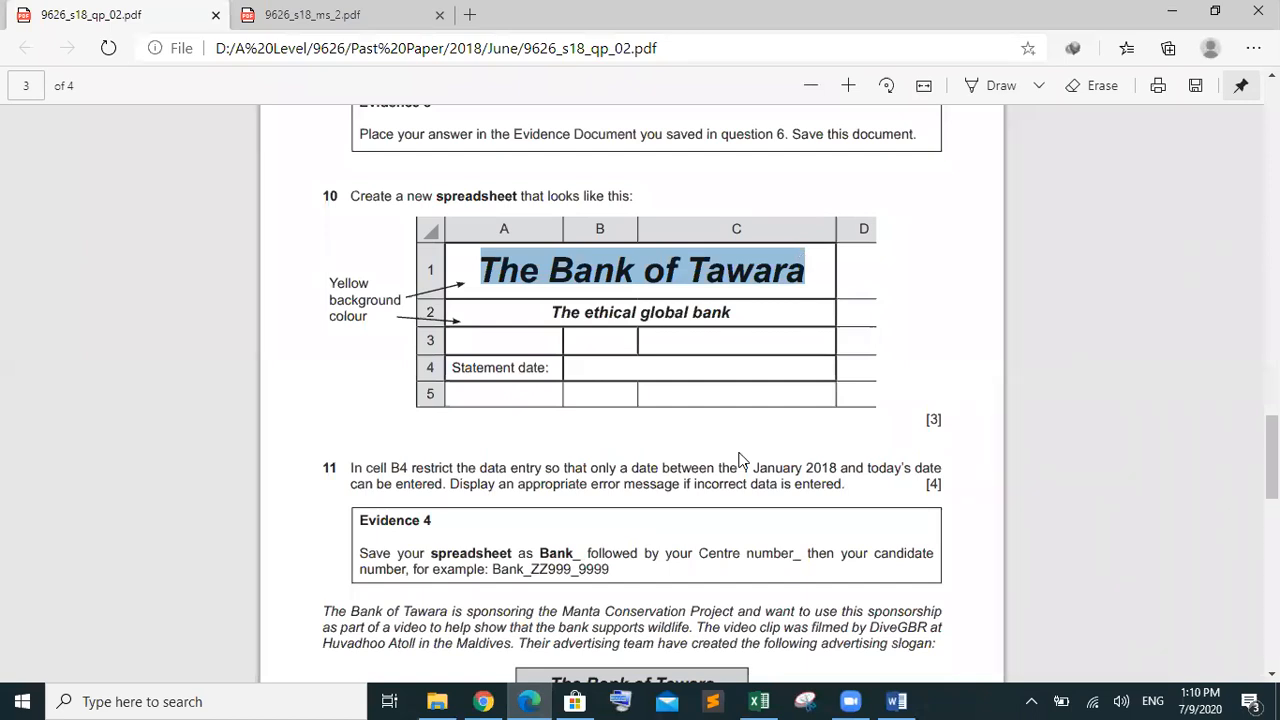
mouse_move(528, 700)
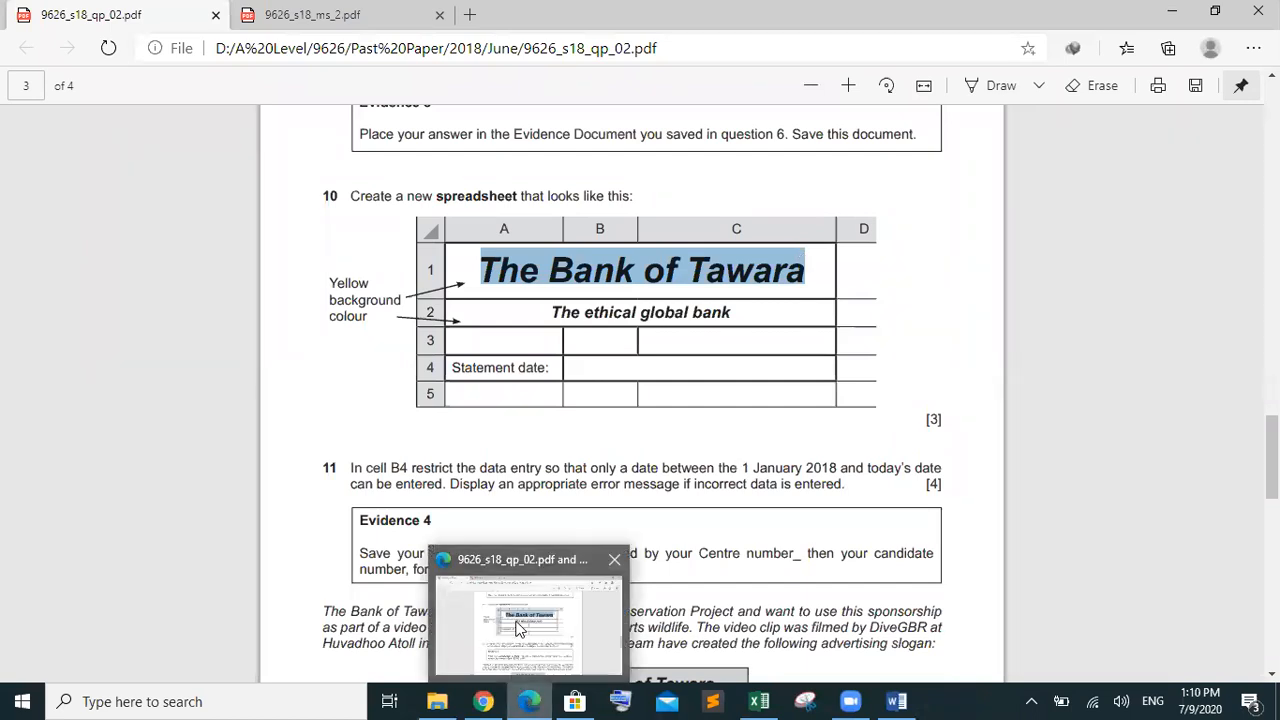
left_click(759, 701)
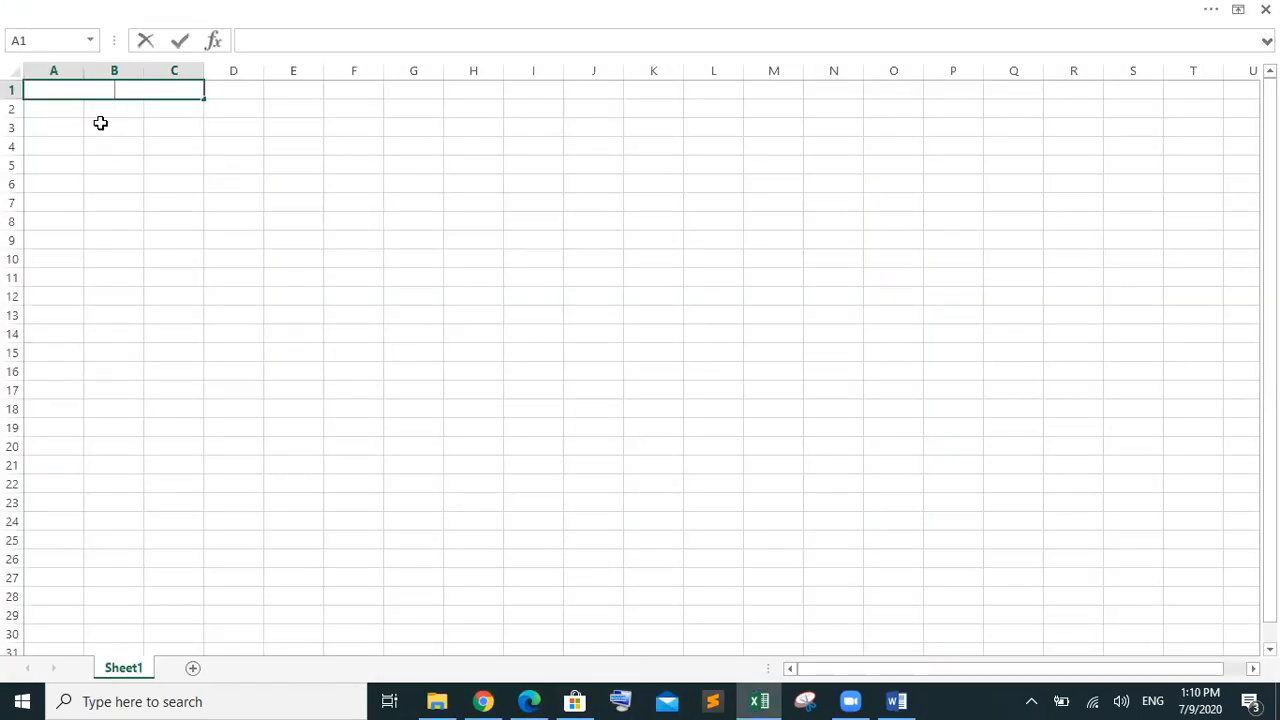
Enter 'The Bank of Tawara' in A1 and format it bold 18 pt Times New Roman
key("ctrl+v")
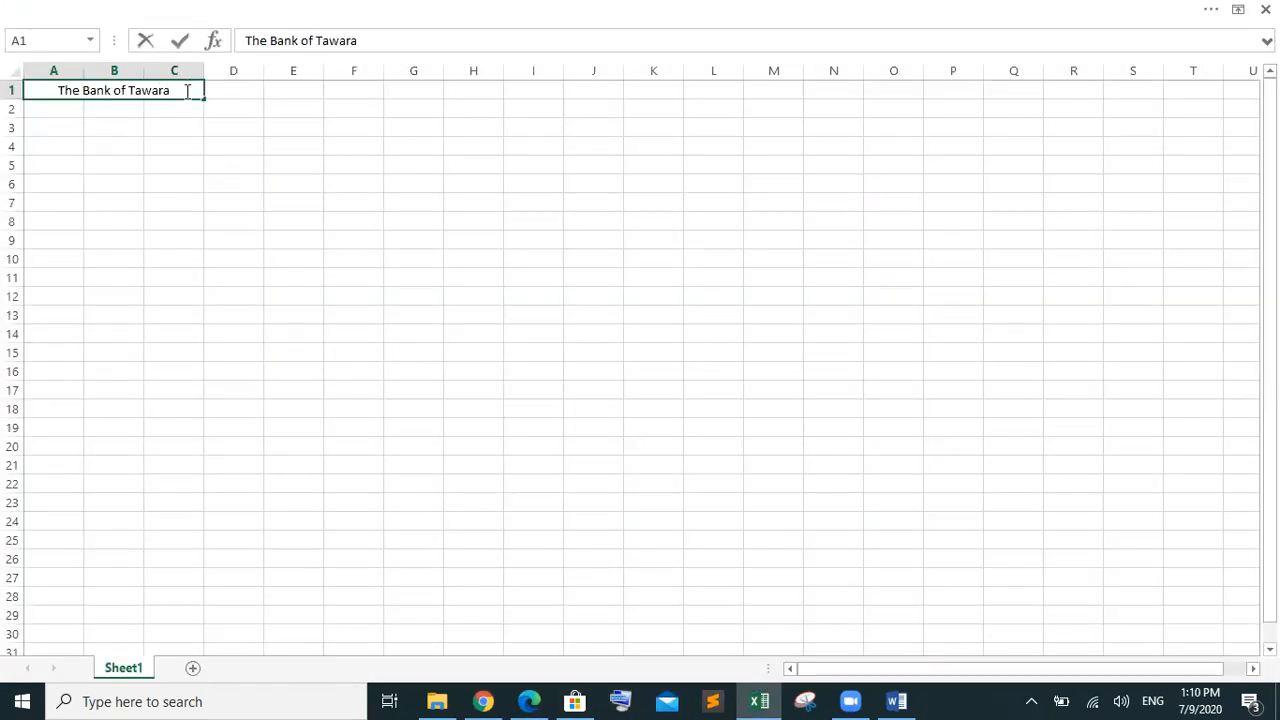
left_click_drag(187, 91, 45, 90)
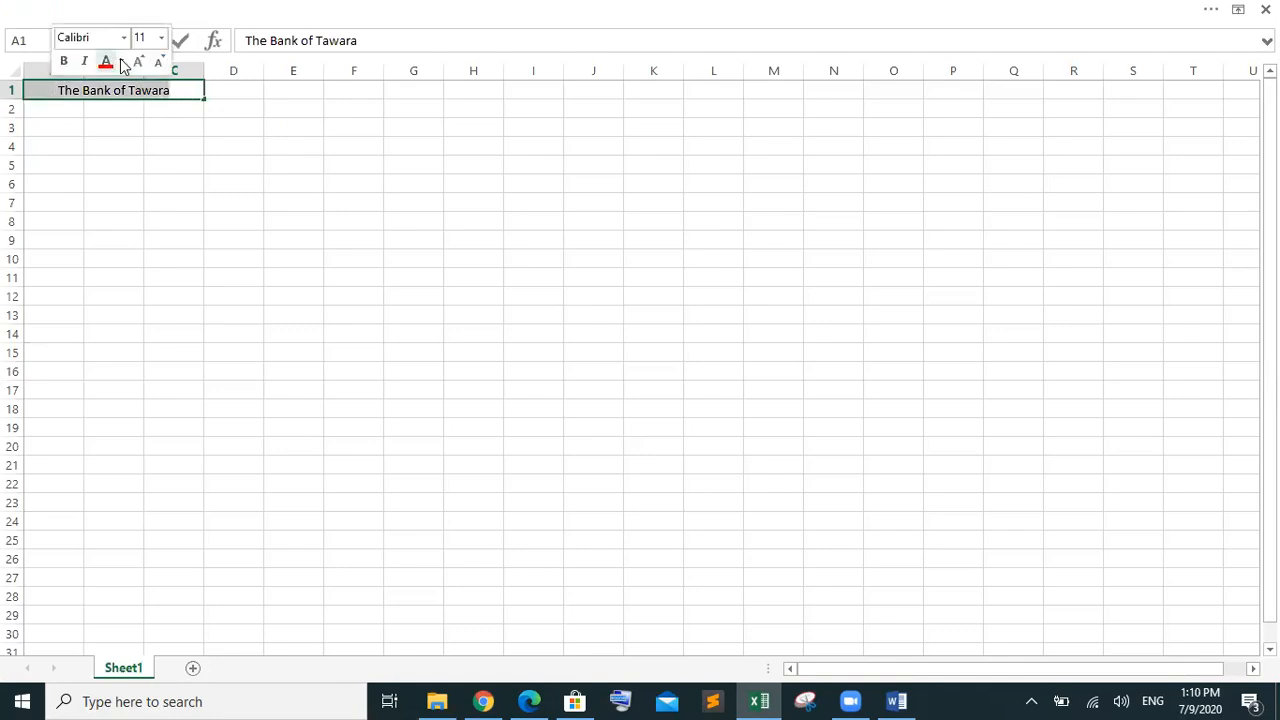
left_click(142, 63)
left_click(142, 63)
left_click(142, 63)
left_click(142, 63)
left_click(64, 61)
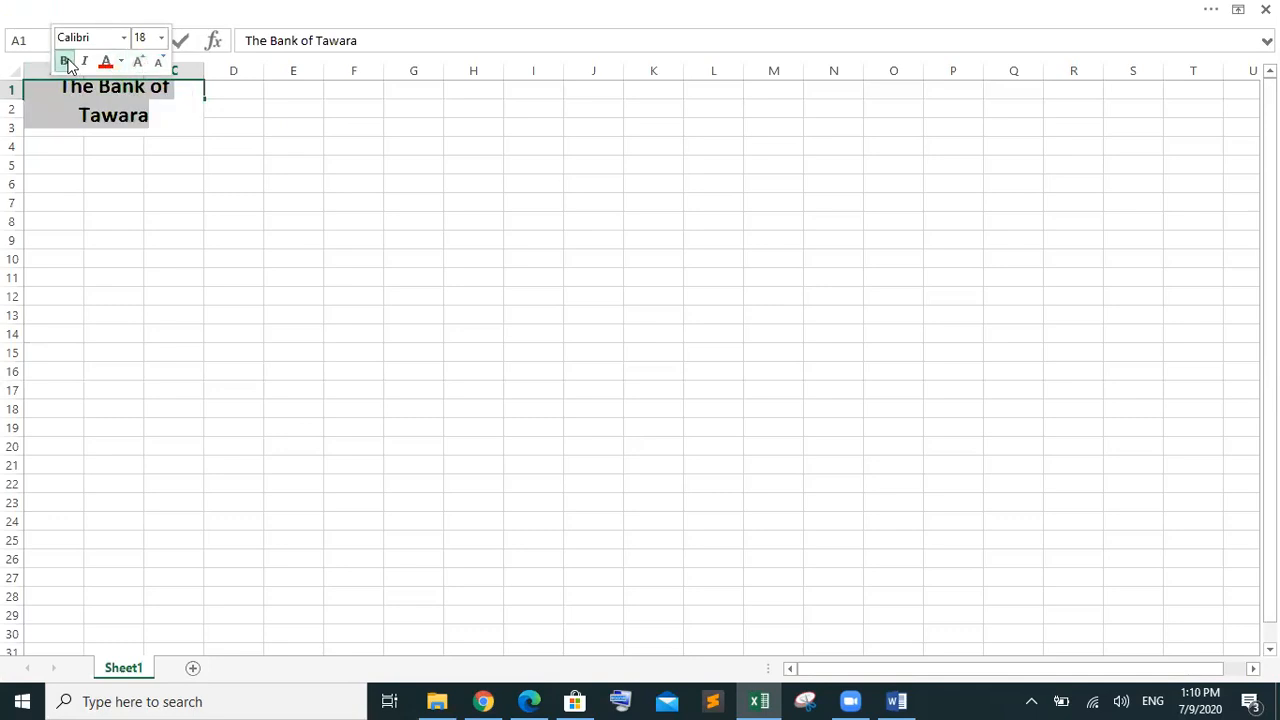
left_click(97, 40)
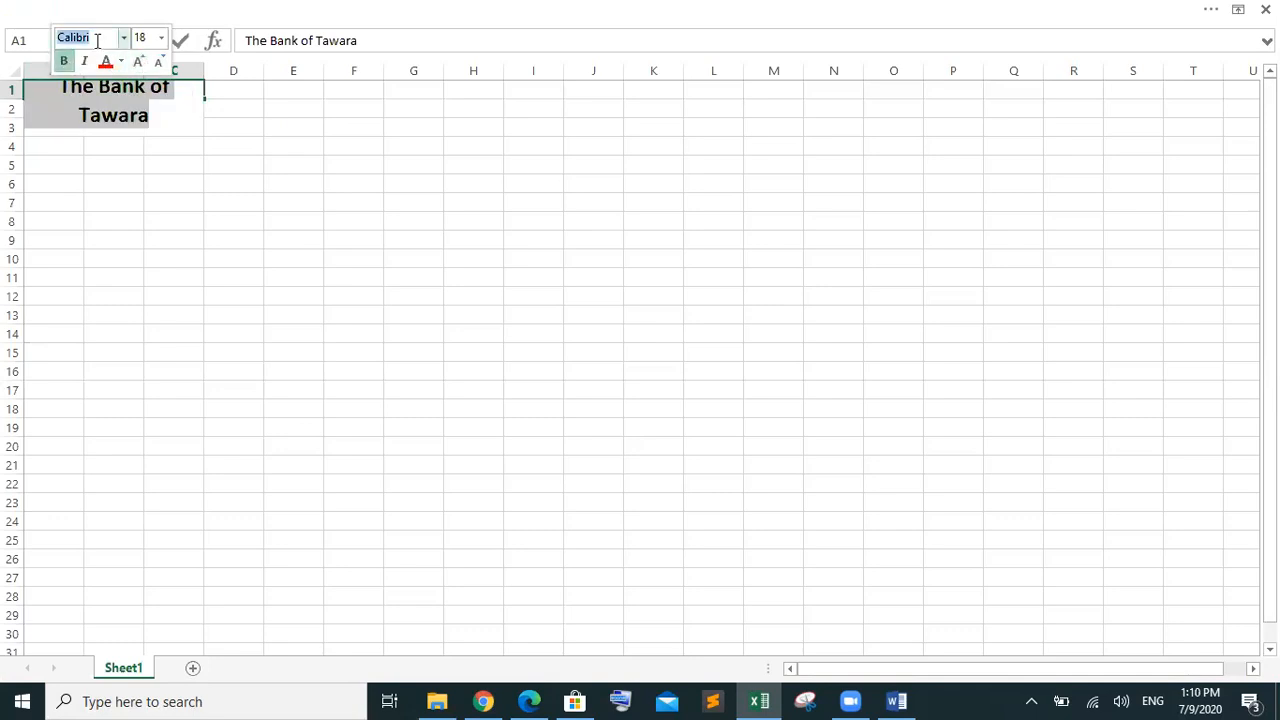
type("Times New R")
key("Return")
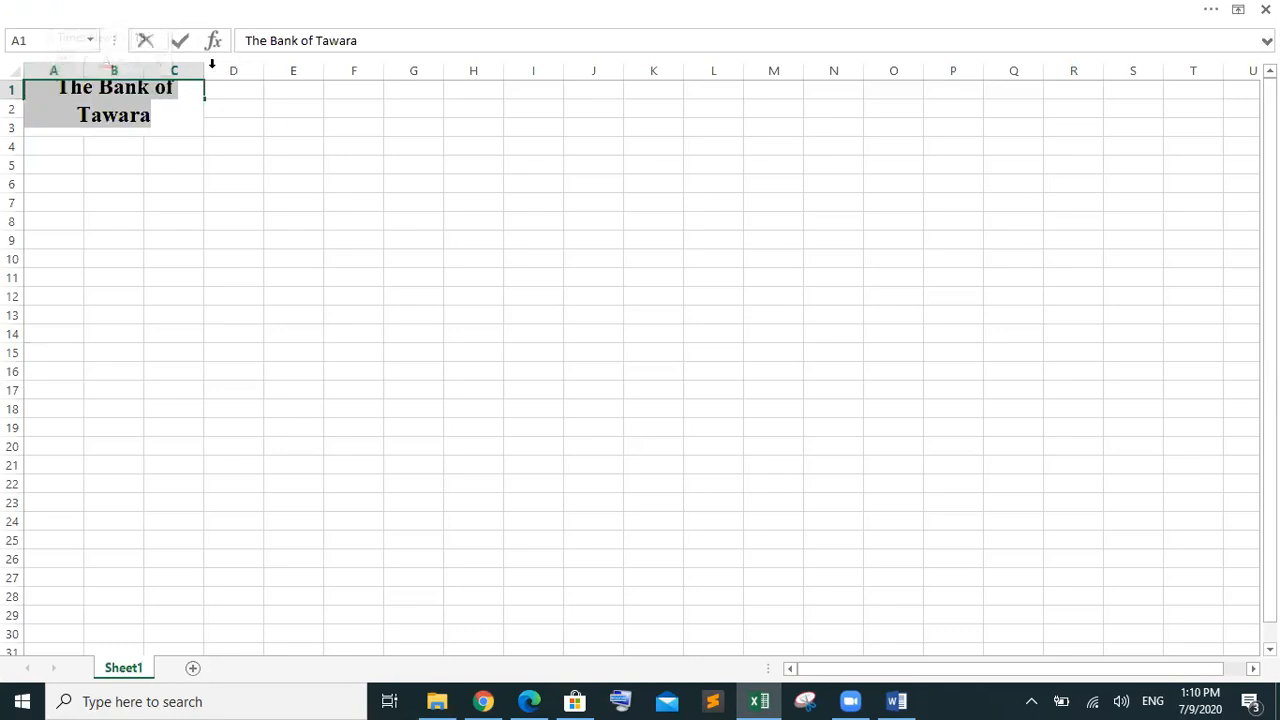
left_click(14, 72)
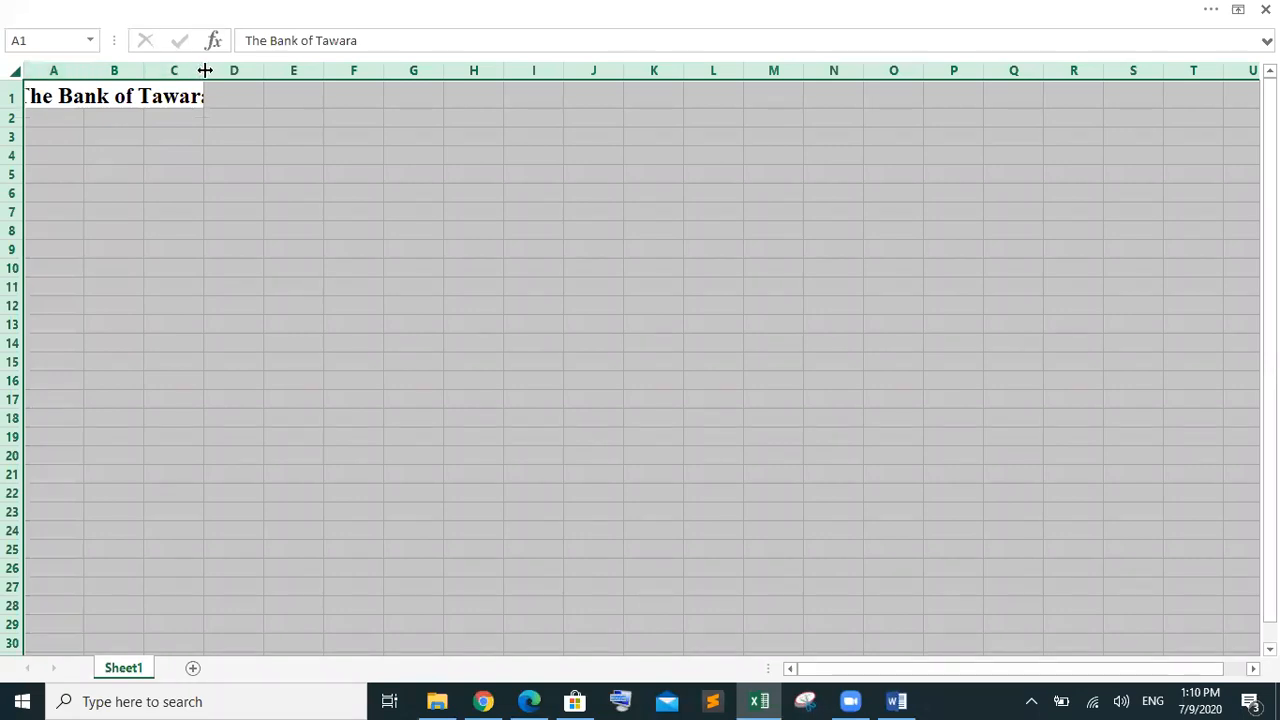
Deselect the sheet and drag column C wider until the whole title fits
left_click(14, 76)
left_click(225, 338)
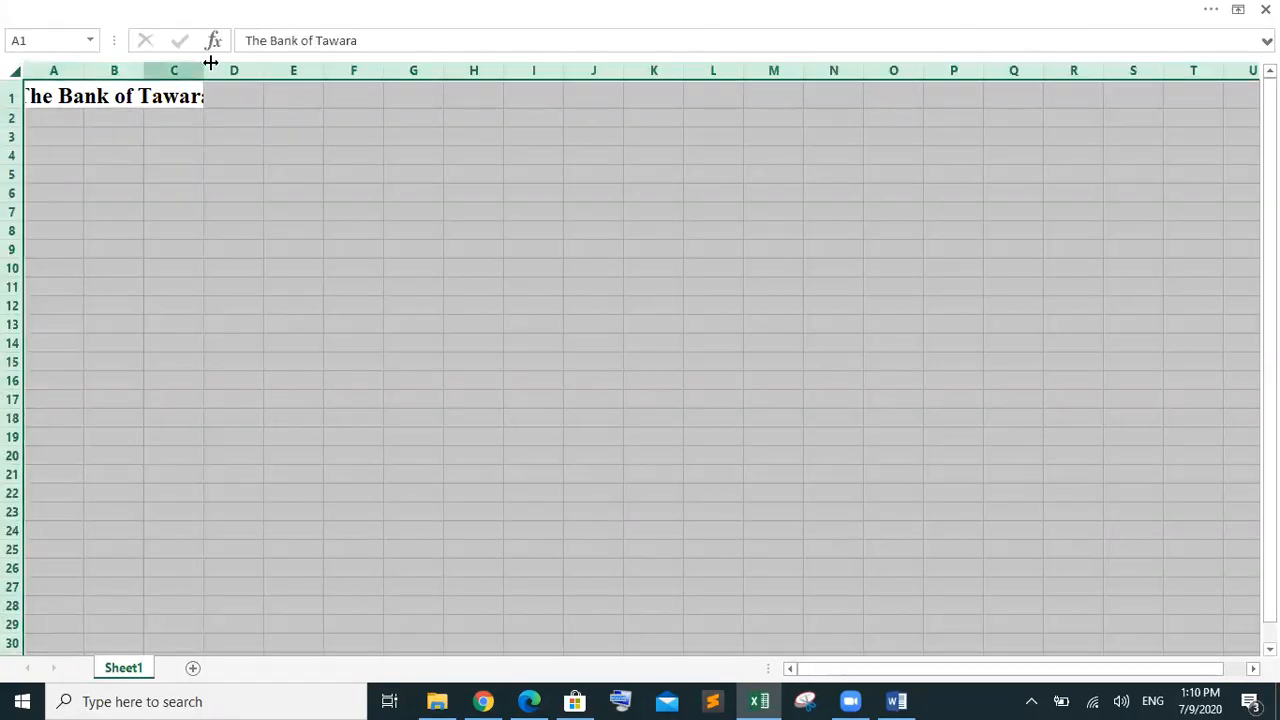
left_click_drag(203, 69, 203, 69)
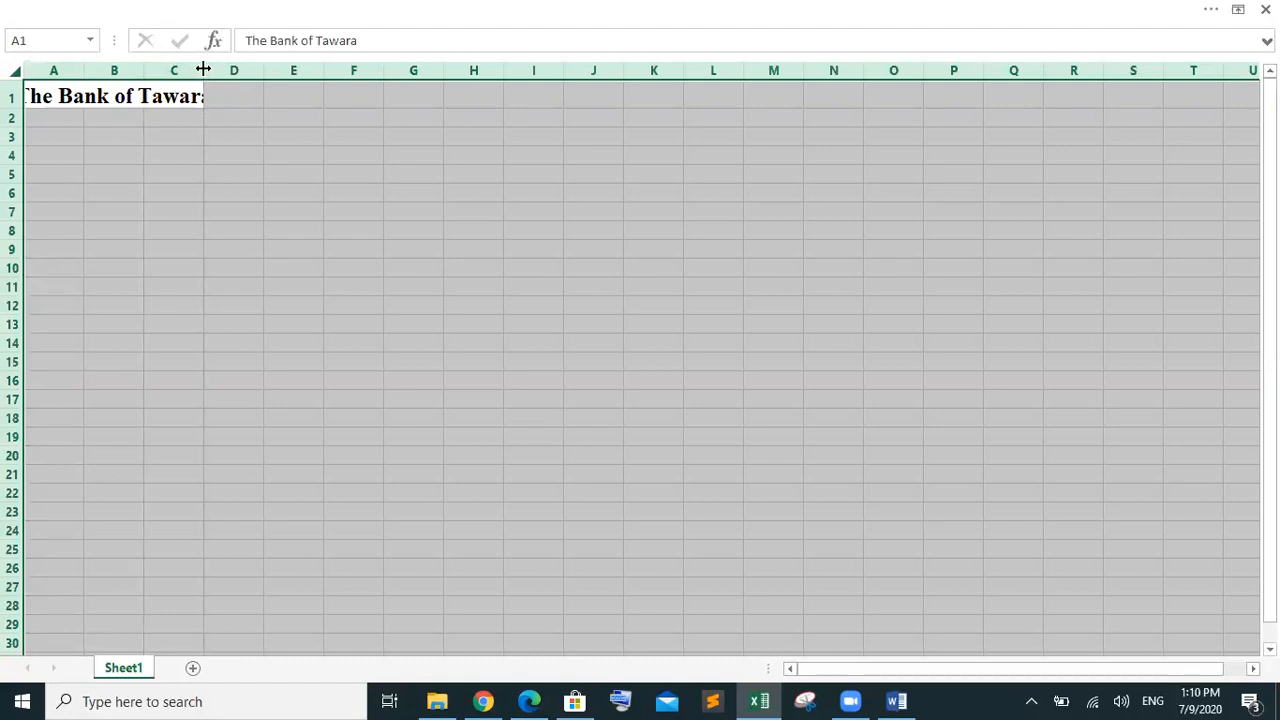
left_click_drag(82, 73, 82, 73)
left_click(235, 192)
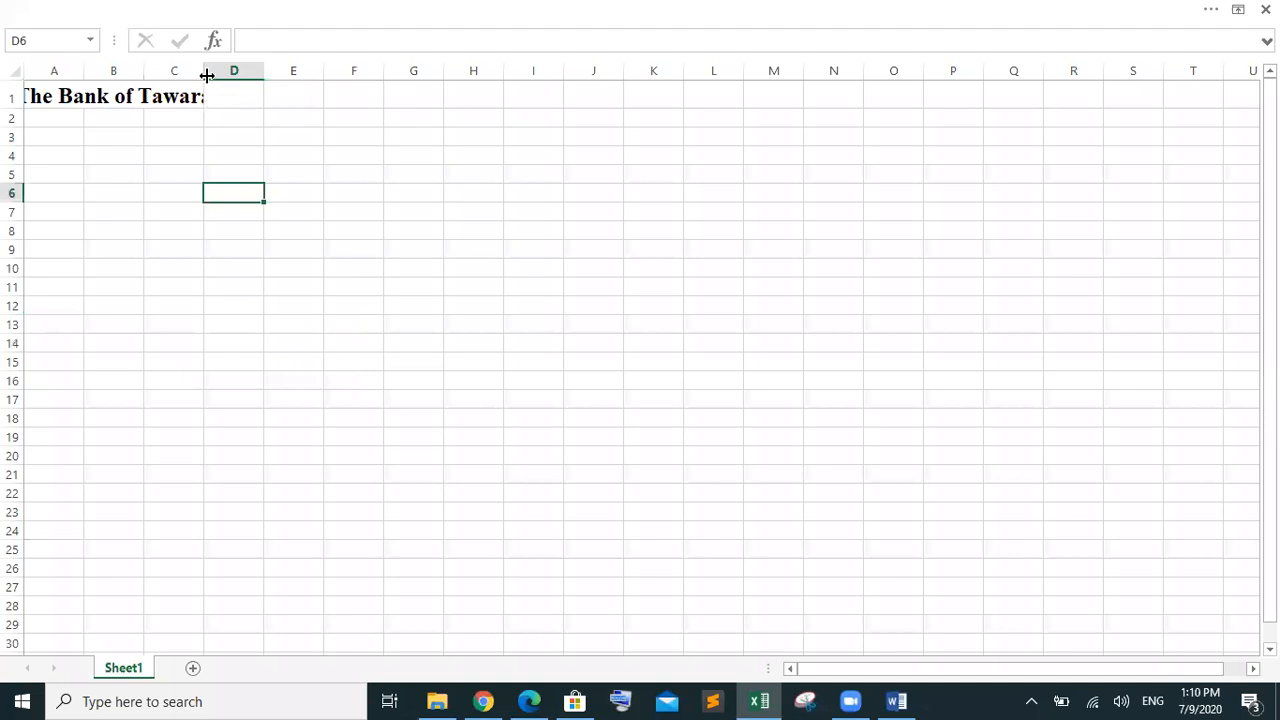
left_click_drag(199, 71, 308, 71)
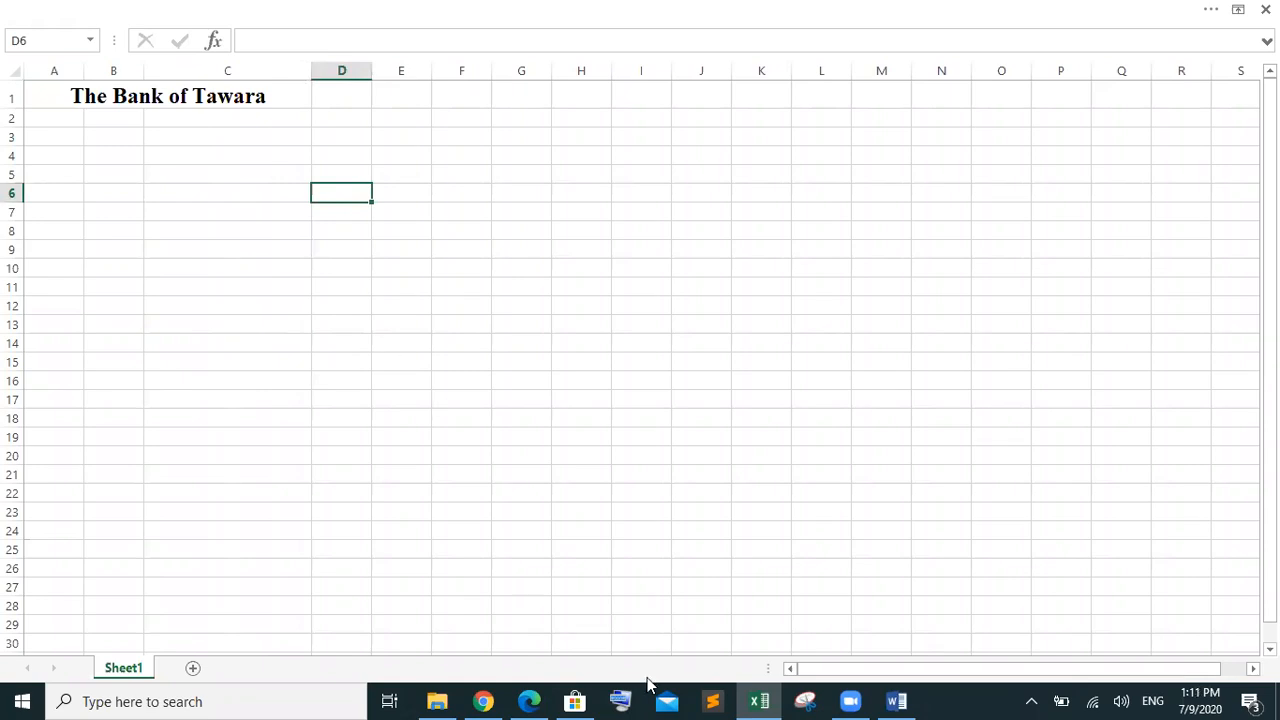
mouse_move(535, 699)
left_click(536, 642)
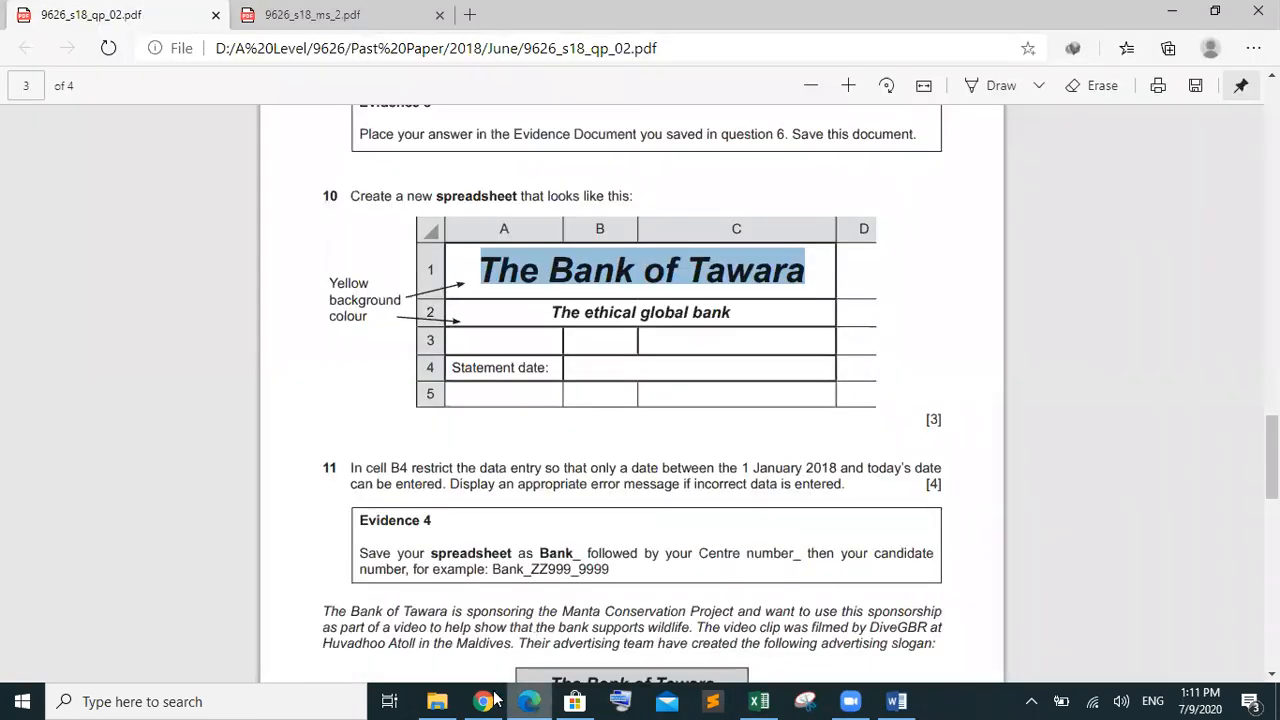
left_click(896, 701)
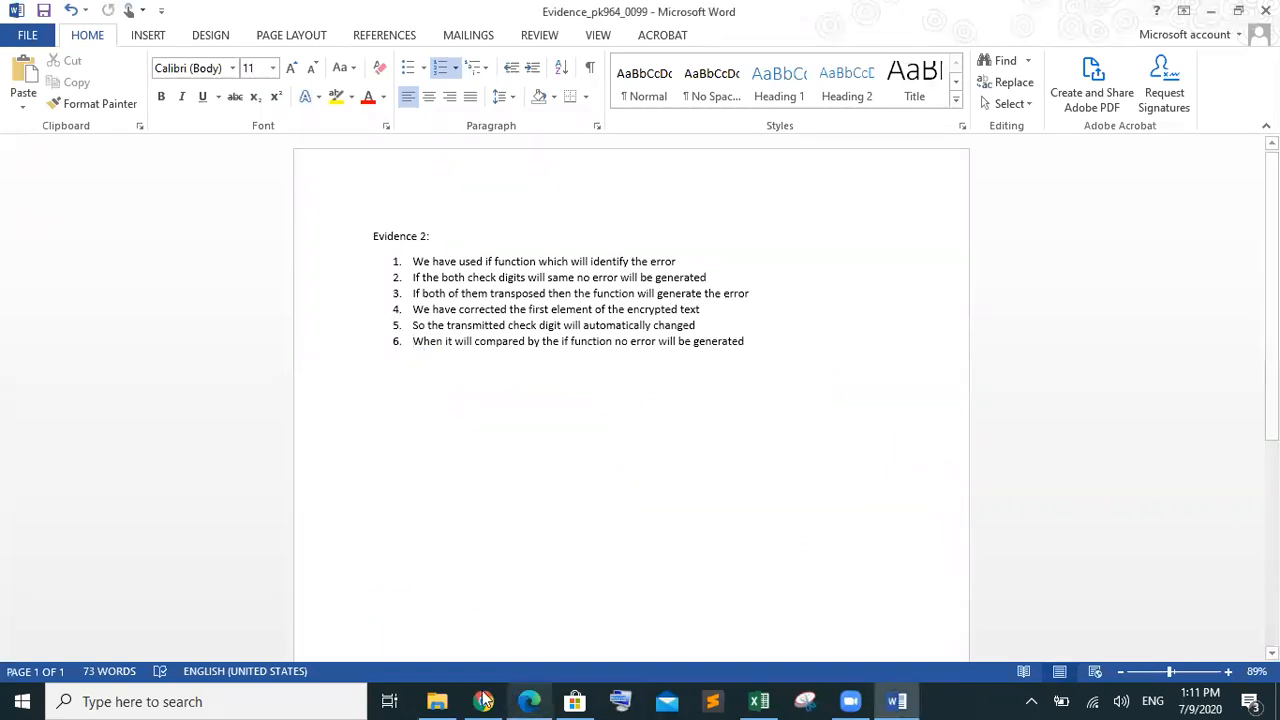
left_click(748, 700)
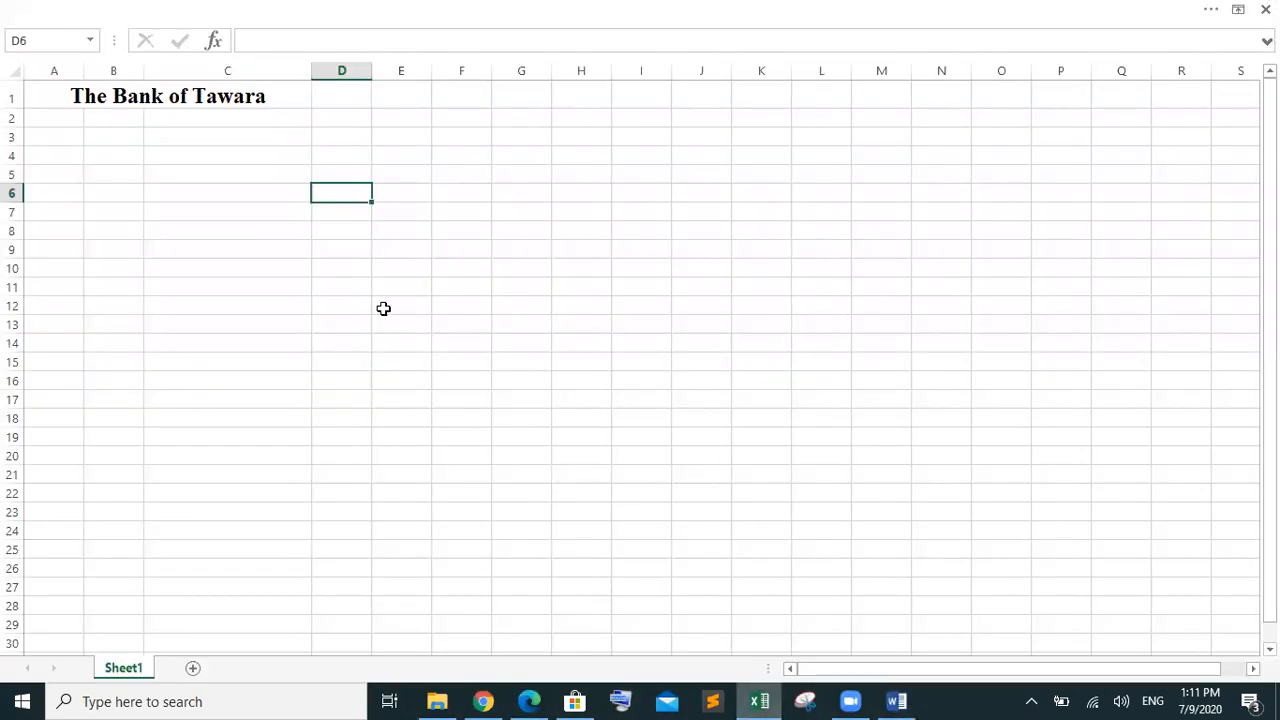
left_click(289, 105)
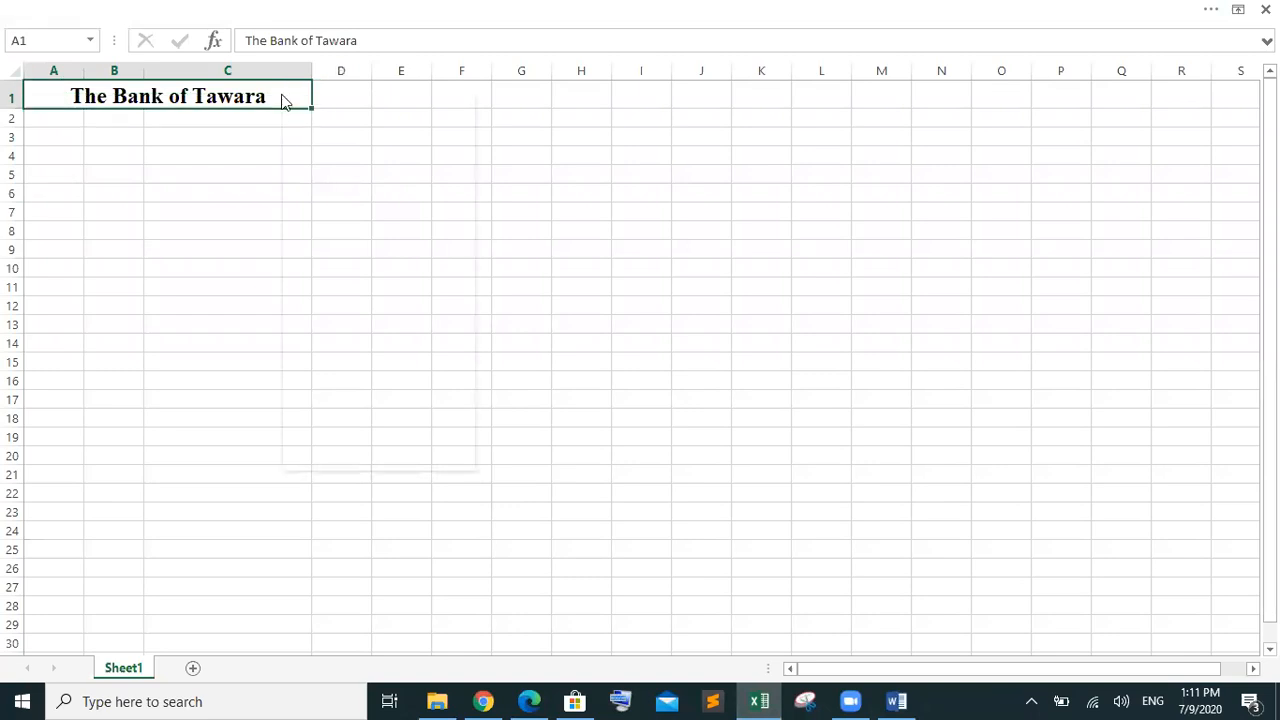
Increase the title's font size to 26 pt
right_click(281, 97)
left_click(400, 45)
left_click(400, 45)
left_click(400, 45)
left_click(400, 45)
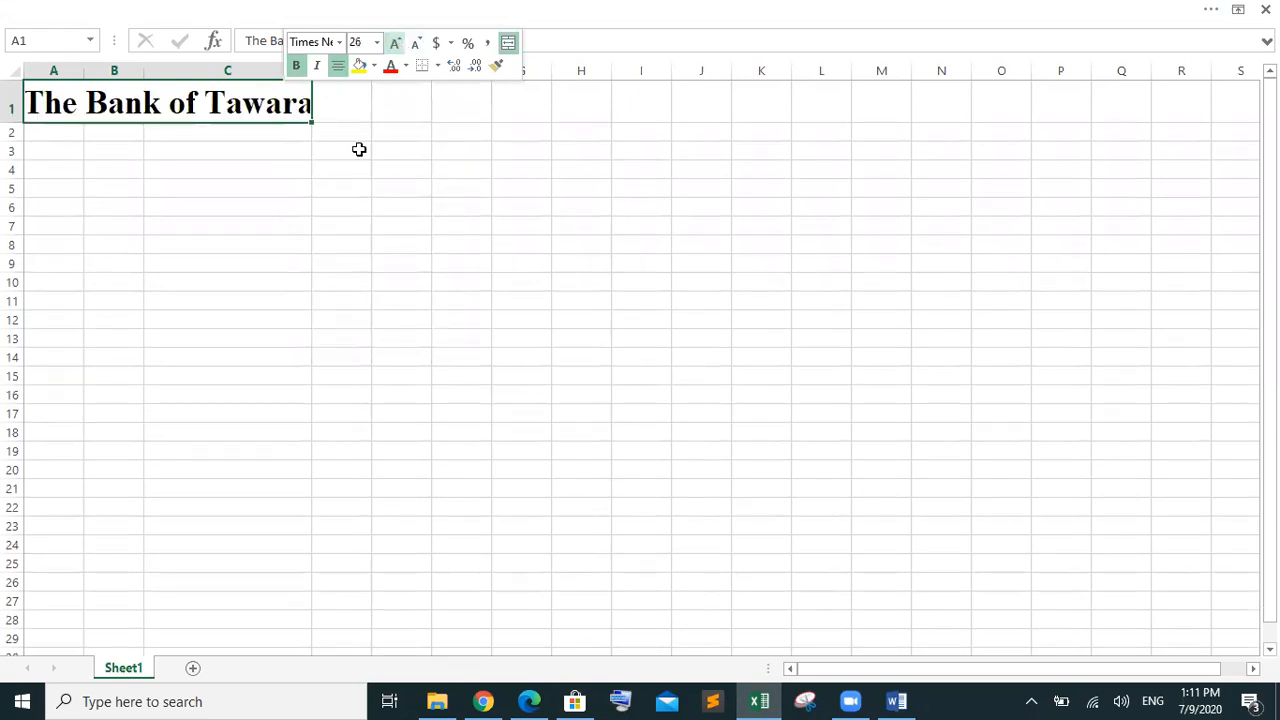
Select the whole sheet and drag a column border to widen every column
left_click(16, 73)
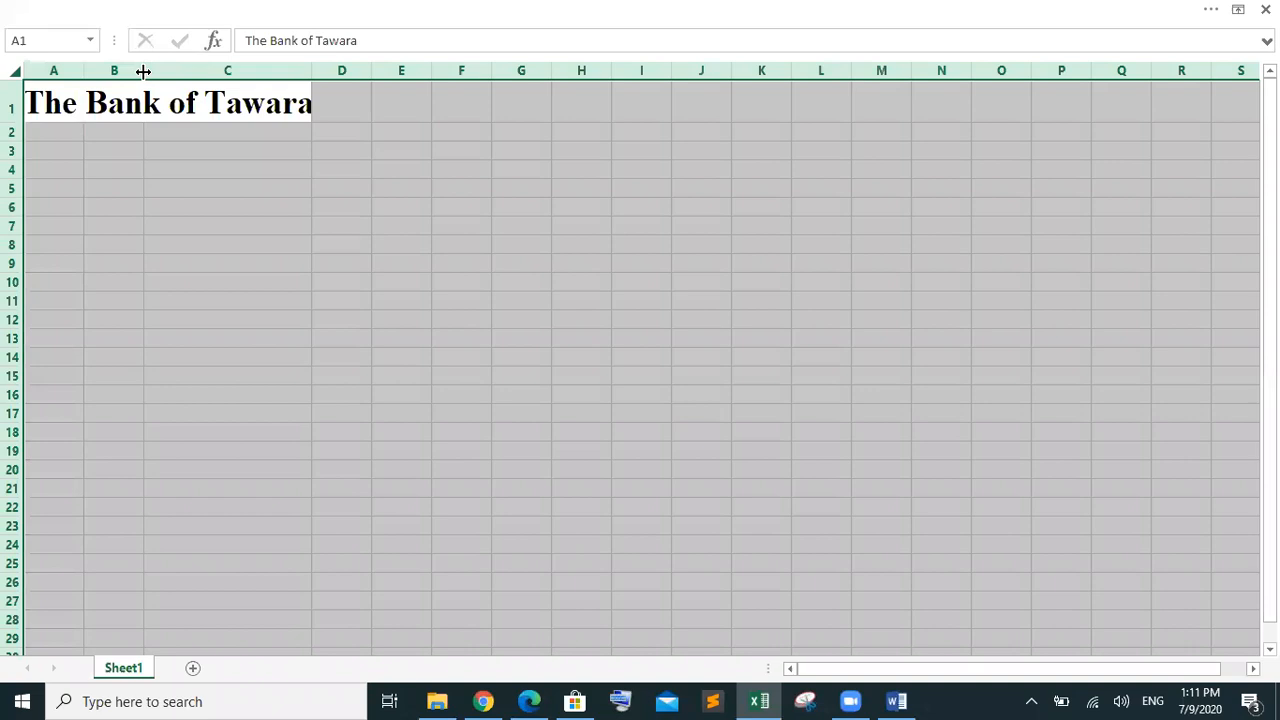
left_click_drag(143, 71, 193, 70)
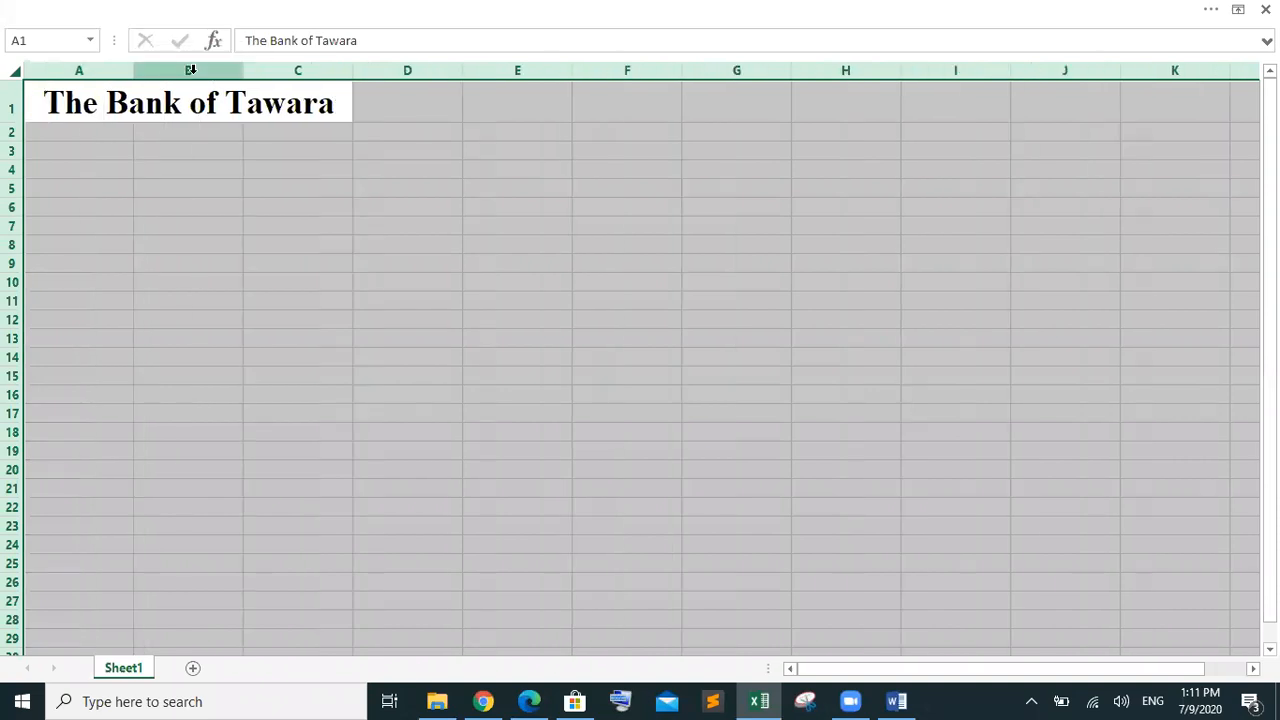
left_click(350, 190)
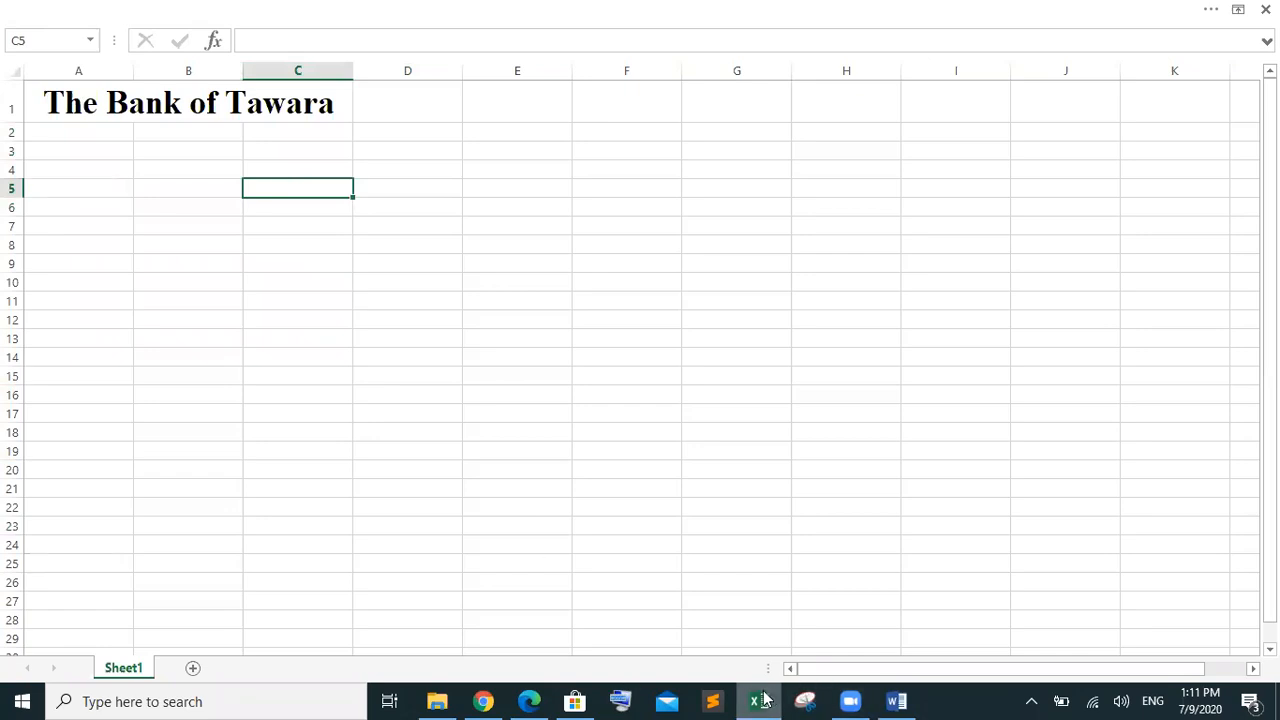
mouse_move(548, 698)
mouse_move(522, 612)
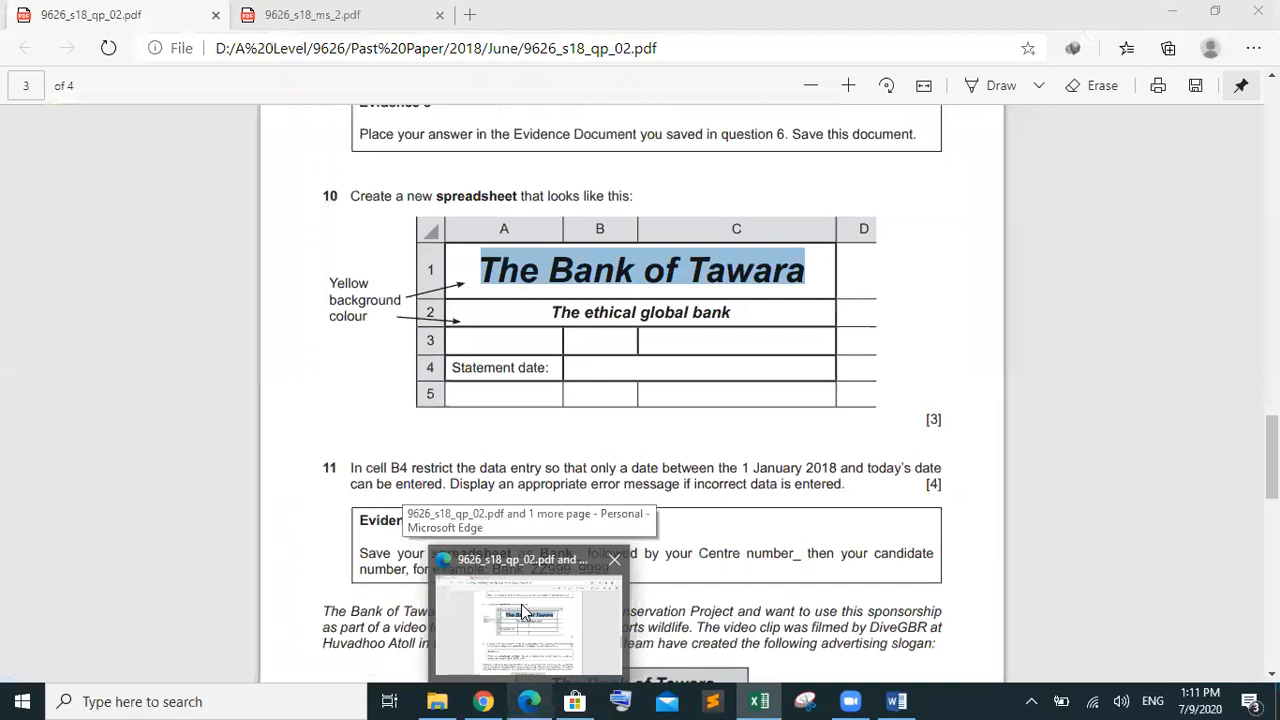
left_click(522, 612)
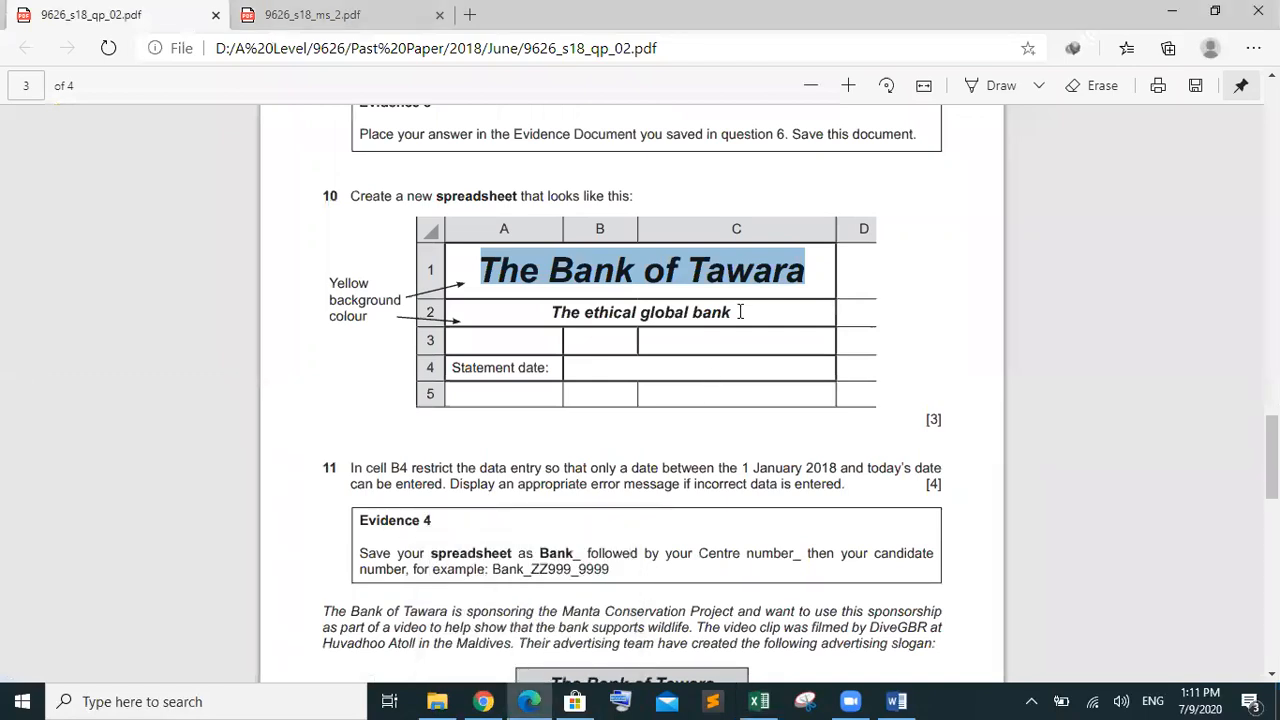
left_click(611, 312)
left_click_drag(732, 312, 562, 312)
key("ctrl+c")
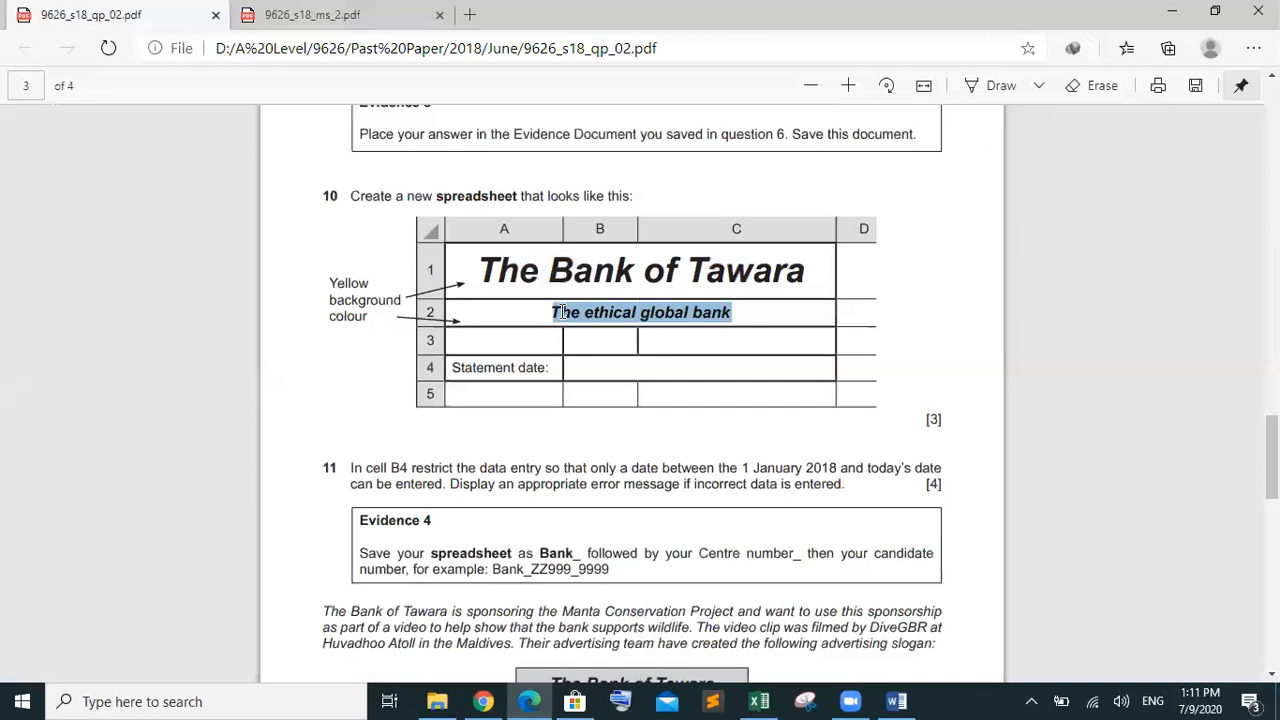
left_click(759, 701)
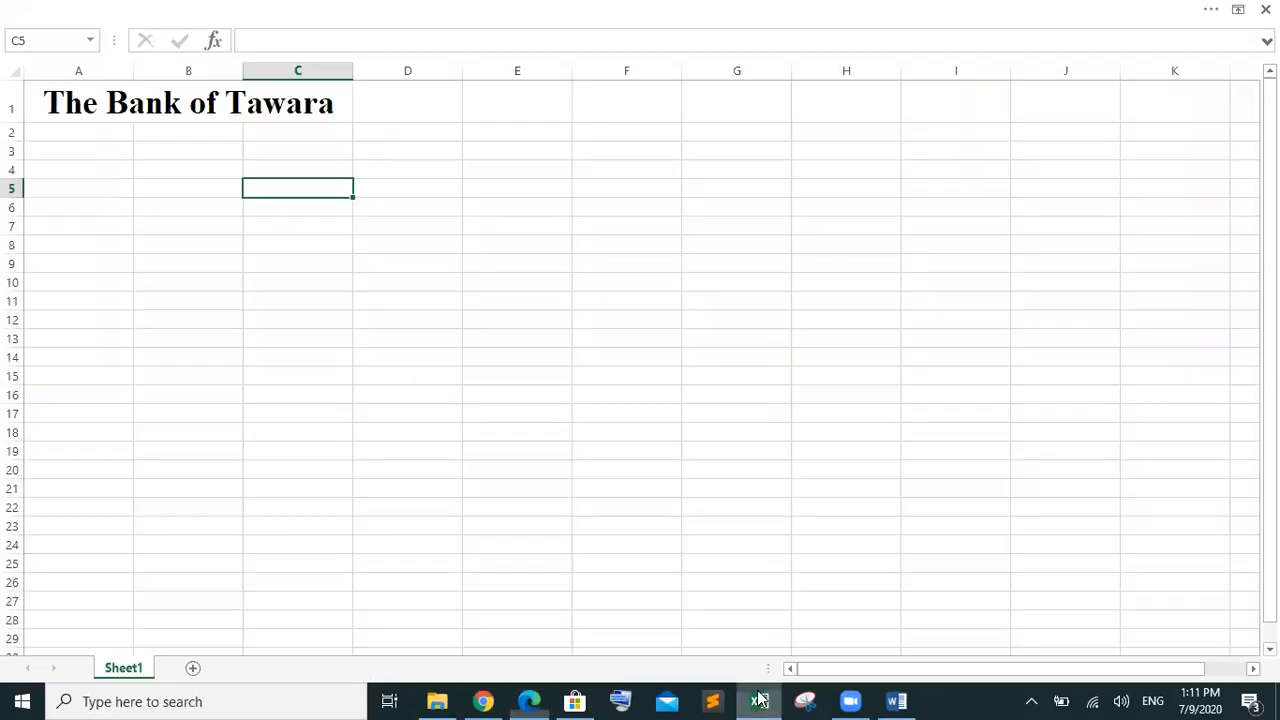
Merge and centre A2:C2 and paste the subtitle into it
left_click_drag(80, 131, 296, 132)
right_click(296, 132)
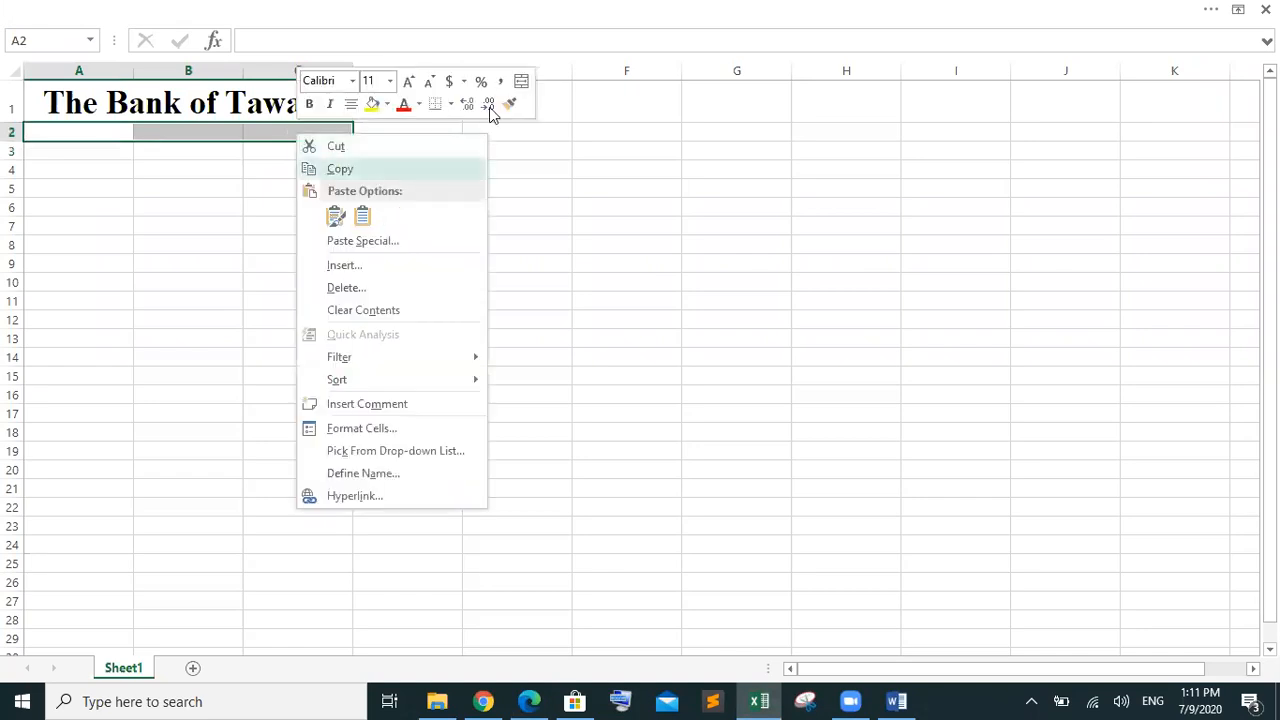
left_click(519, 84)
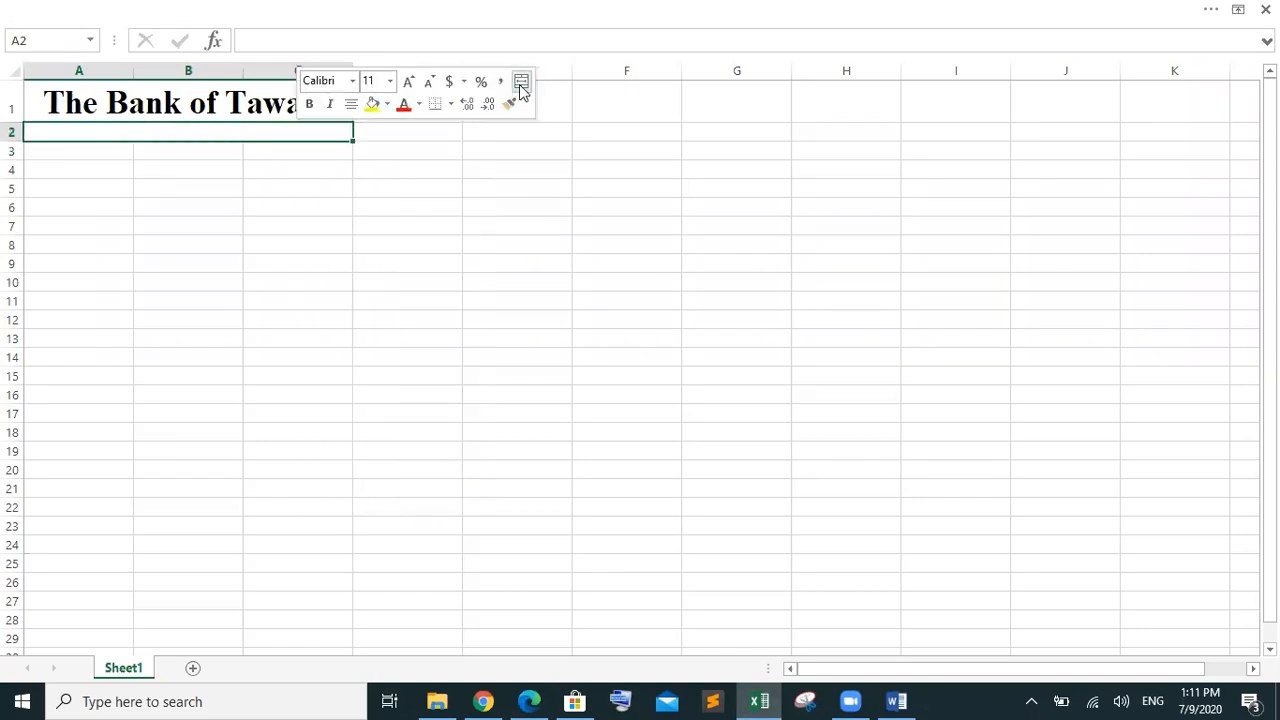
double_click(268, 131)
key("ctrl+v")
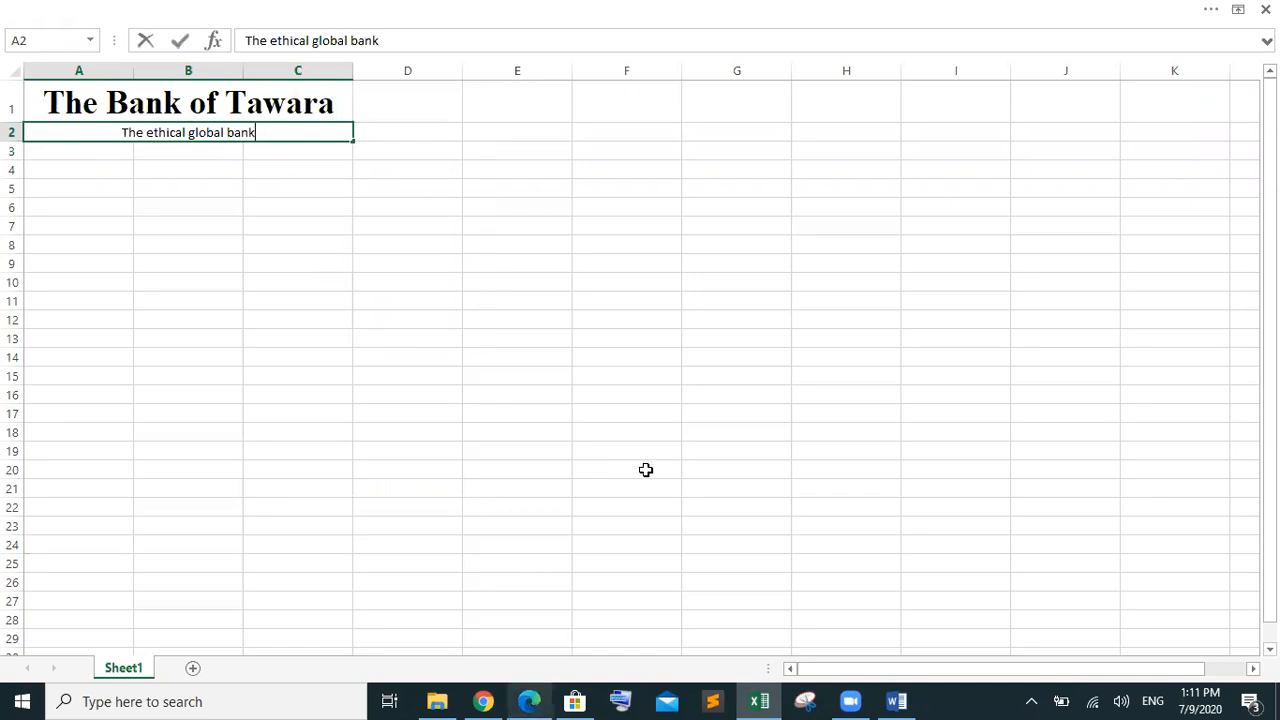
Compare against the exam paper, then return to the Bank workbook
mouse_move(529, 700)
mouse_move(541, 622)
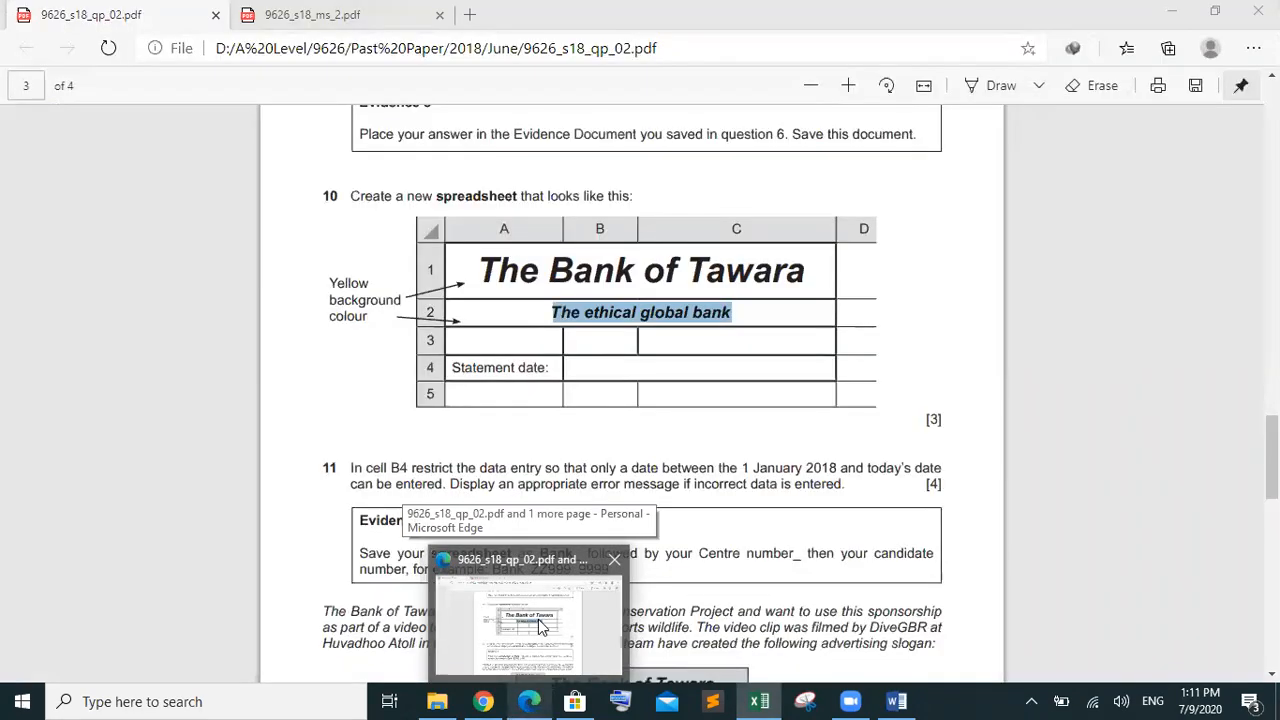
left_click(541, 625)
left_click(543, 372)
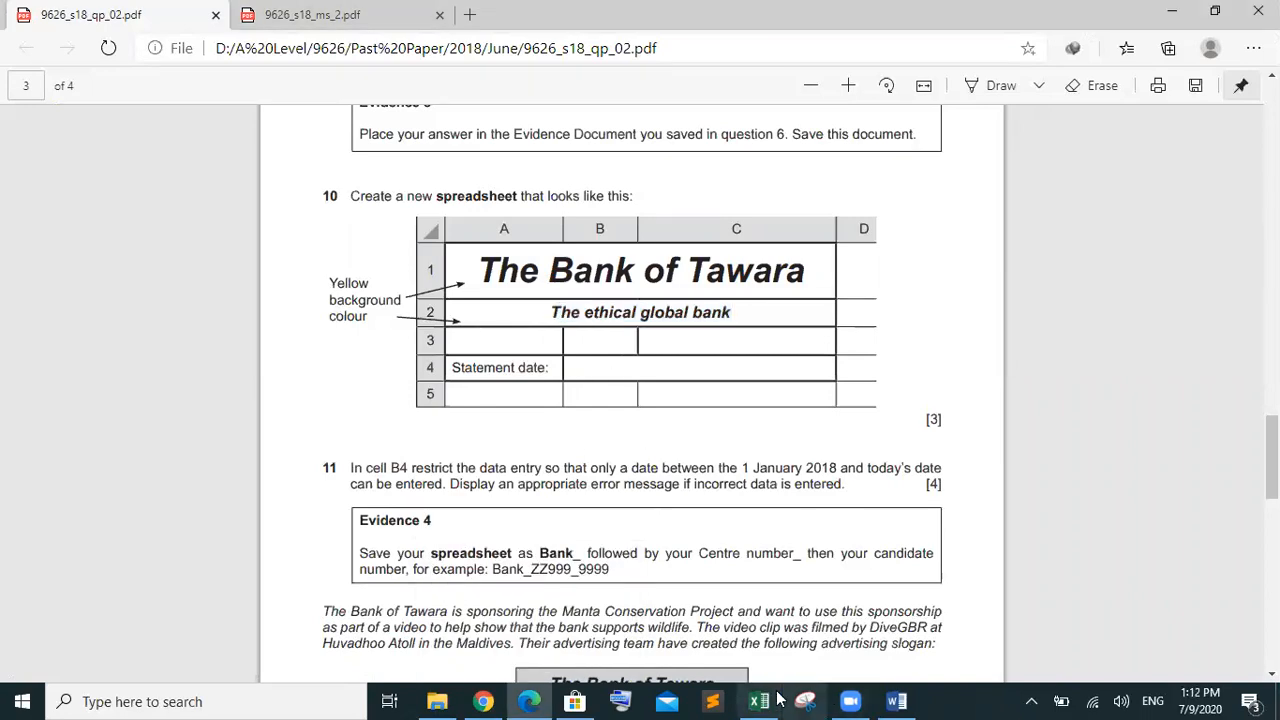
mouse_move(779, 697)
left_click(774, 647)
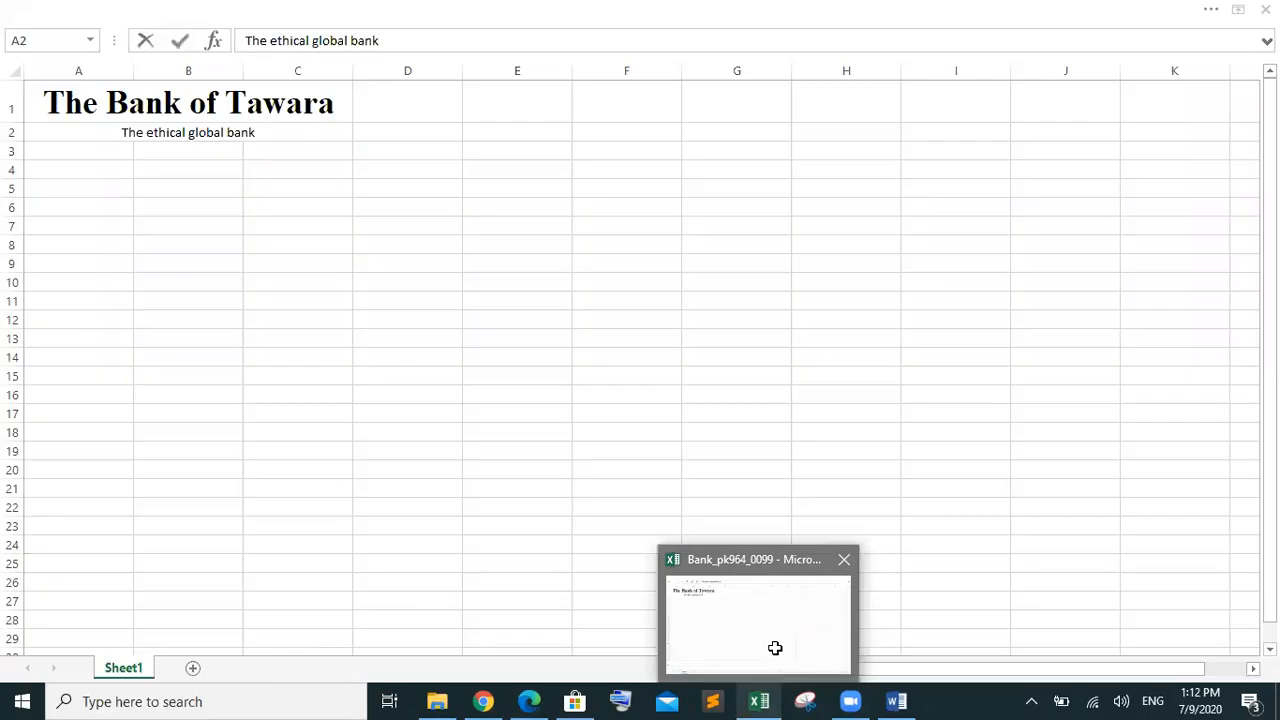
Select the 'The ethical global bank' text in A2 and make it bold
left_click_drag(277, 132, 84, 122)
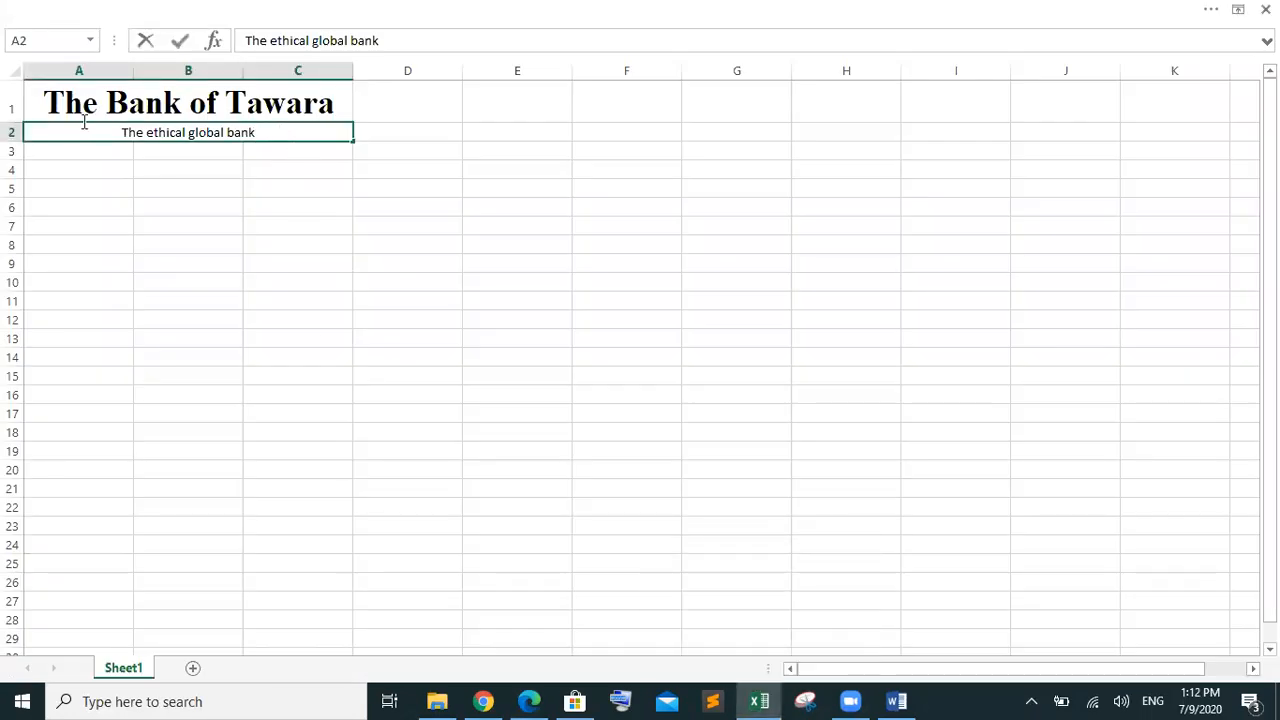
key("Escape")
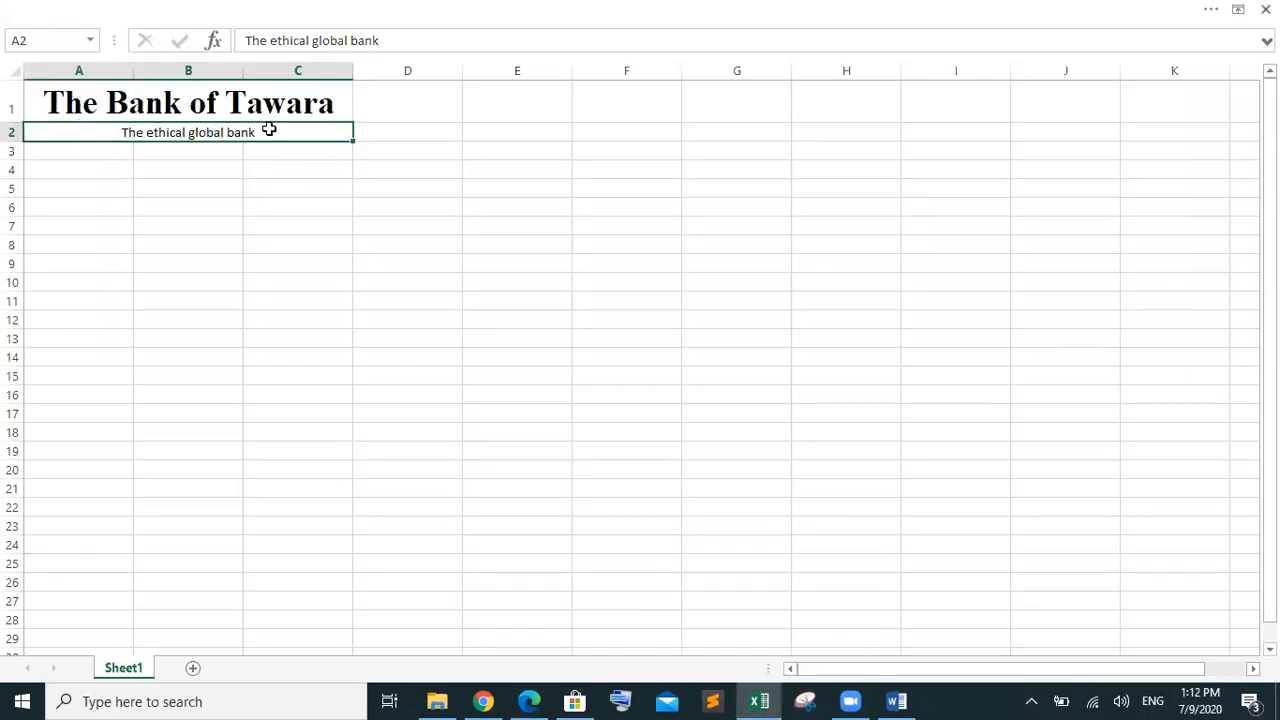
double_click(270, 131)
left_click(14, 131, "shift")
key("ctrl+b")
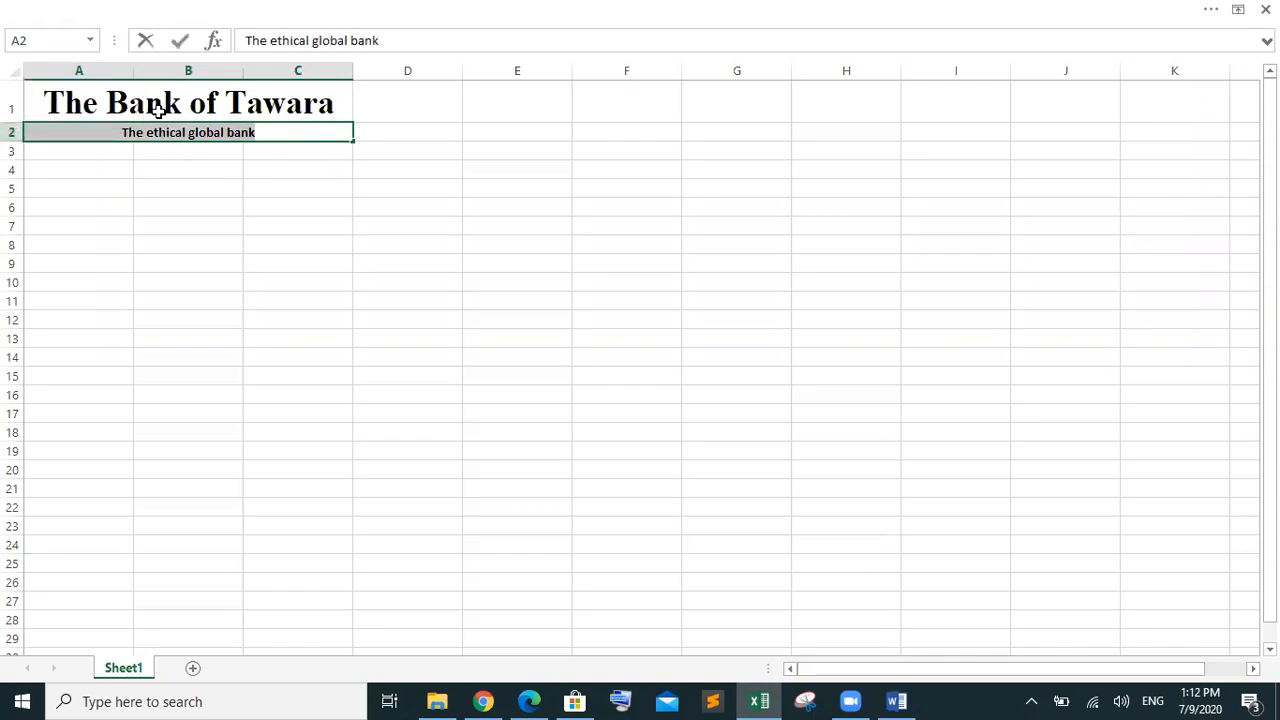
left_click(250, 222)
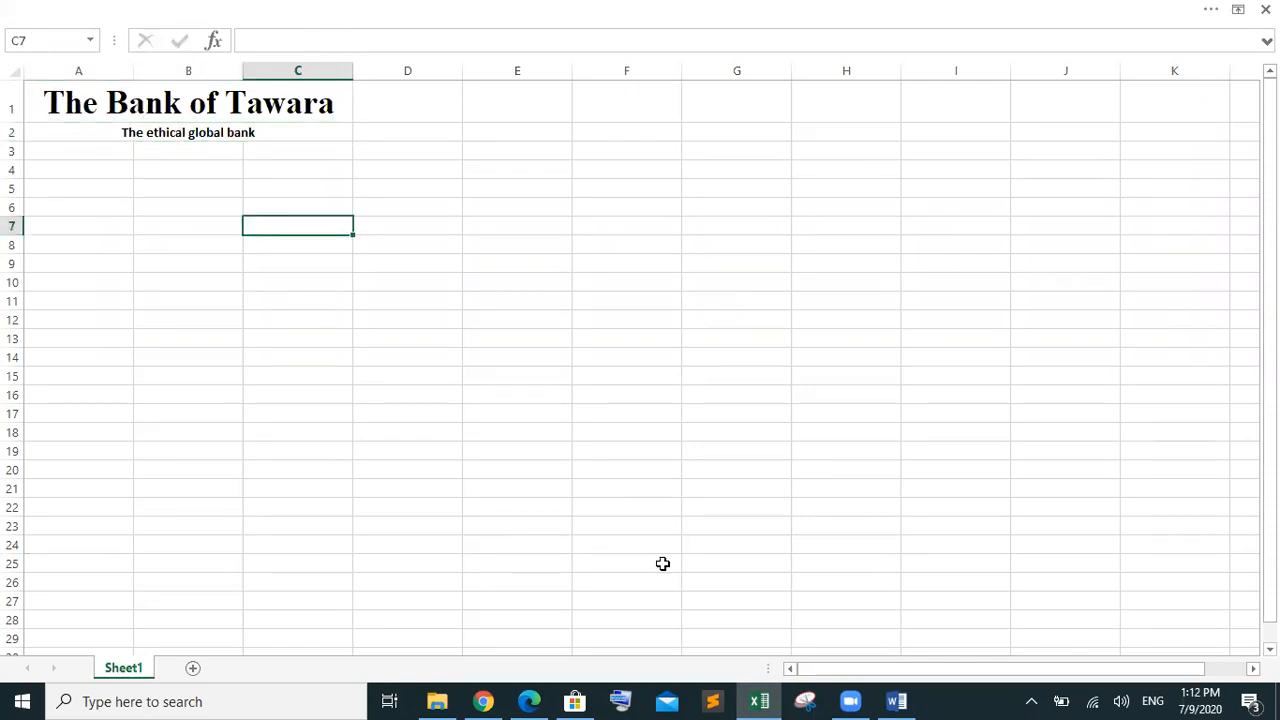
Select 'Statement date:' in the exam paper's sample sheet, then return to Excel
mouse_move(528, 700)
left_click(540, 650)
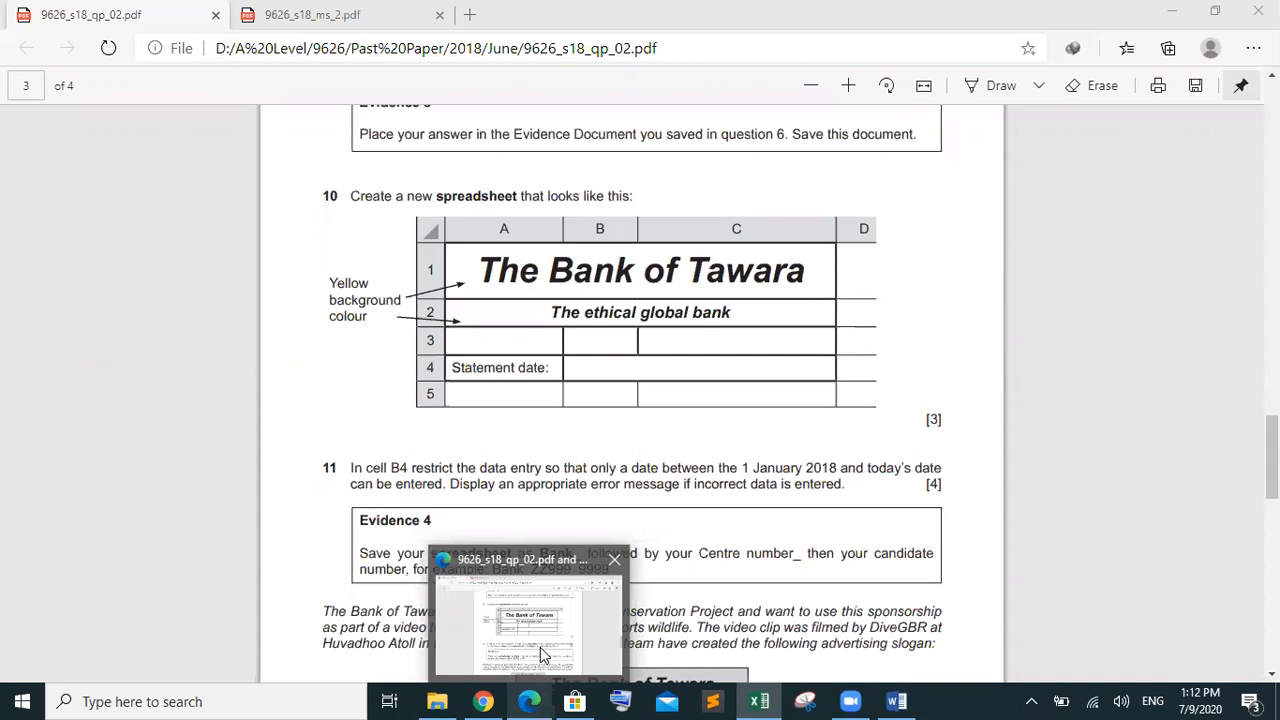
left_click(540, 647)
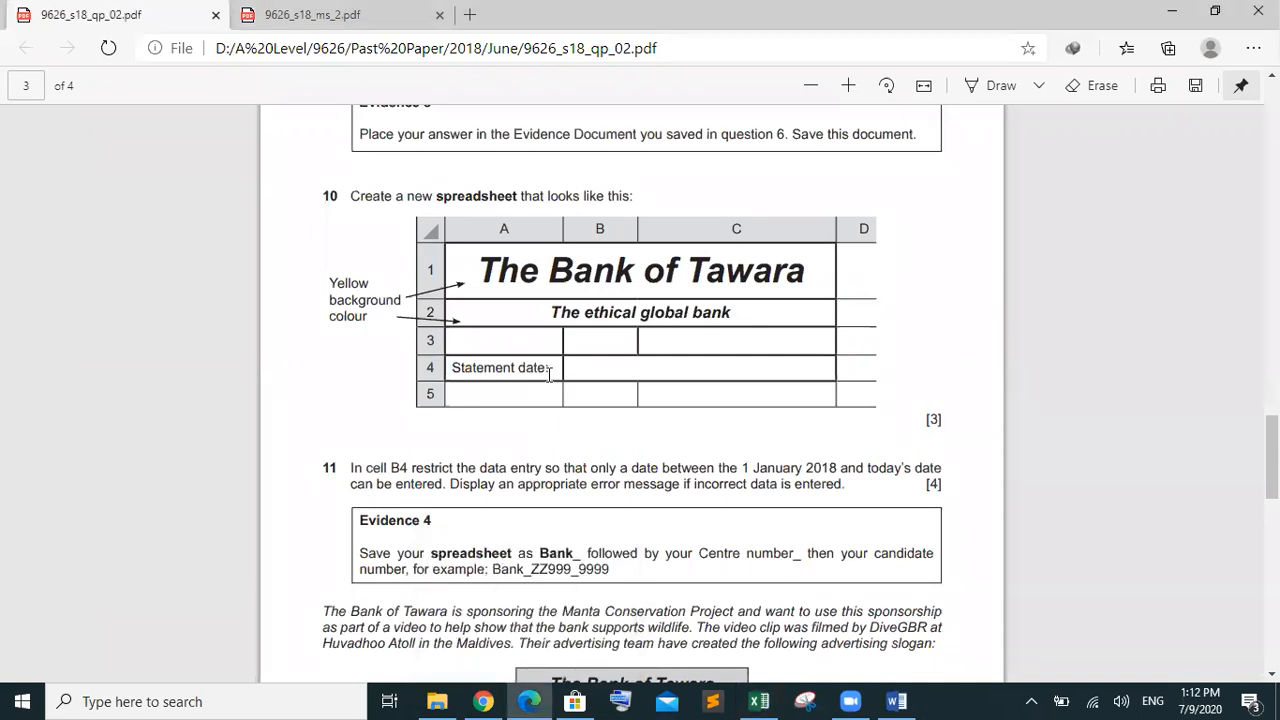
left_click_drag(549, 374, 461, 374)
key("ctrl+c")
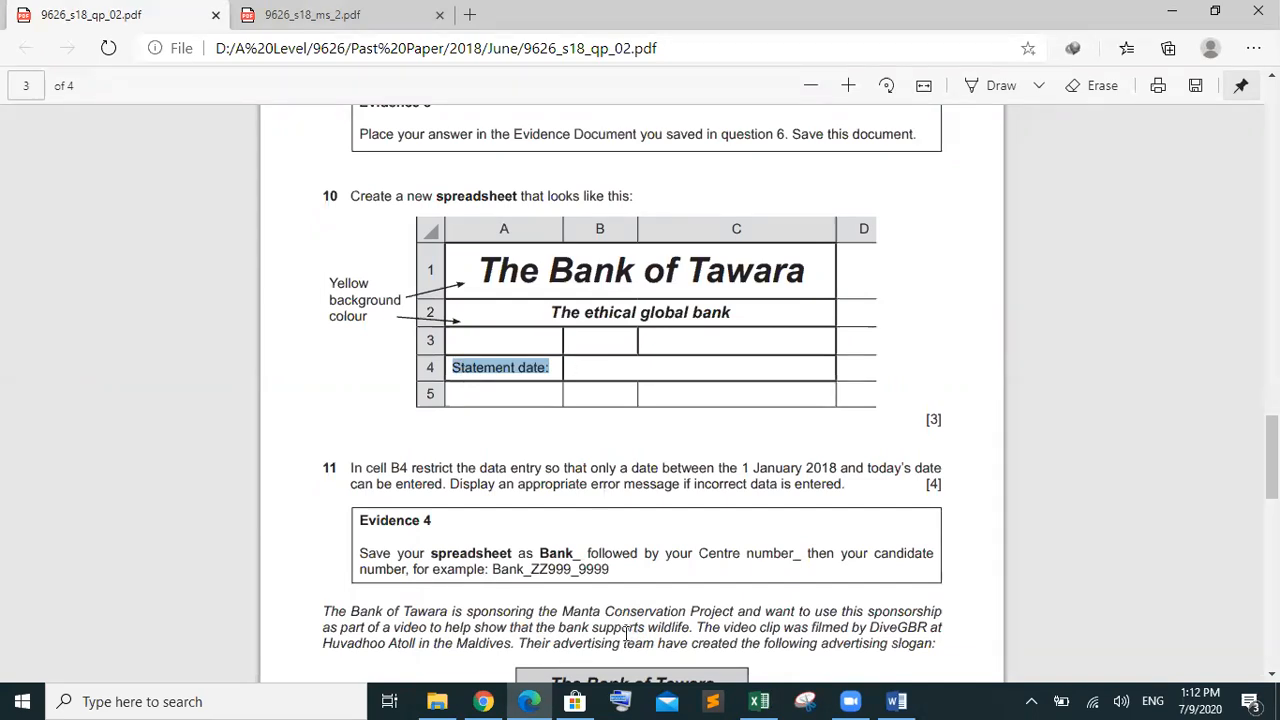
left_click(759, 701)
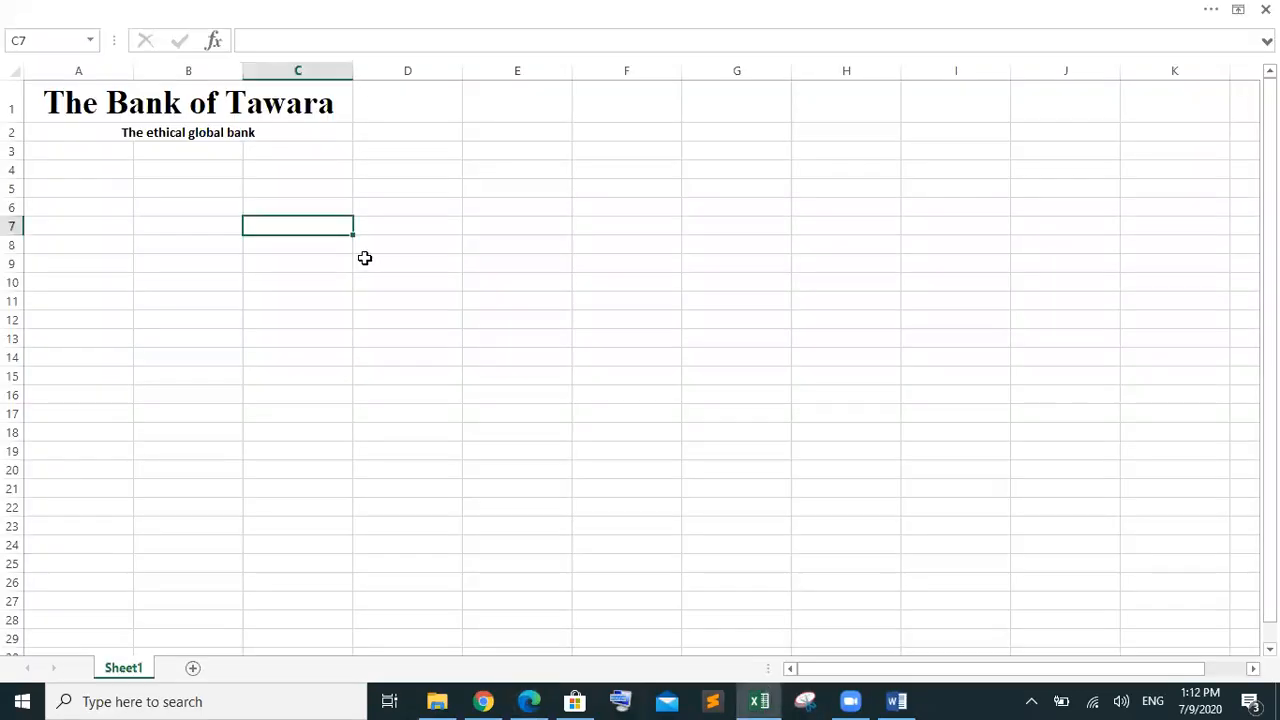
Paste 'Statement date:' into A4 and readjust the widths of columns A, B and C
left_click(72, 172)
key("ctrl+v")
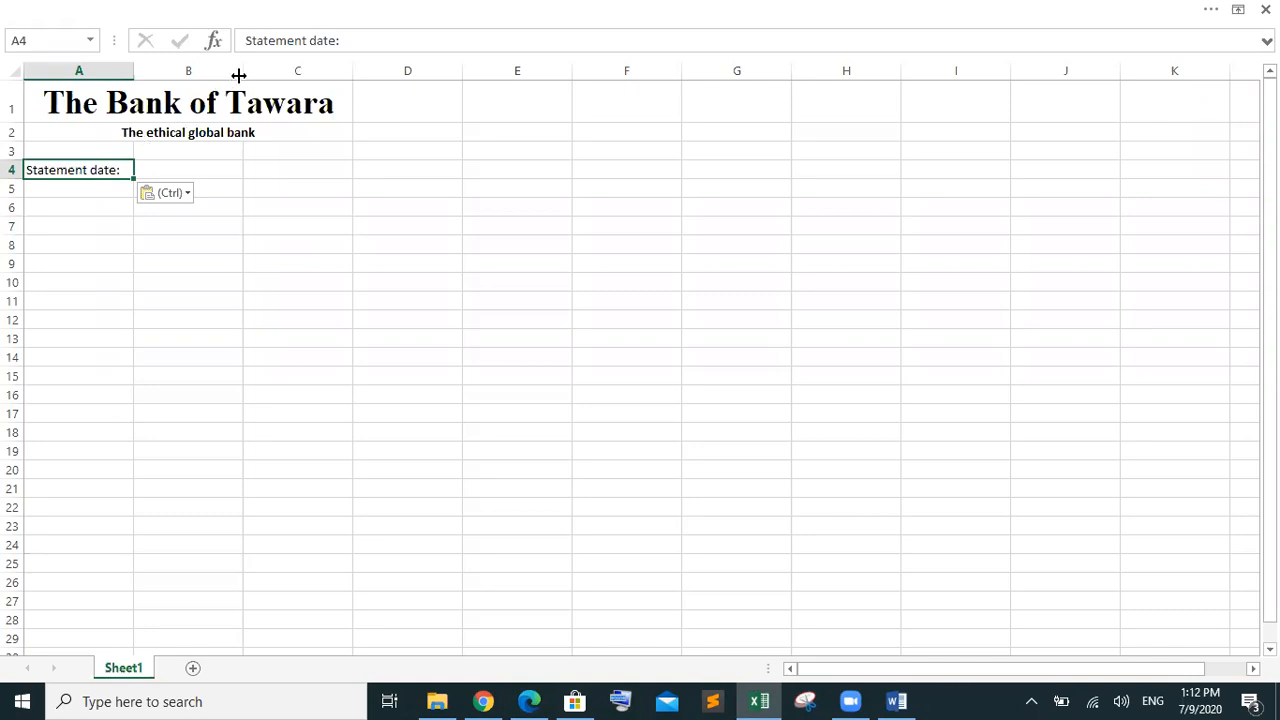
mouse_move(240, 75)
left_mouse_down()
mouse_move(172, 75)
mouse_move(216, 75)
left_mouse_up()
left_click_drag(134, 76, 92, 72)
left_click_drag(172, 72, 146, 72)
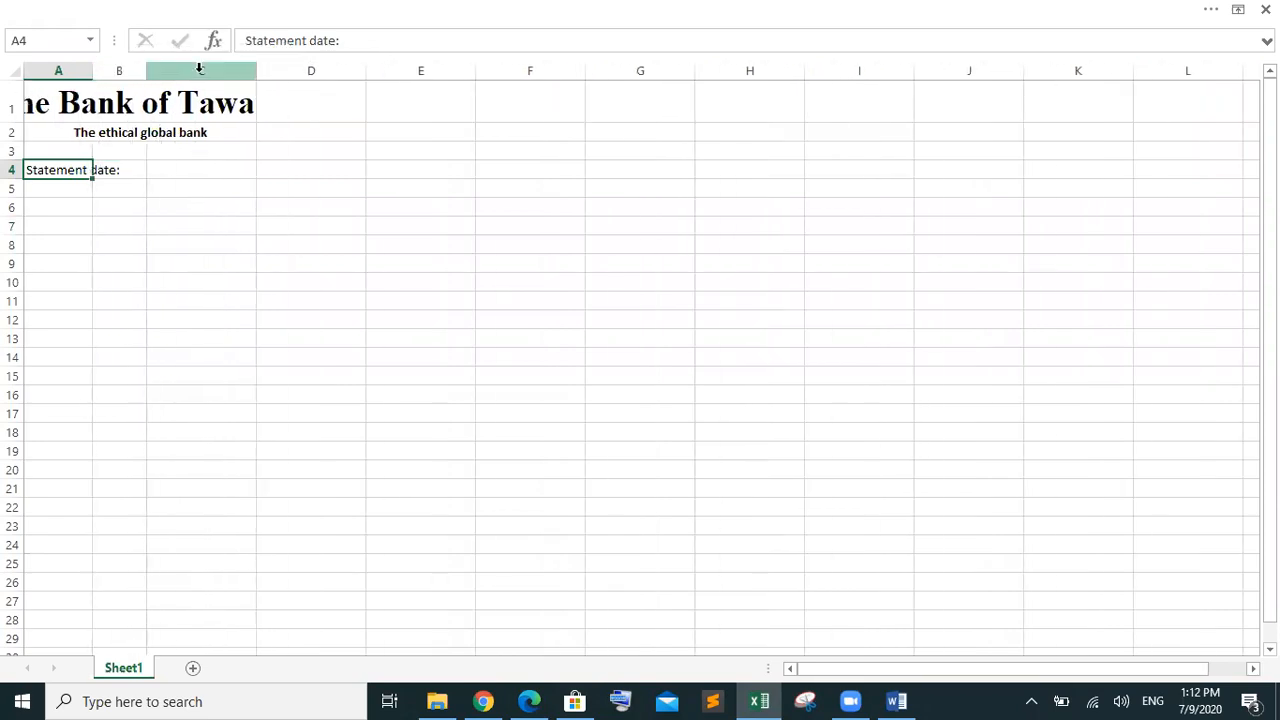
left_click_drag(255, 71, 319, 68)
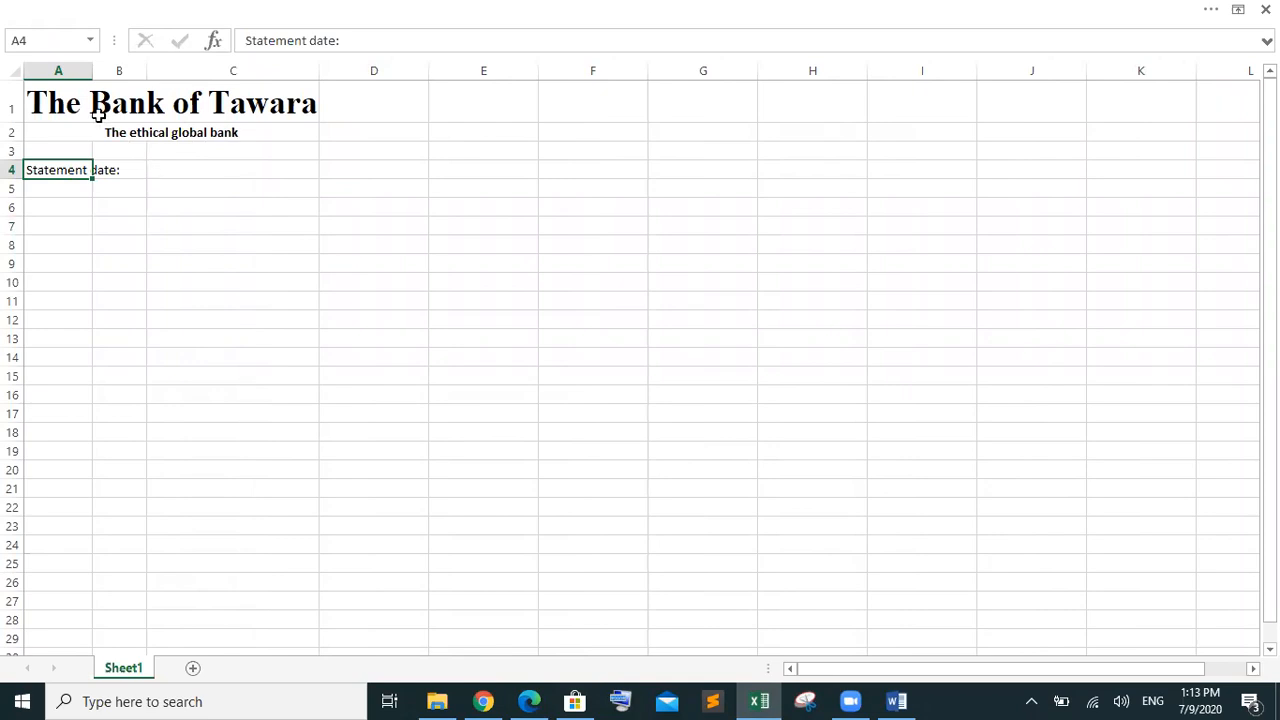
Widen column A so the label fits, then select B4:C4
left_click(15, 71)
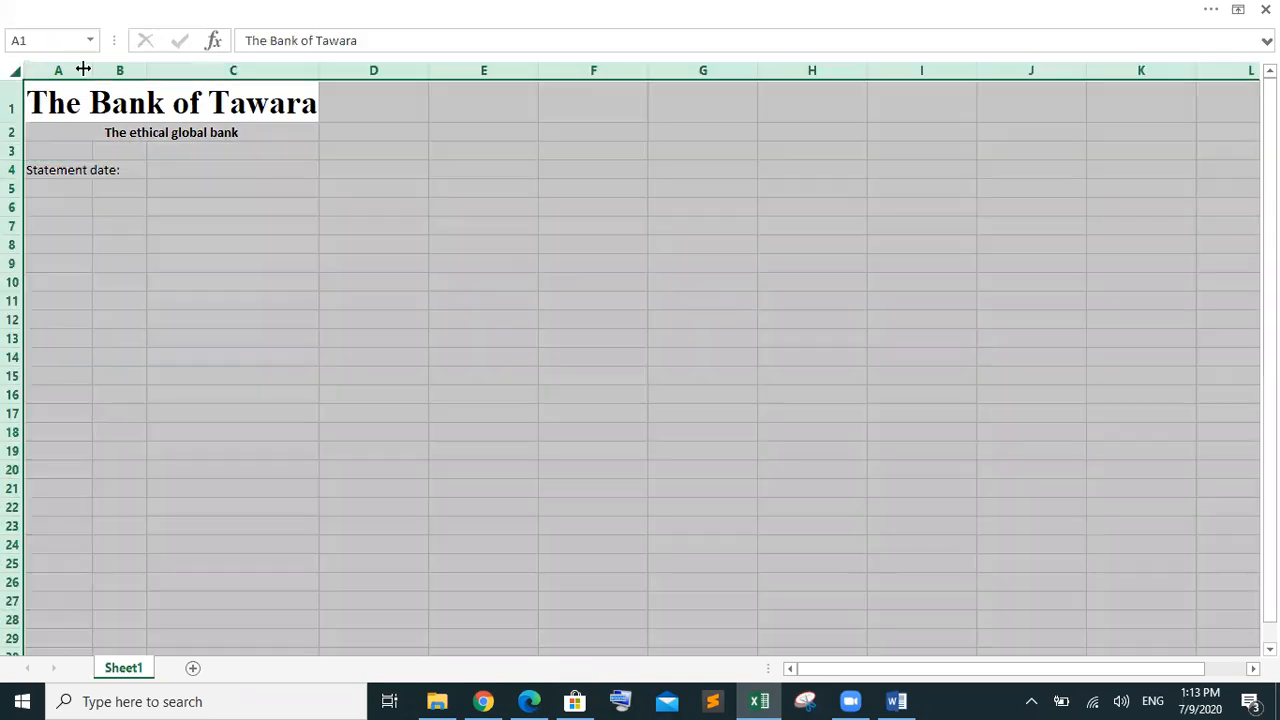
left_click_drag(94, 68, 126, 70)
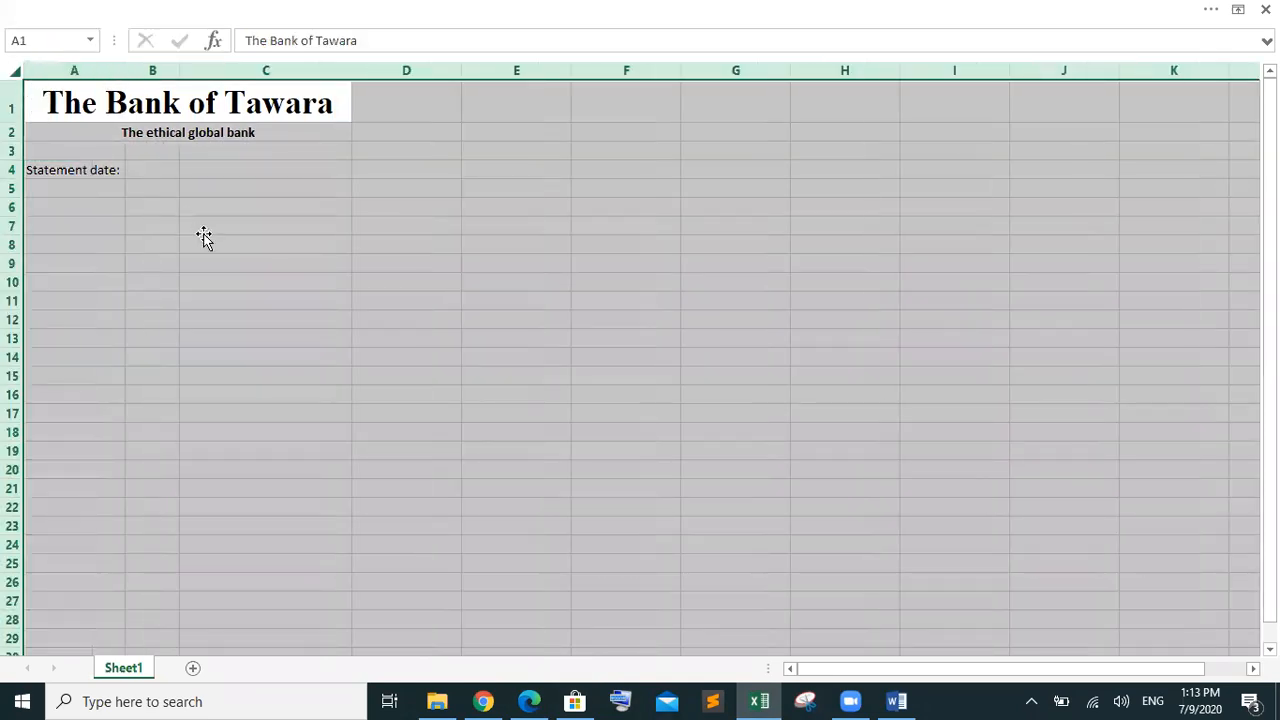
left_click(205, 228)
left_click_drag(157, 171, 259, 171)
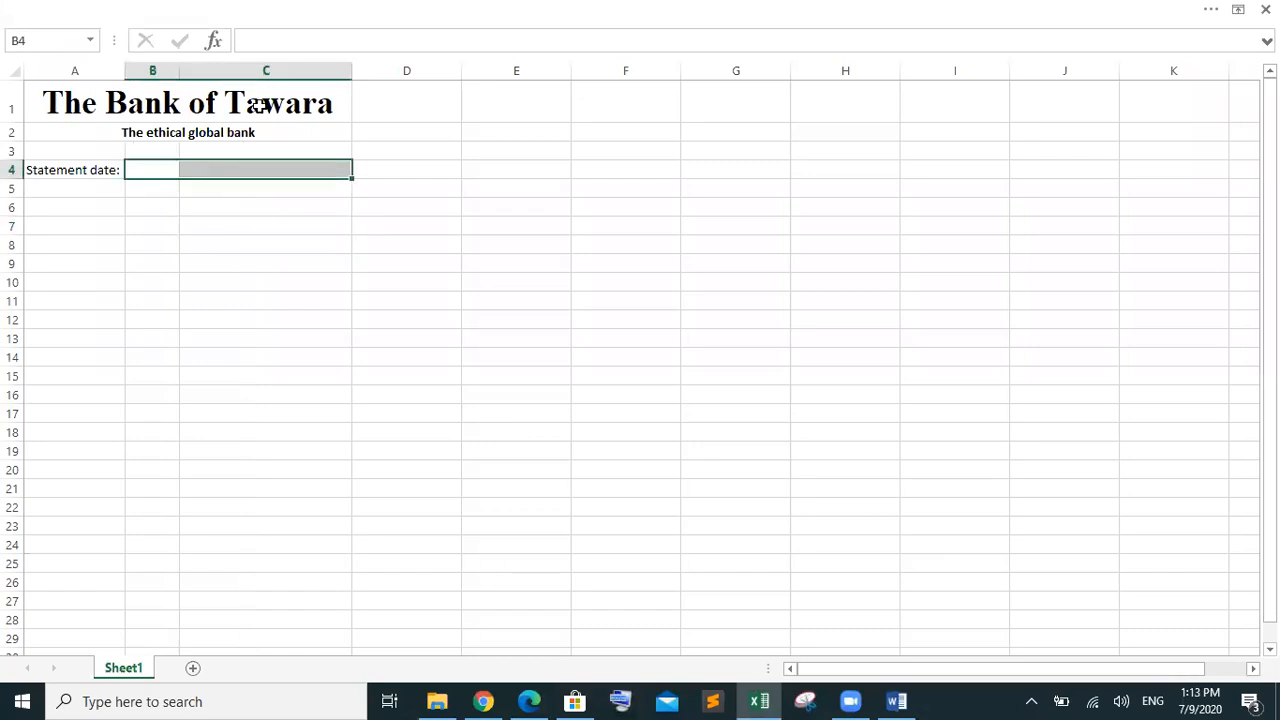
right_click(254, 164)
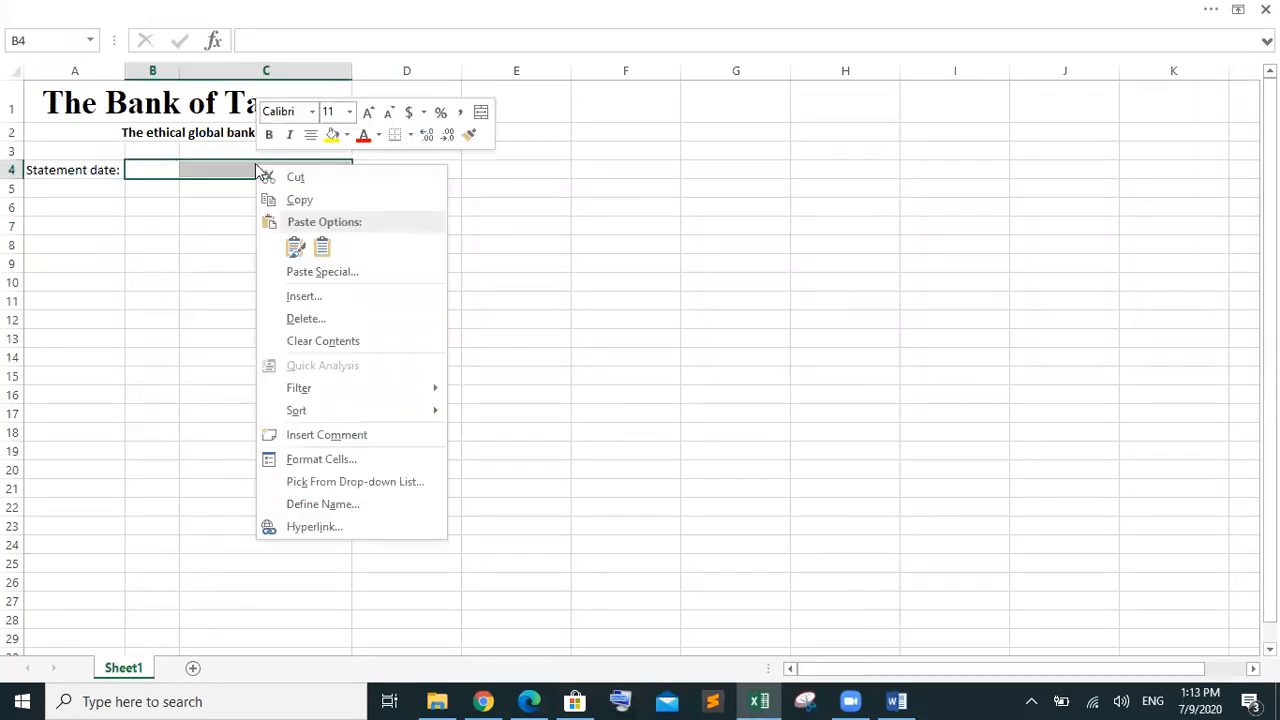
Merge B4 with C4, then fill the title and subtitle cells A1:C2 with yellow
left_click(480, 113)
left_click(440, 250)
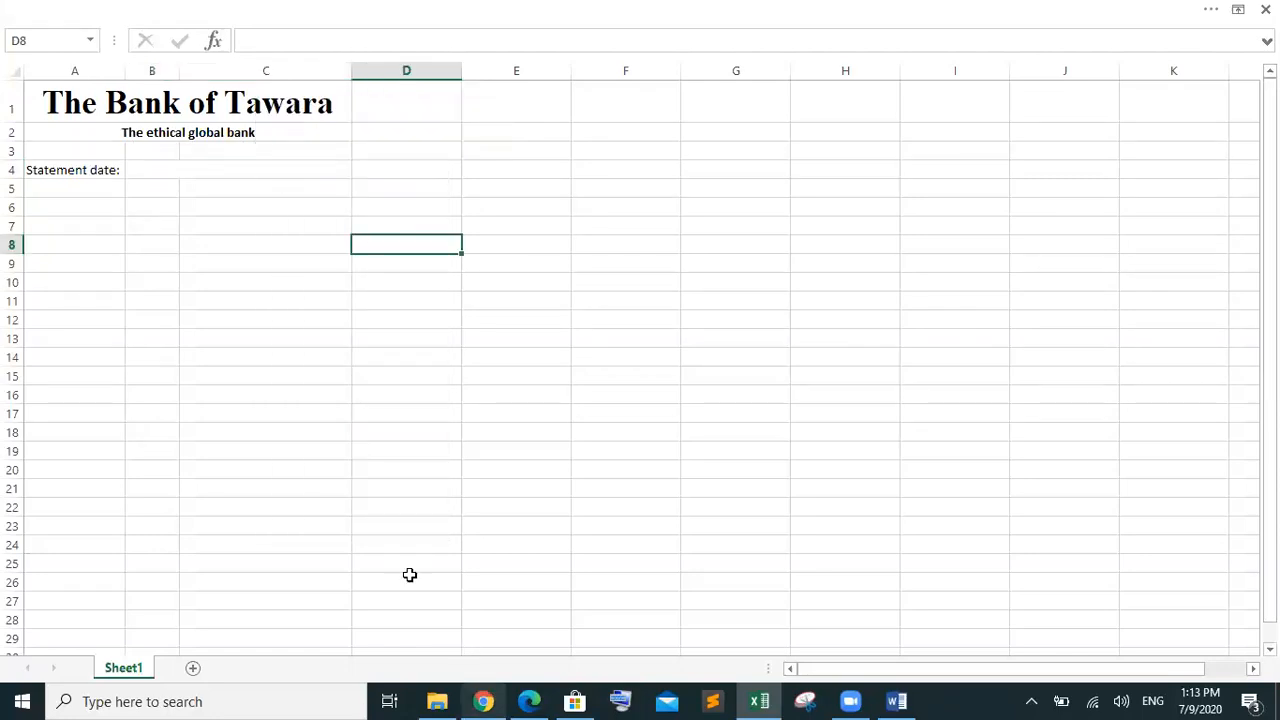
left_click_drag(117, 100, 178, 131)
right_click(178, 131)
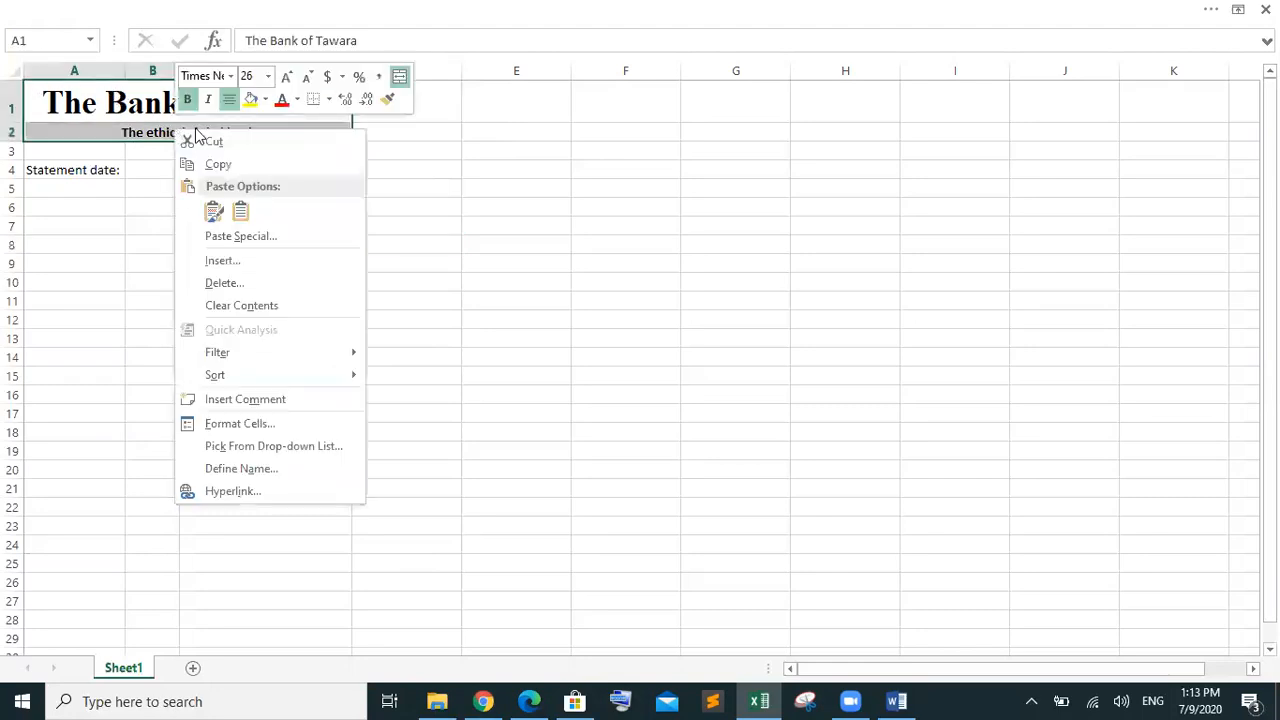
left_click(266, 101)
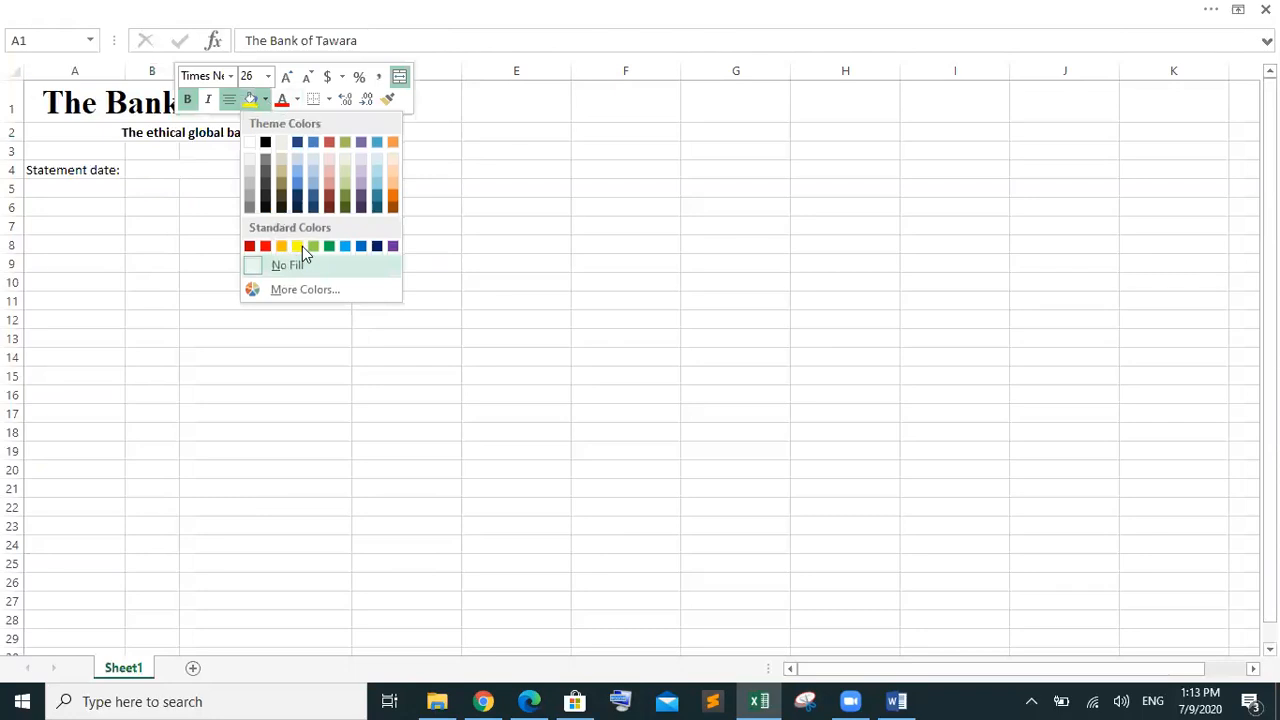
left_click(298, 245)
left_click(391, 224)
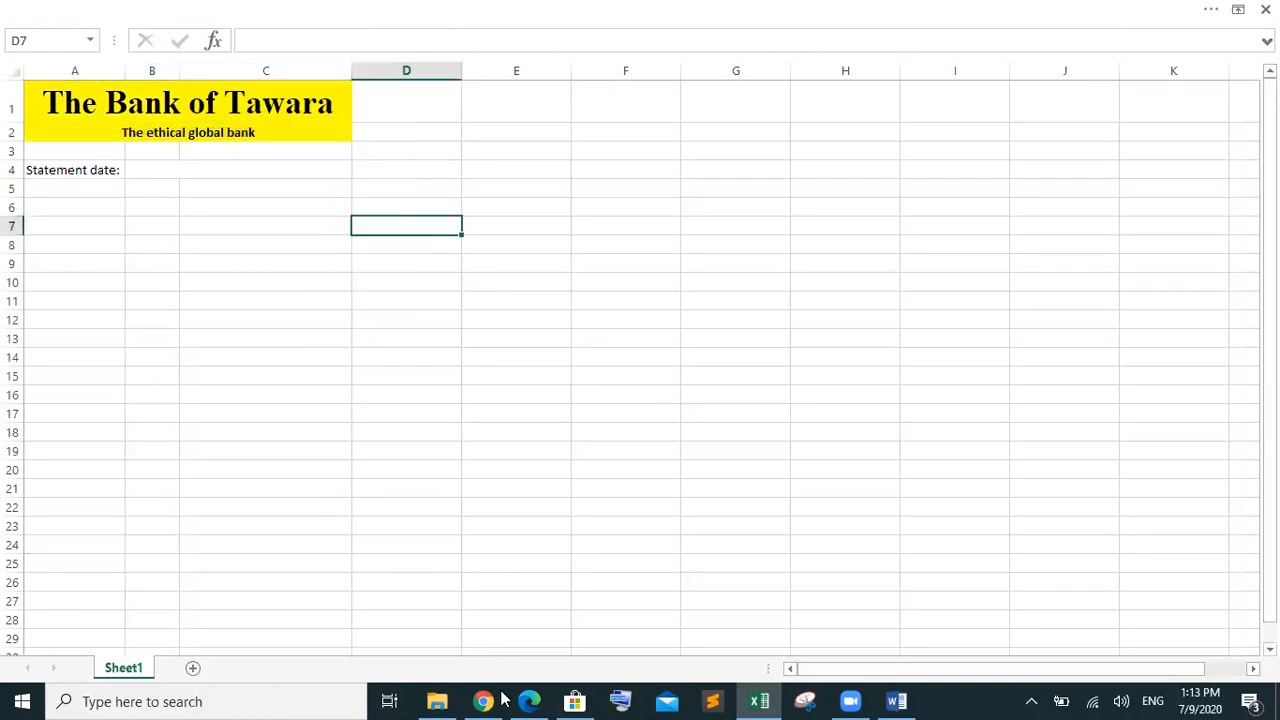
mouse_move(505, 690)
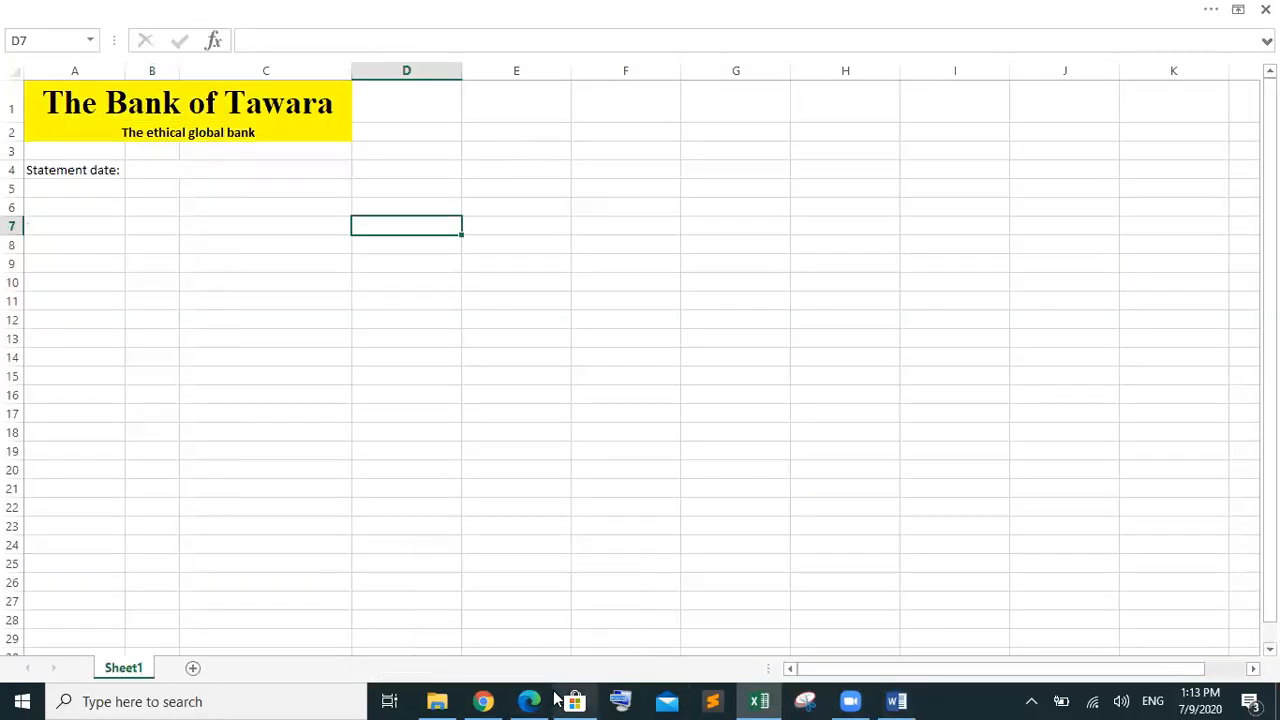
left_click(548, 700)
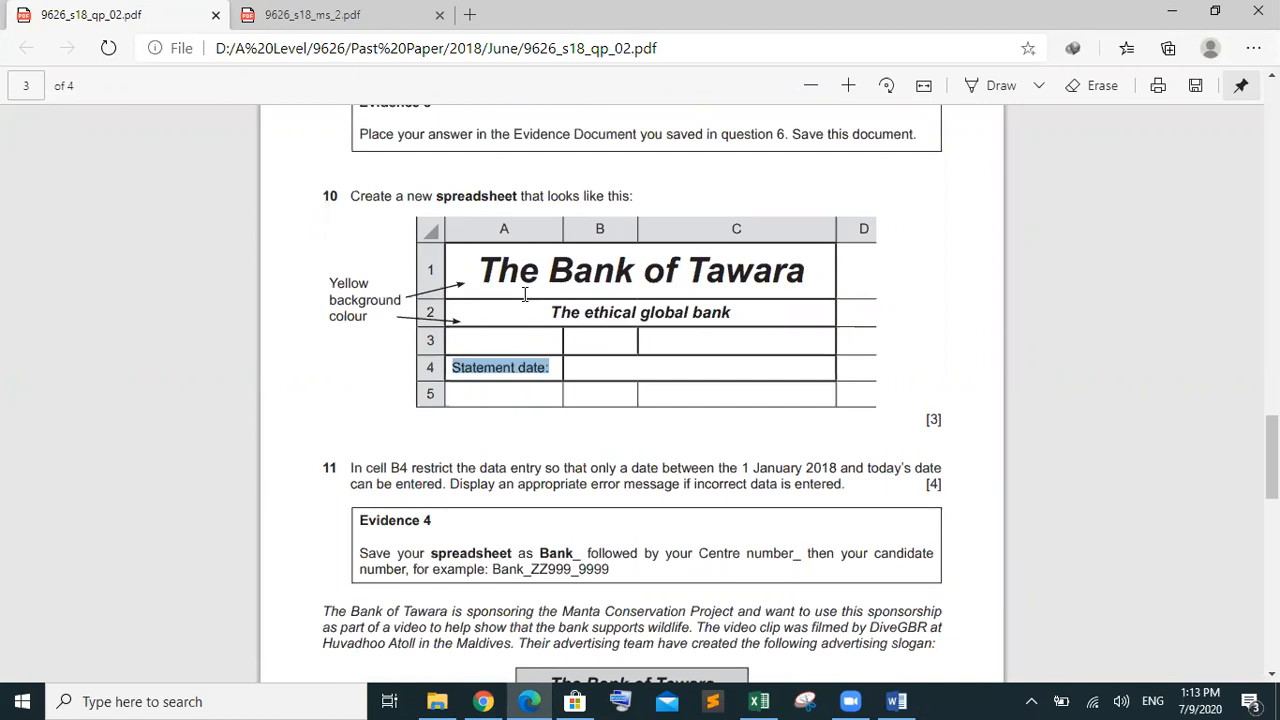
scroll(524, 294, "down", 1)
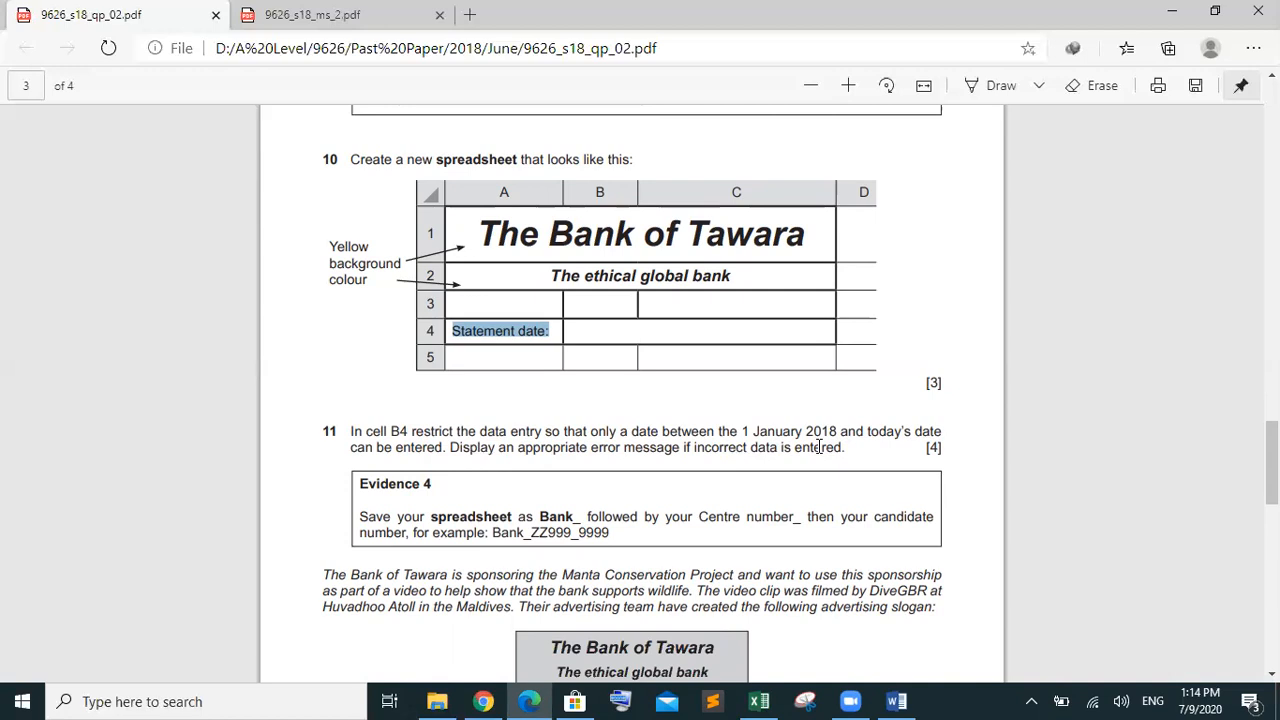
Format the merged statement-date cell B4 in the Bank sheet as Short Date
left_click(759, 701)
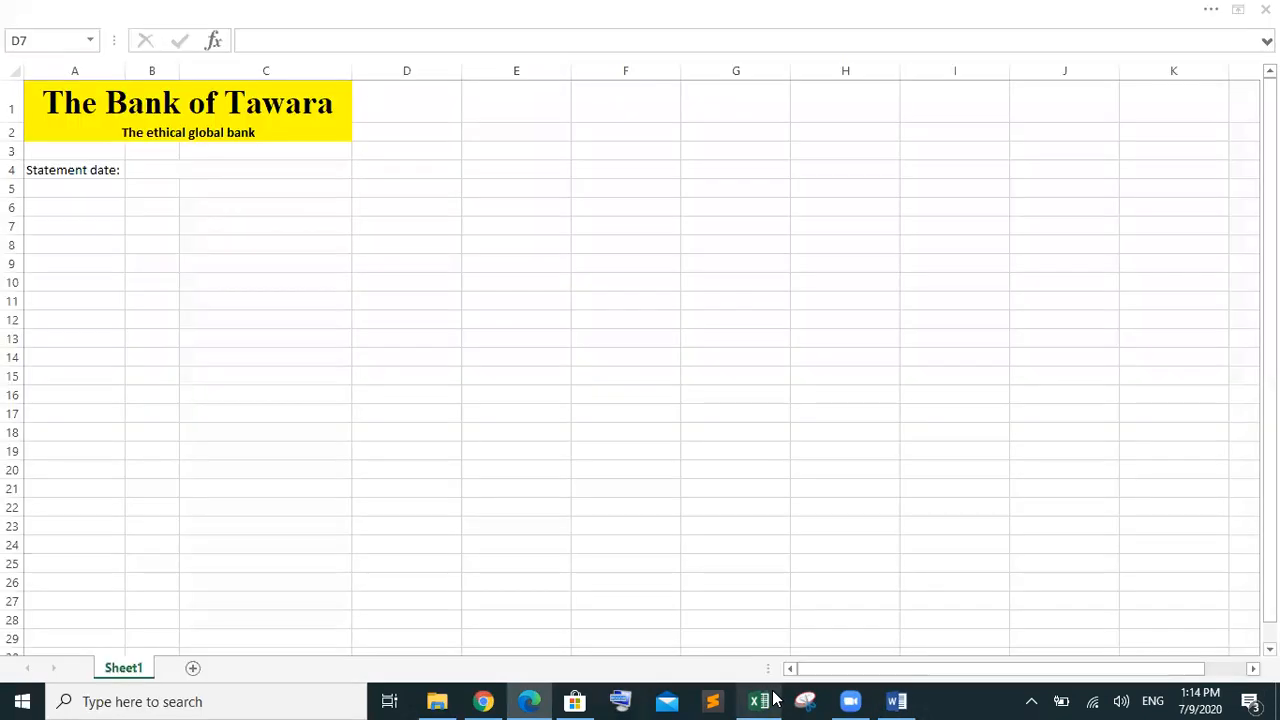
left_click(188, 171)
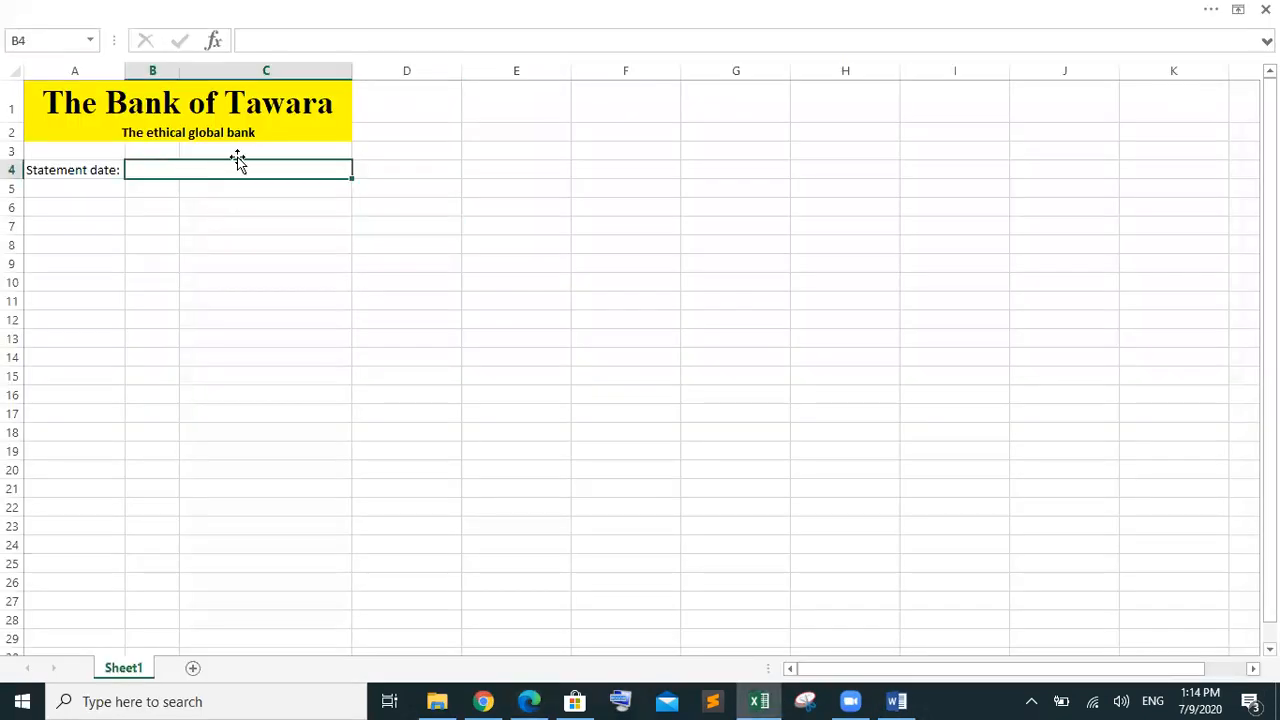
left_click(250, 22)
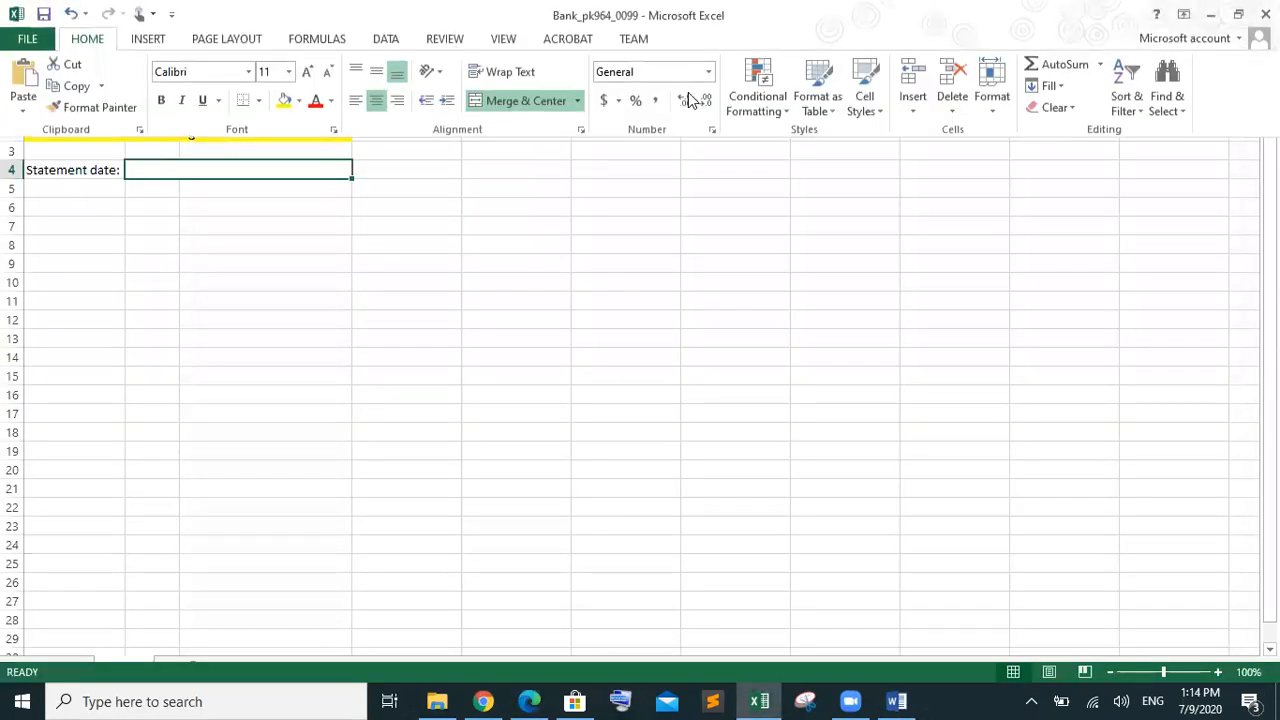
left_click(711, 72)
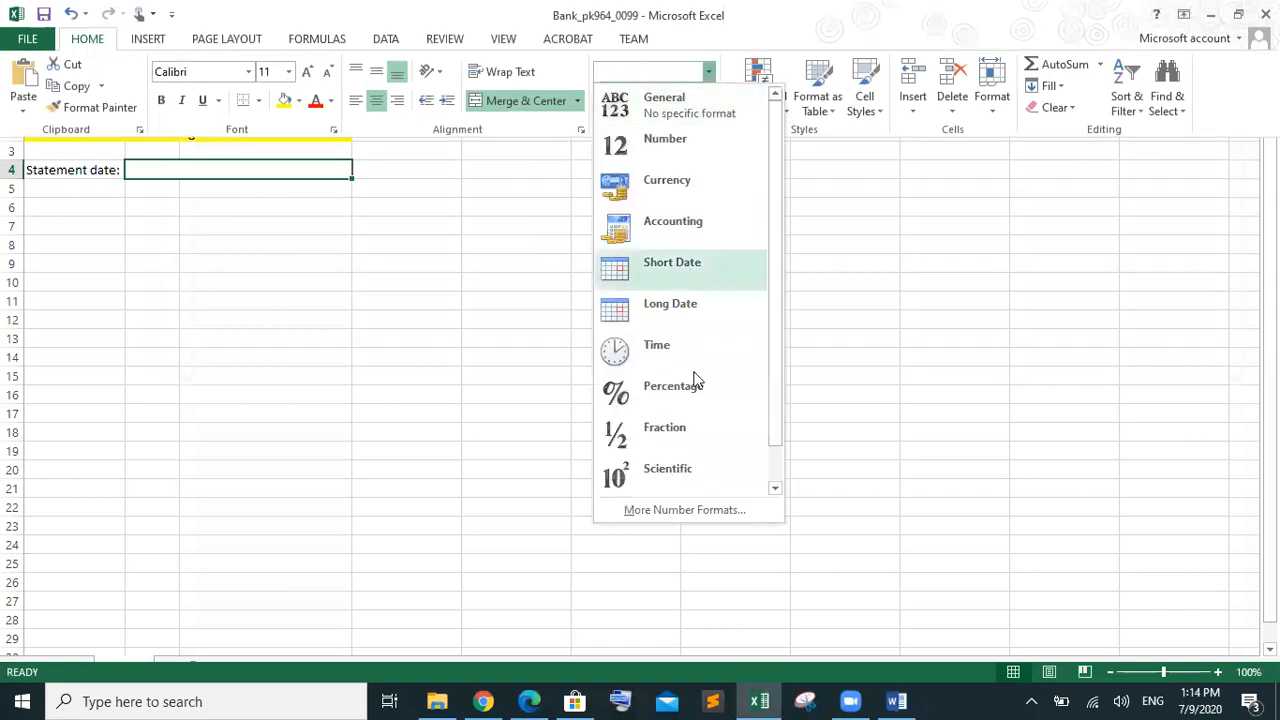
left_click(688, 268)
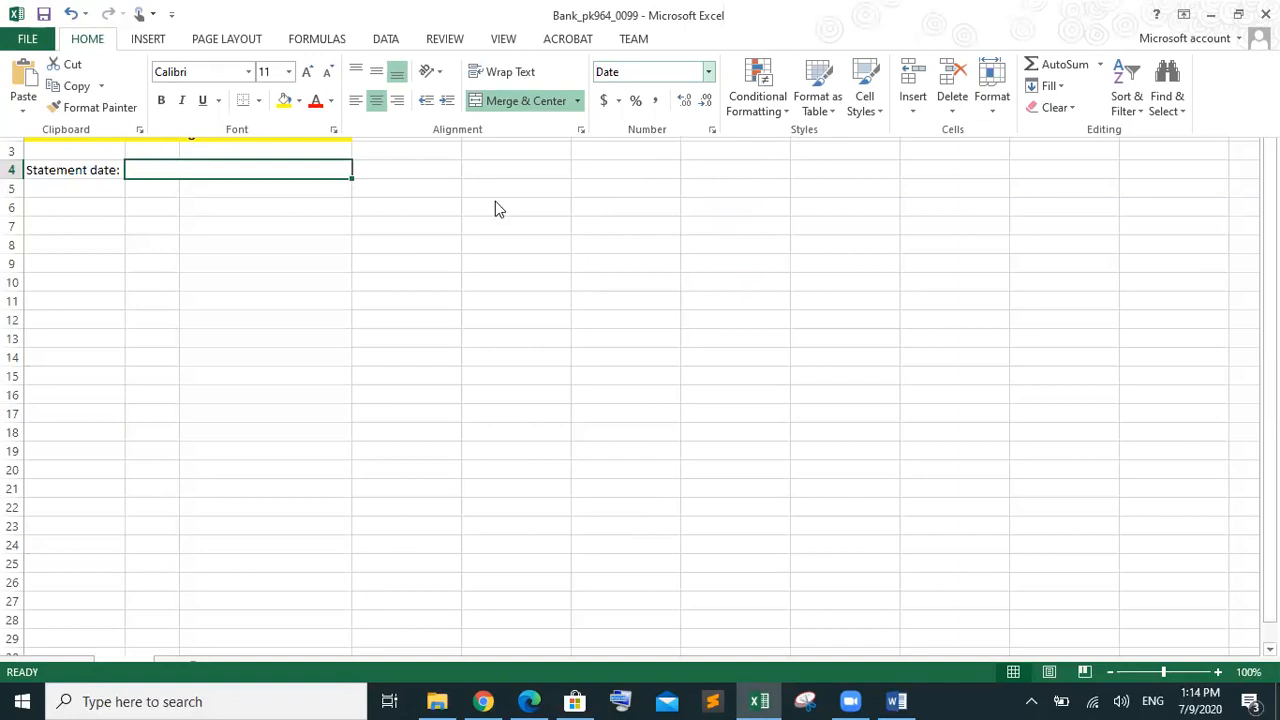
left_click(322, 177)
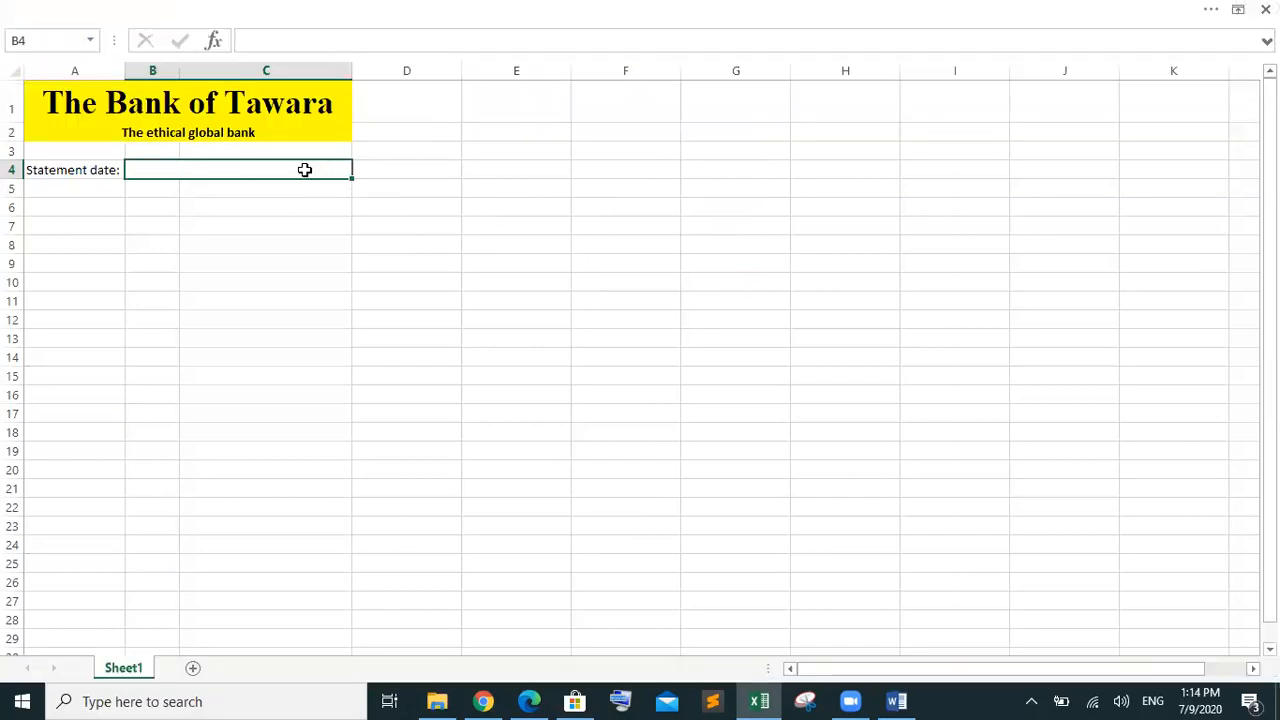
Bring up the Data Validation options from the Data tools
left_click(449, 19)
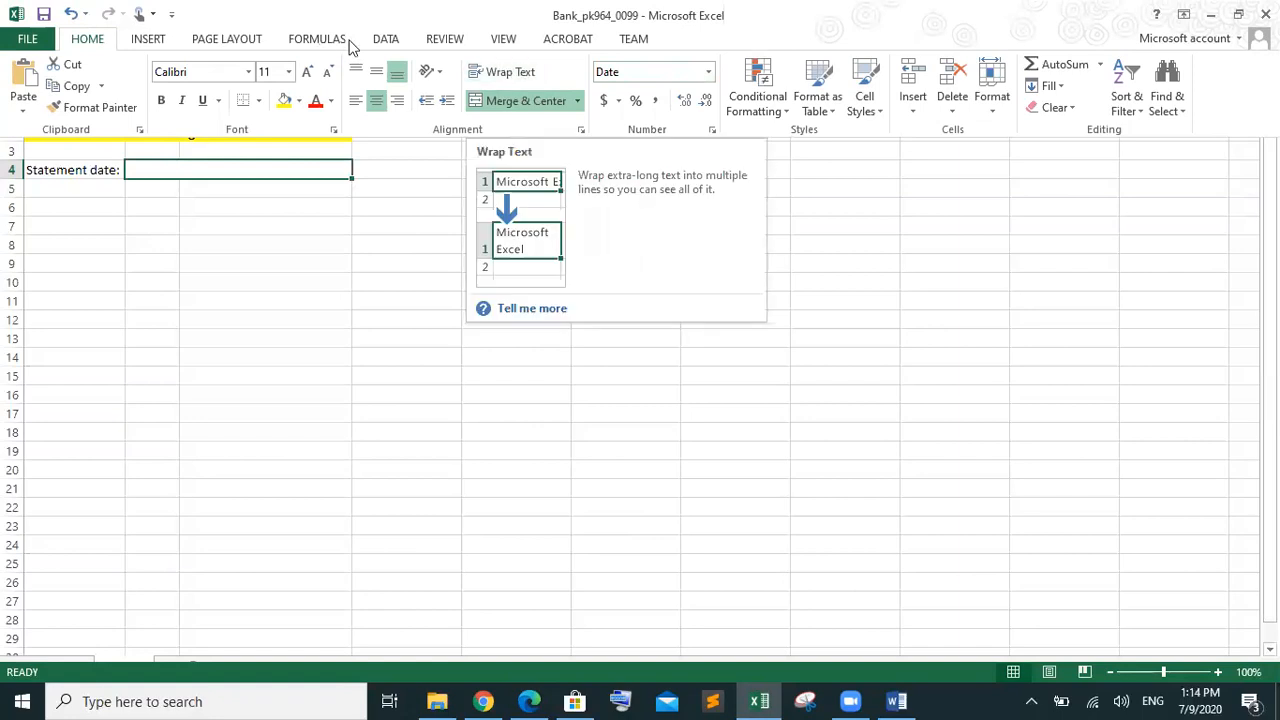
left_click(384, 44)
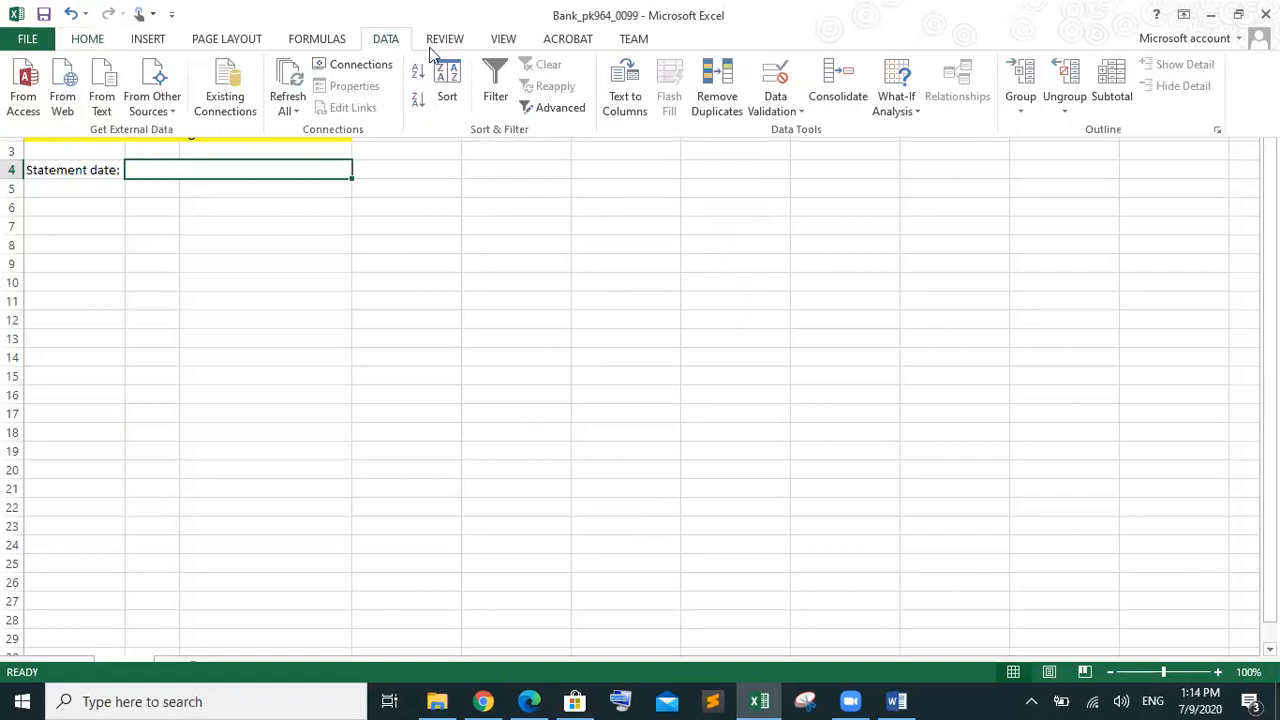
left_click(774, 106)
Open B4's Data Validation settings and briefly try List as the allowed type
left_click(790, 127)
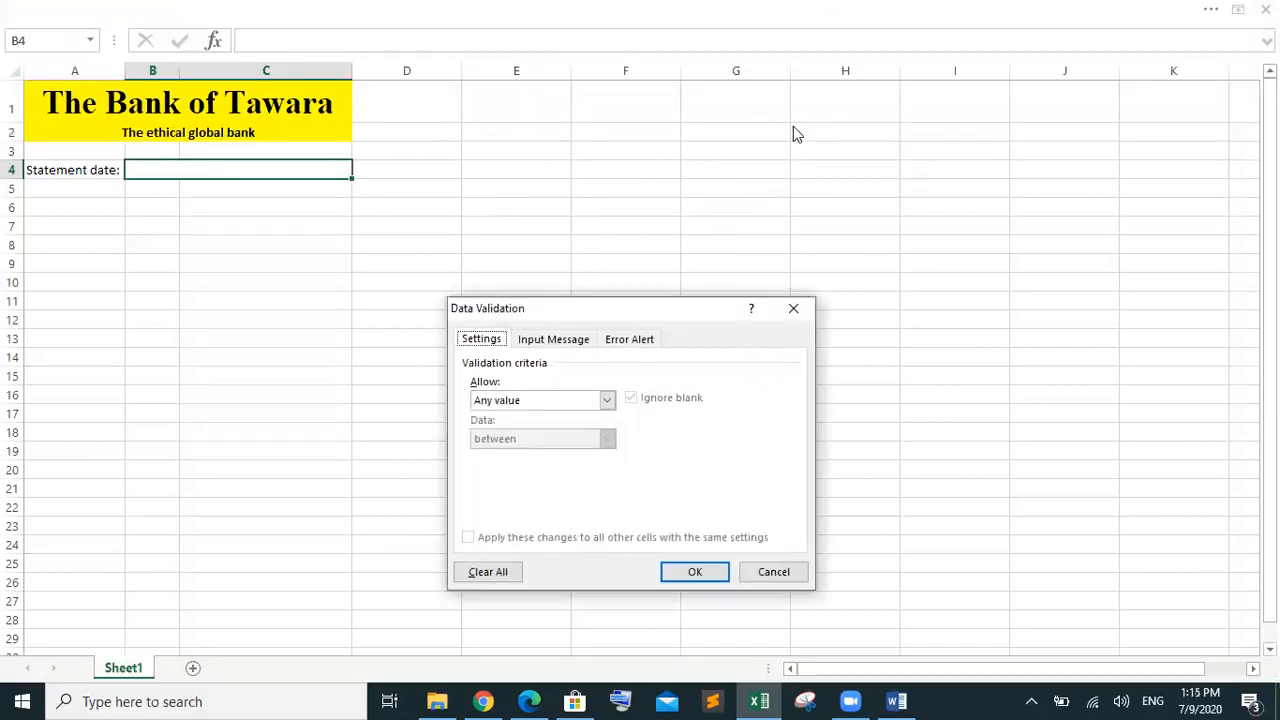
left_click(607, 400)
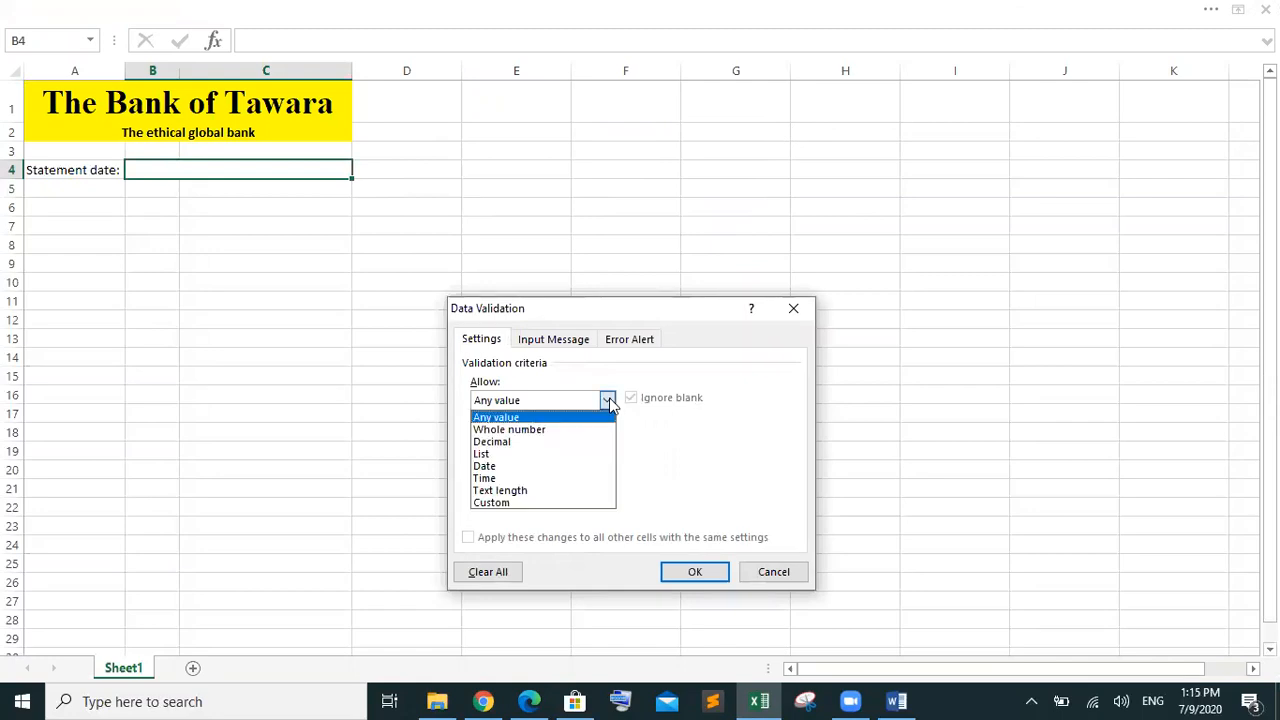
left_click(589, 456)
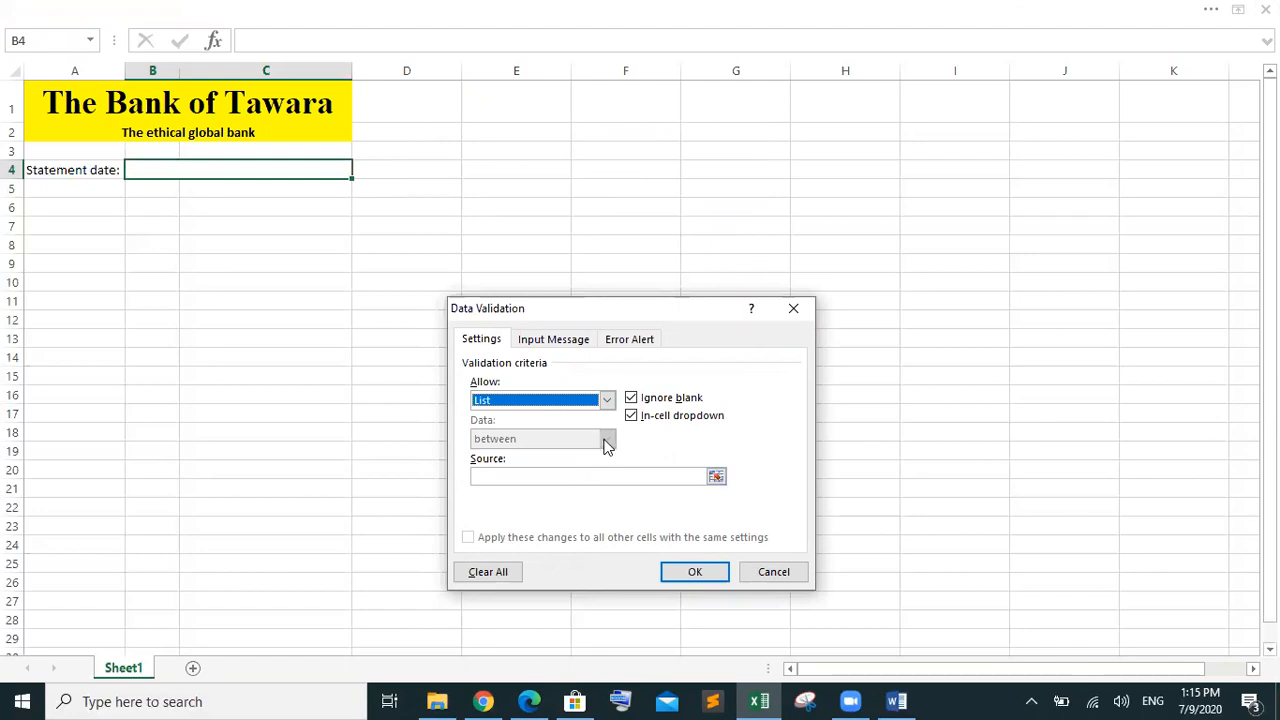
left_click(581, 476)
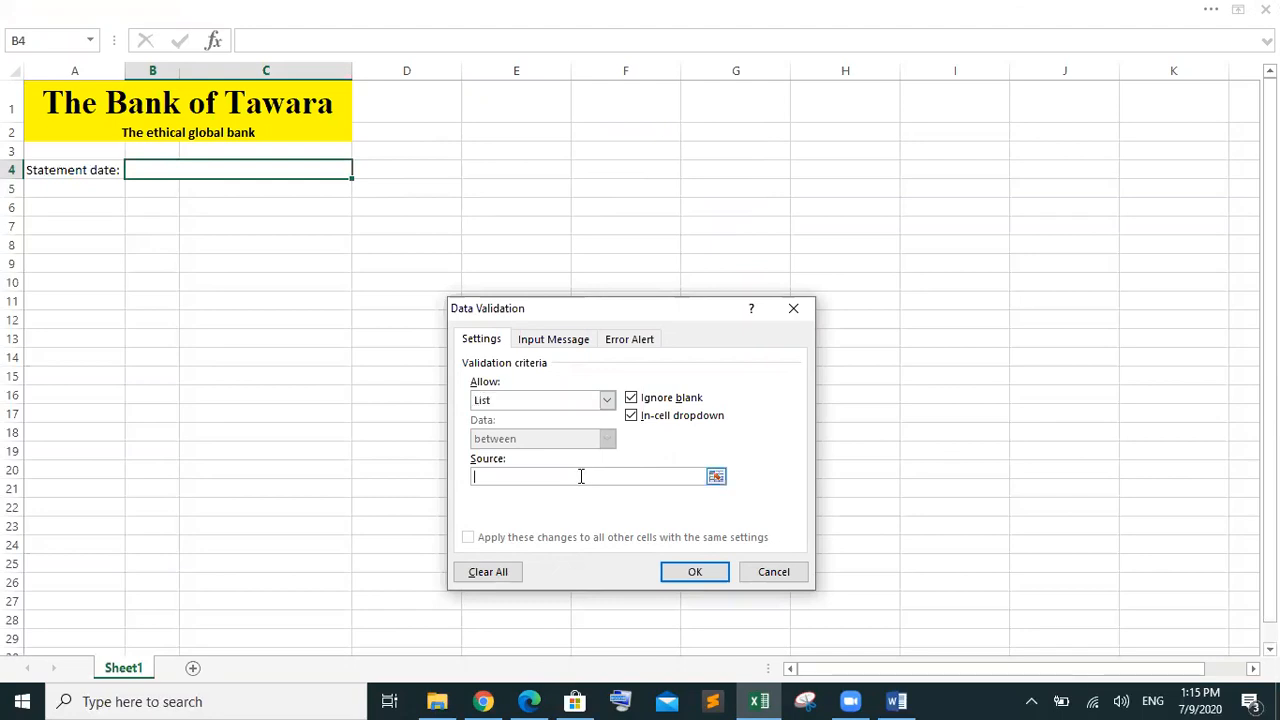
left_click(716, 476)
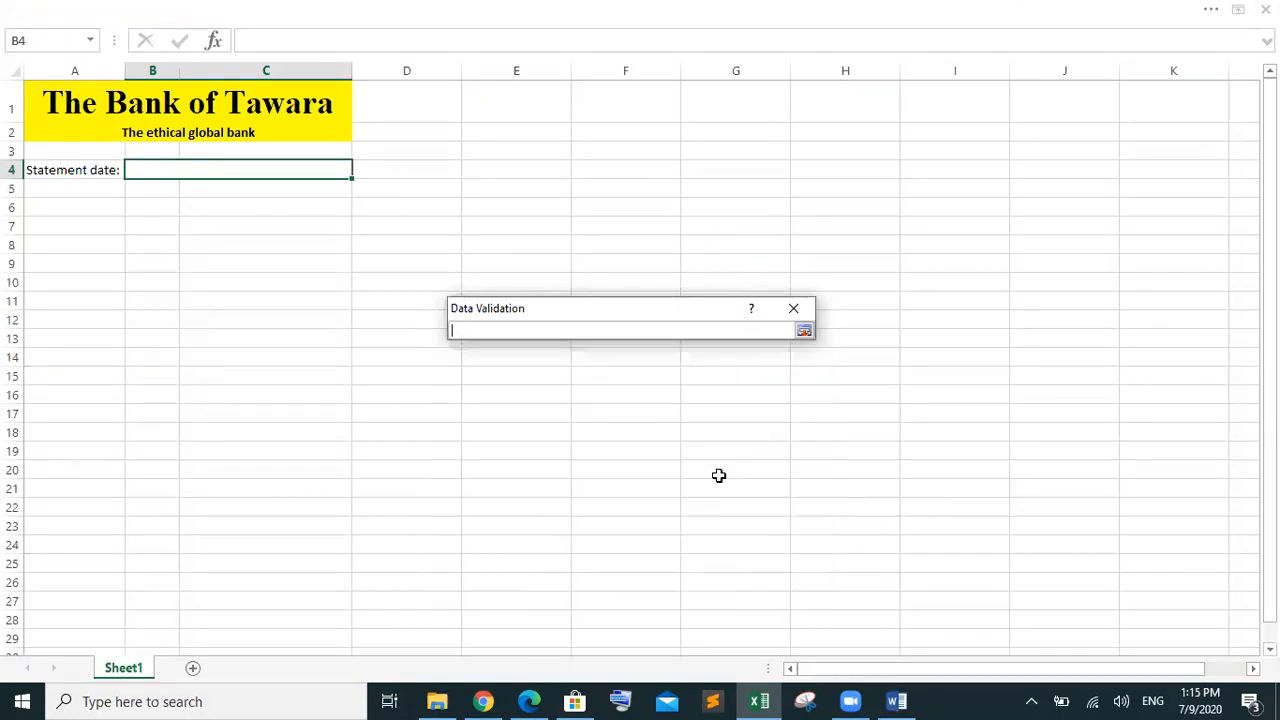
left_click(805, 331)
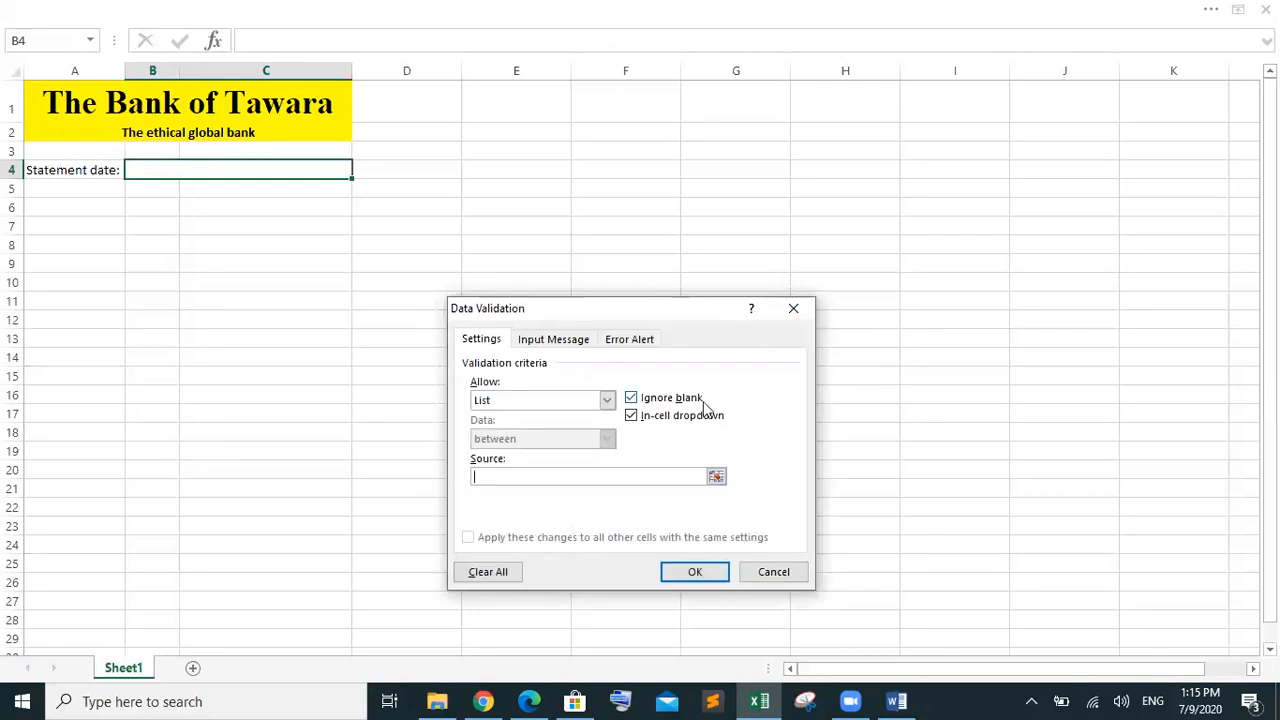
Switch the allowed type to Date between, leaving the start date blank
left_click(610, 402)
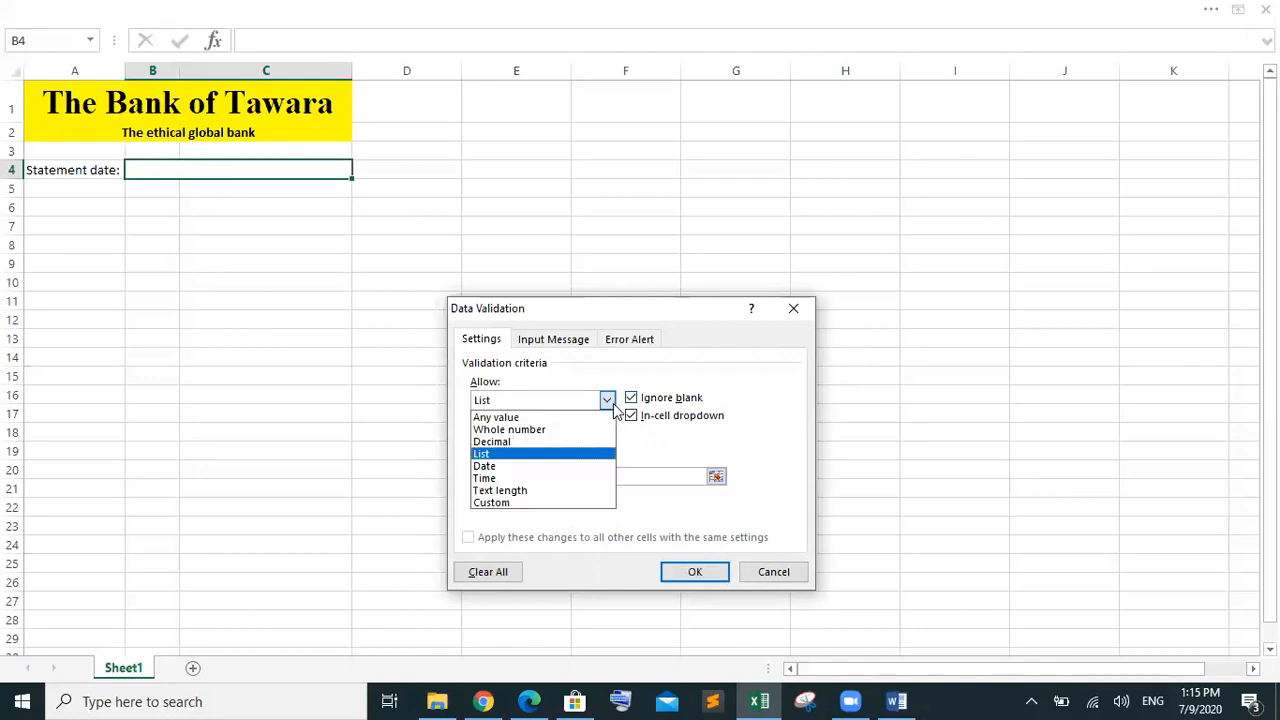
left_click(562, 466)
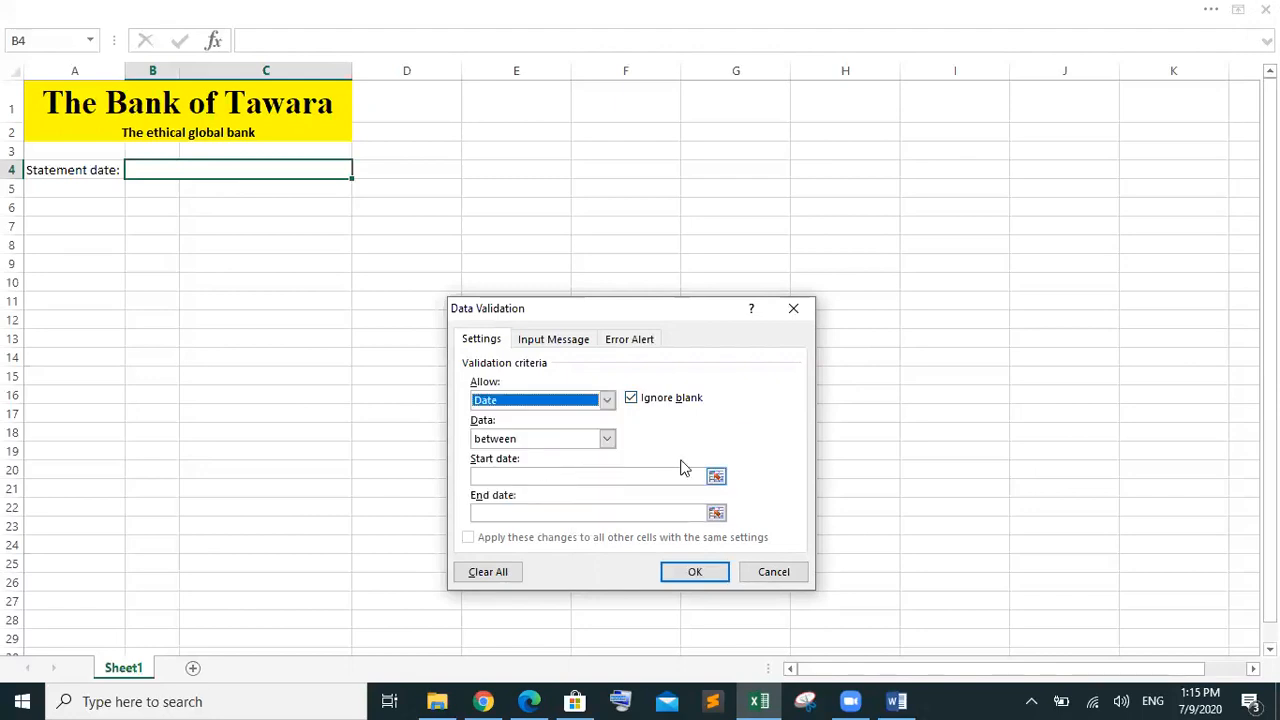
left_click(718, 478)
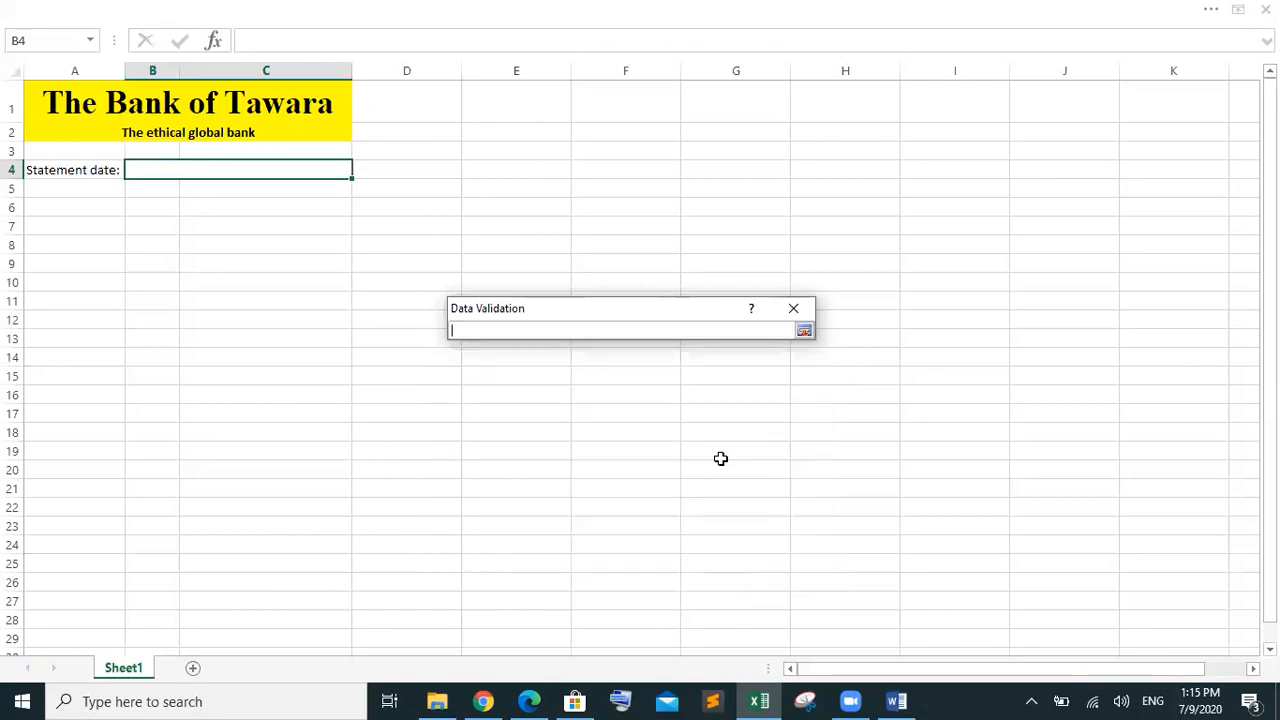
left_click(803, 332)
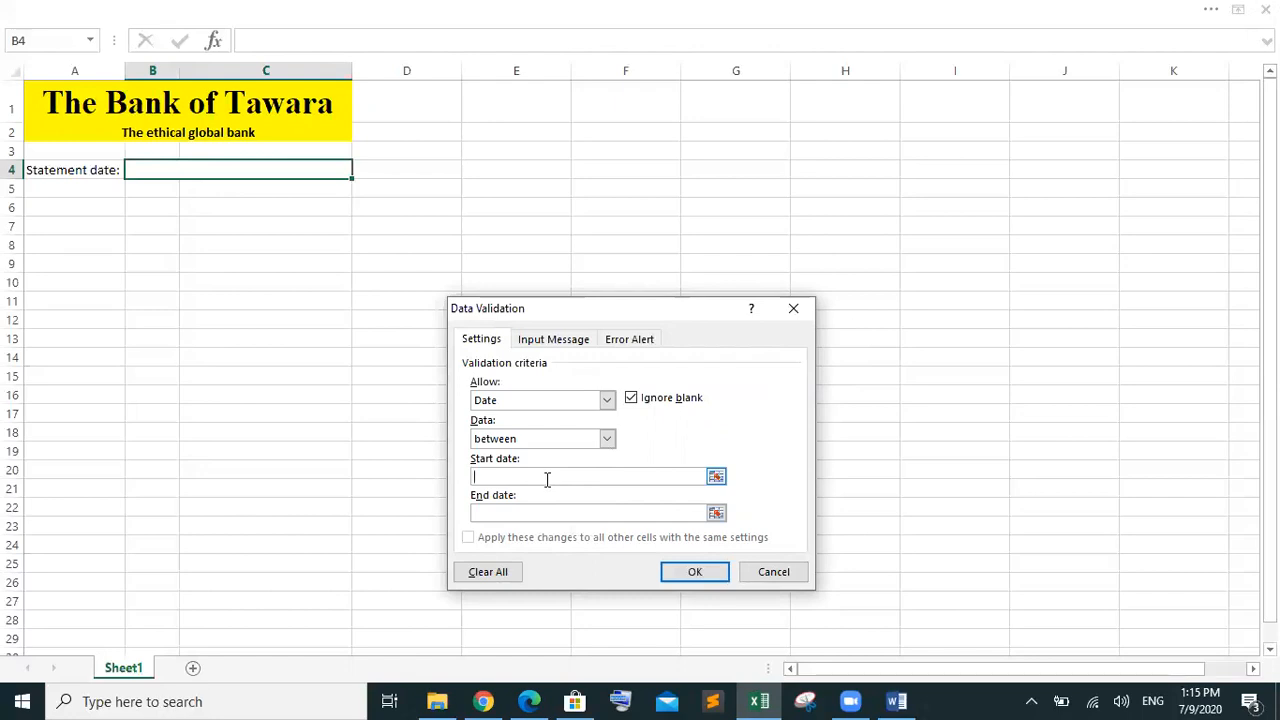
type("1")
key("BackSpace")
mouse_move(540, 698)
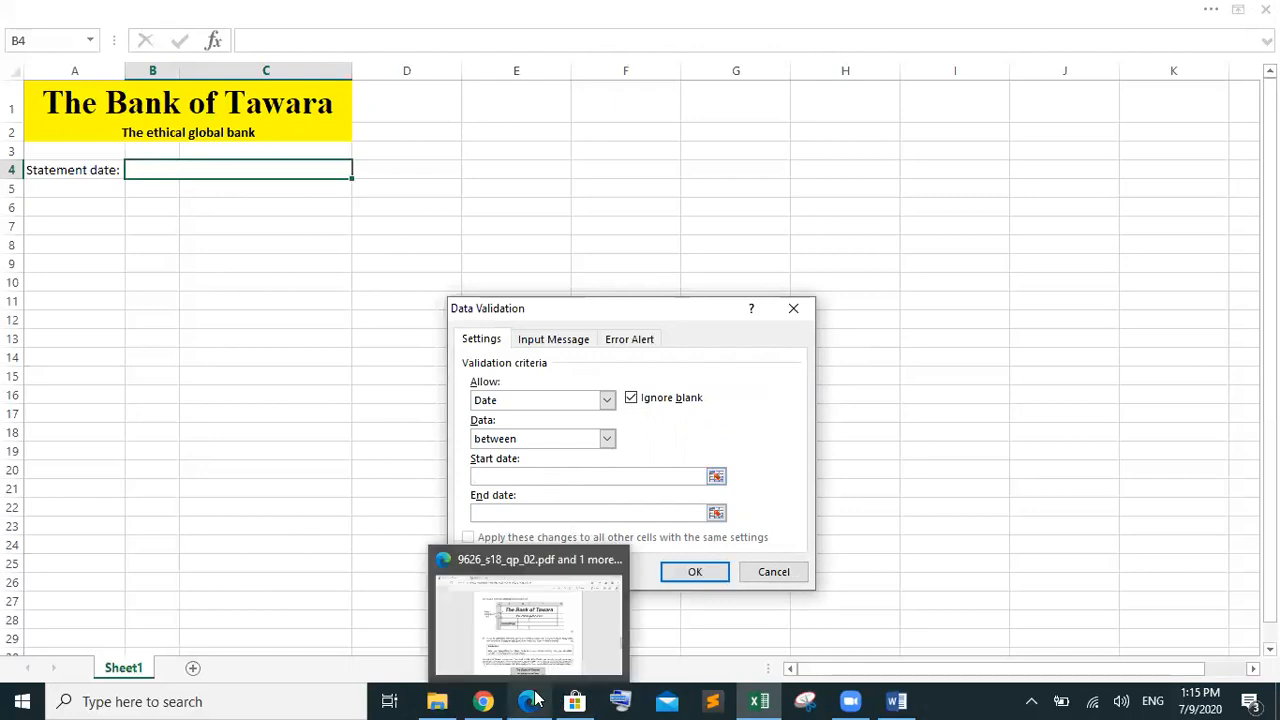
left_click(542, 649)
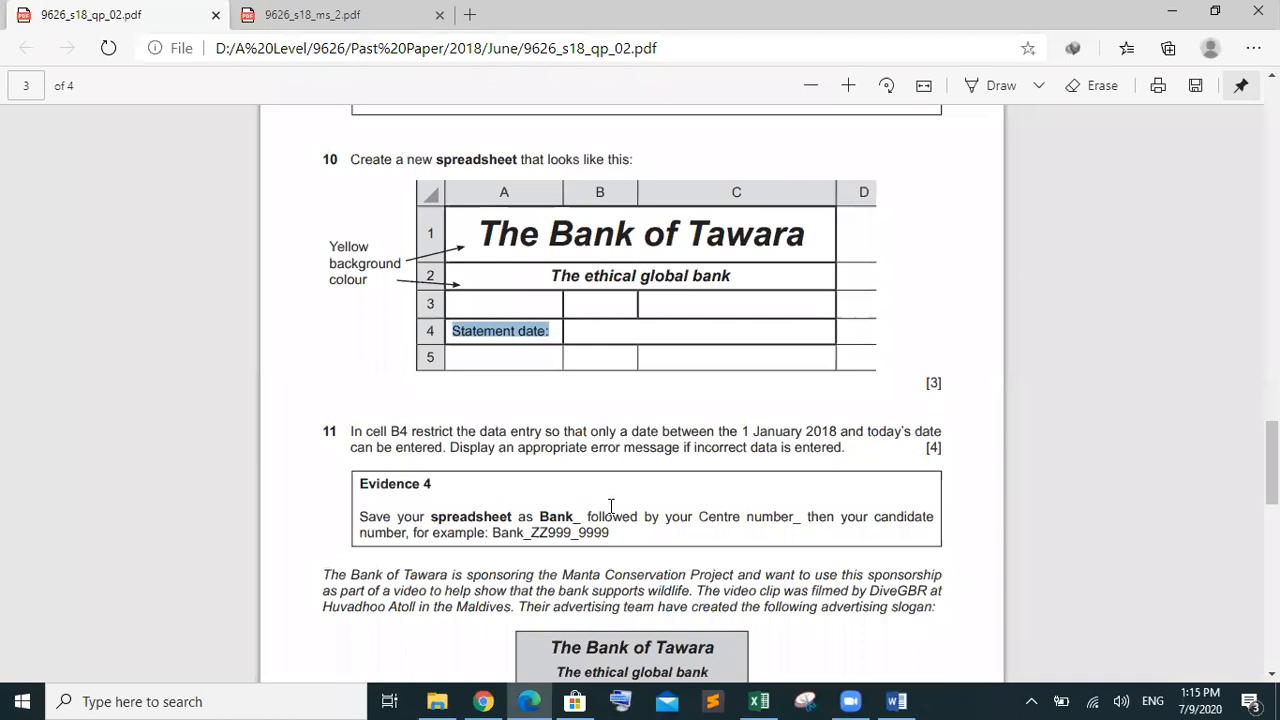
left_click(819, 428)
left_click_drag(840, 430, 741, 431)
mouse_move(895, 700)
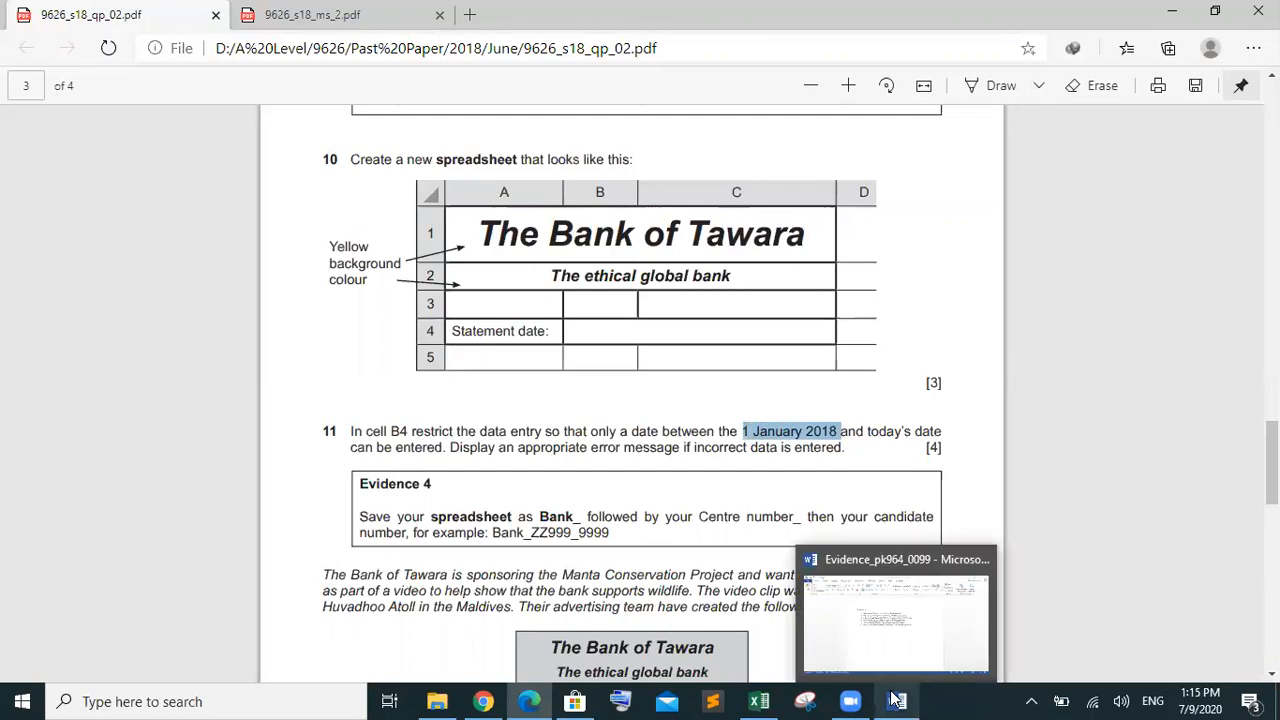
left_click(906, 642)
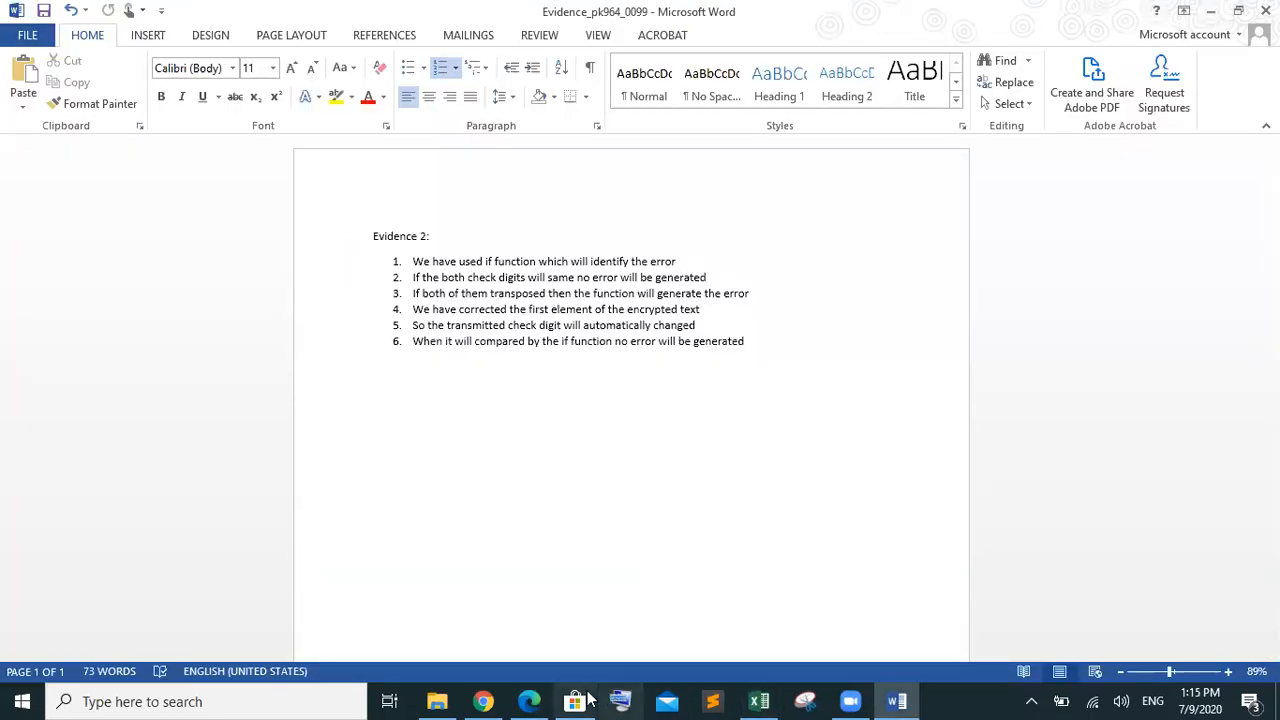
Enter start date 1 January 2018 and end date now(), which Excel rejects
left_click(757, 620)
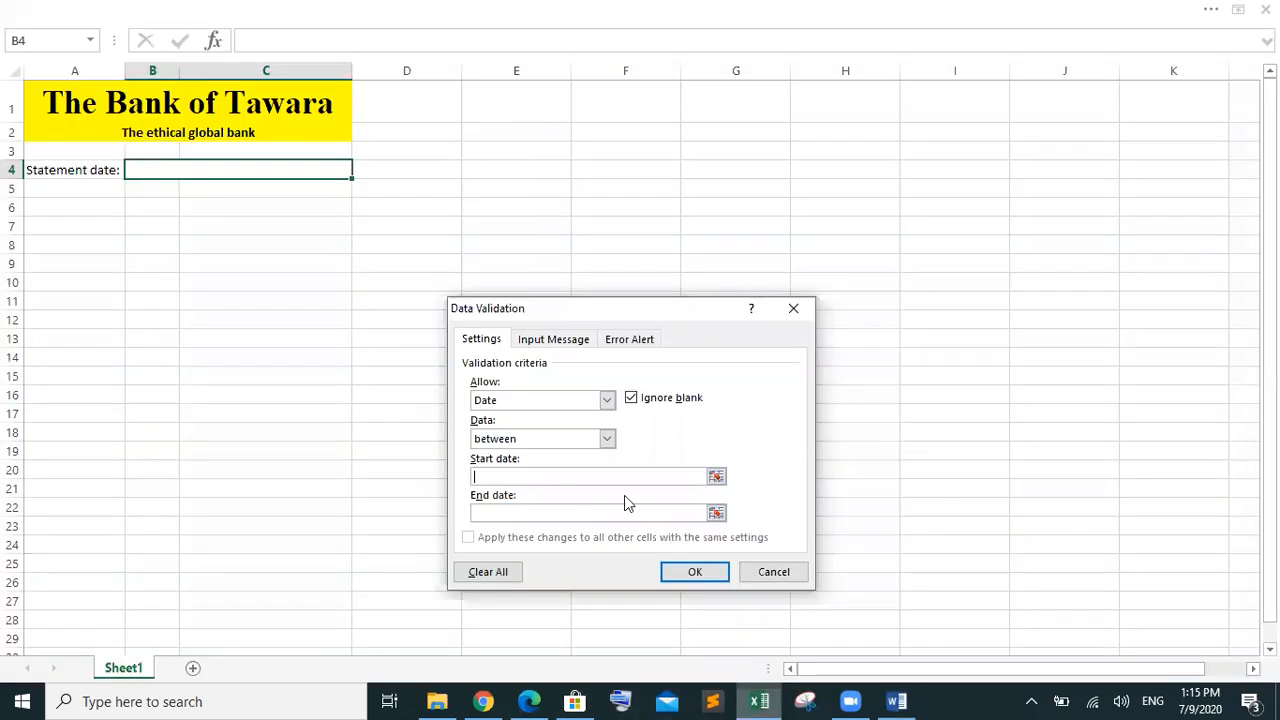
type("1 January 2018")
left_click(541, 511)
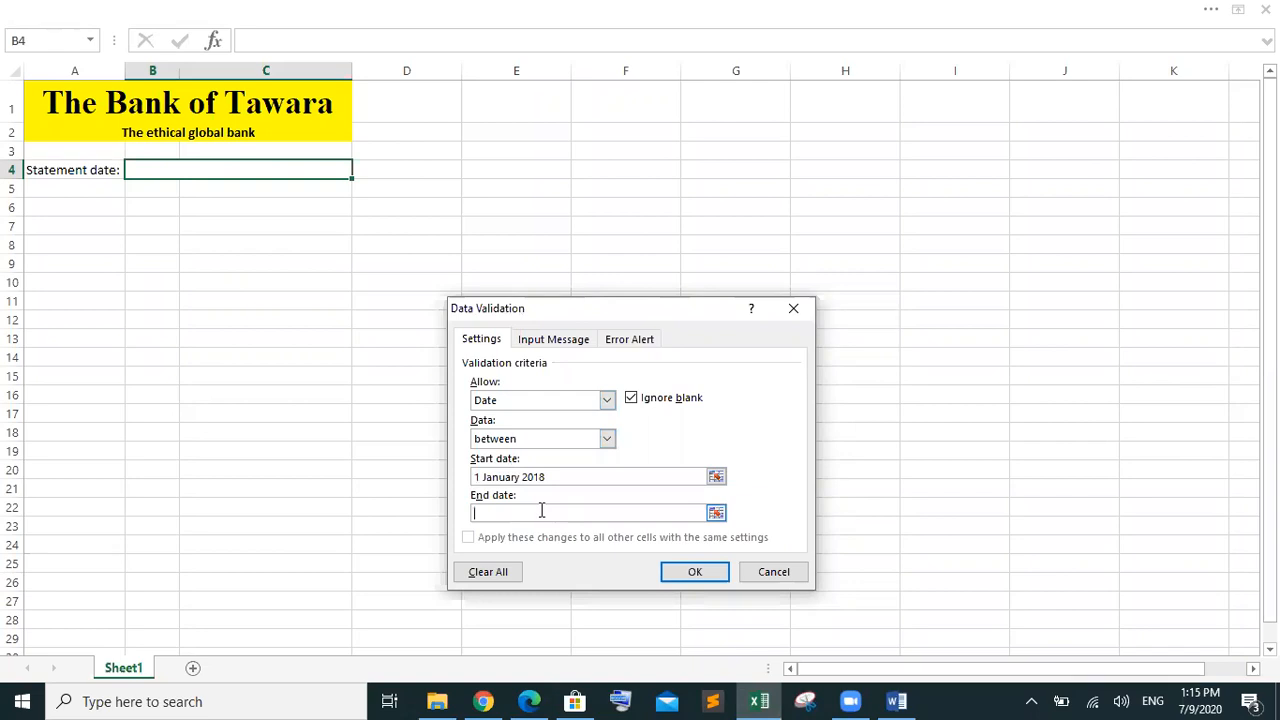
type("now()")
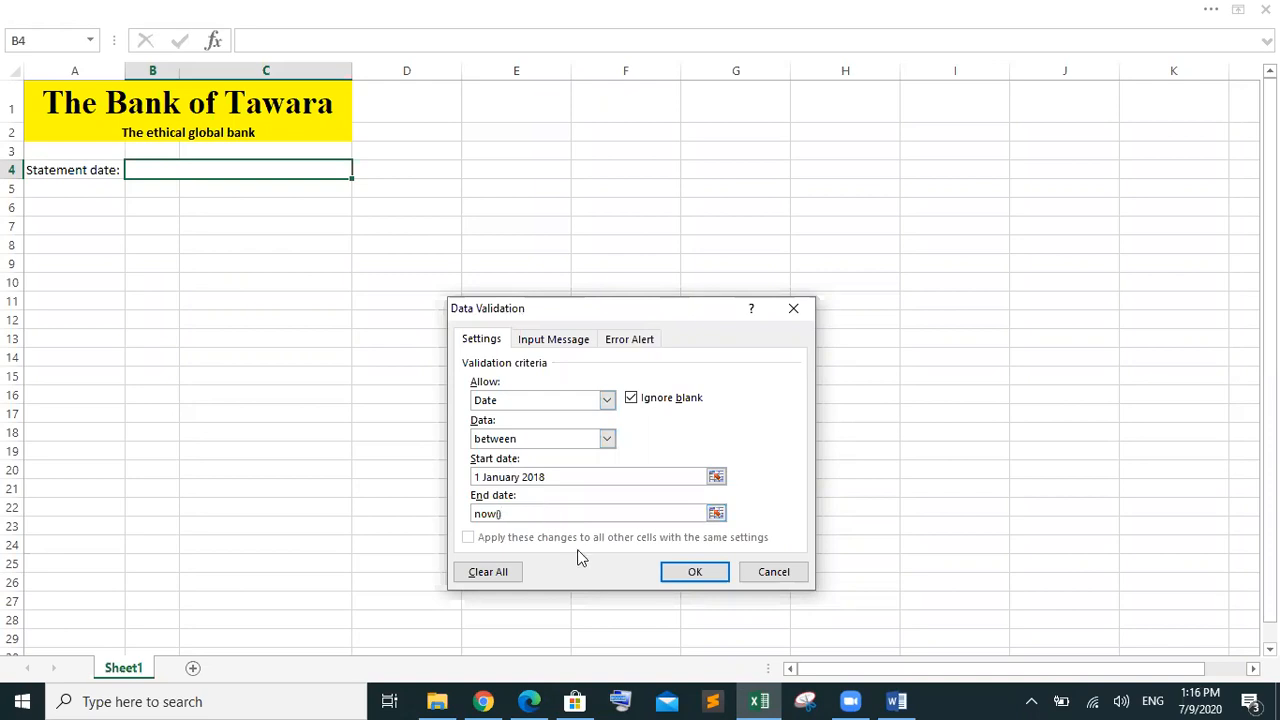
left_click(686, 578)
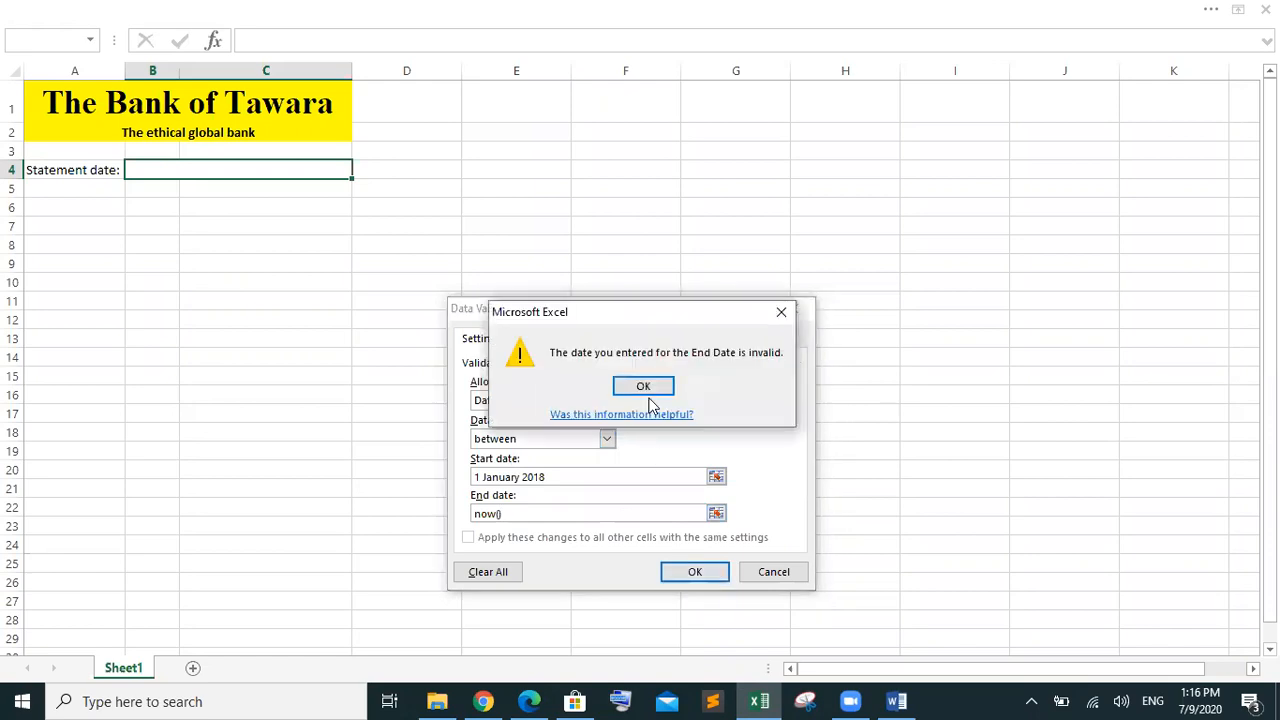
left_click(645, 388)
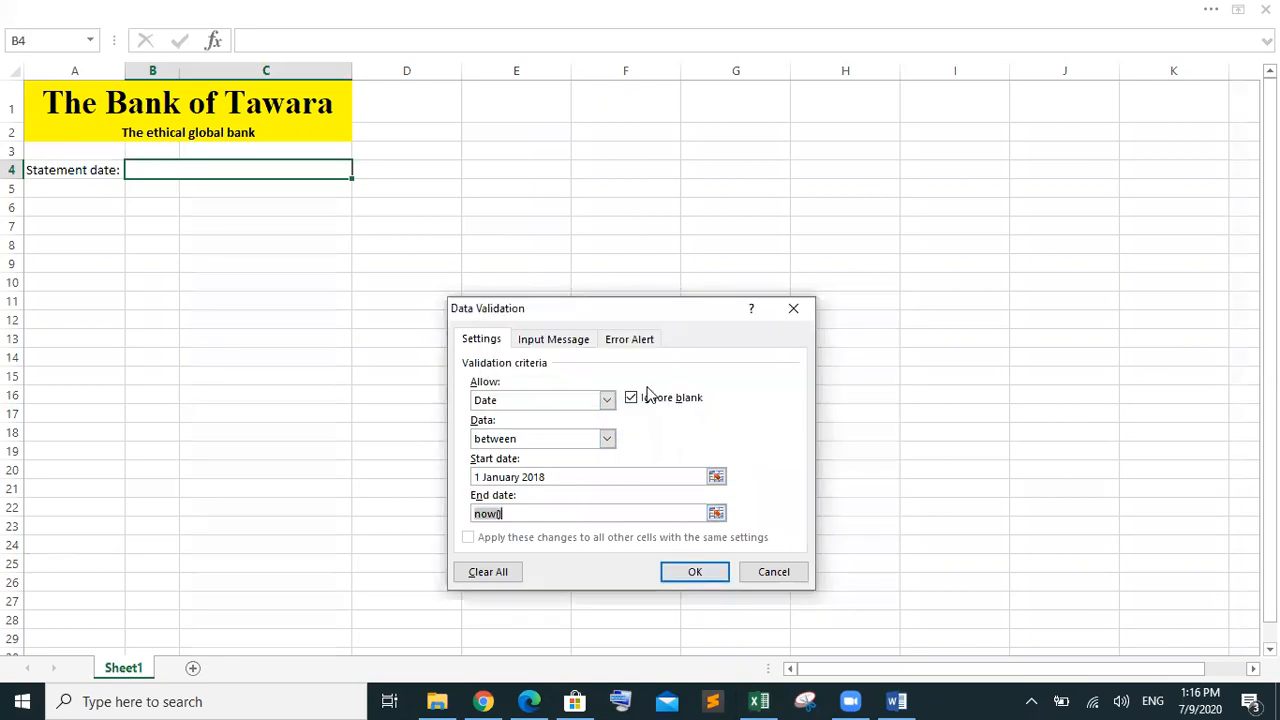
Replace the end date with 9 july 2020 and apply the validation to B4
left_click(565, 513)
left_click_drag(566, 513, 454, 509)
key("BackSpace")
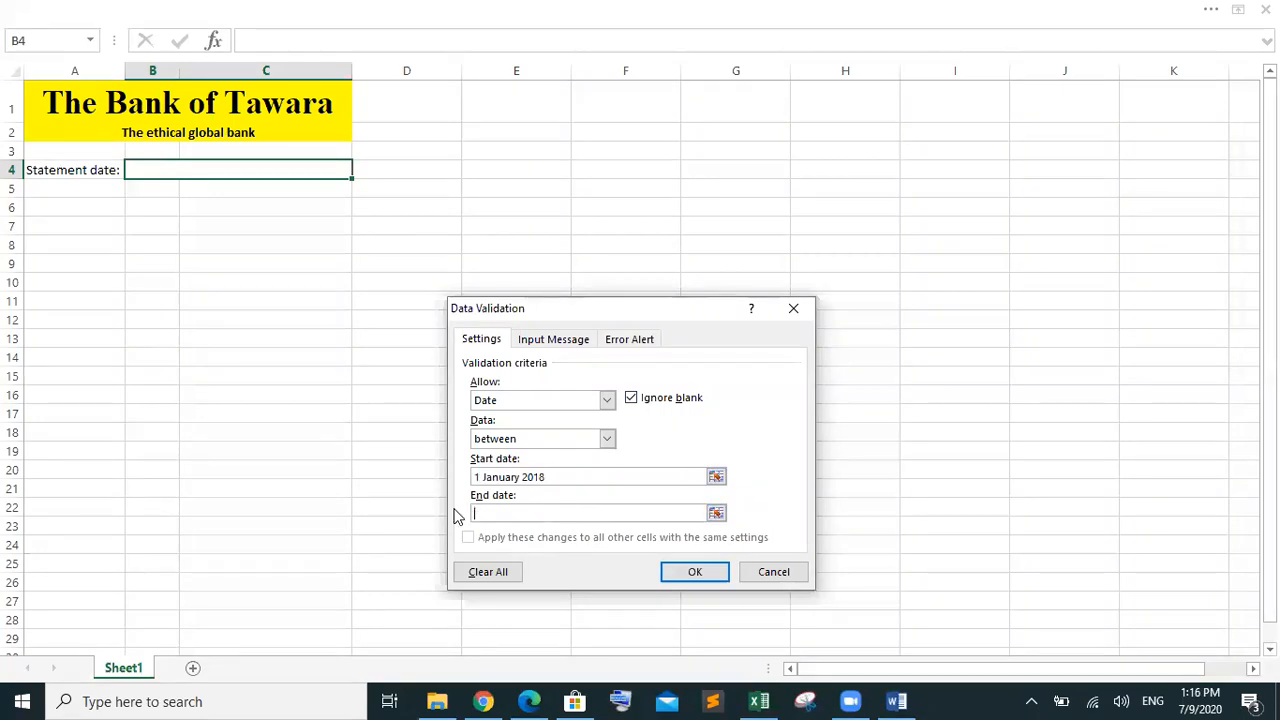
type("9 july 2020")
left_click(686, 571)
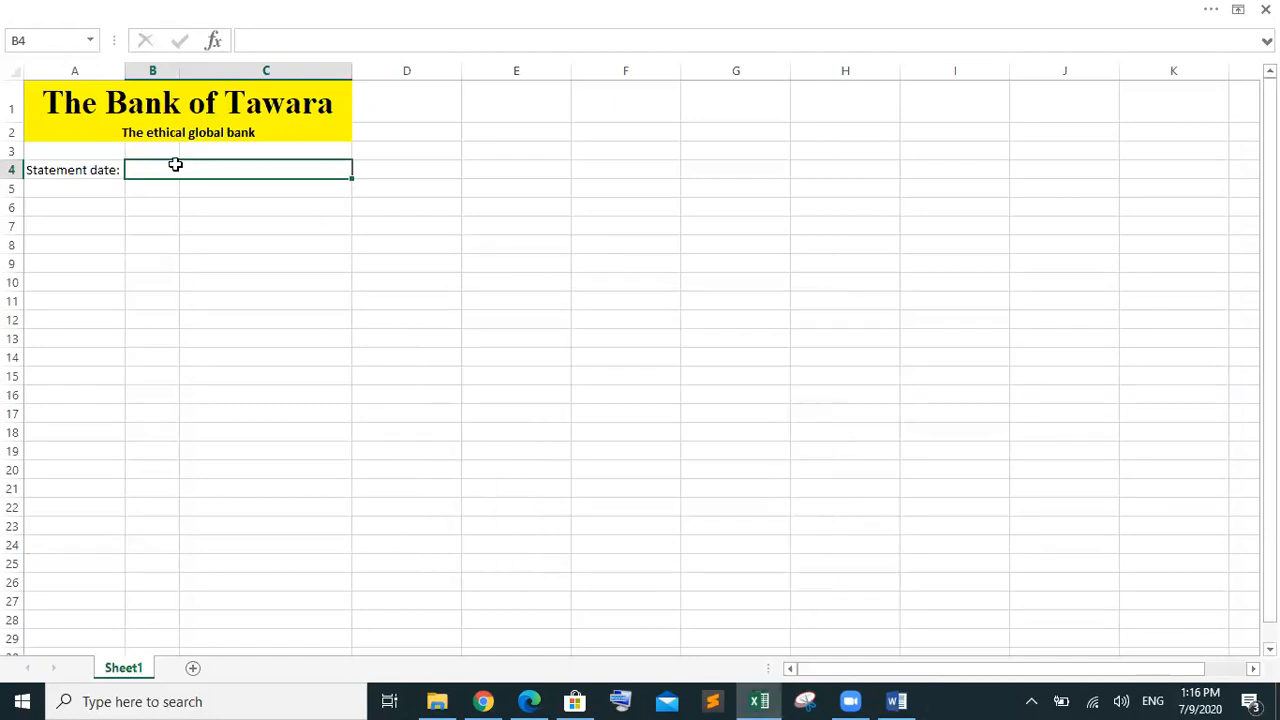
left_click(284, 214)
left_click(214, 170)
Reselect B4 and open its Data Validation dialog on the Error Alert tab
double_click(214, 170)
left_click(360, 228)
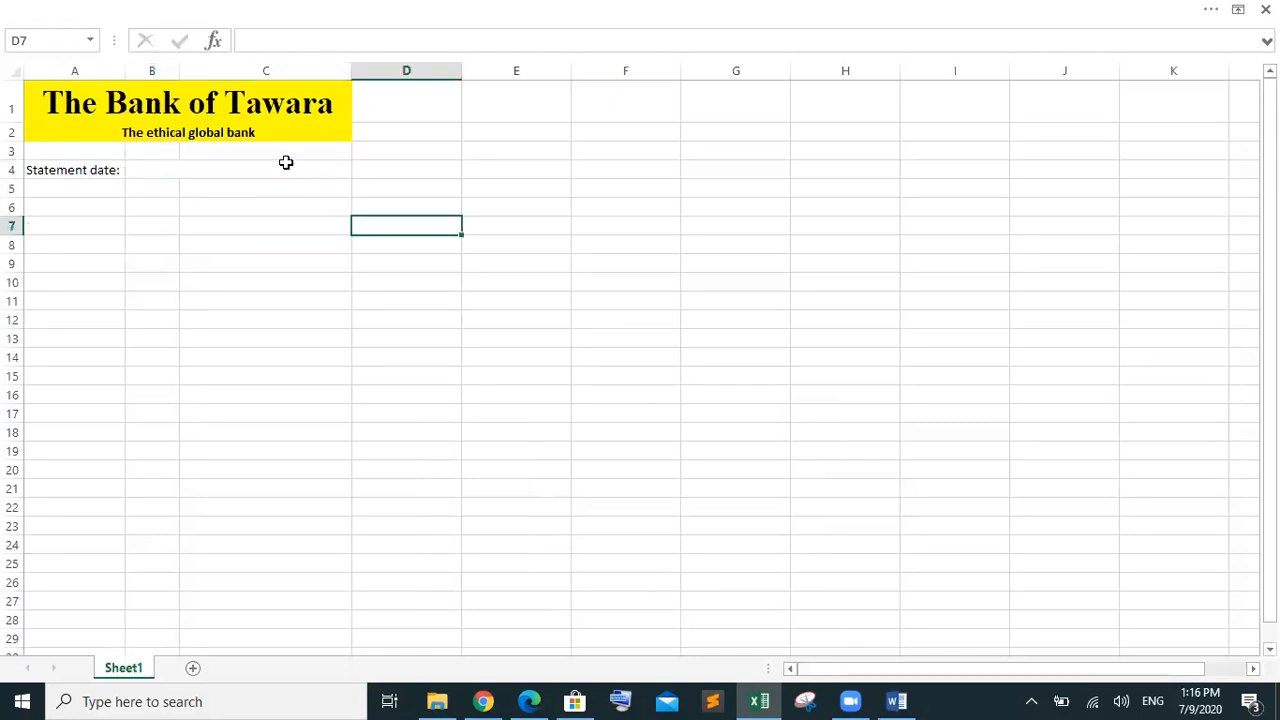
left_click(284, 174)
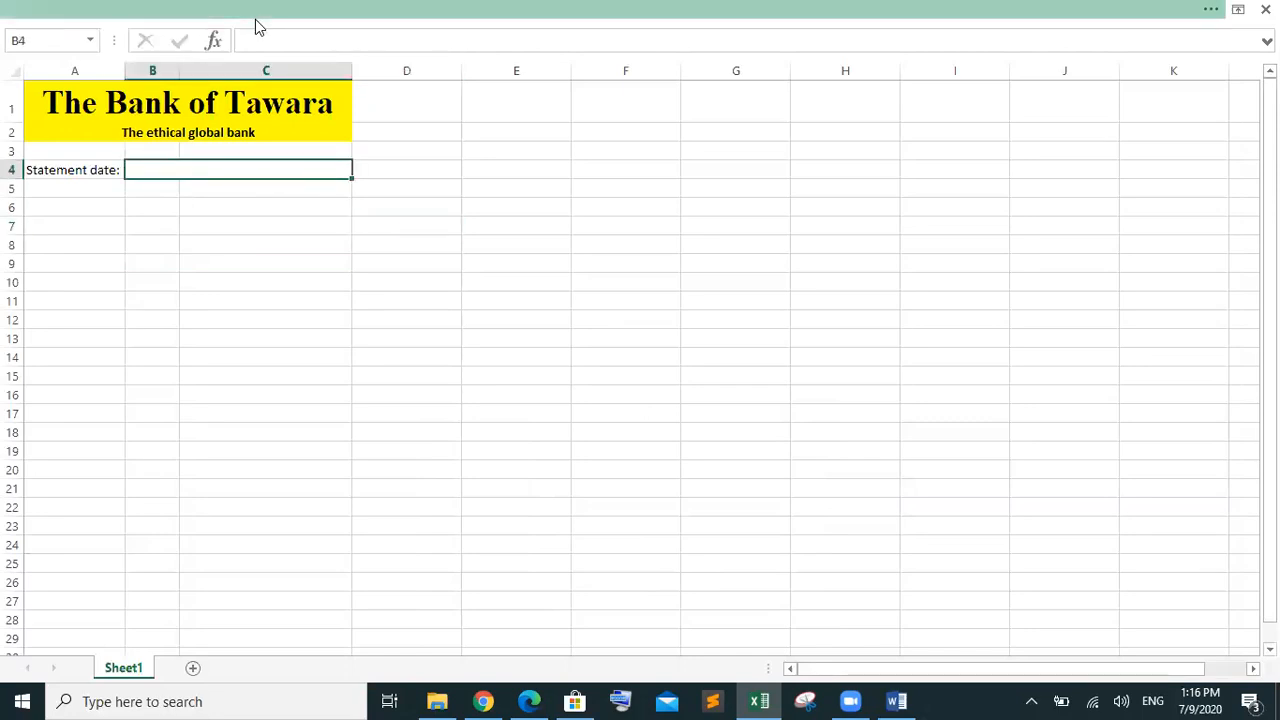
left_click(255, 19)
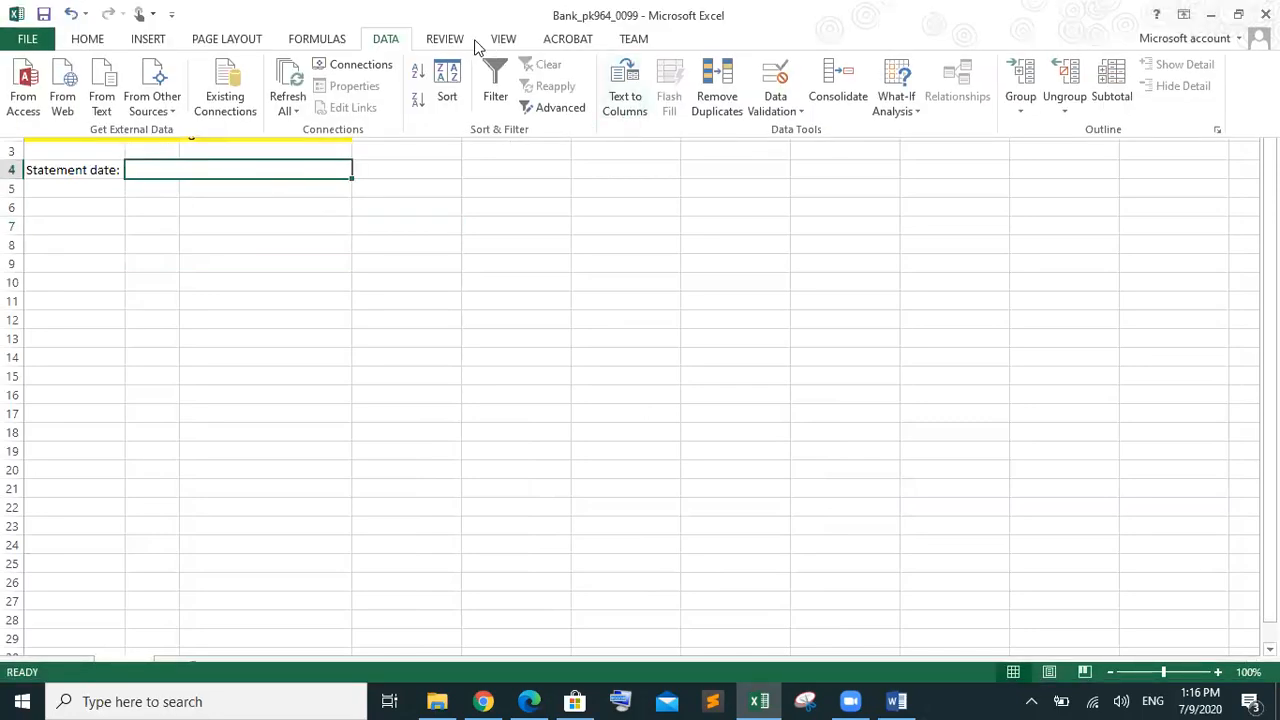
left_click(777, 106)
left_click(789, 131)
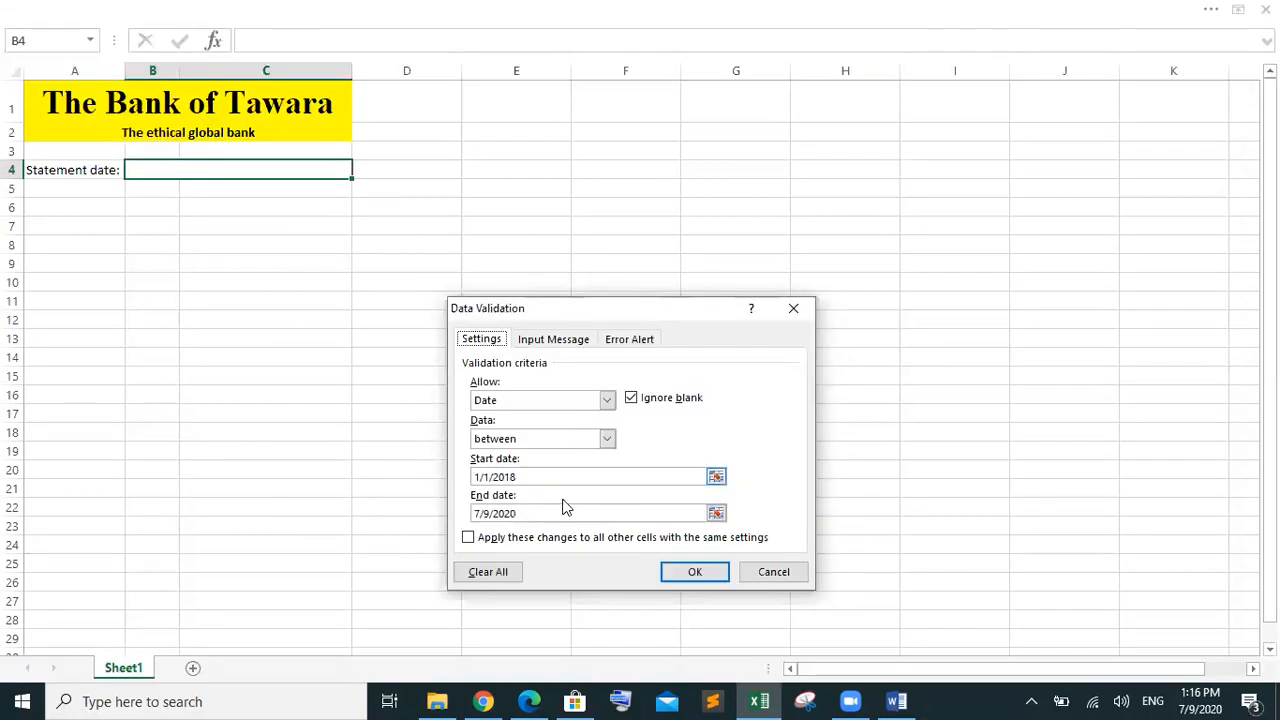
left_click(612, 341)
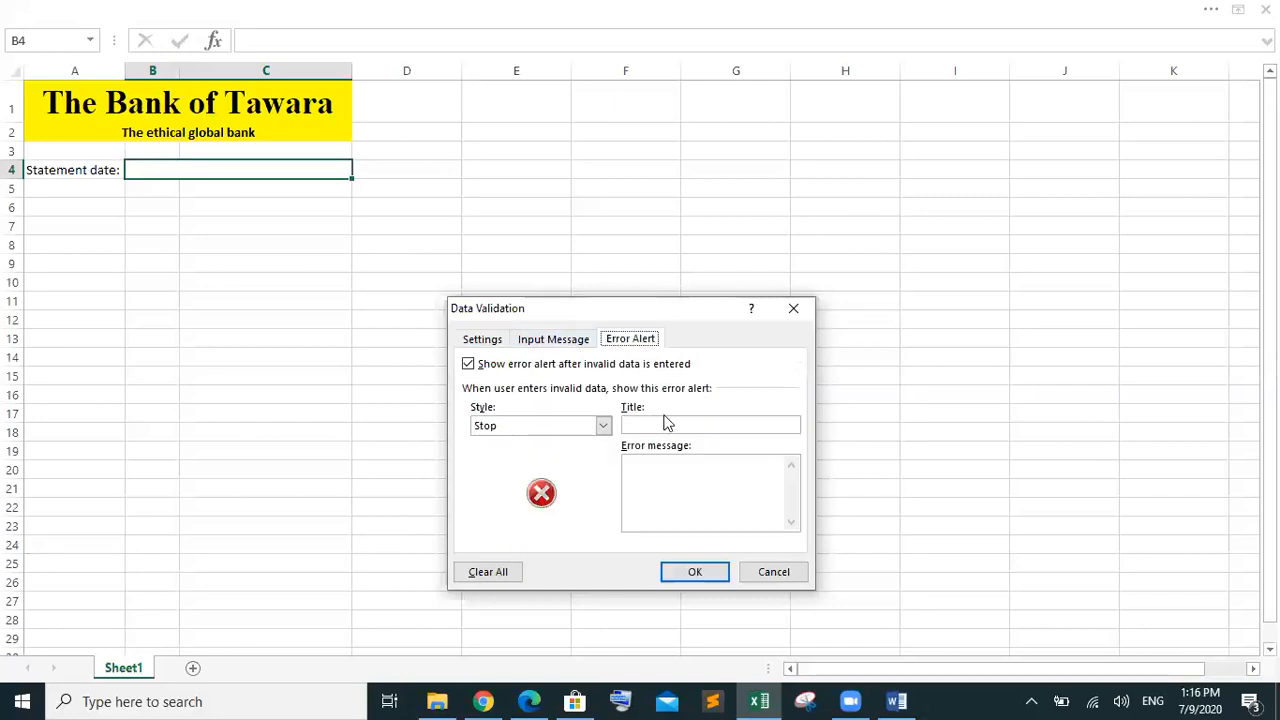
Write the error message 'Kindly enter the date between 1 January 2018 to 9 july 2020'
left_click(661, 472)
type("Kindly enter the date between")
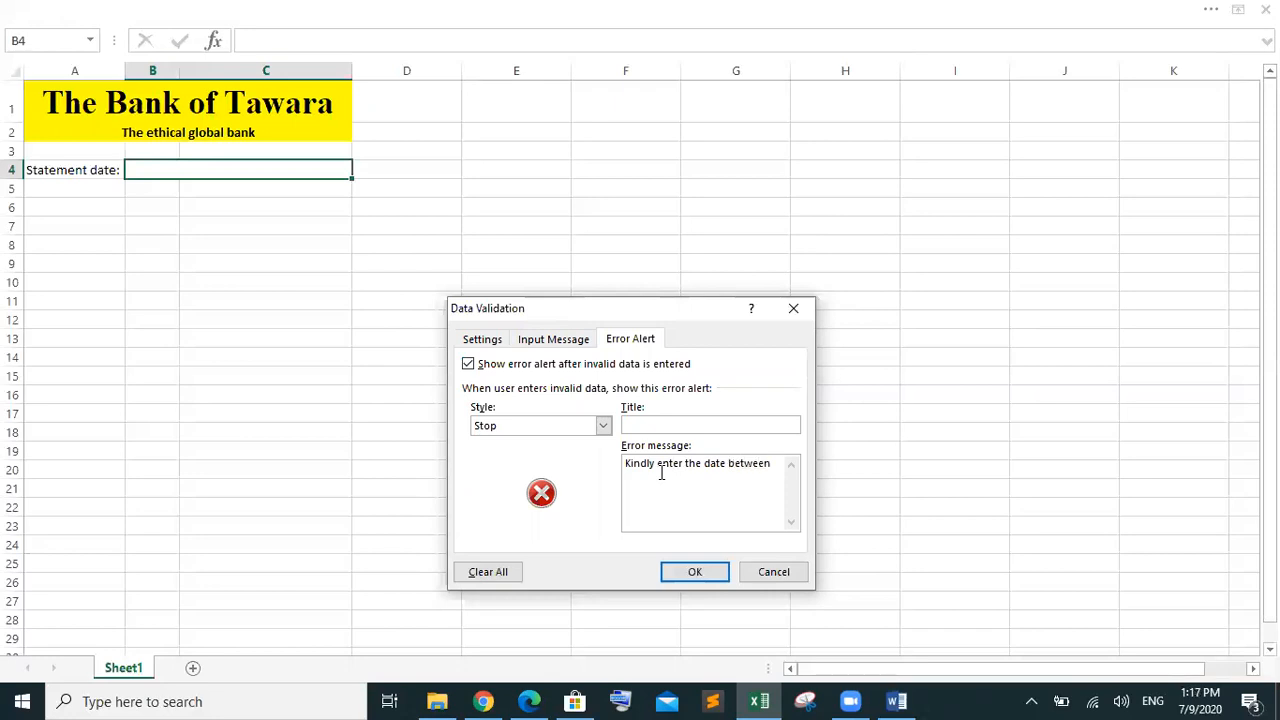
type(" 1")
key("BackSpace")
type("1 January 2018 ")
type("to ")
type("( july ")
type("2002")
key("BackSpace")
key("BackSpace")
type("20")
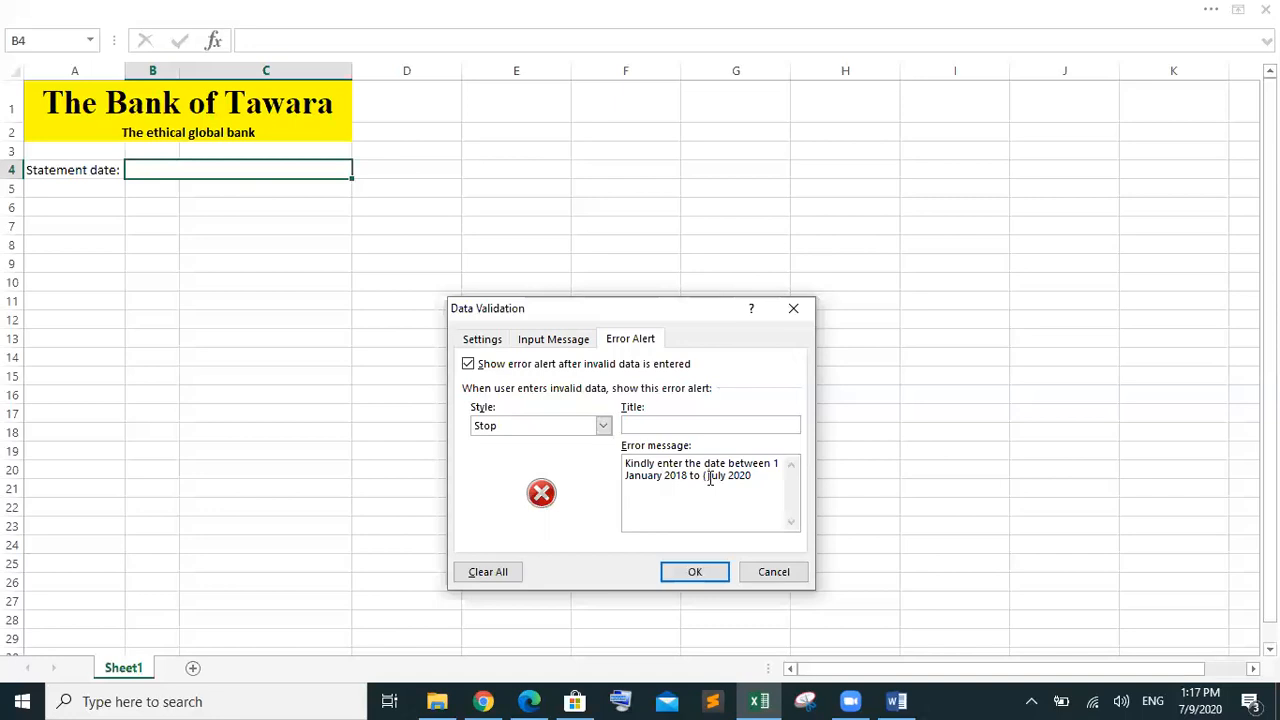
key("BackSpace")
type("9 j")
Title the Stop alert 'Error' and save the alert settings
left_click(740, 424)
type("Error")
left_click(697, 571)
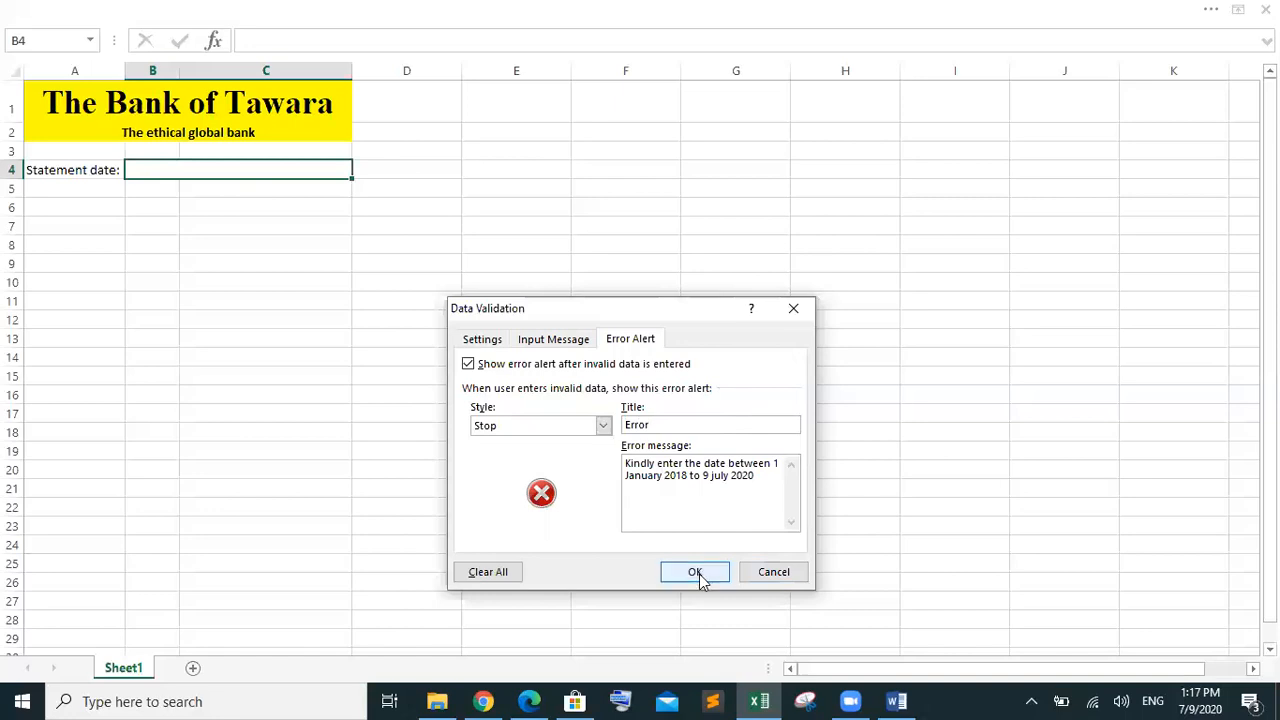
Enter 1 july 2017 in B4 and choose Retry when the Stop error rejects it
double_click(277, 168)
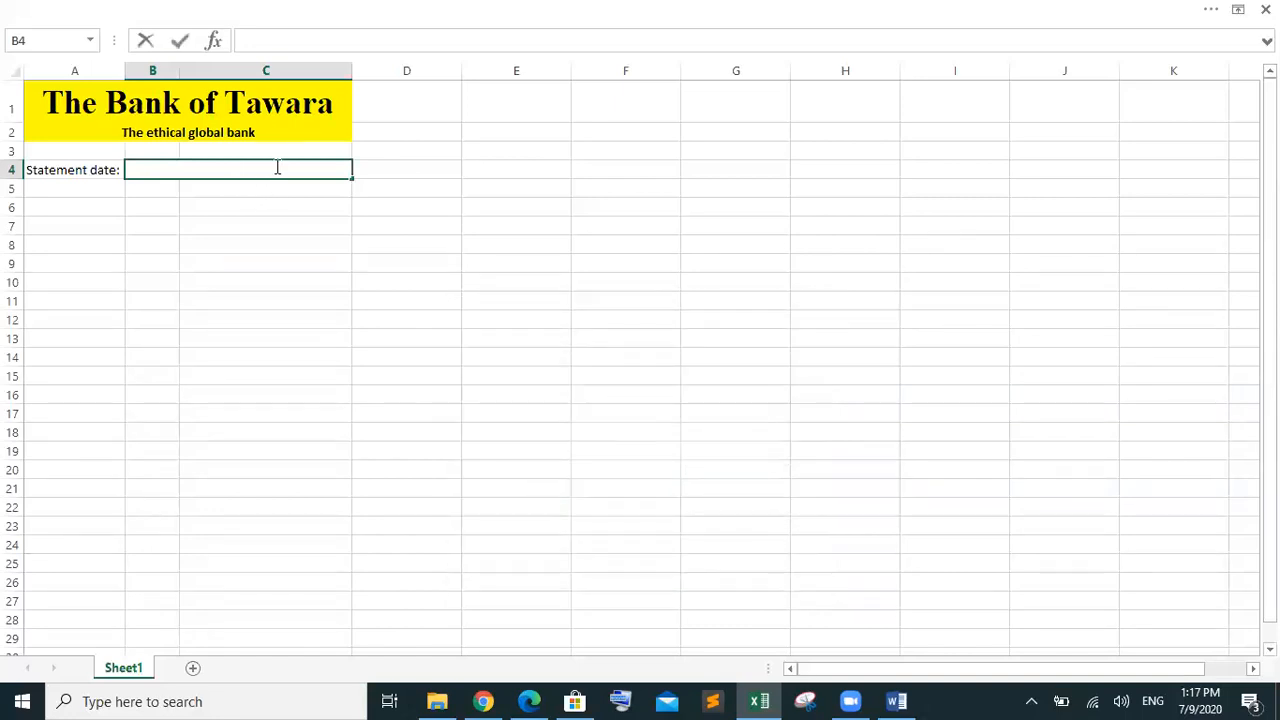
type("1 july 2017")
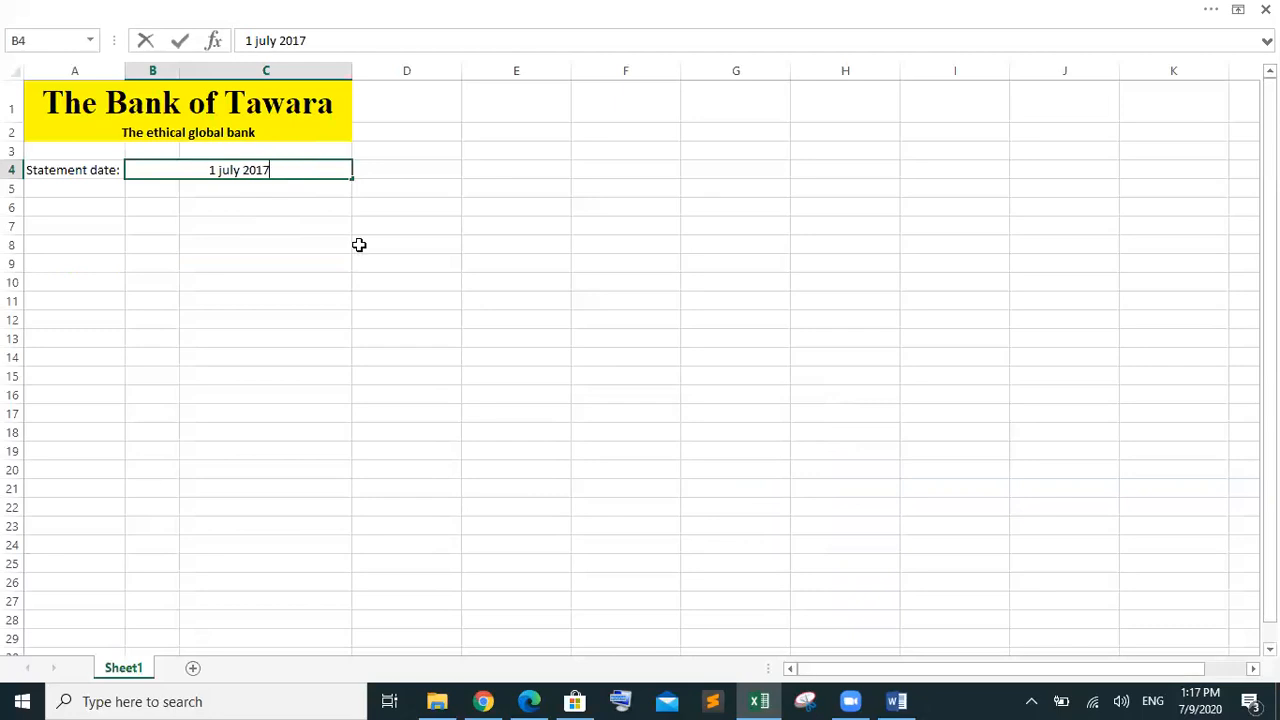
key("Return")
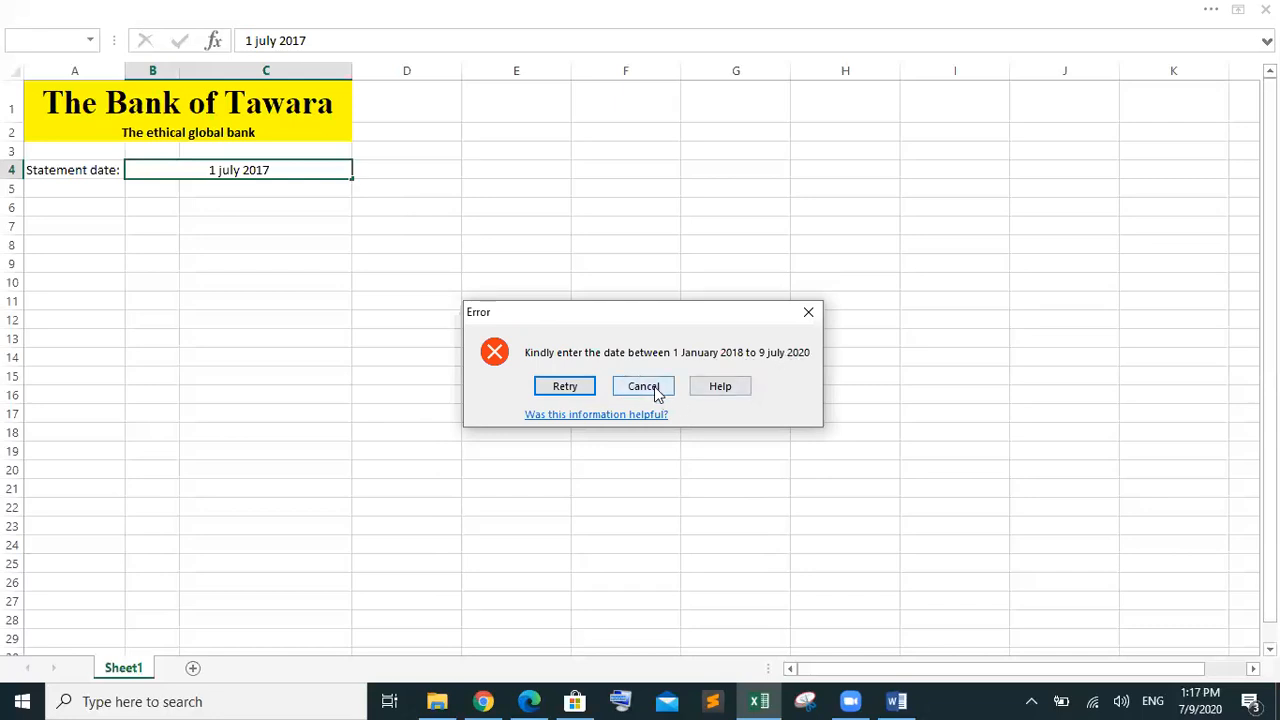
left_click(571, 386)
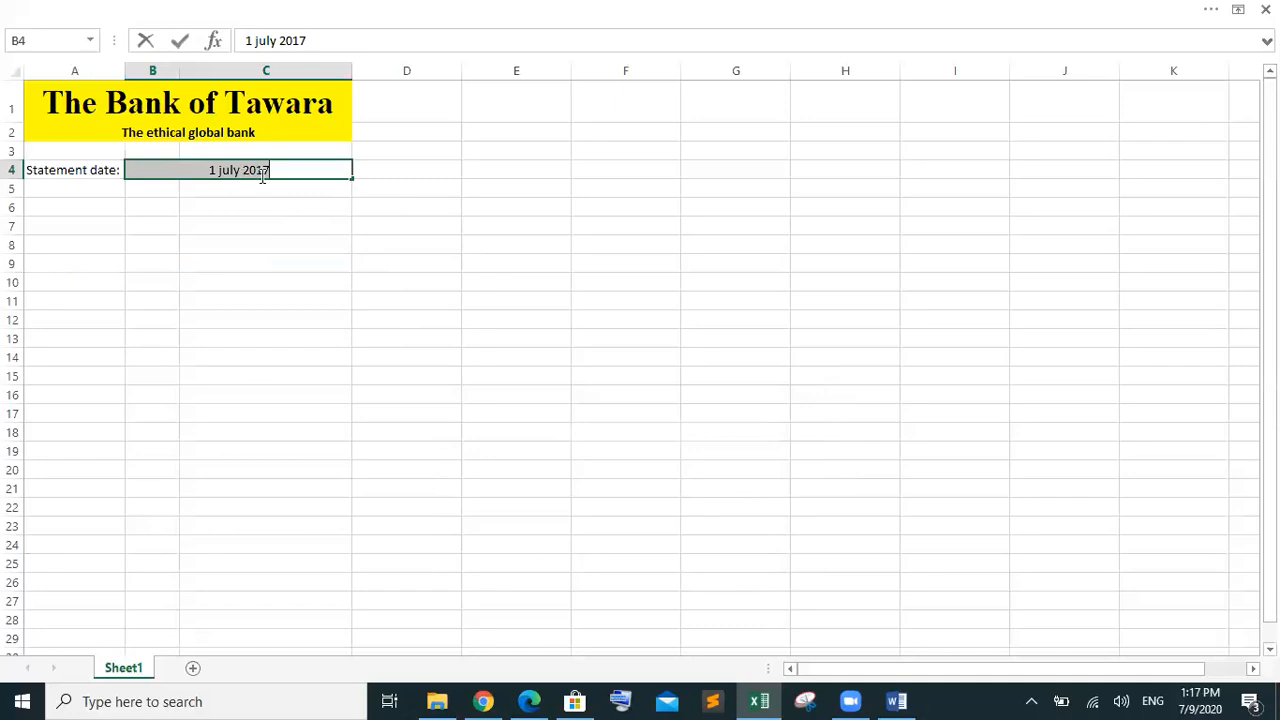
Change the year to 2020 so B4 accepts the date 7/1/2020
left_click(270, 171)
key("BackSpace")
key("BackSpace")
type("20")
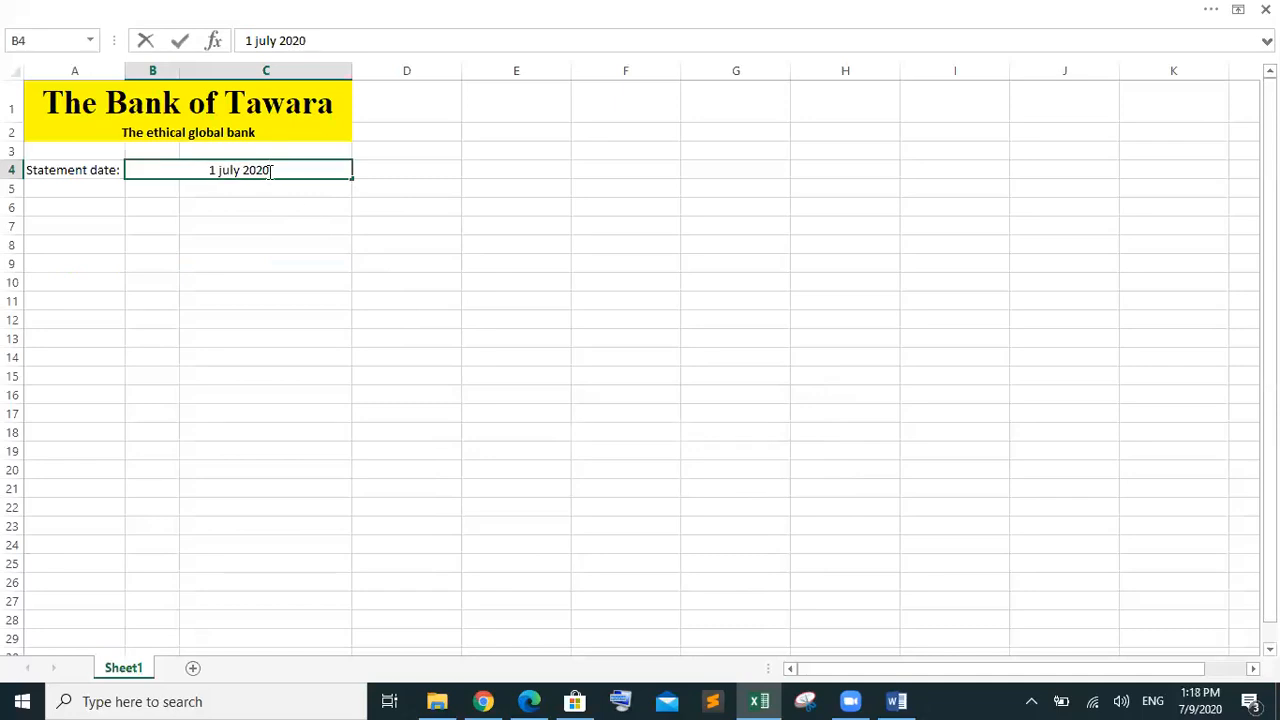
left_click(321, 229)
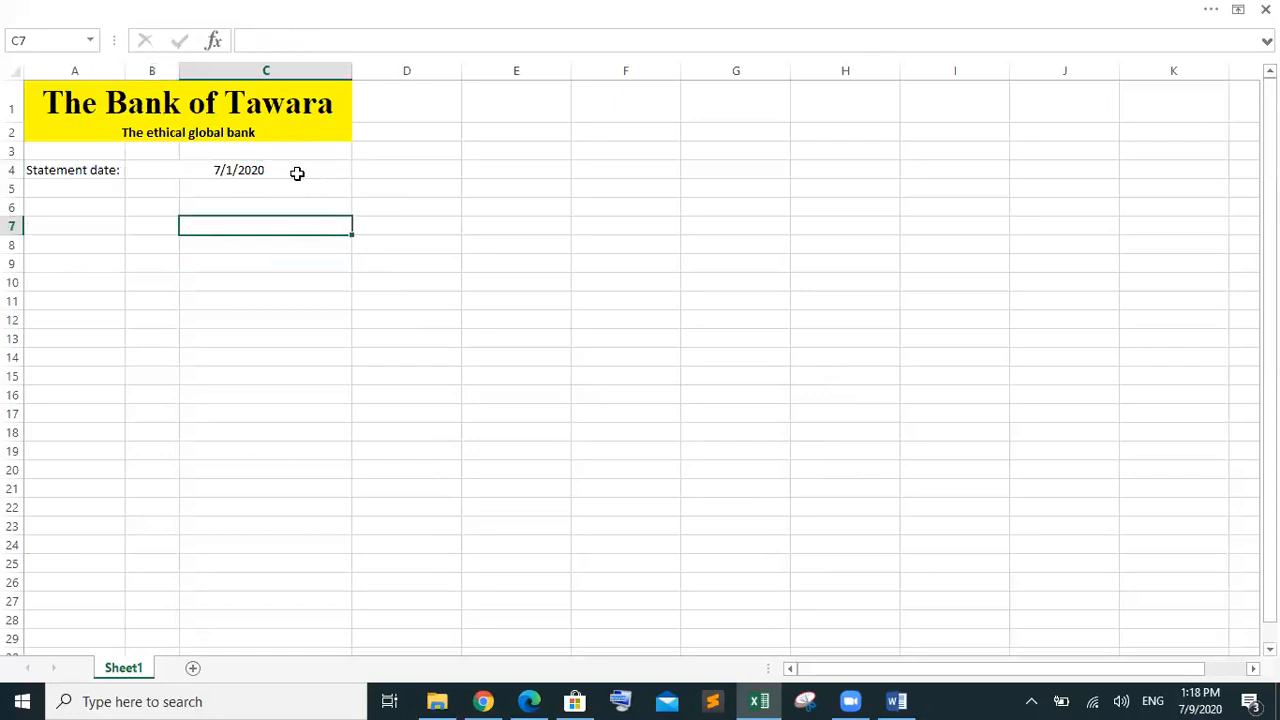
left_click(297, 173)
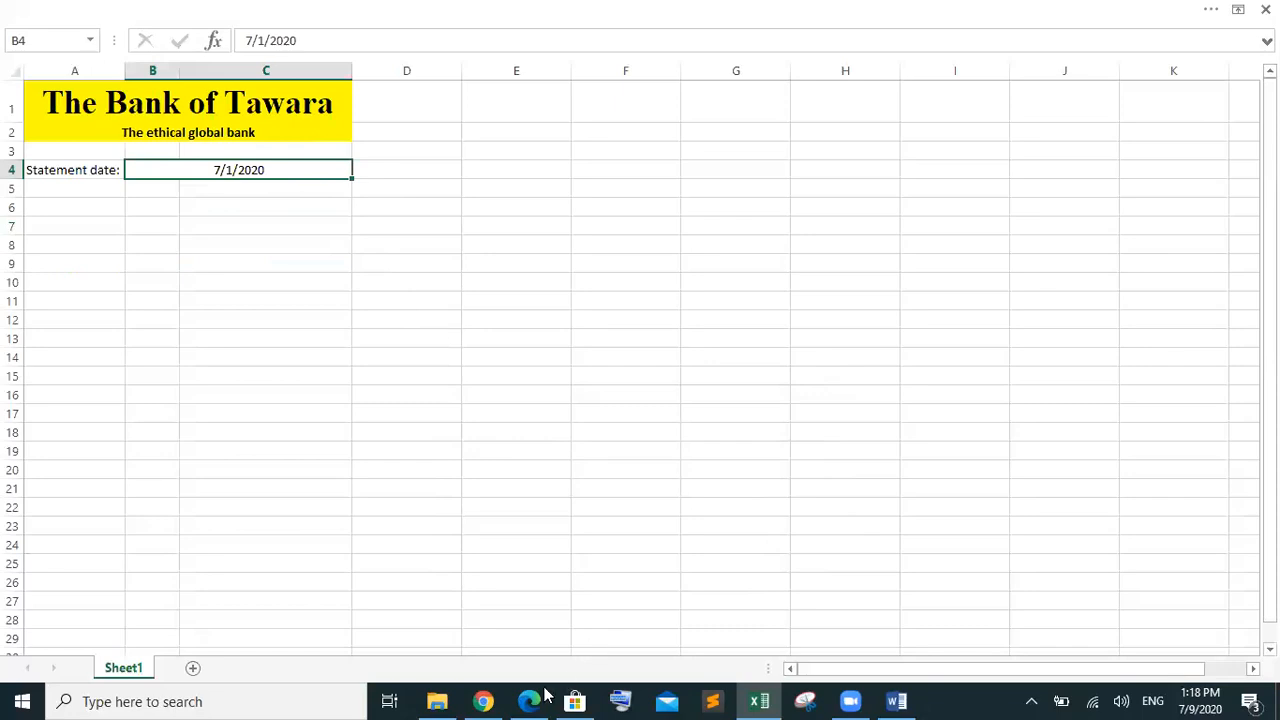
left_click(531, 700)
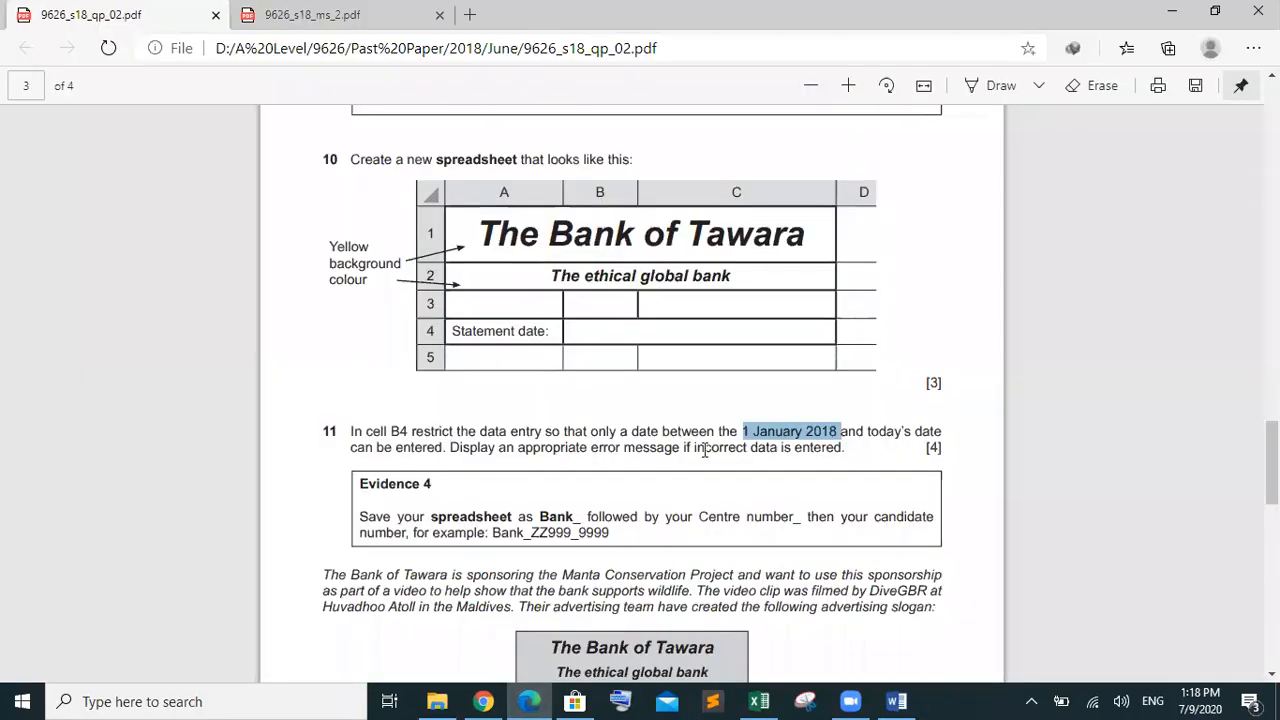
left_click(703, 448)
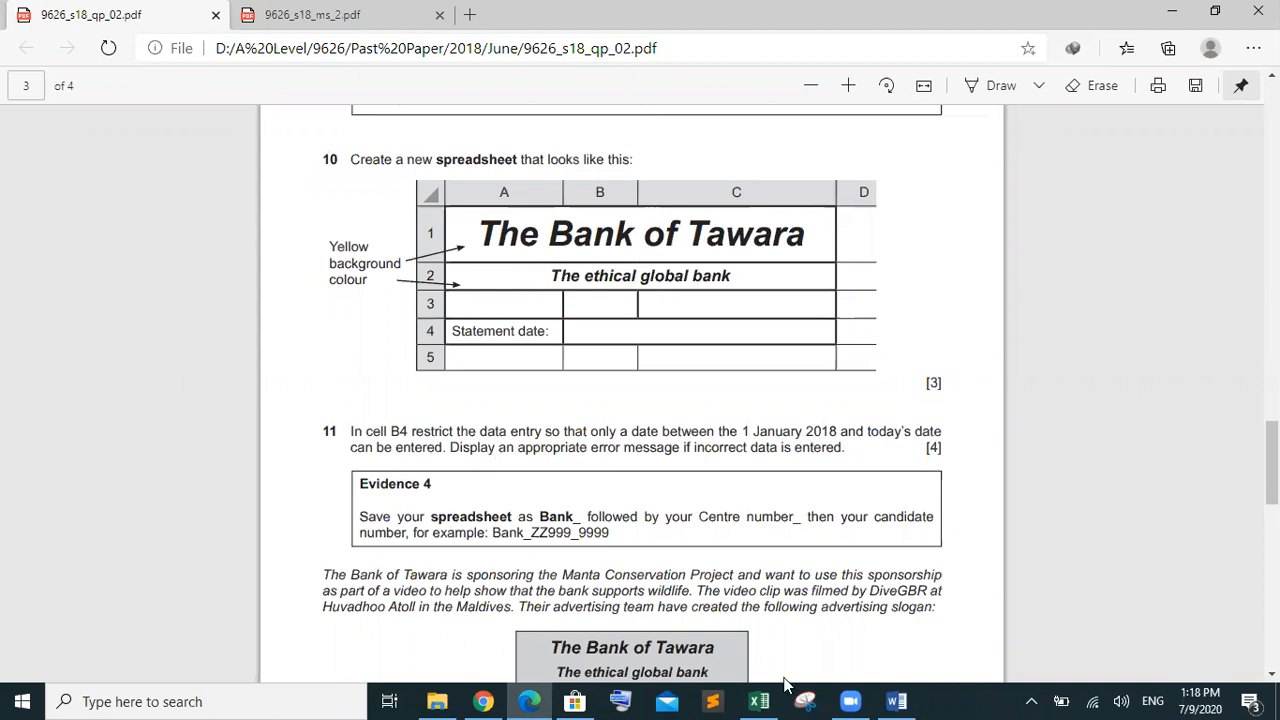
left_click(759, 701)
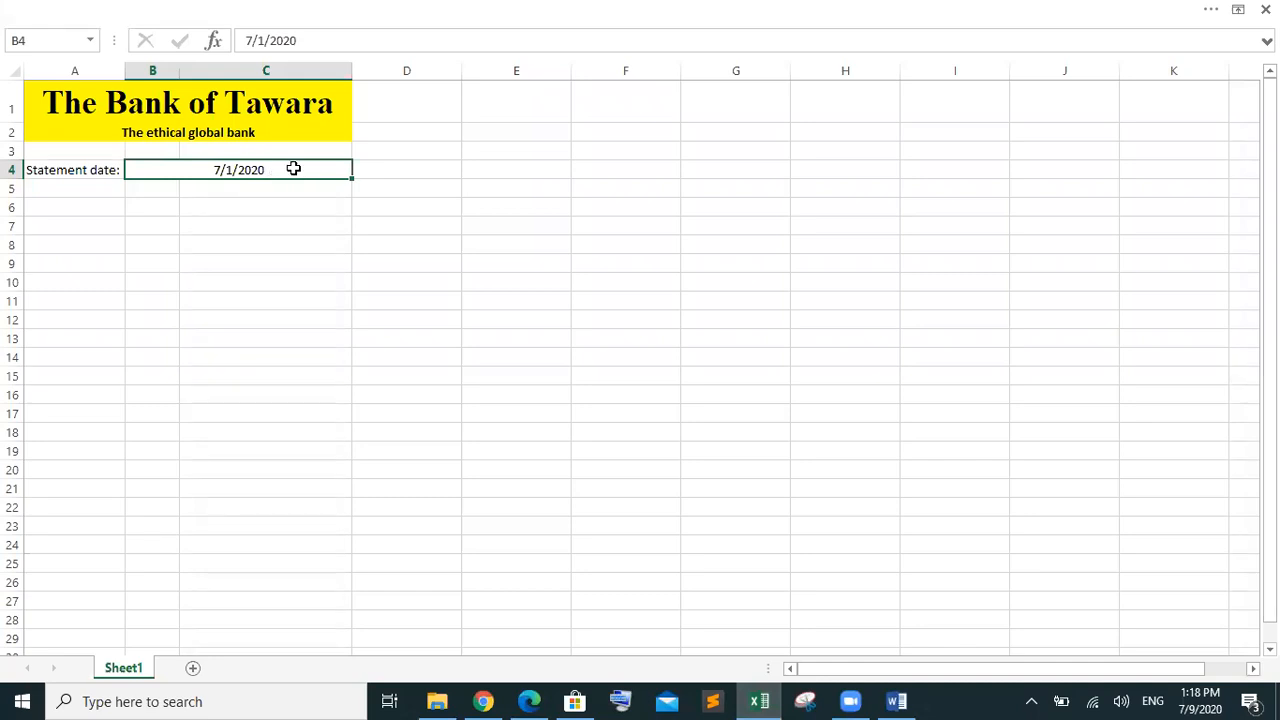
left_click(271, 14)
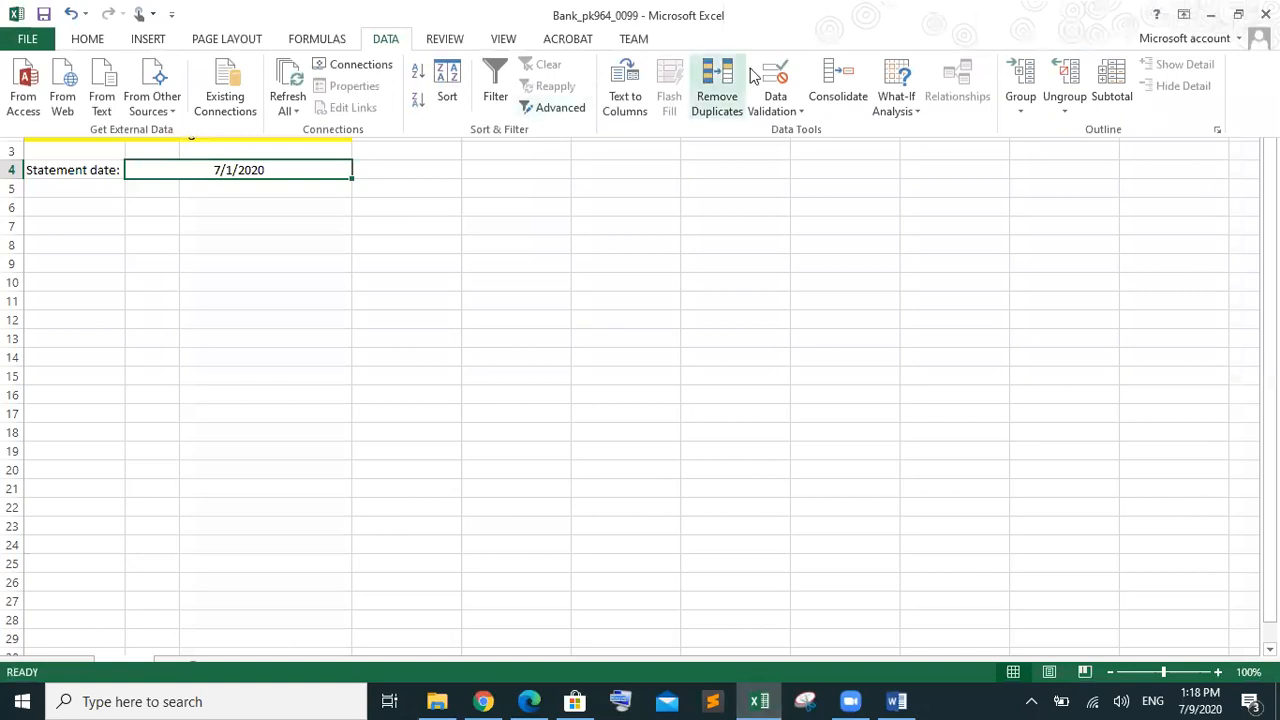
left_click(780, 110)
left_click(788, 131)
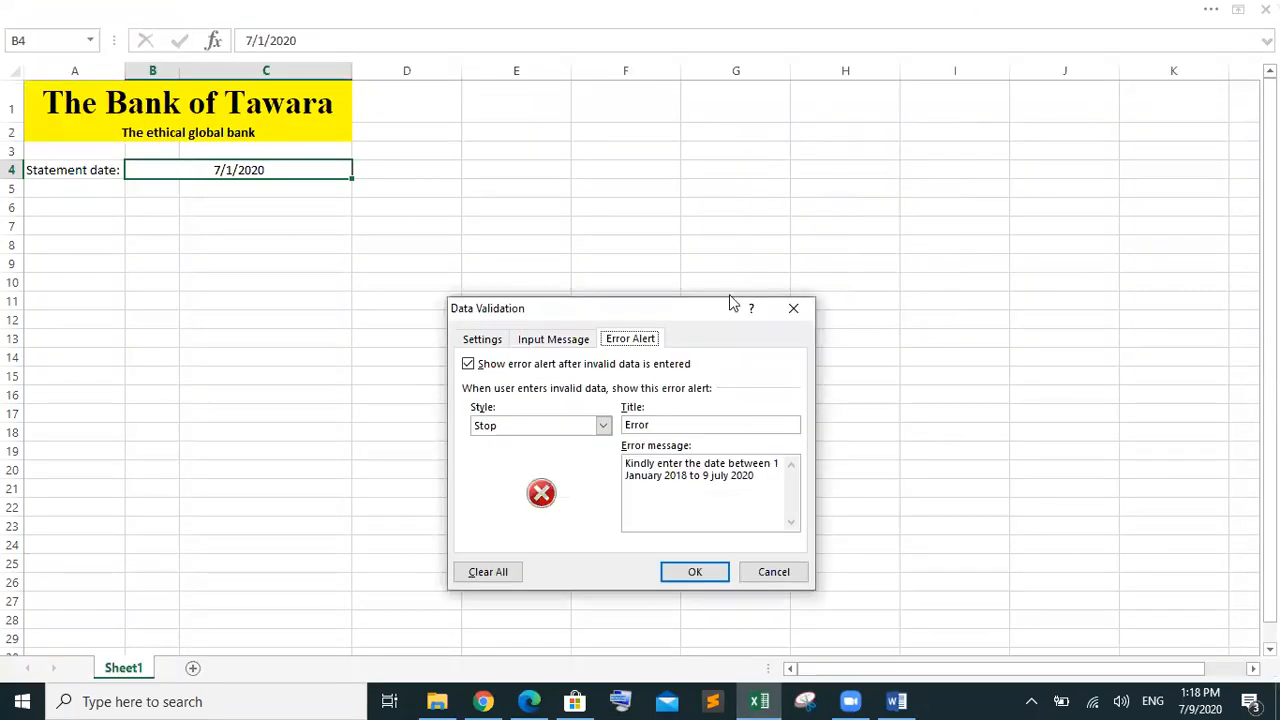
left_click(500, 348)
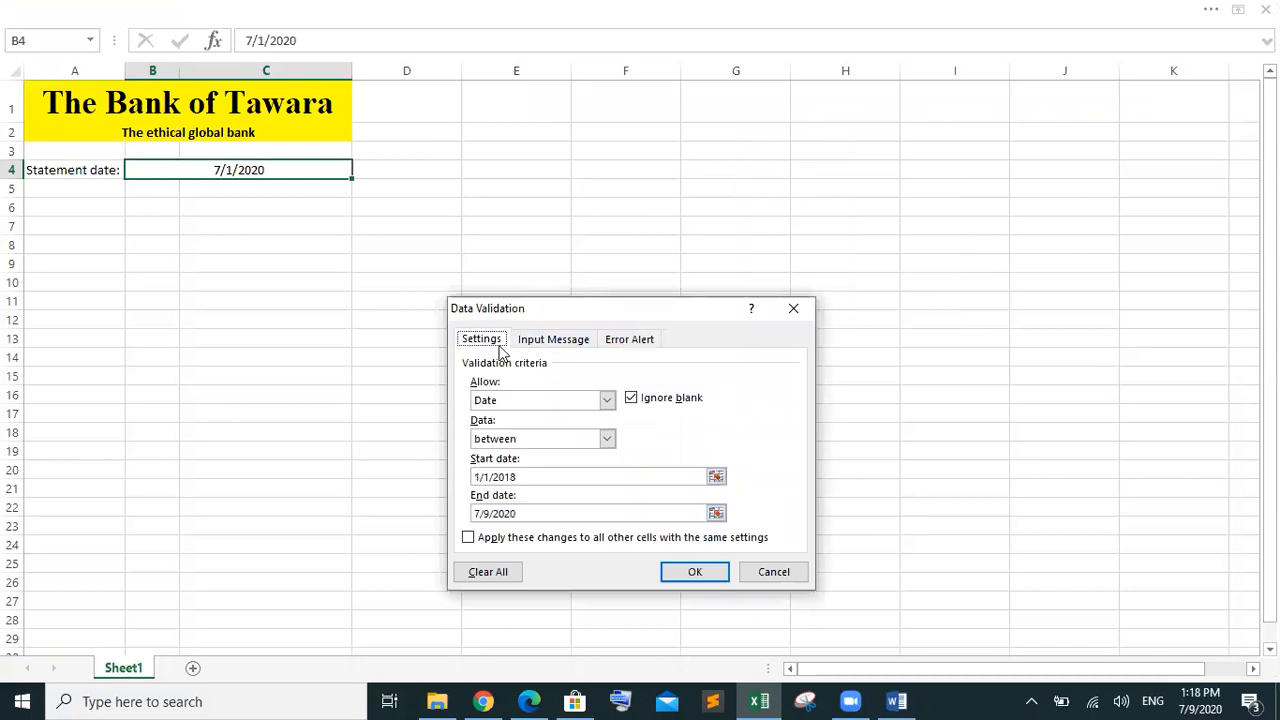
left_click(606, 400)
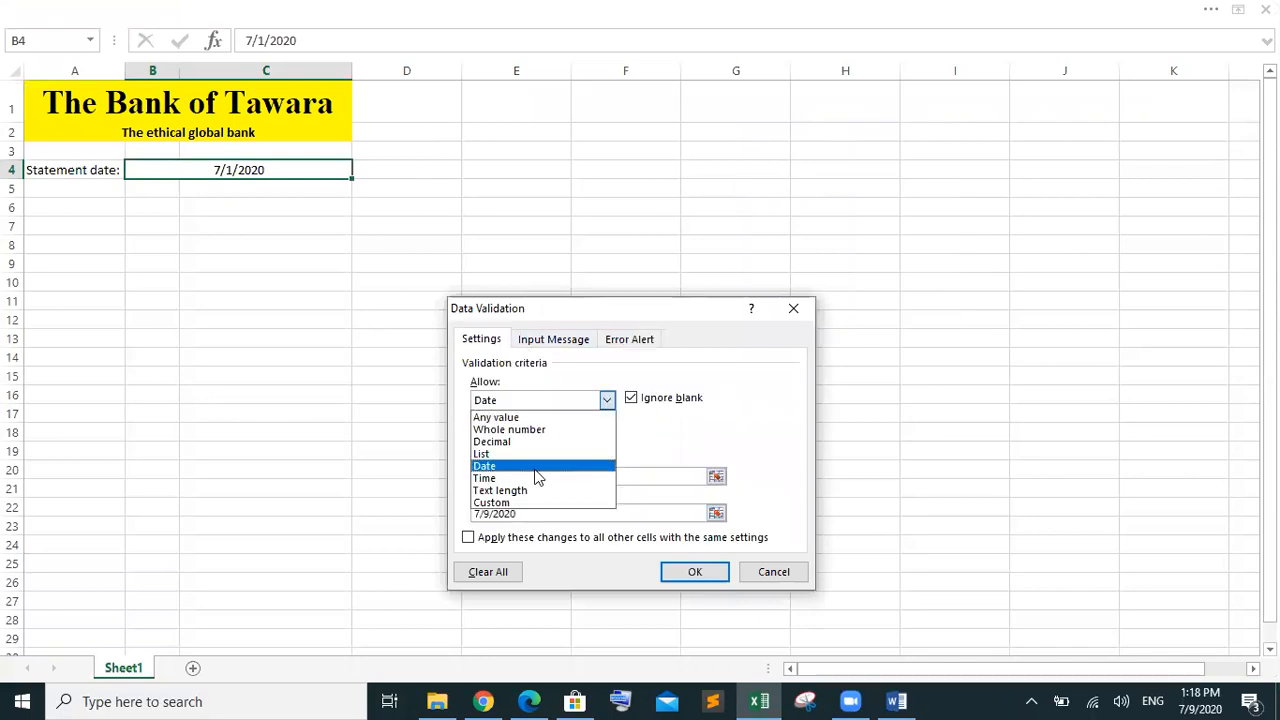
left_click(536, 468)
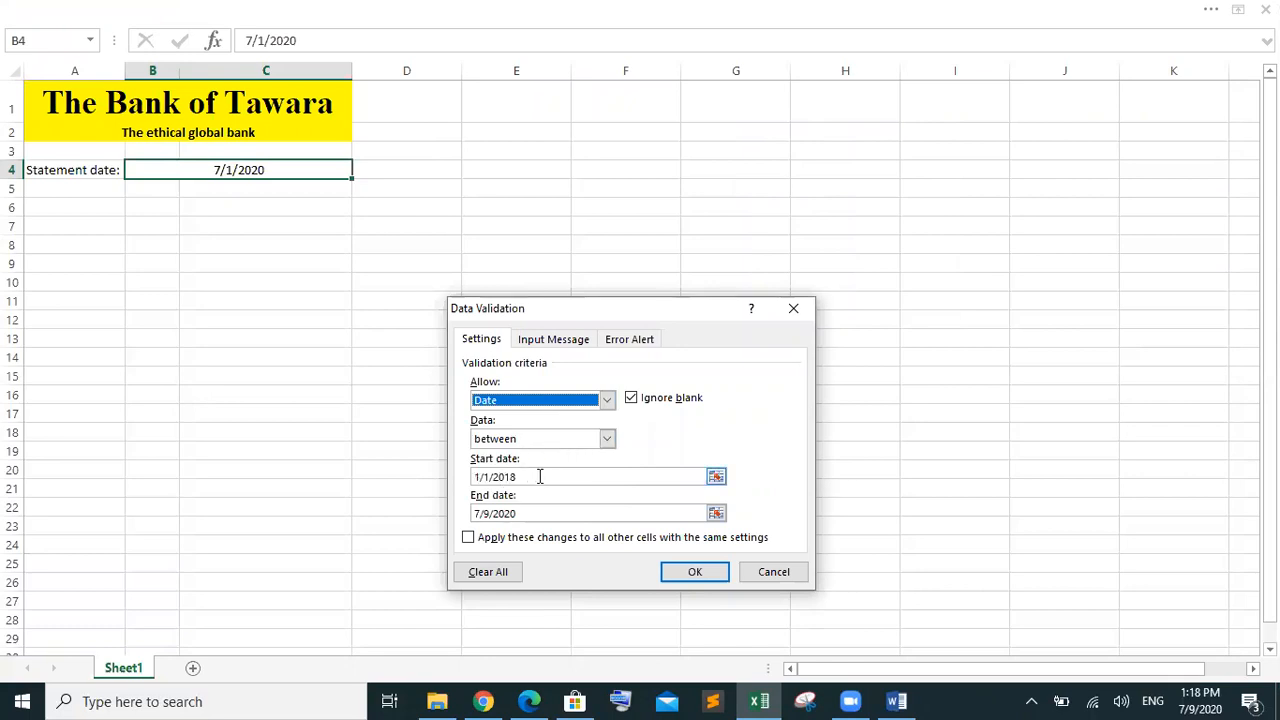
left_click_drag(537, 476, 455, 479)
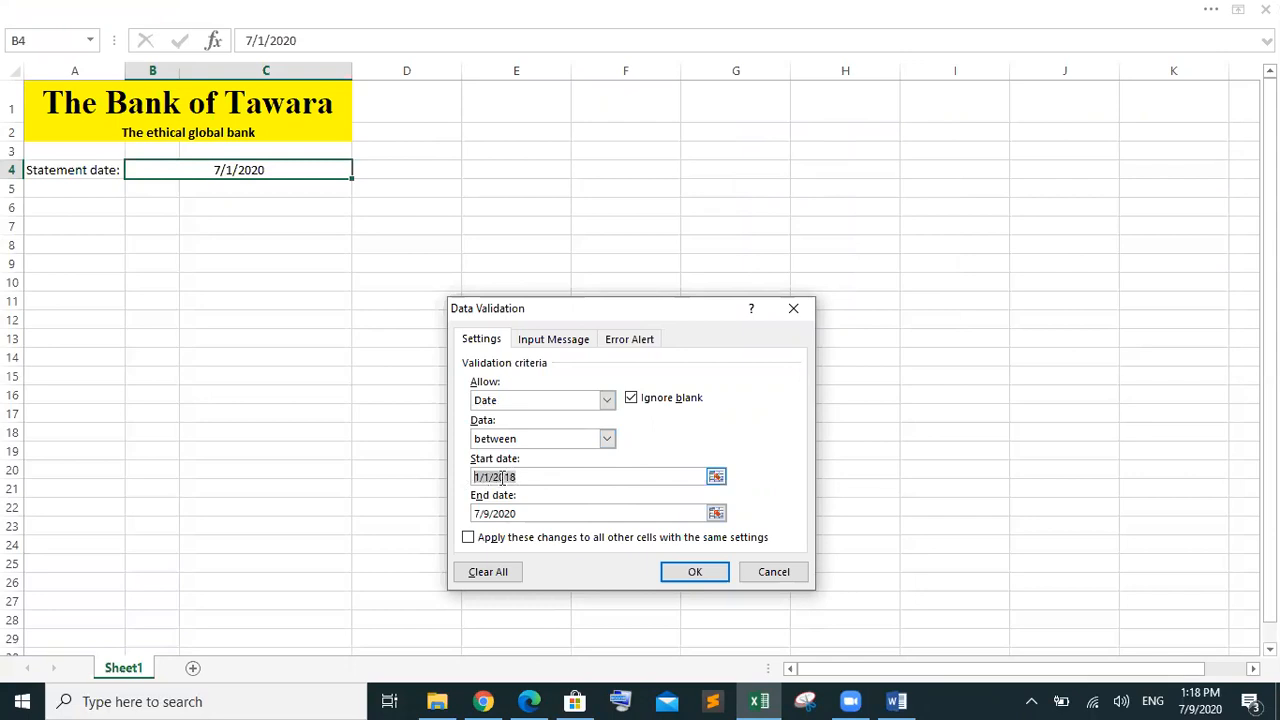
left_click_drag(518, 513, 466, 520)
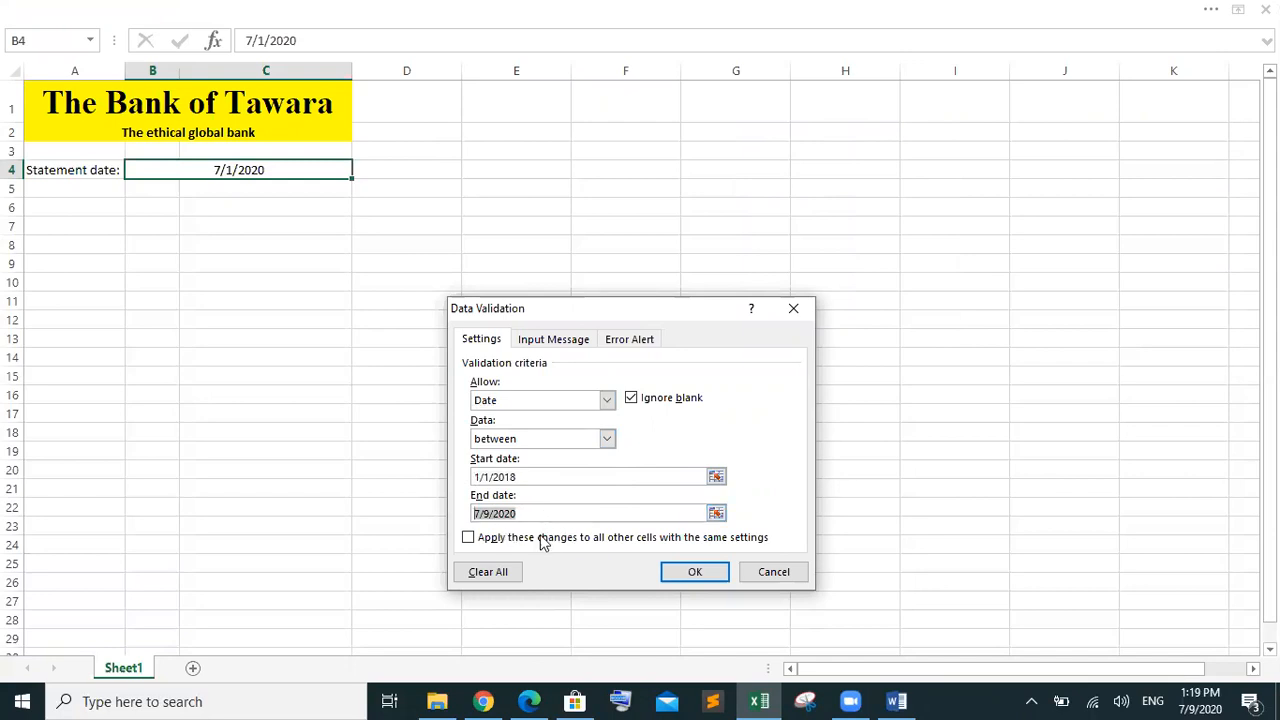
left_click(697, 571)
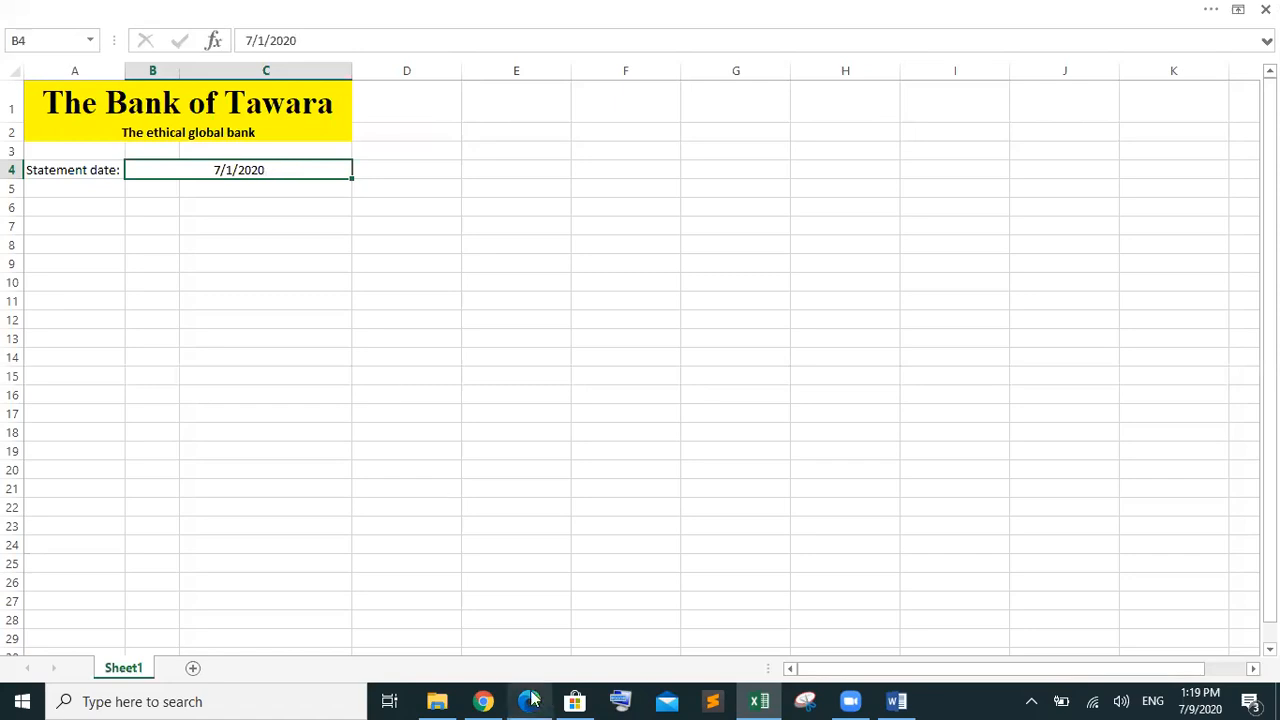
Bring the question paper PDF back to the front and scroll to the top of page 2
mouse_move(531, 700)
left_click(536, 633)
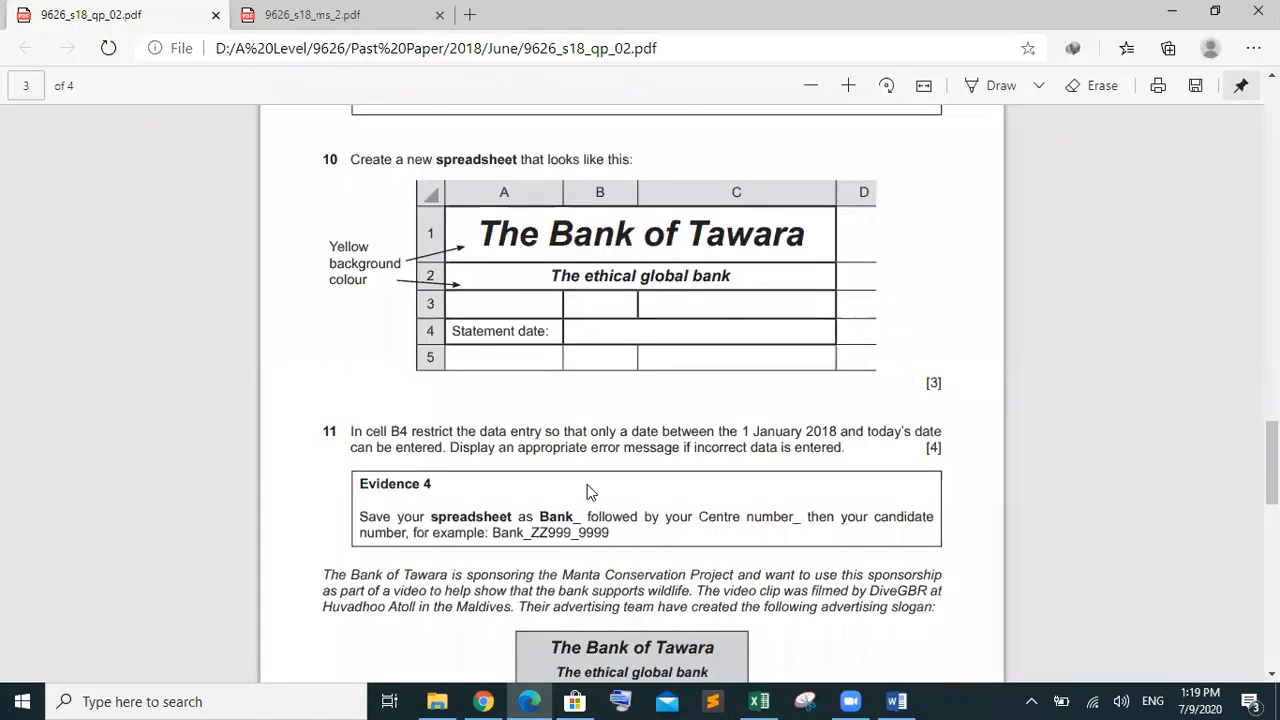
scroll(587, 492, "down", 2)
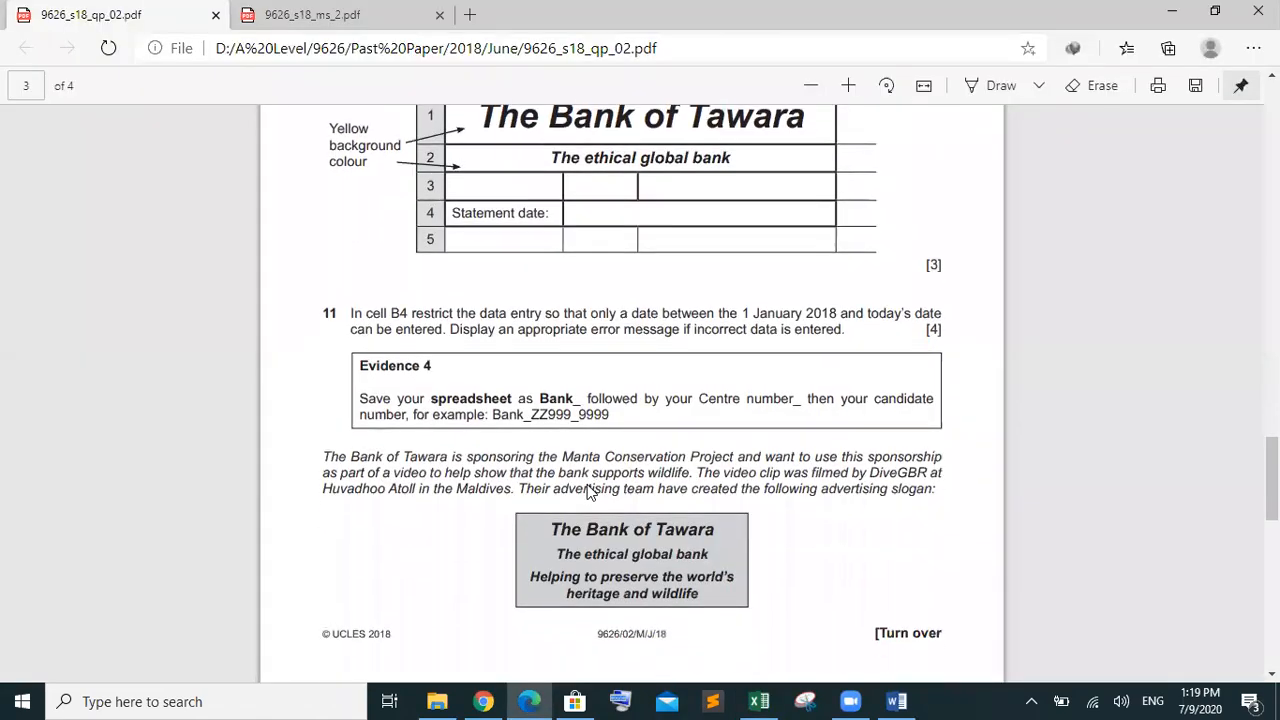
left_click(759, 701)
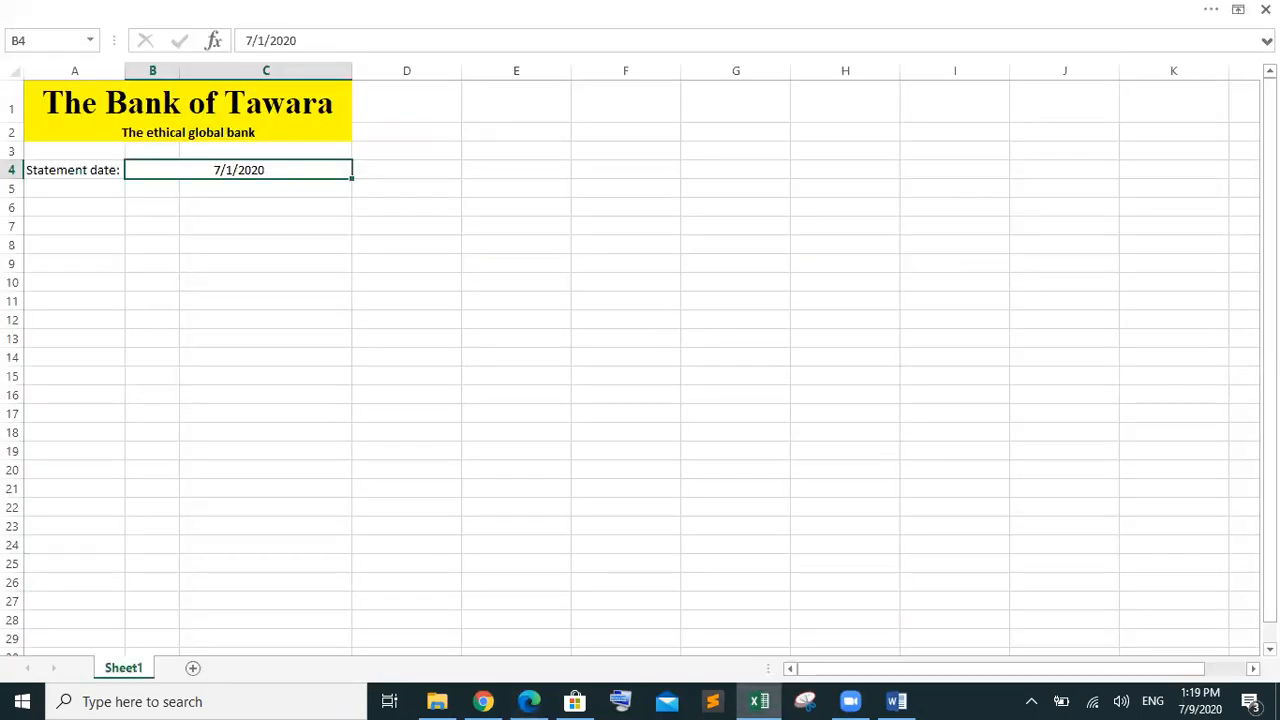
left_click(1265, 9)
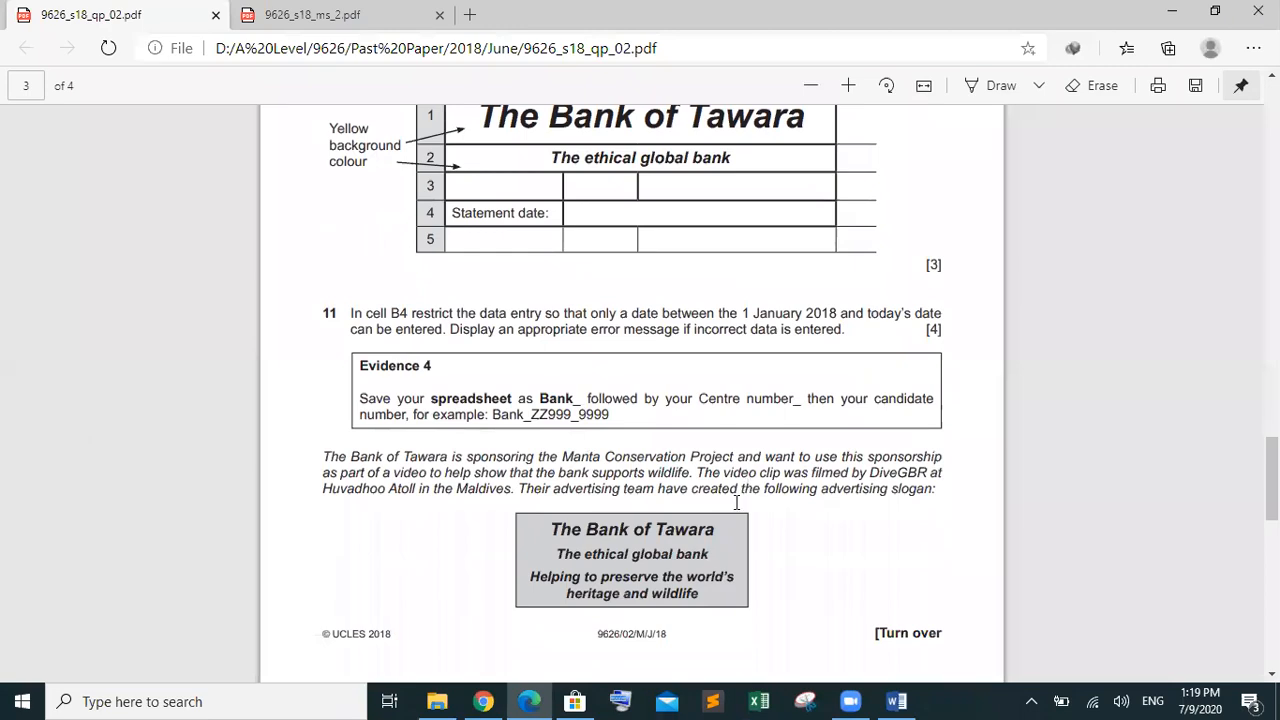
scroll(736, 502, "down", 5)
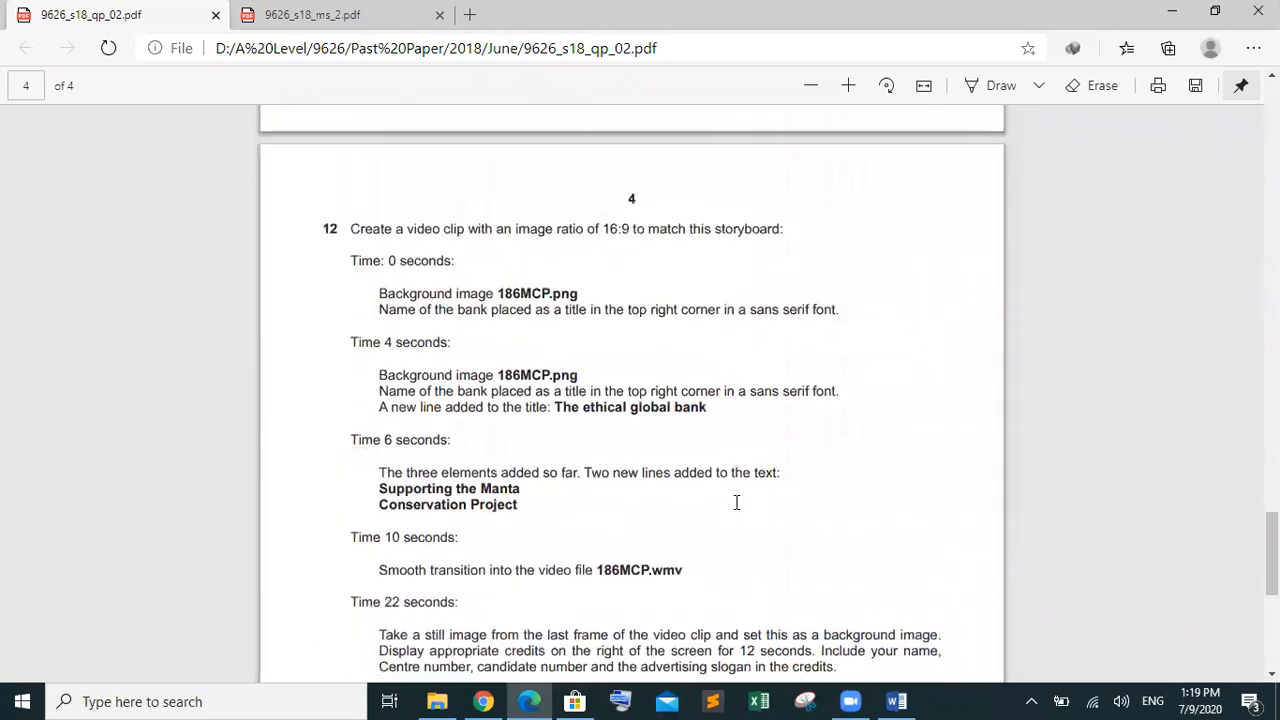
scroll(736, 502, "up", 5)
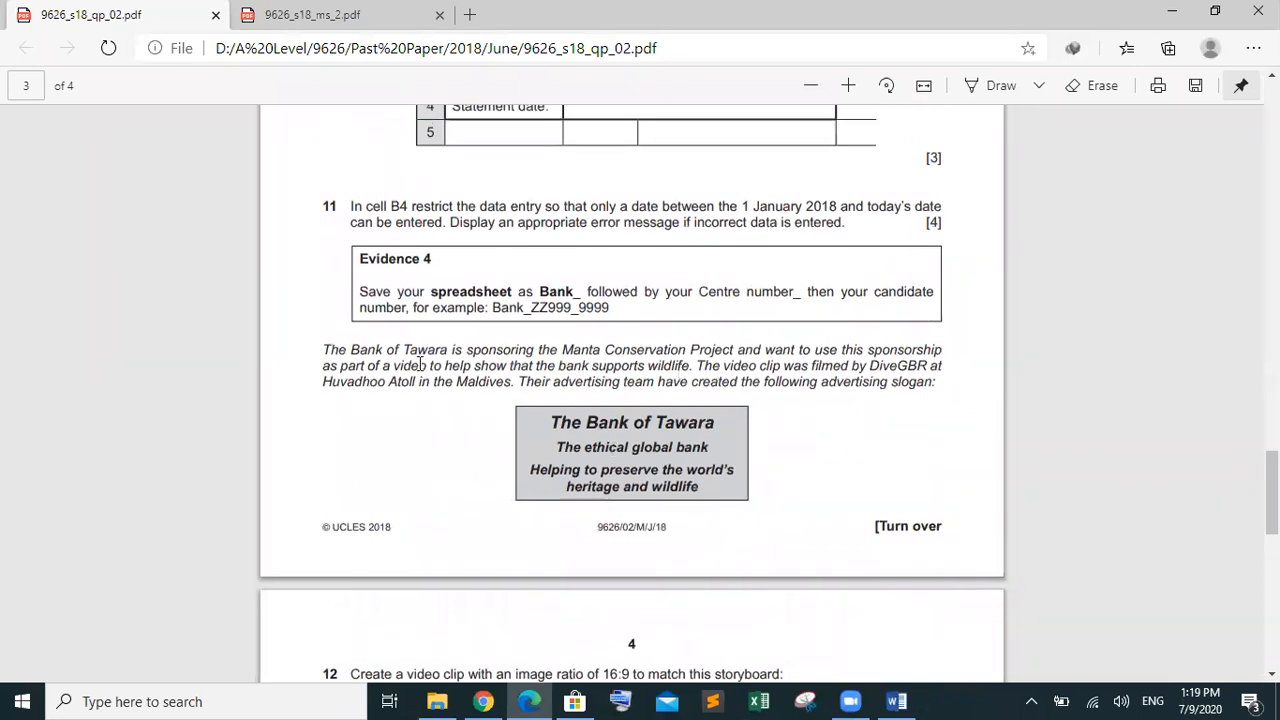
scroll(420, 365, "up", 3)
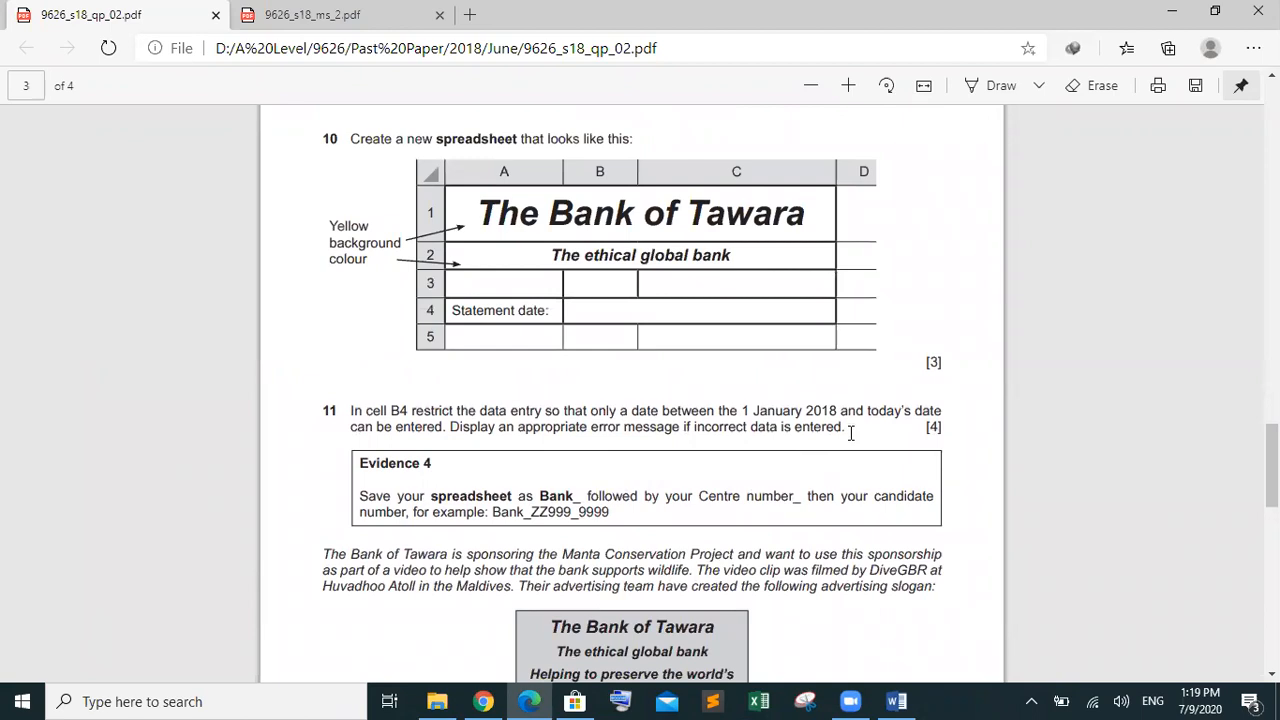
left_click_drag(846, 428, 719, 411)
left_click_drag(615, 348, 400, 100)
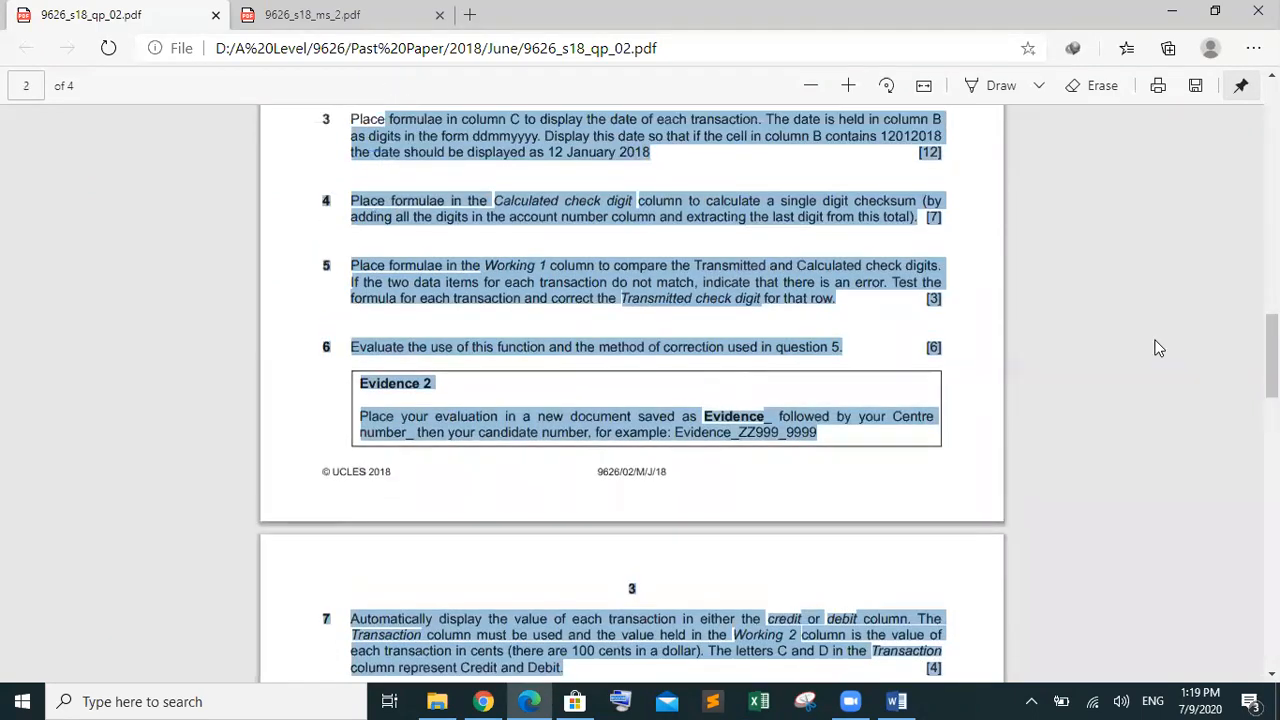
left_click_drag(1272, 356, 1272, 264)
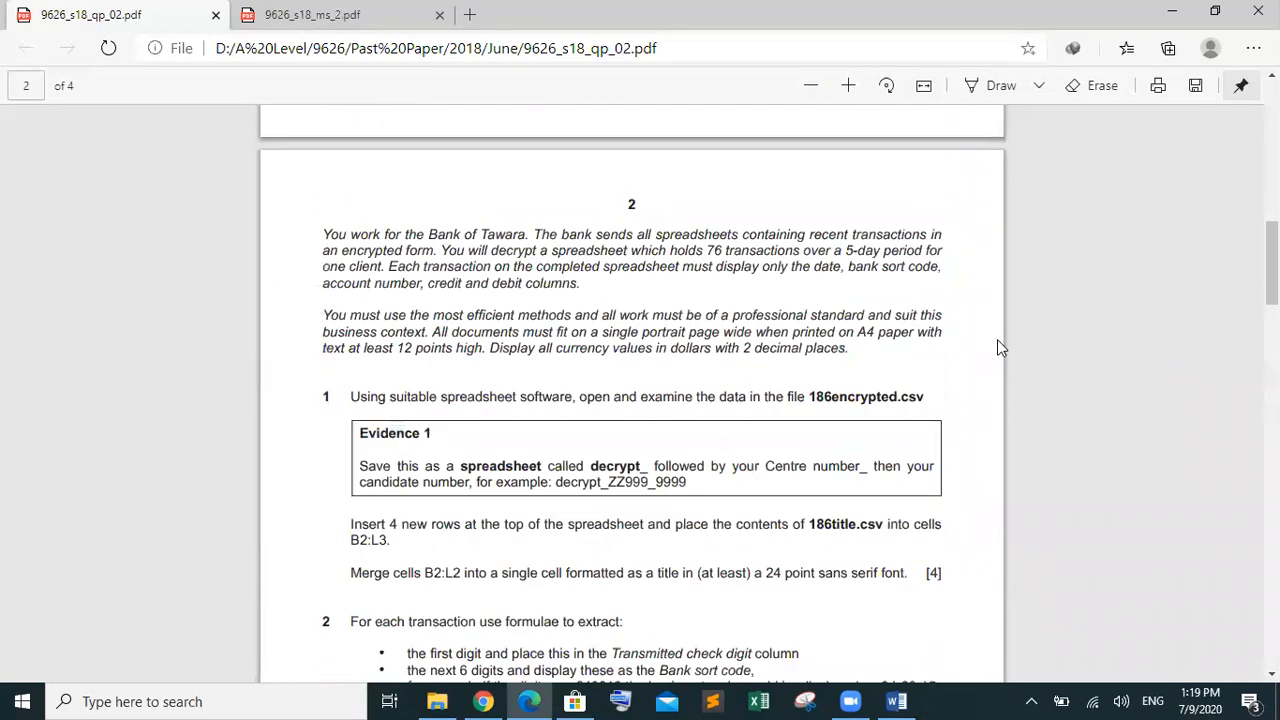